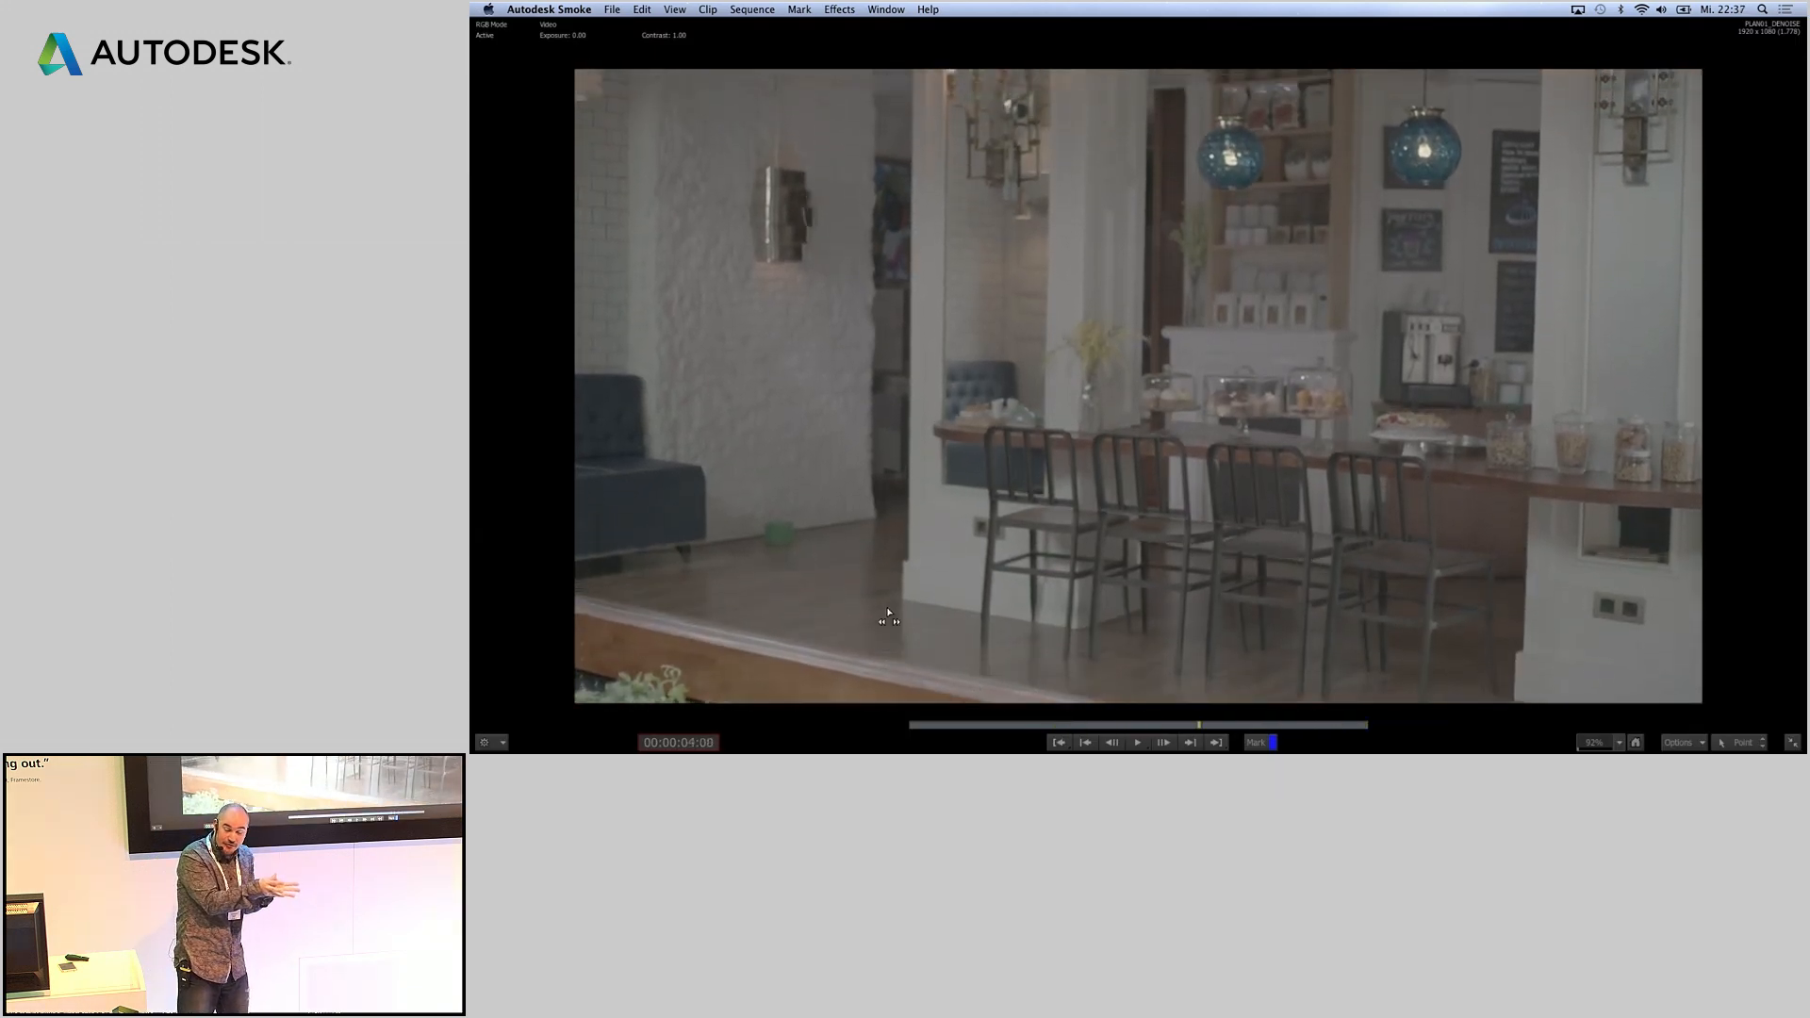
- Create a ConnectFX setup for the café clip and insert an Action node between the source clip and the output
drag(1246, 462, 1455, 489)
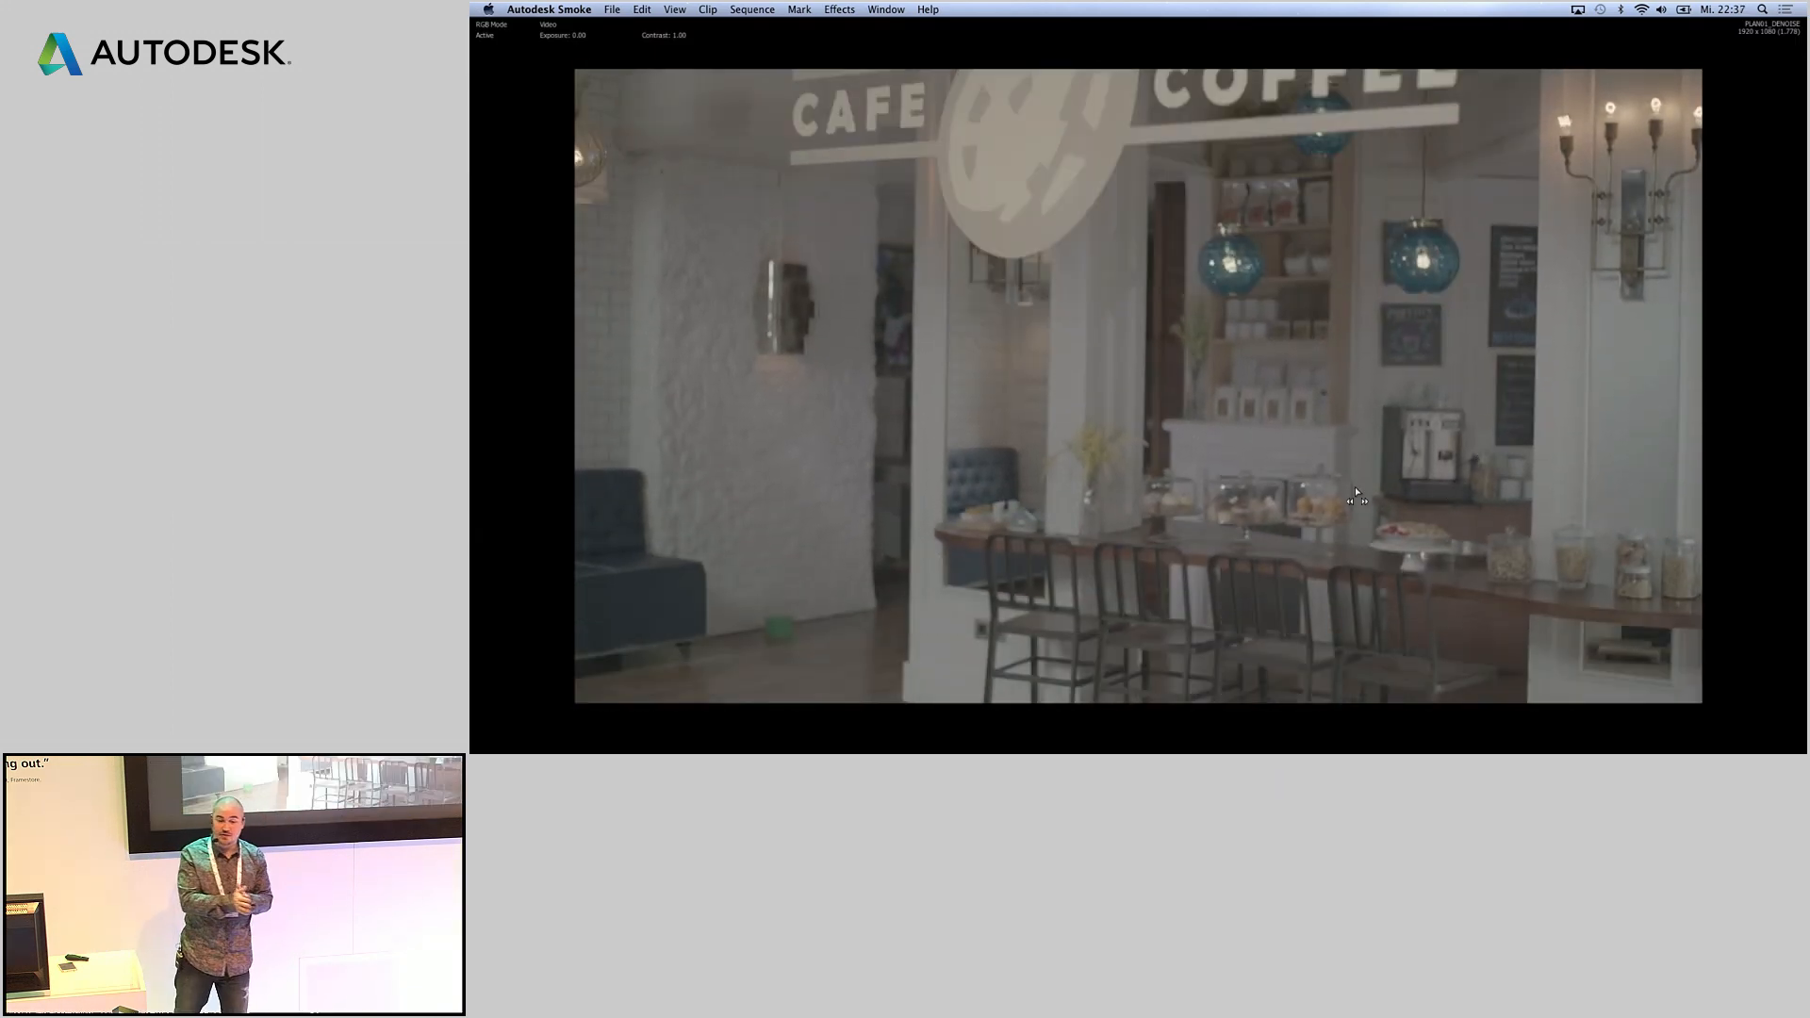
key(ctrl+Escape)
click(785, 638)
click(517, 546)
click(808, 584)
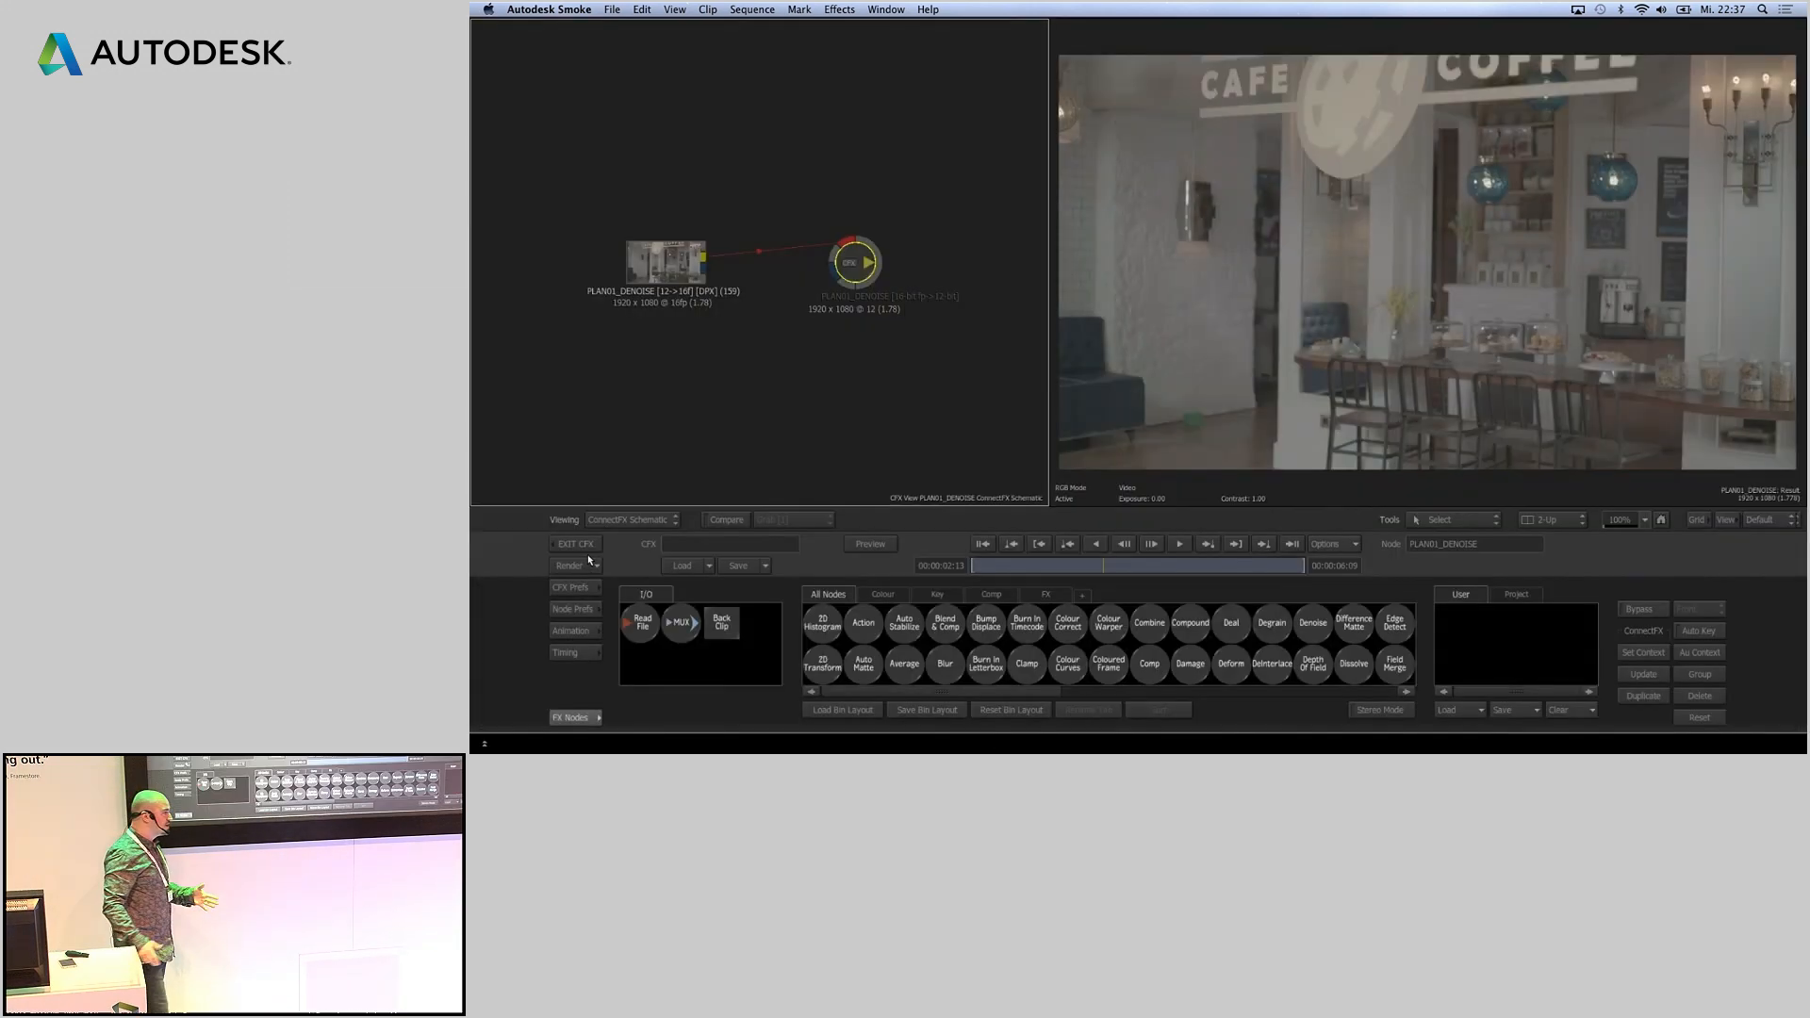
click(868, 629)
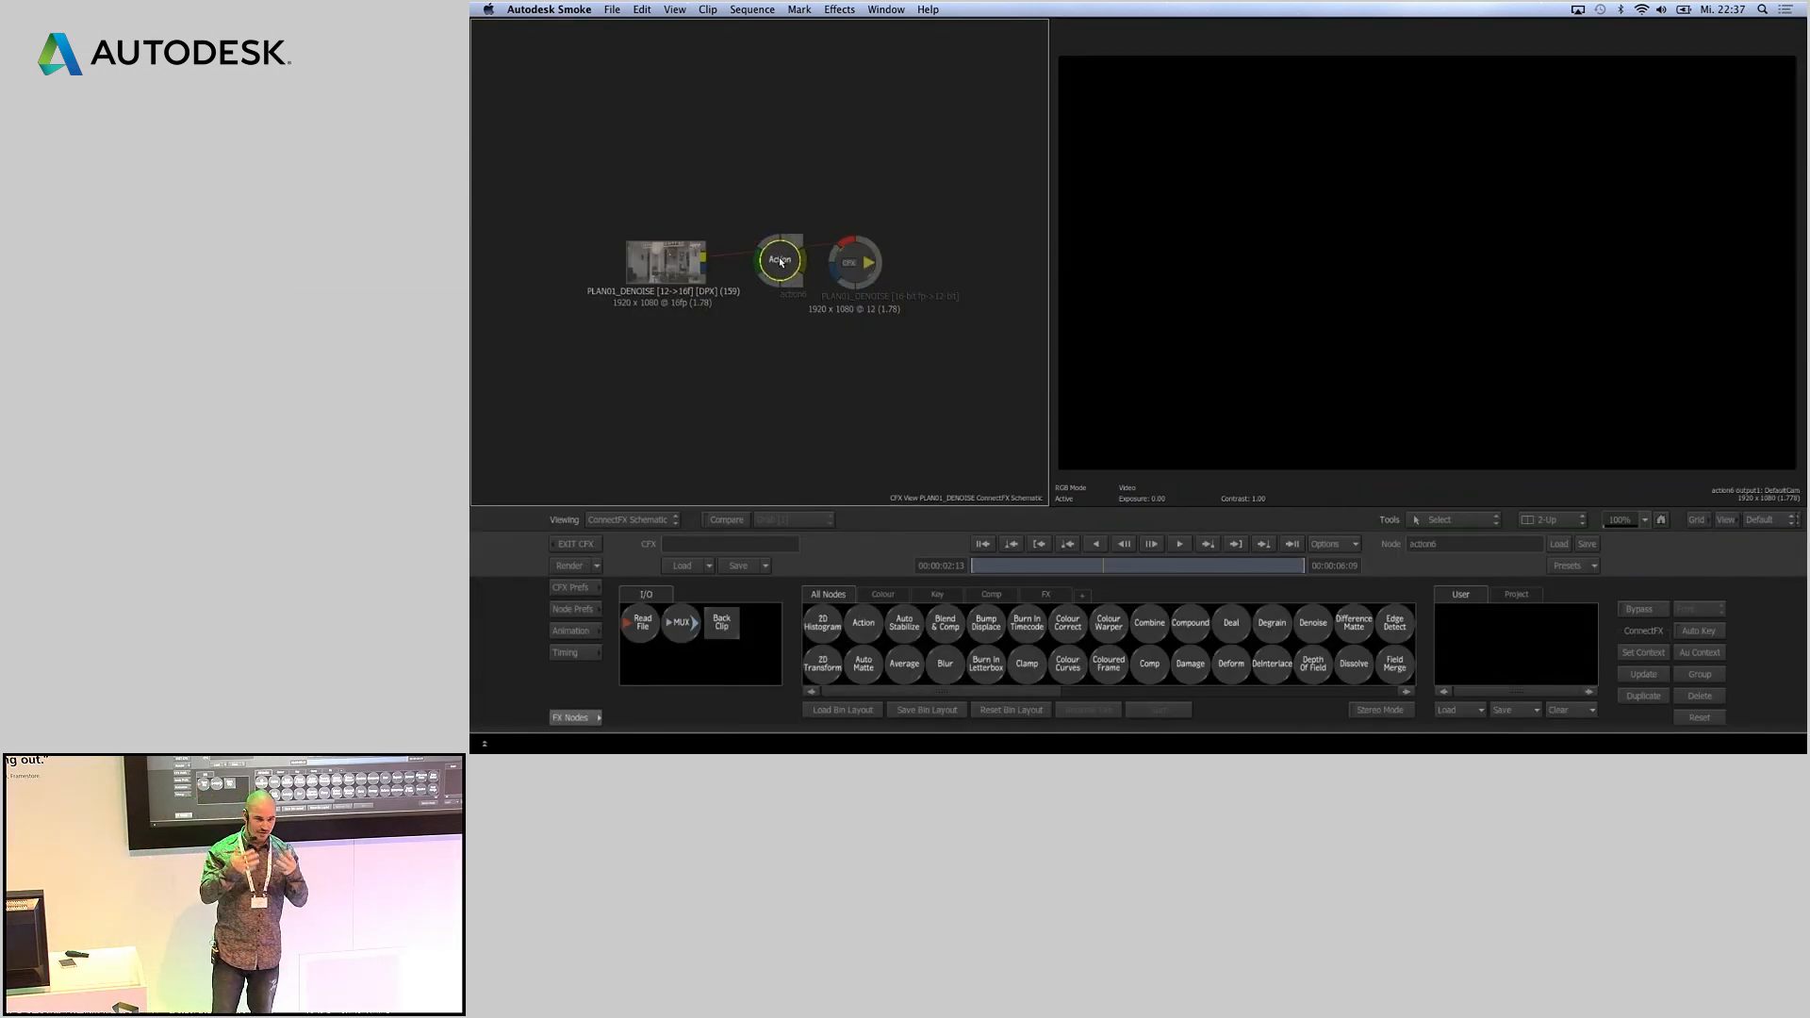
double_click(772, 258)
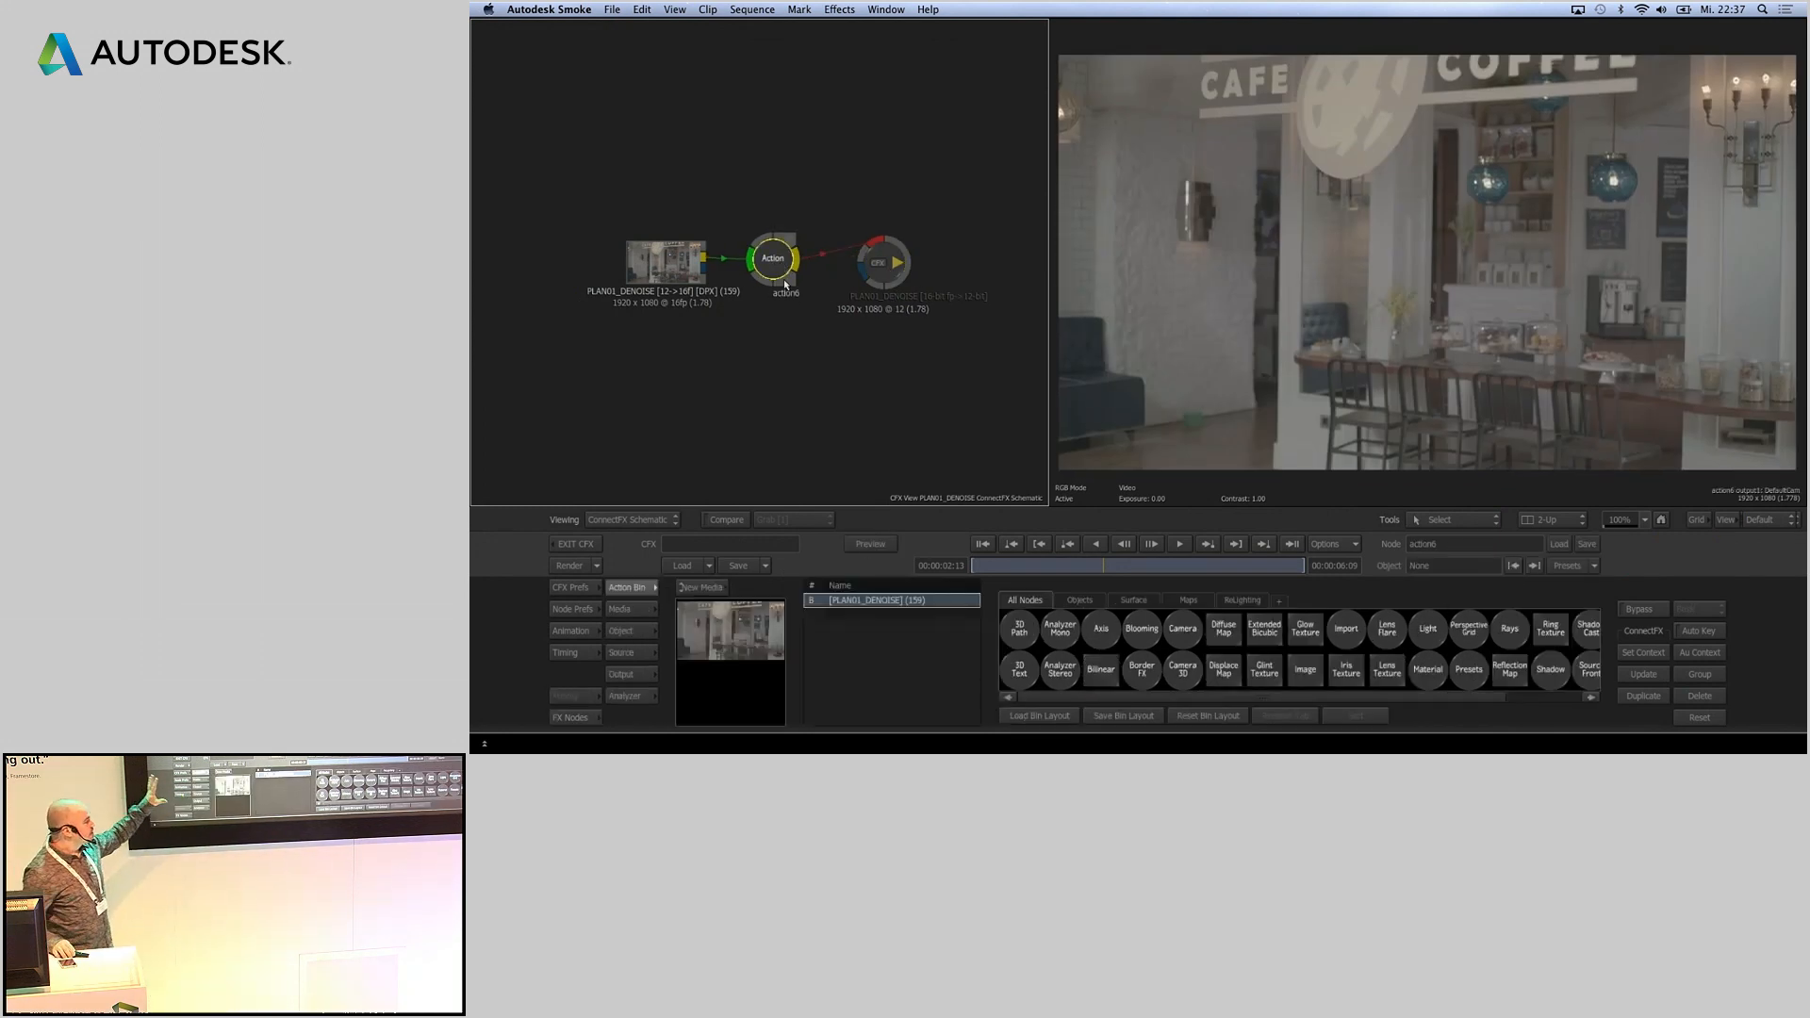
- Add a mono Analyzer to the Action scene and move its Camera 3D node aside in the schematic
double_click(1068, 634)
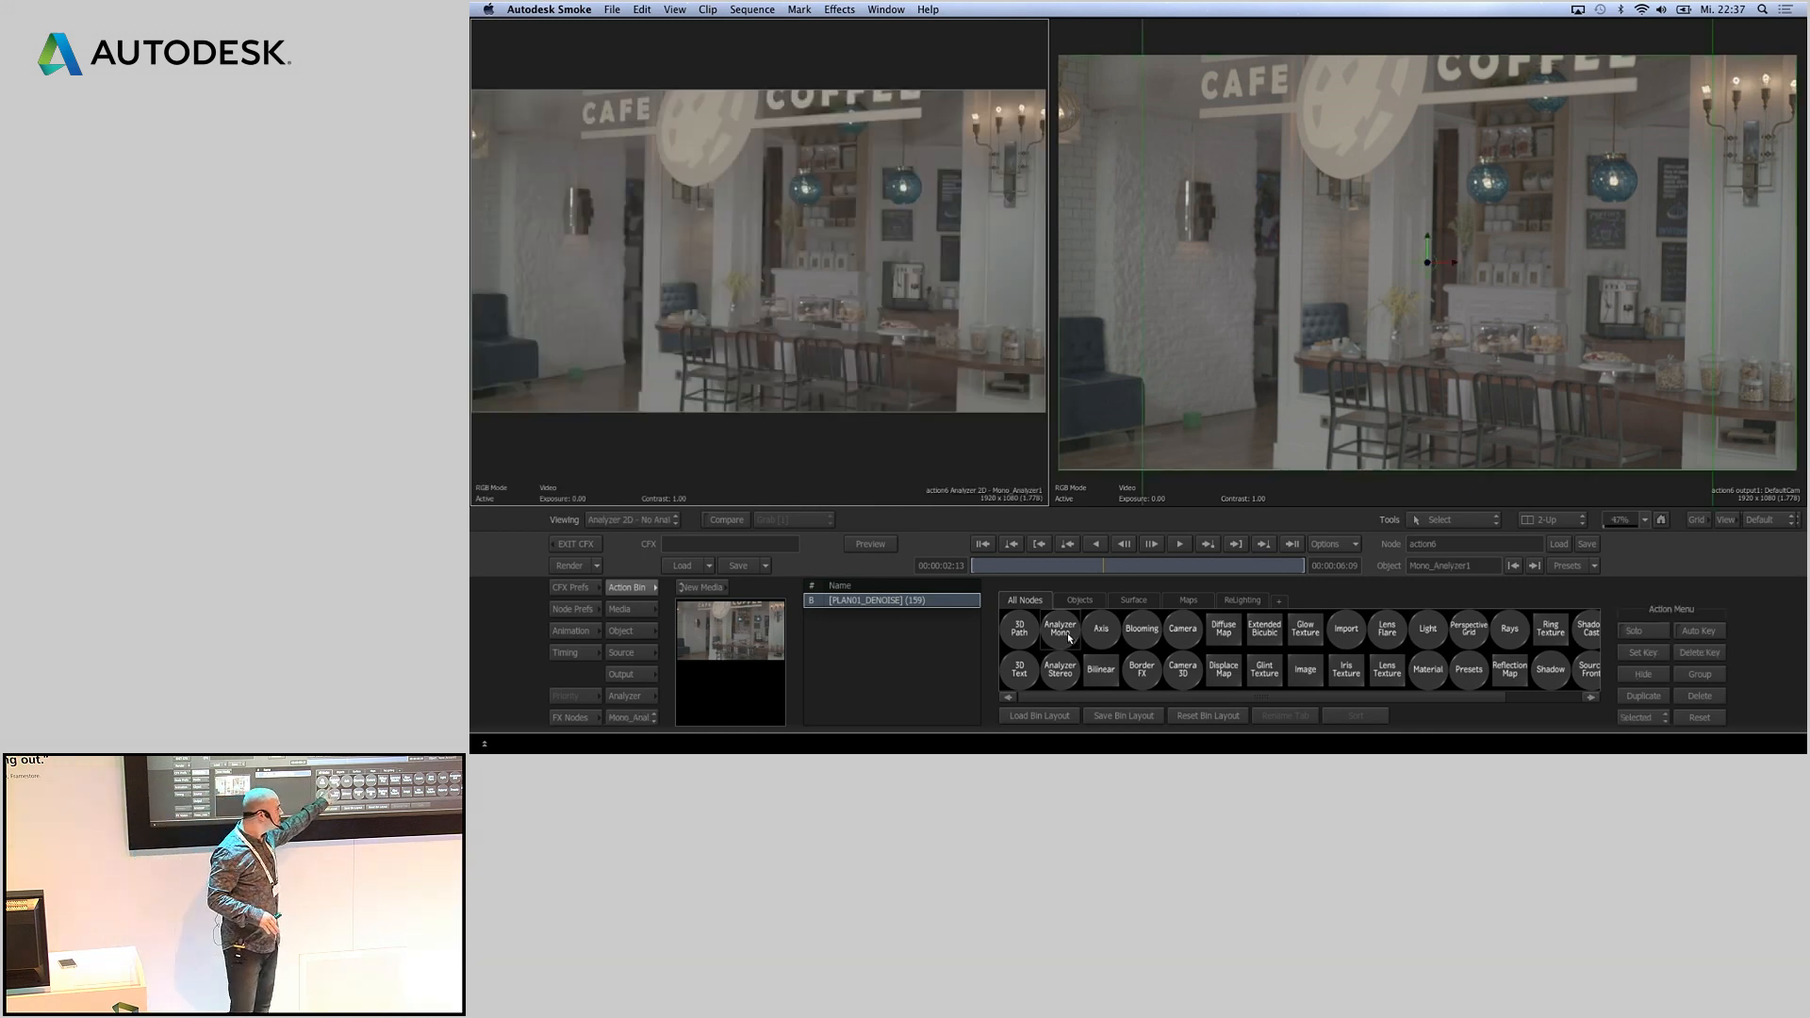
key(Escape)
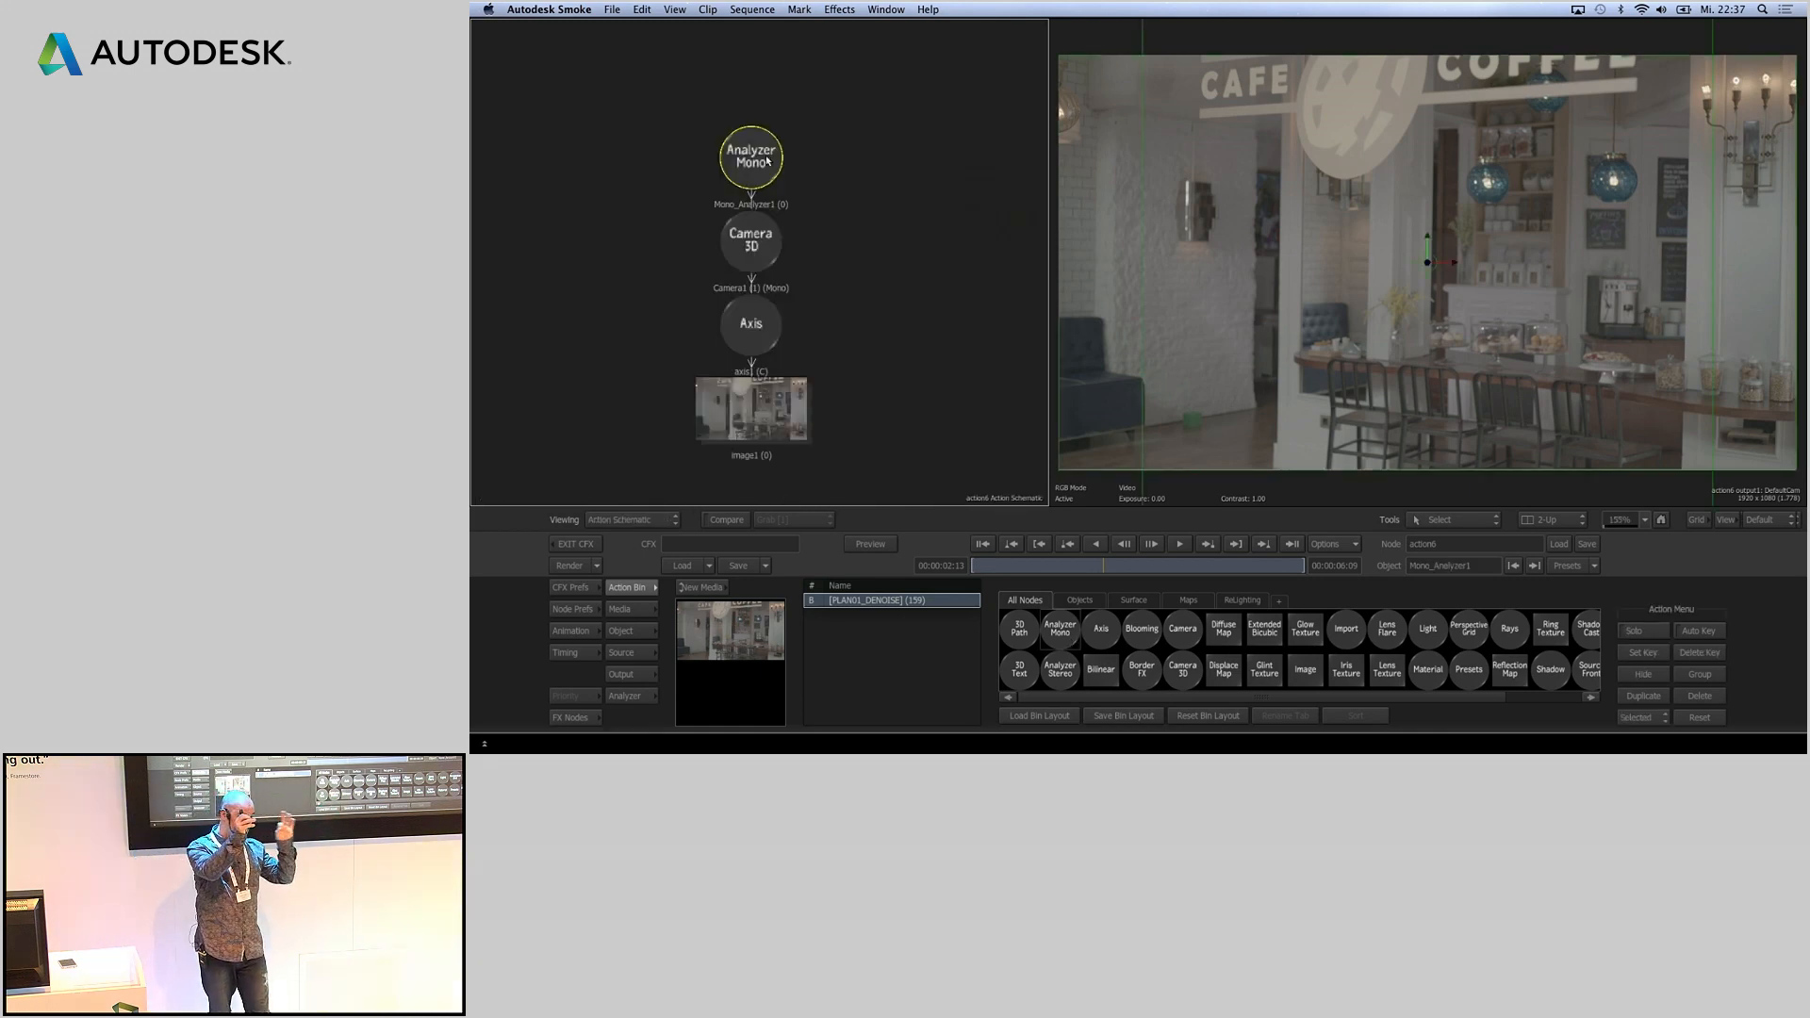
double_click(767, 162)
click(766, 243)
drag(764, 246, 847, 250)
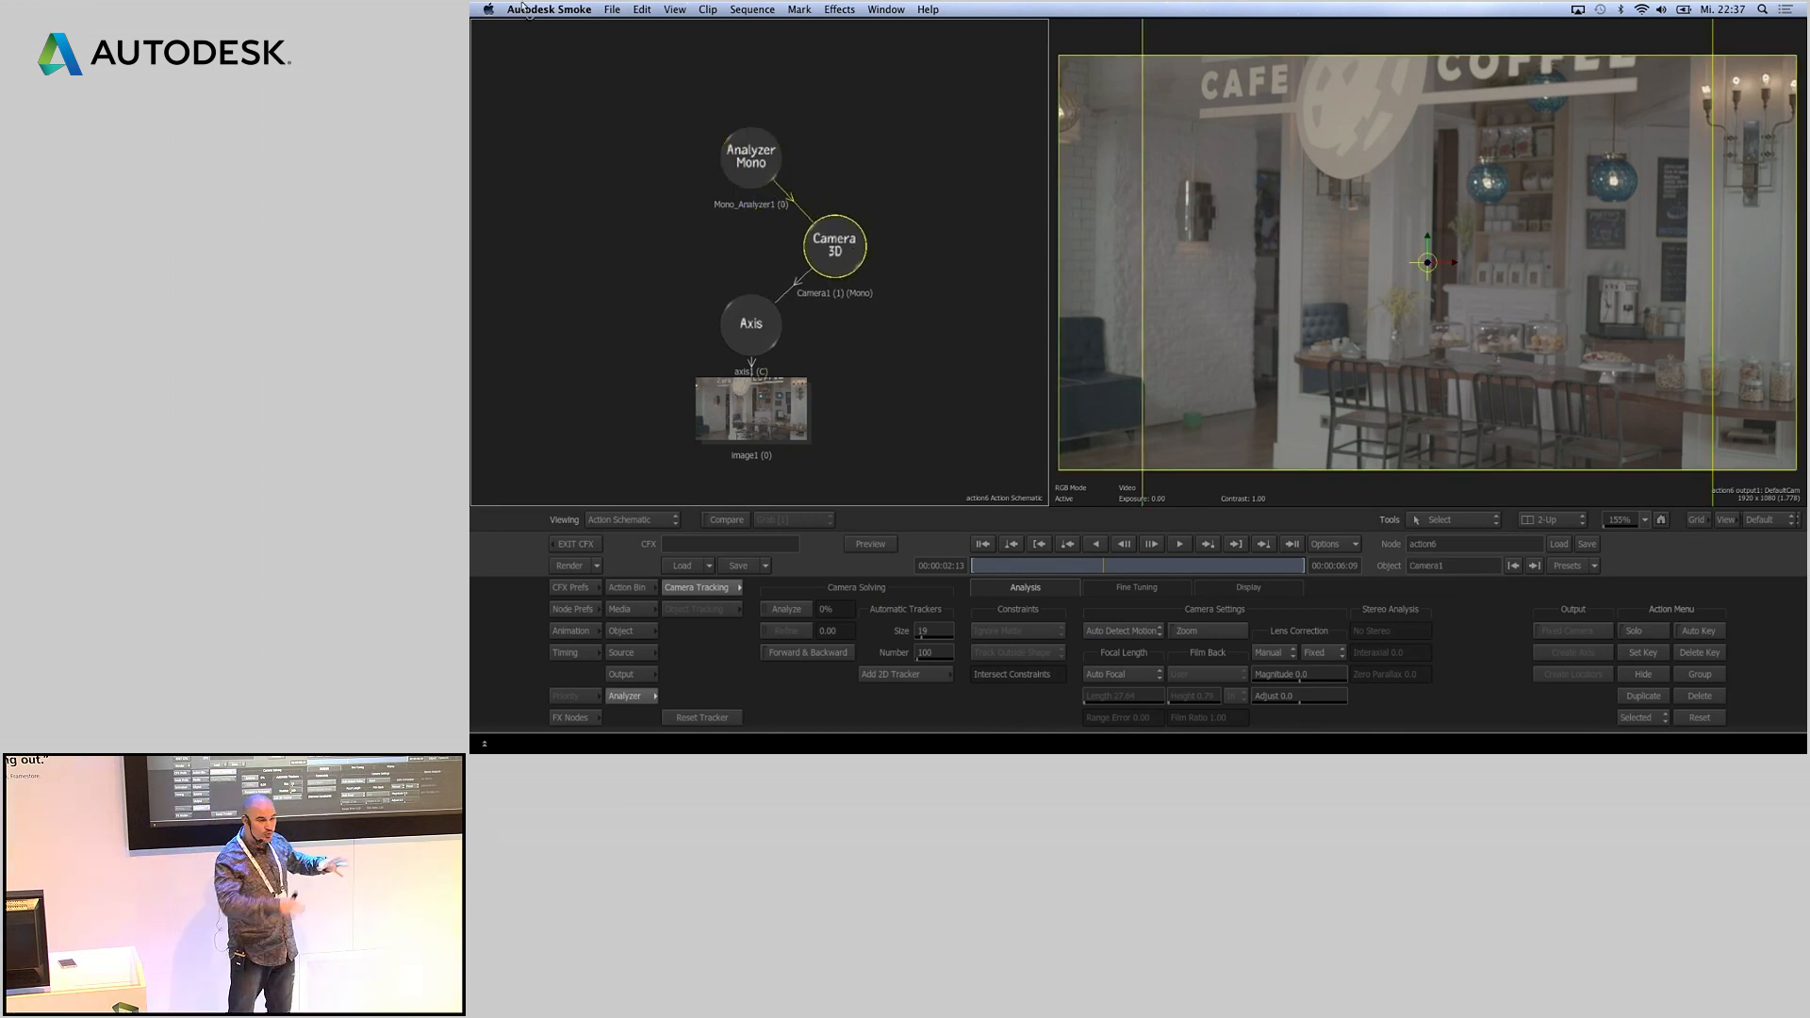
- Run the camera tracking analysis on the Analyzer and check the tracked points in the Analyzer 3D view
click(747, 162)
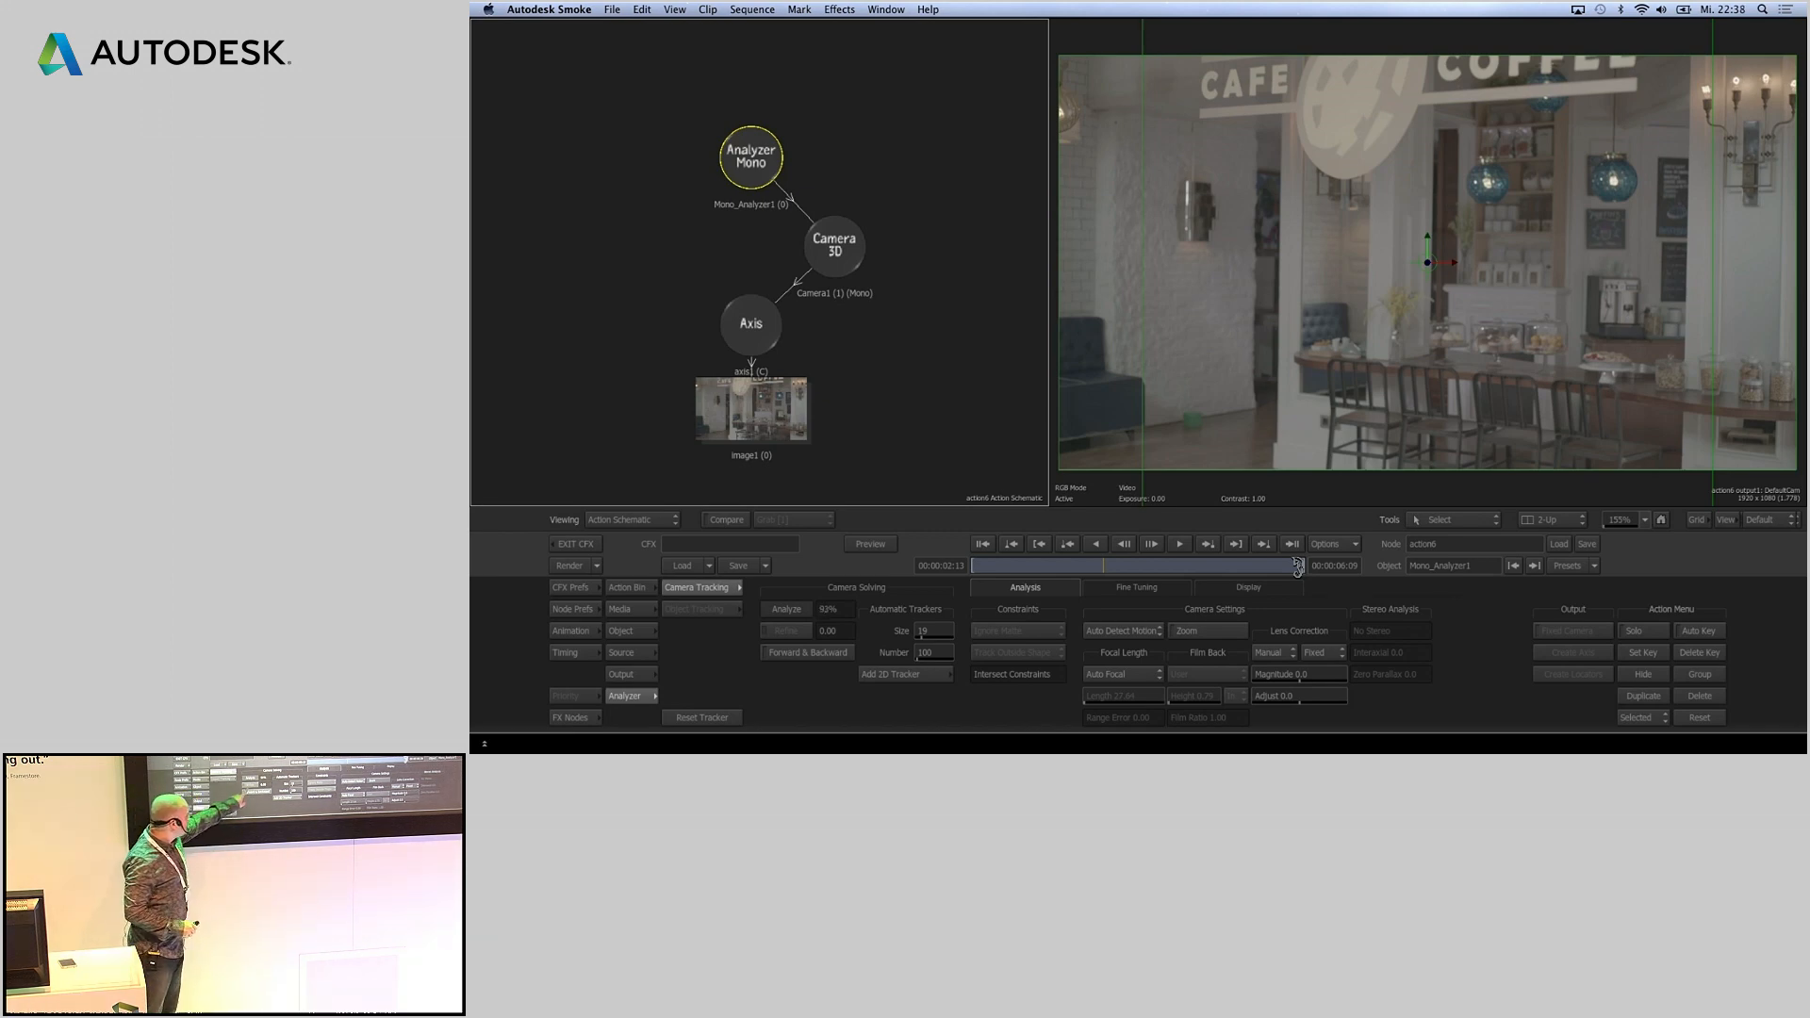
click(618, 519)
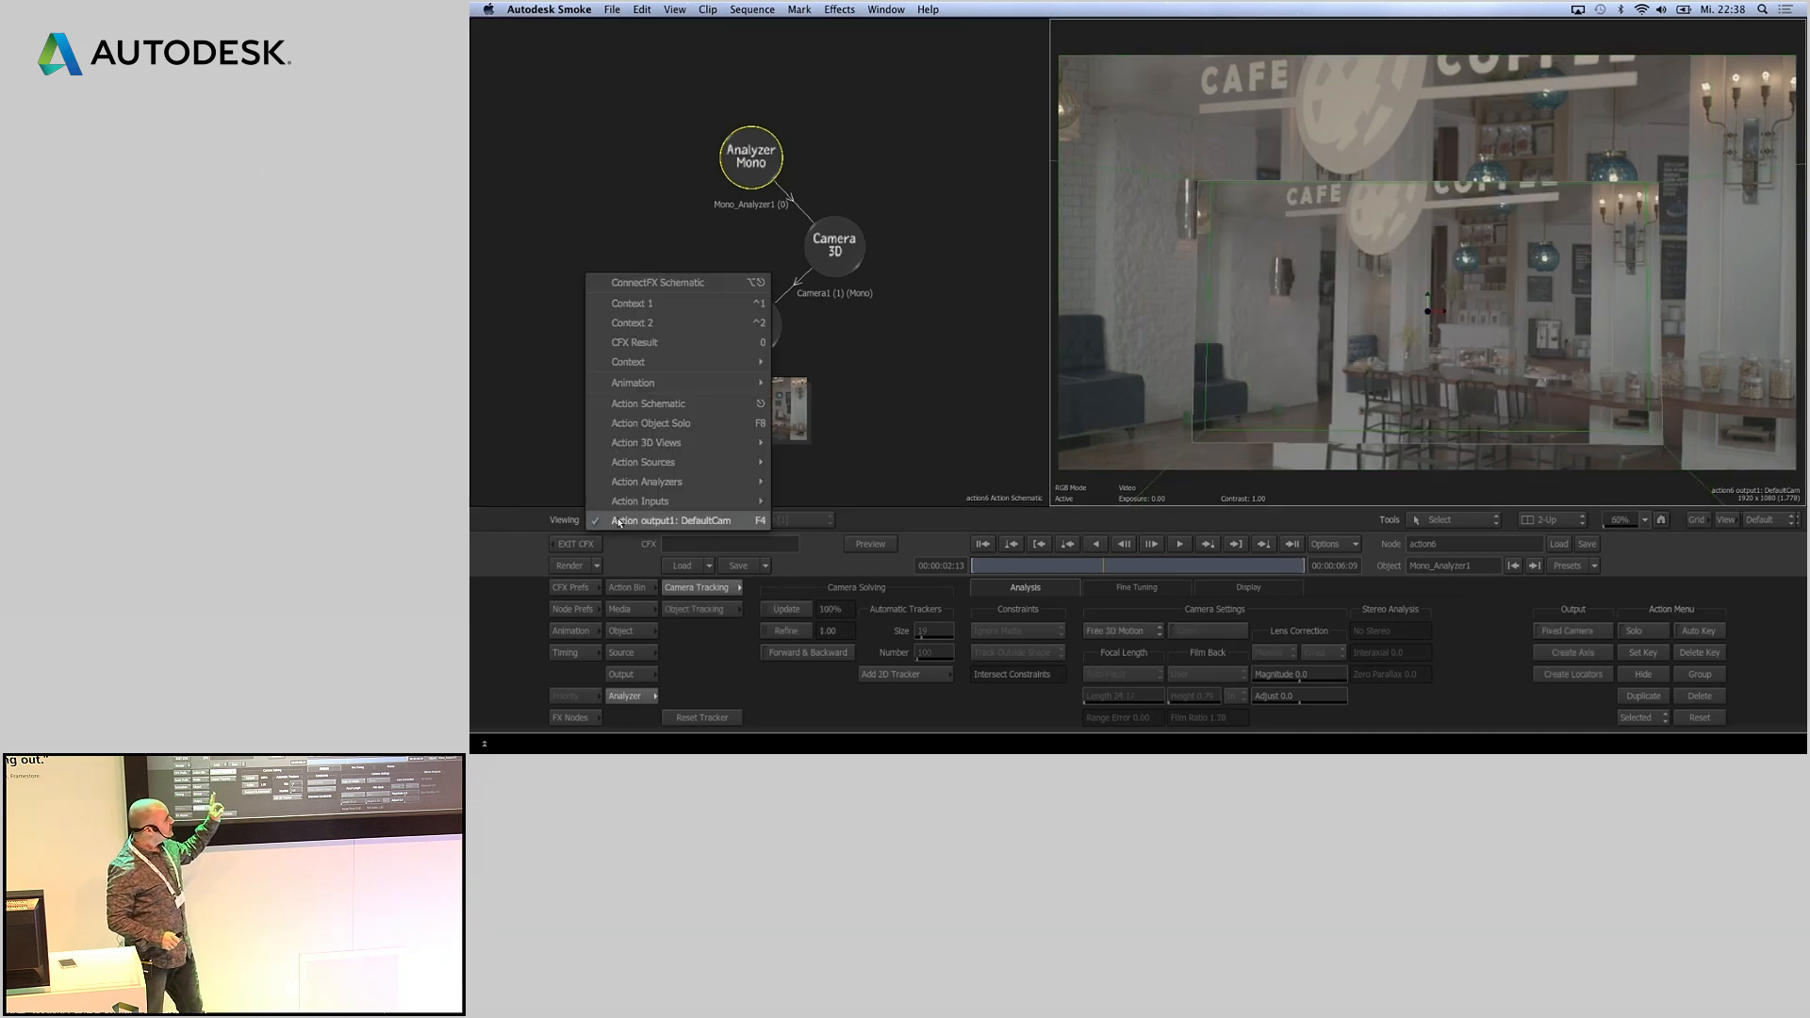
mouse_move(700, 451)
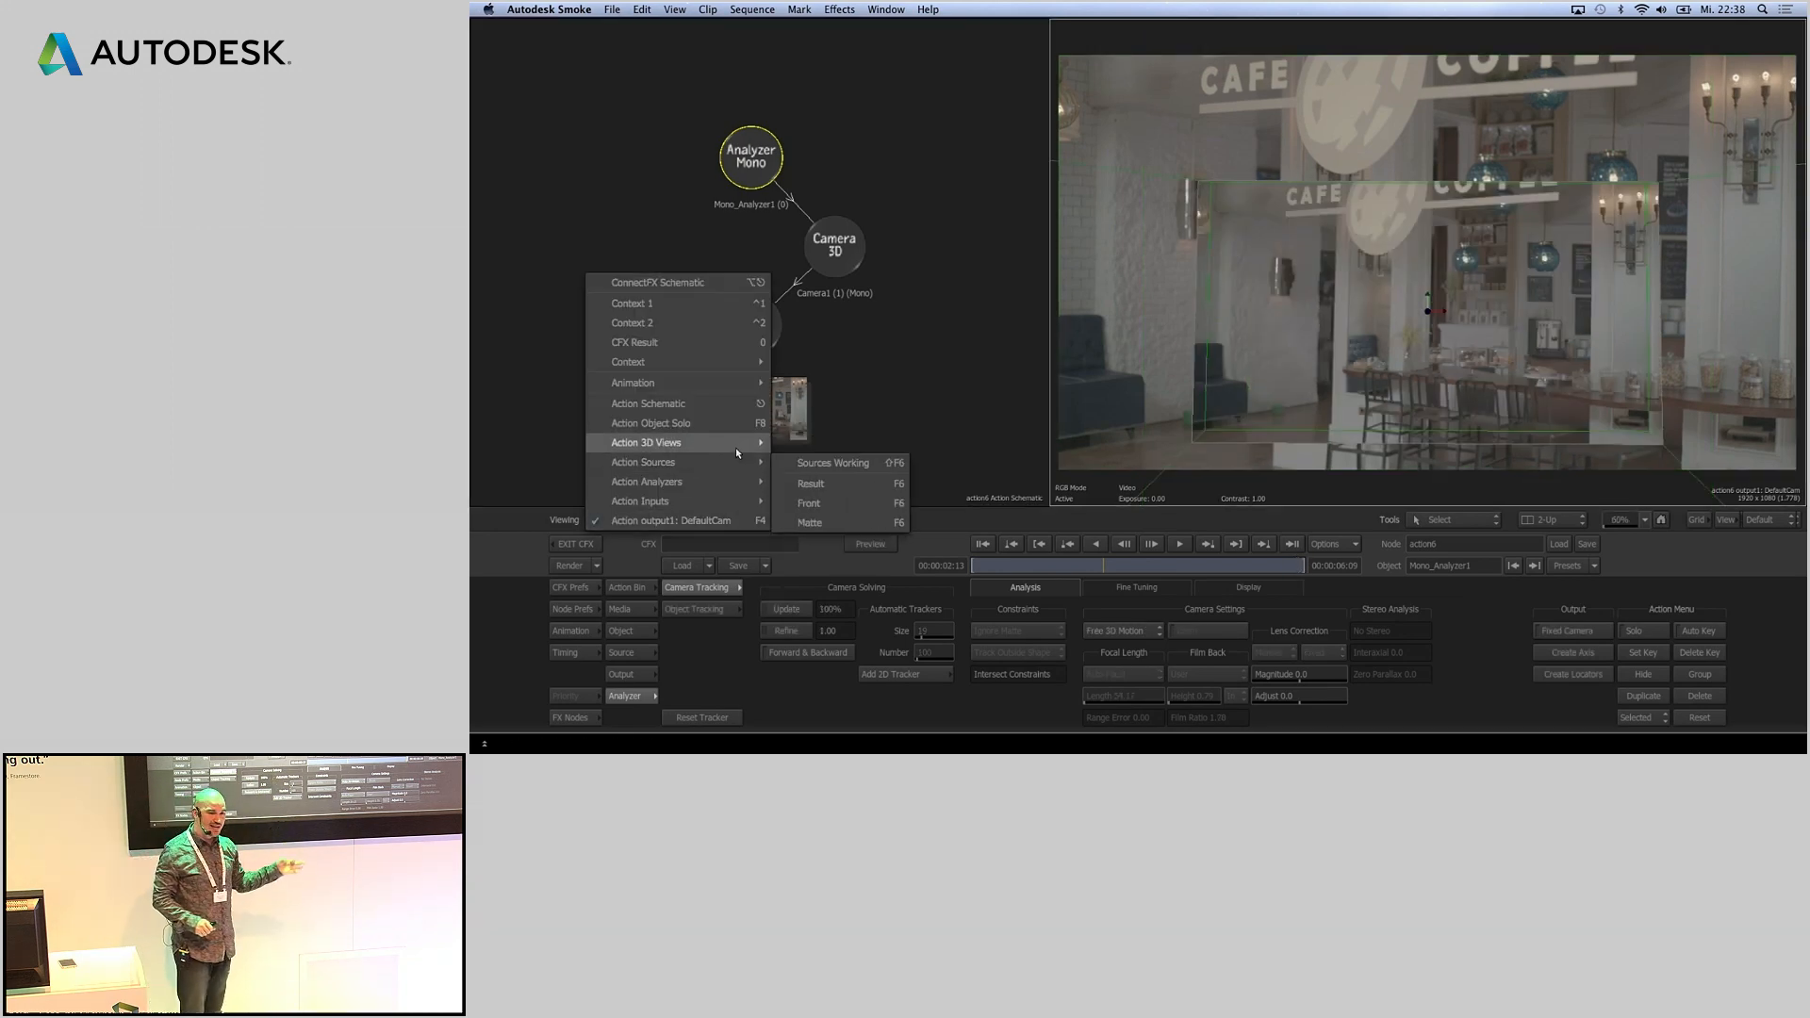
click(852, 523)
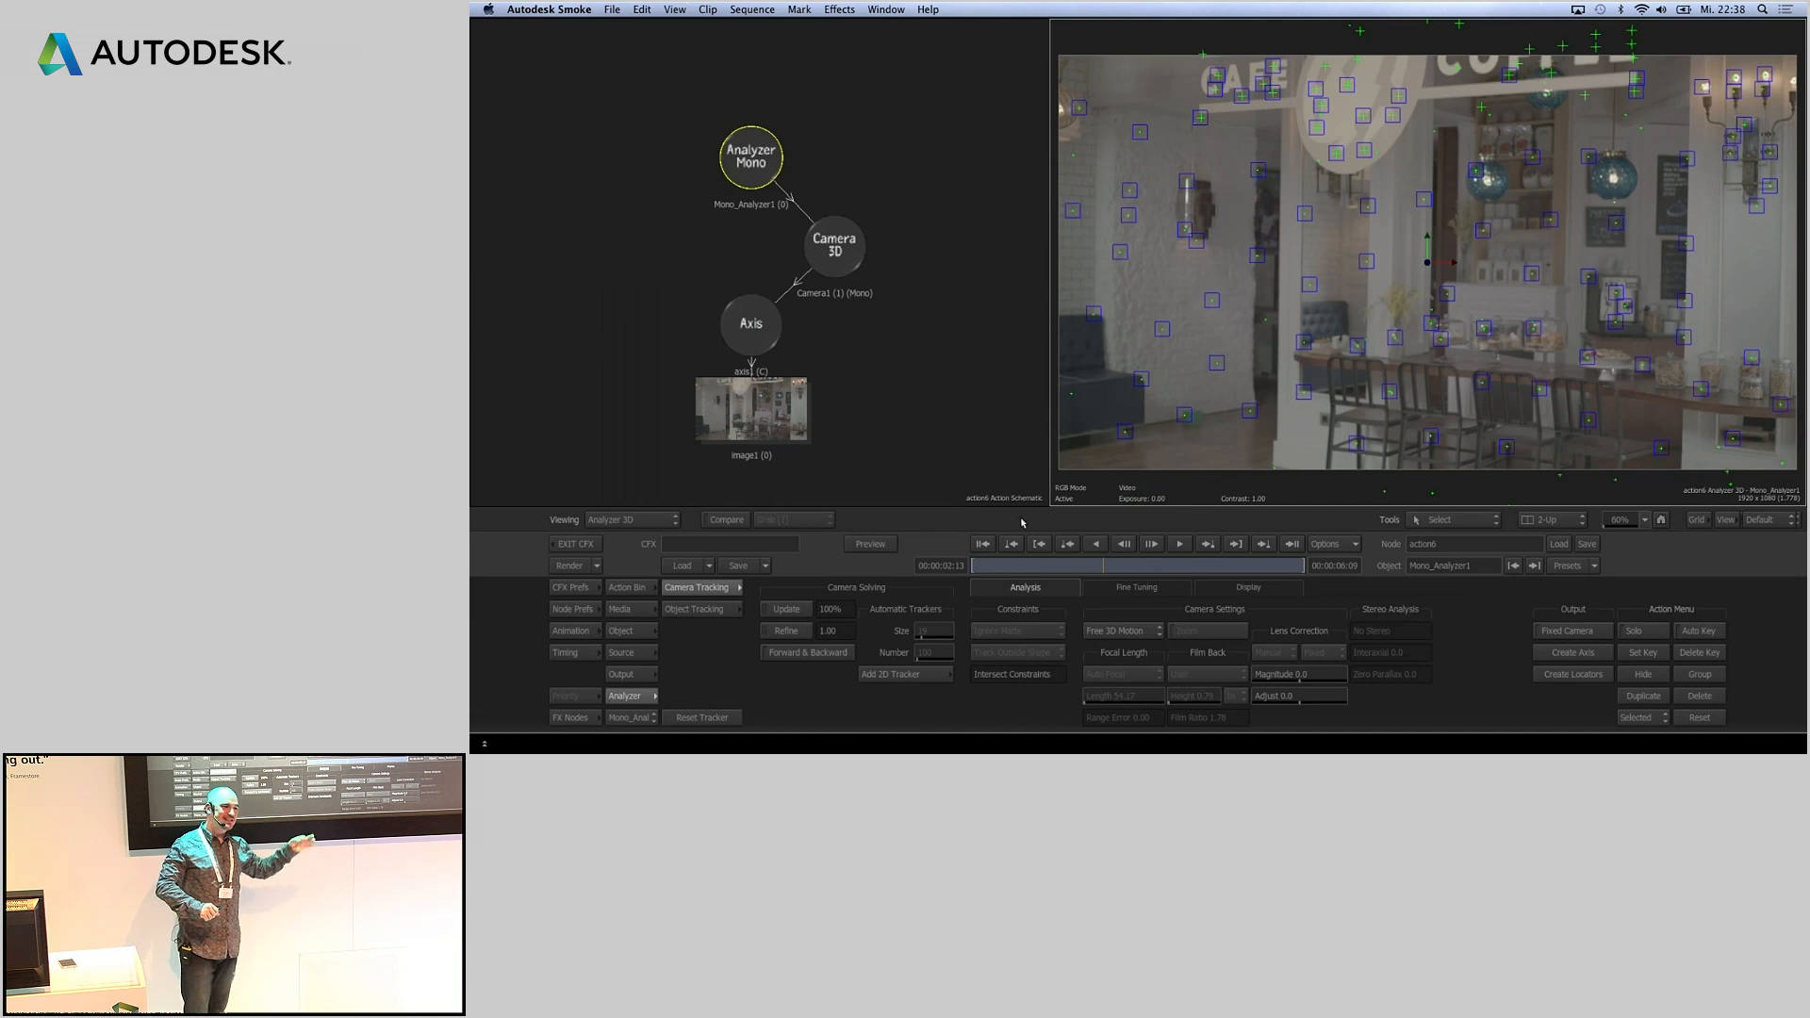
drag(1038, 566, 1076, 567)
- Set the tracker Quality filter to 30% in the fine-tuning settings and check the remaining points over the clip
click(1139, 588)
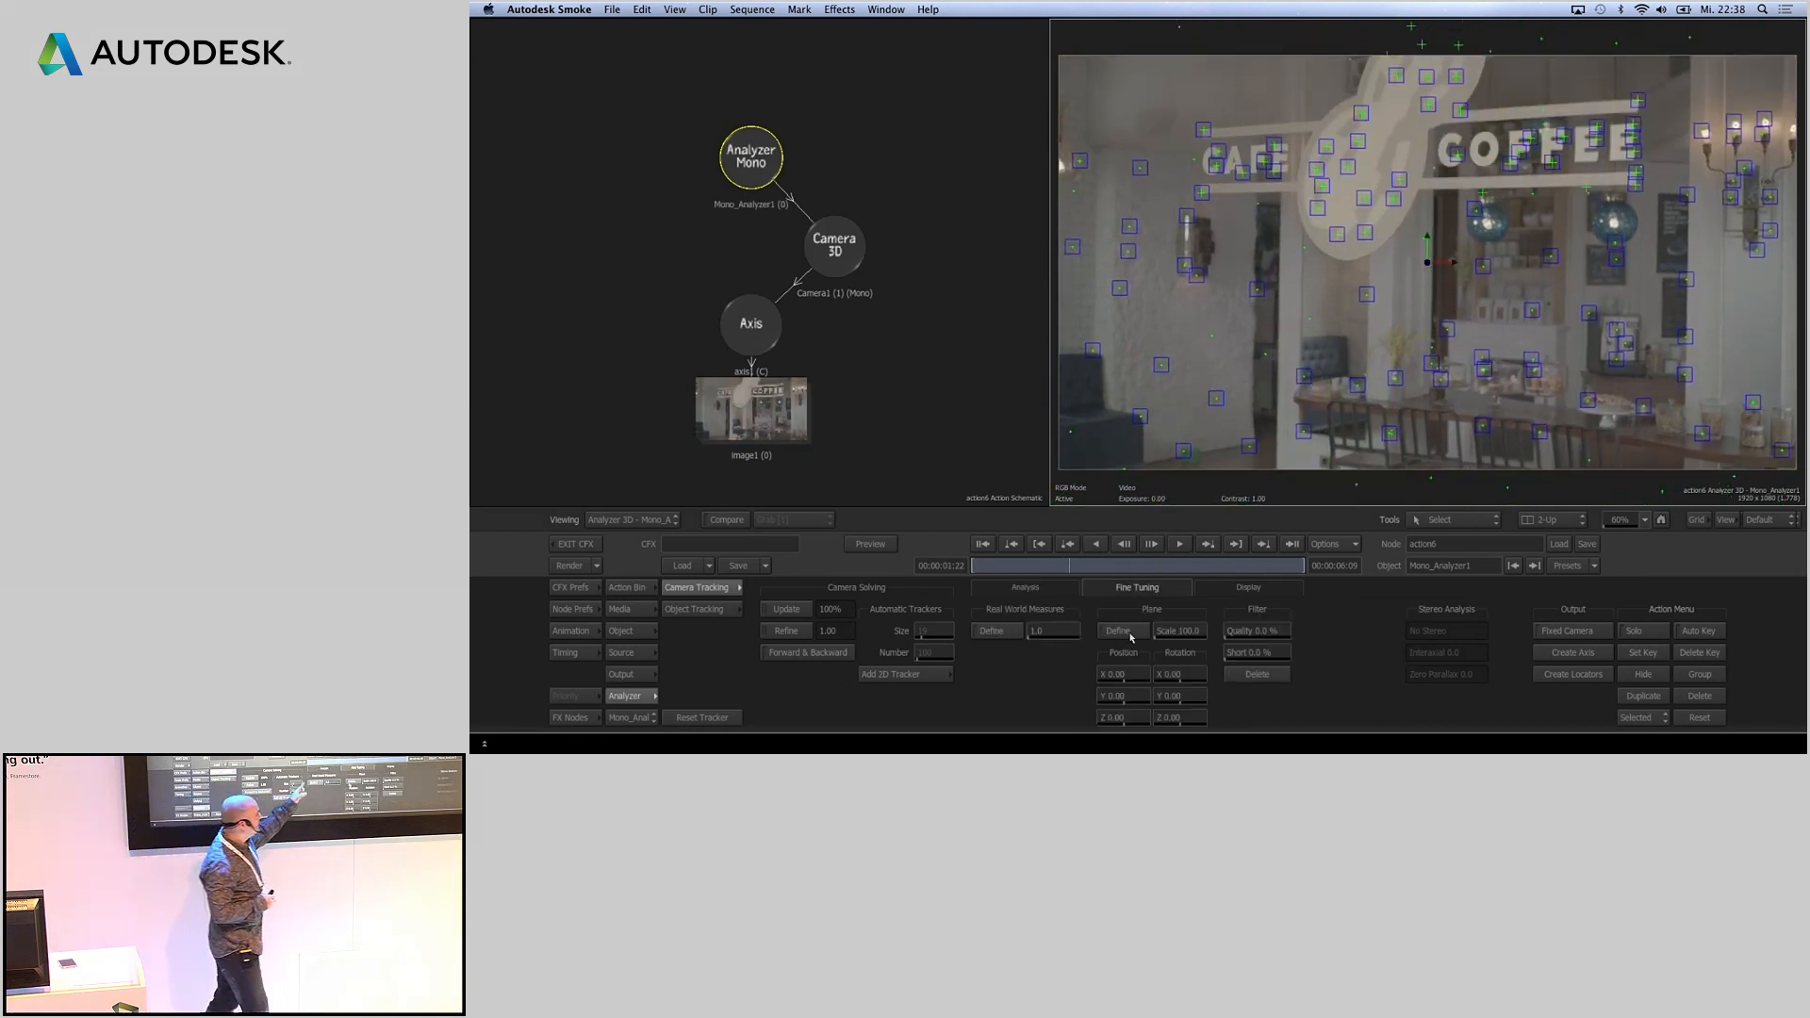
drag(1179, 566, 1211, 568)
click(1268, 632)
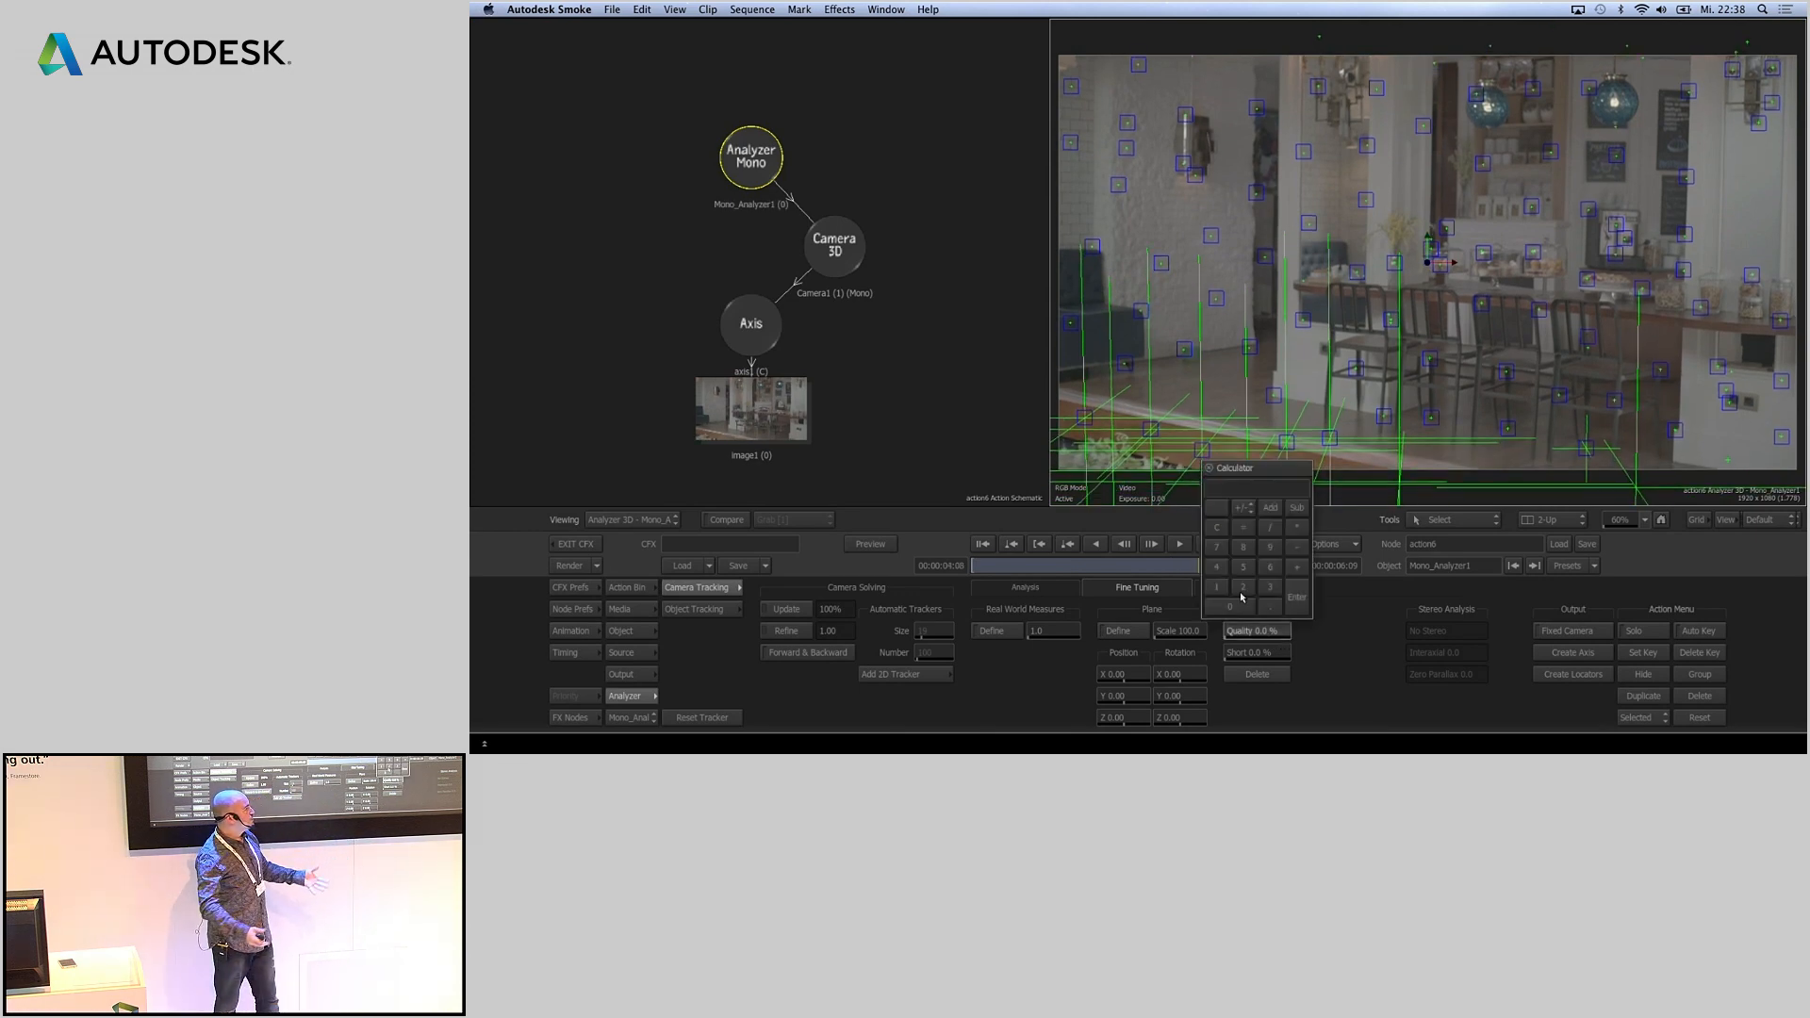
text(30)
key(Return)
mouse_move(1185, 575)
mouse_down()
mouse_move(997, 569)
mouse_move(1249, 593)
mouse_move(1151, 583)
mouse_up()
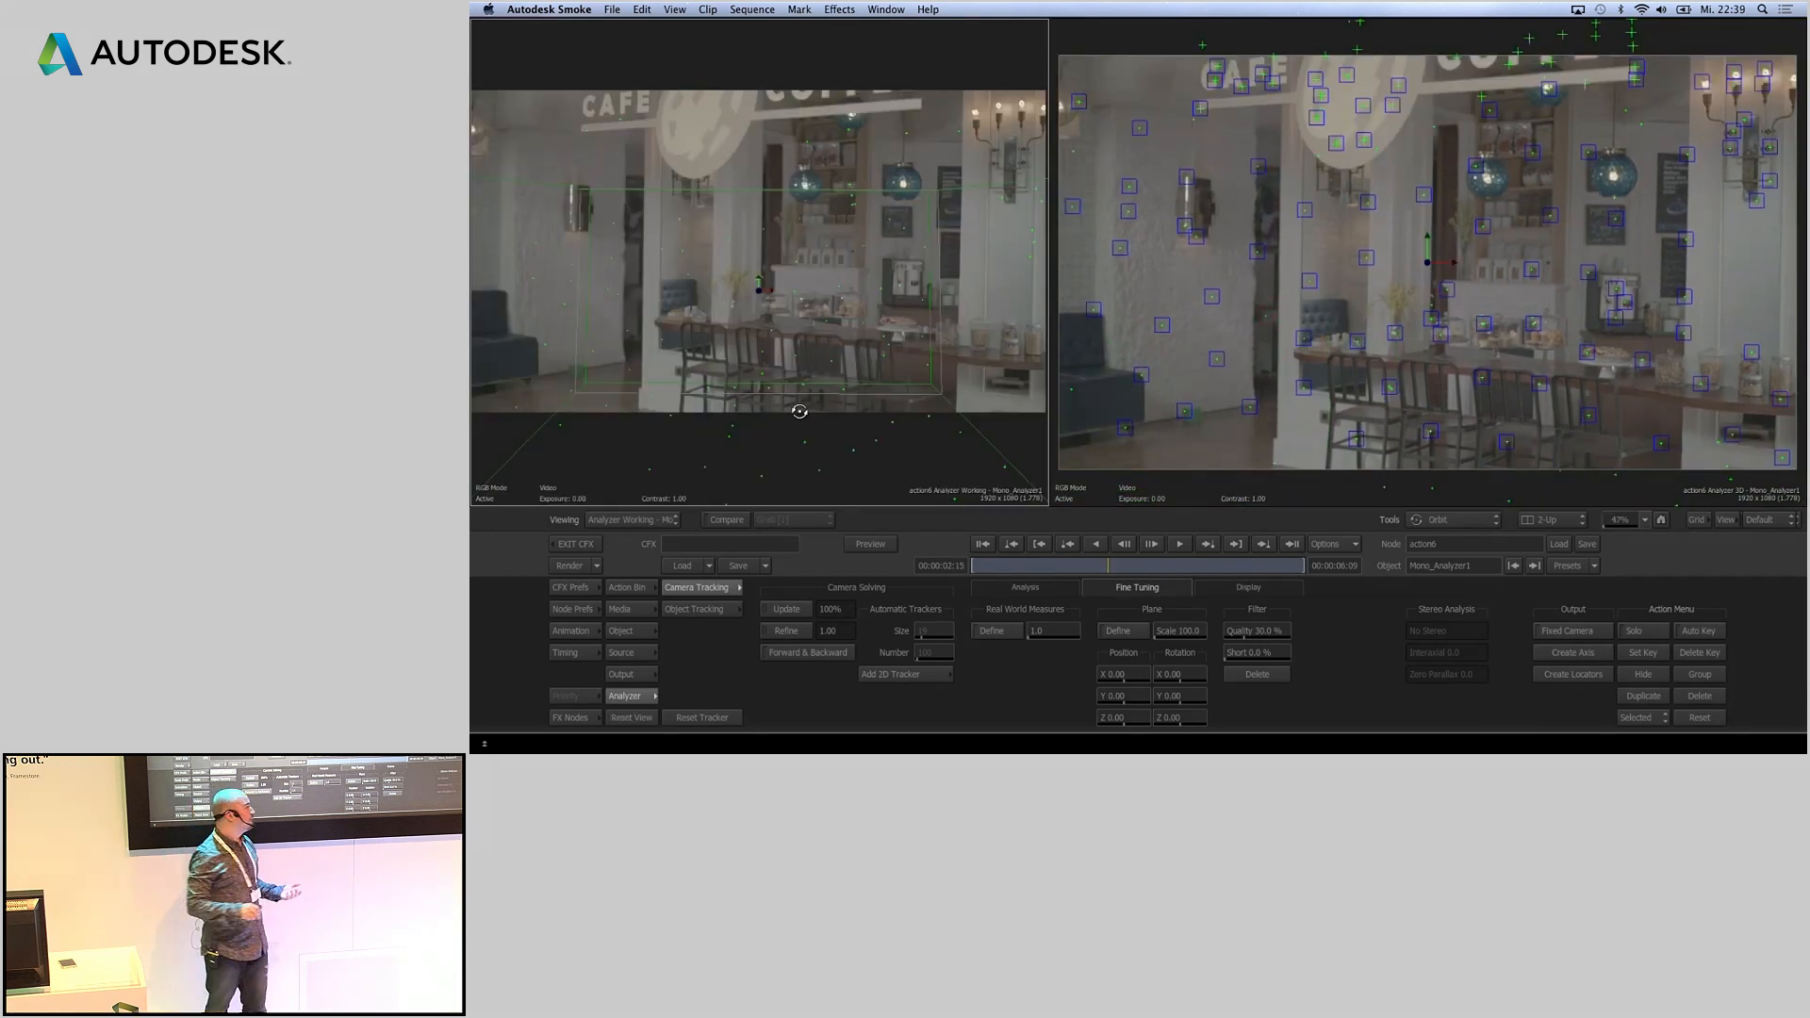
- Inspect the solved point cloud and select the tracking points along the café floor on different frames
middle_drag(788, 420, 831, 356)
drag(832, 356, 623, 659)
ctrl+drag(781, 390, 634, 647)
ctrl+drag(815, 360, 754, 447)
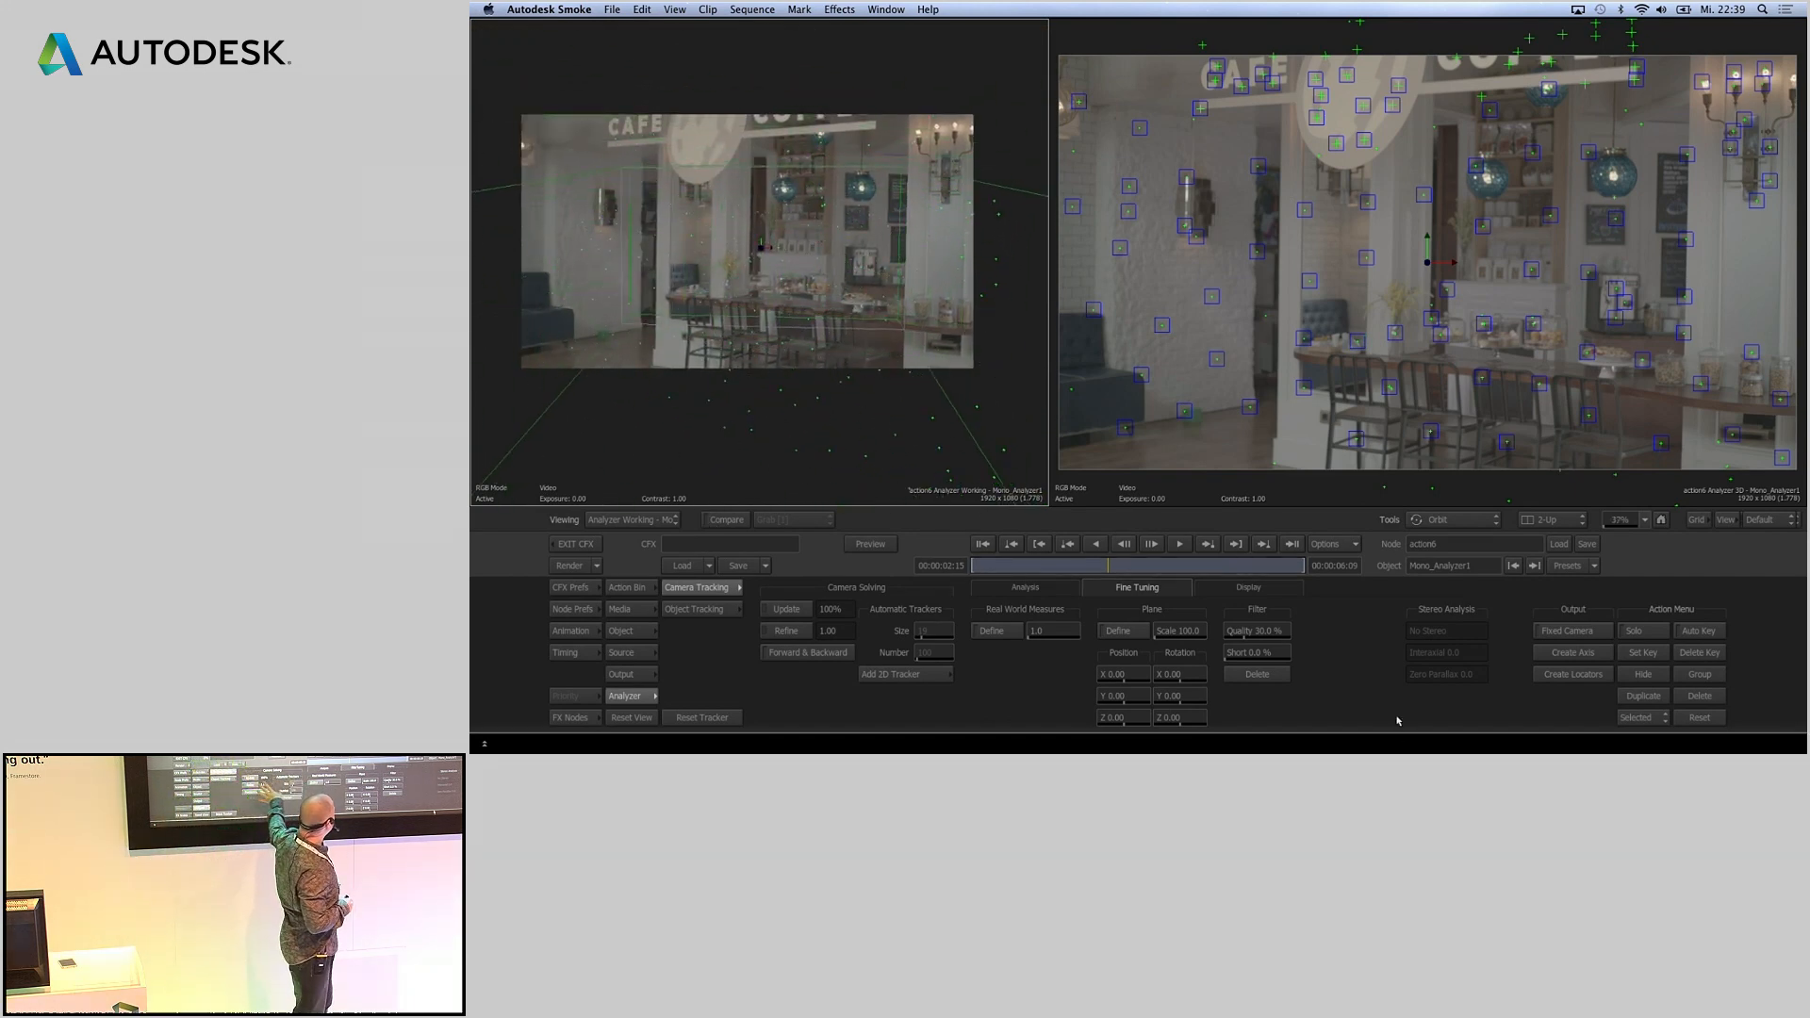
mouse_move(1136, 562)
mouse_down()
mouse_move(1191, 578)
mouse_move(1059, 569)
mouse_move(1139, 586)
mouse_up()
click(1255, 374)
click(1250, 370)
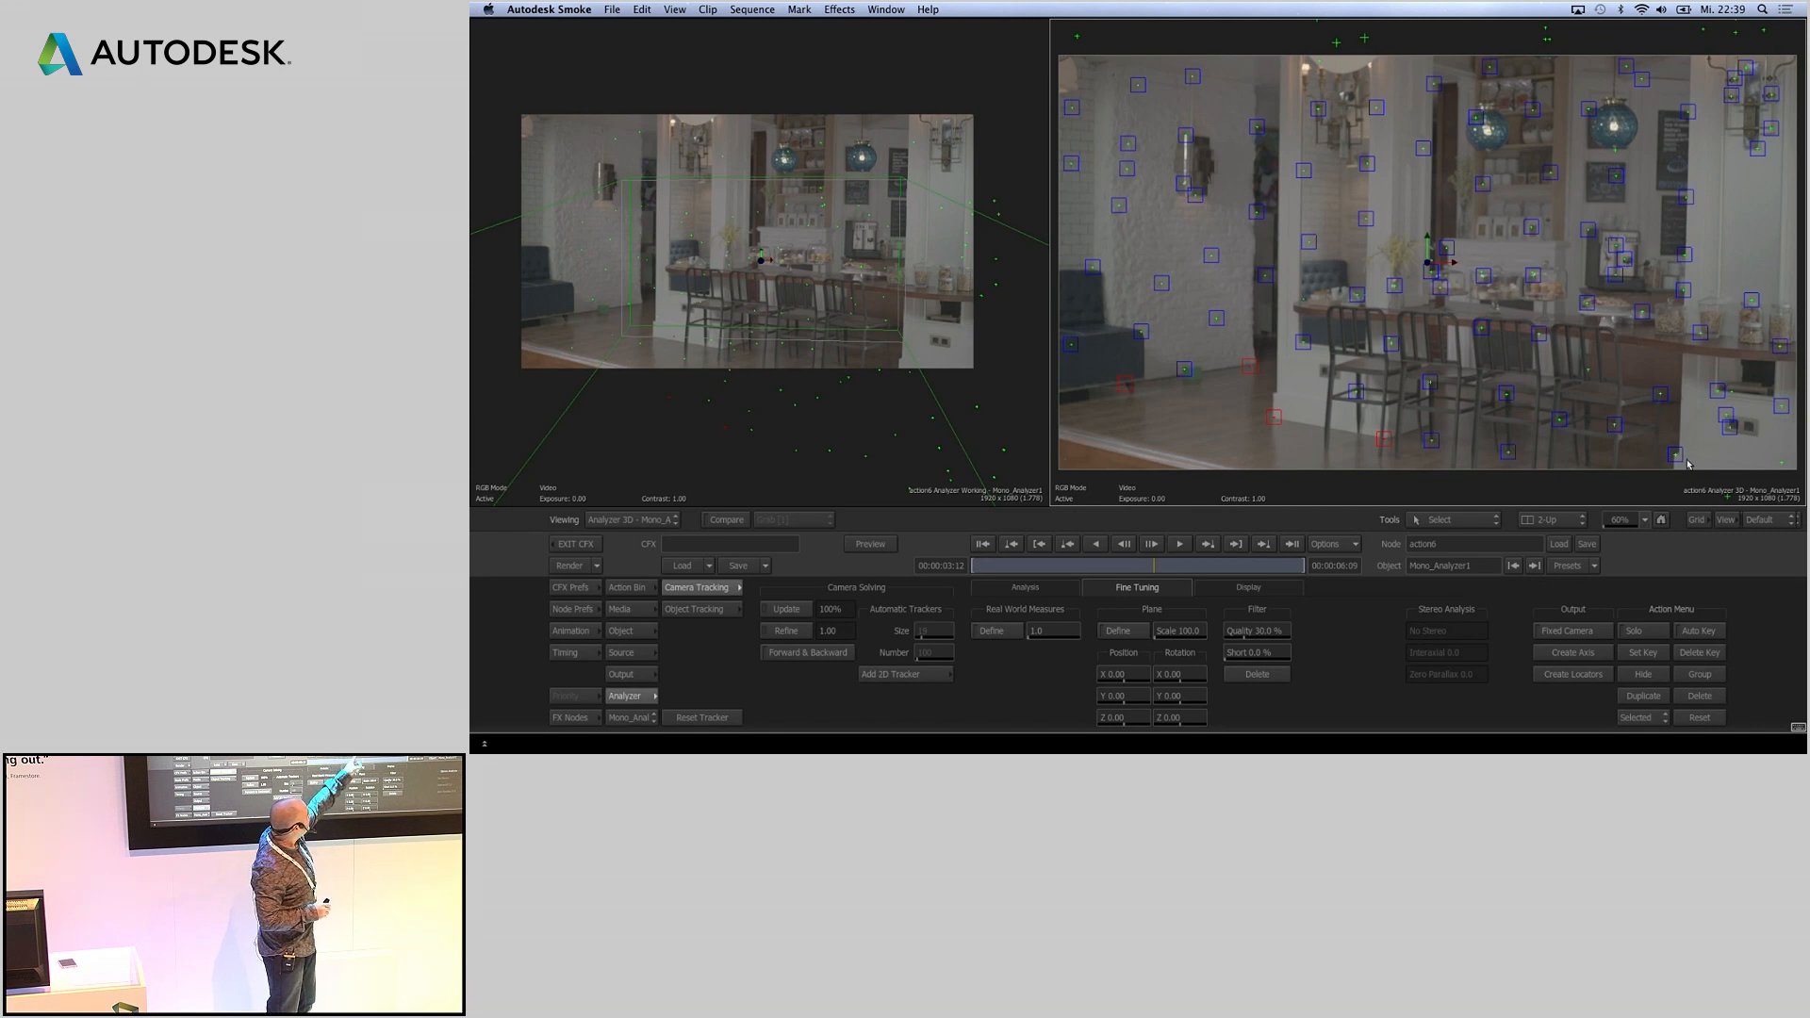
drag(1128, 562, 1253, 564)
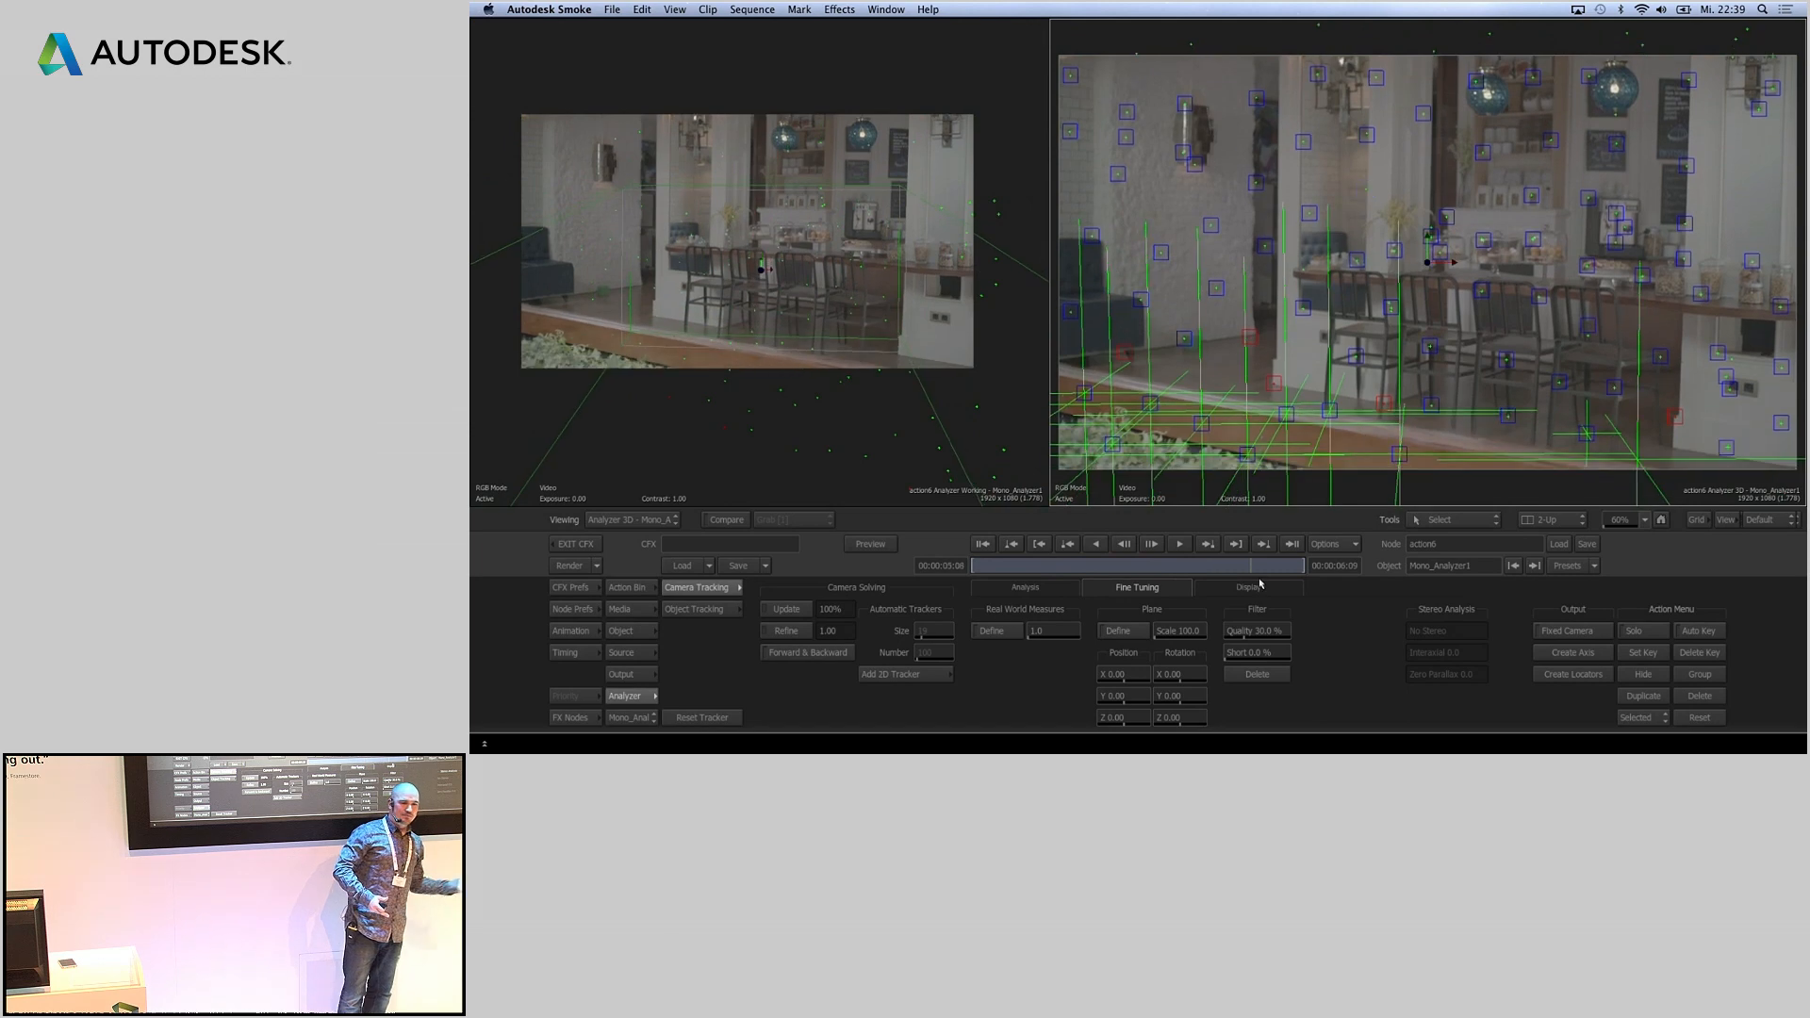
click(1287, 414)
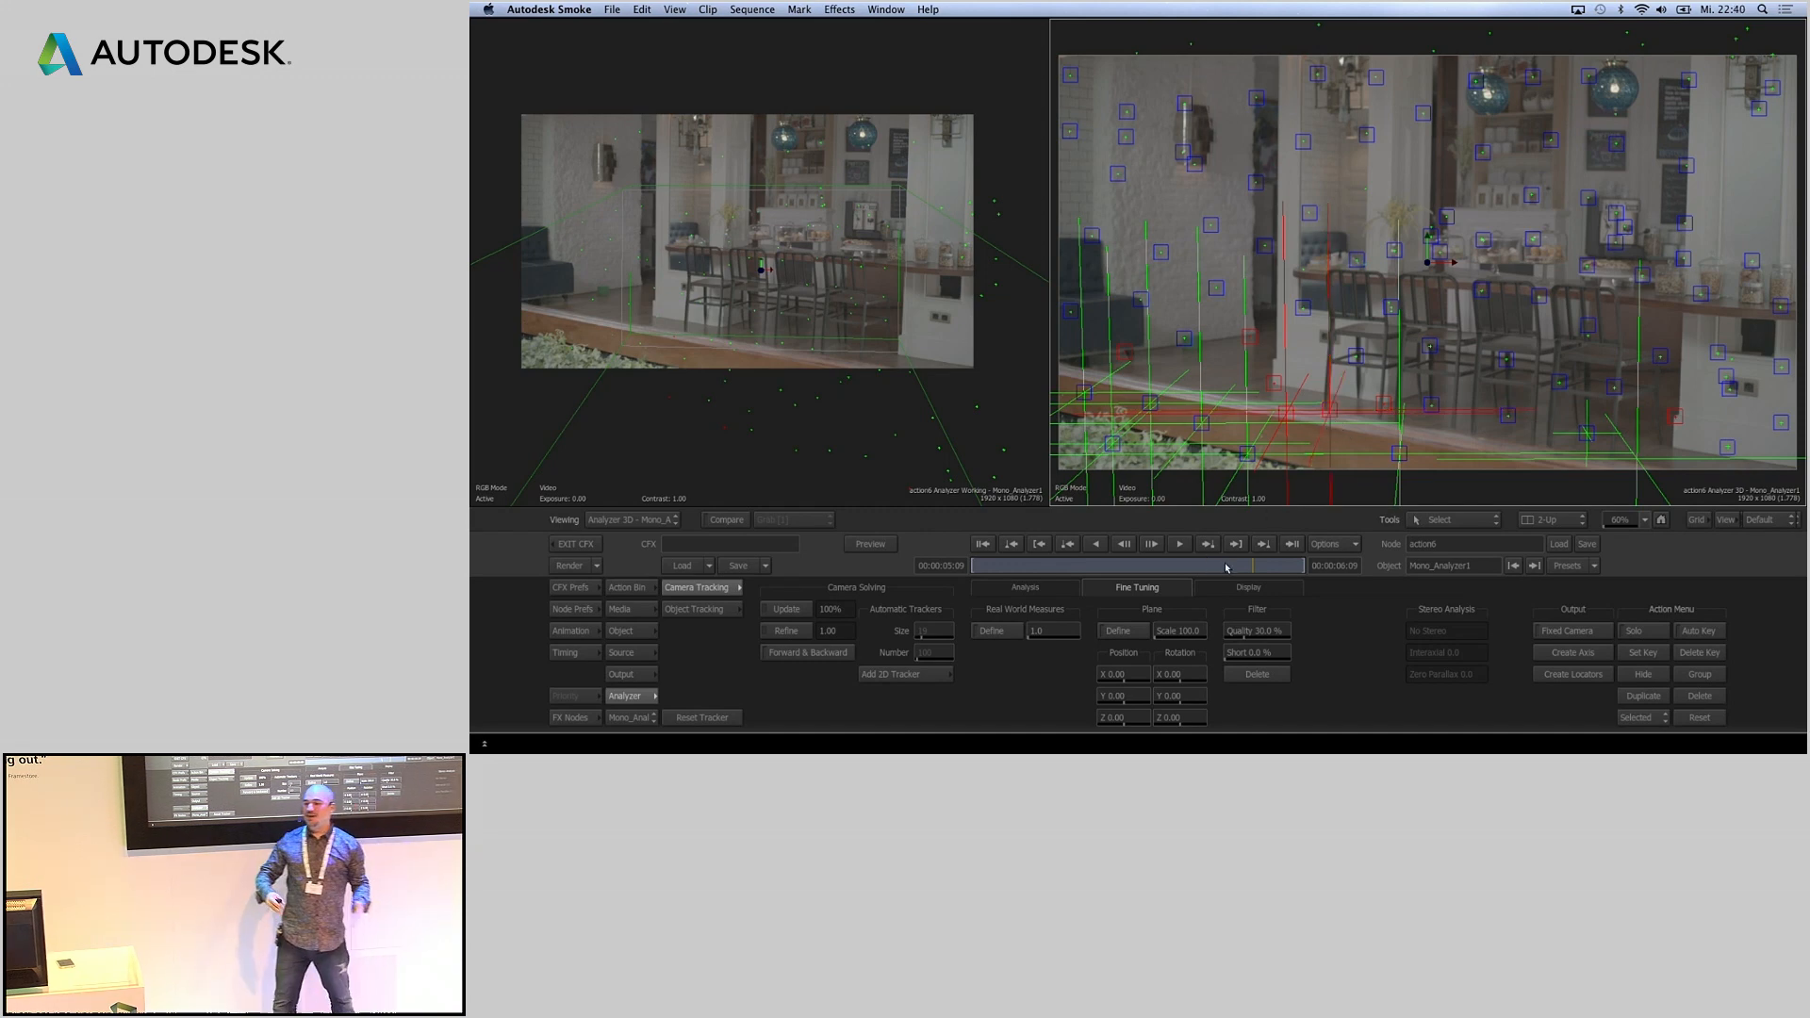
- Create point locators from the selected floor tracking points
click(1189, 565)
drag(1146, 557, 1222, 565)
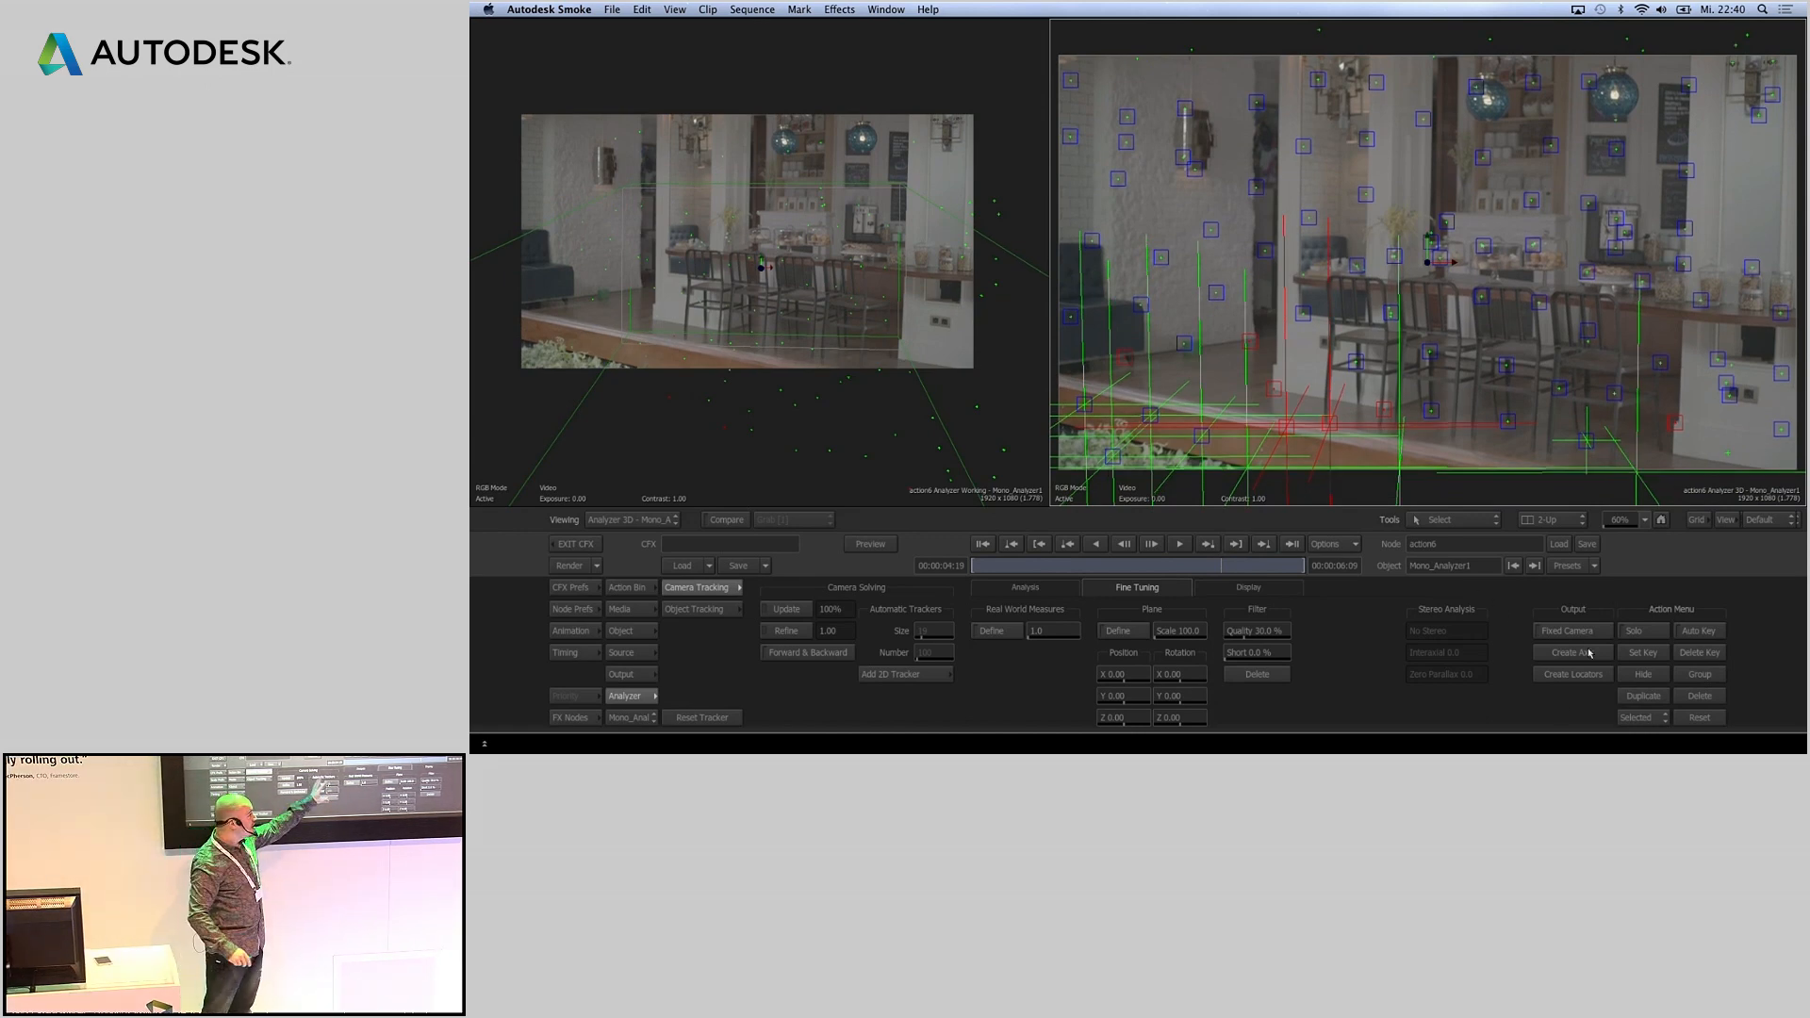
click(1563, 681)
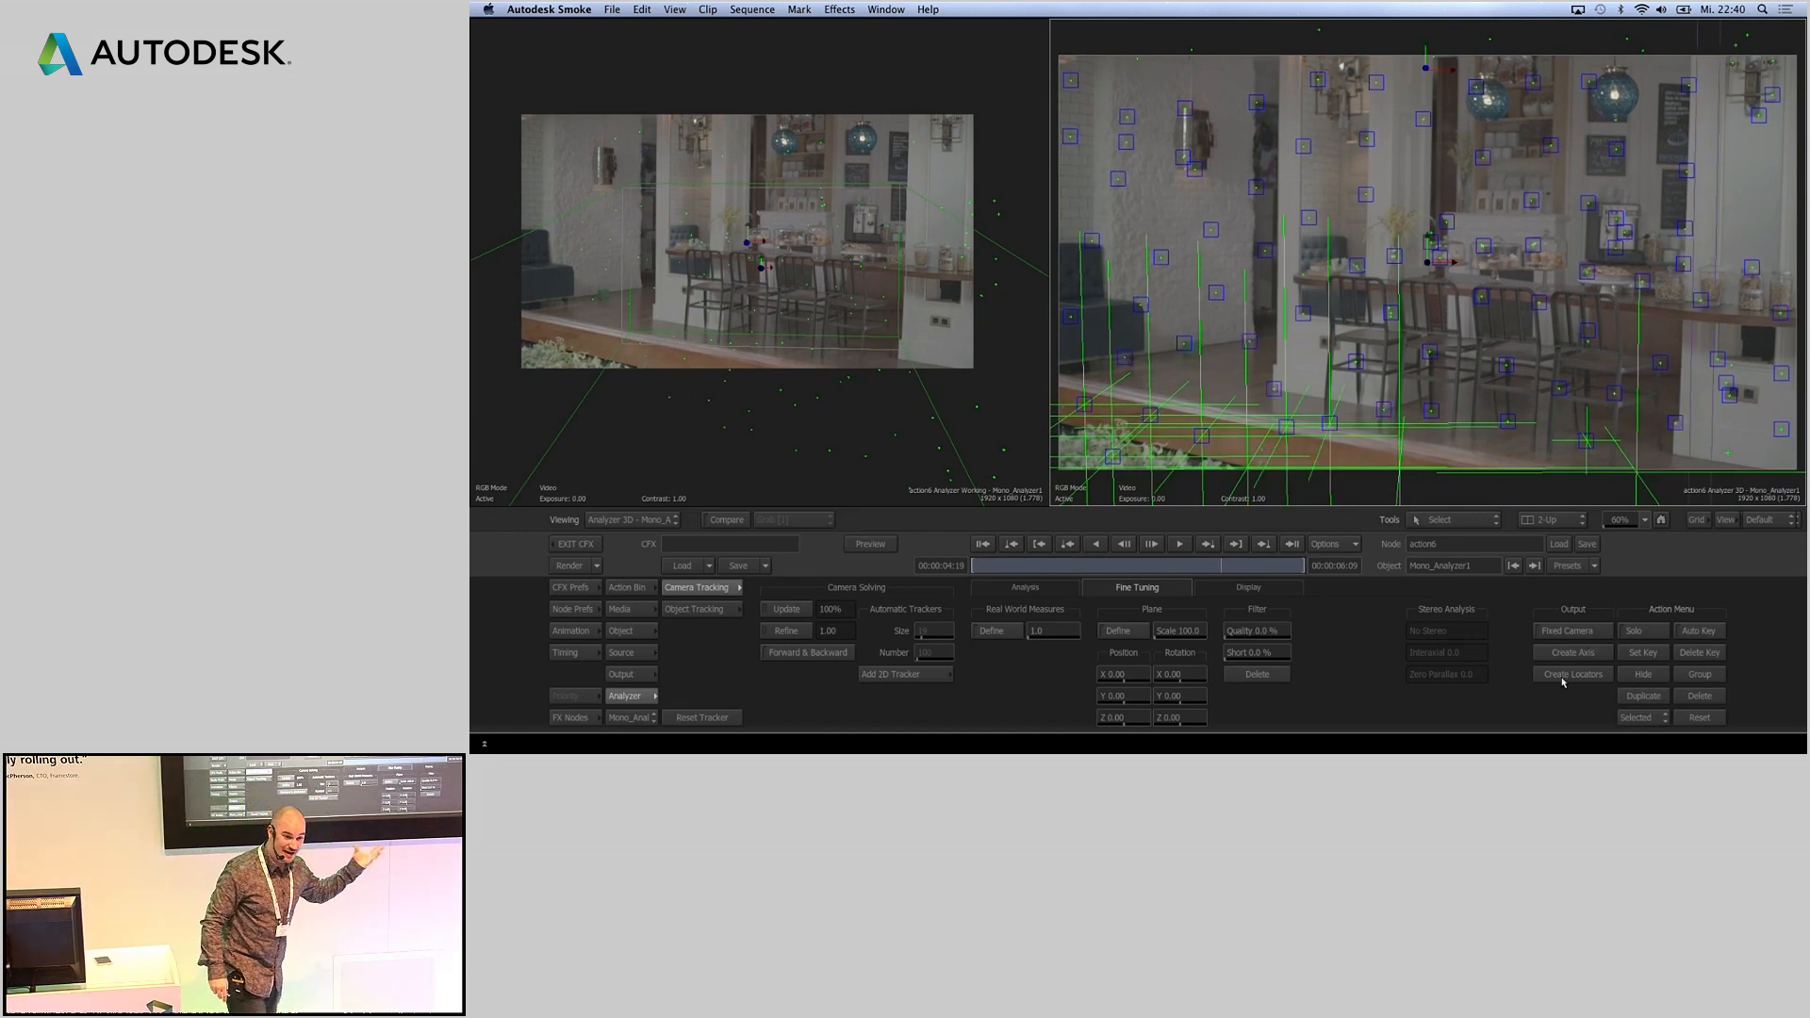
- Rearrange the Action schematic so the Point Locators node and its parent Axis sit close to the Analyzer
key(Escape)
mouse_move(888, 284)
ctrl+mouse_down()
mouse_move(830, 297)
mouse_move(857, 284)
ctrl+mouse_up()
drag(990, 78, 888, 249)
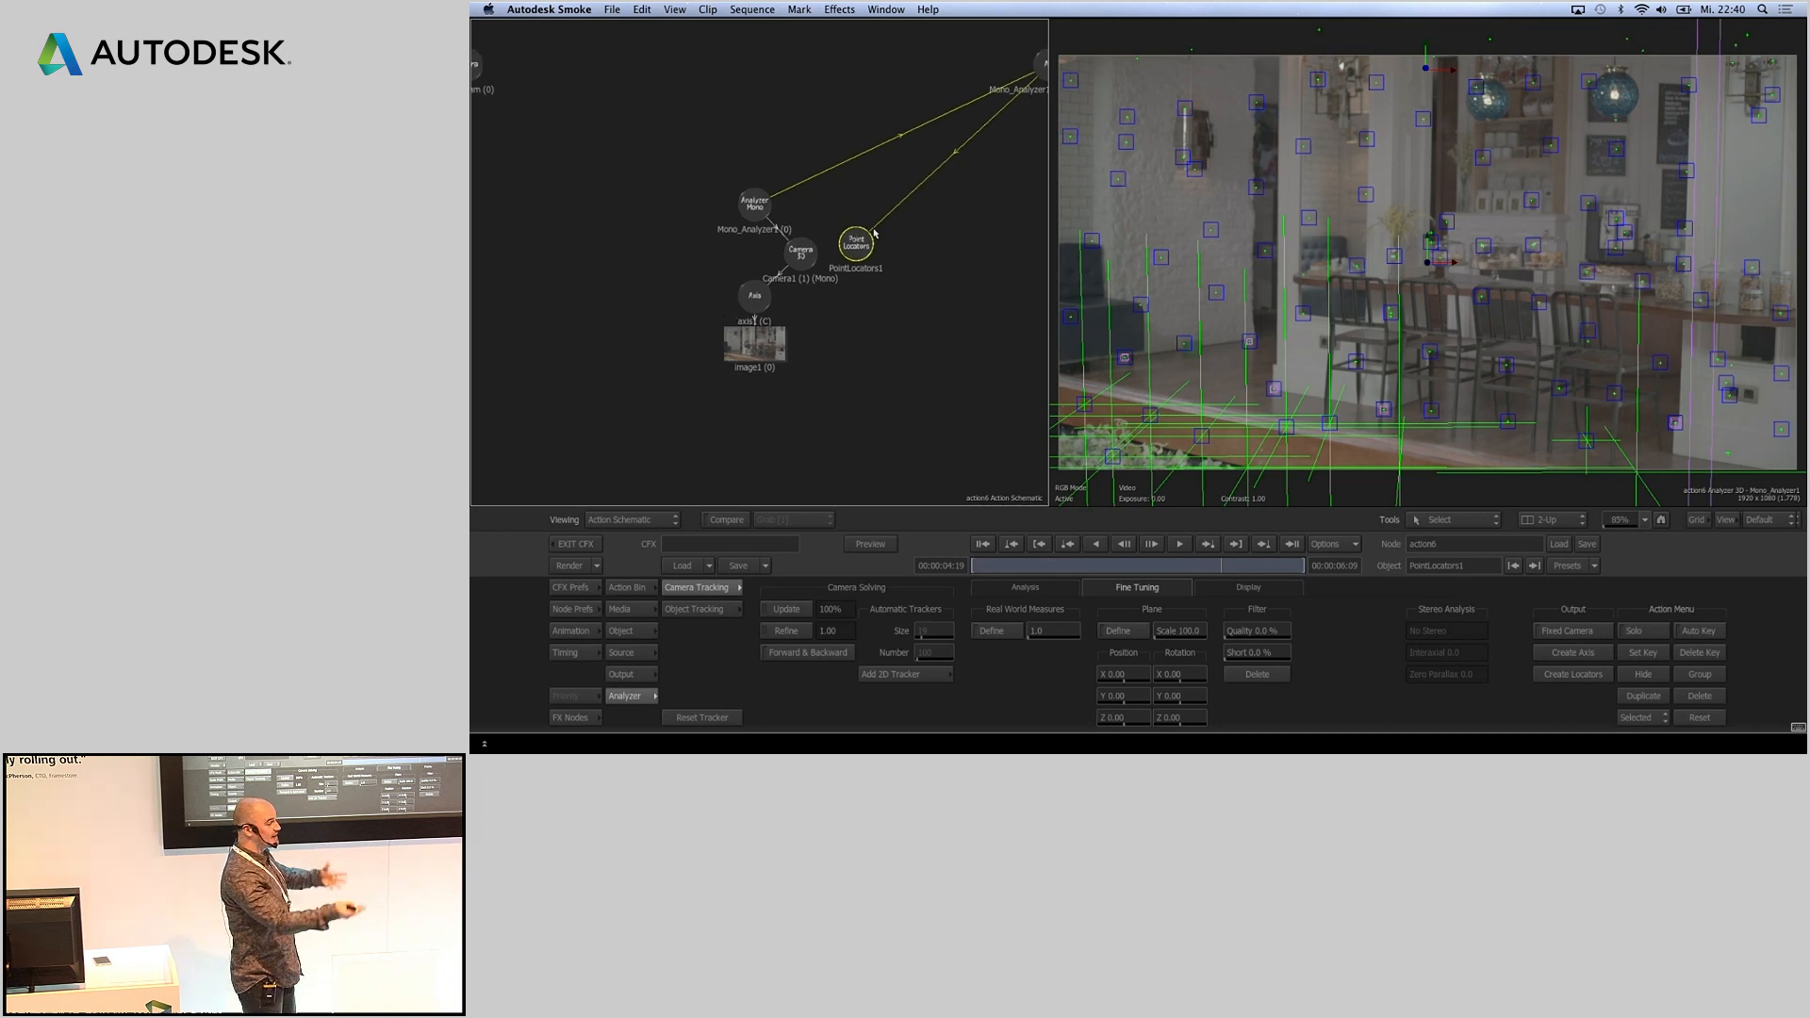
ctrl+drag(966, 185, 885, 198)
drag(929, 125, 700, 220)
ctrl+drag(740, 288, 999, 162)
ctrl+drag(680, 300, 964, 174)
- Open the FBX export for the tracked Camera 3D and enter the file name shot01_tracking
click(782, 308)
double_click(798, 293)
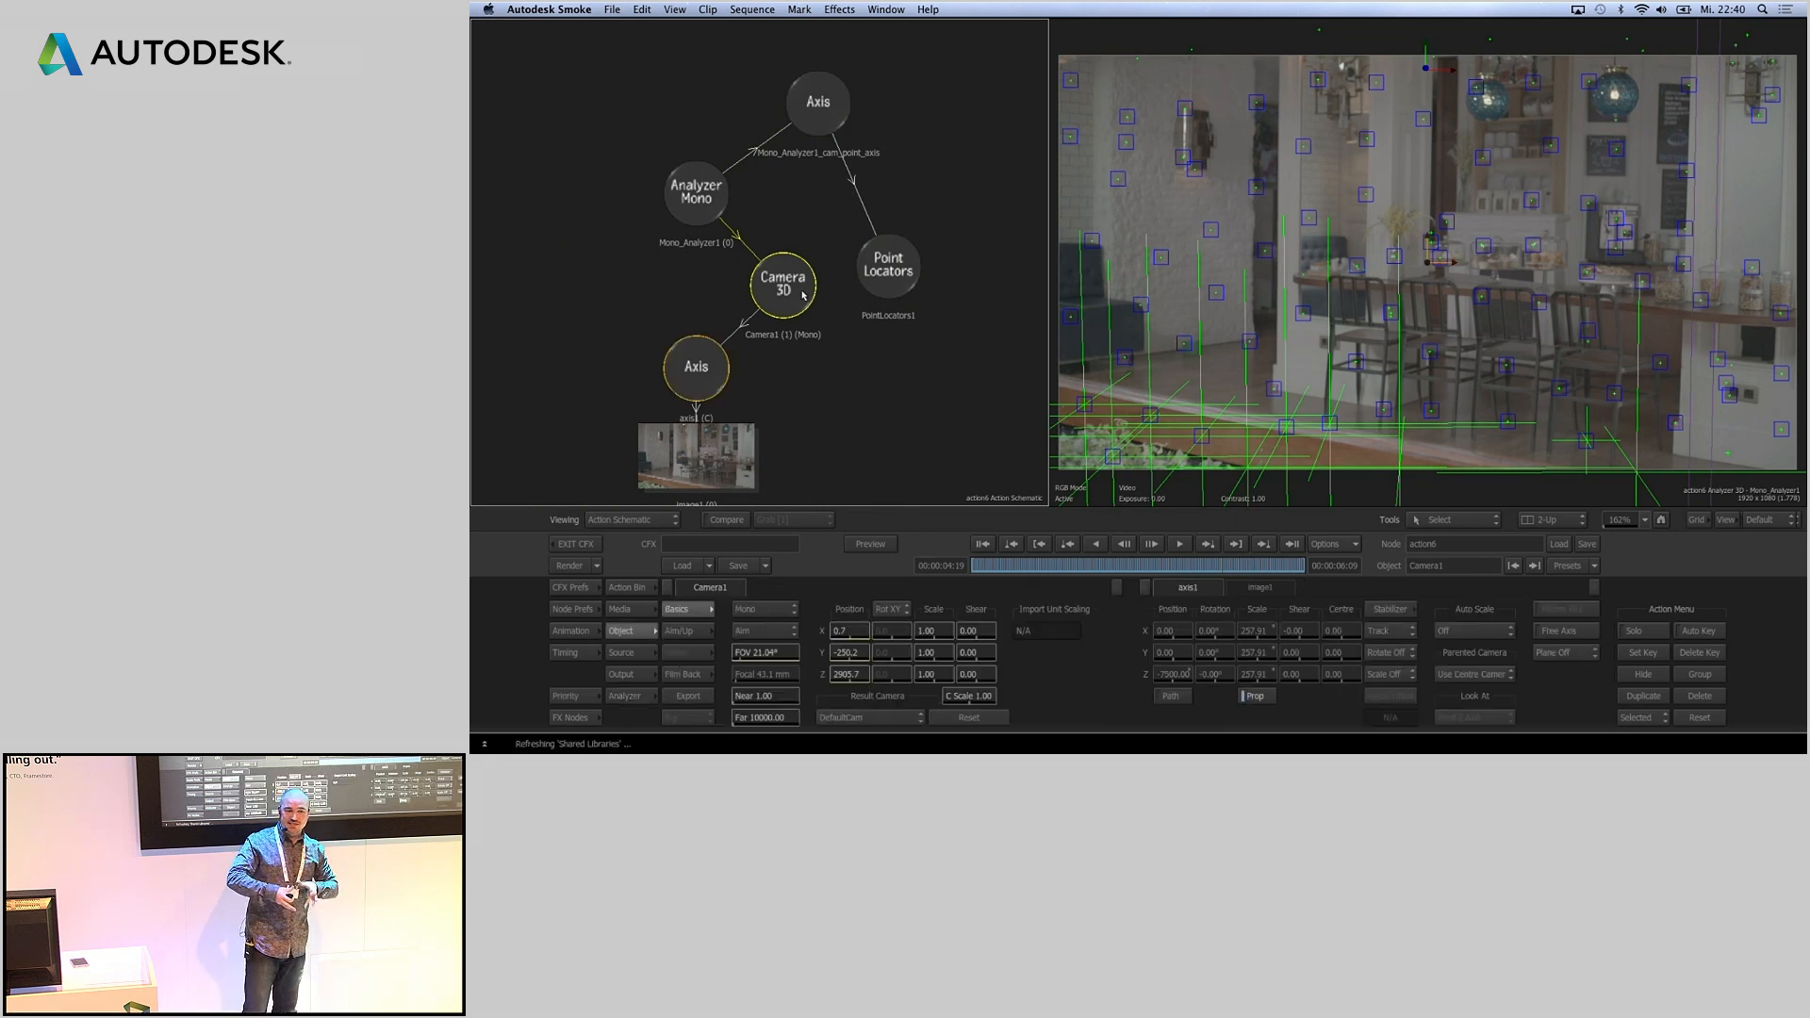
click(690, 699)
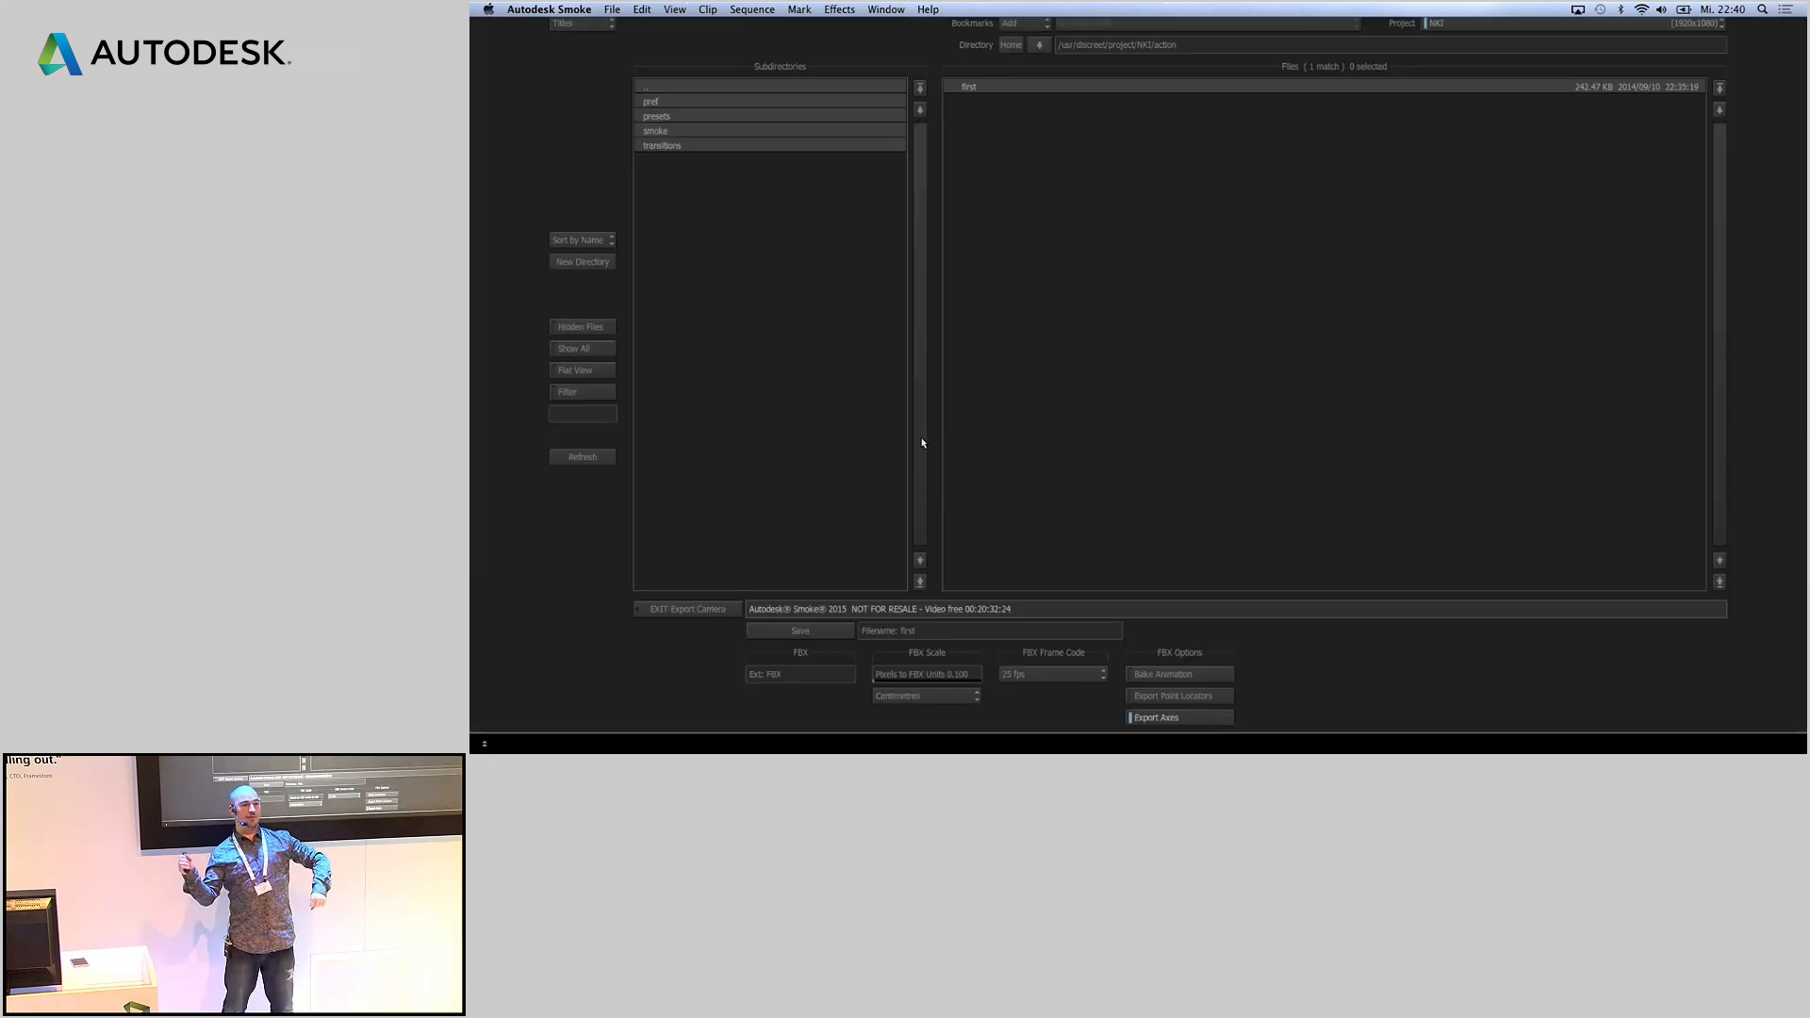
click(924, 632)
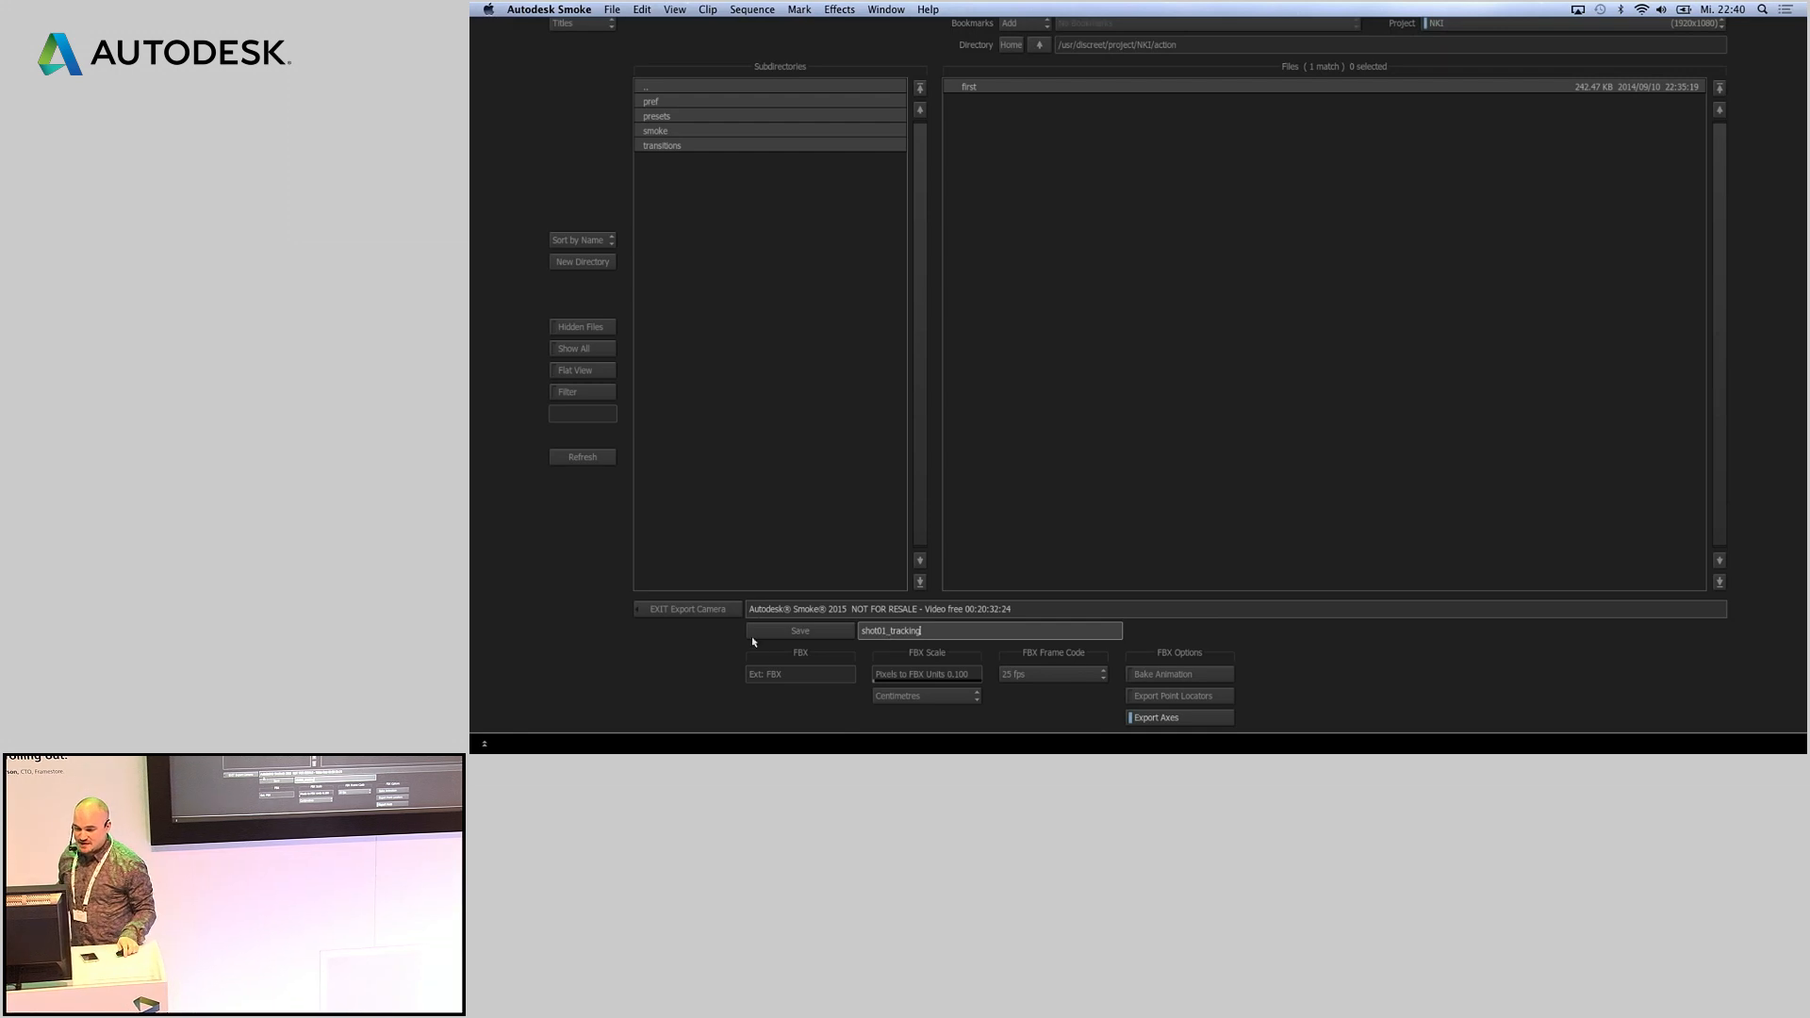
- Switch to 3ds Max and import shot01_tracking.FBX, accepting the current FBX import settings
key(super+Tab)
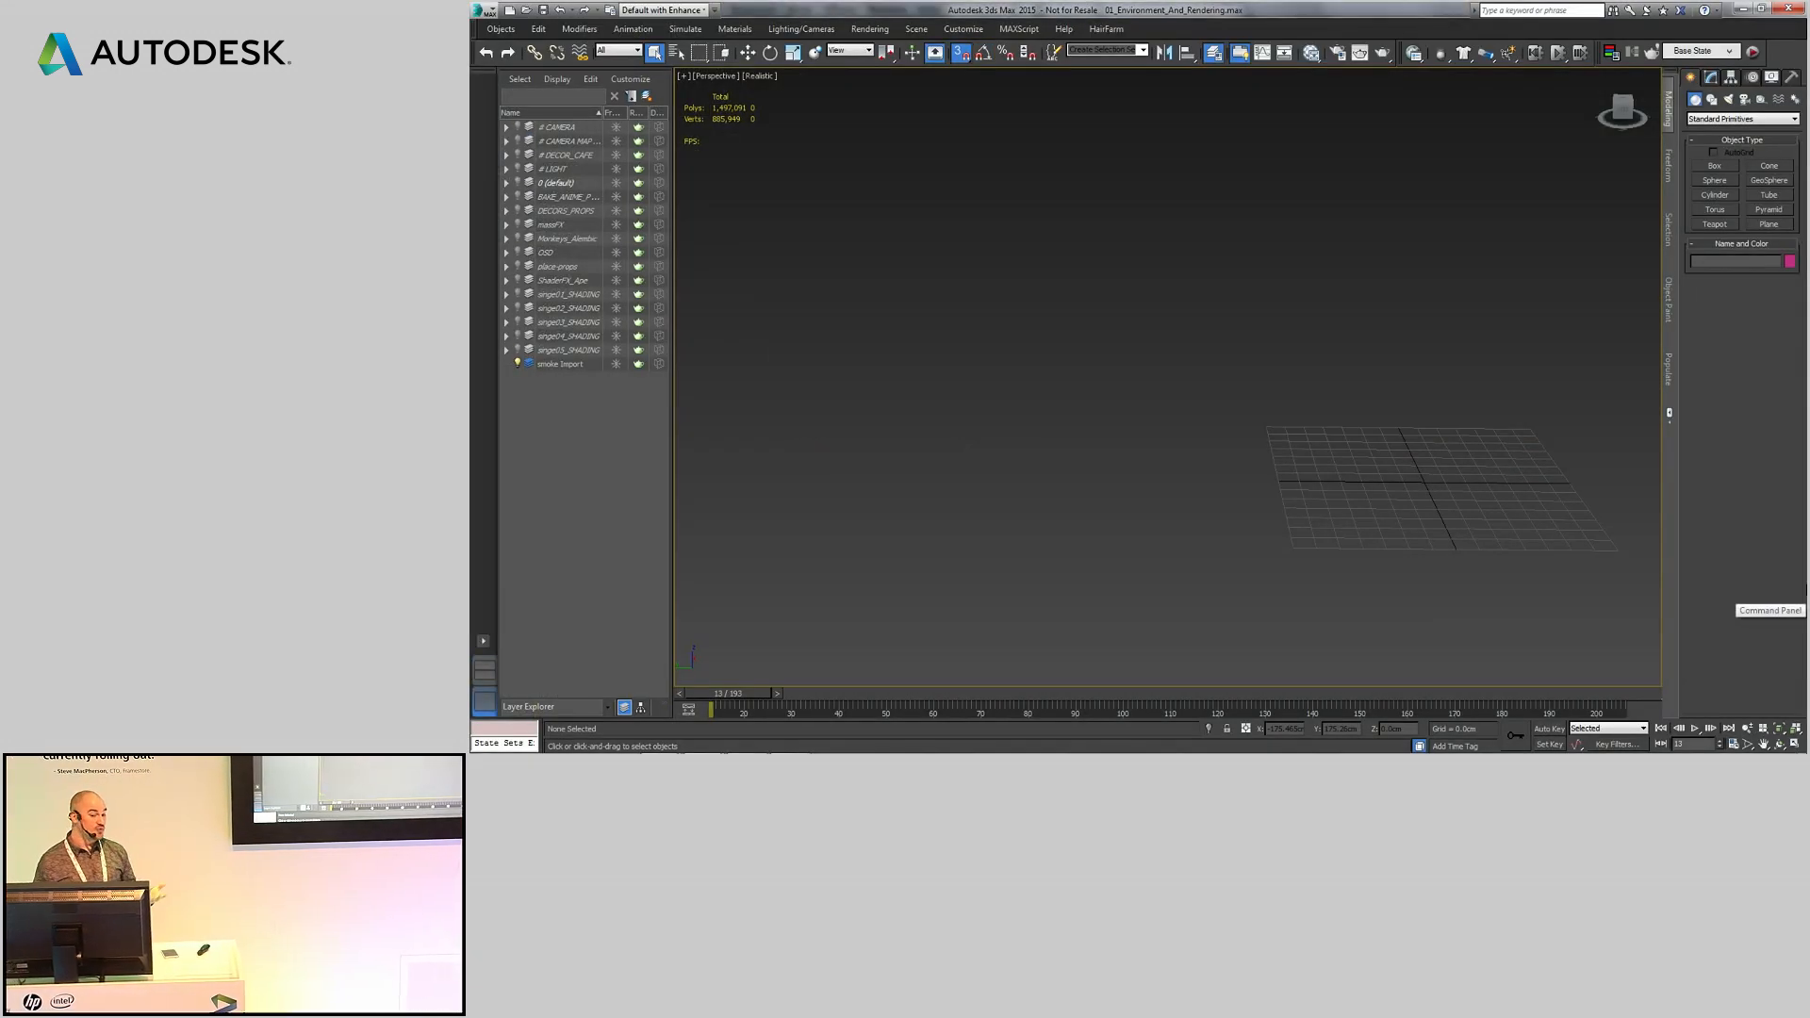
click(483, 10)
click(517, 200)
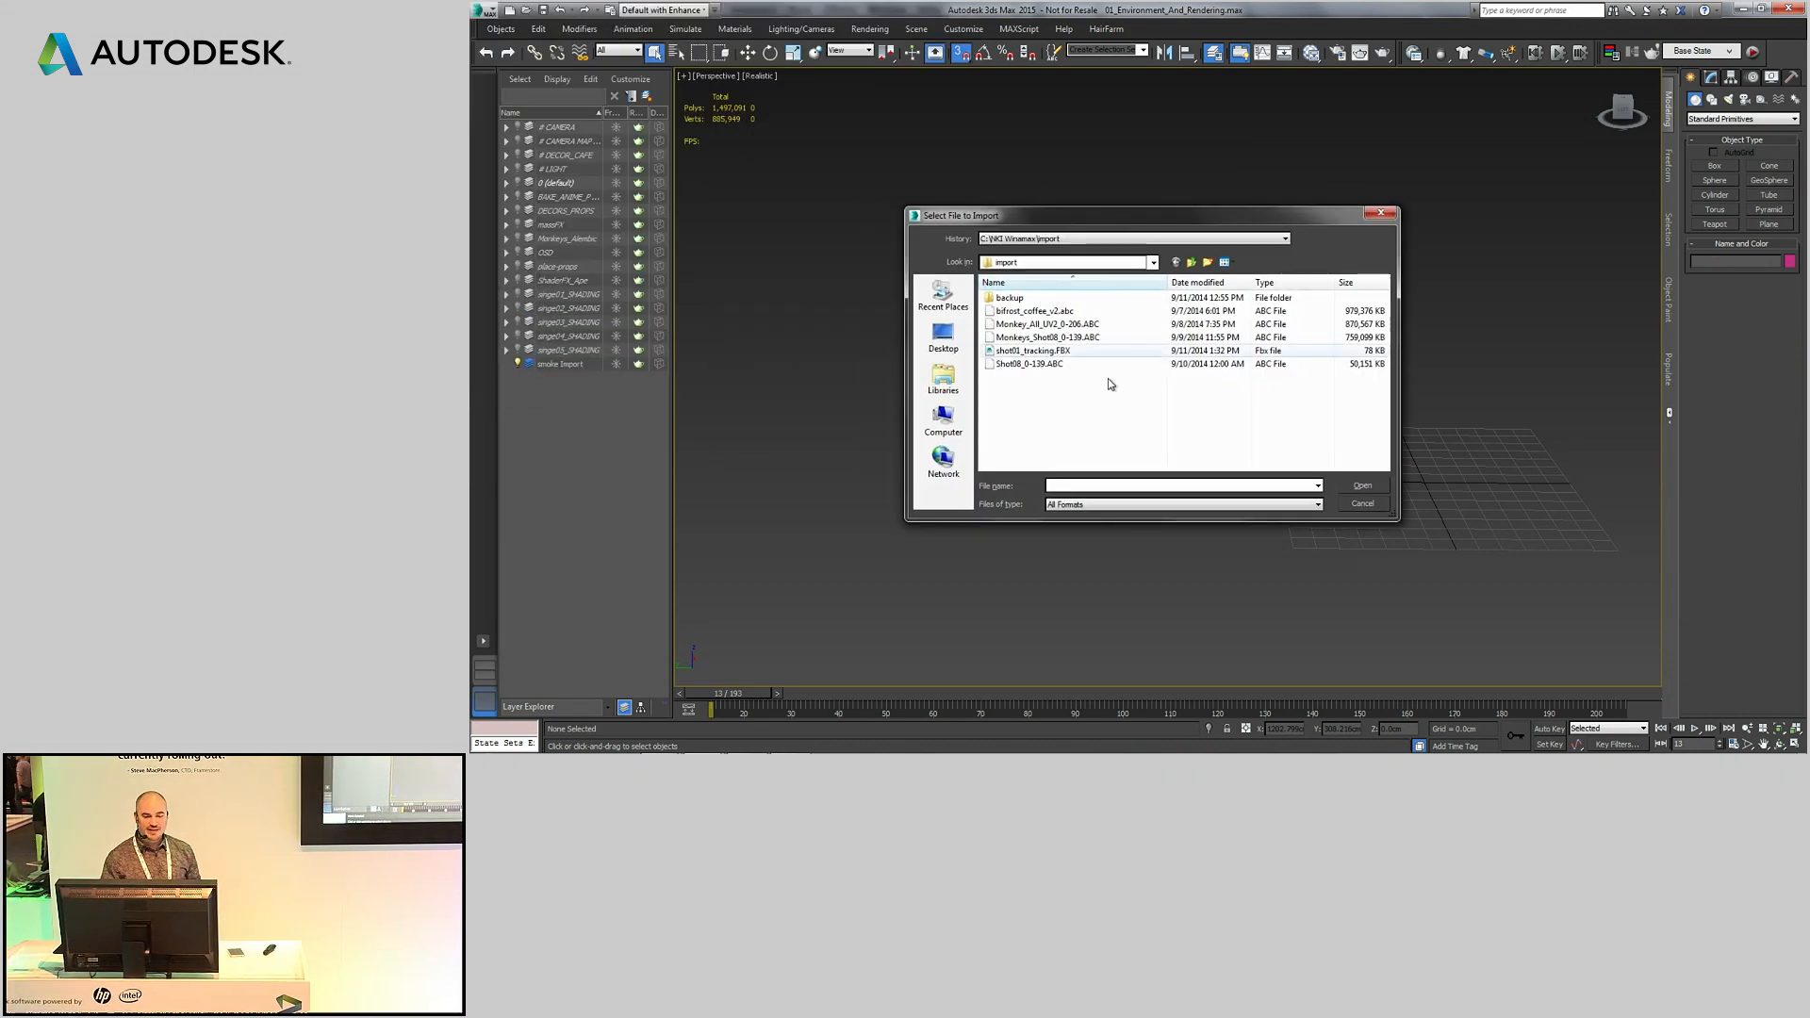
click(1037, 350)
click(1361, 486)
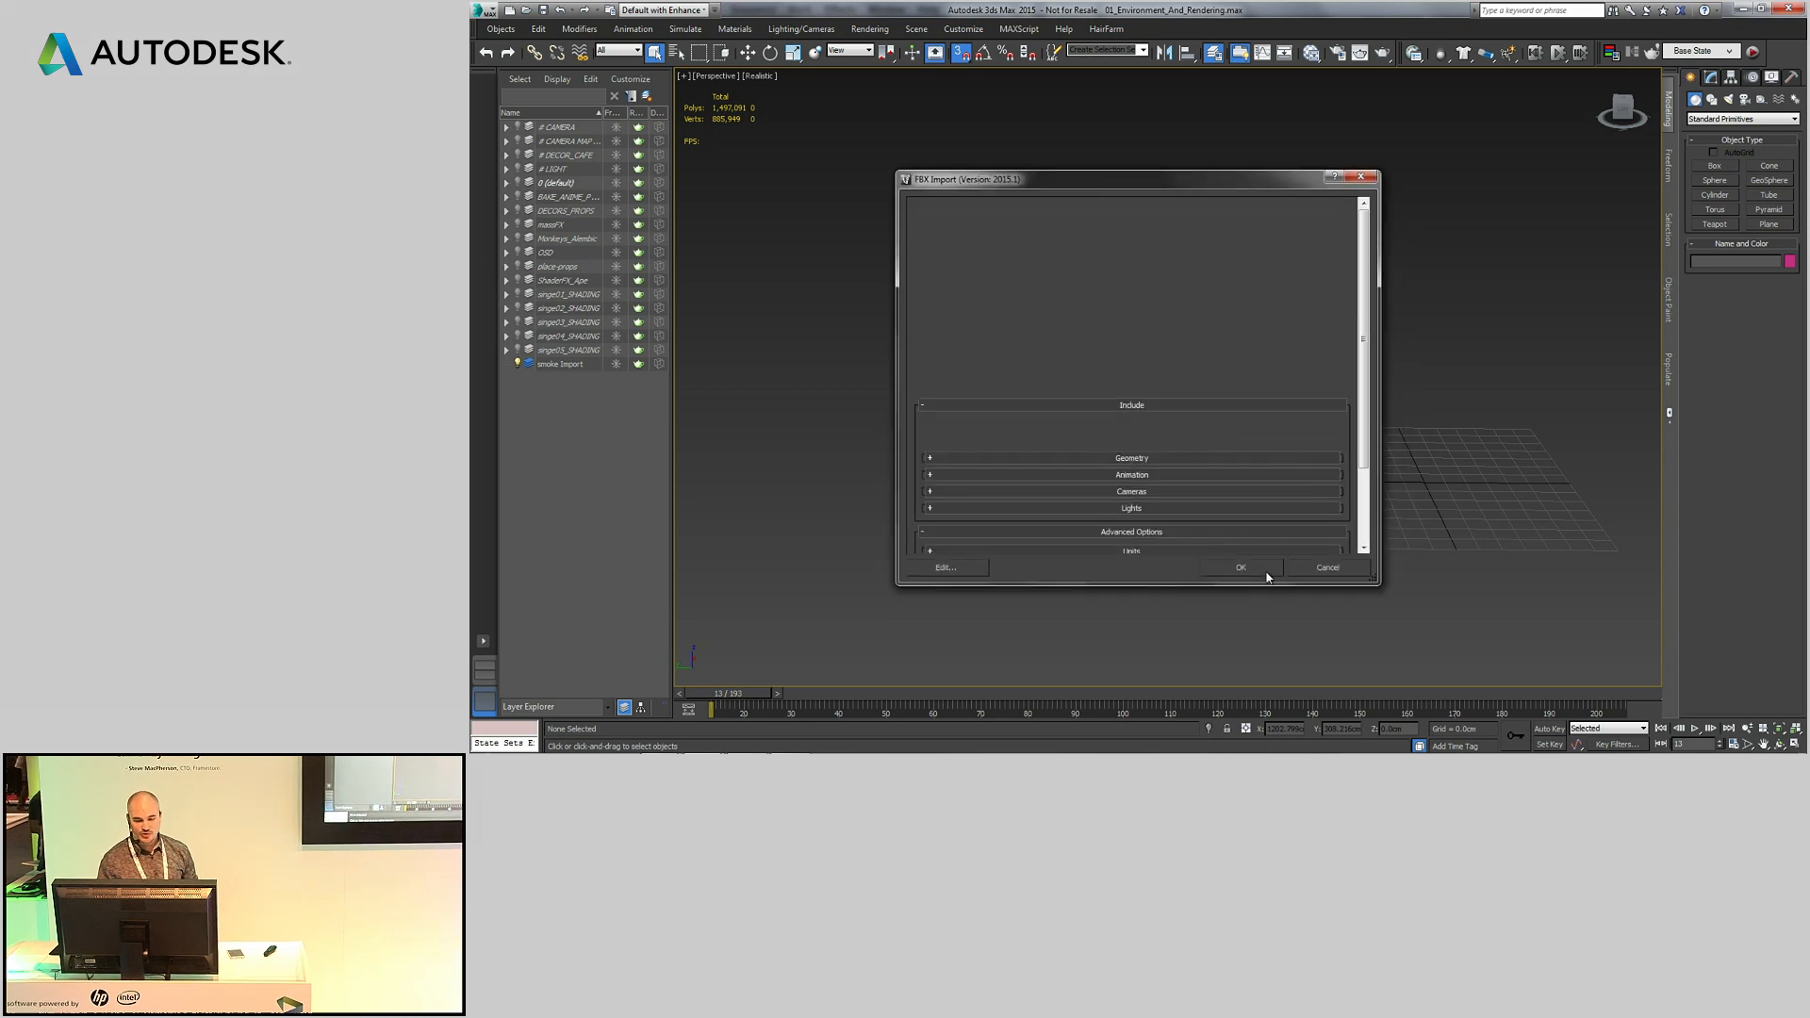
click(1266, 573)
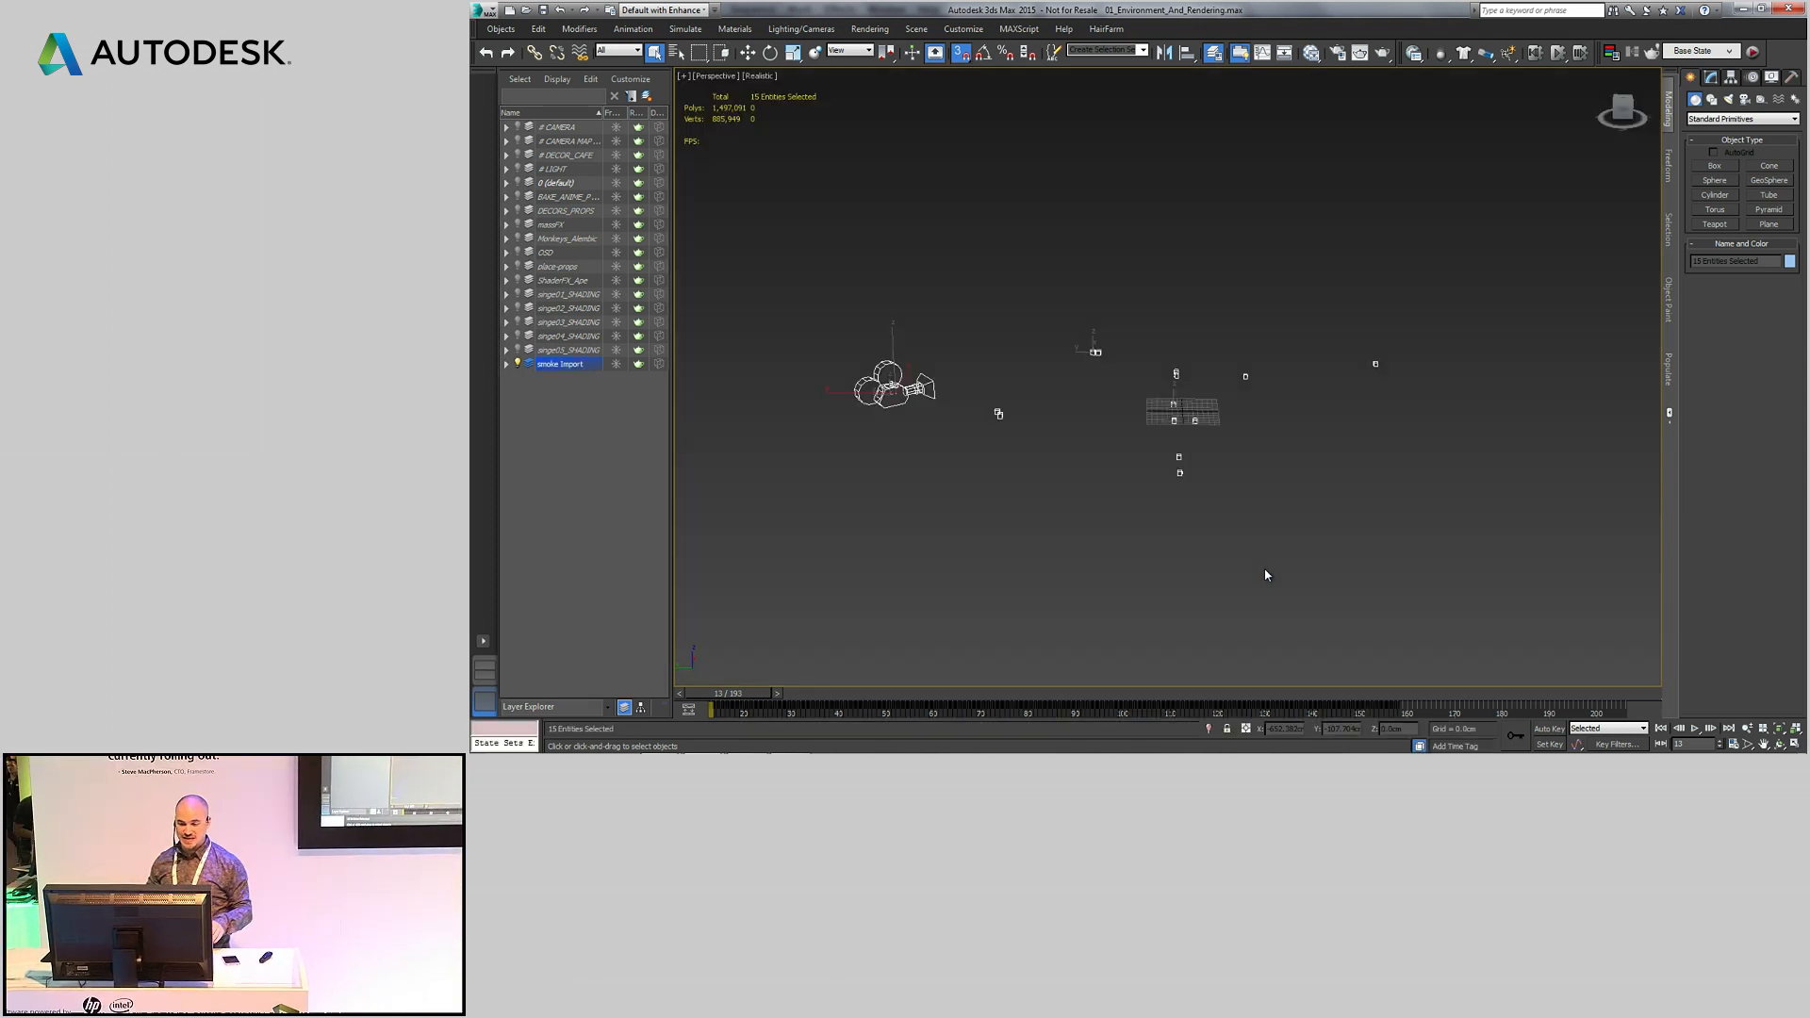
- Select the imported camera and scrub the timeline to check its tracked movement
click(1075, 497)
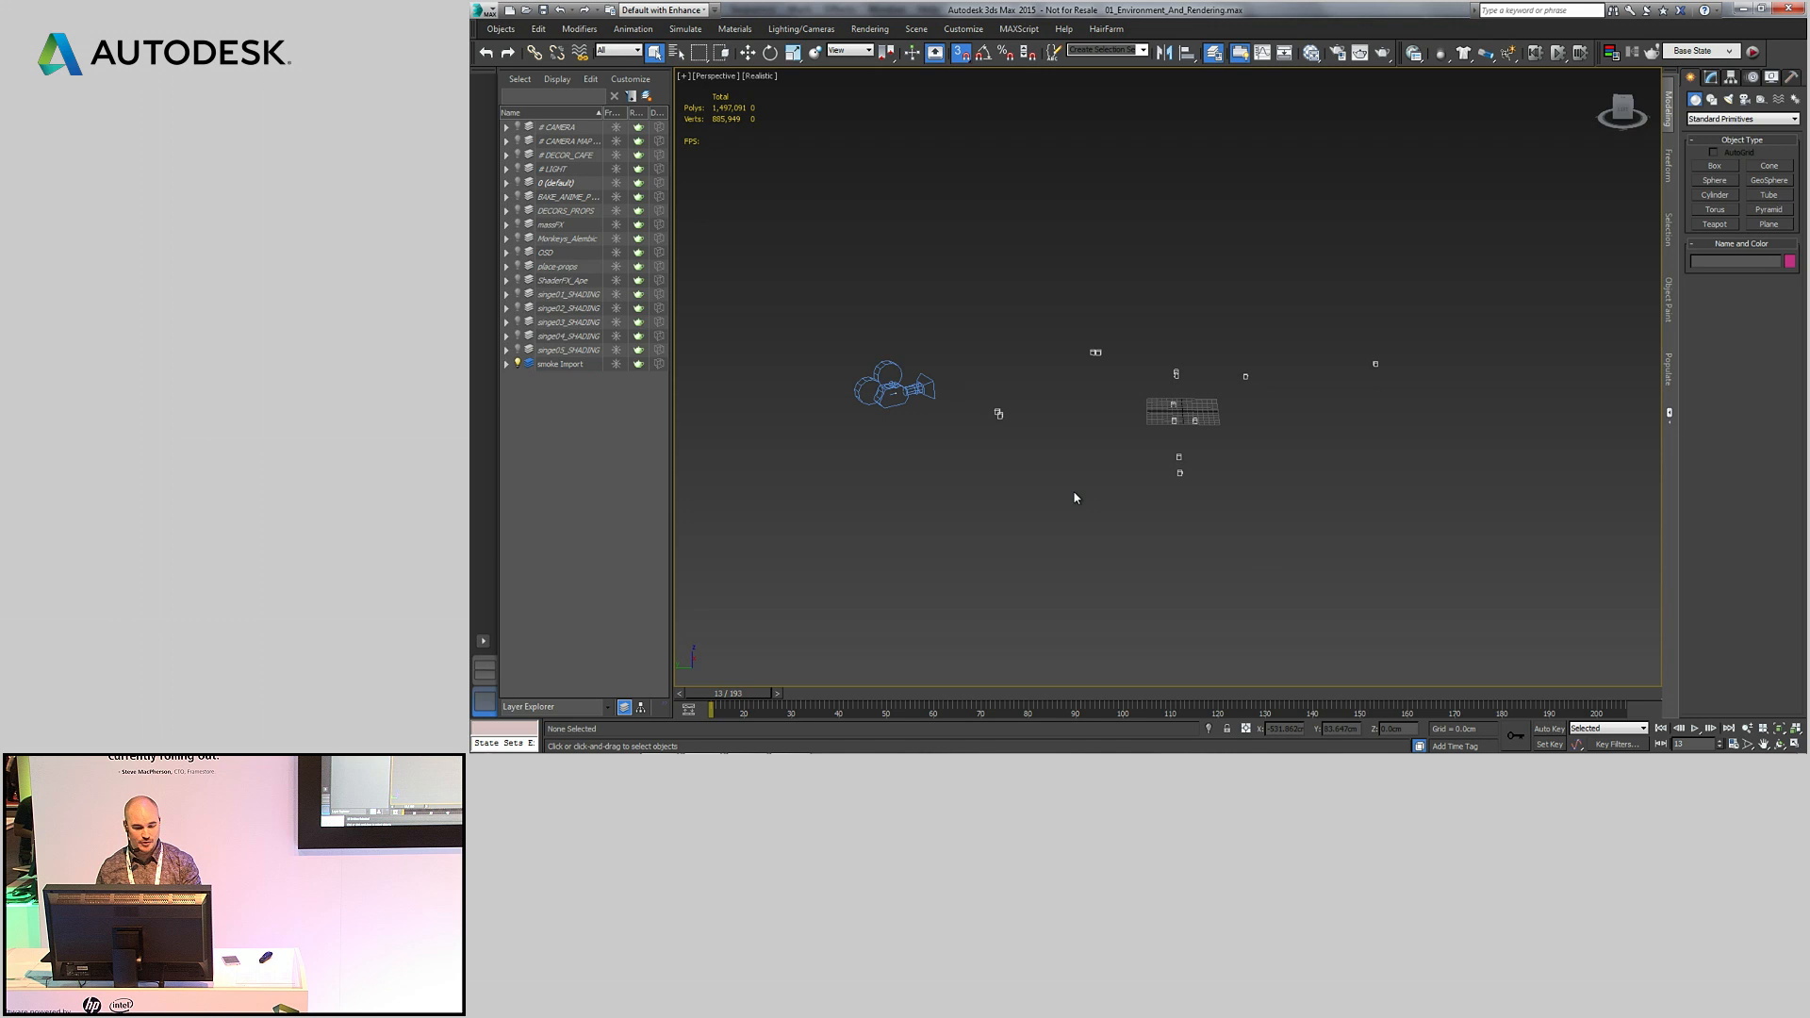
click(870, 372)
scroll(927, 397, up, 3)
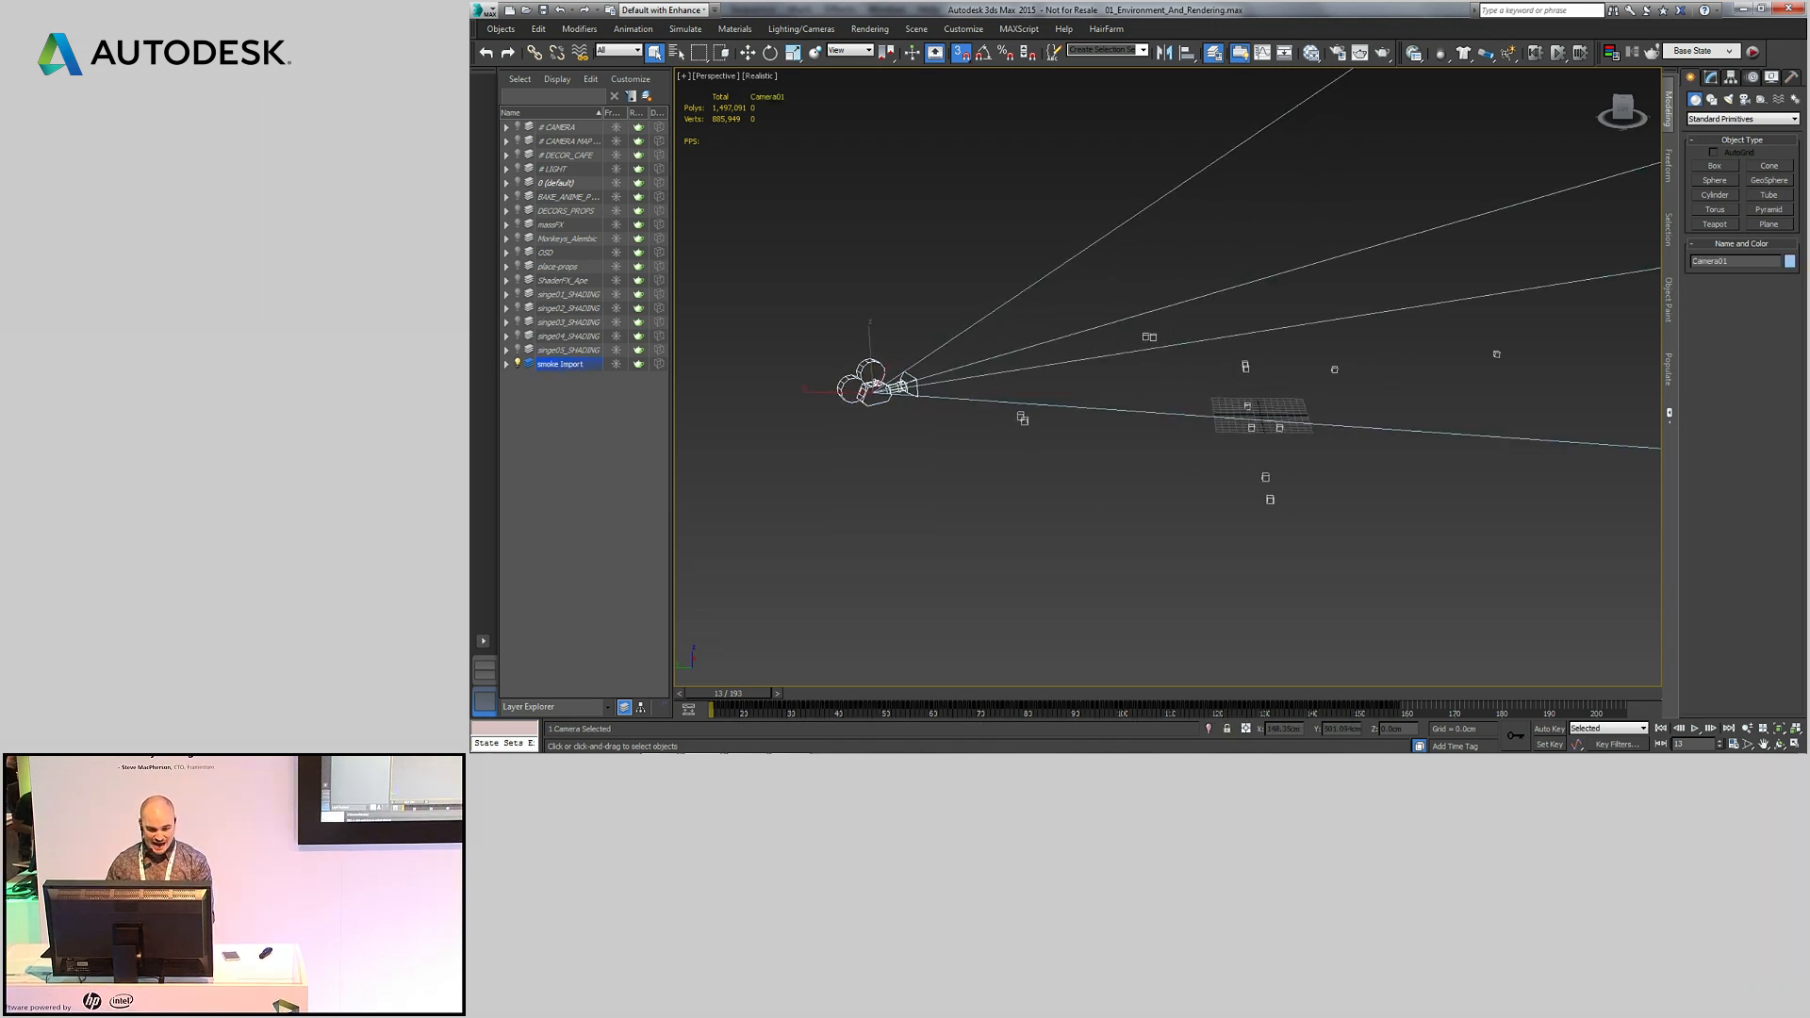
drag(705, 708, 632, 637)
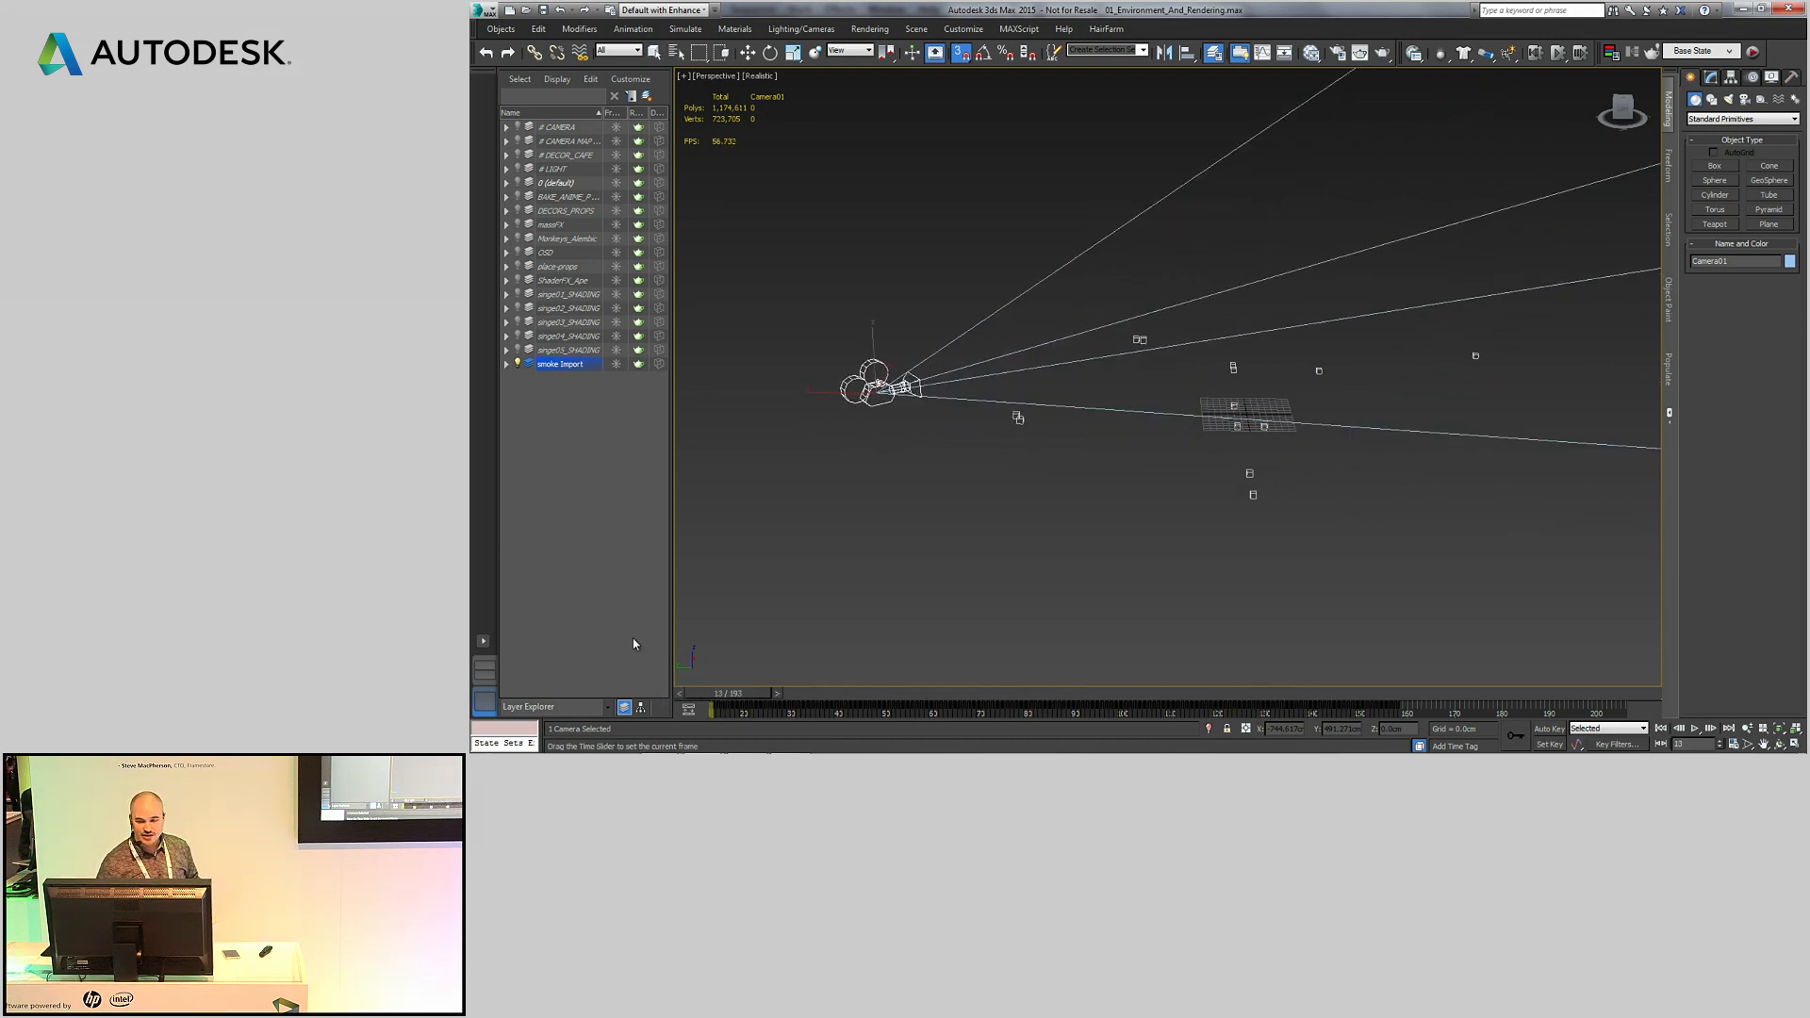
- In the top view, start a straight-segment Line outline of the café floor, snapping its stepped side to the imported point locators
drag(1232, 490, 1229, 490)
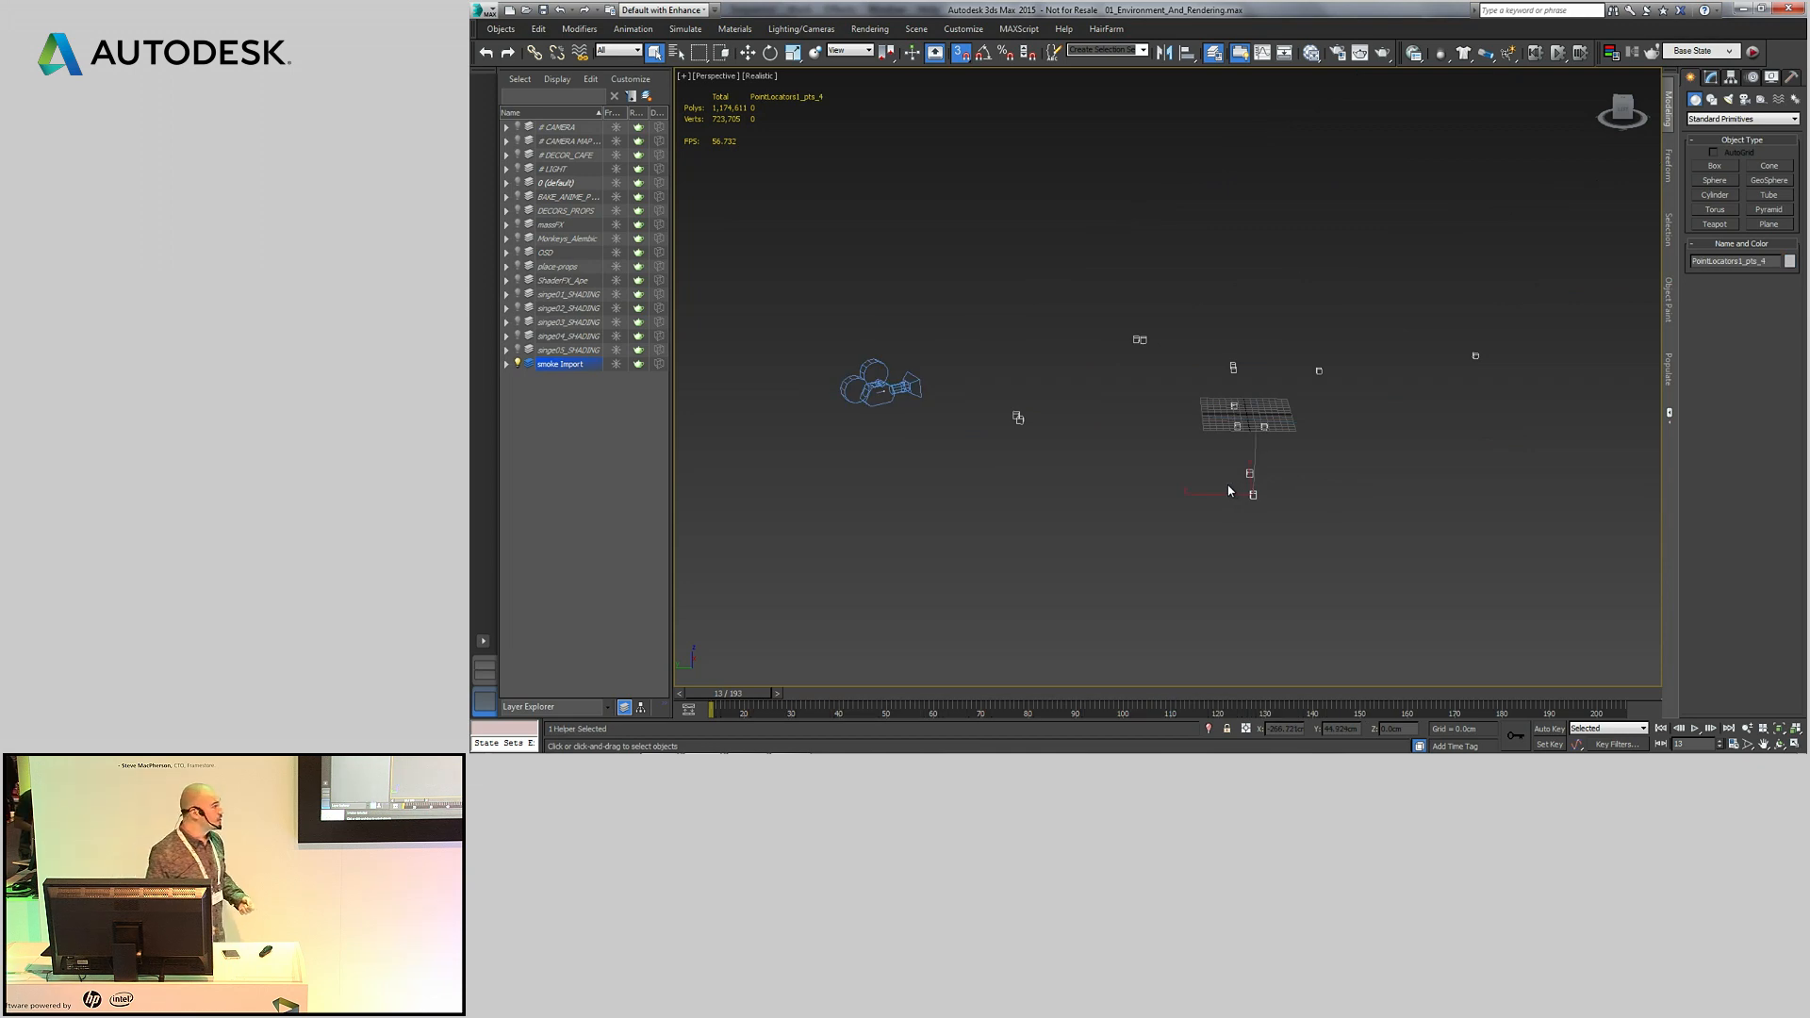
key(t)
key(z)
scroll(1026, 378, down, 5)
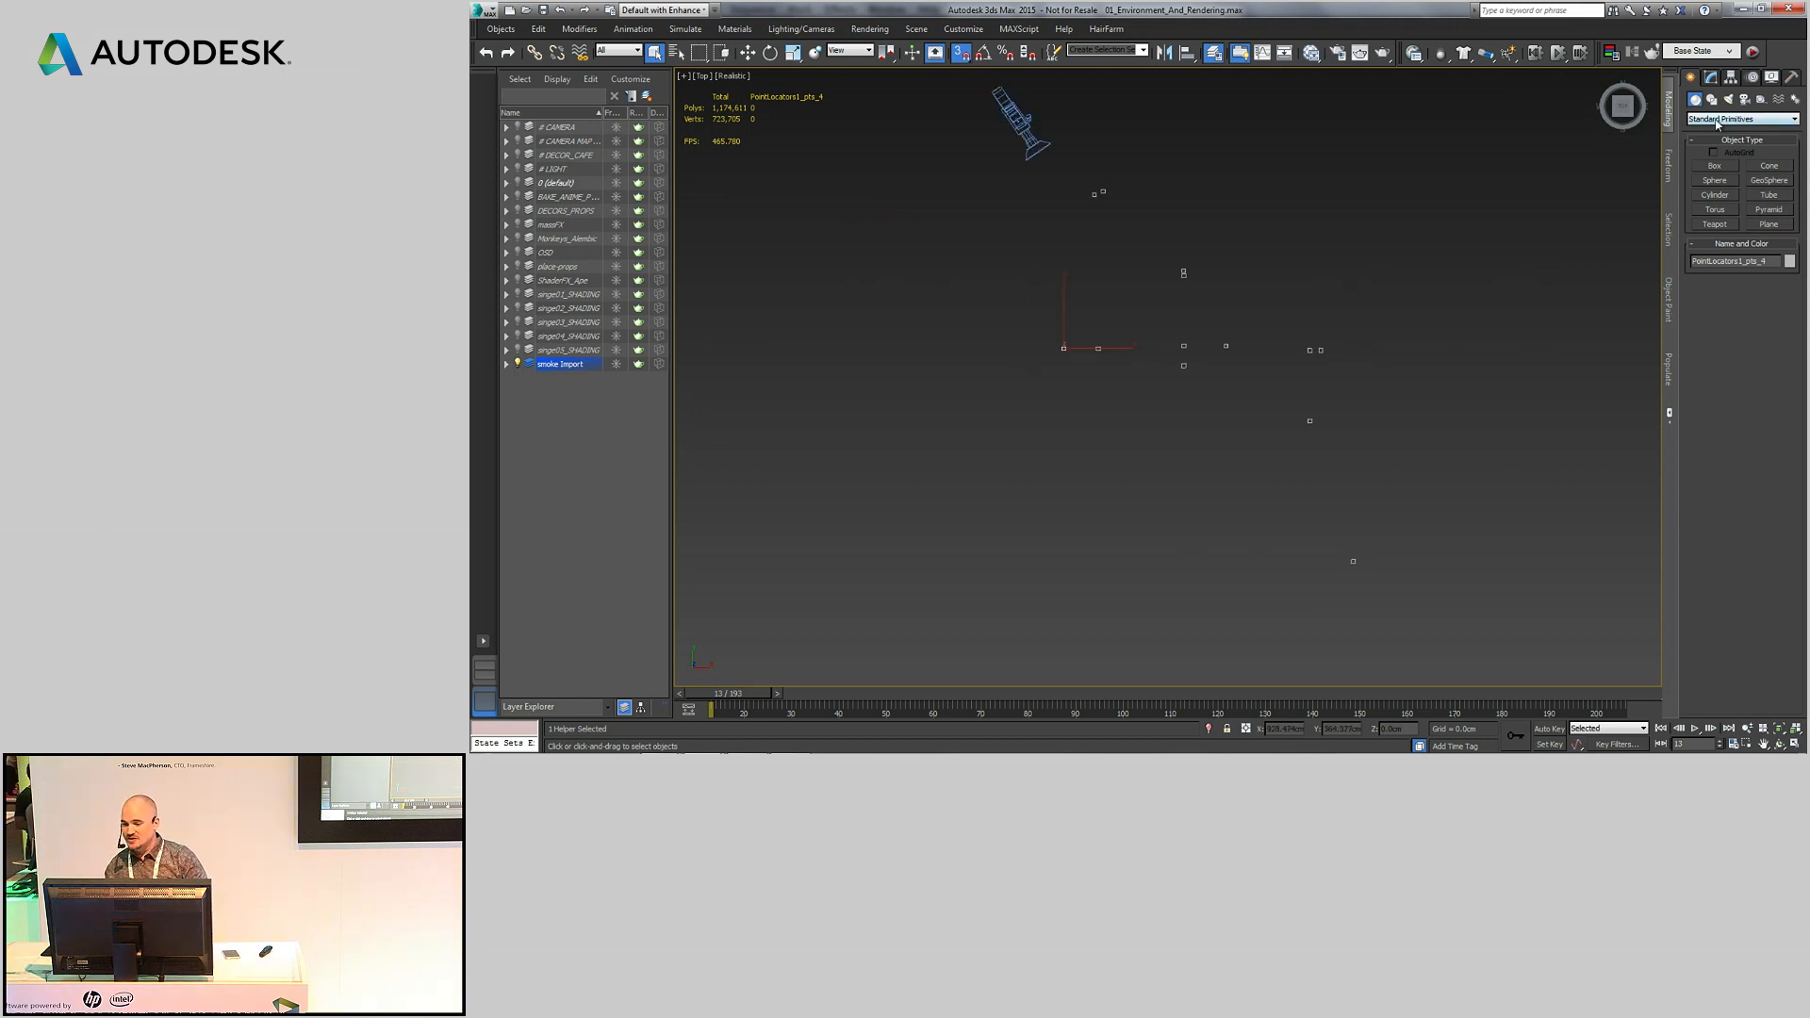
click(1712, 102)
click(1725, 177)
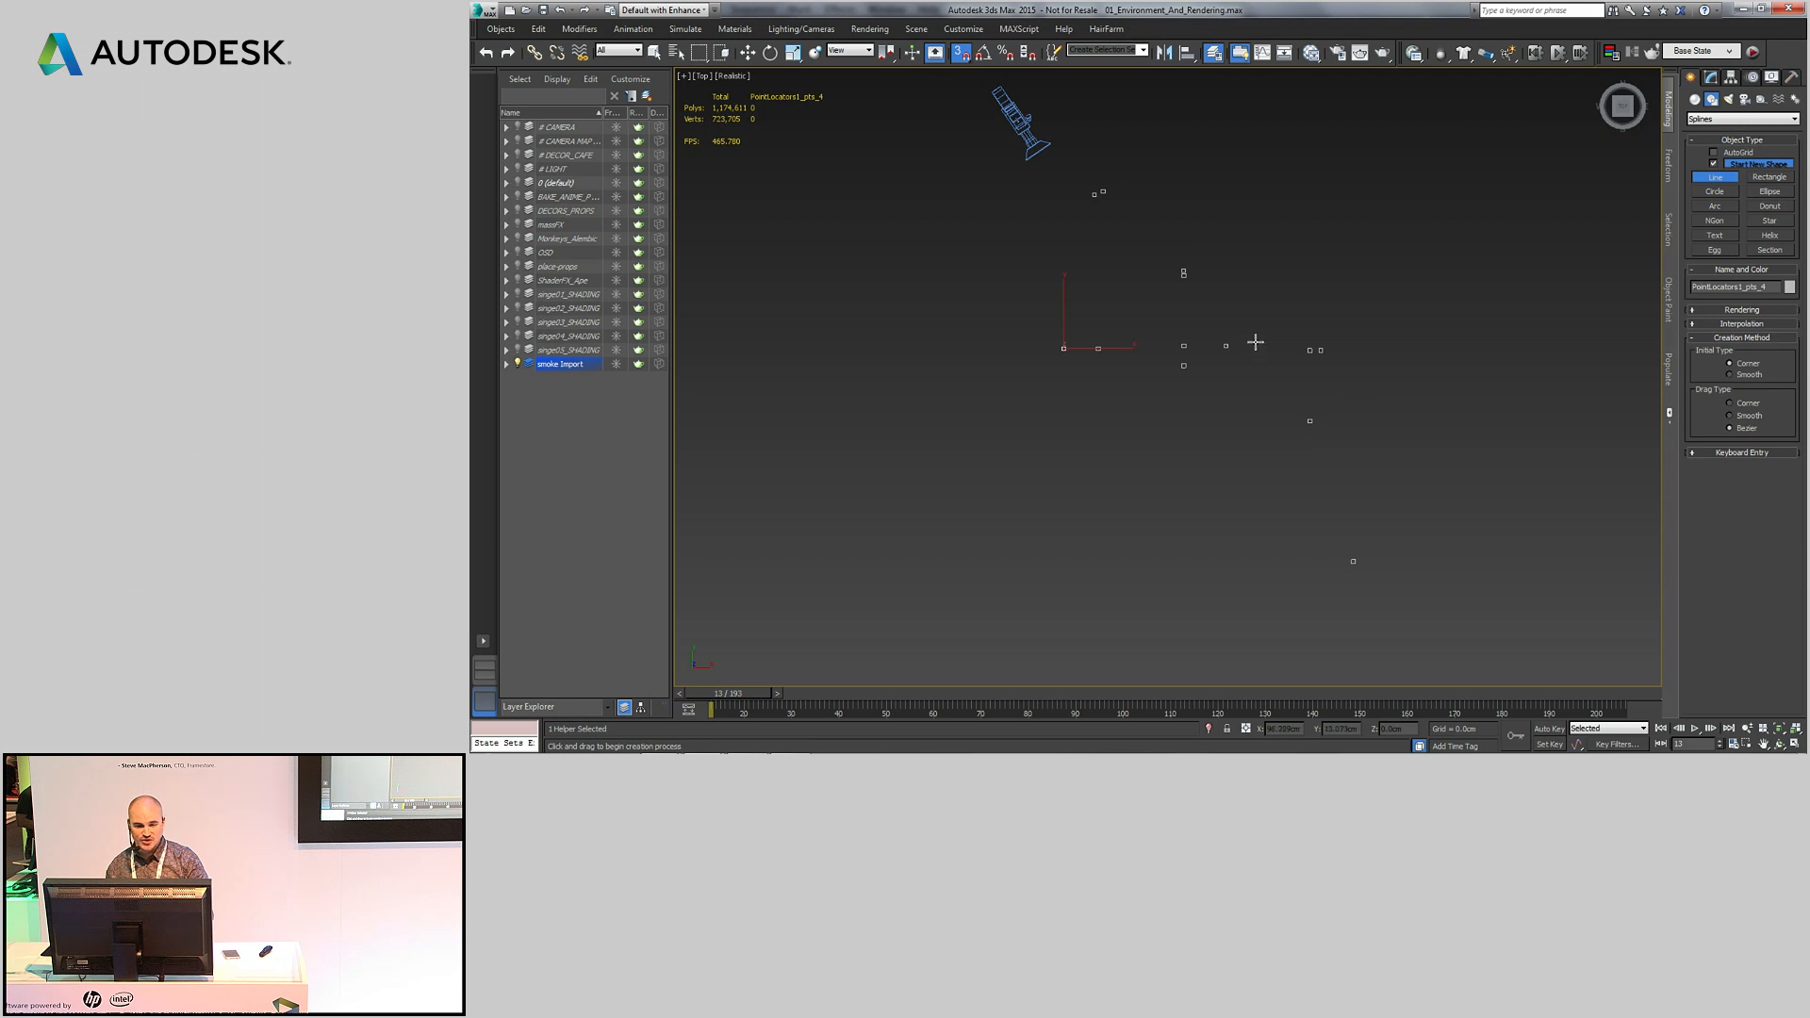
click(1353, 562)
click(1346, 421)
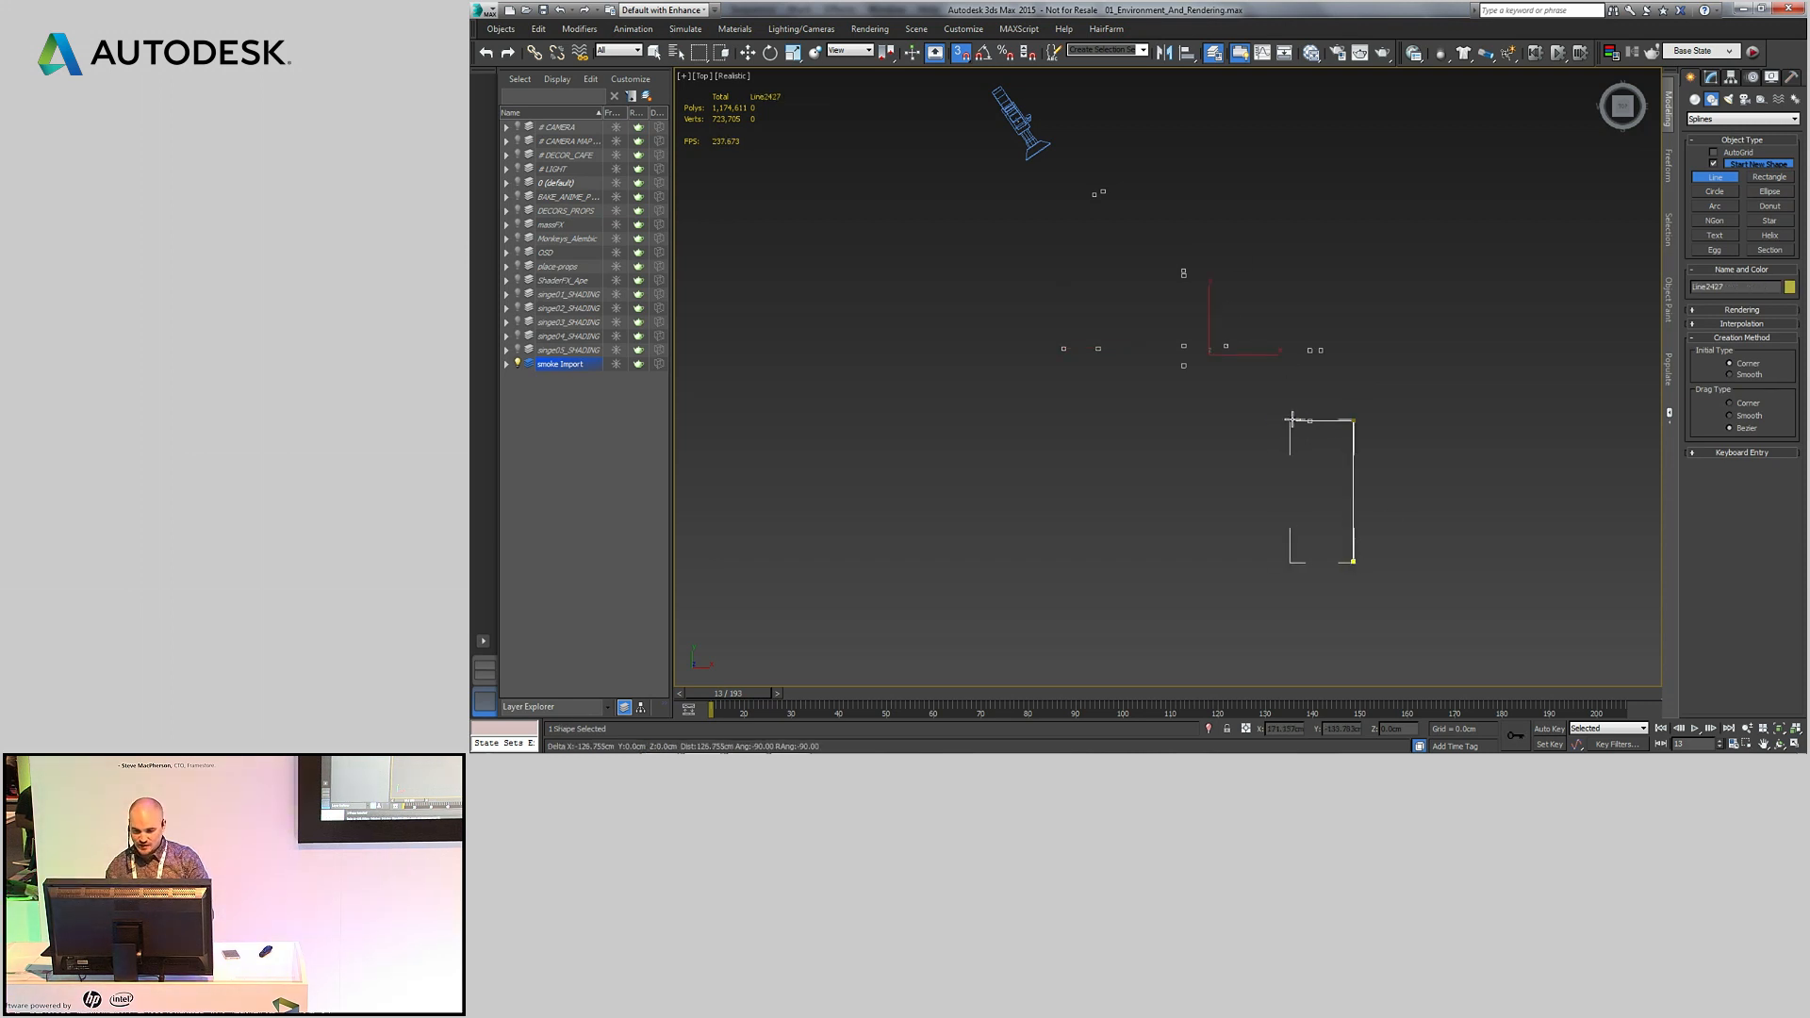
click(1310, 420)
click(1309, 351)
click(1321, 351)
click(1315, 269)
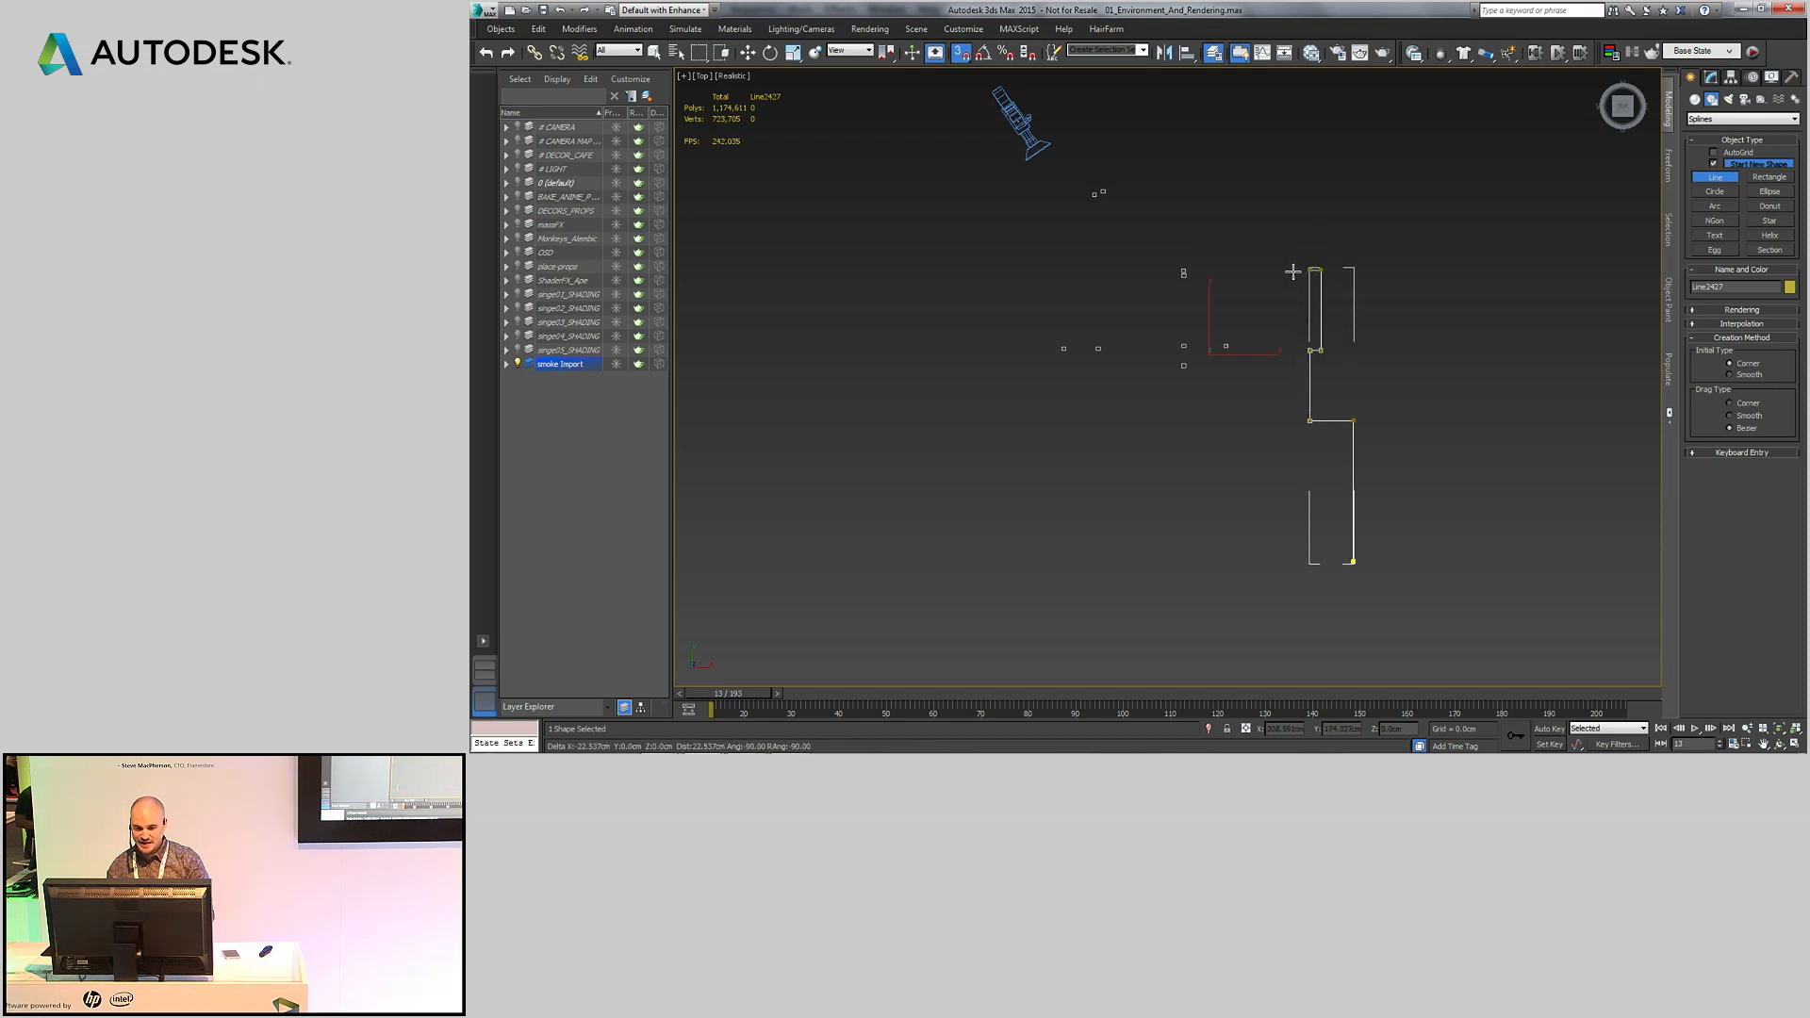
- Extend the line around the opposite side of the floor area and close it at its starting point as one spline
click(909, 271)
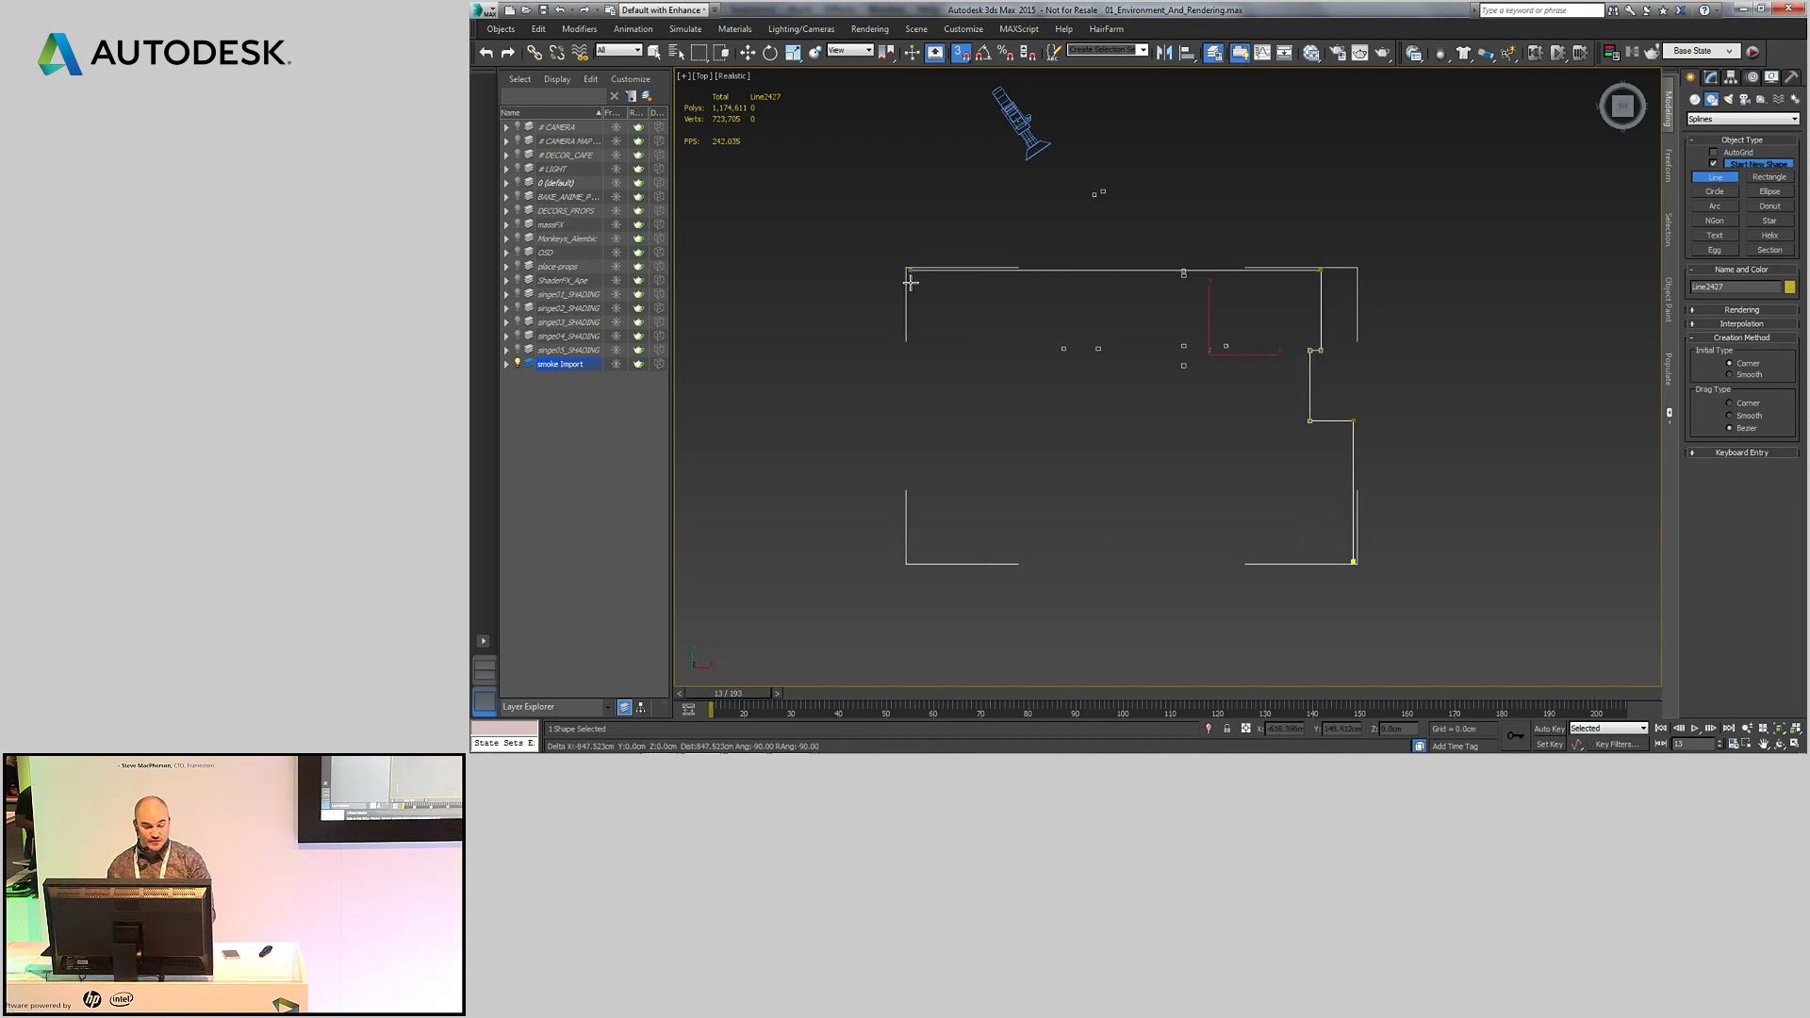
click(913, 560)
click(1353, 562)
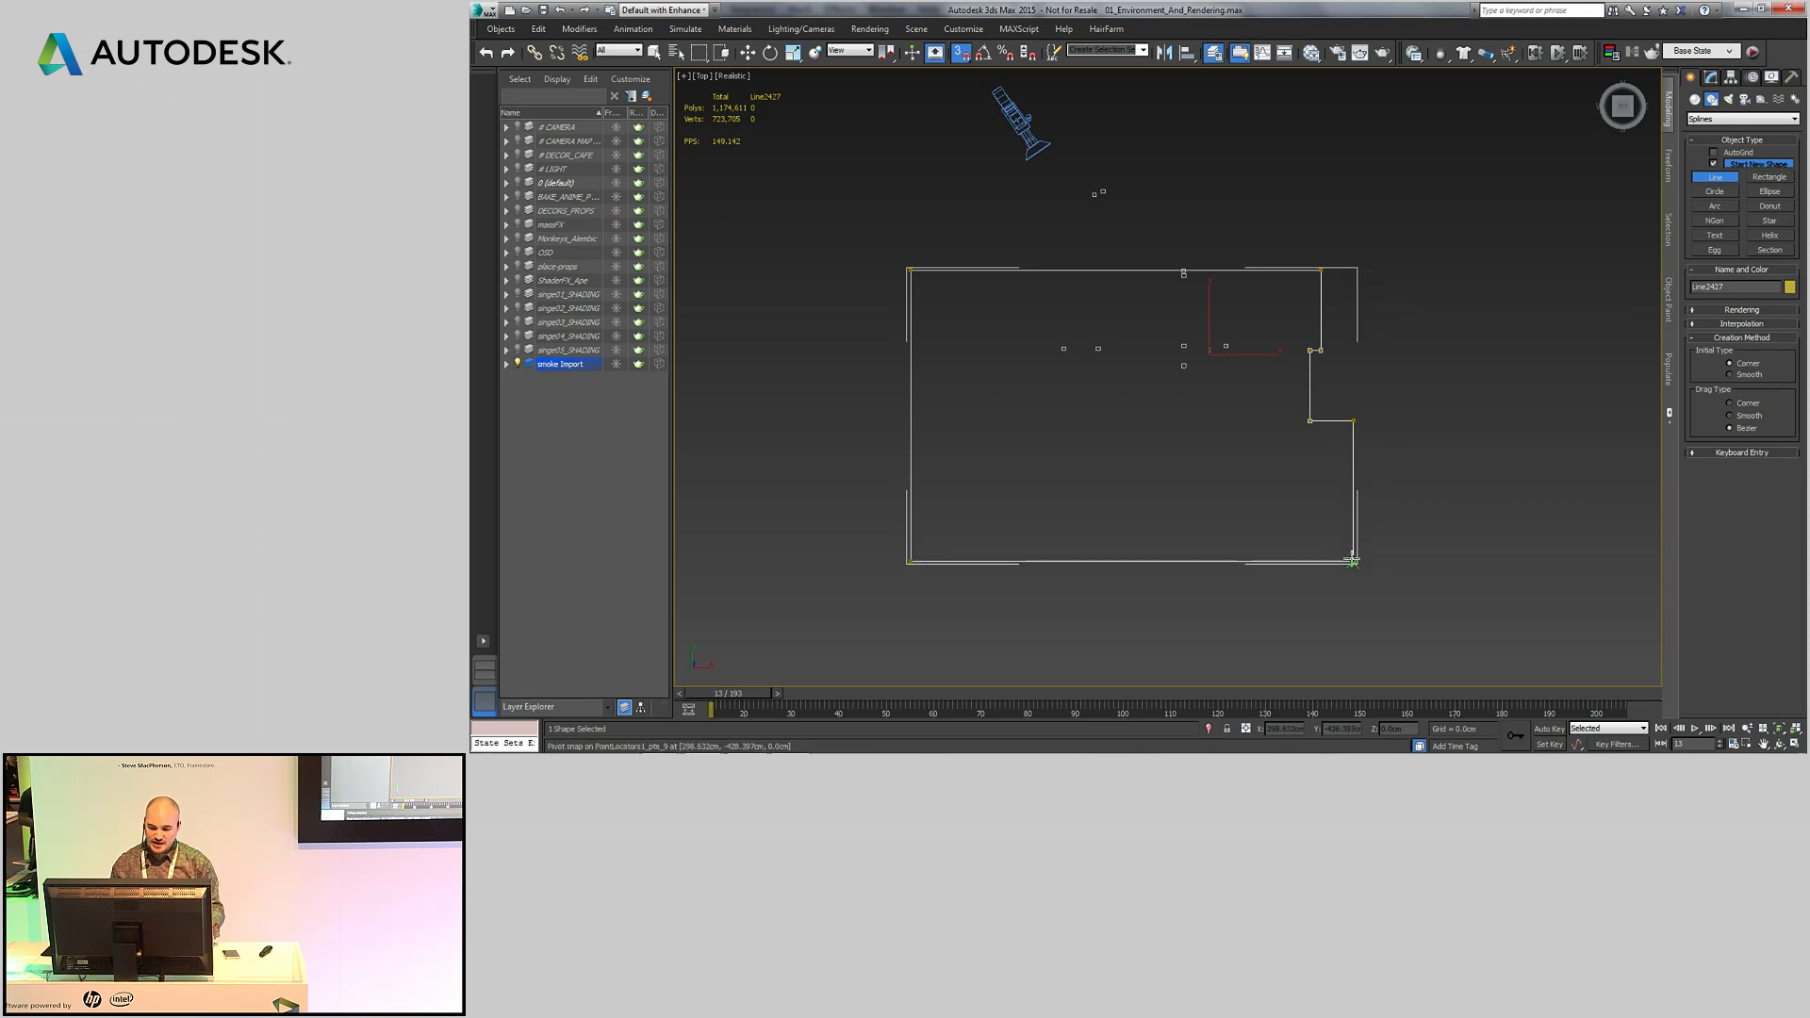
click(1121, 430)
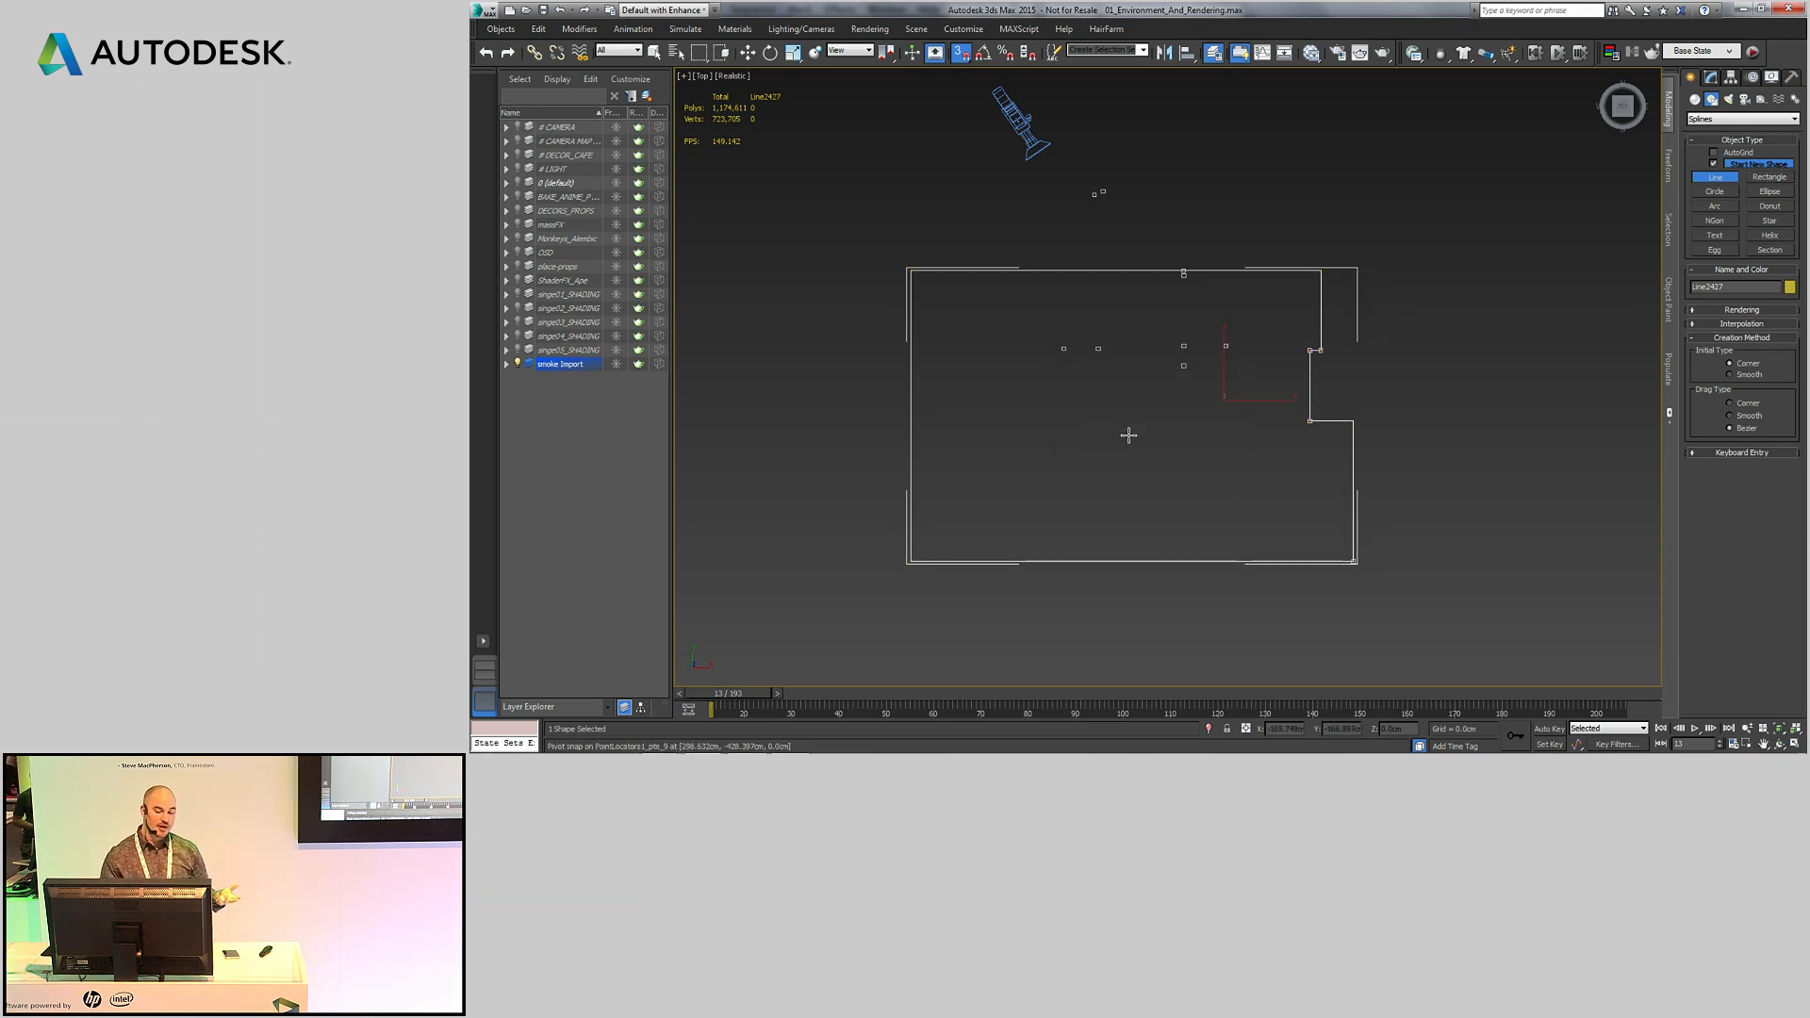
right_click(1276, 206)
- Convert the closed floor outline to an Editable Poly in the perspective view
key(p)
alt+middle_drag(1213, 375, 1374, 294)
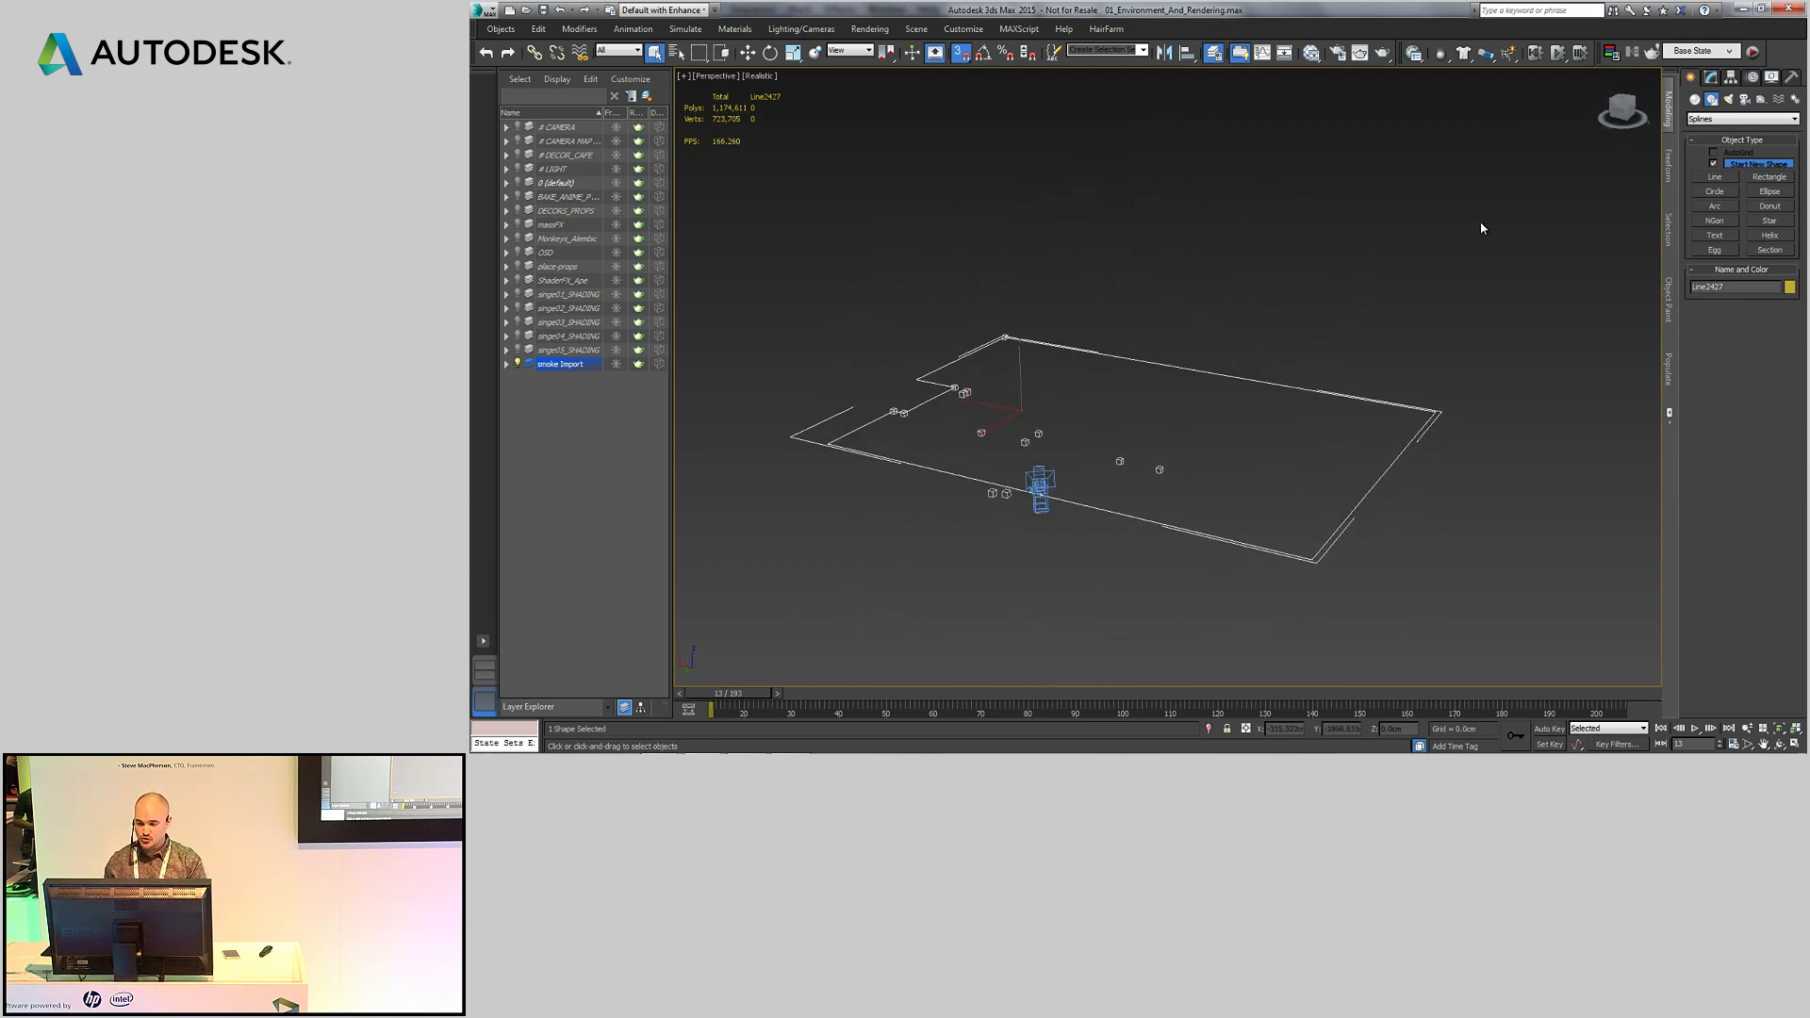
right_click(1337, 391)
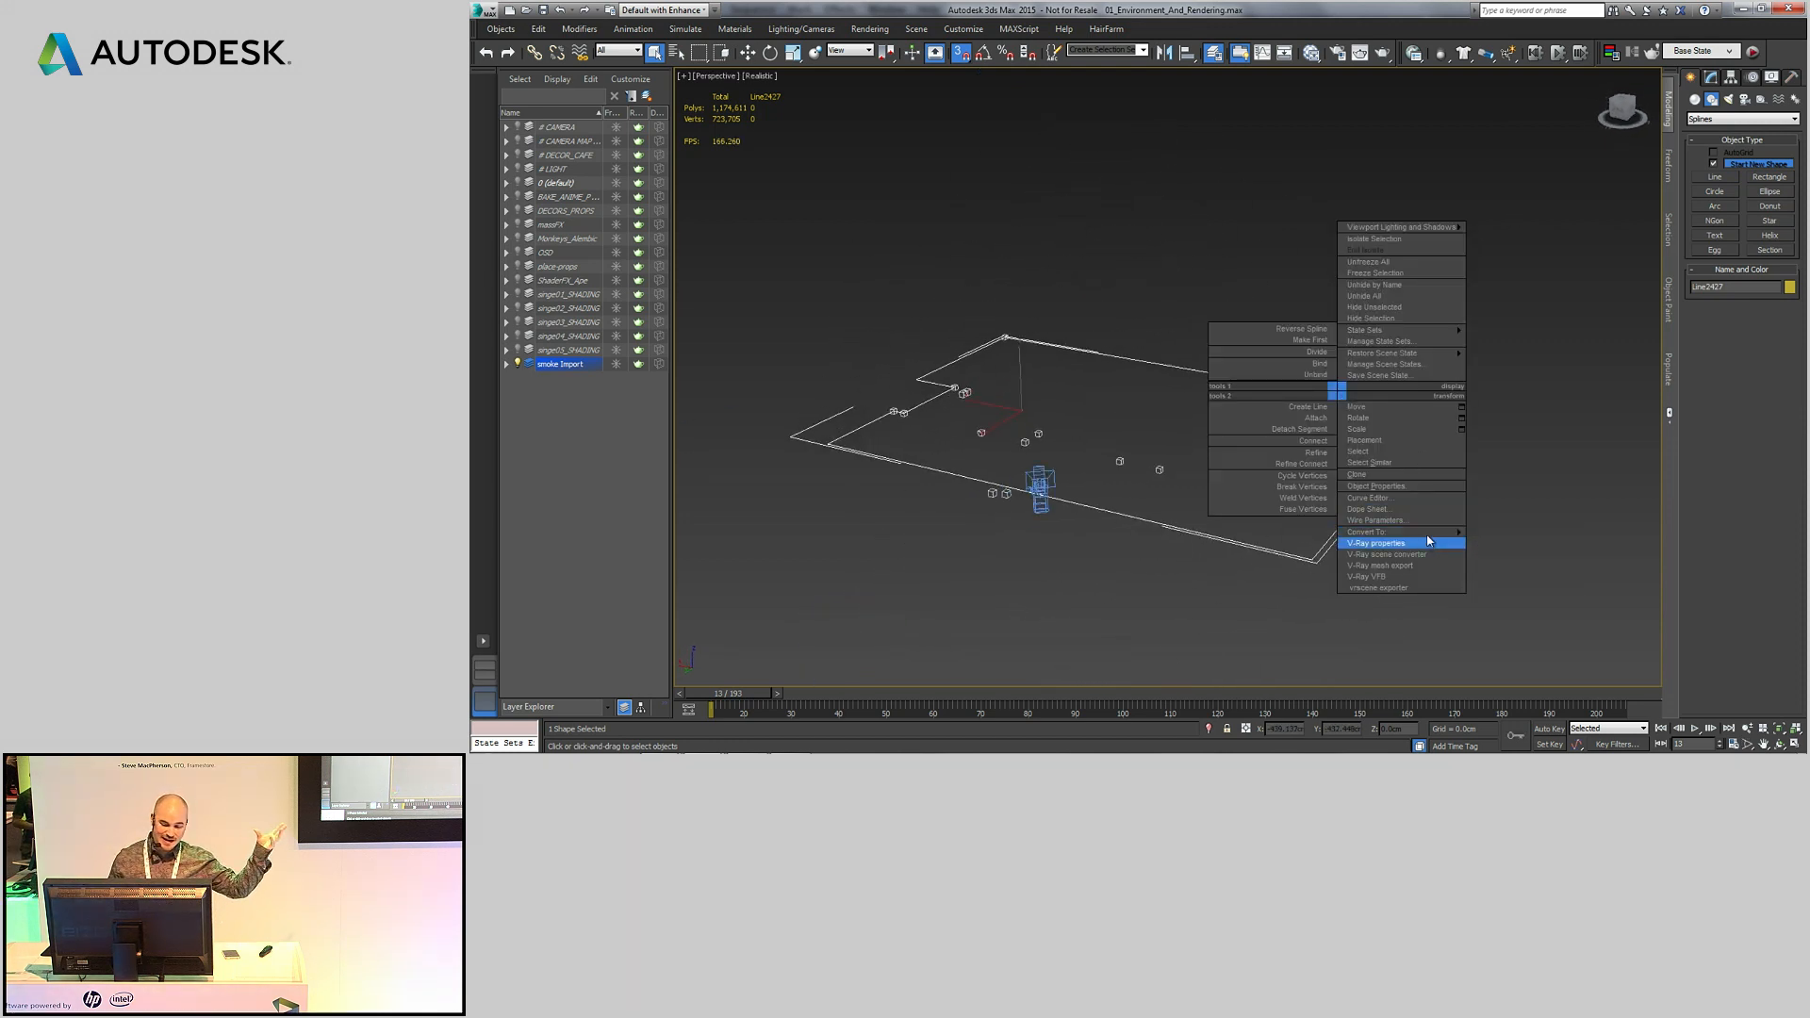
mouse_move(1429, 533)
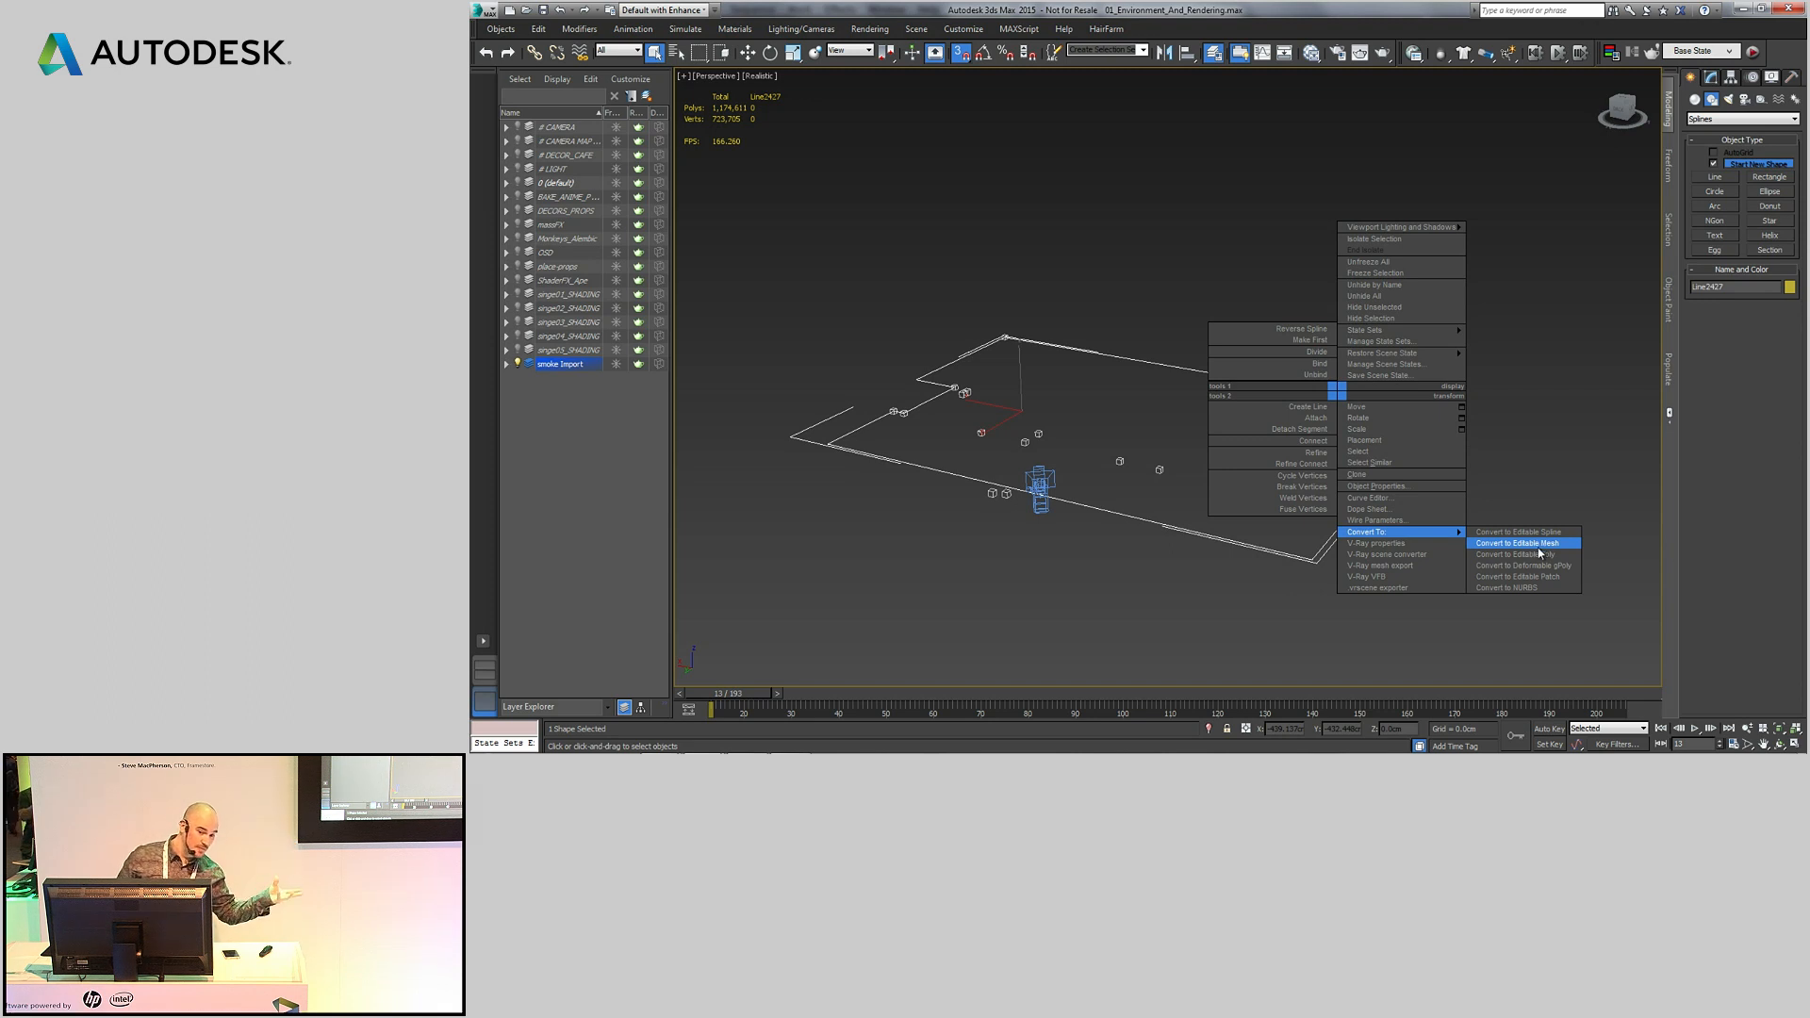
click(1534, 554)
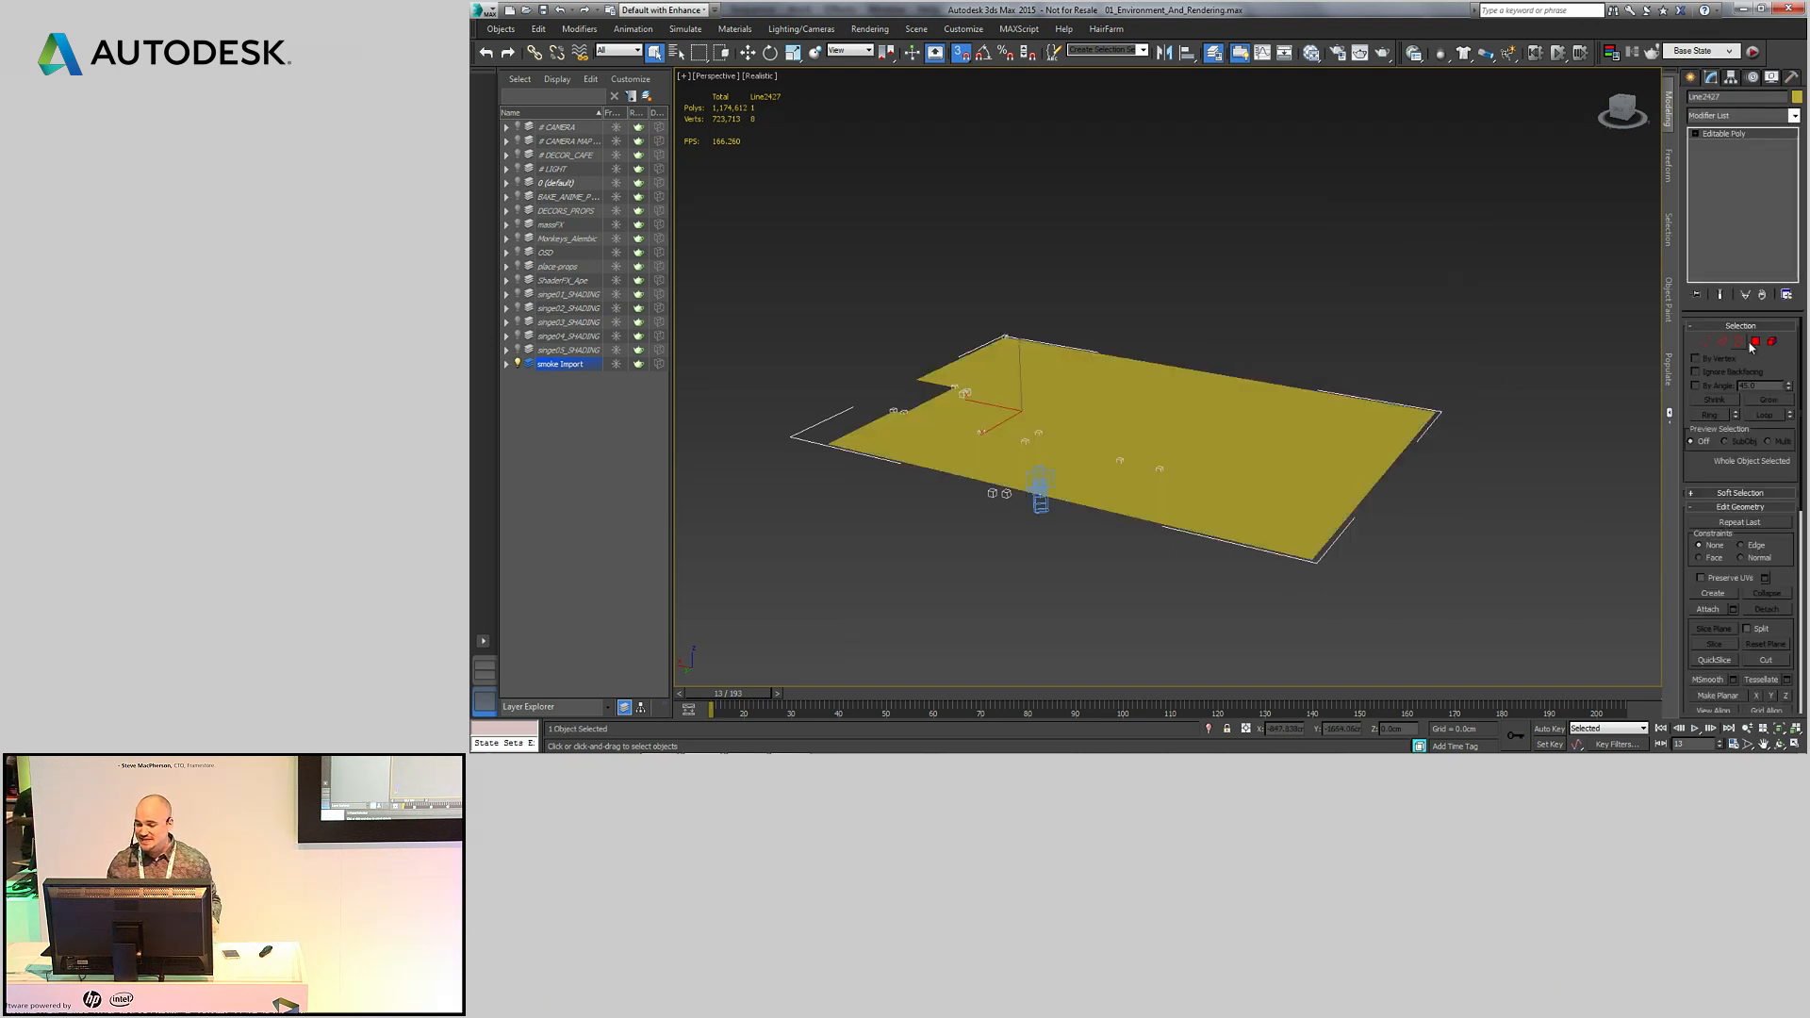
- Extrude the six selected border edges of the floor polygon straight up to form the café walls
click(1722, 341)
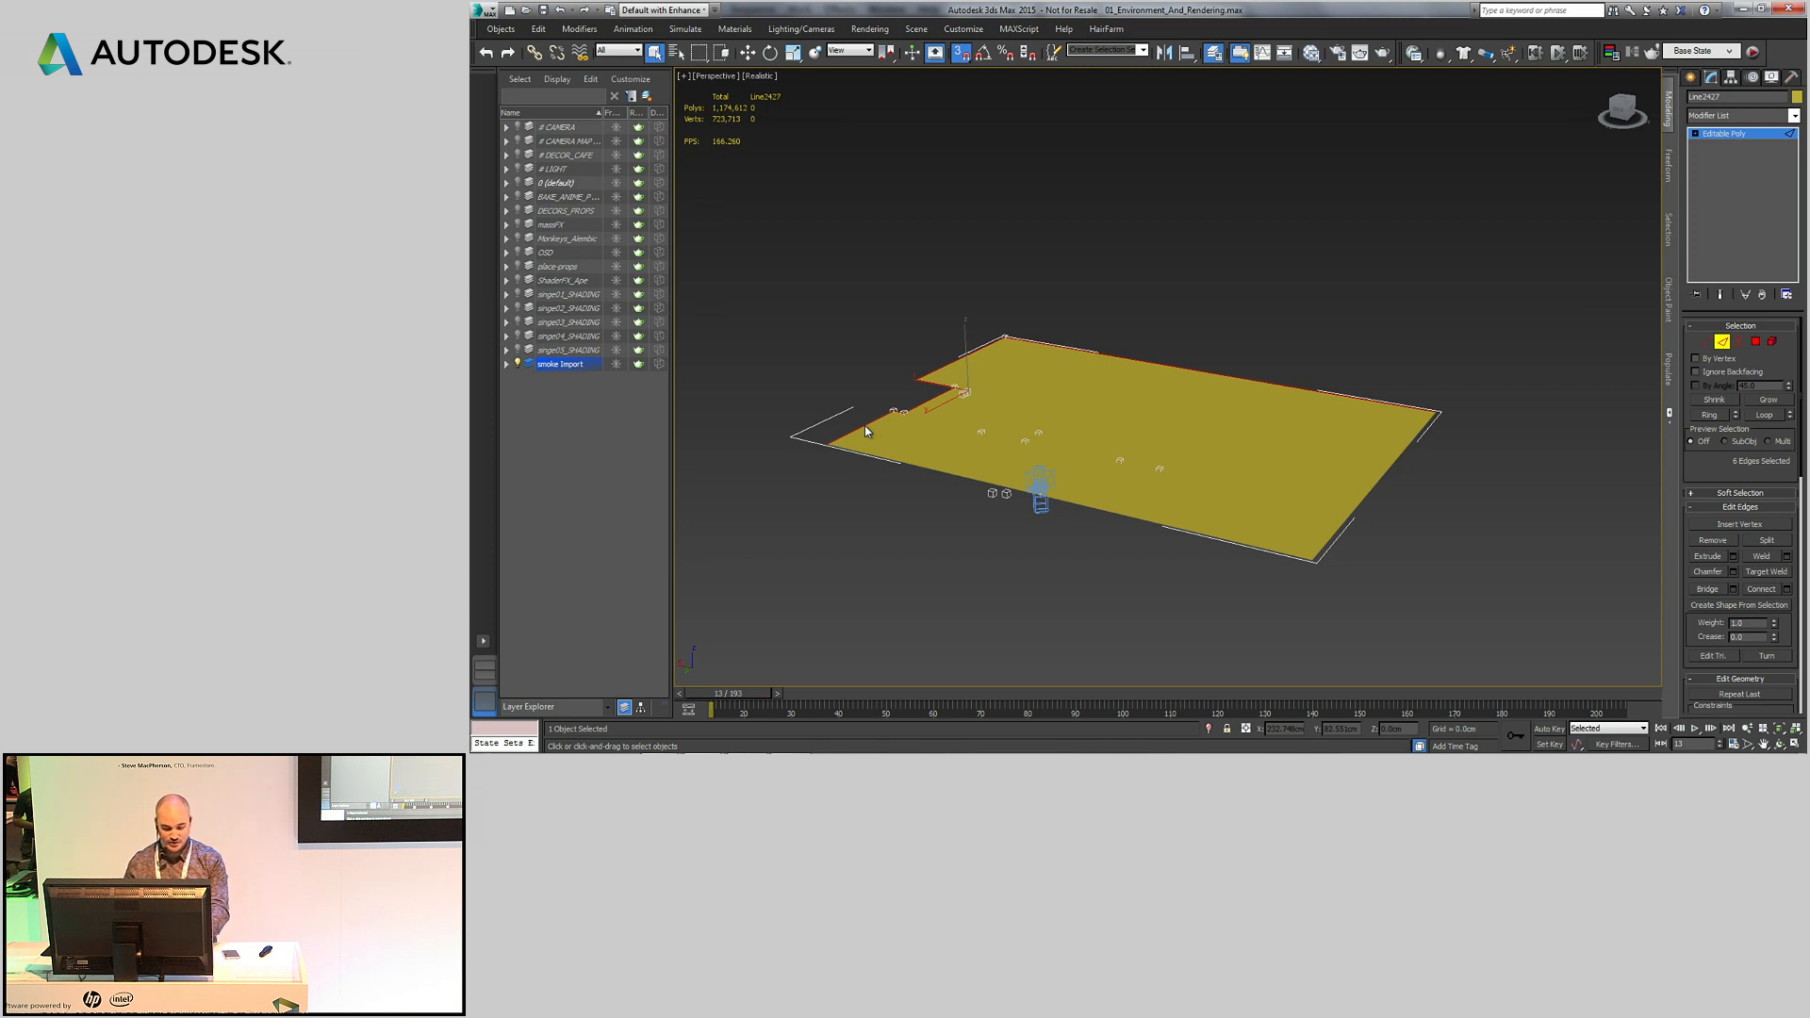
key(w)
shift+drag(965, 341, 893, 270)
right_click(893, 269)
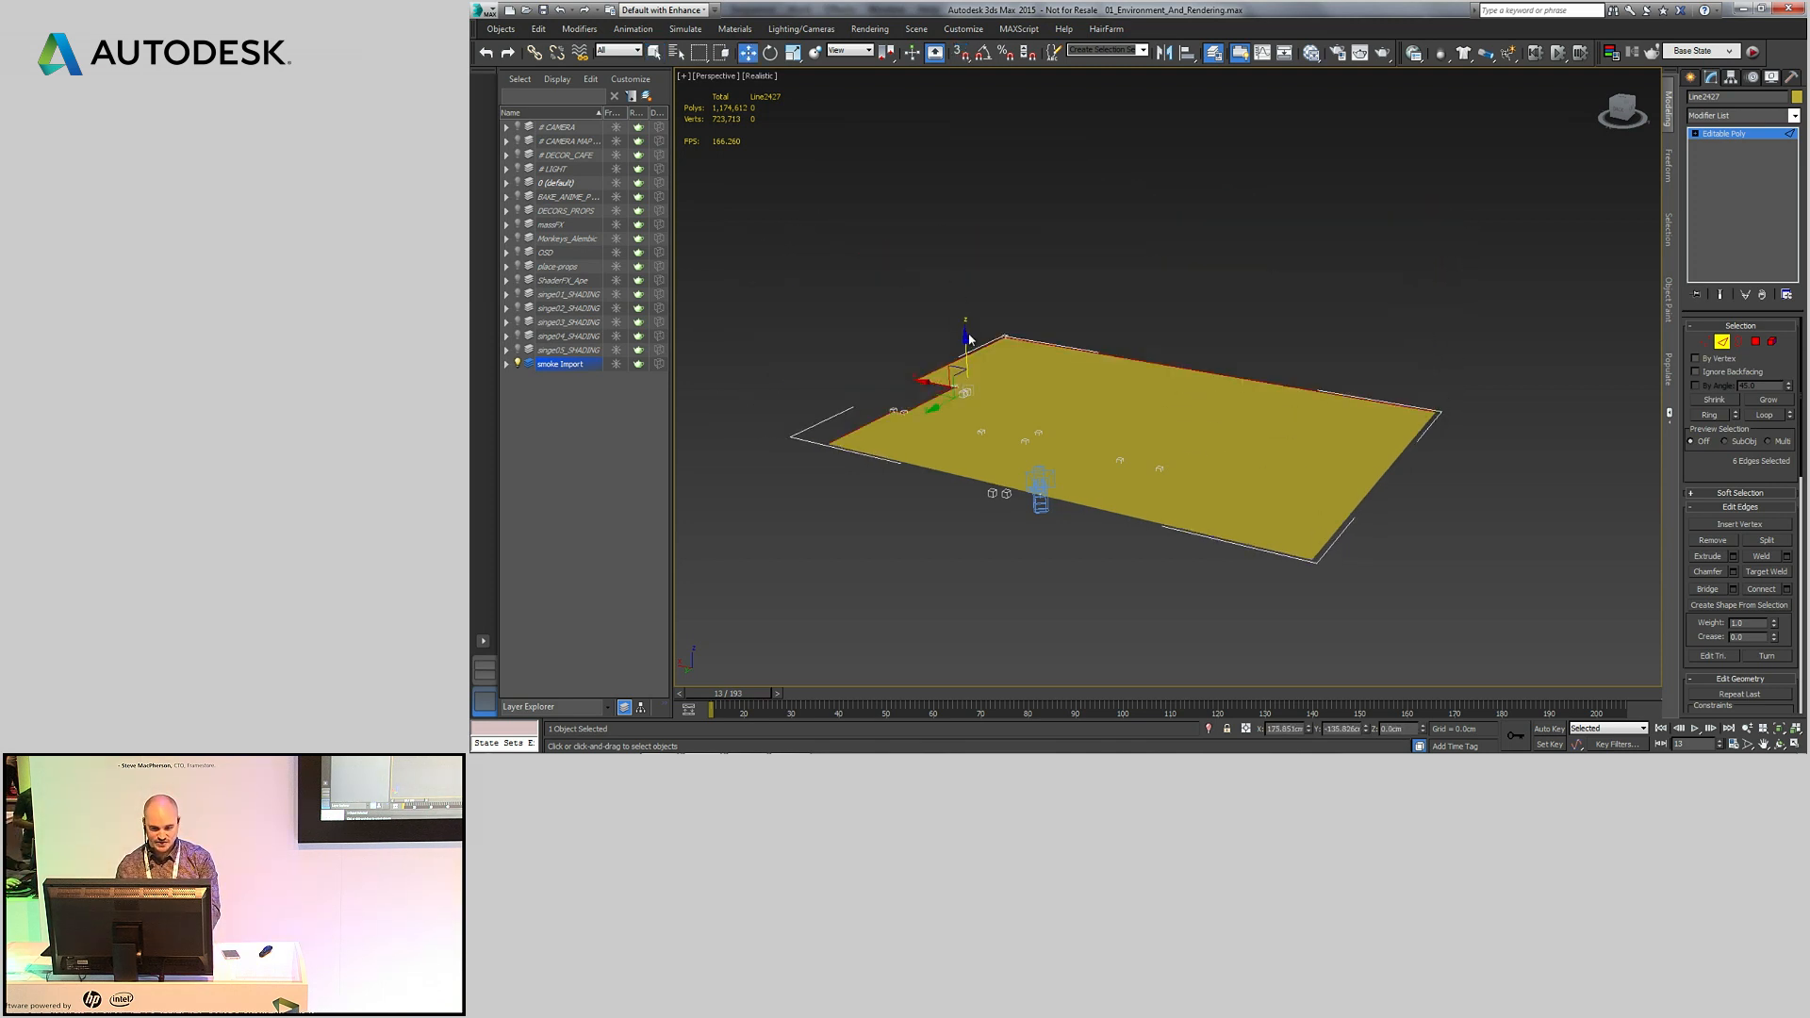
shift+drag(965, 345, 961, 130)
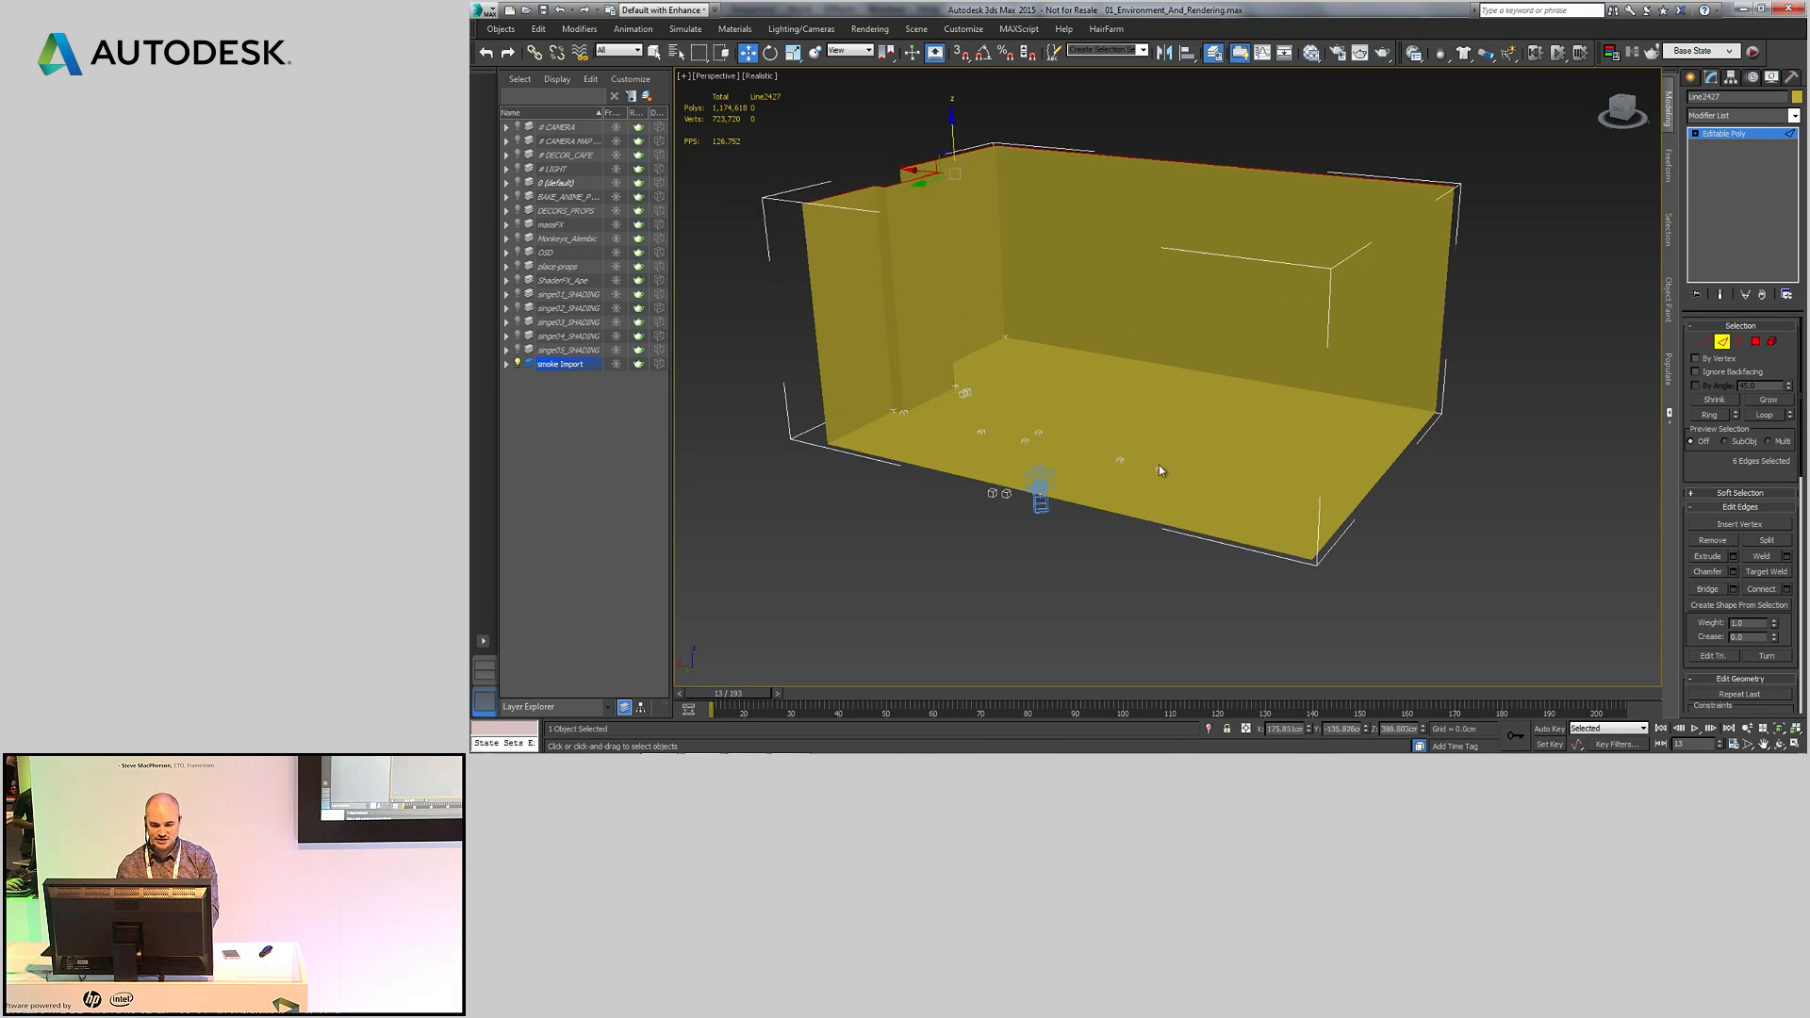
alt+middle_drag(1160, 469, 1152, 453)
click(1690, 76)
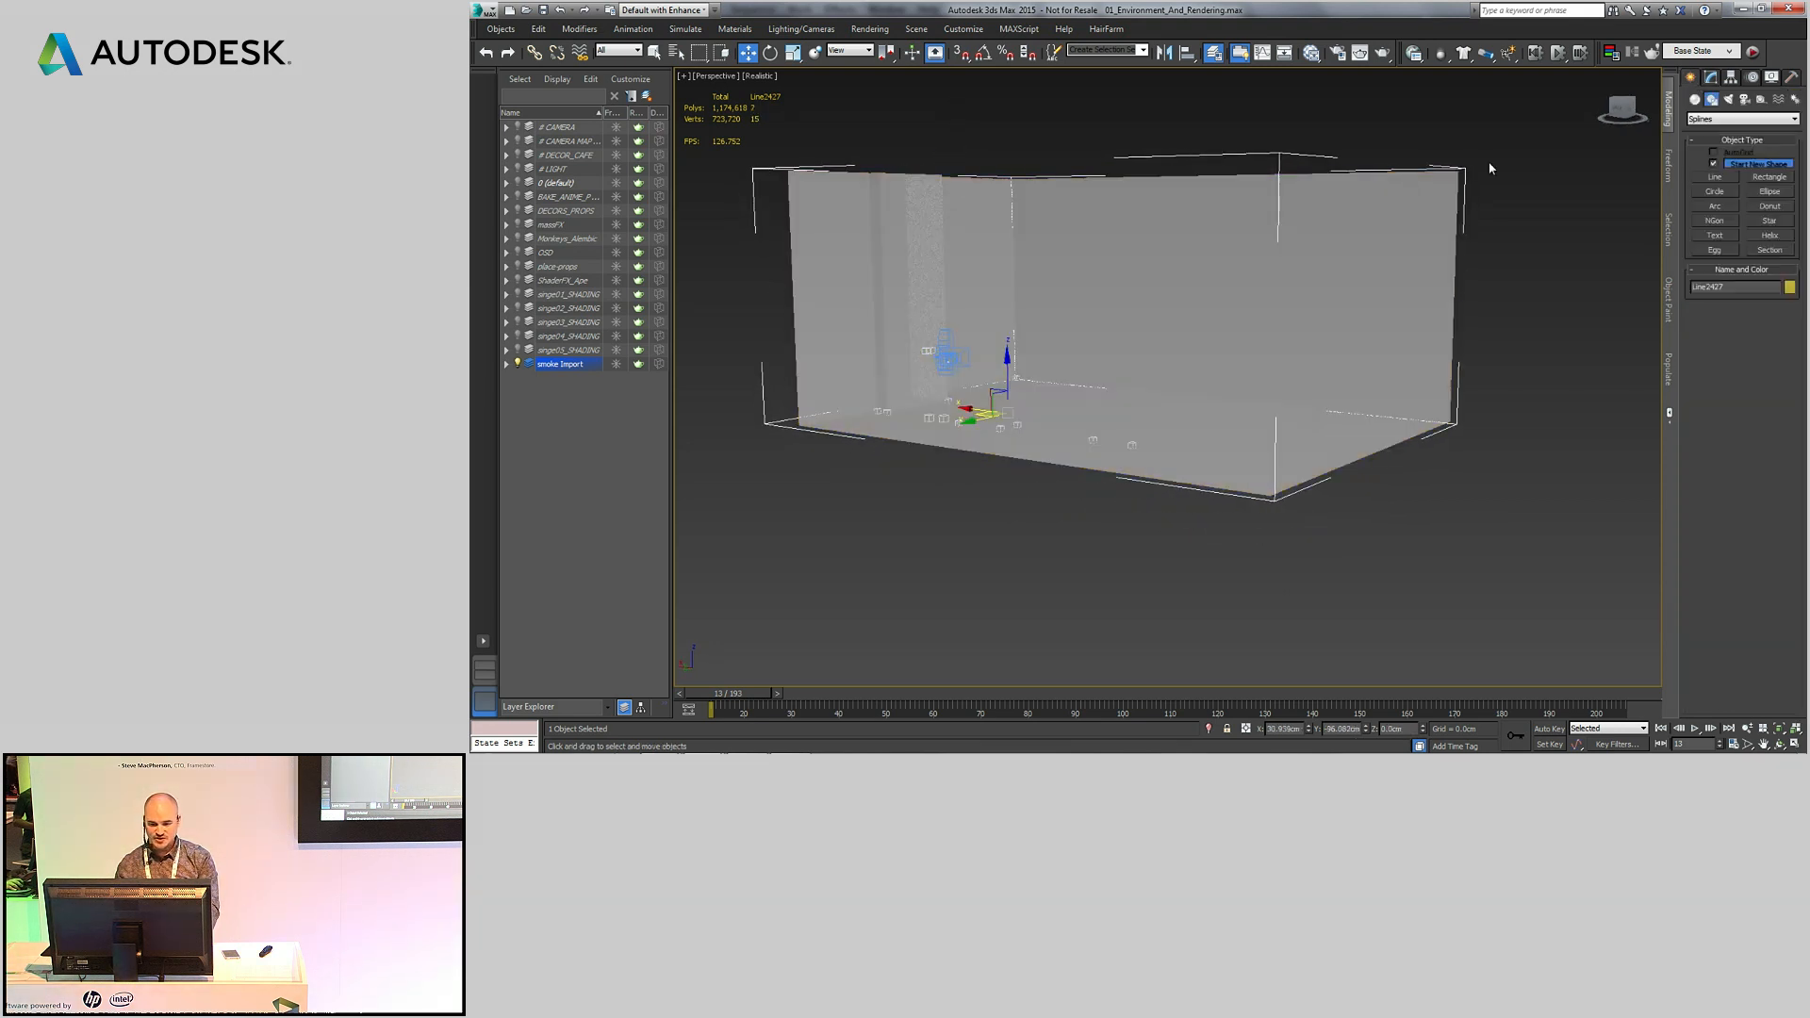
- Look through Camera01 and show the café image sequence as the animated viewport background
key(c)
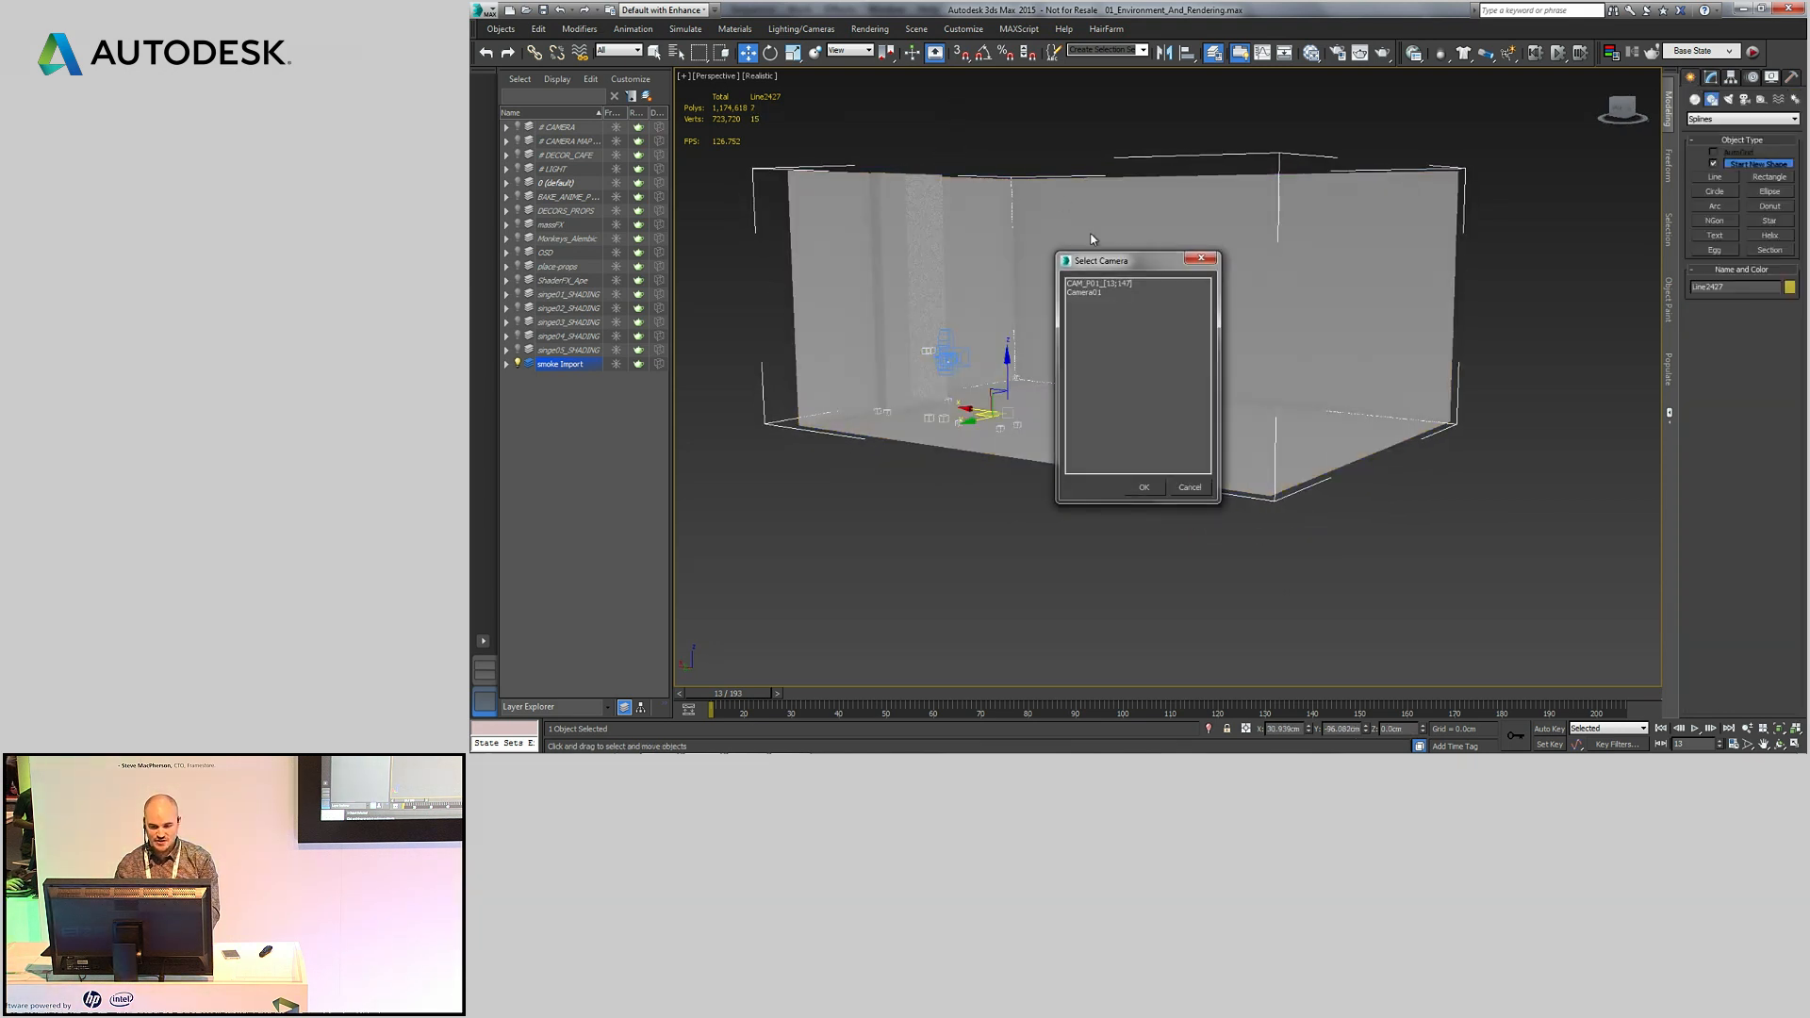
double_click(1081, 293)
key(alt+b)
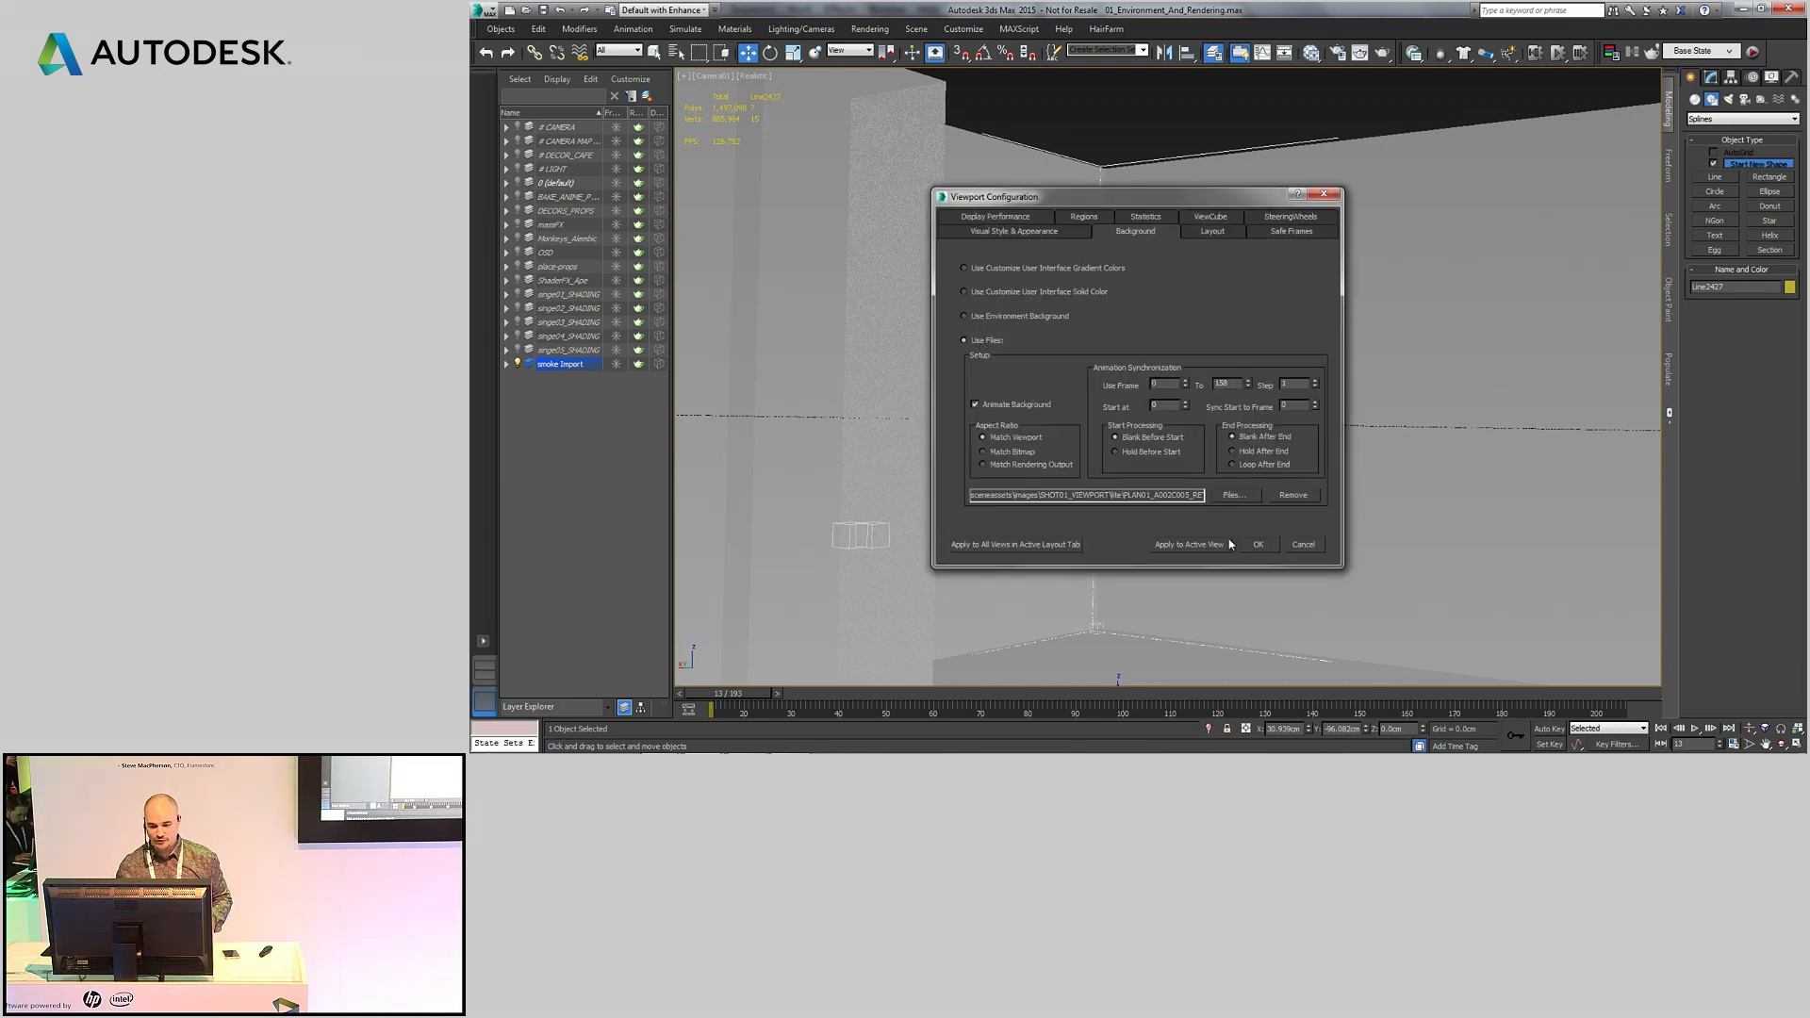
click(1258, 546)
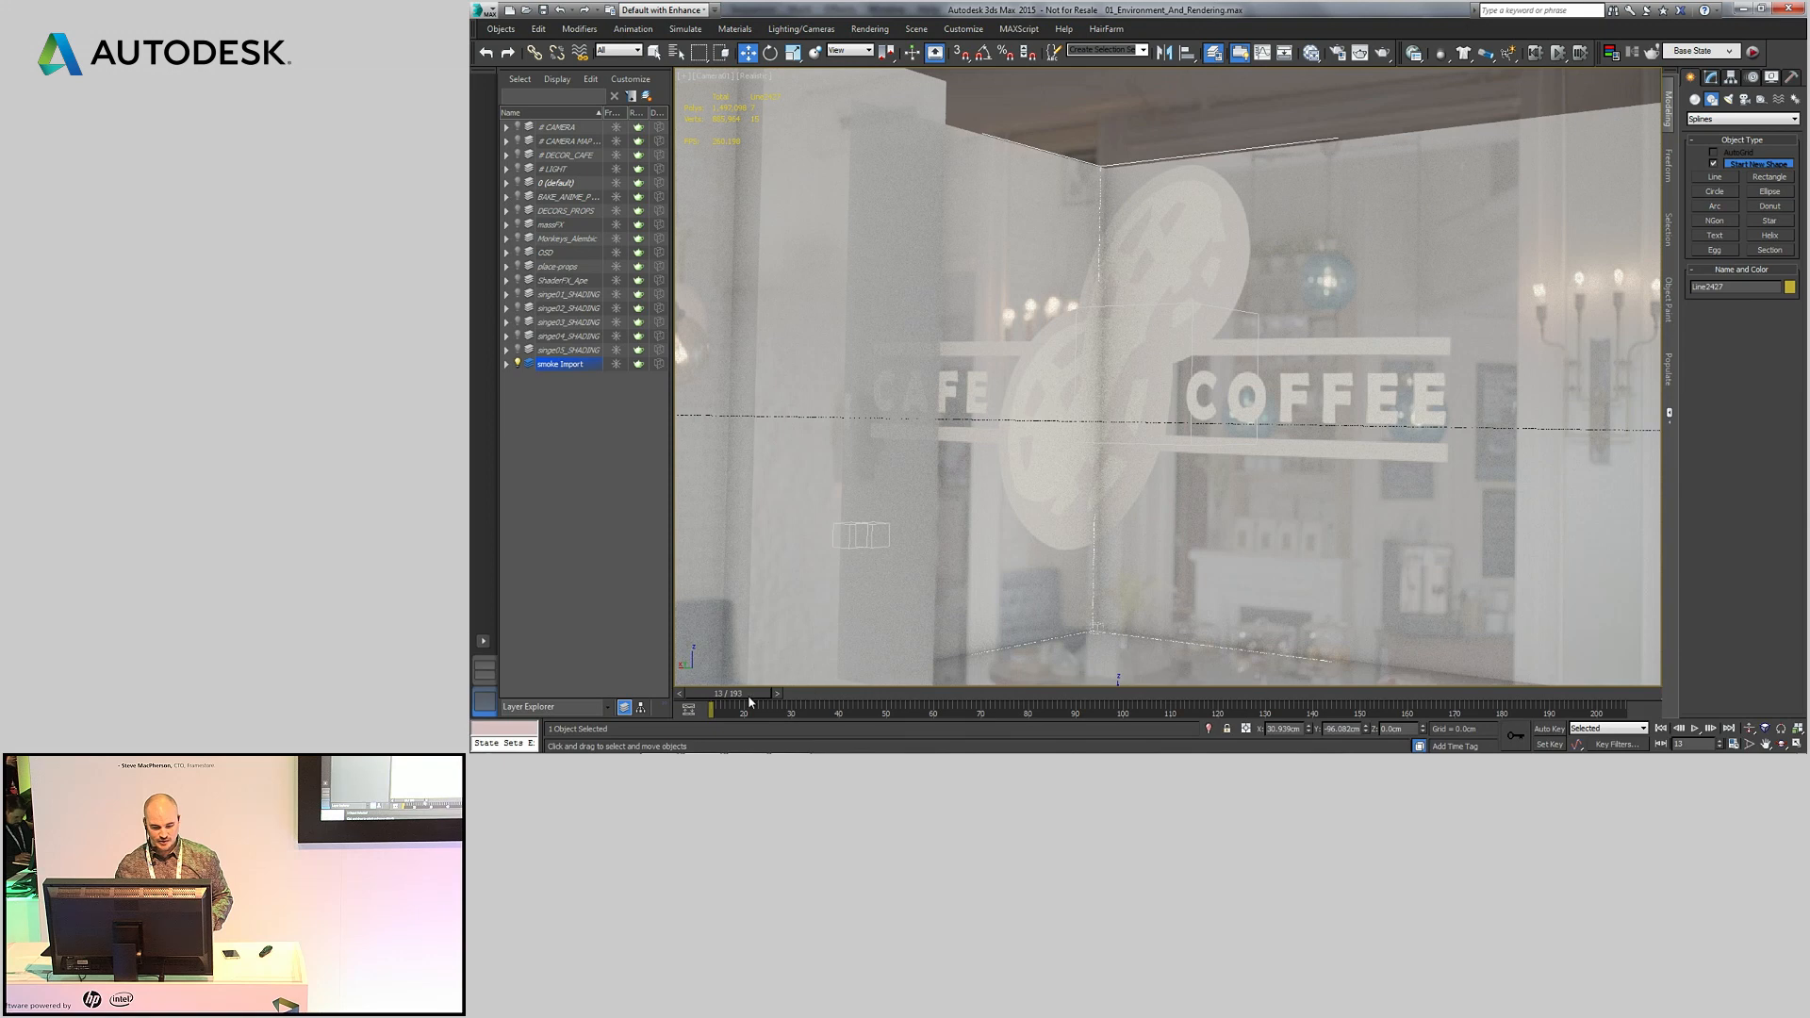
- Scrub the timeline to frame 101 to compare the room geometry with the tracked footage
key(w)
drag(752, 701, 1053, 702)
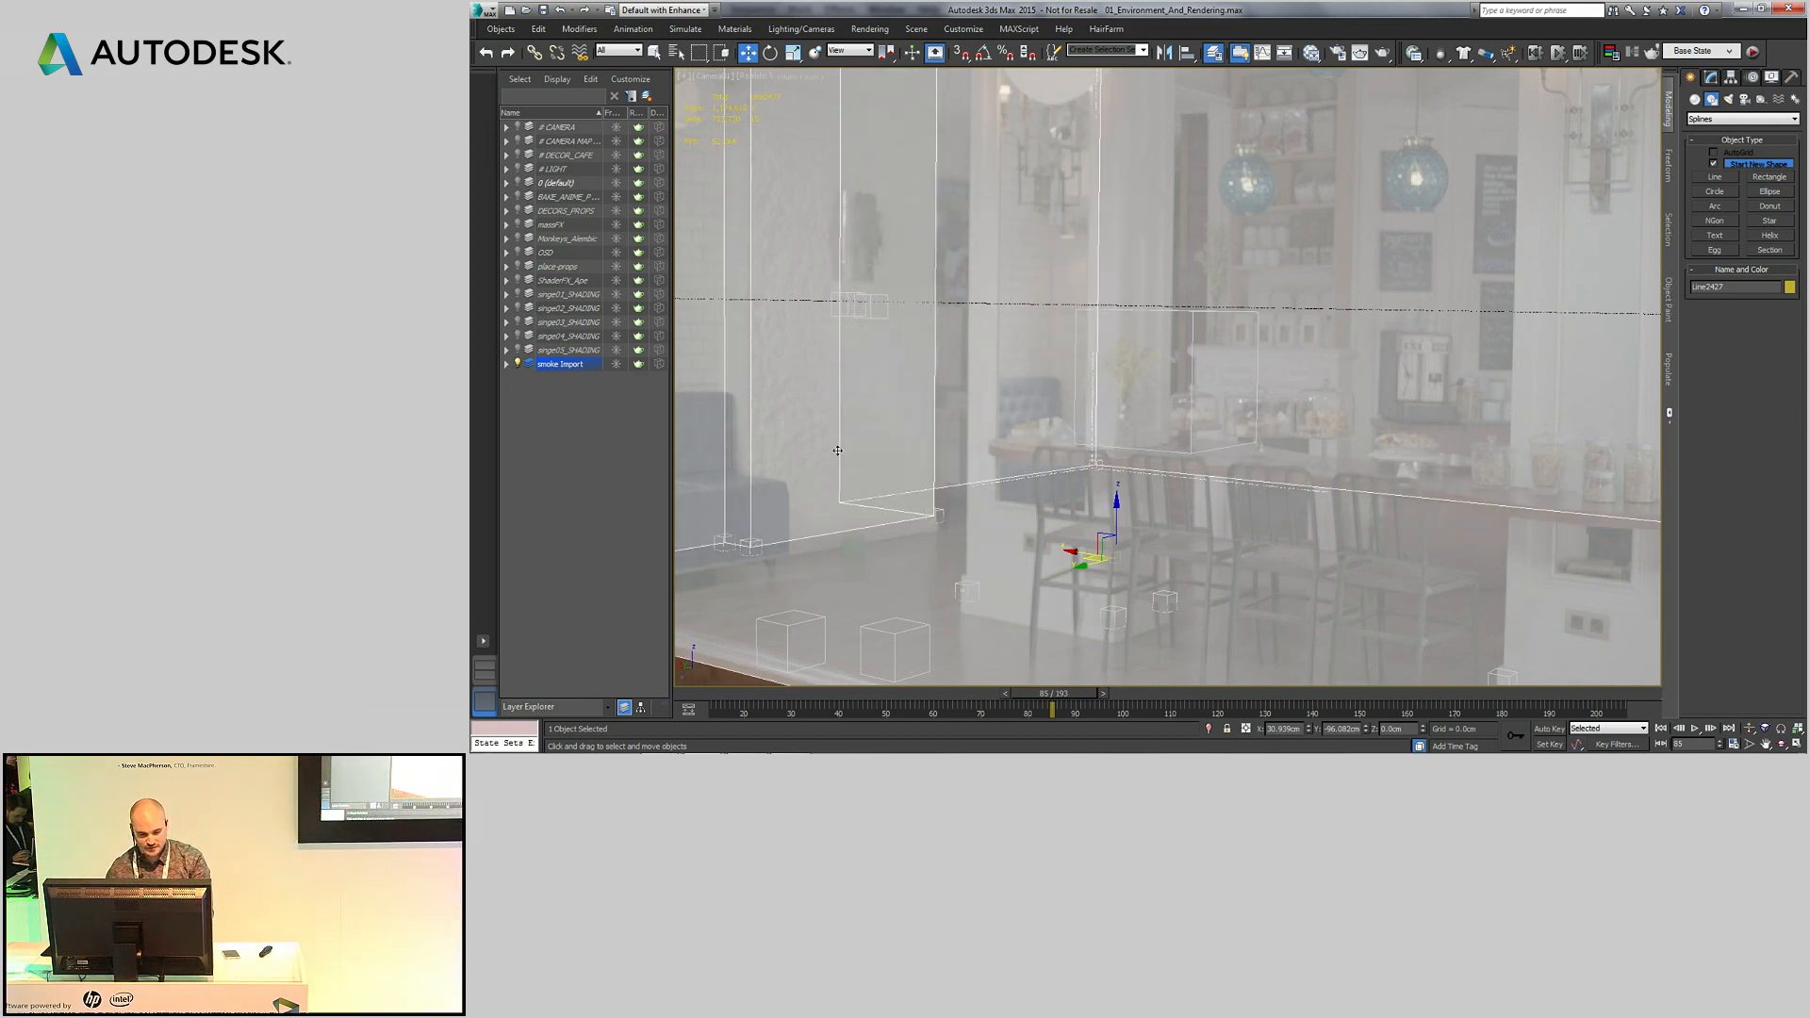
drag(905, 694, 1126, 694)
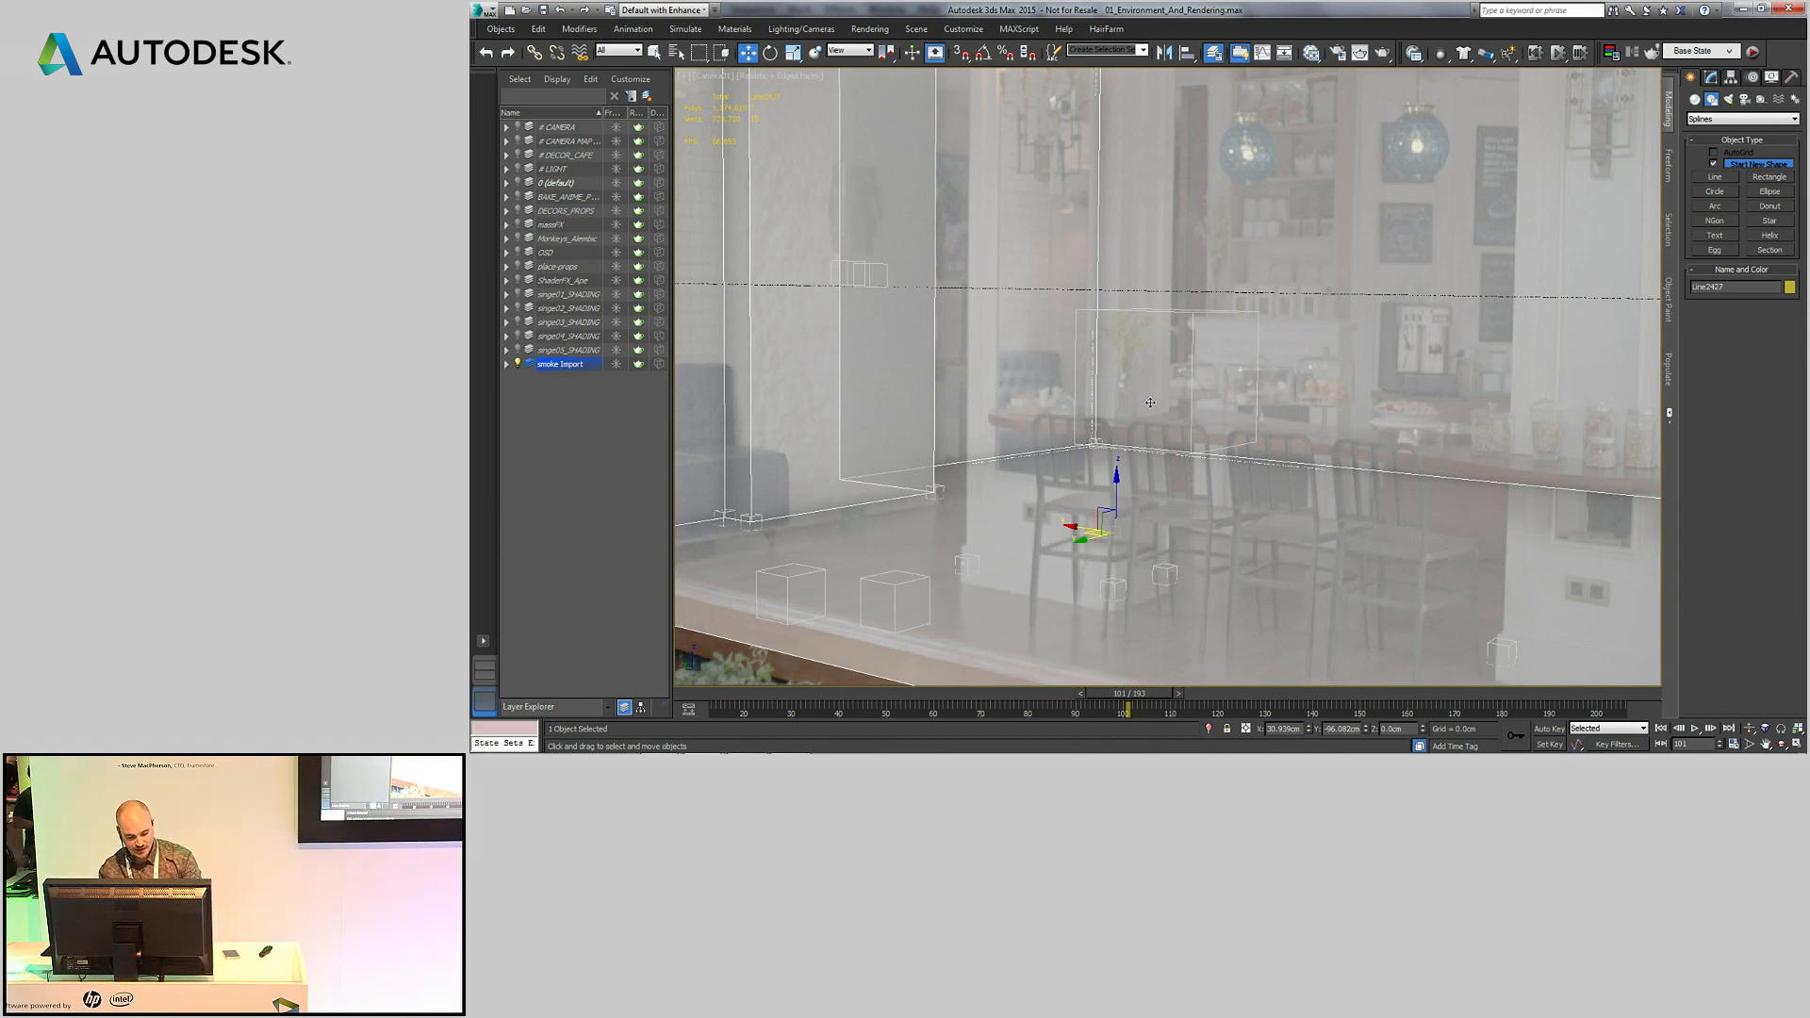
- Restore the 01_ObjectPlacing scene state and view the prepared café room in perspective
right_click(1191, 257)
mouse_move(1268, 220)
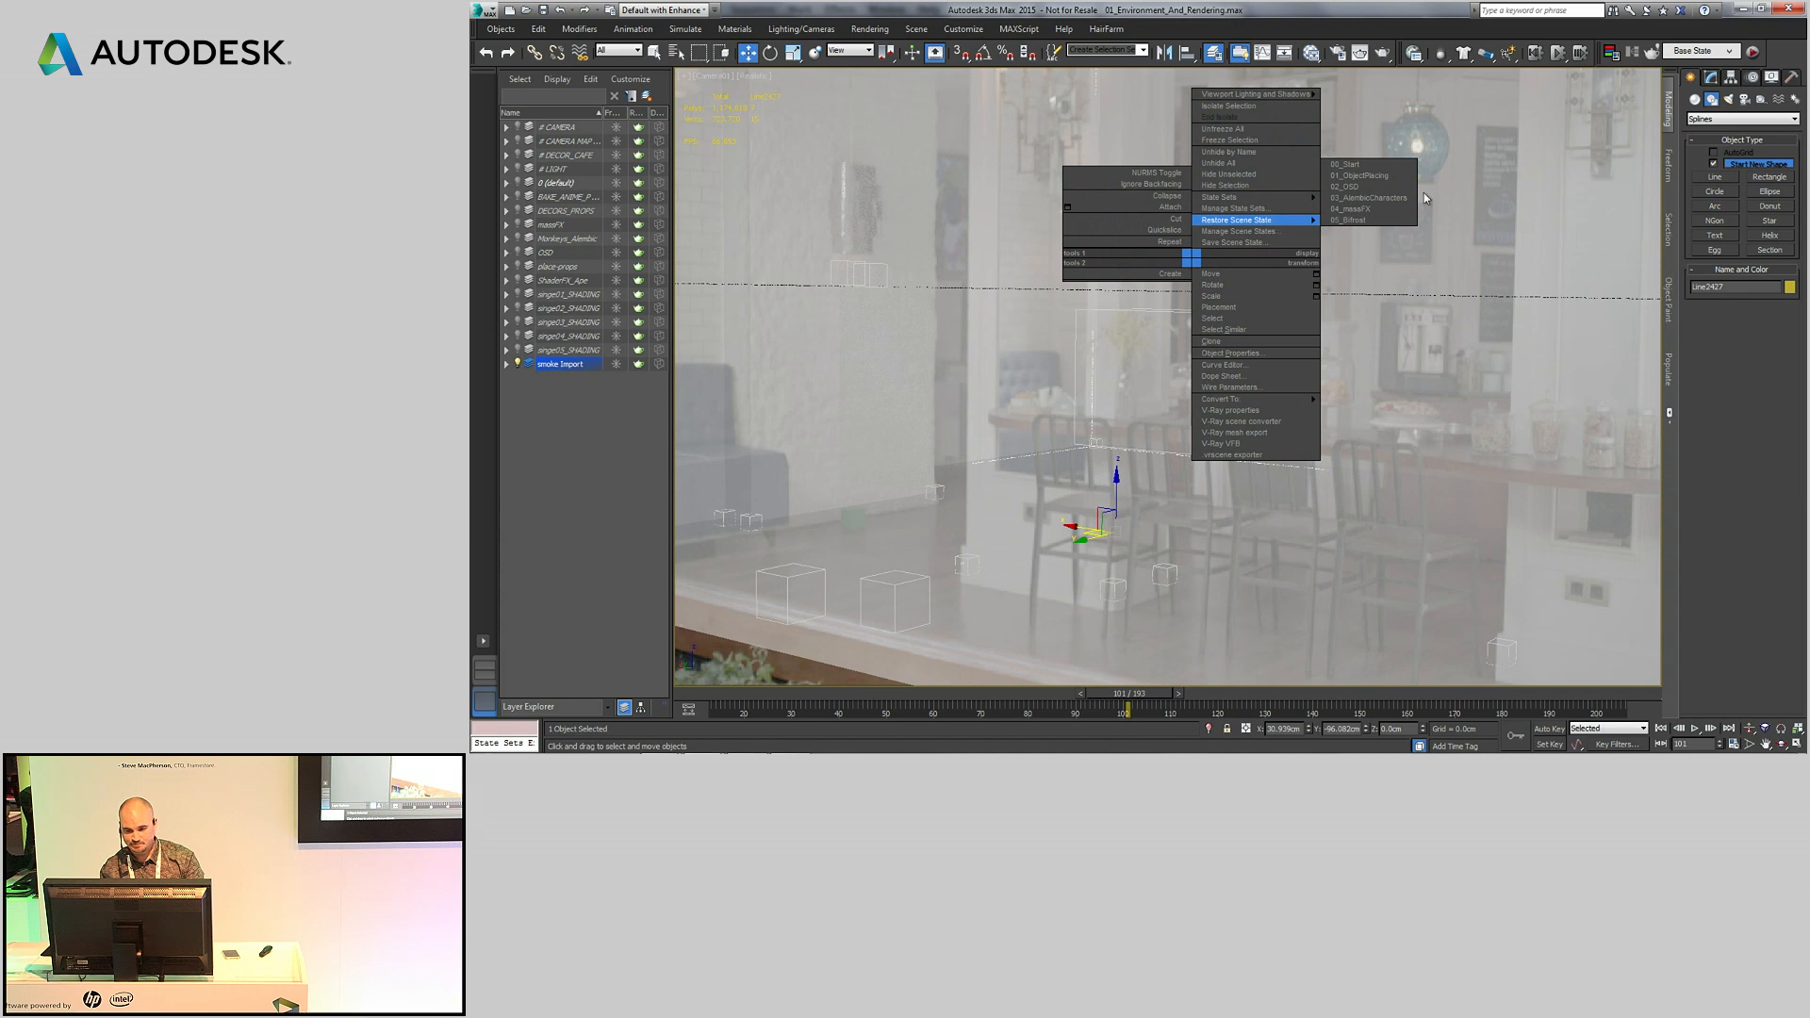
click(1356, 178)
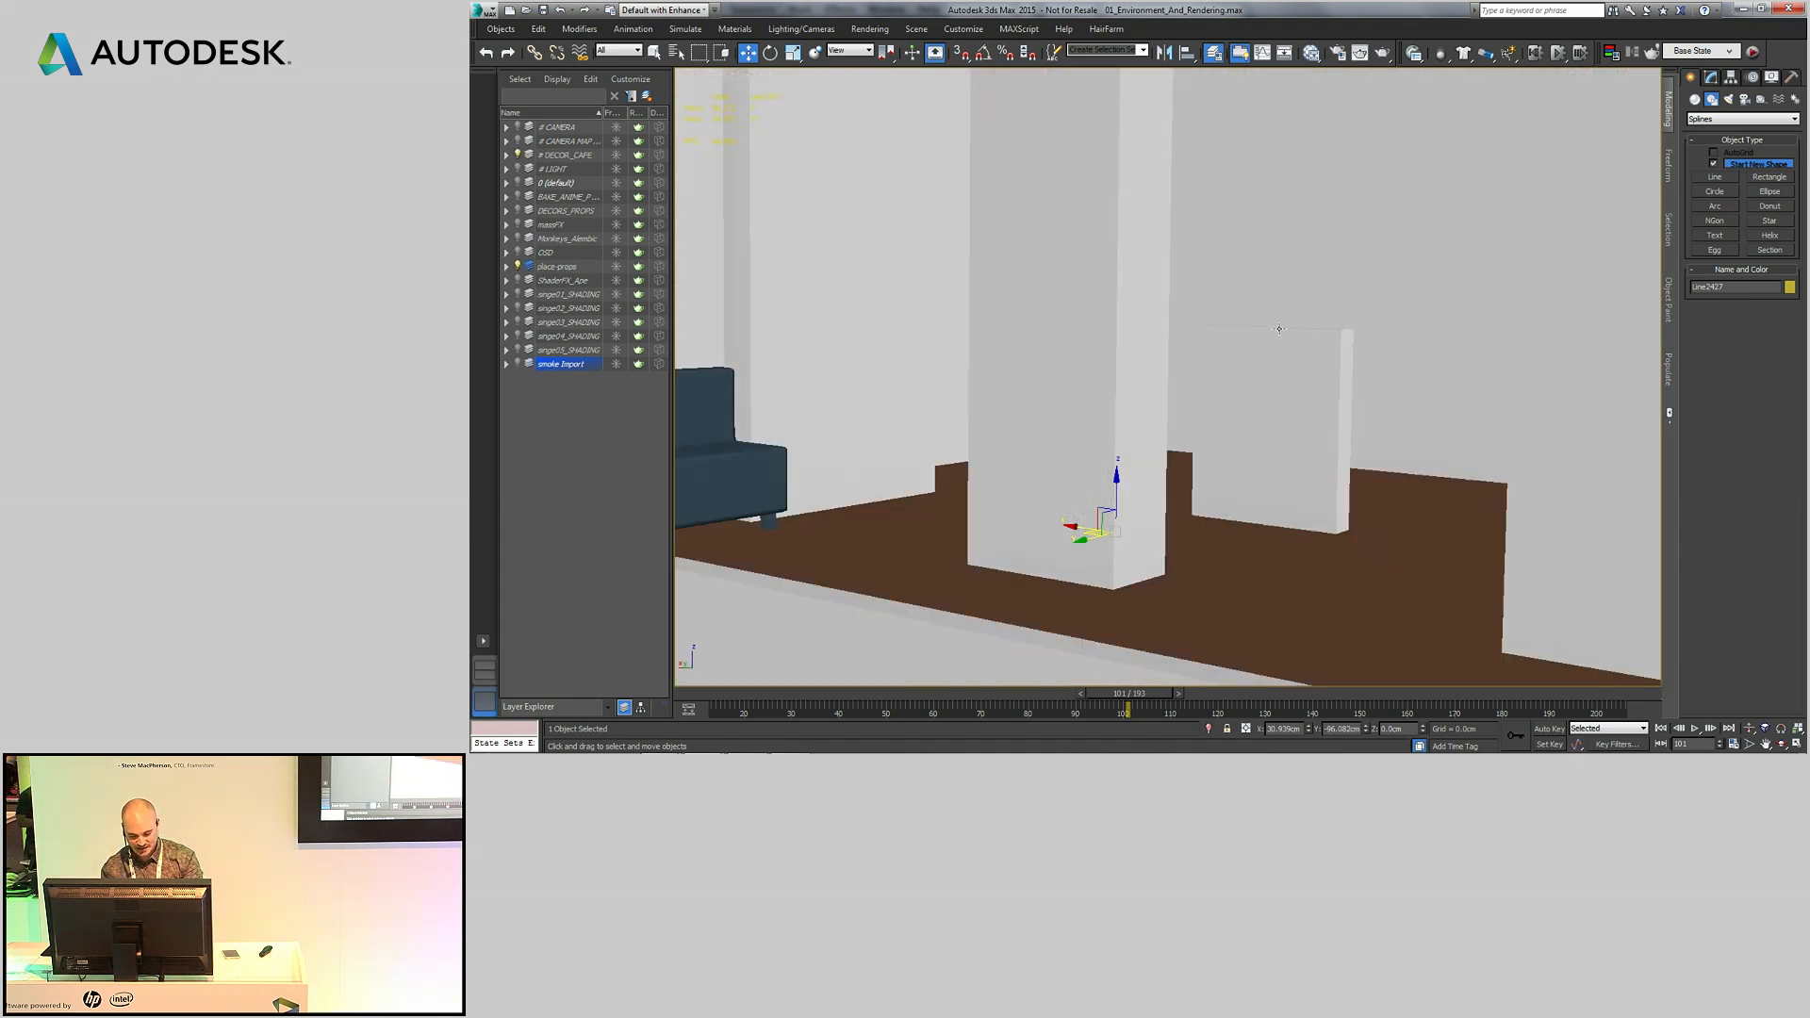
key(p)
scroll(1279, 329, down, 3)
mouse_move(1279, 329)
alt+middle_down()
mouse_move(1221, 360)
mouse_move(1235, 352)
alt+middle_up()
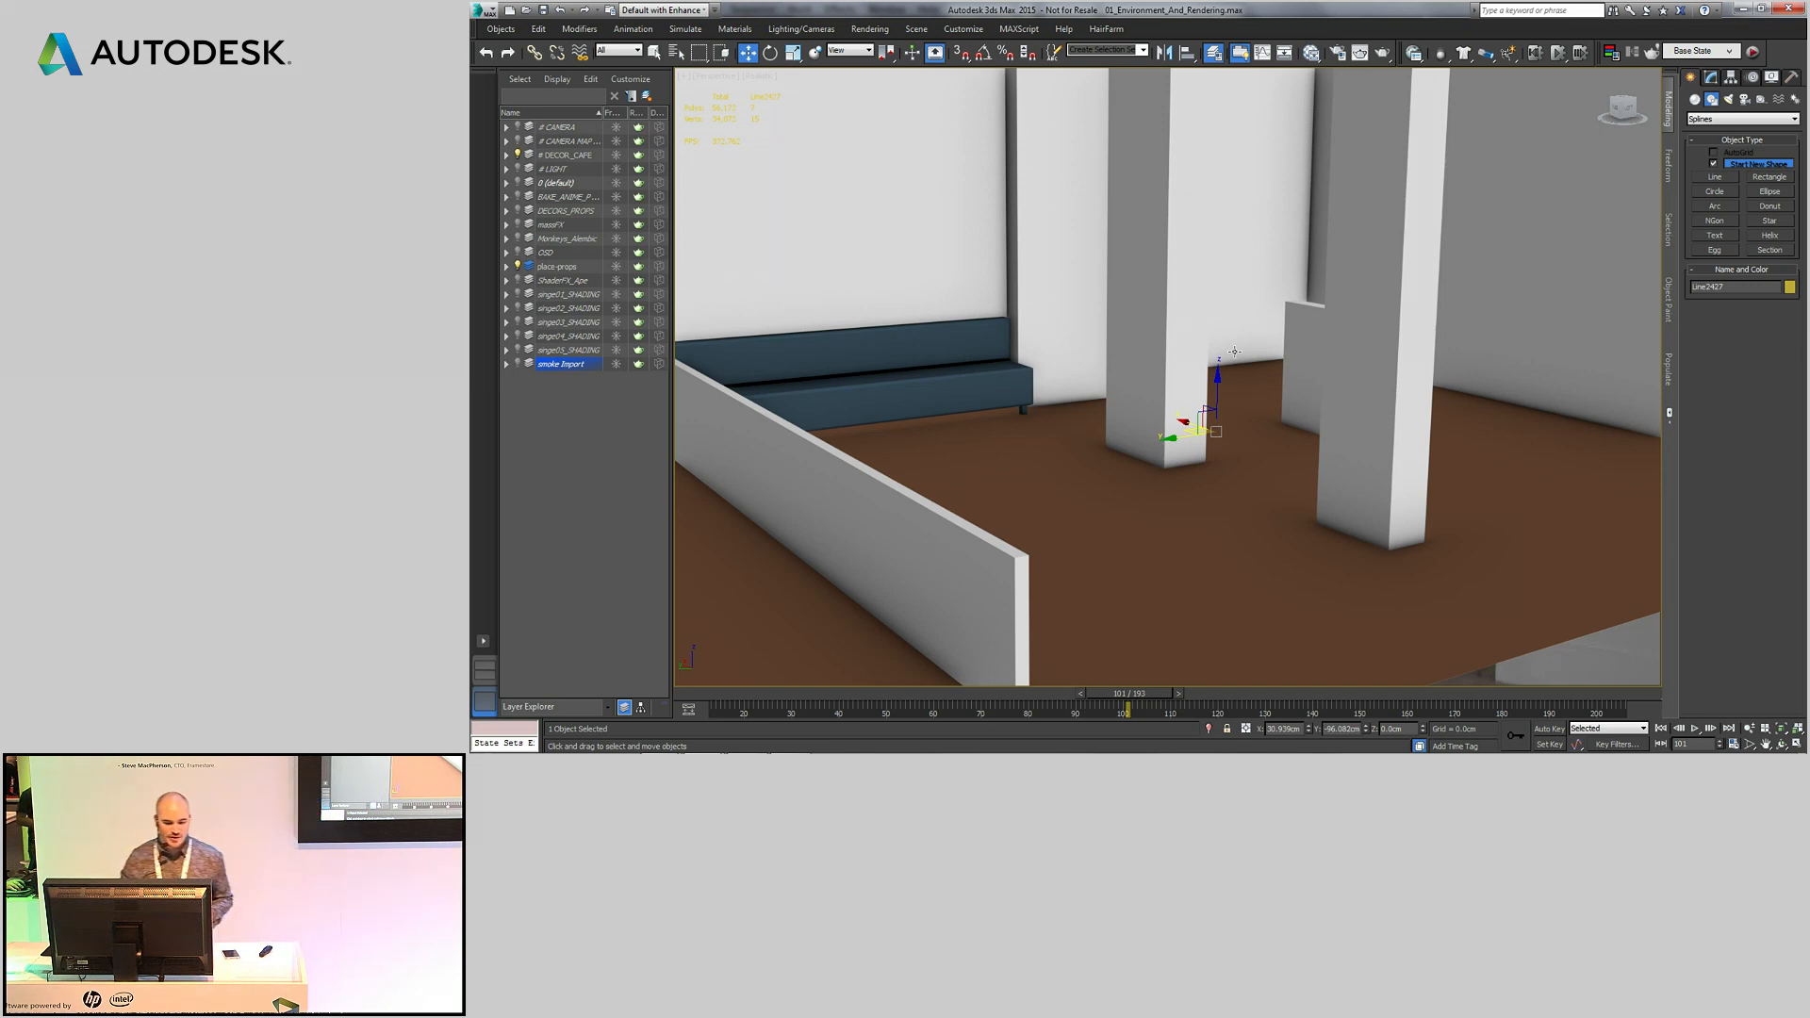
- Switch to the split viewport layout with a separate props view, and frame the café interior from above in the room view
click(484, 670)
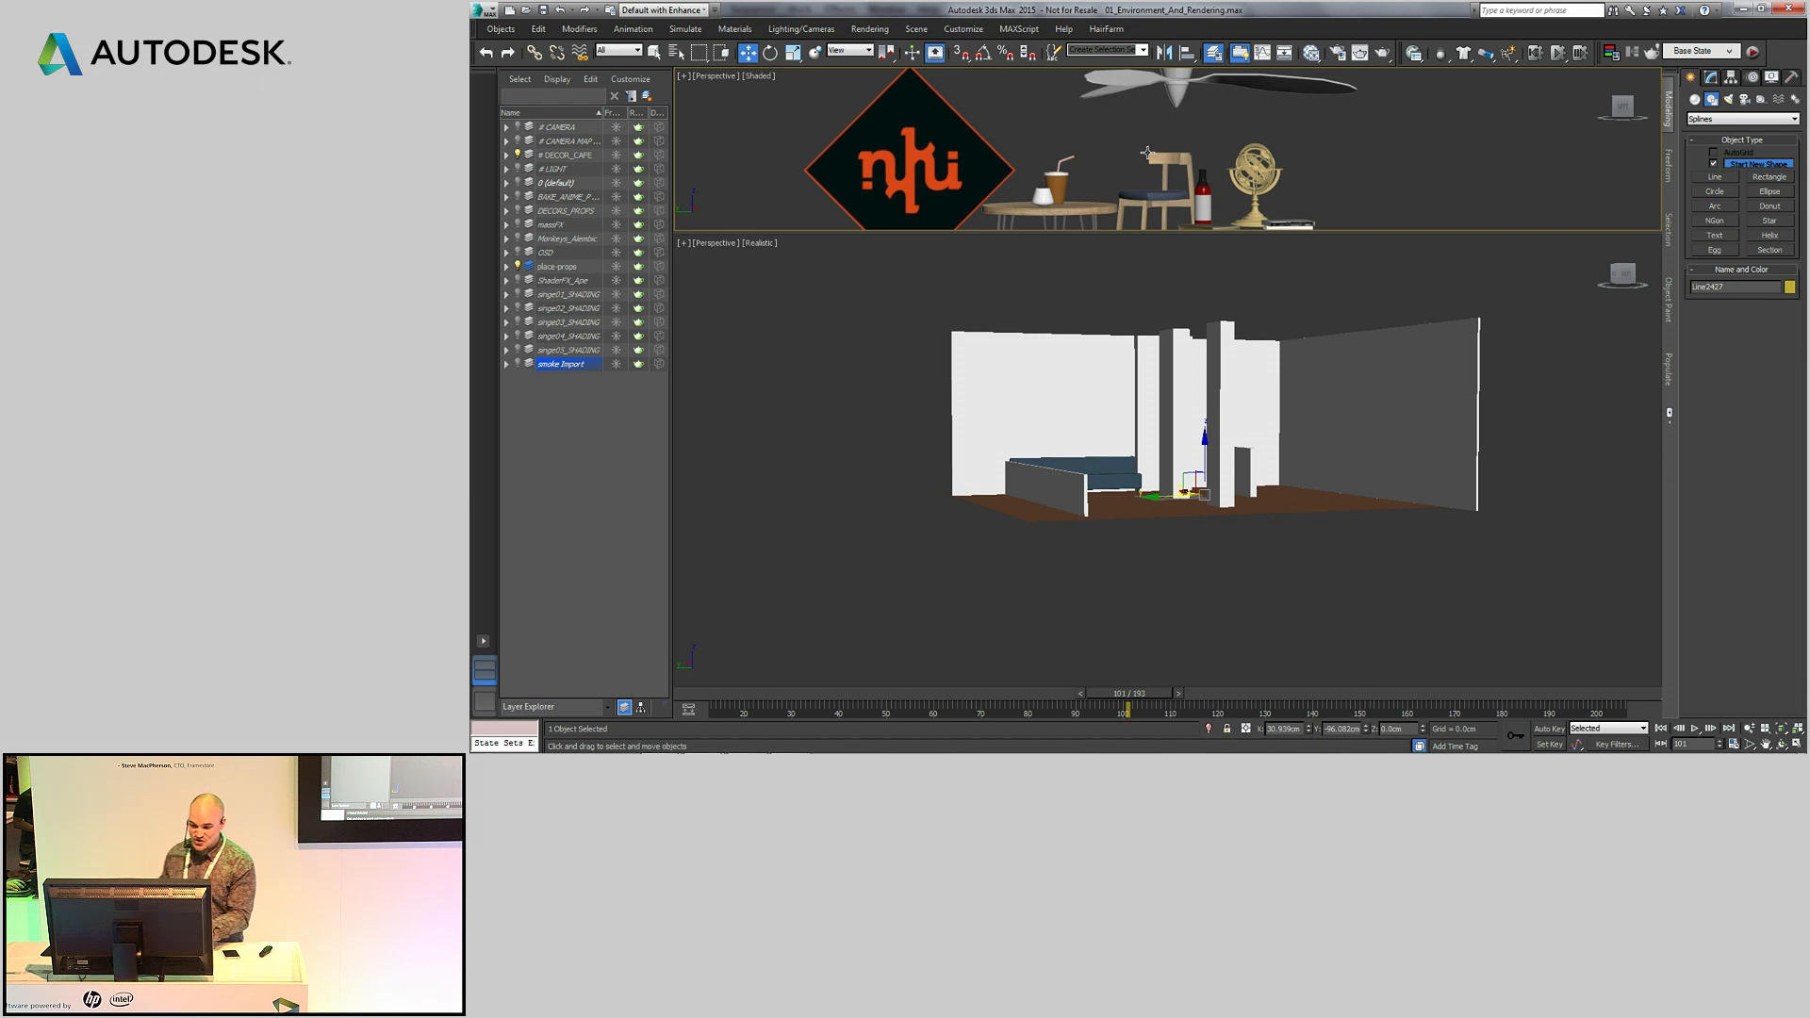
scroll(1176, 545, up, 4)
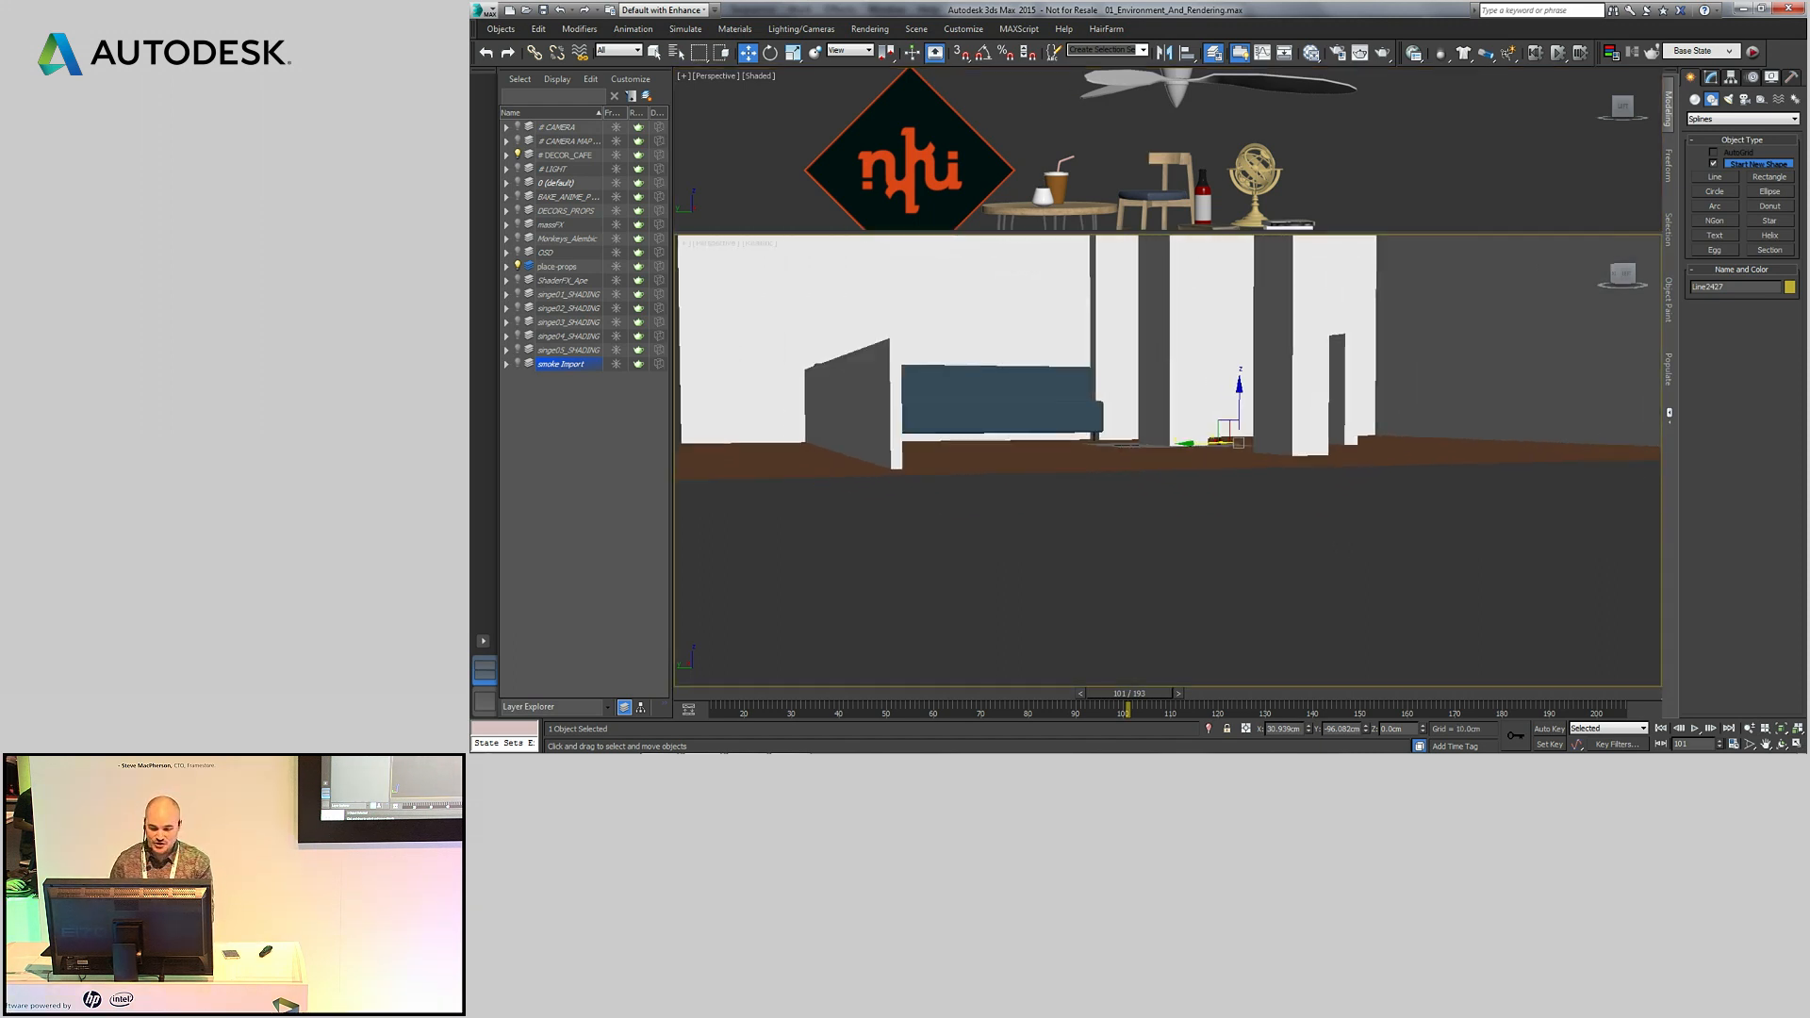
alt+middle_drag(1162, 486, 1186, 613)
scroll(1178, 584, down, 4)
alt+middle_drag(1157, 453, 1143, 522)
scroll(1143, 522, up, 5)
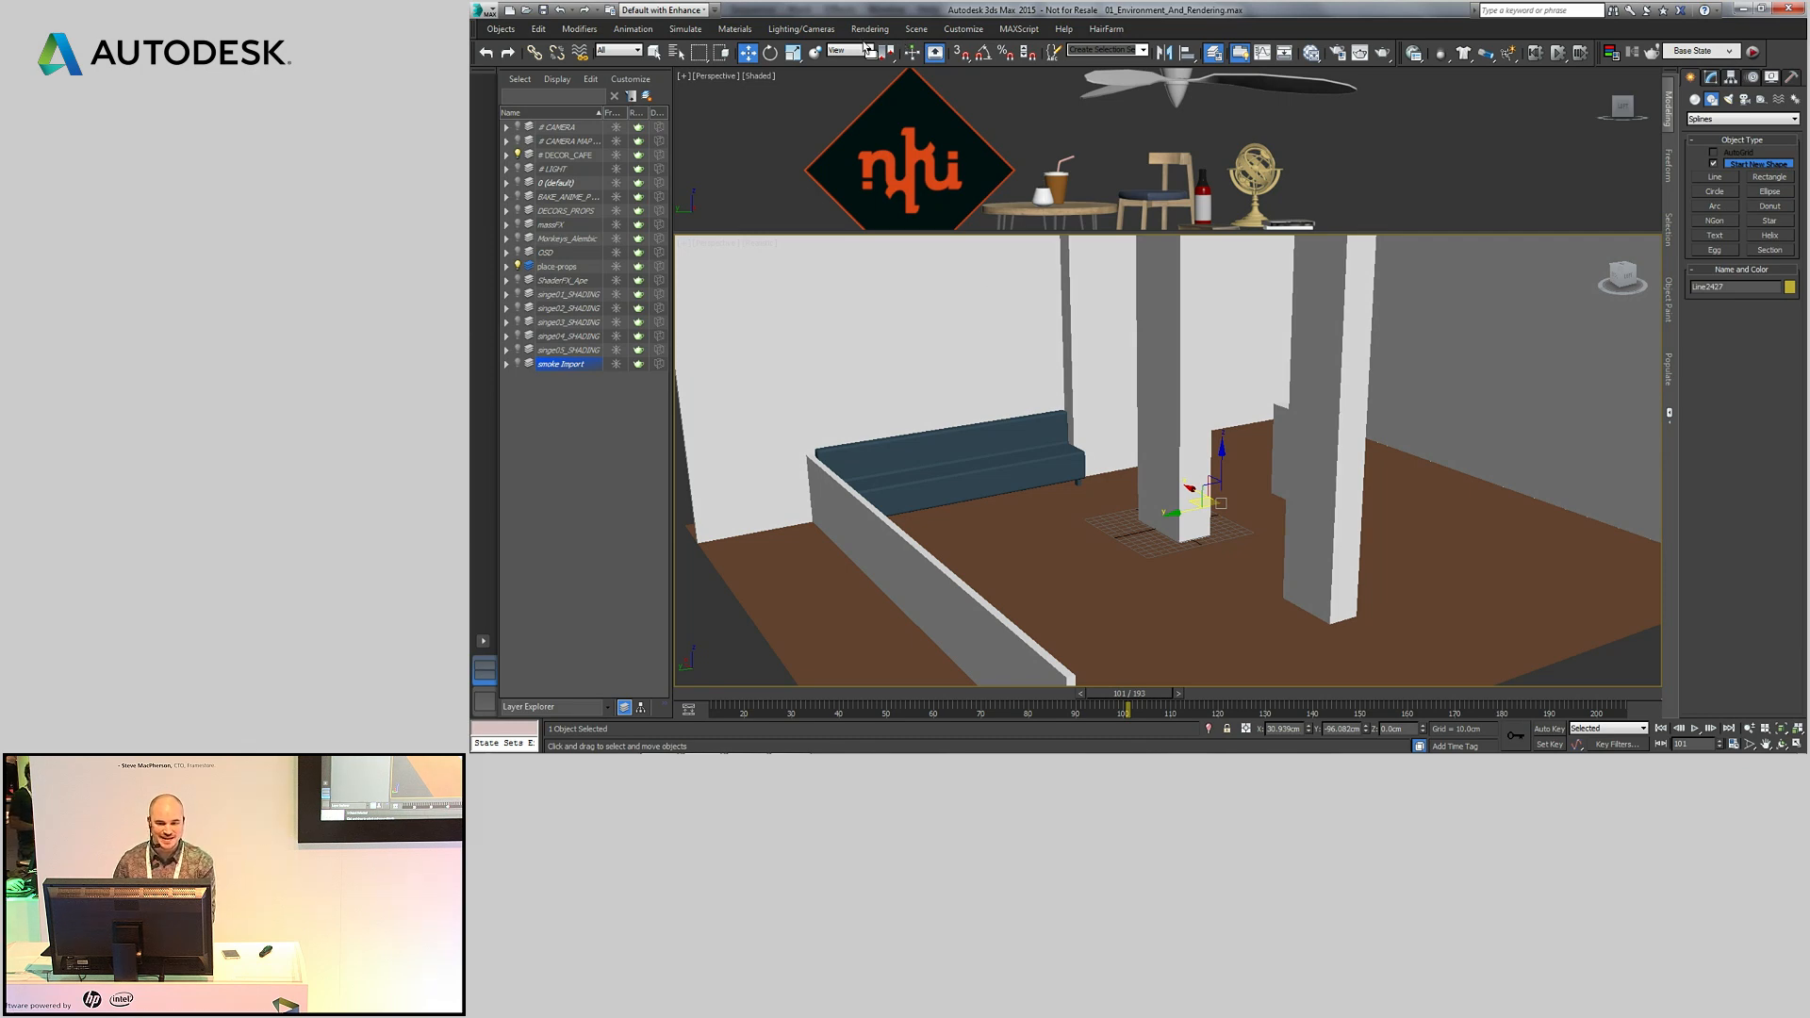
- With the Place tool, mount the diamond-shaped frame on the wall above the bench and put three round table copies on the floor
click(941, 168)
drag(914, 156, 904, 294)
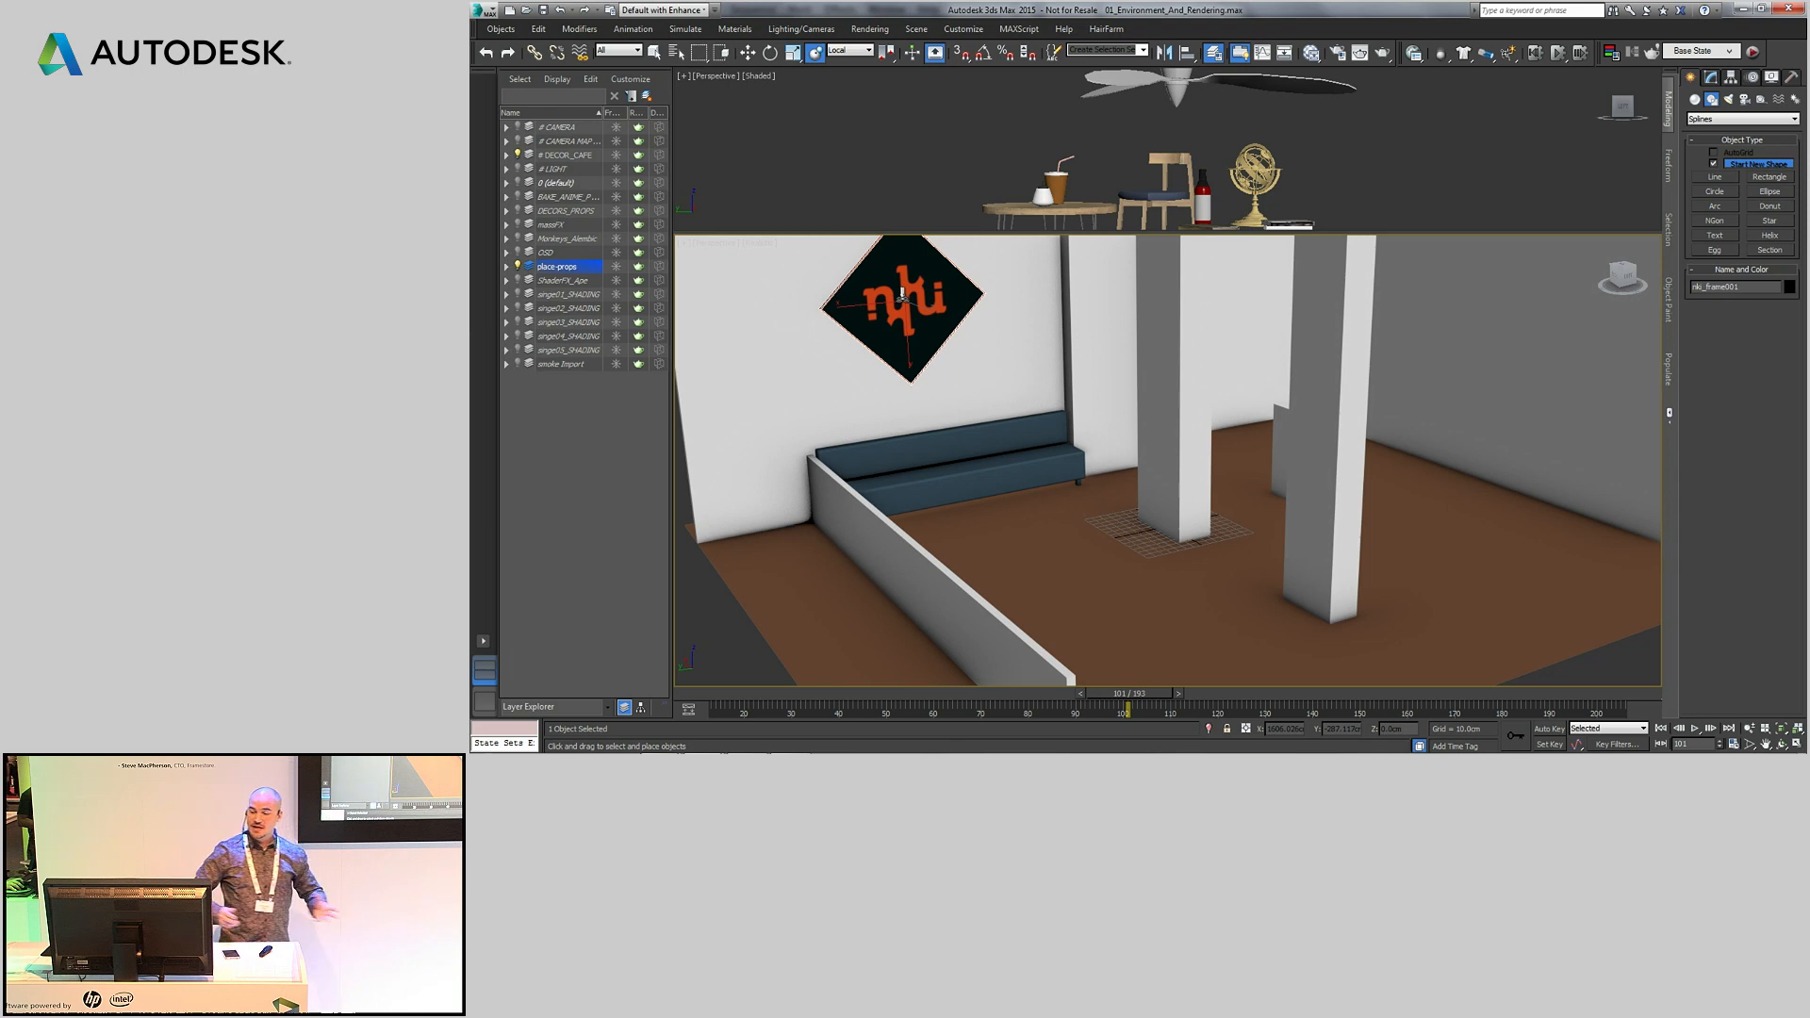
click(1080, 201)
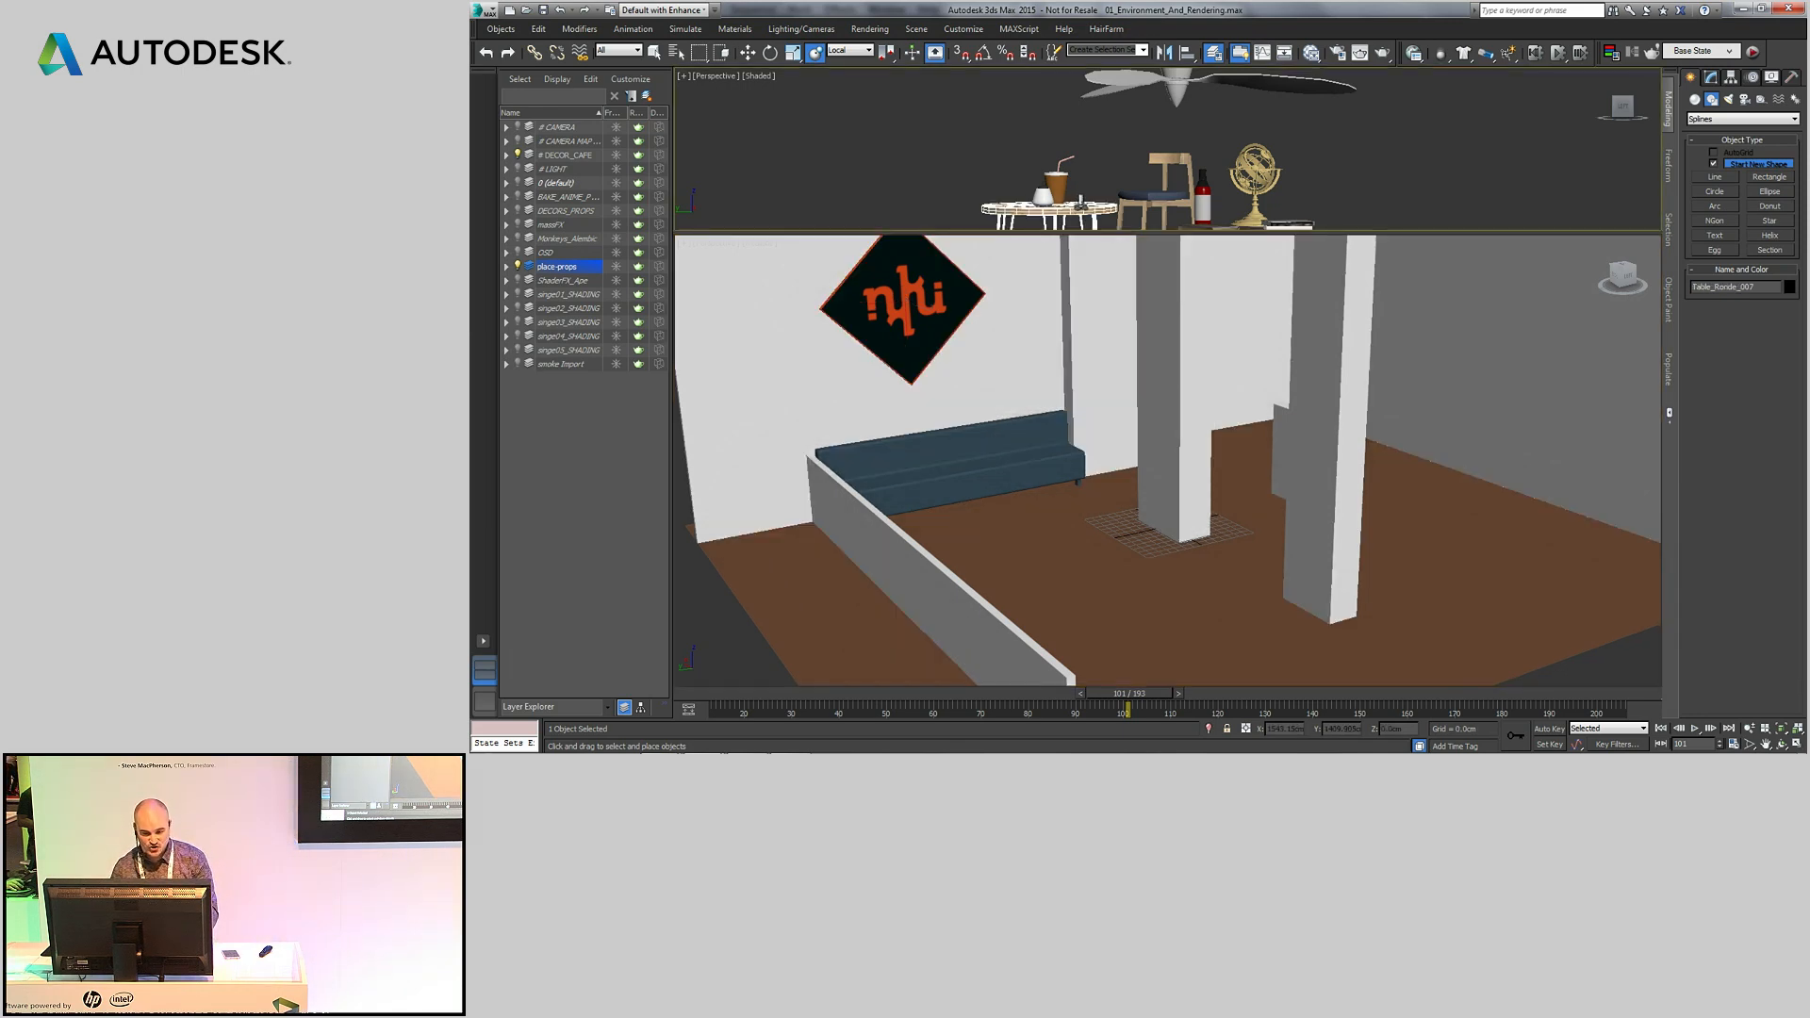
drag(1080, 201, 1010, 551)
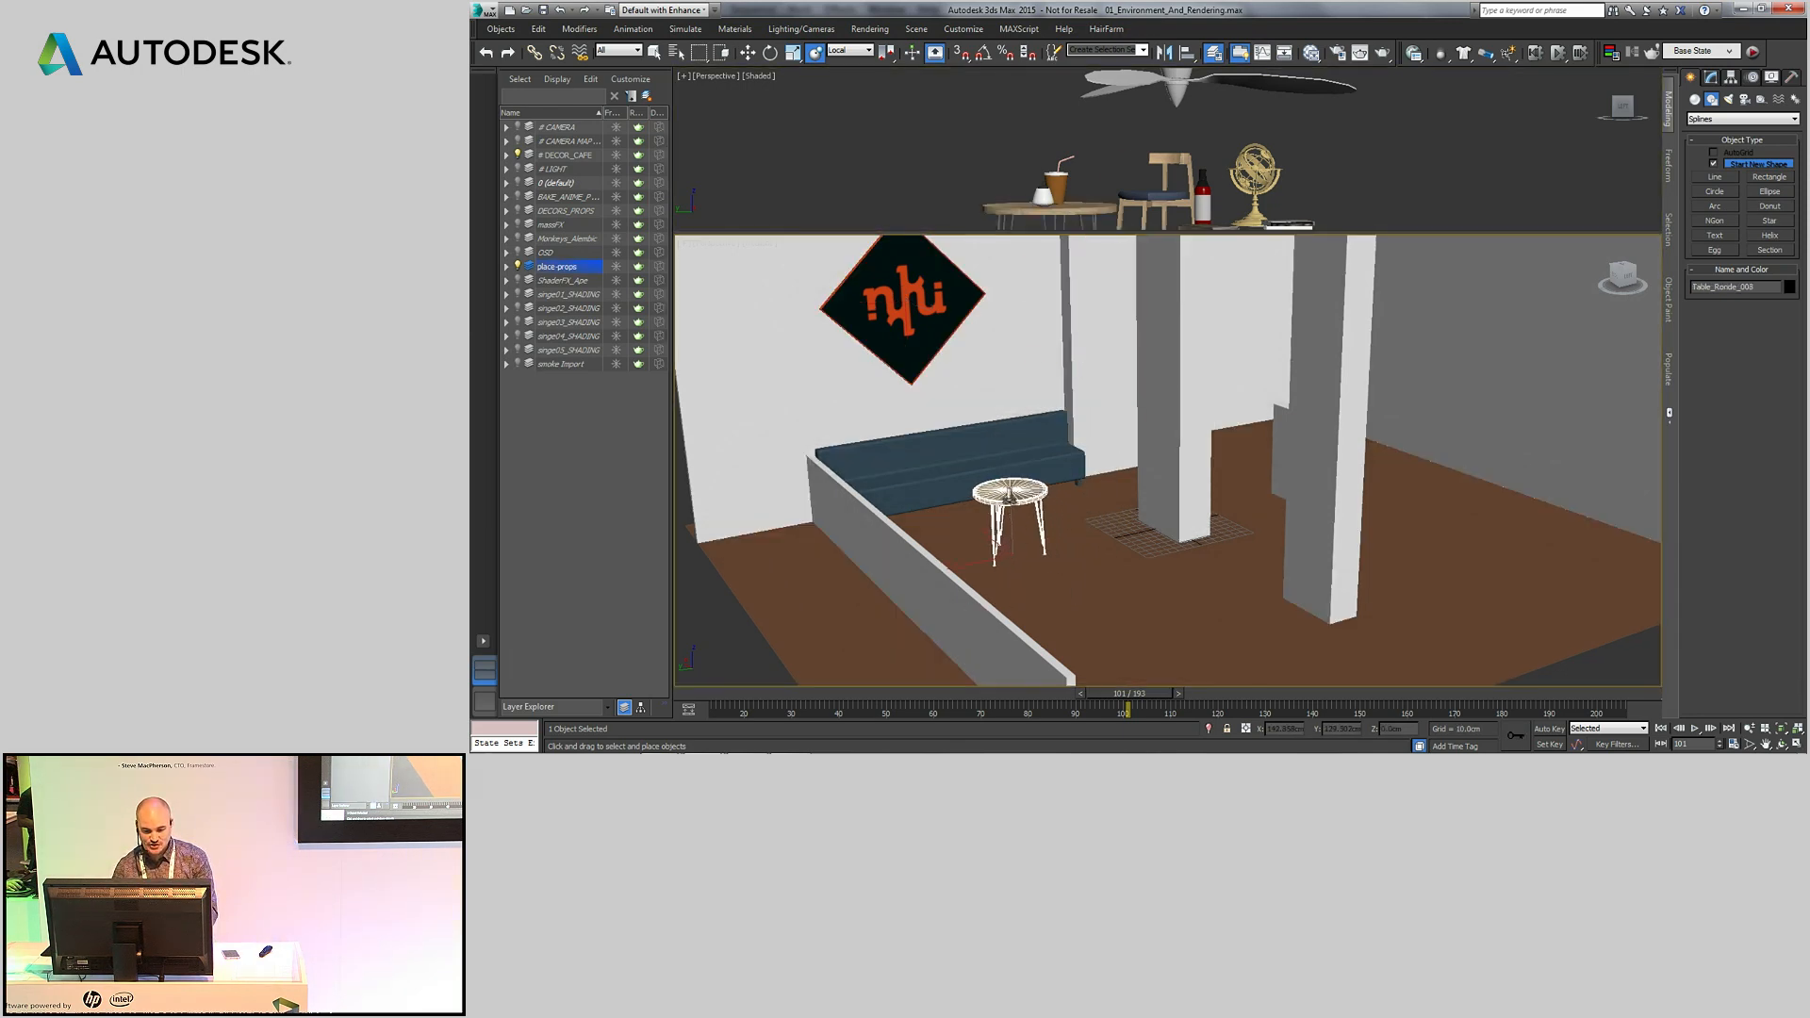
drag(1192, 577, 1072, 610)
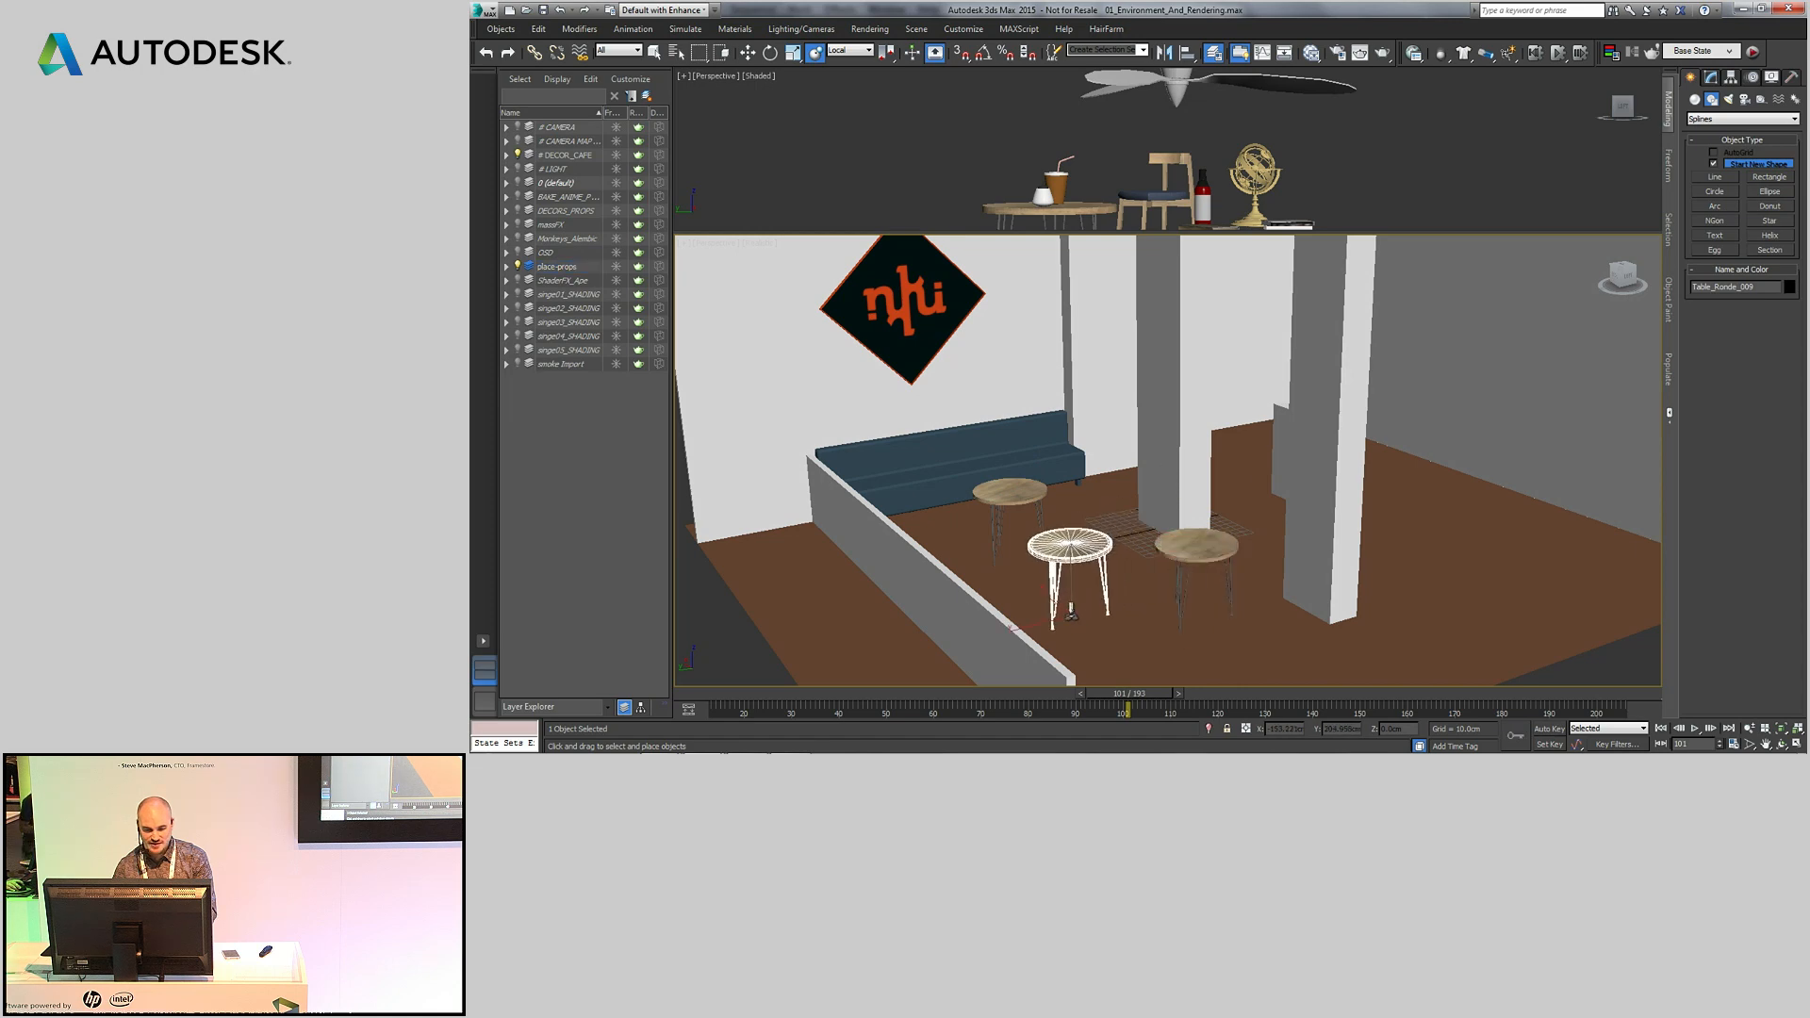
- Place the white sugar dispenser on top of the round table beside the bench
click(1043, 194)
drag(1043, 195, 1012, 492)
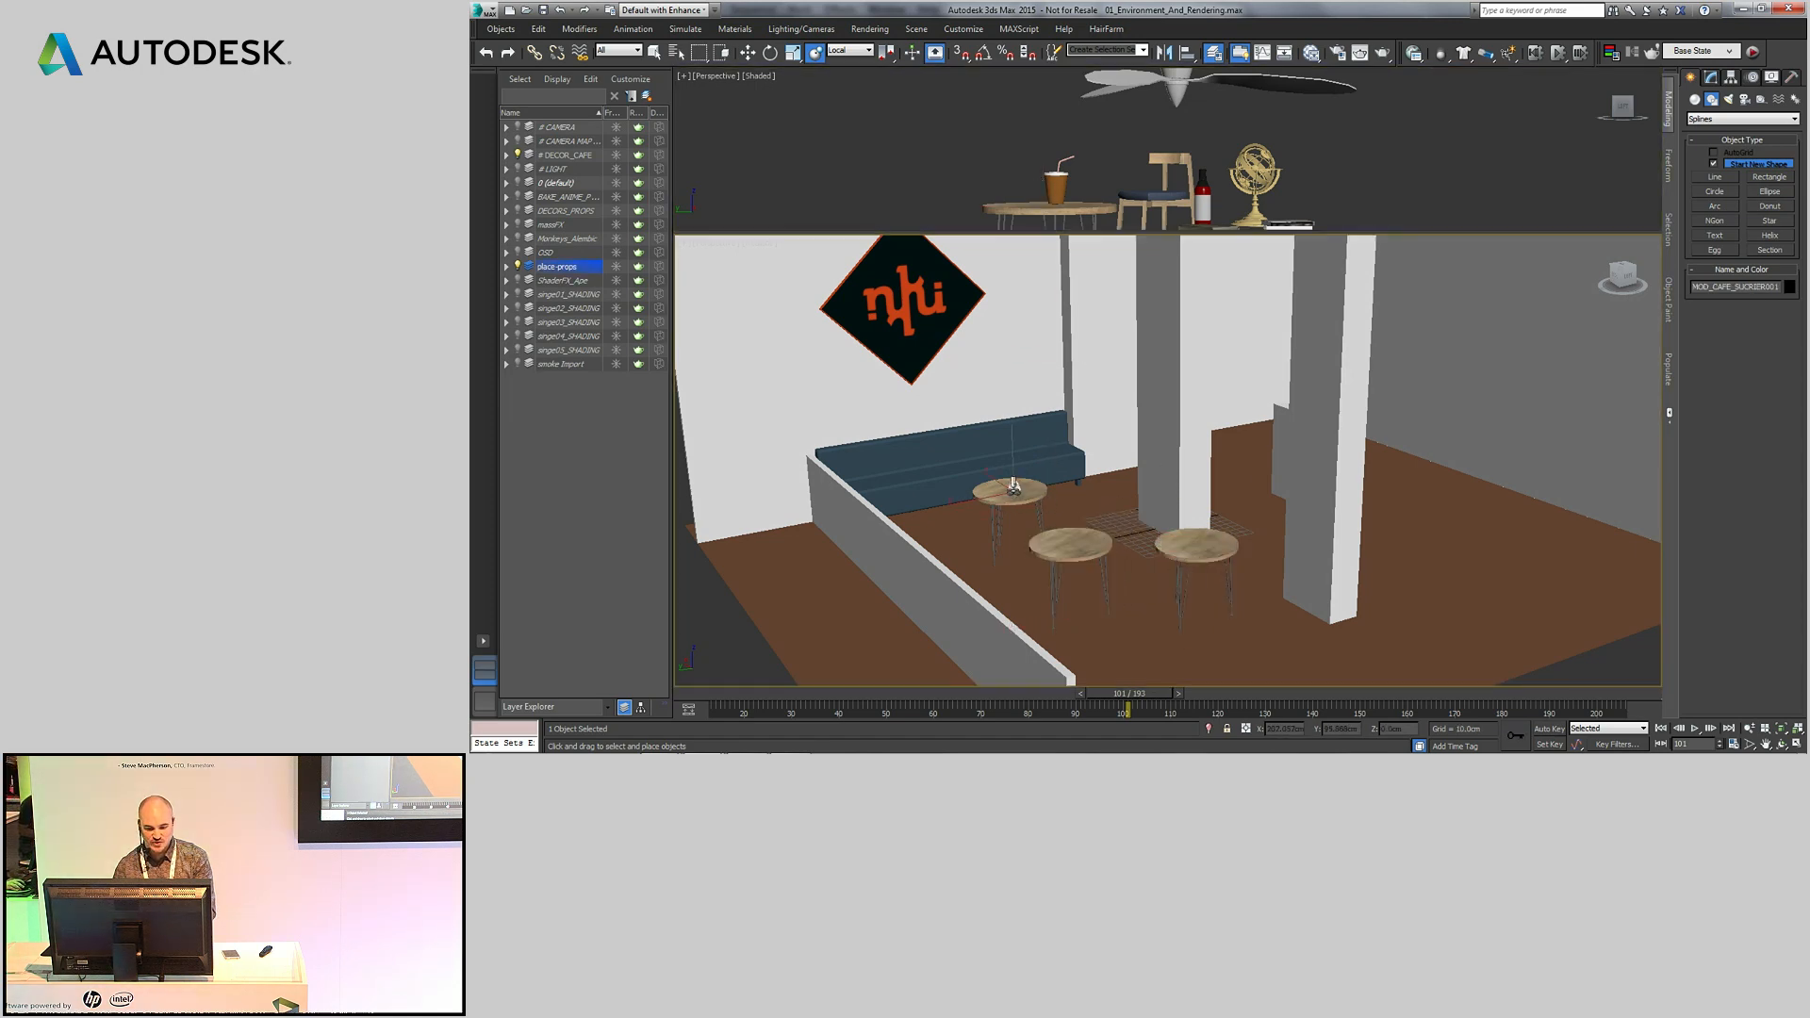
scroll(1030, 497, up, 5)
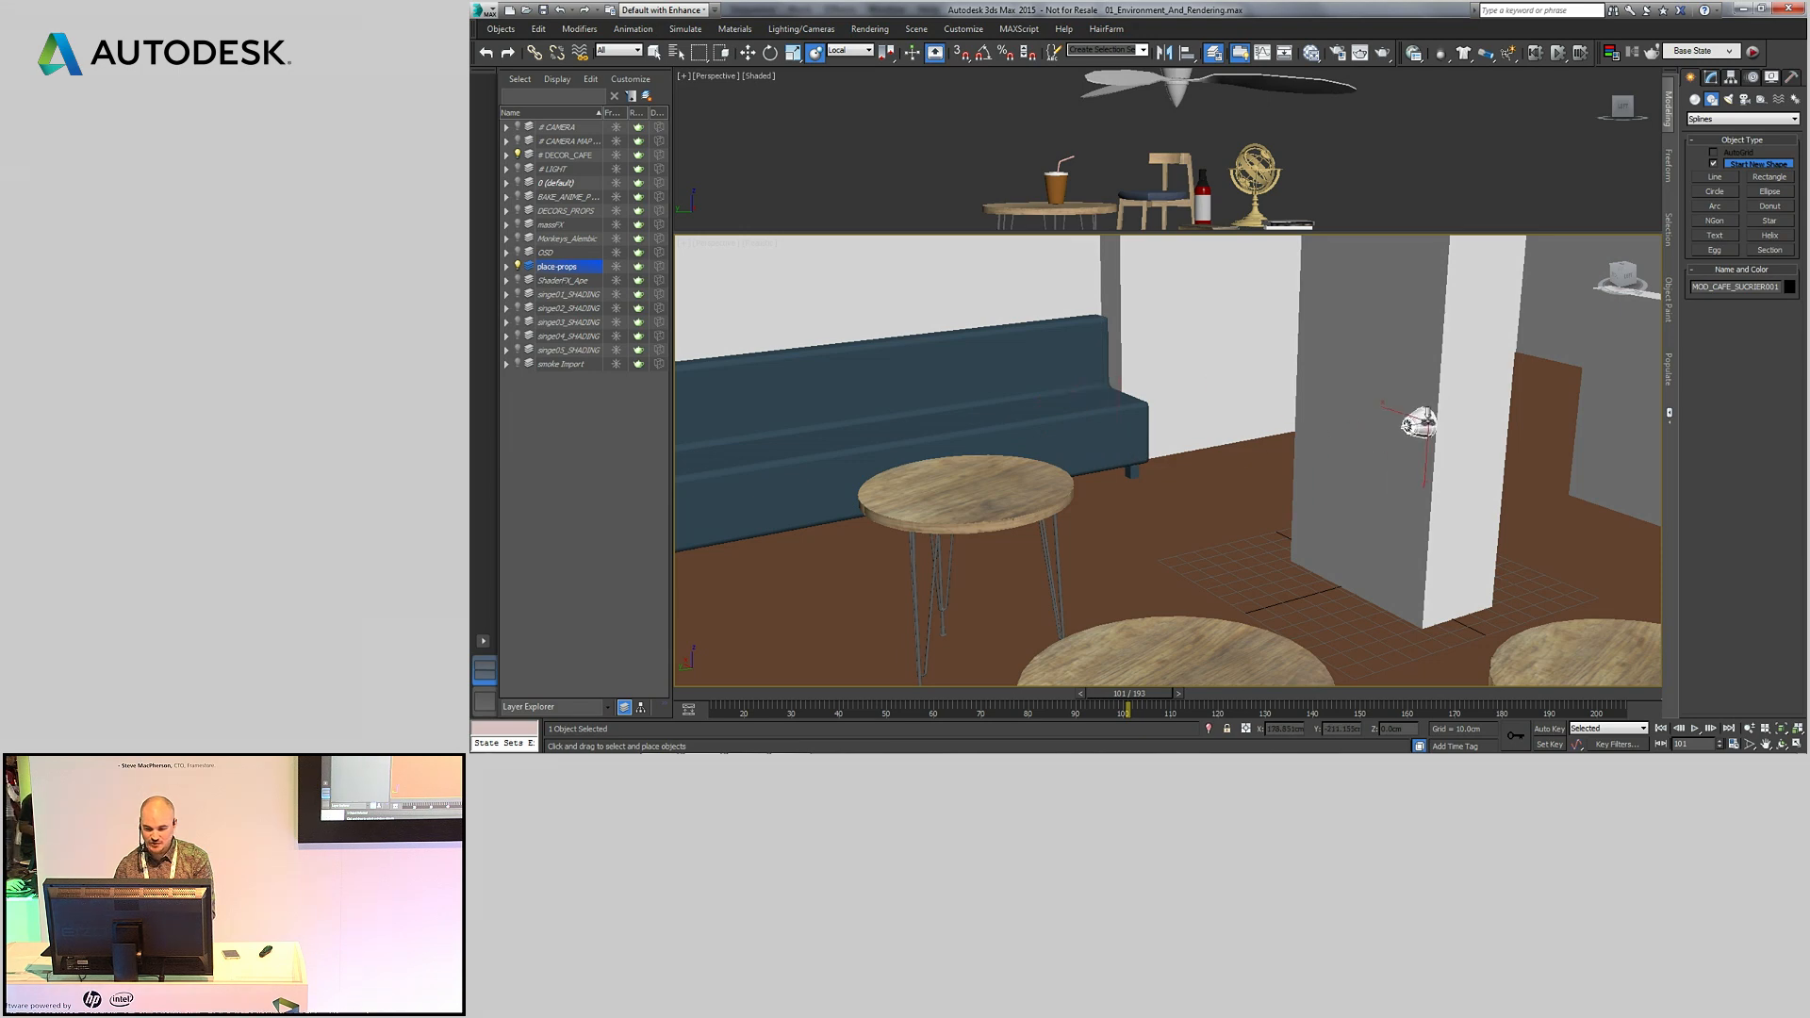
- Place a copy of the drink cup on each of the other two tables and stand the chair beside the bench table
click(1055, 187)
drag(1056, 187, 1610, 656)
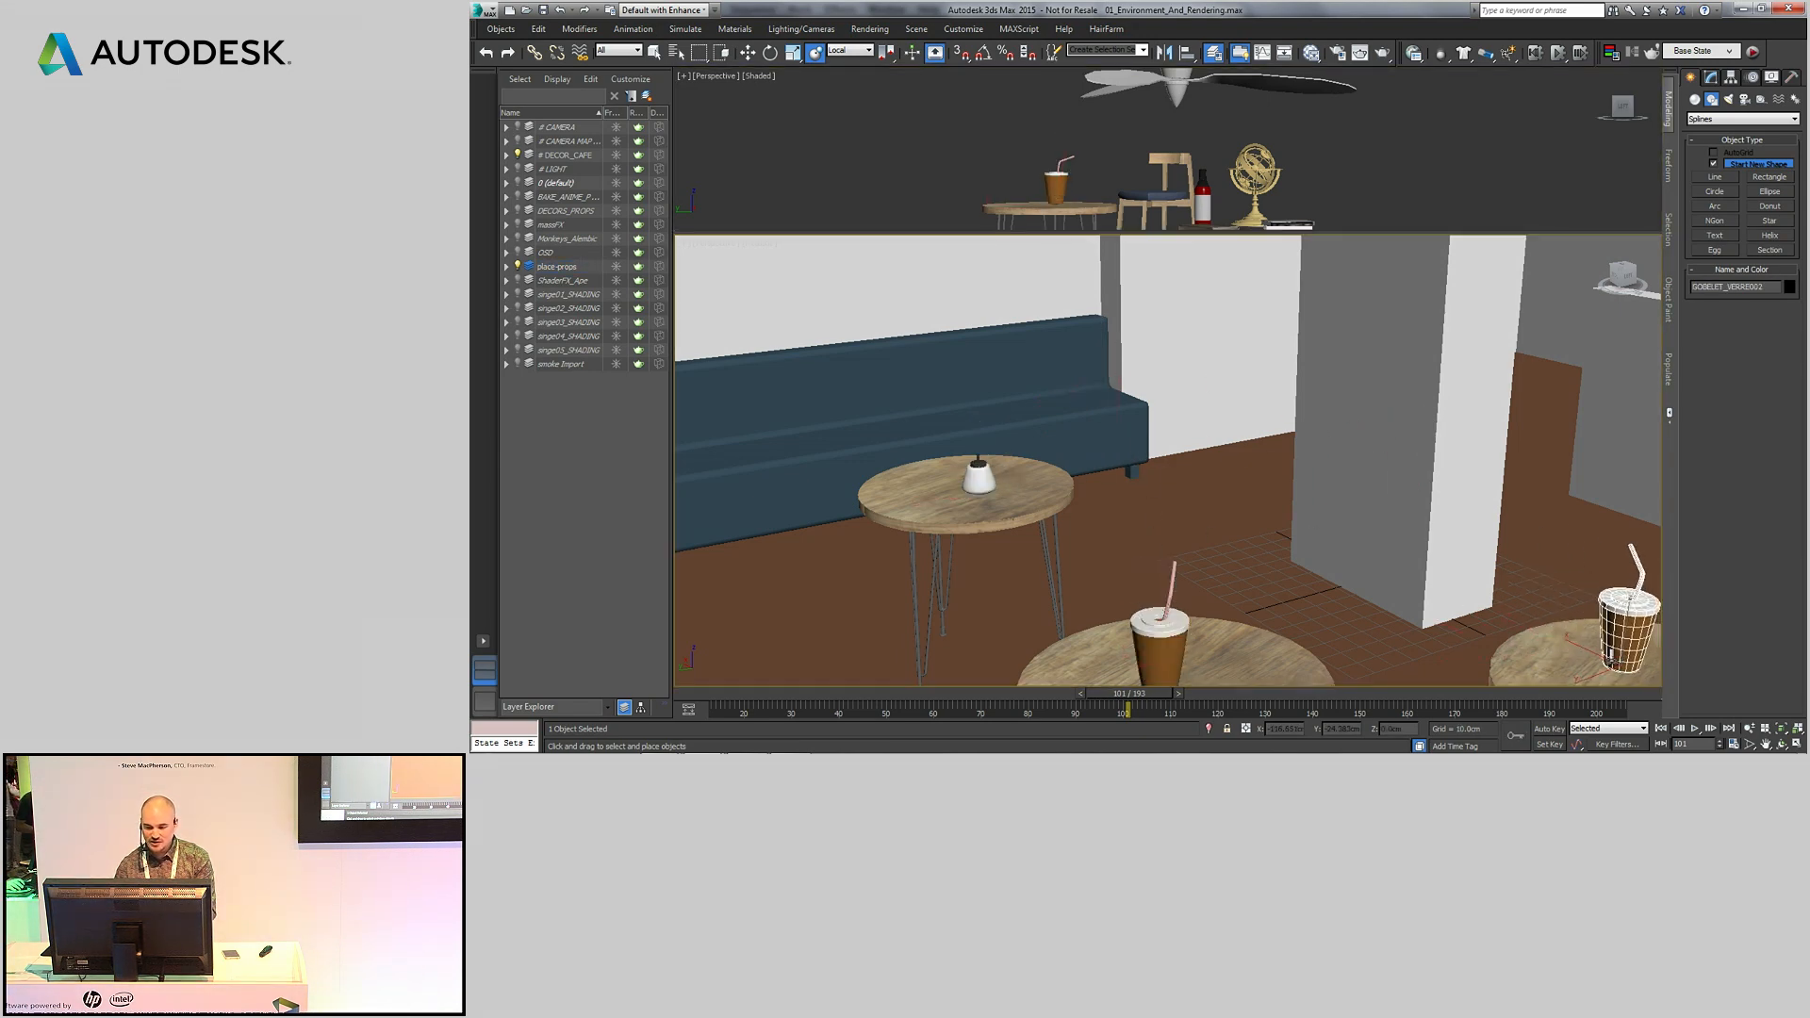
click(1166, 195)
drag(1166, 195, 1084, 514)
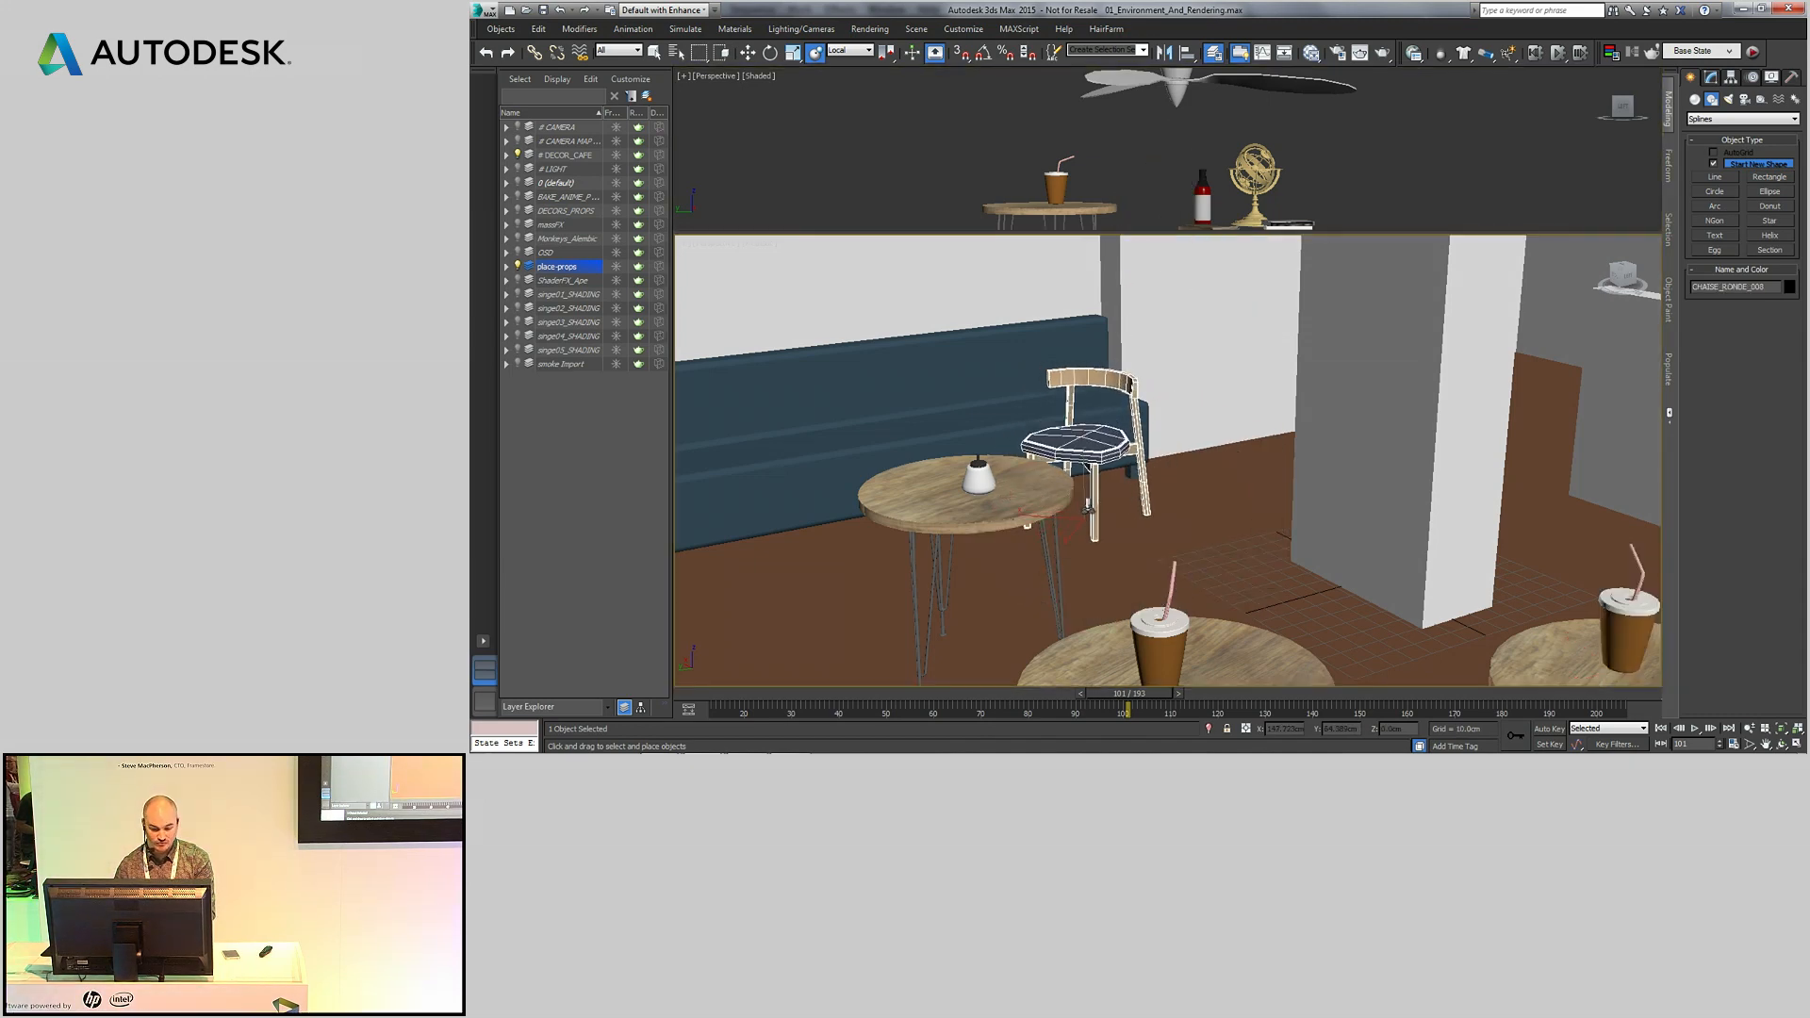
- Place three copies of the chair around the two cup tables and adjust the orientation of the chair beside the pillar-side table
scroll(1088, 506, down, 5)
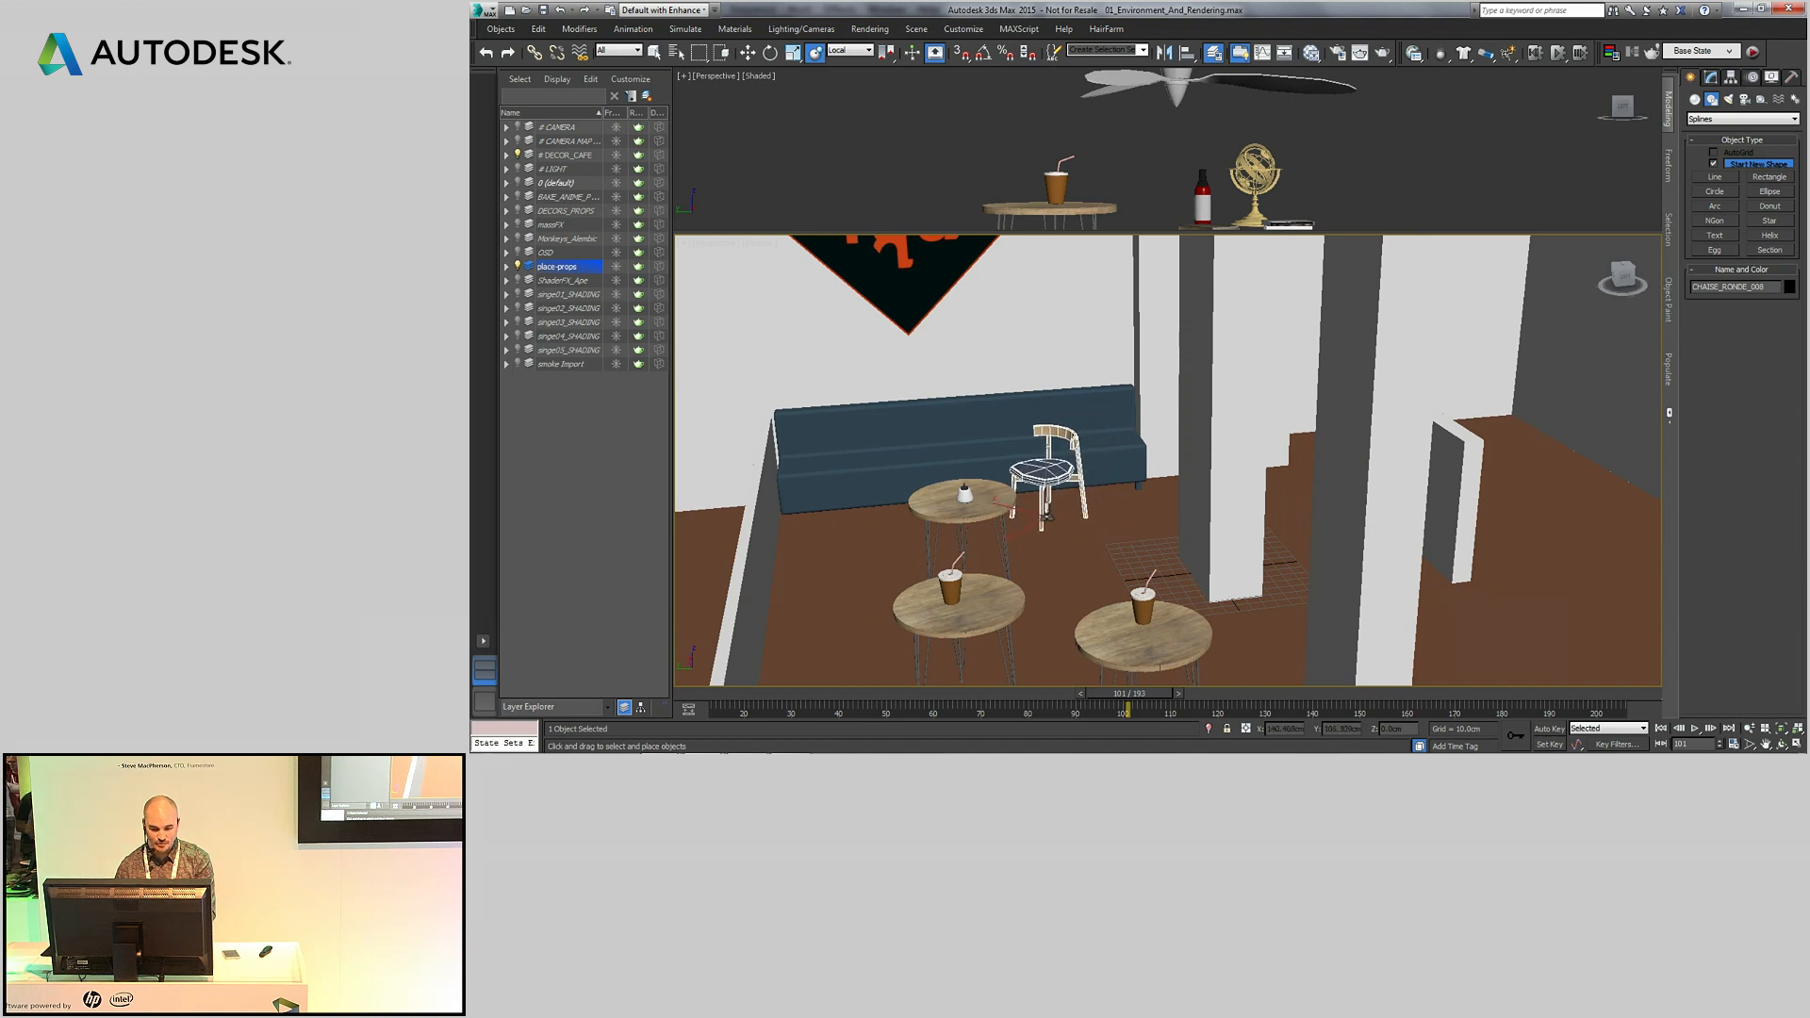
mouse_move(1047, 485)
shift+mouse_down()
mouse_move(882, 611)
mouse_move(852, 587)
shift+mouse_up()
middle_drag(852, 587, 878, 516)
mouse_move(865, 531)
shift+mouse_down()
mouse_move(1294, 668)
mouse_move(1076, 683)
mouse_move(1065, 522)
shift+mouse_up()
click(857, 546)
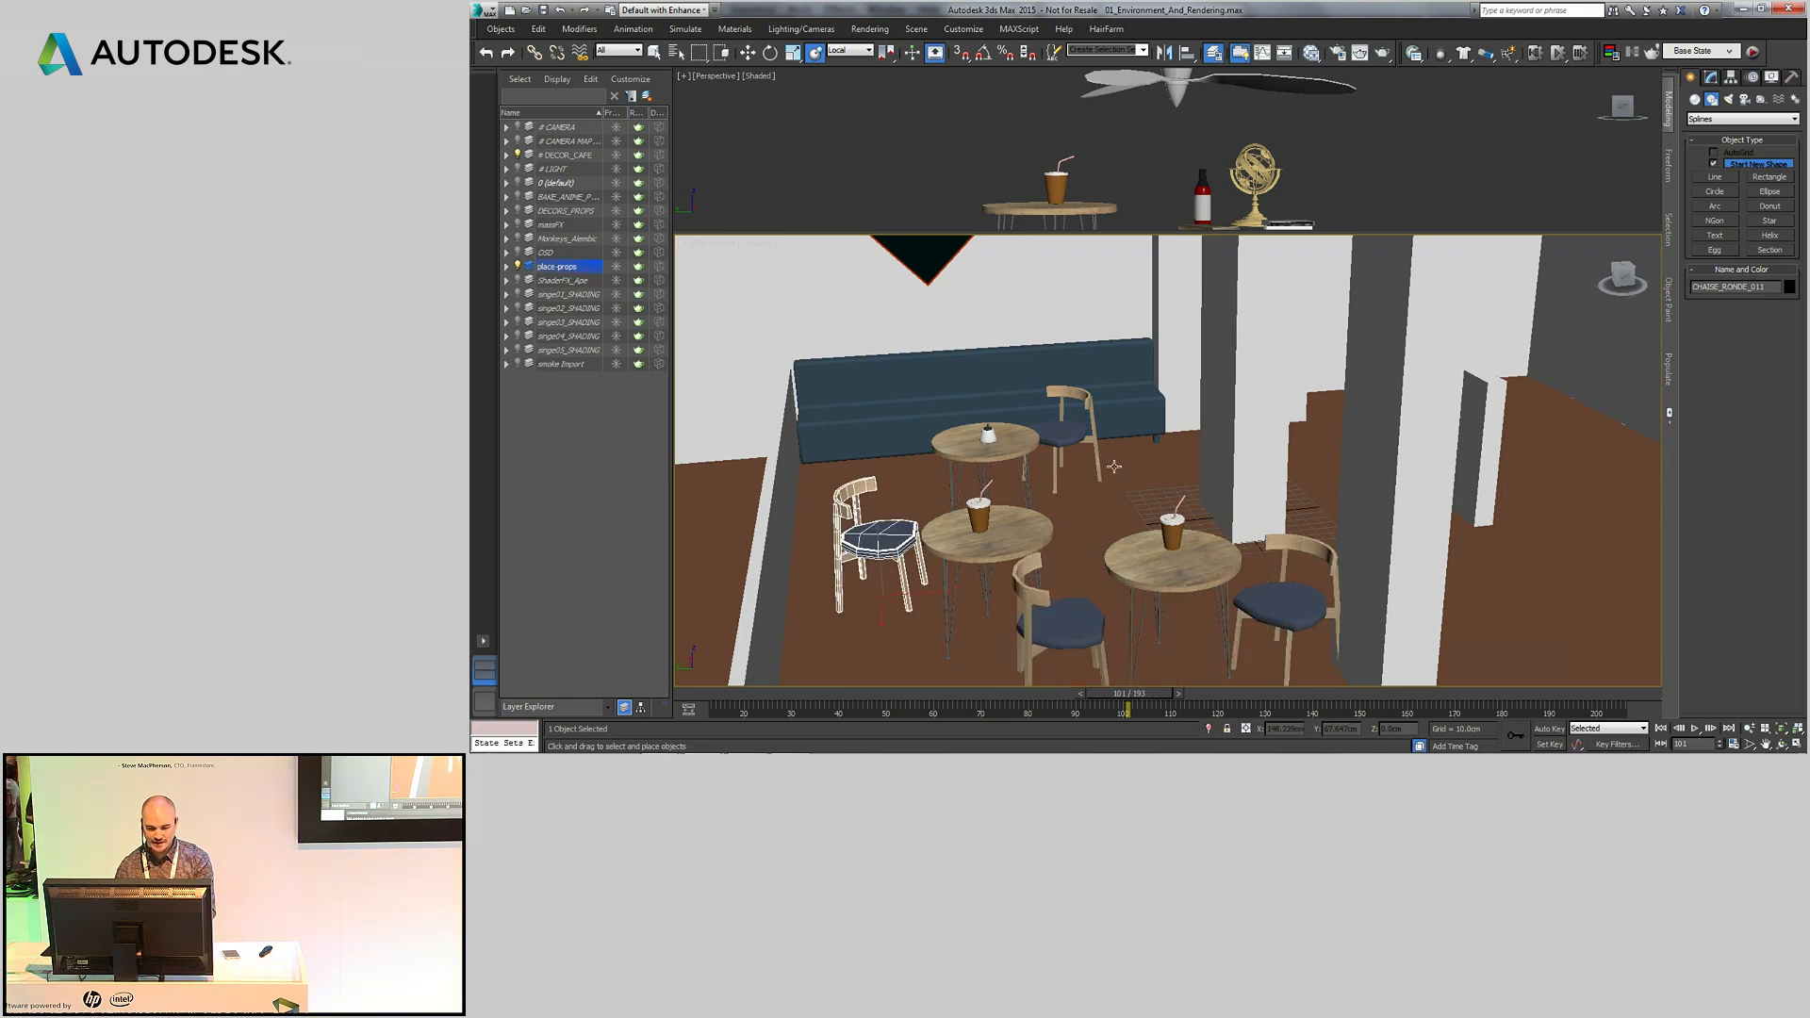
click(1070, 429)
click(1301, 621)
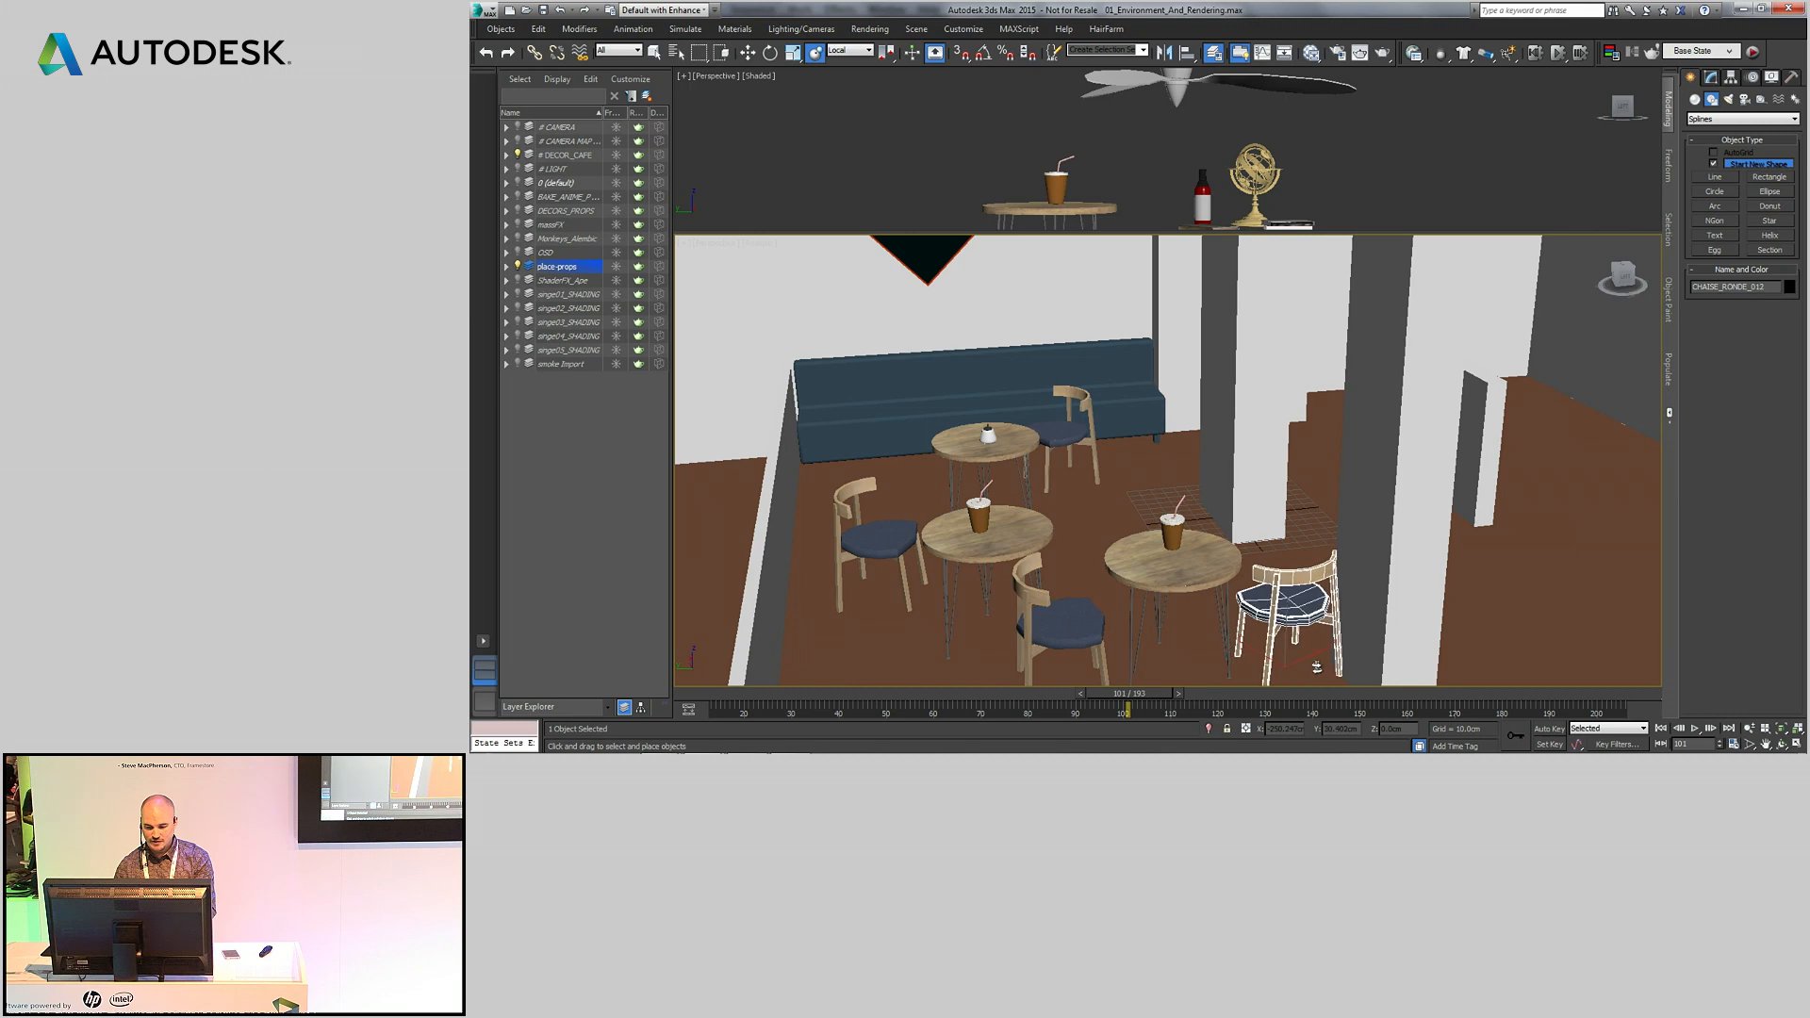
- Mount the ceiling fan from the props view onto the face of the pillar behind the tables
click(1174, 93)
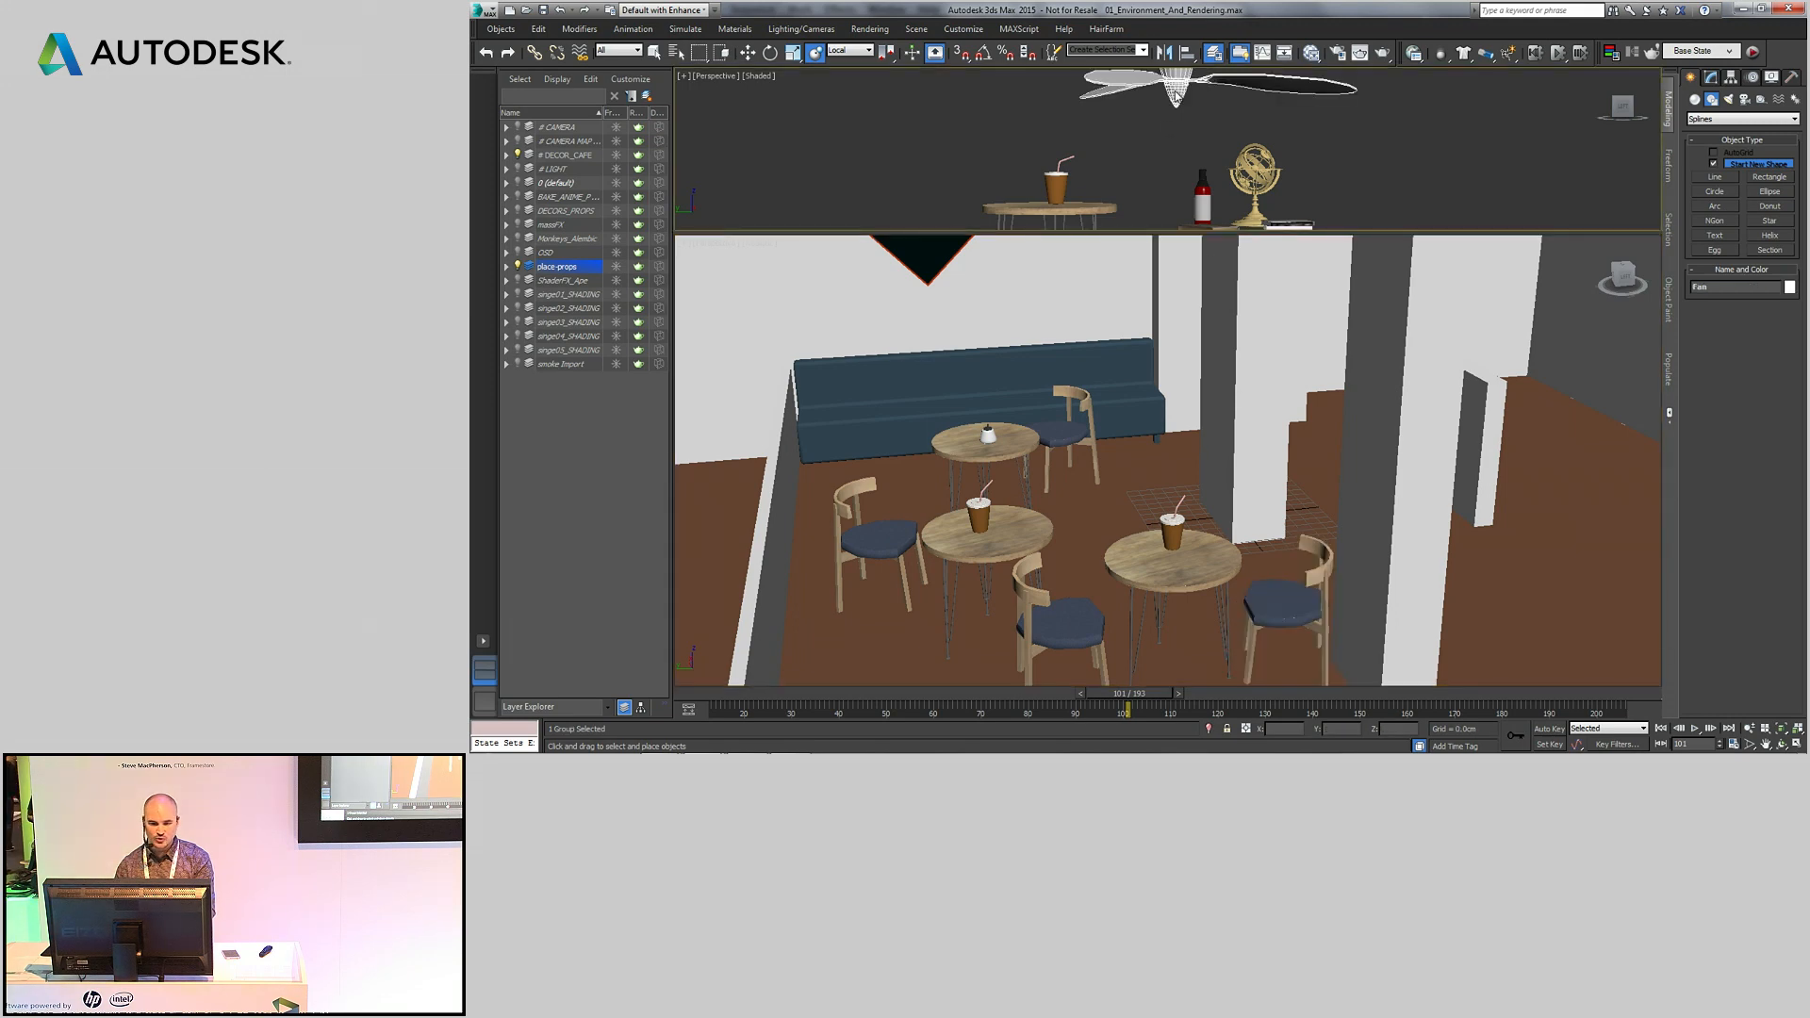
drag(1180, 94, 1213, 325)
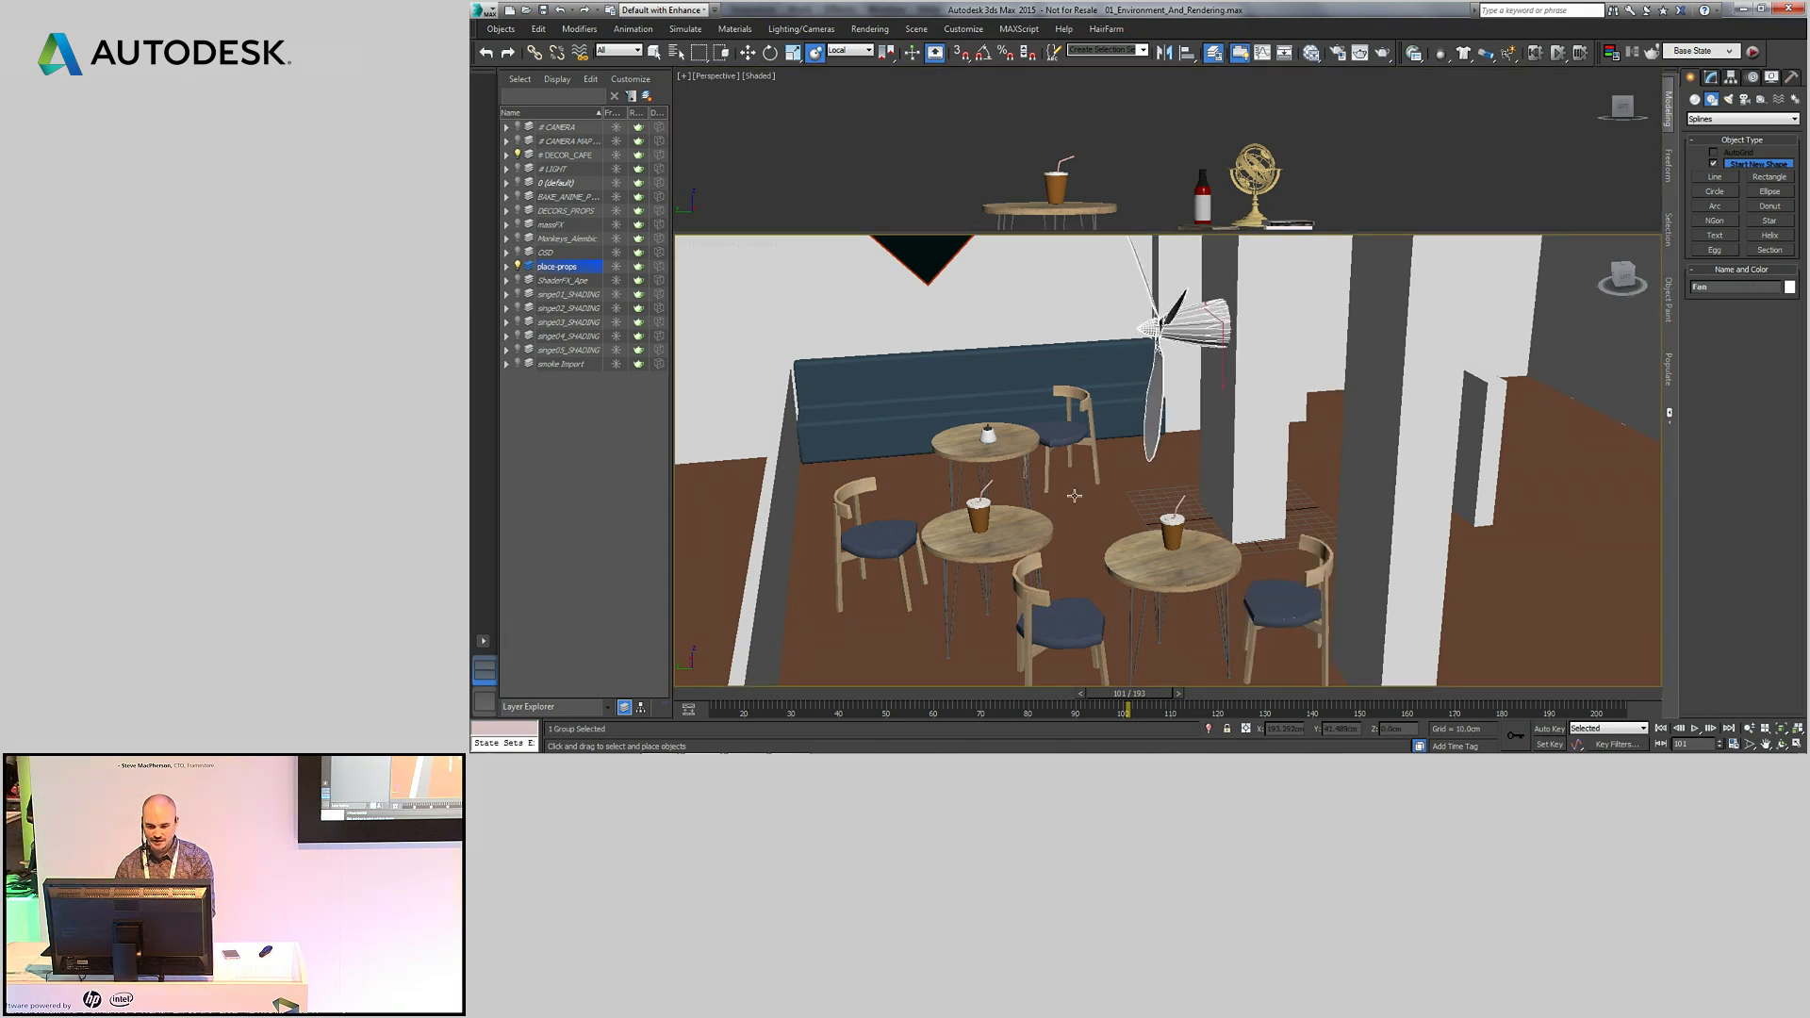
drag(741, 704, 727, 702)
alt+middle_drag(1022, 458, 1156, 432)
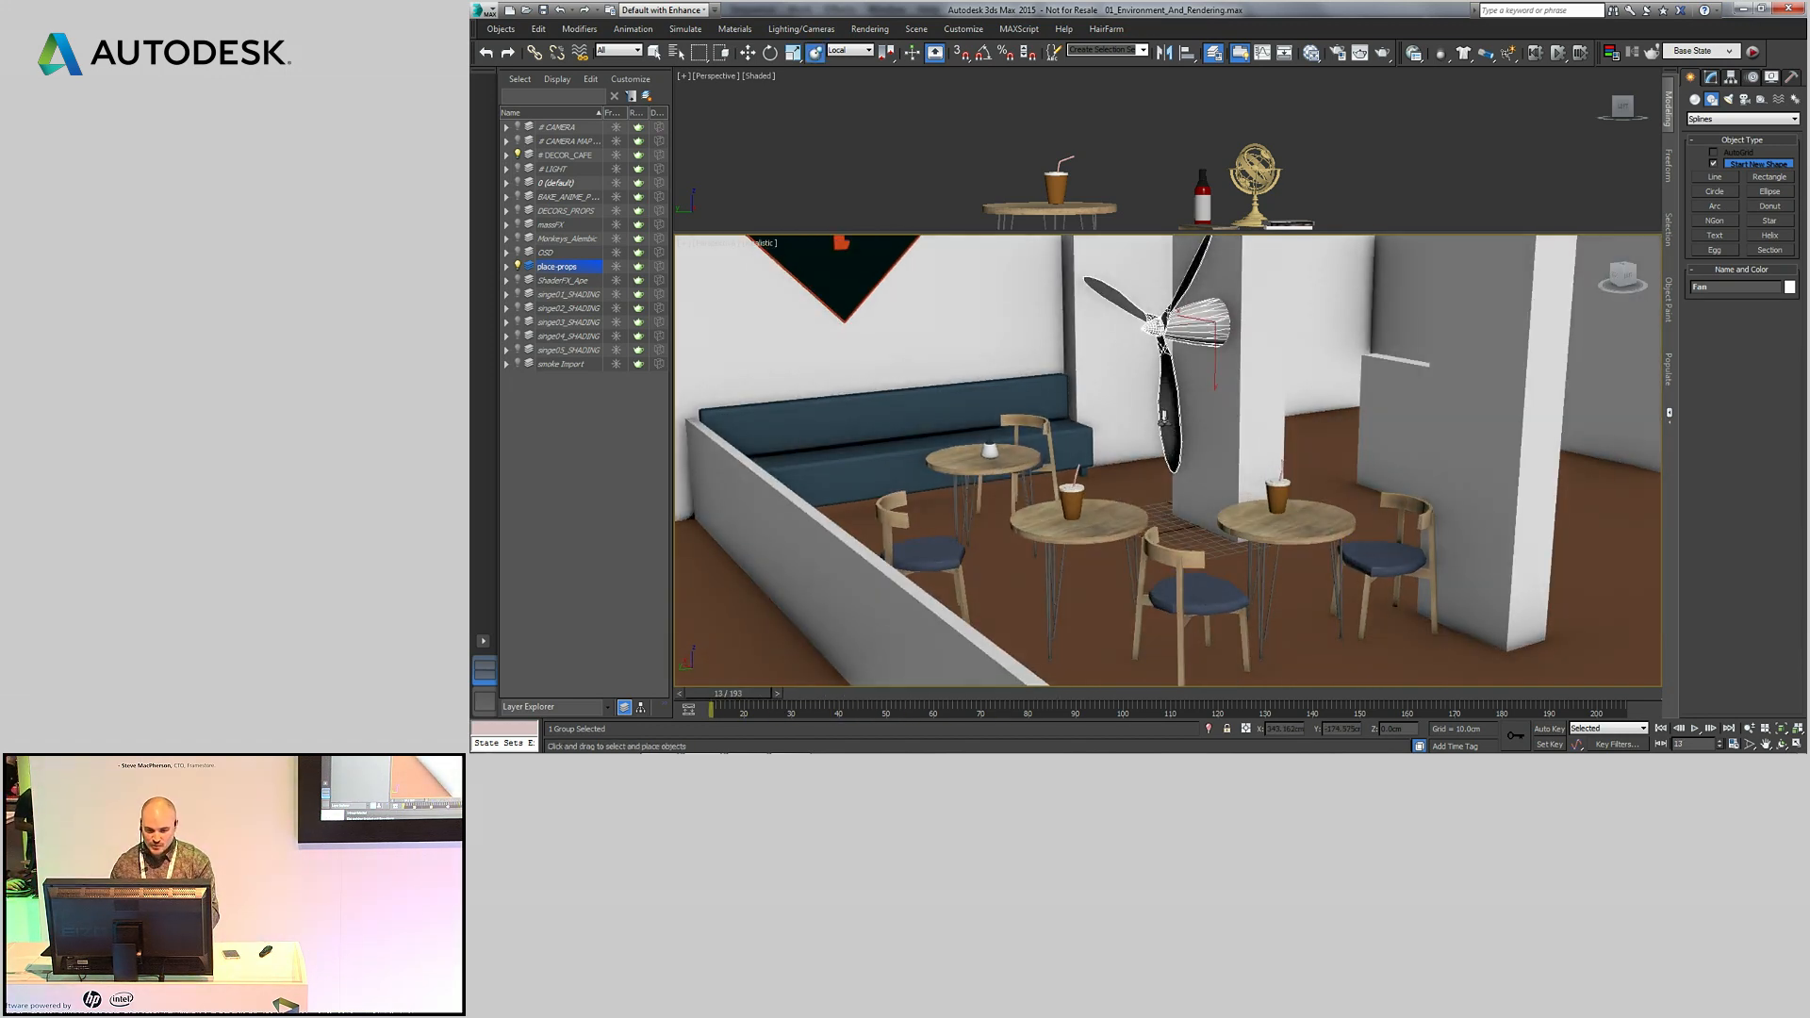
middle_drag(1171, 220, 1133, 171)
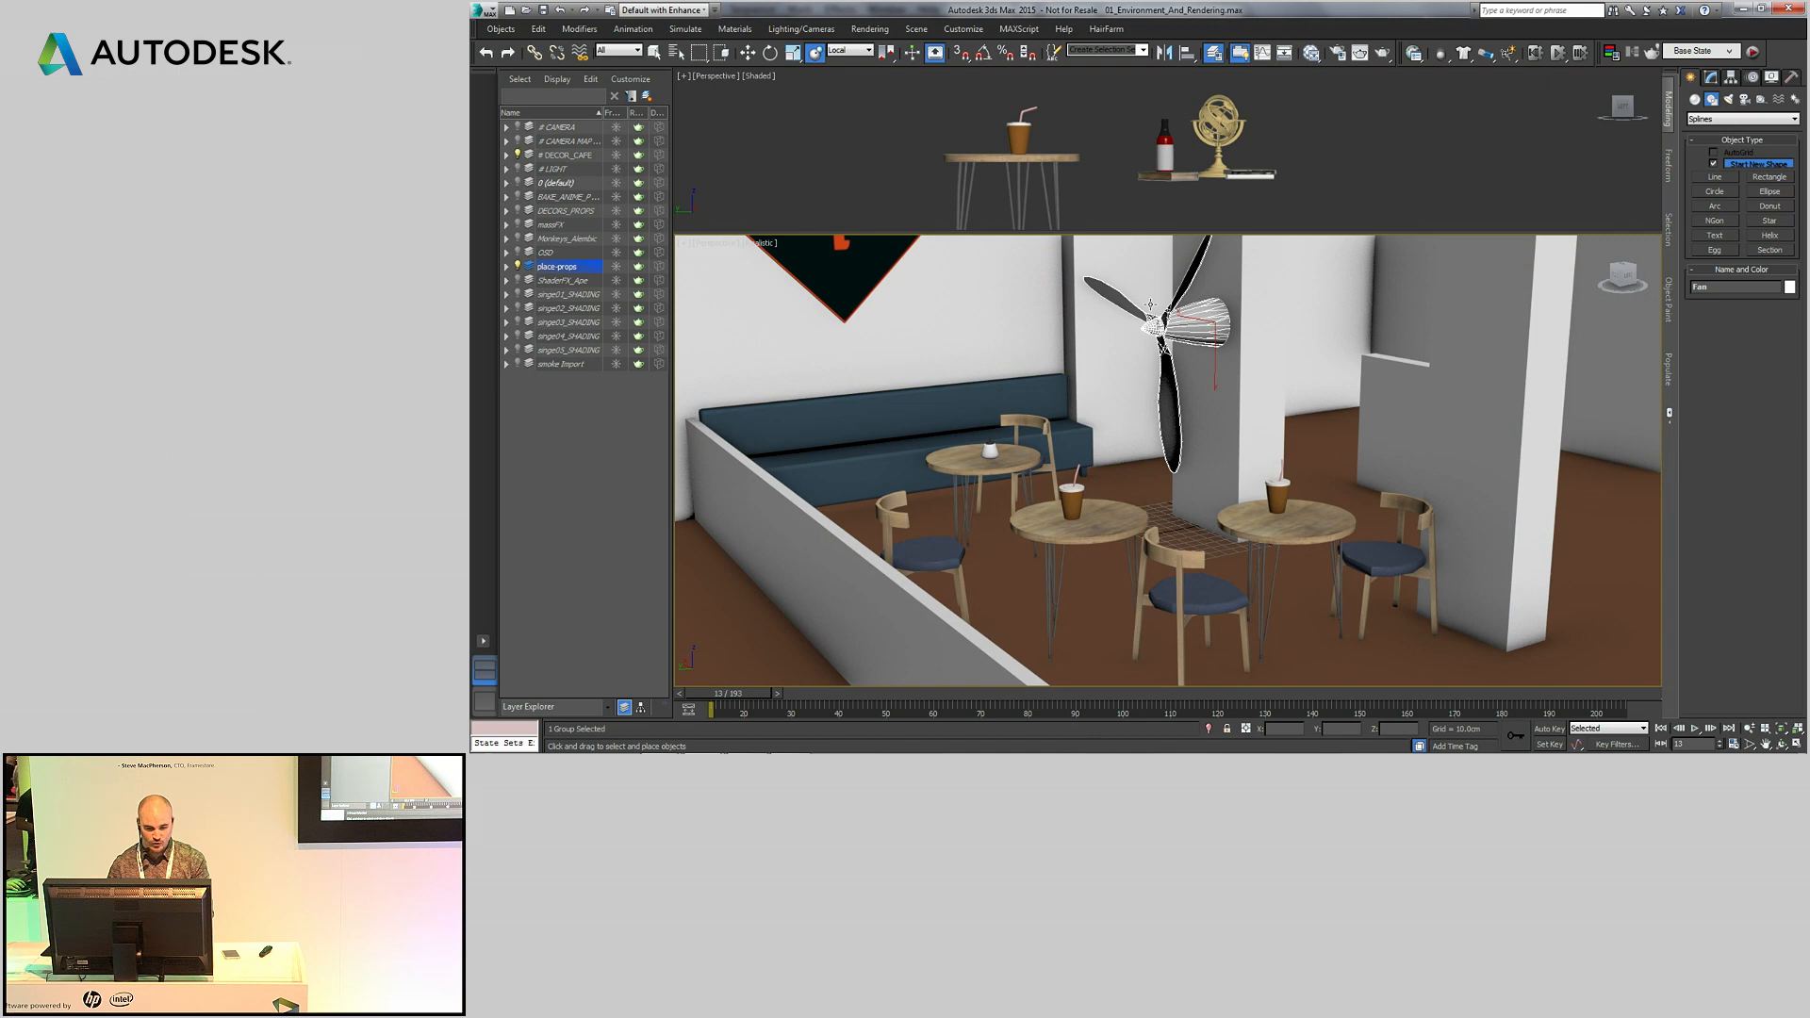
- Look through Camera01 in the room view and scrub to frame 114 to check the placed props
key(c)
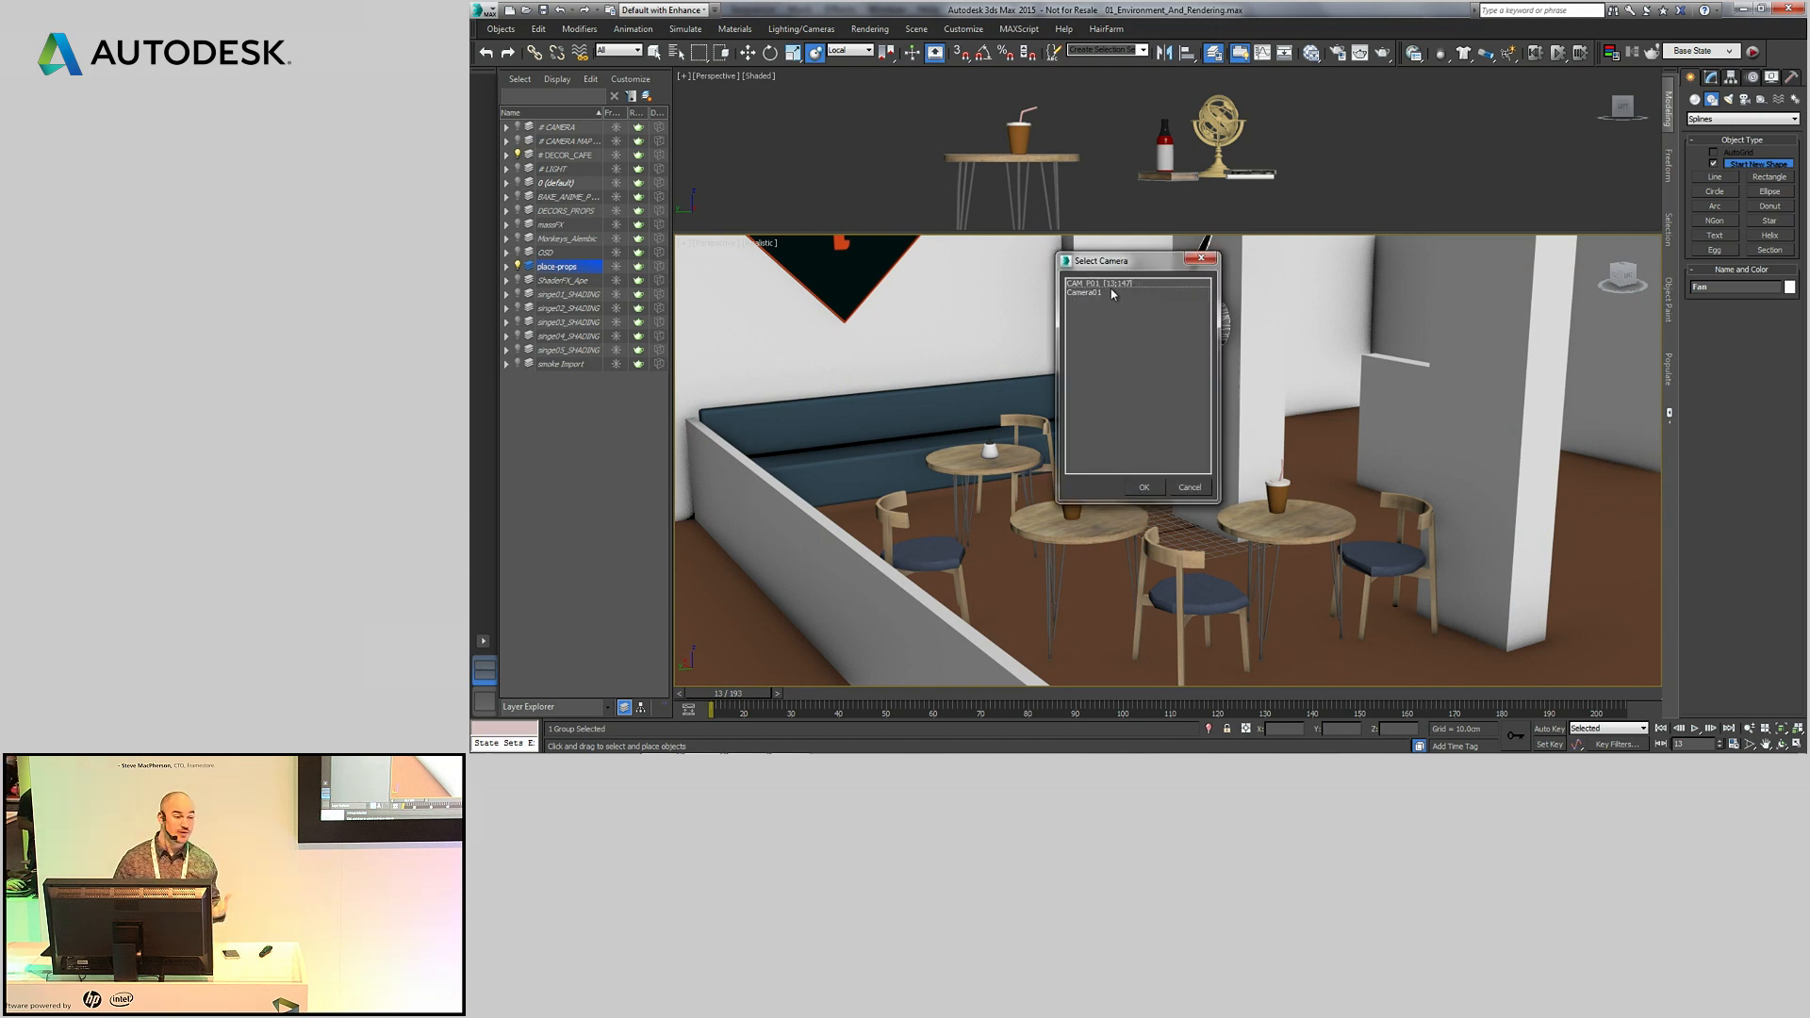
double_click(1105, 292)
right_click(1081, 309)
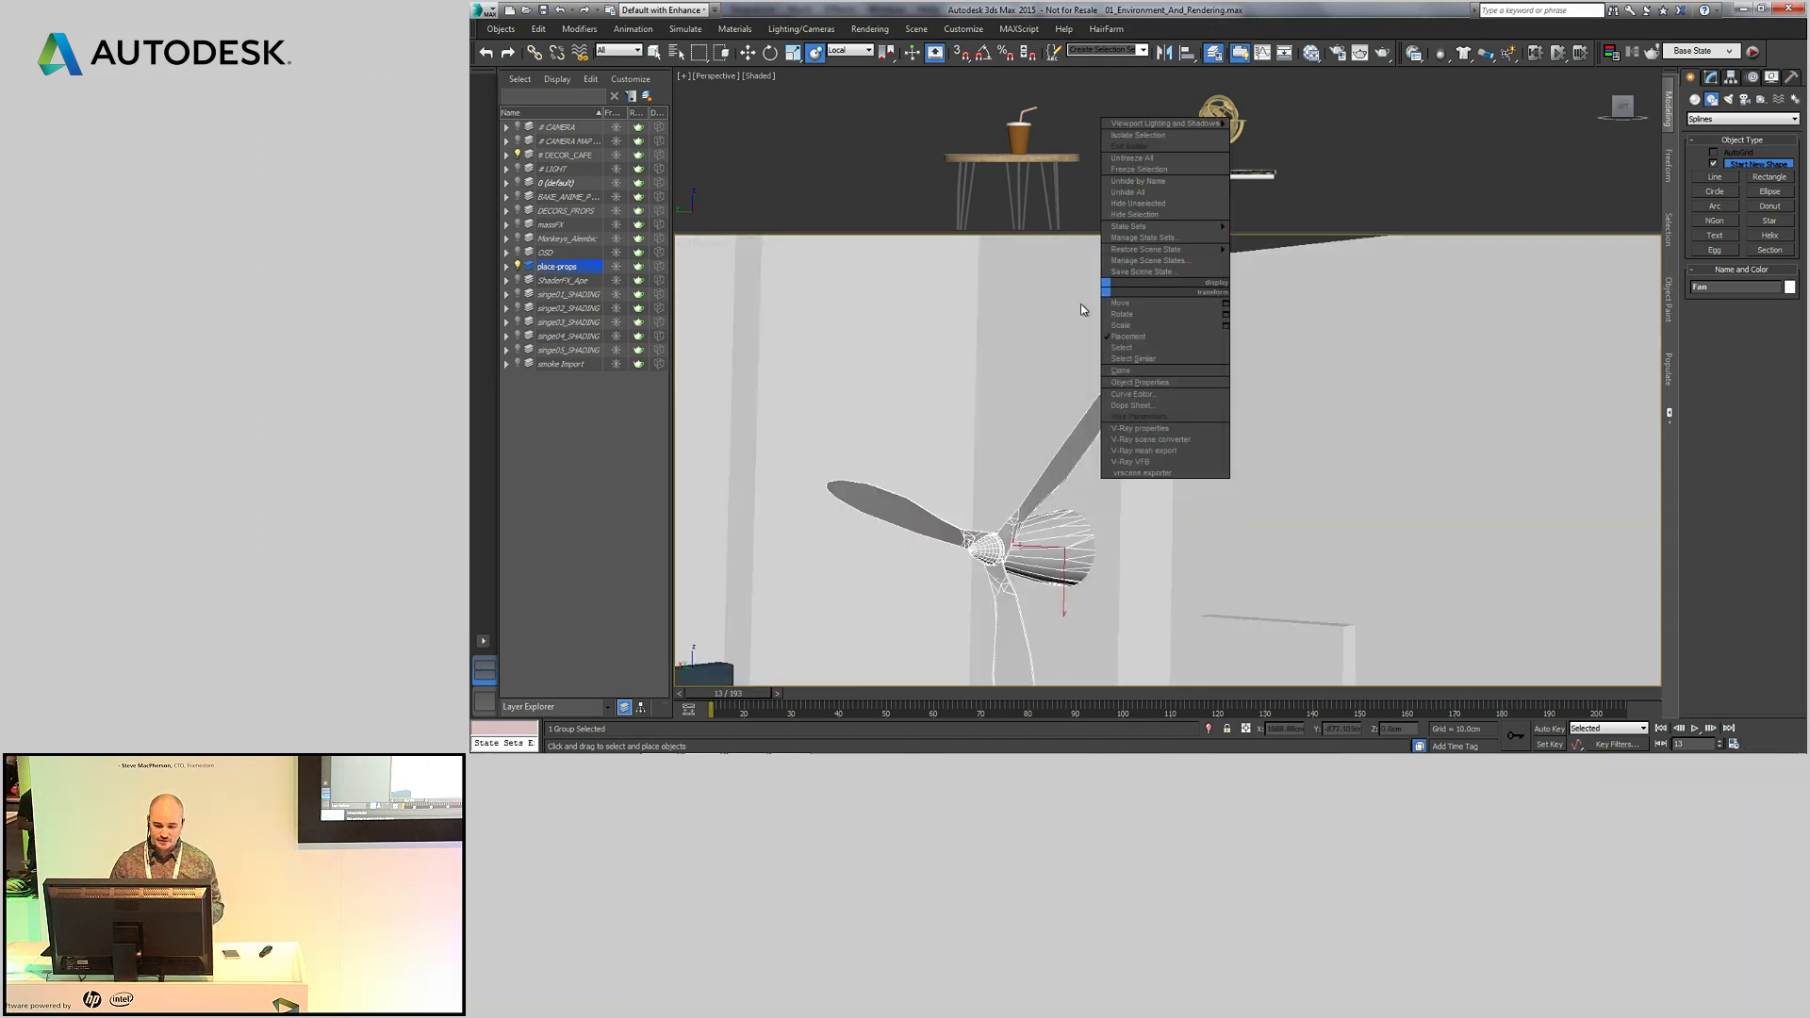
click(959, 411)
drag(763, 697, 1188, 707)
click(1009, 542)
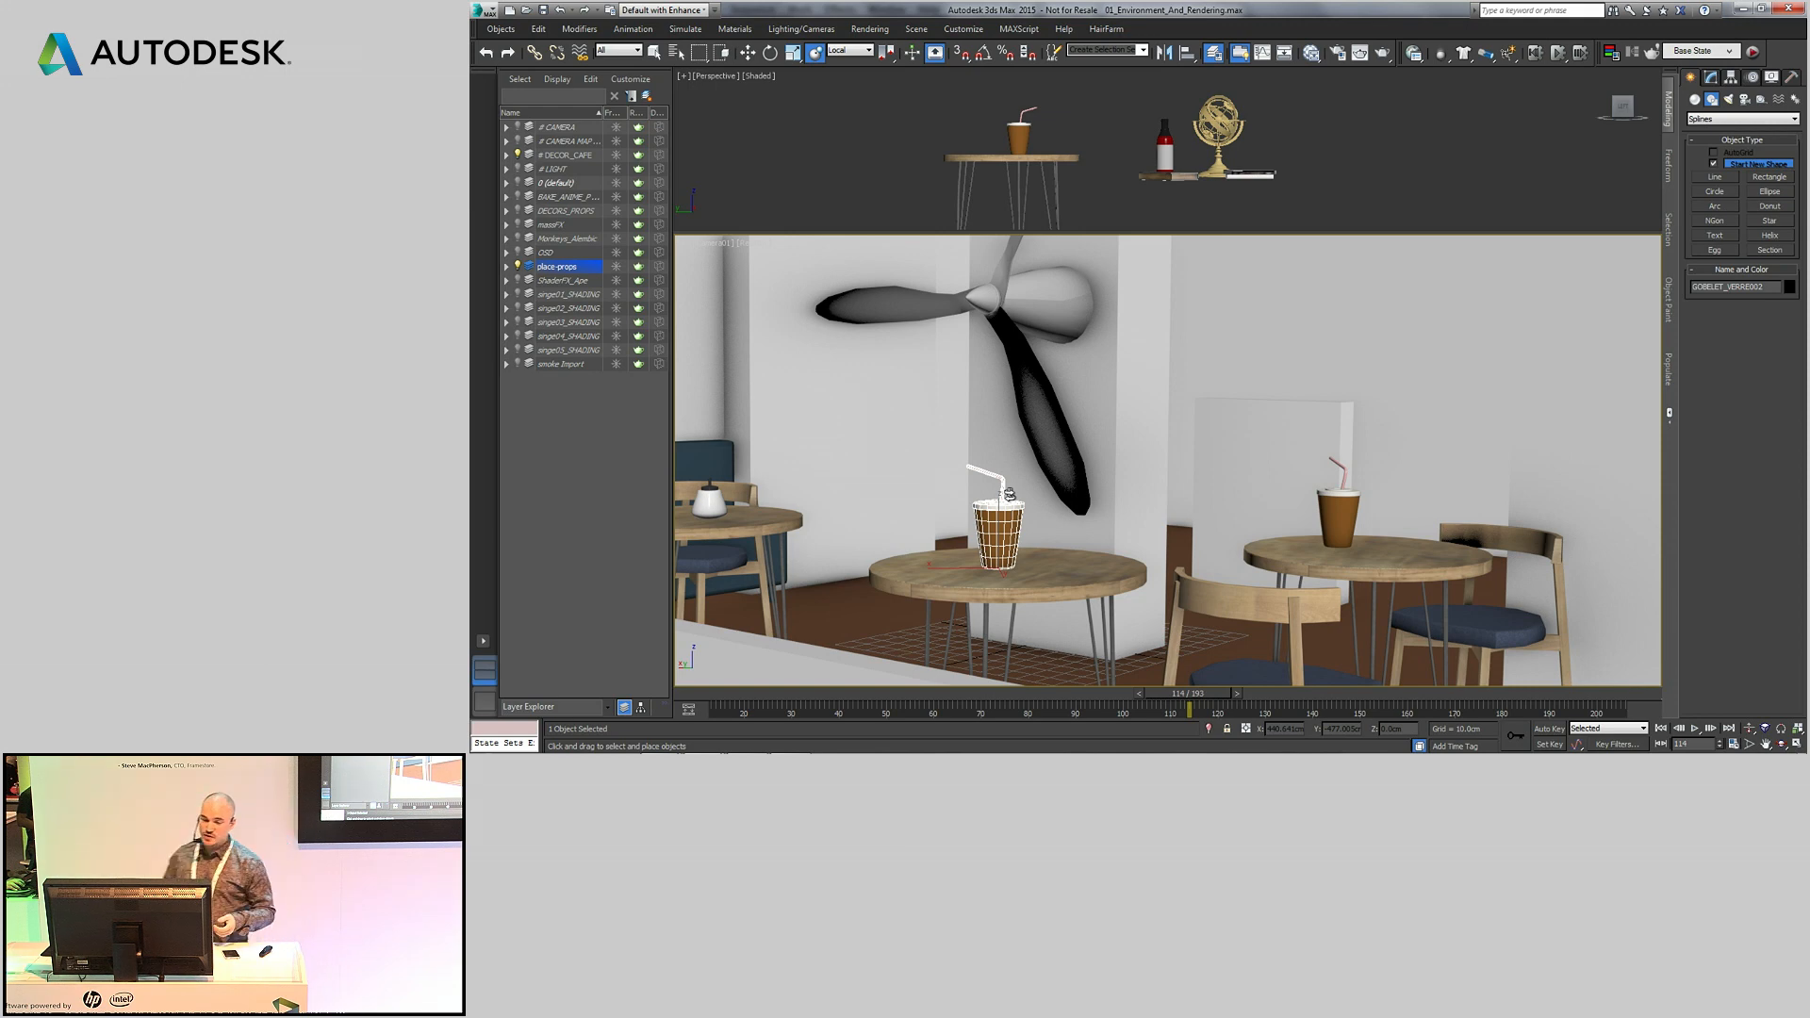
- Restore the 02_OSD scene state in a maximized view and frame the cutlery tray on the round table
key(alt+w)
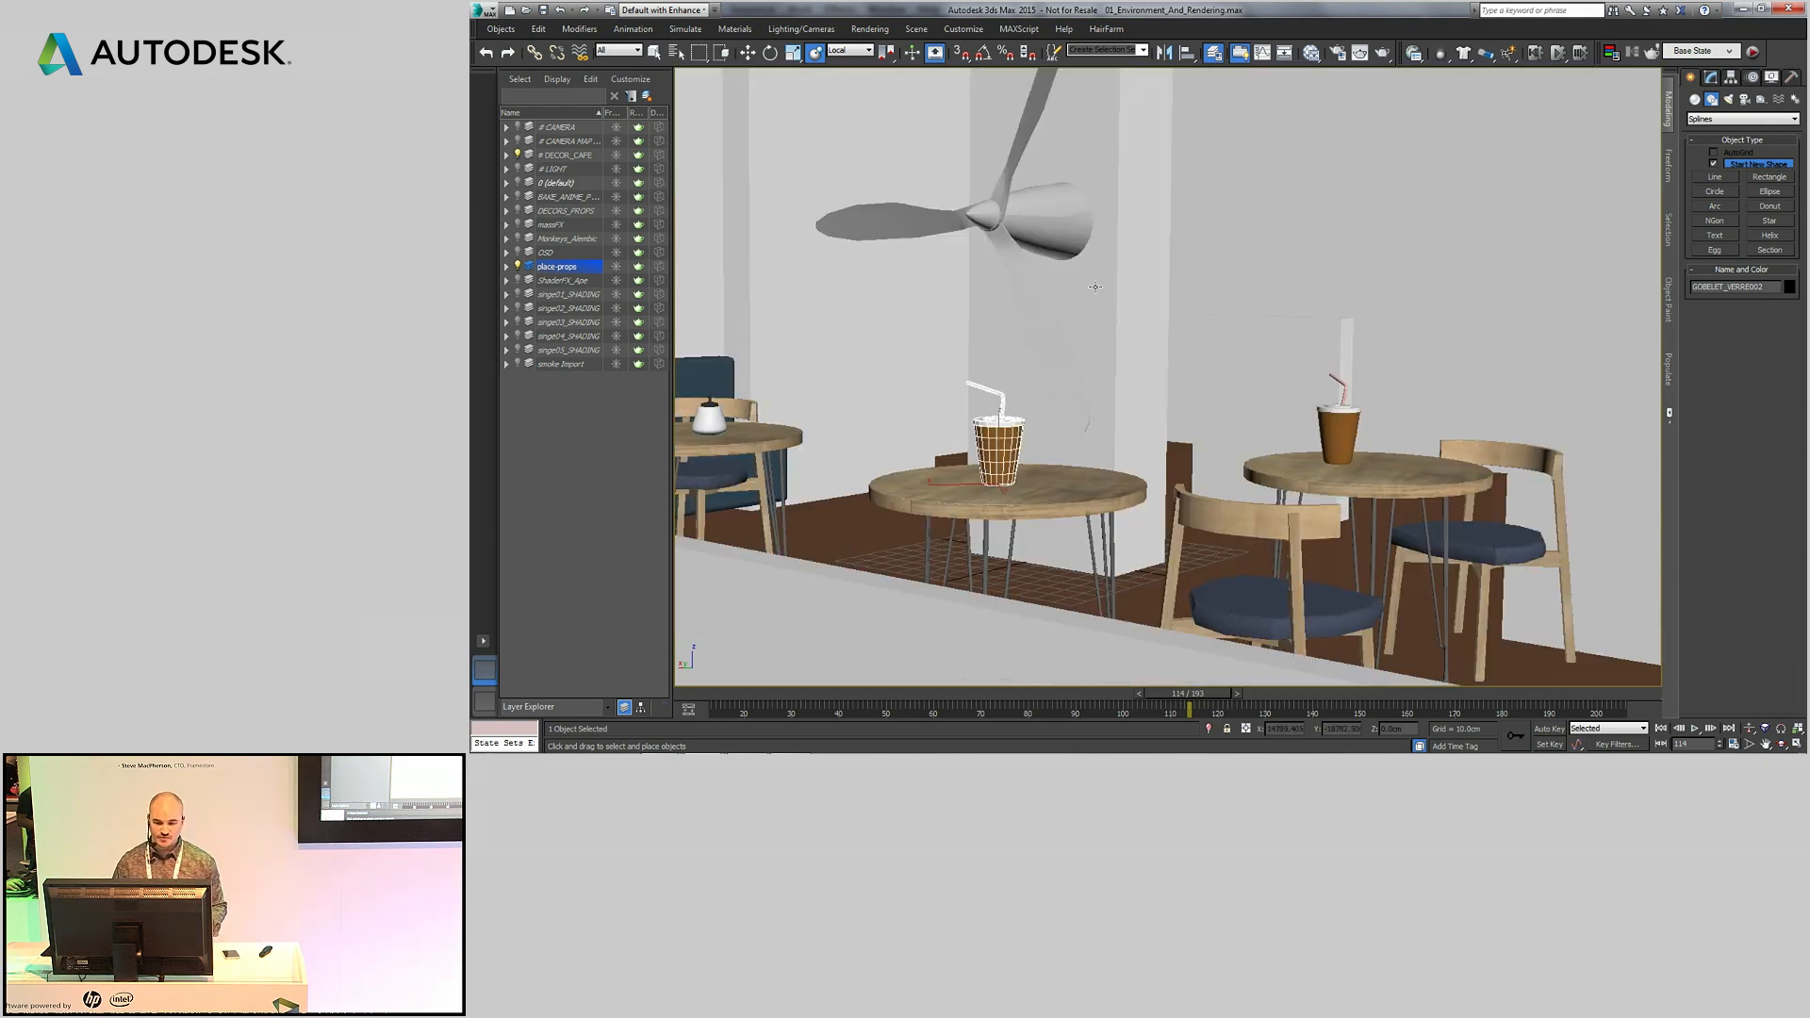
right_click(1137, 266)
mouse_move(1229, 231)
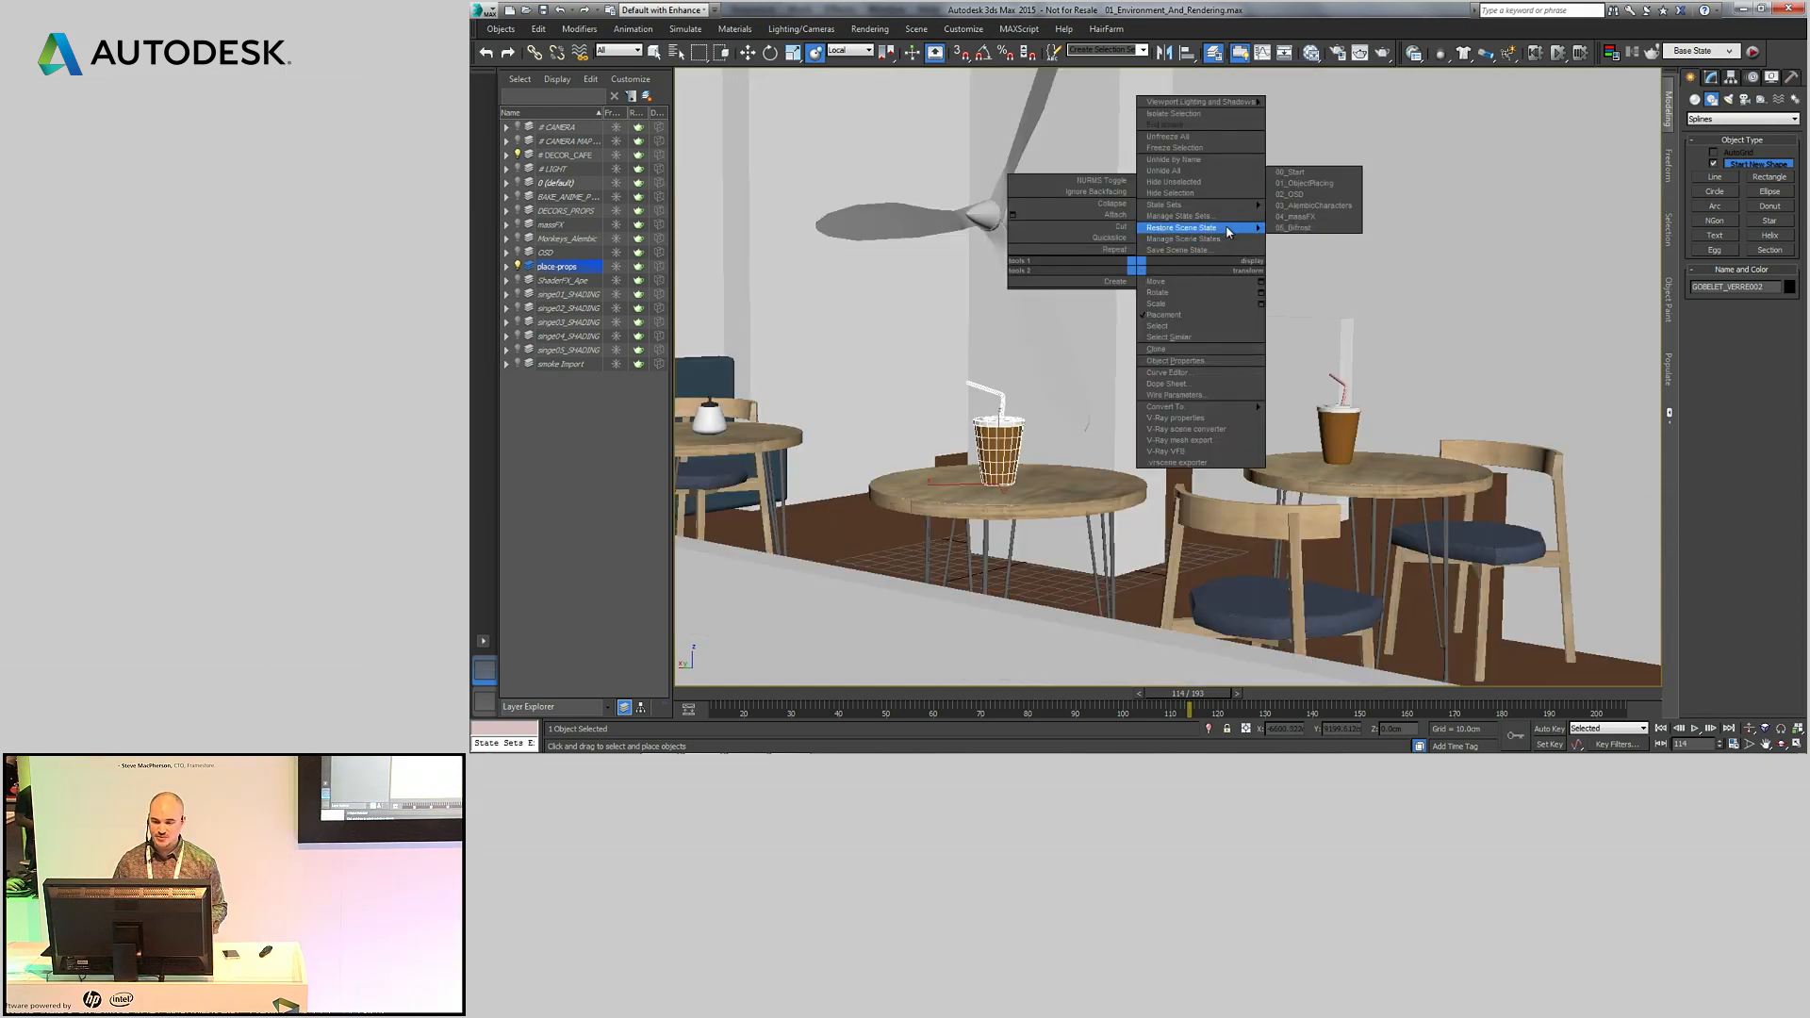
click(1330, 194)
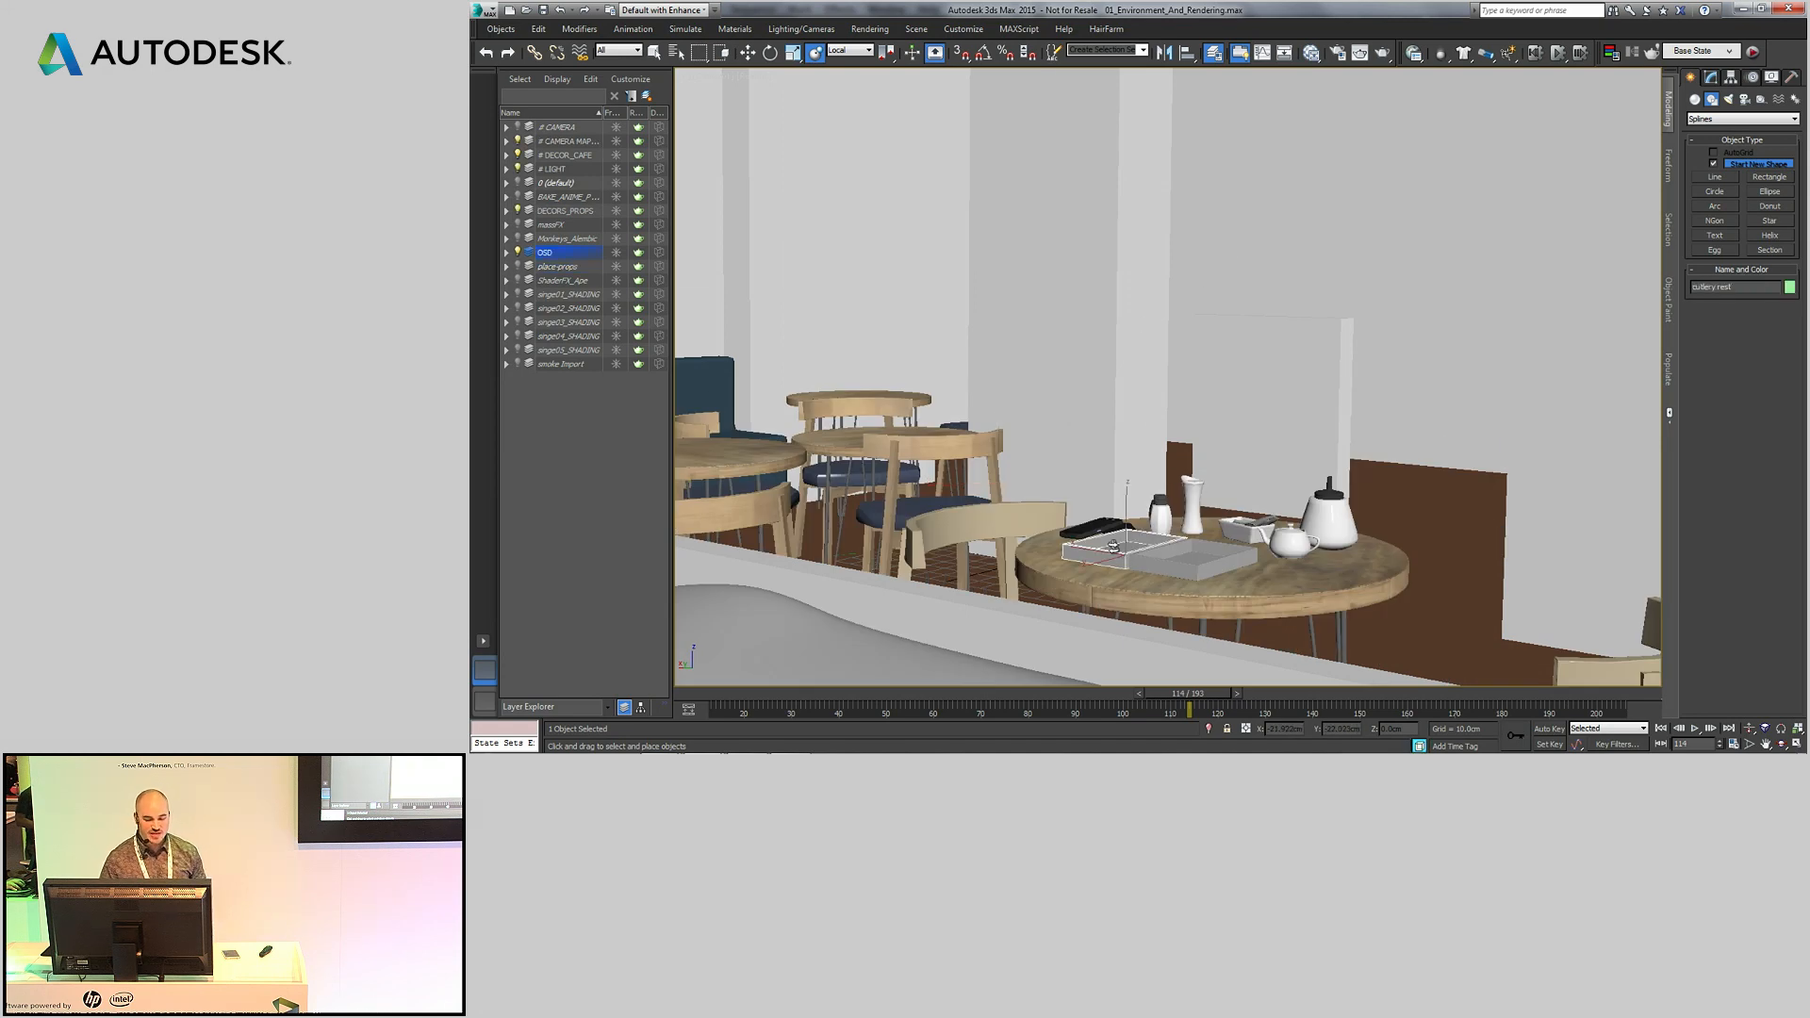
drag(754, 700, 678, 707)
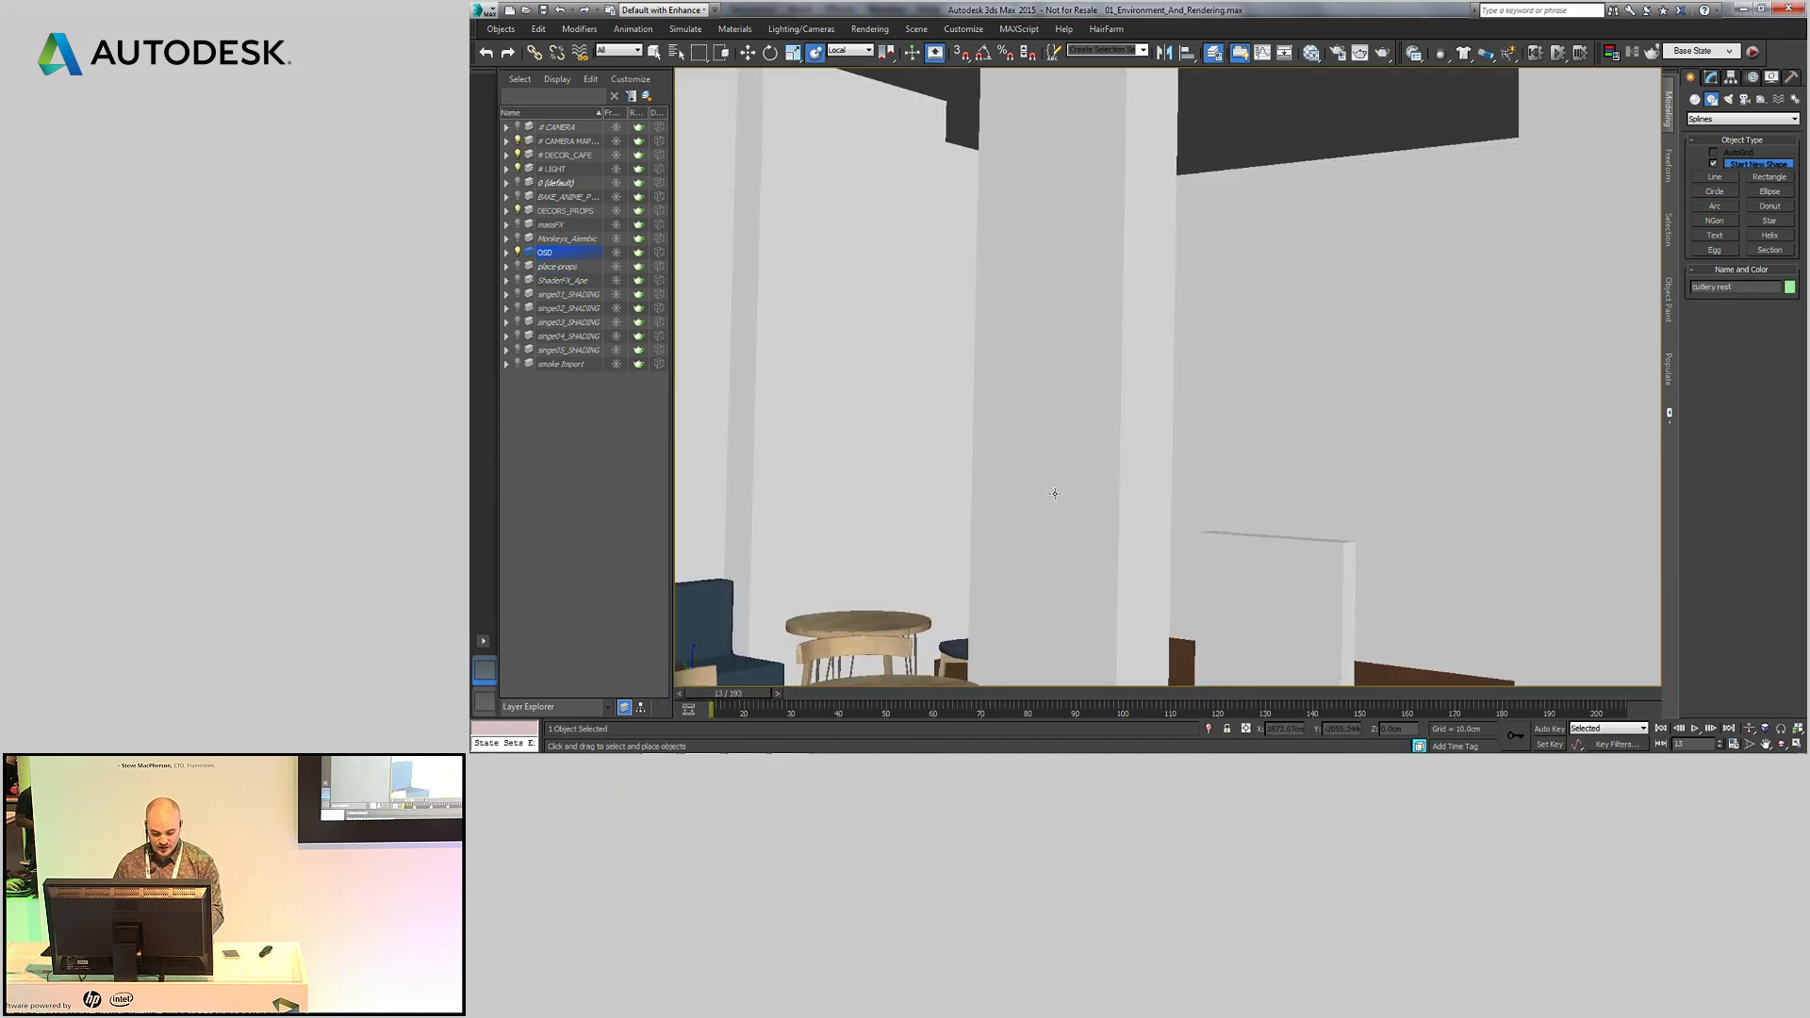
alt+middle_drag(1241, 422, 1352, 466)
key(z)
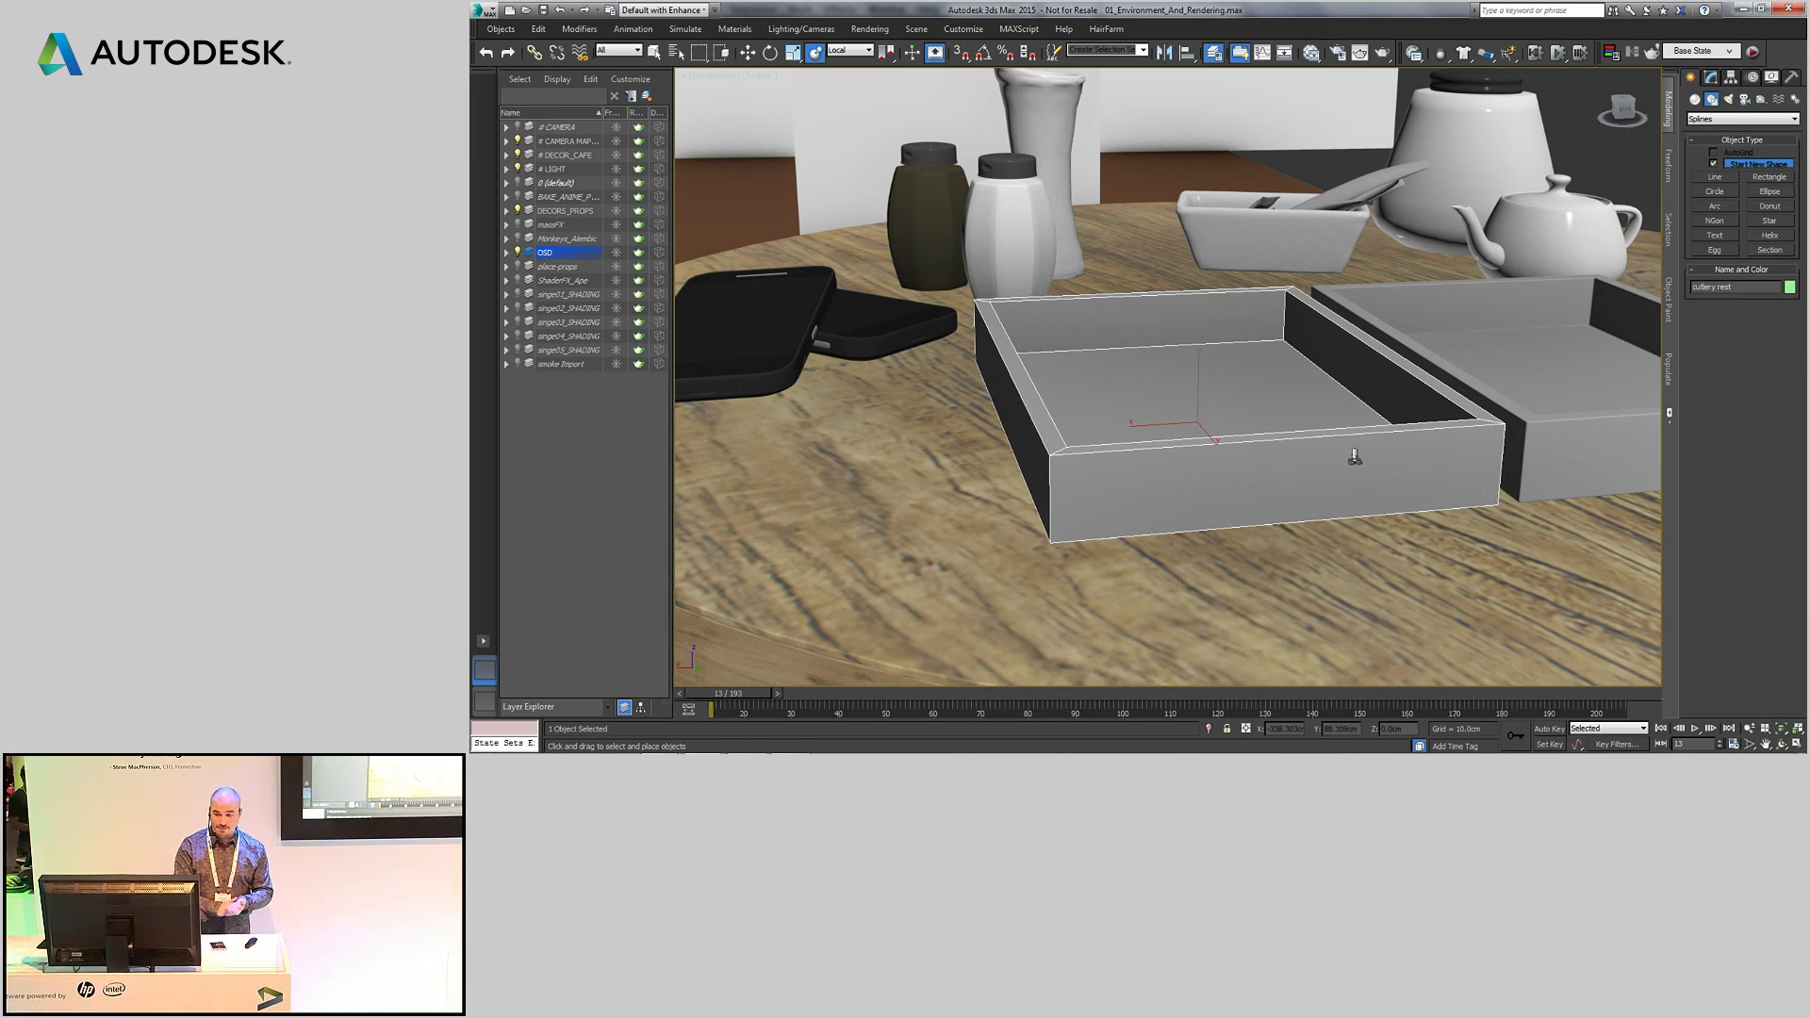
- Turn off TurboSmooth on the tray beside the cutlery tray and examine its Editable Poly edge layout
middle_drag(1258, 361, 1233, 364)
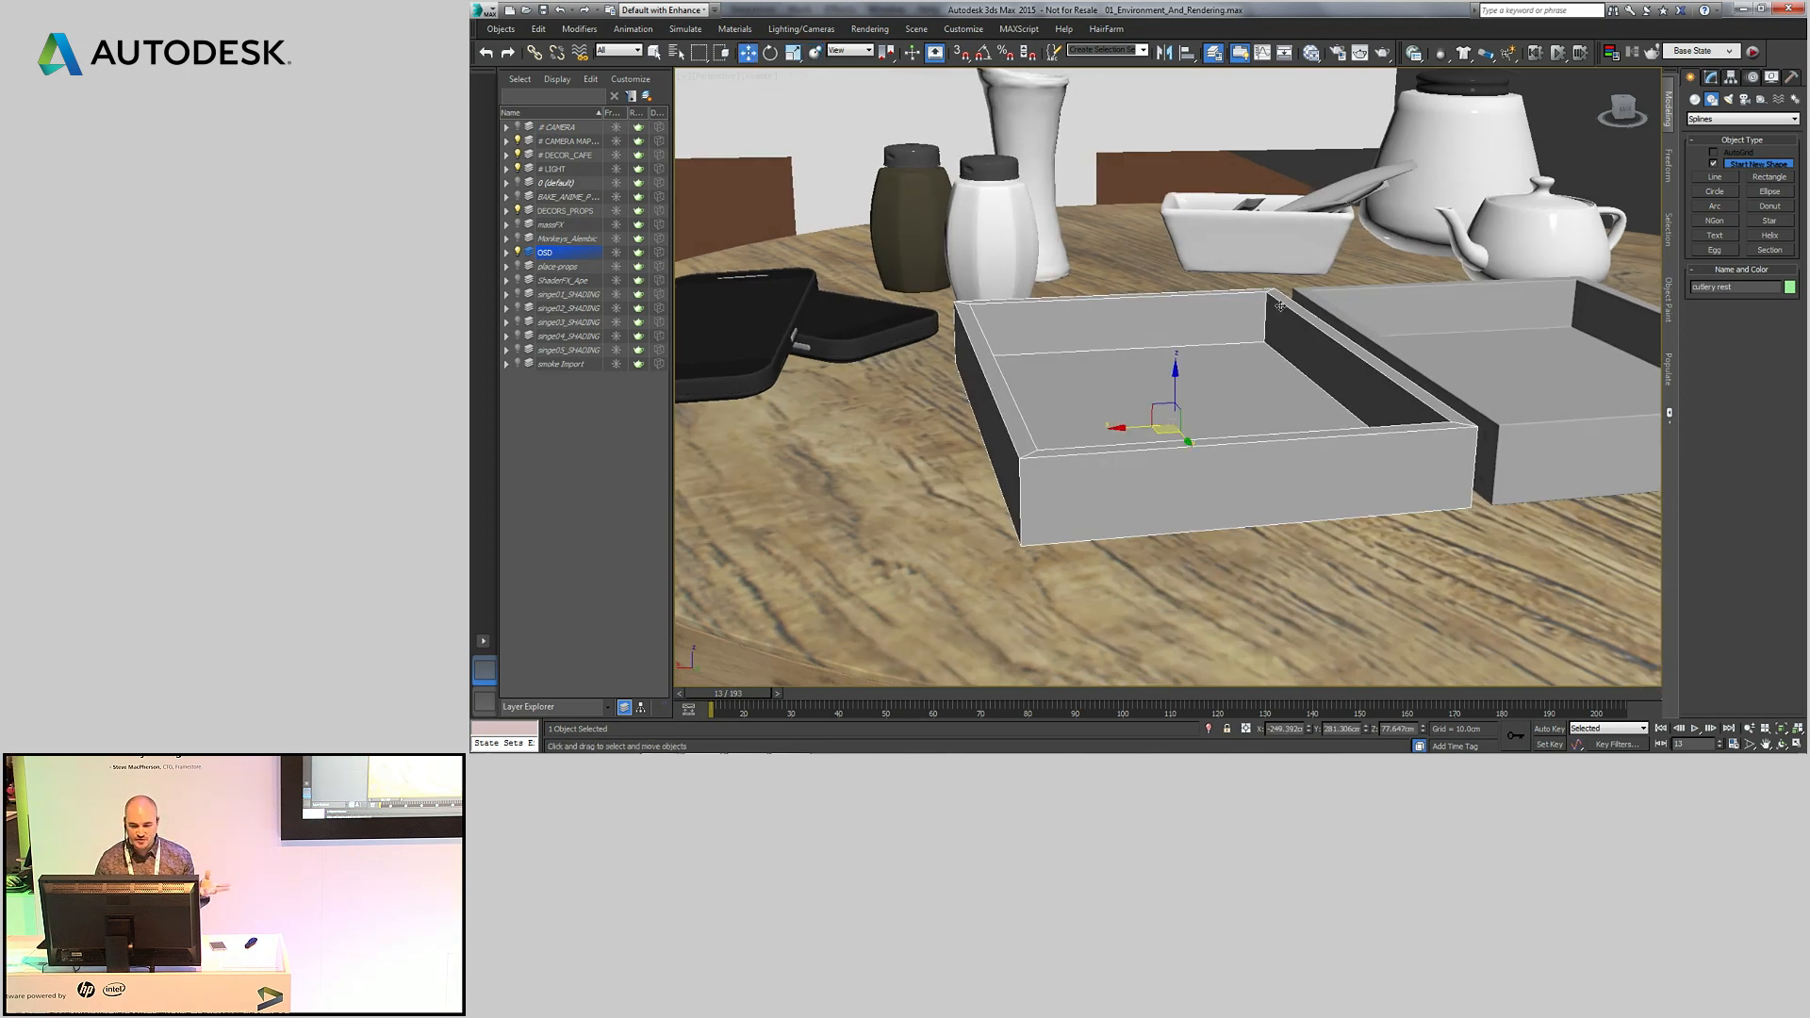
middle_drag(1484, 309, 1444, 309)
scroll(1054, 427, up, 3)
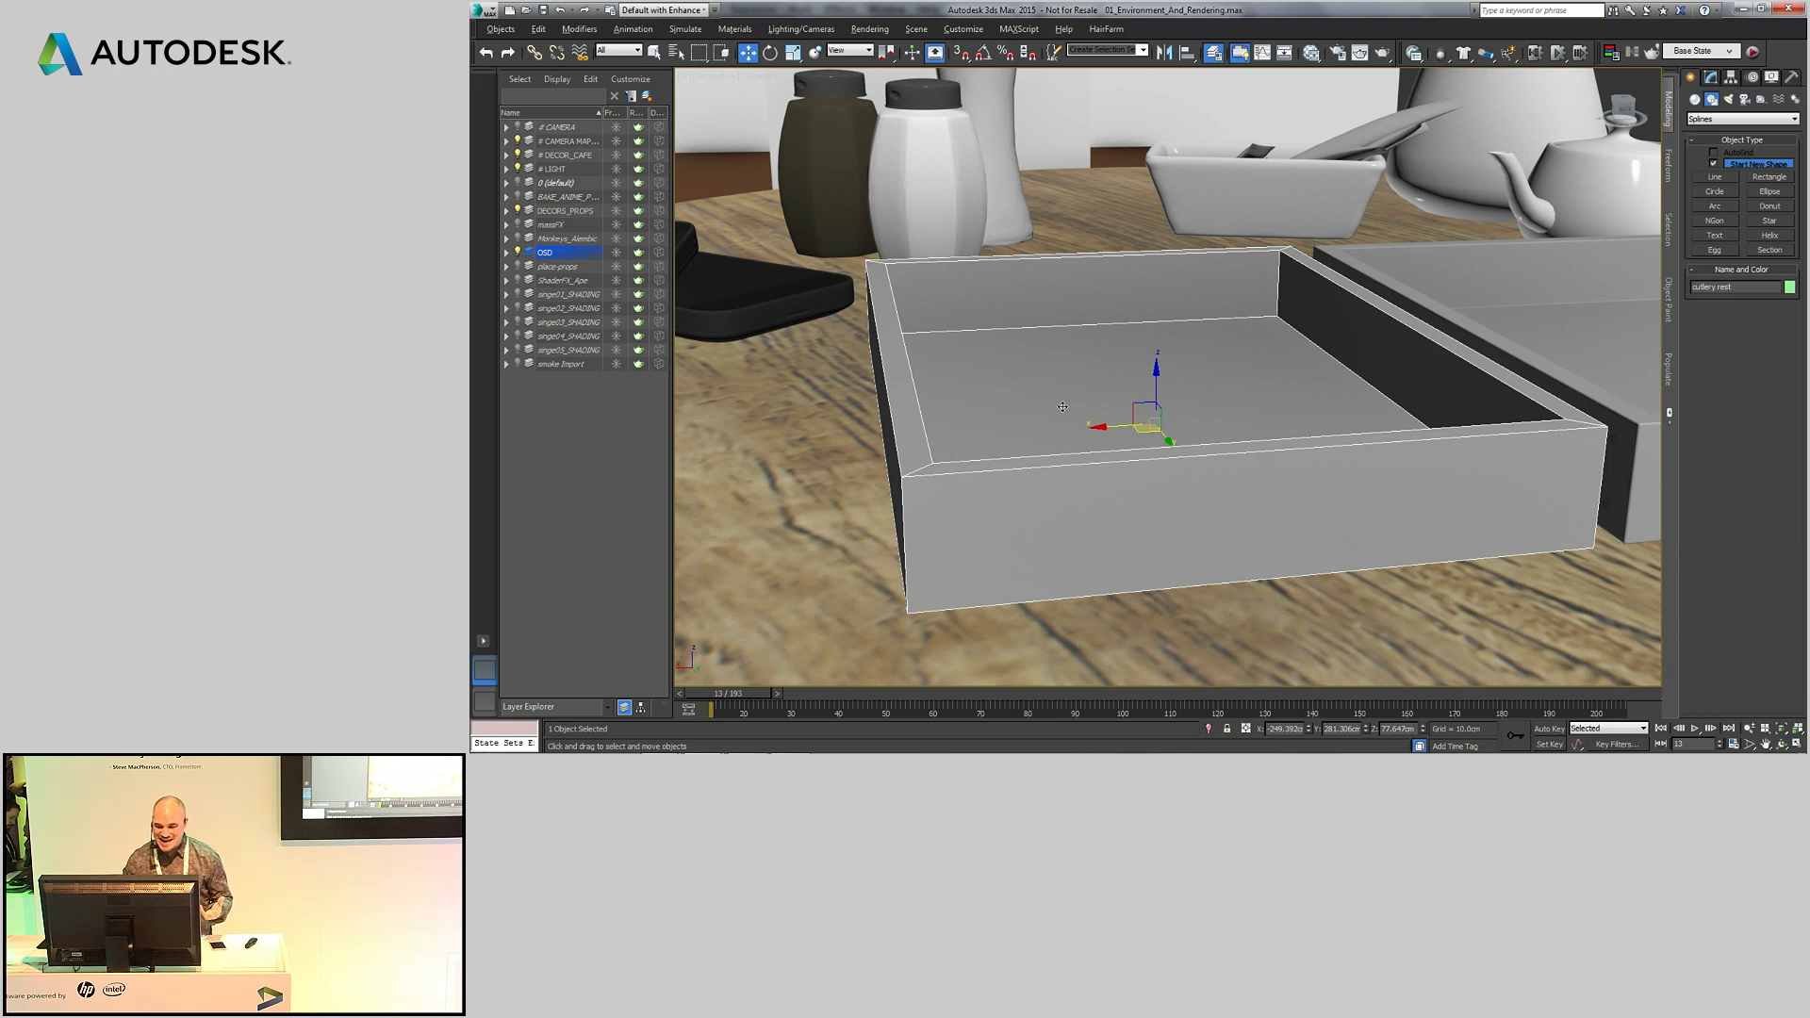
middle_drag(1122, 442, 1000, 470)
scroll(1147, 453, up, 3)
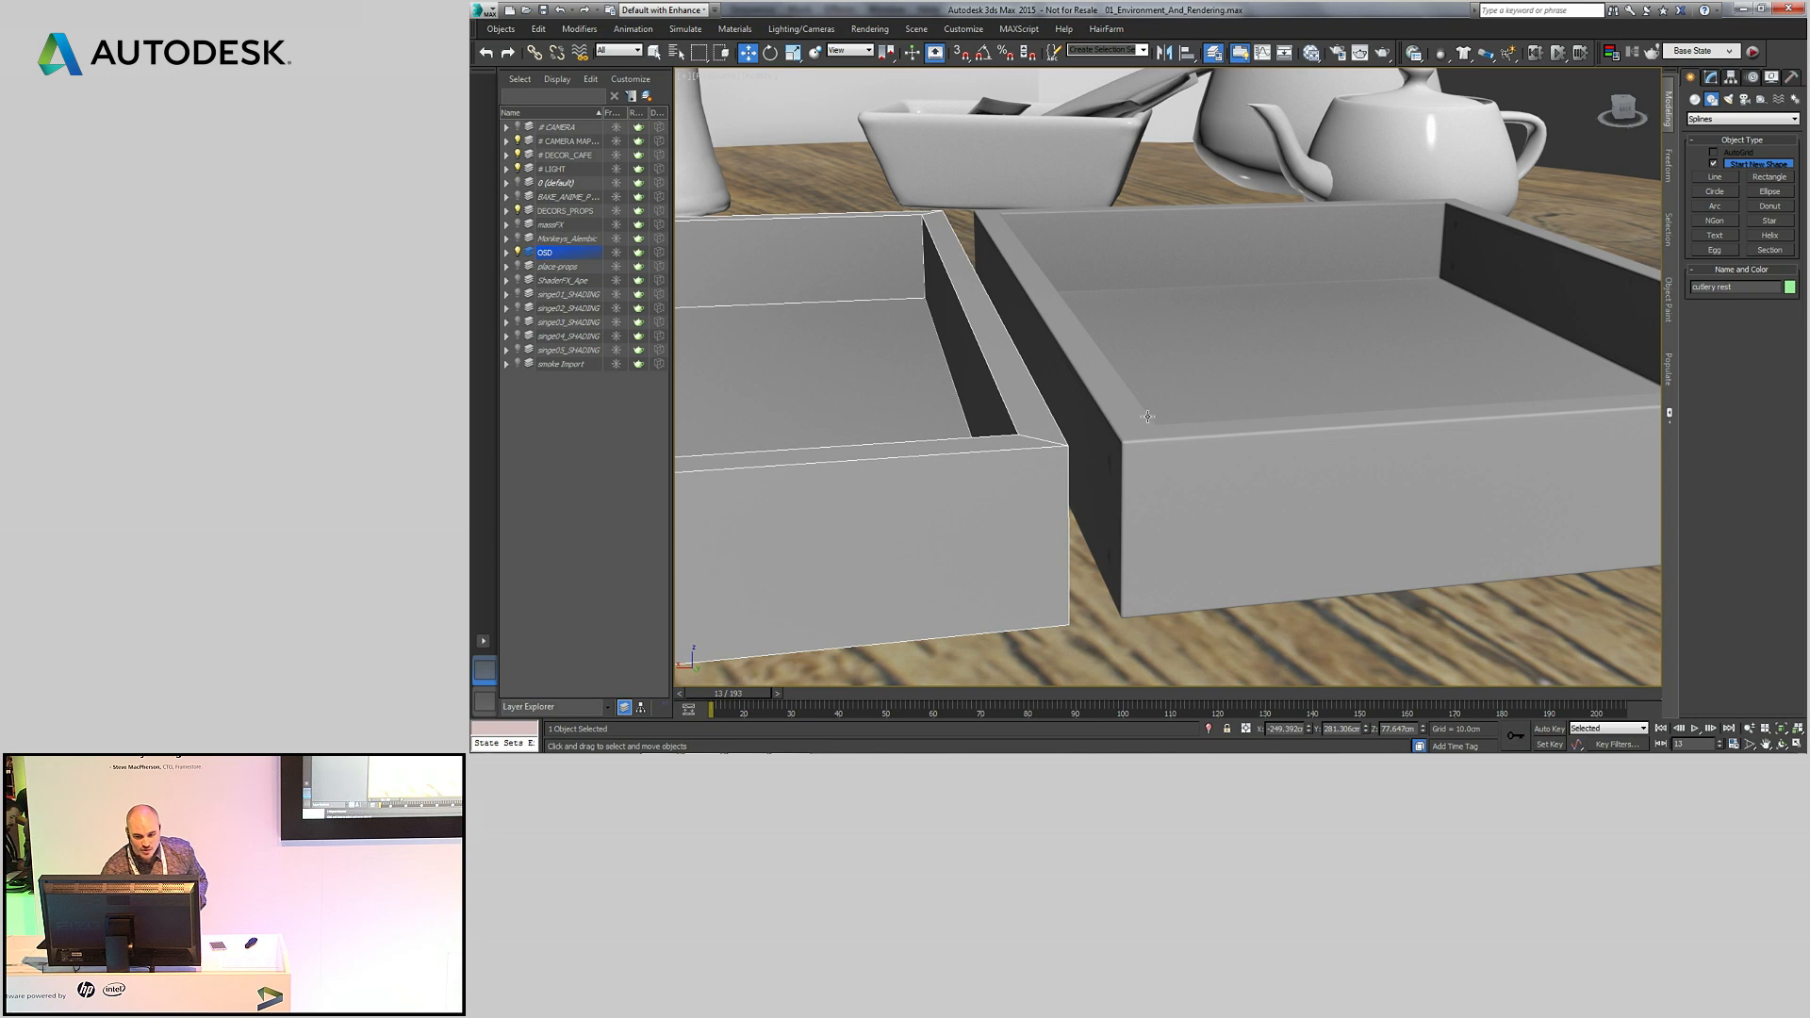
click(1269, 329)
click(1709, 78)
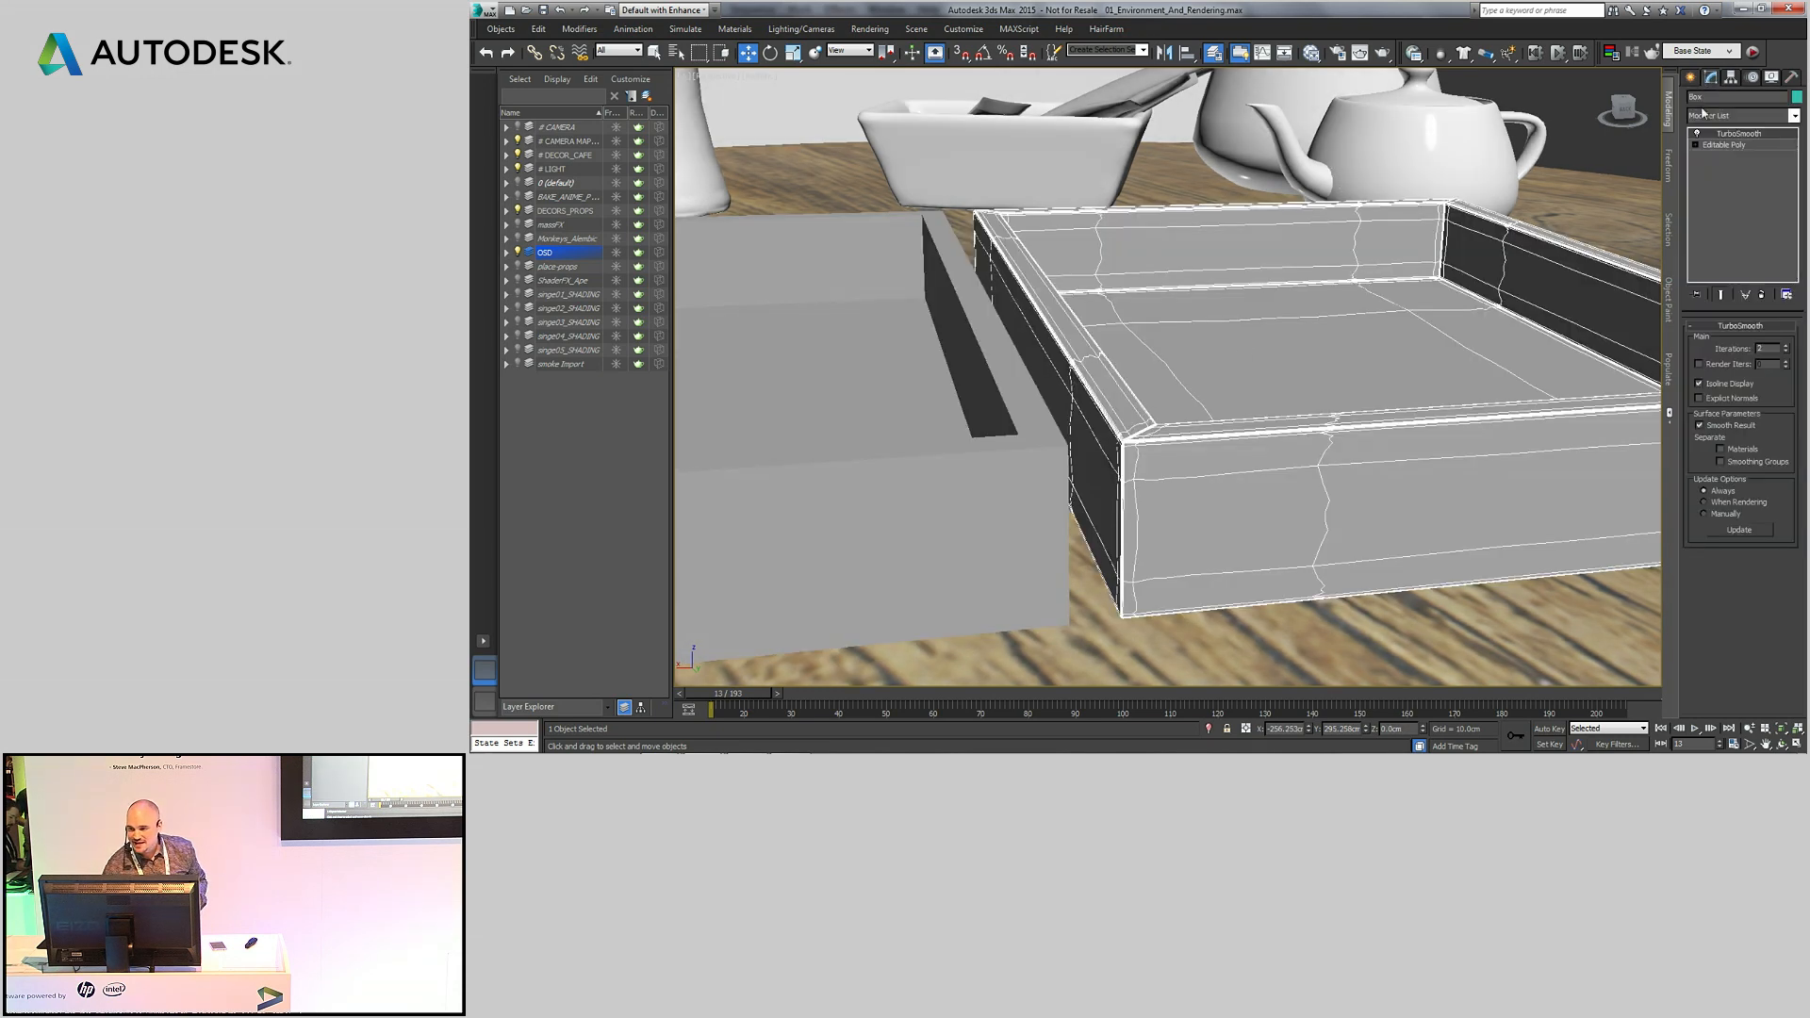
click(1699, 135)
click(1723, 145)
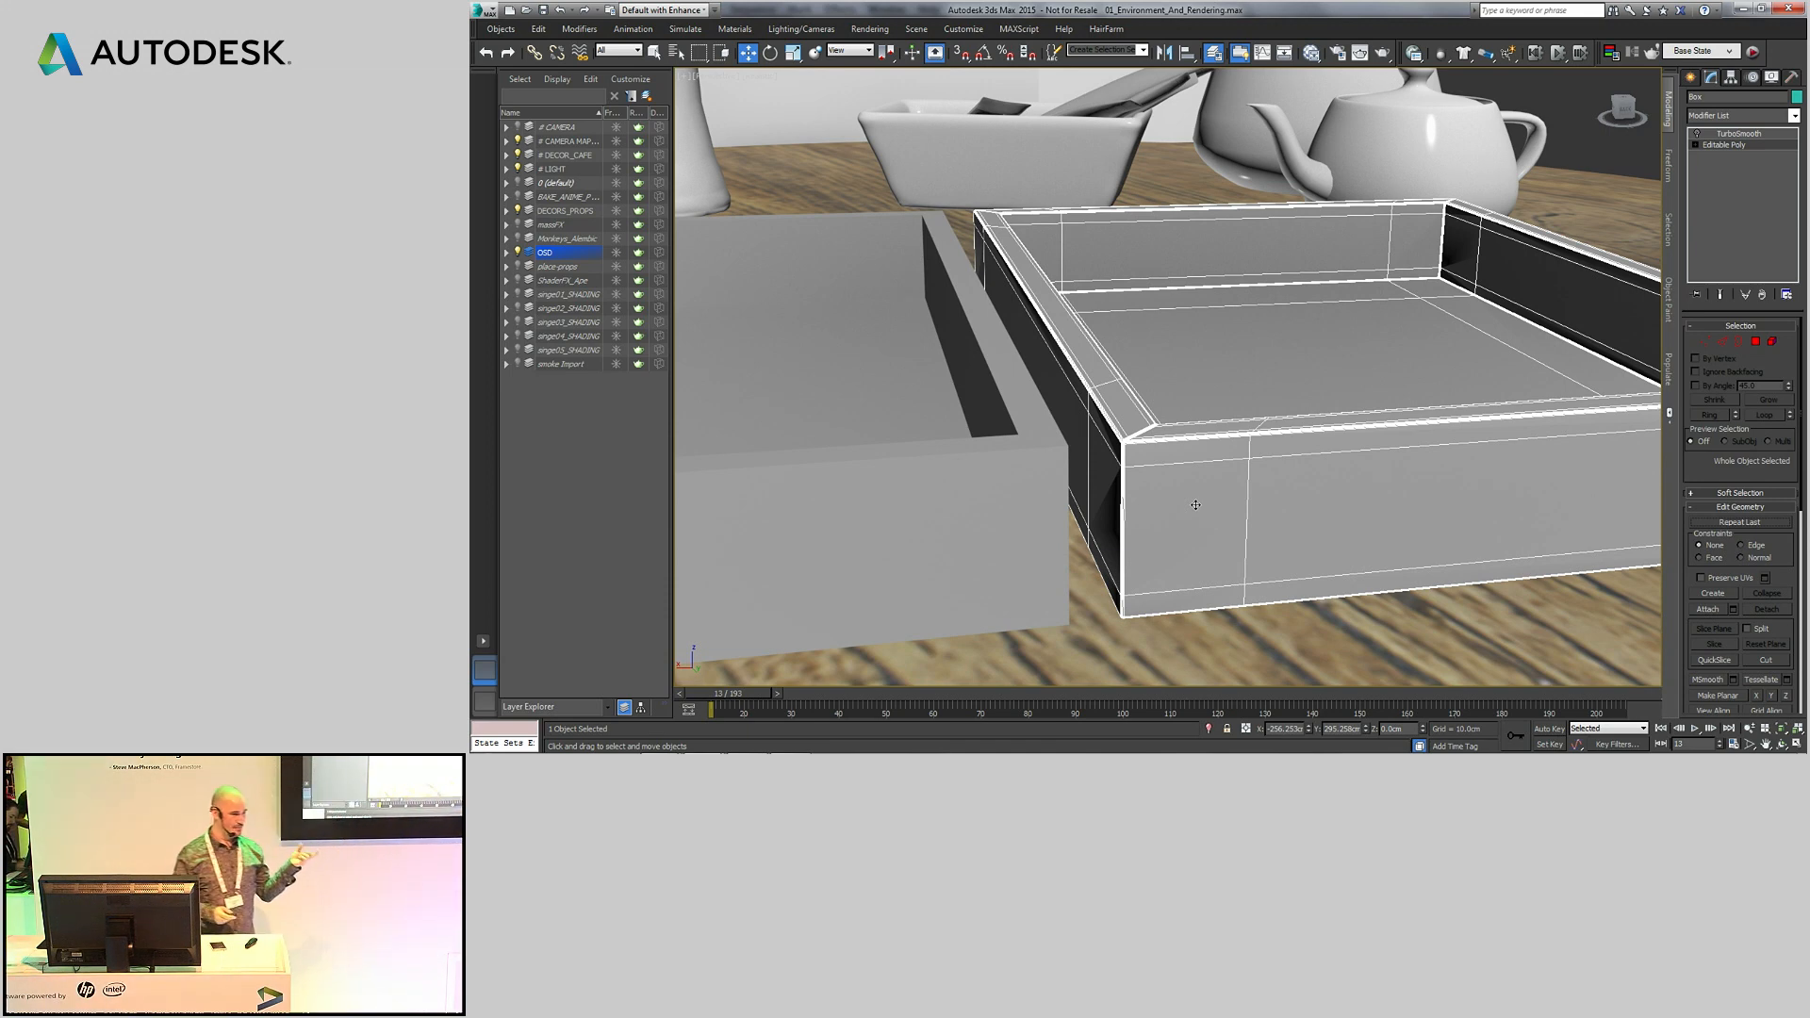
- Raise the cutlery tray's OpenSubdiv iterations to 4 and enable Isoline Display
click(833, 539)
middle_drag(849, 525, 1413, 510)
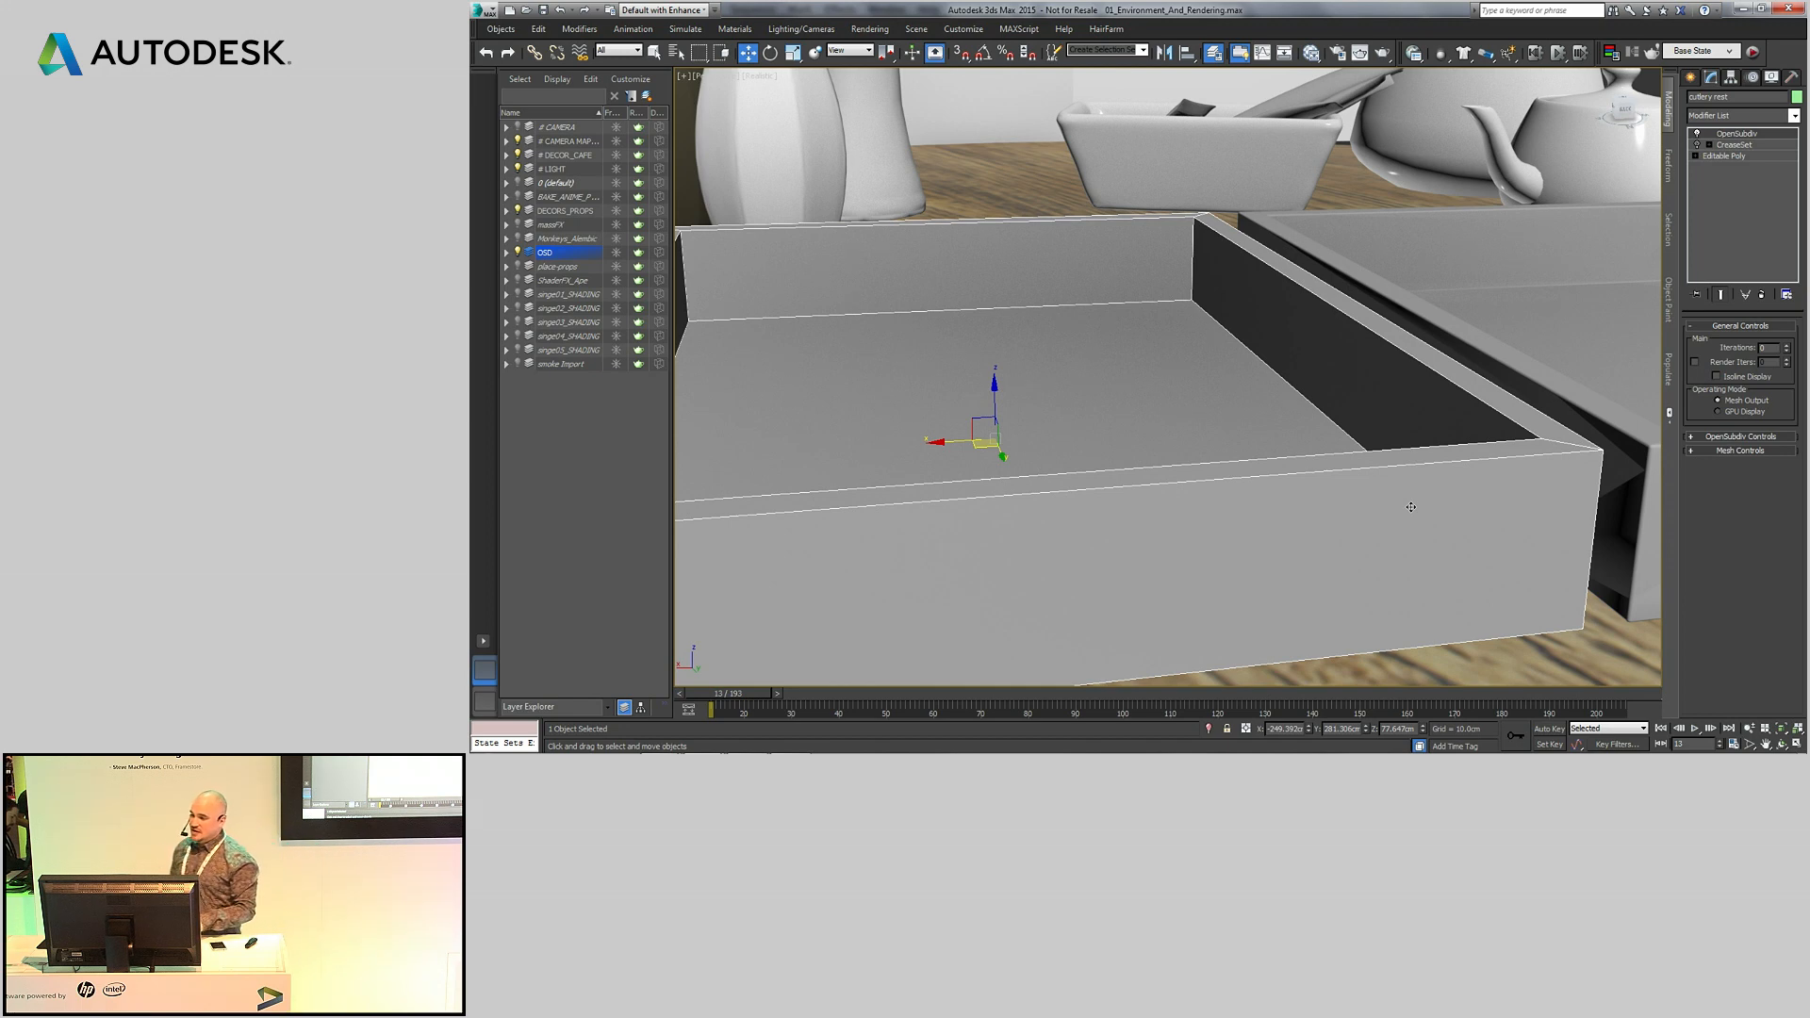
click(1787, 345)
click(1788, 345)
click(1788, 345)
click(1787, 345)
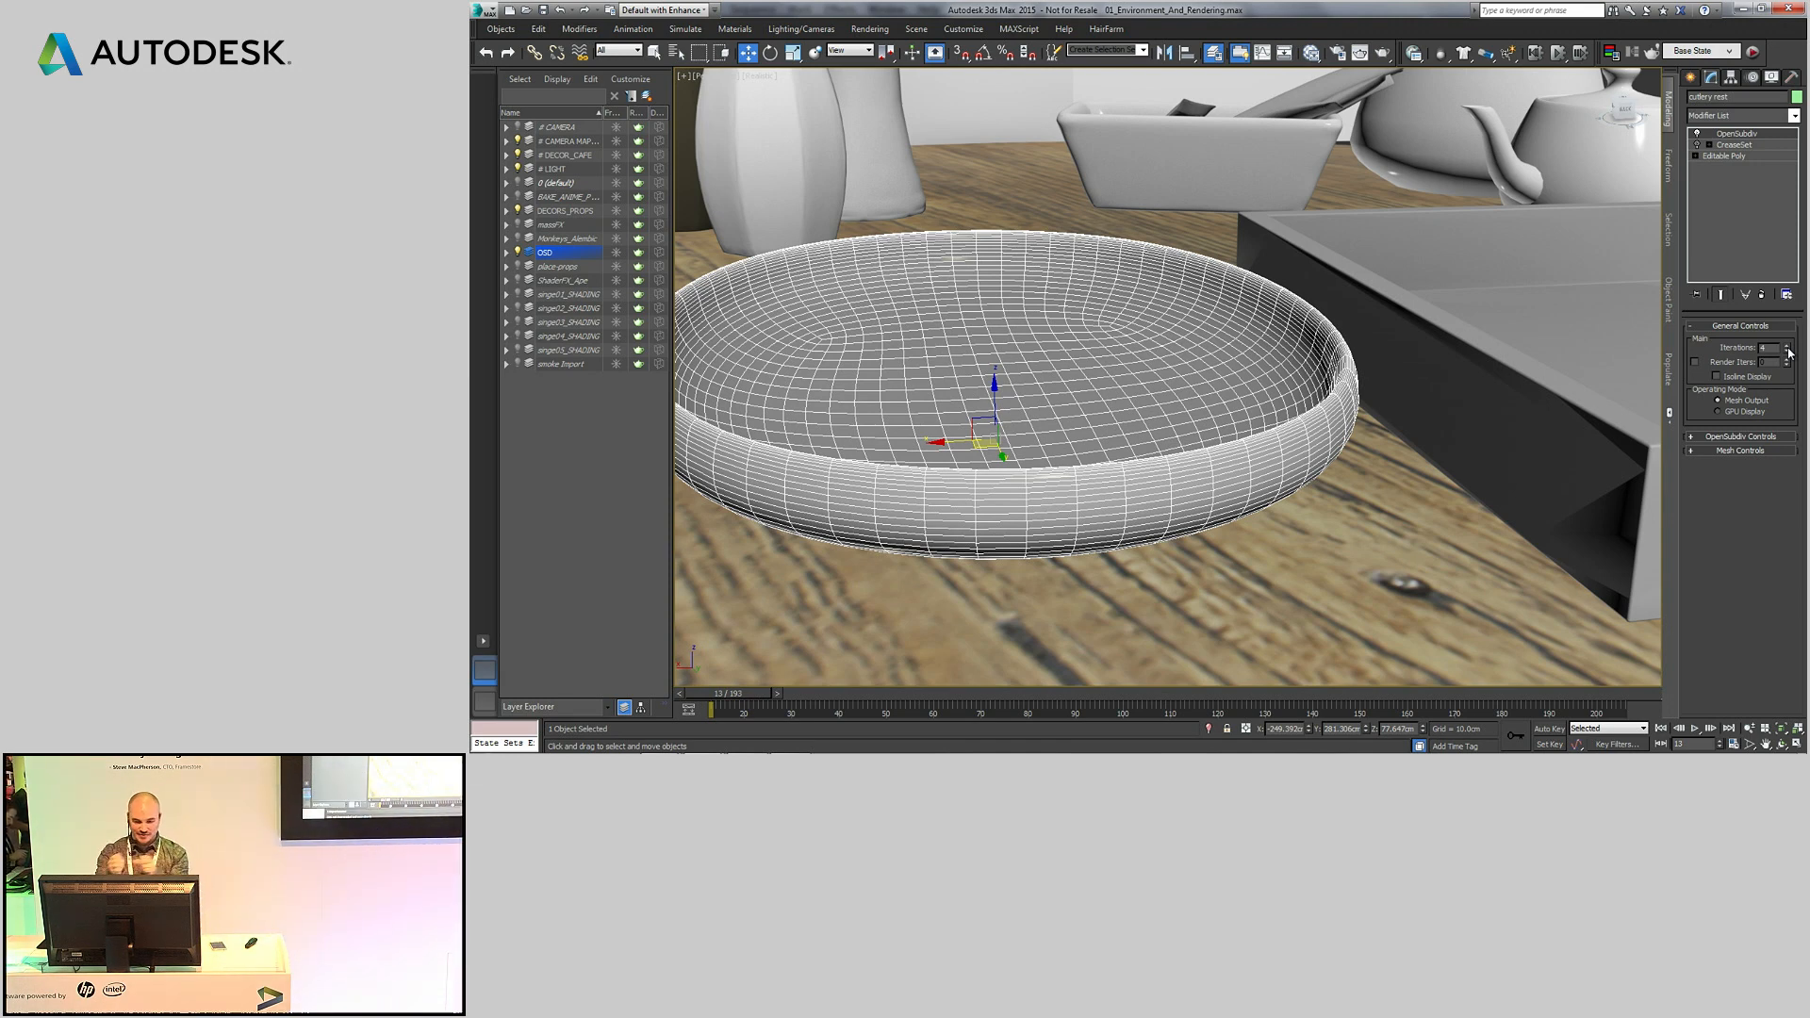
click(1736, 379)
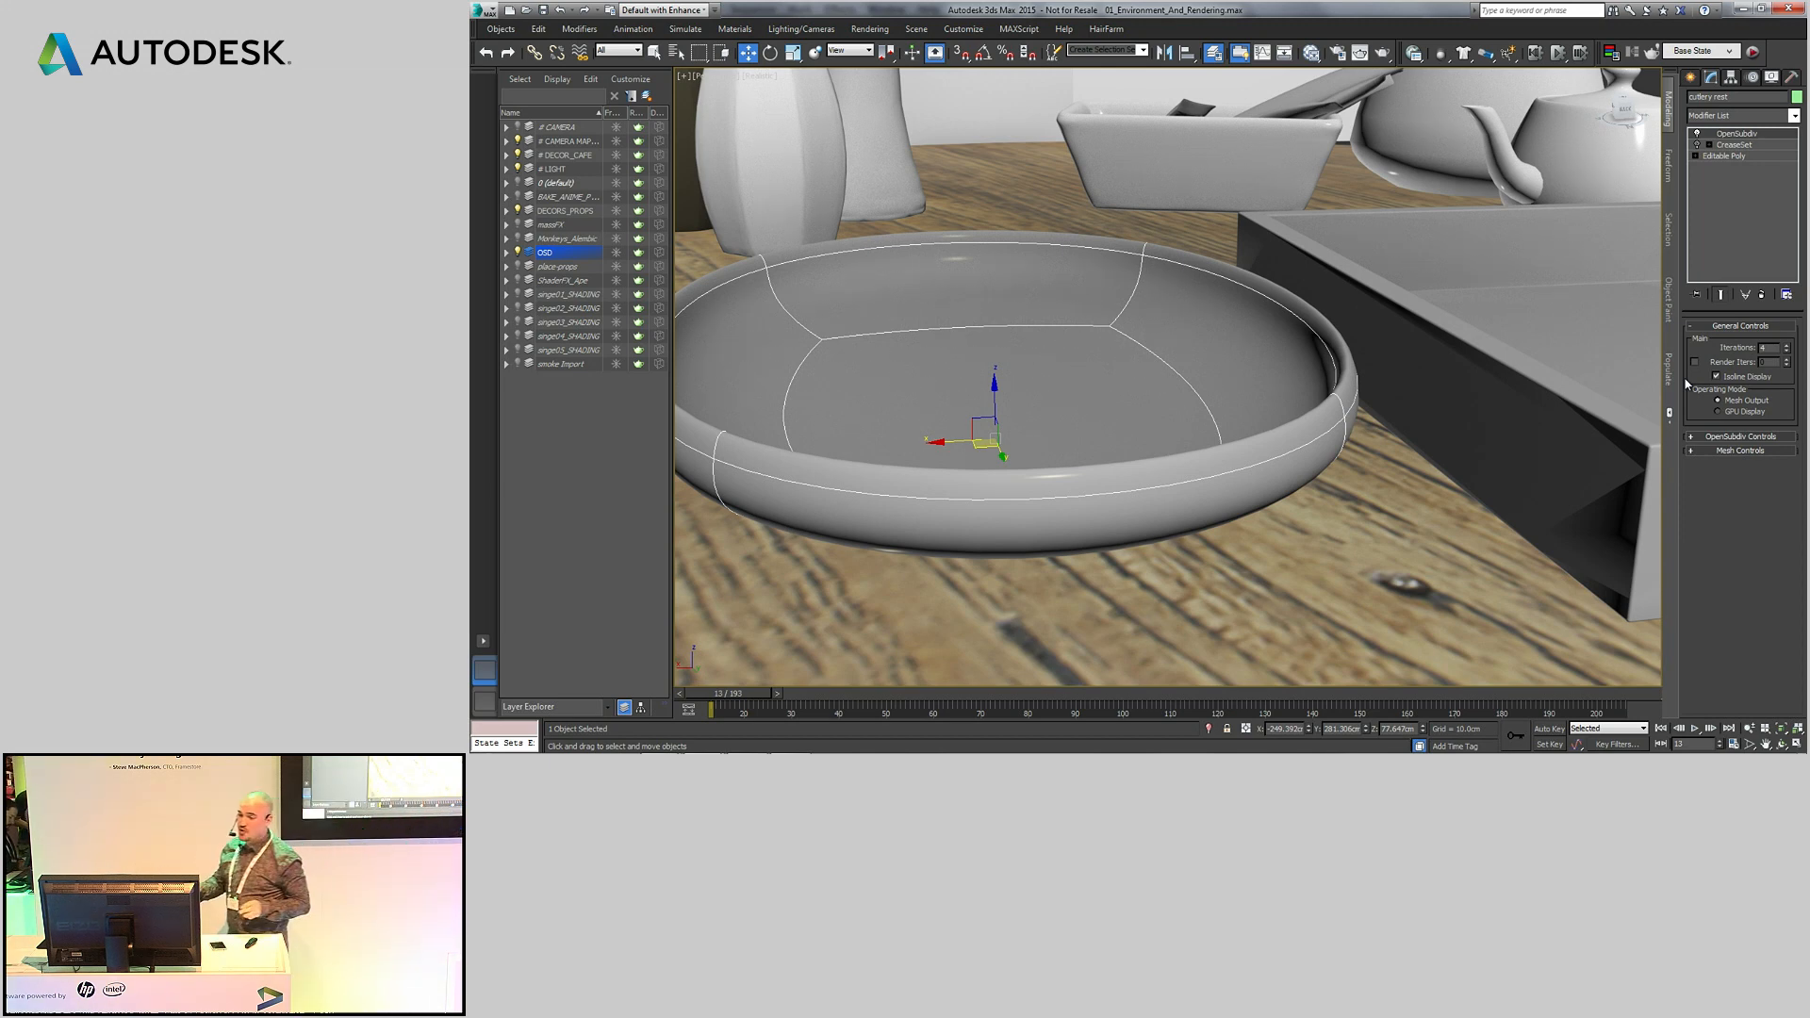
- Select all edges of the tray's Editable Poly and set their crease to 0.25 with the end result shown
click(1724, 157)
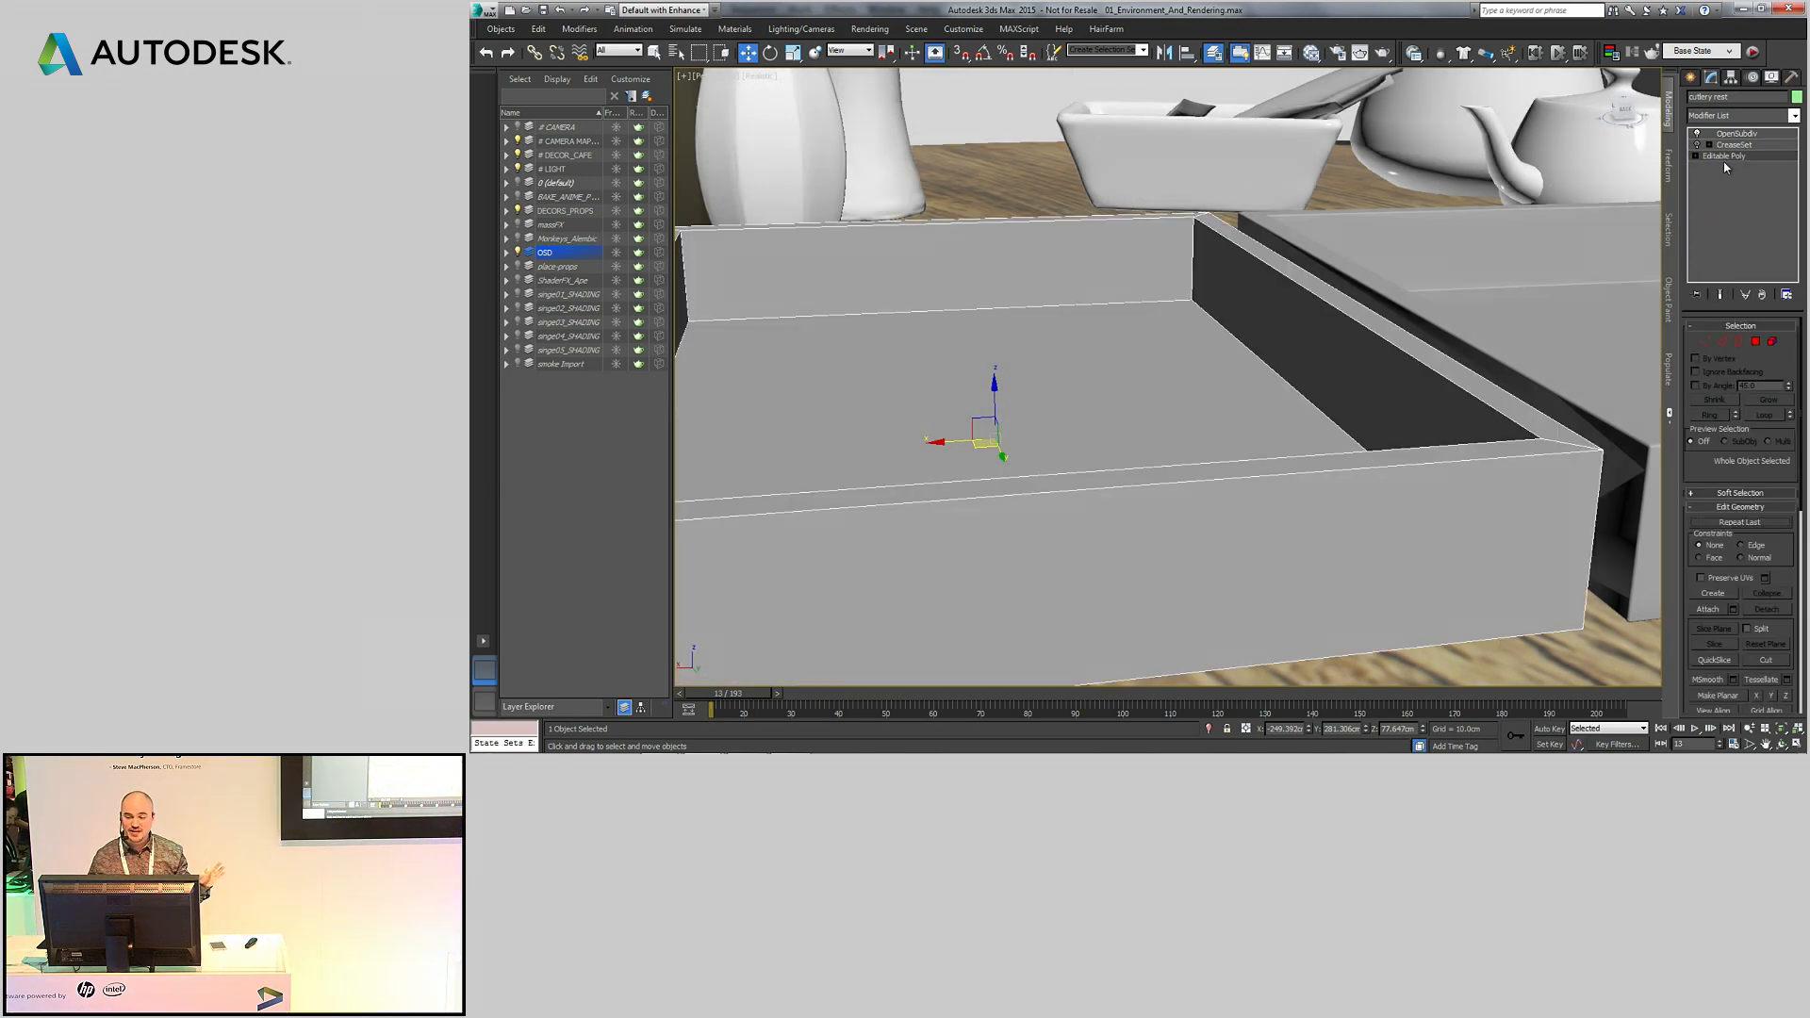
click(1722, 341)
scroll(1193, 400, down, 3)
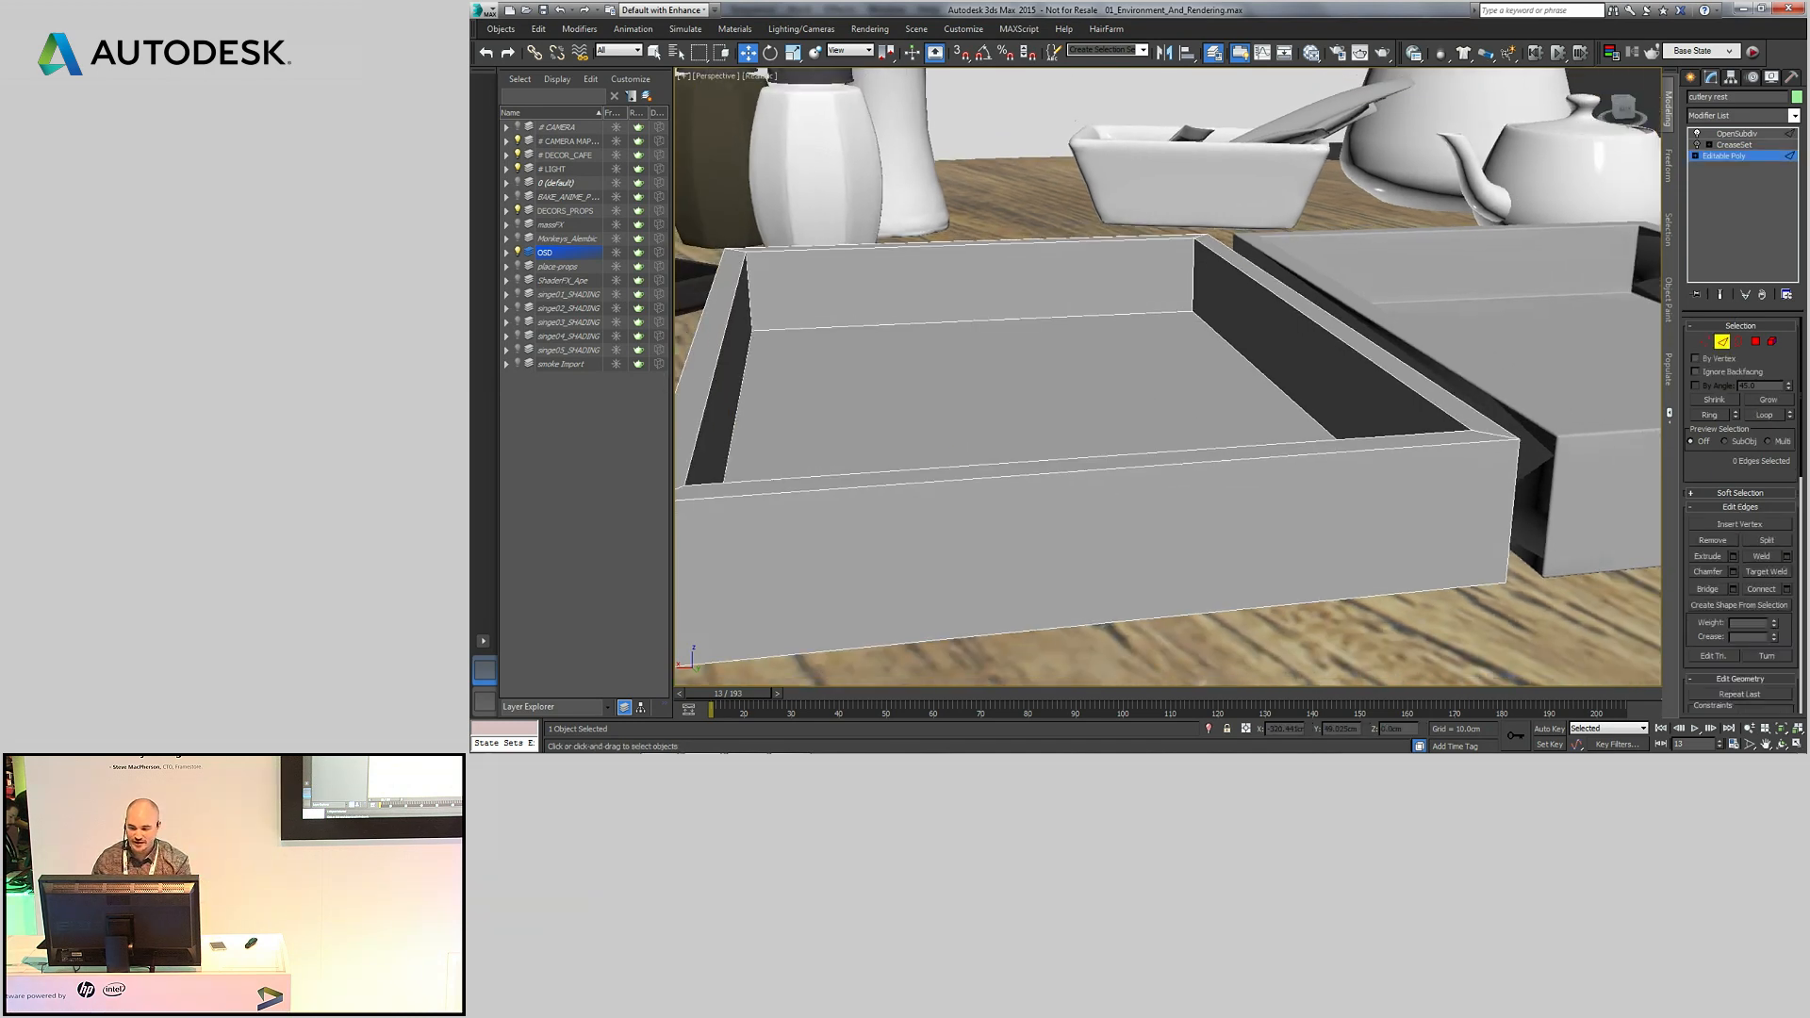
click(1723, 295)
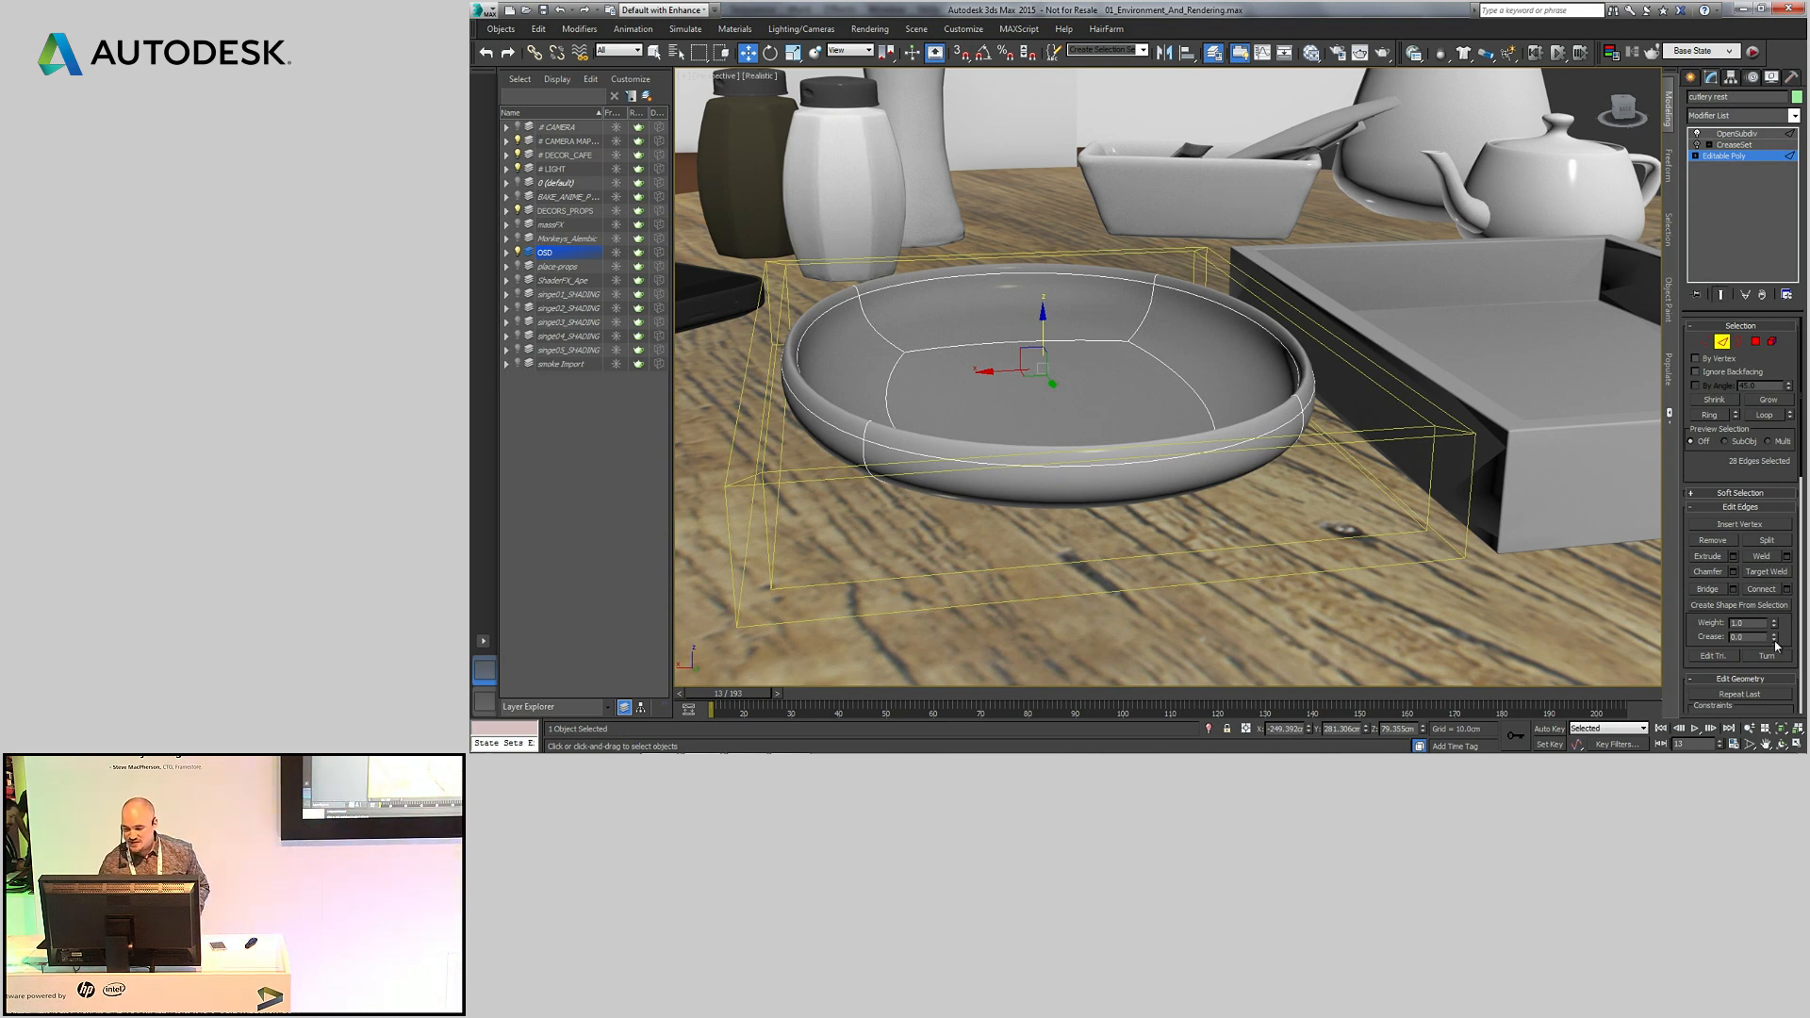
drag(1775, 641, 1751, 612)
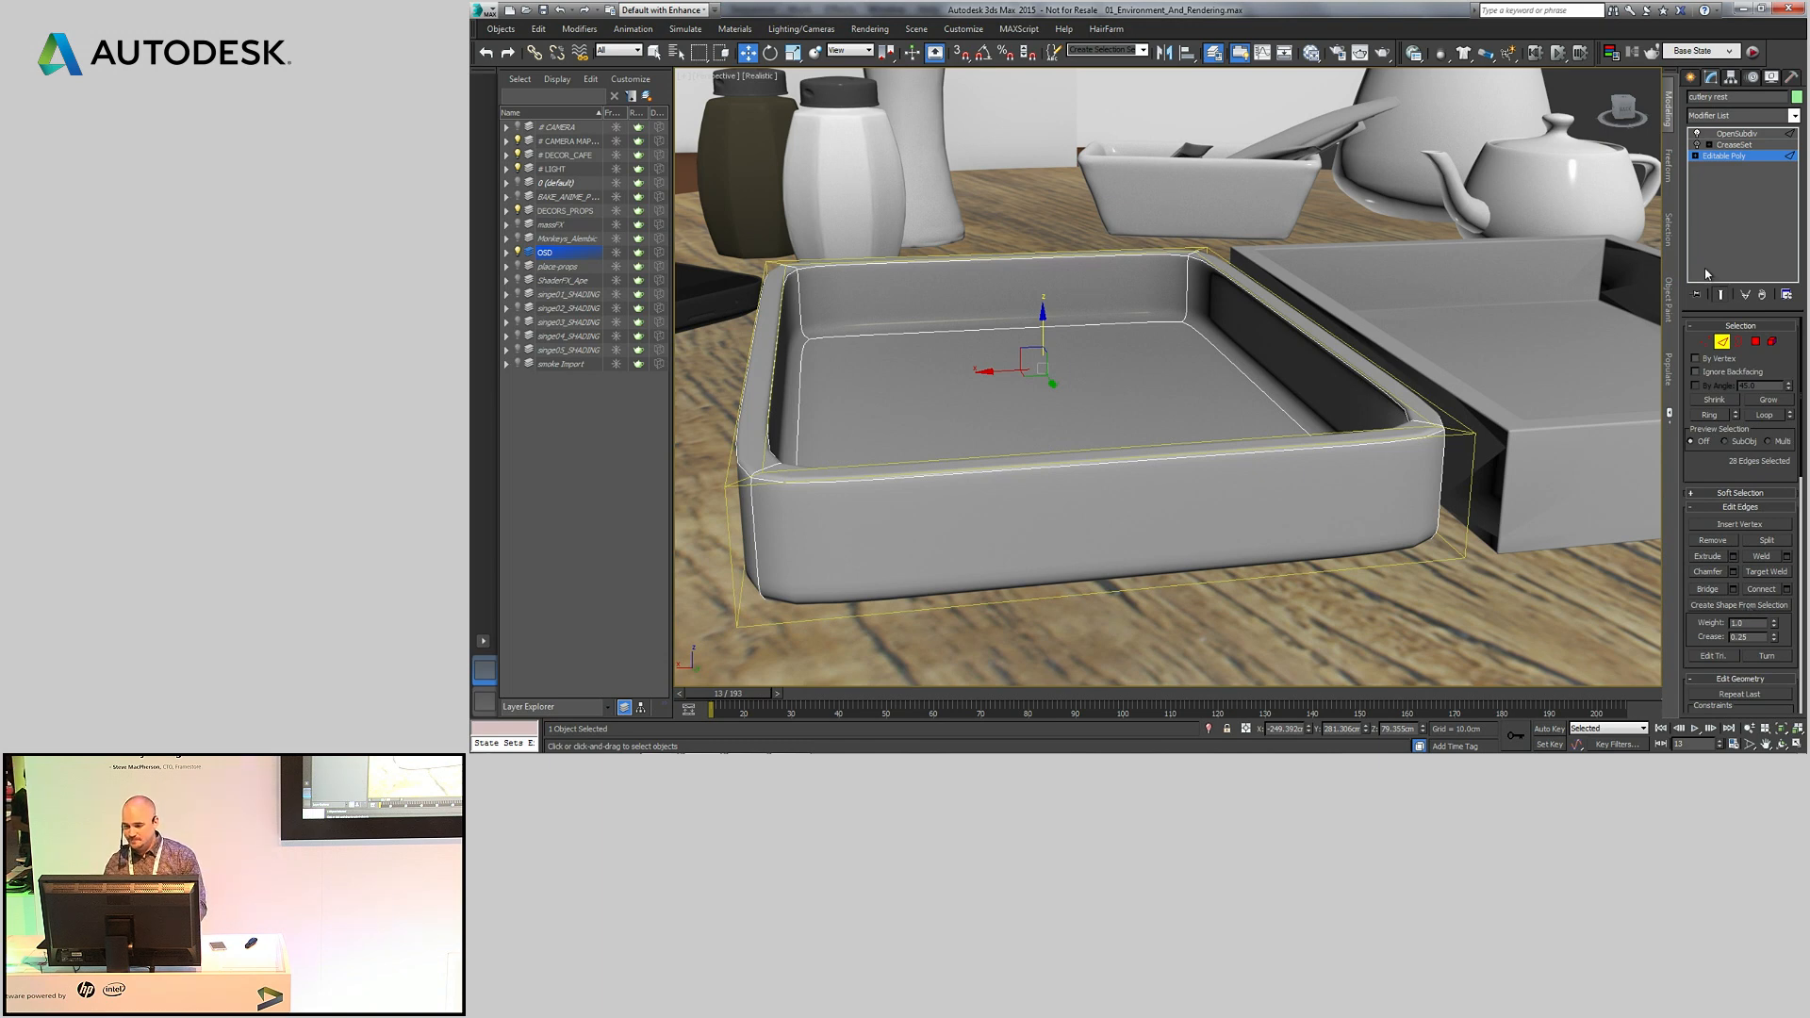
- Enable the tray's CreaseSet modifier, adjust the crease values of its edge sets with EdgeSet at 0.2, and return to OpenSubdiv
click(1722, 341)
click(1708, 149)
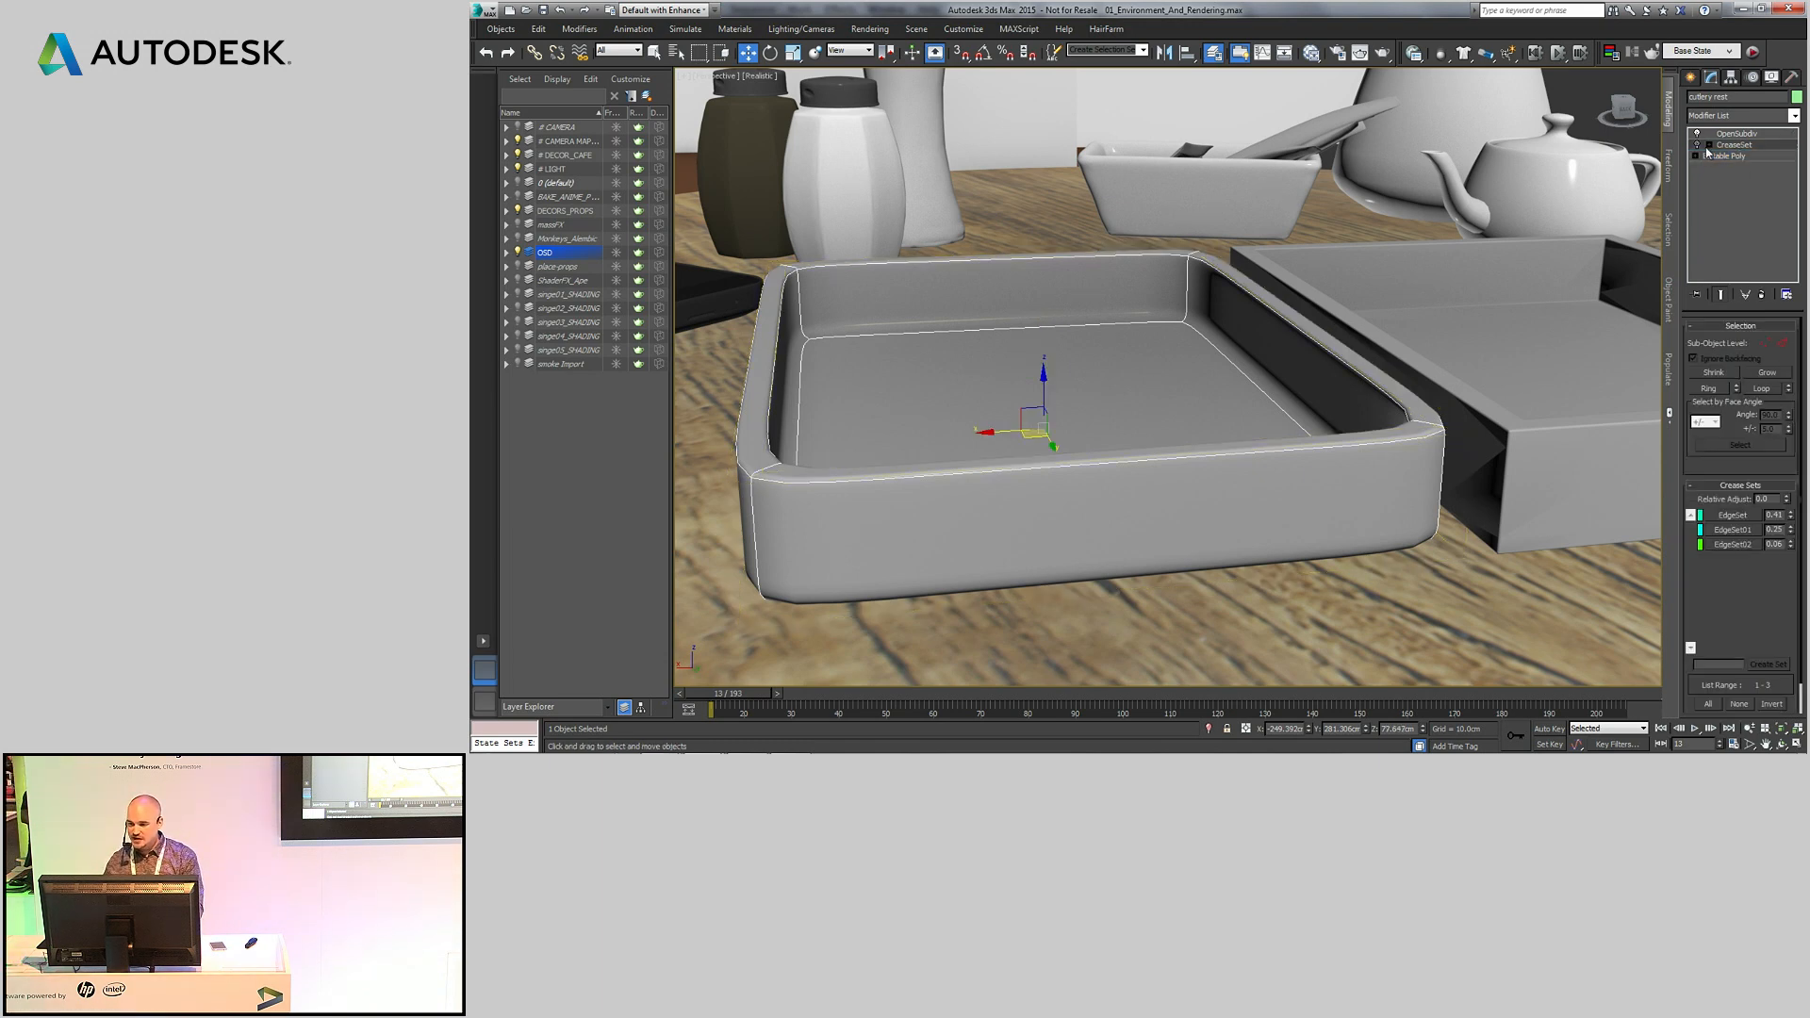
click(1697, 146)
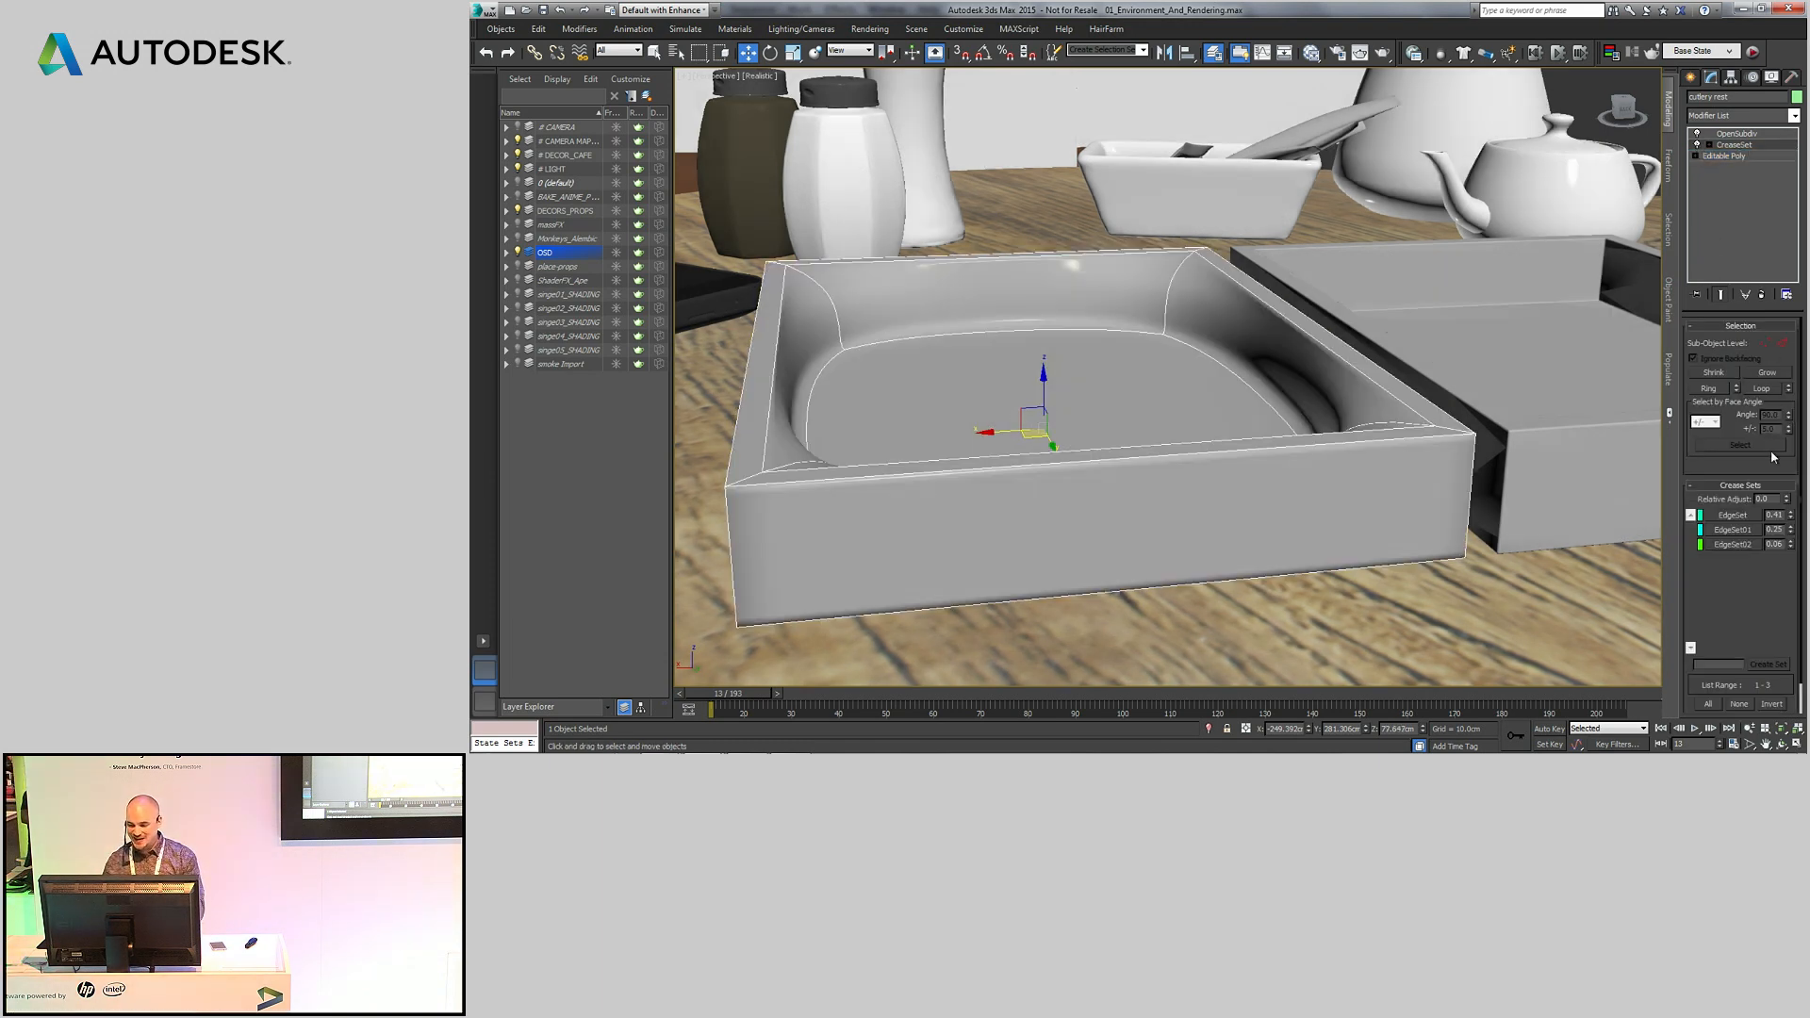
drag(1791, 534, 1793, 529)
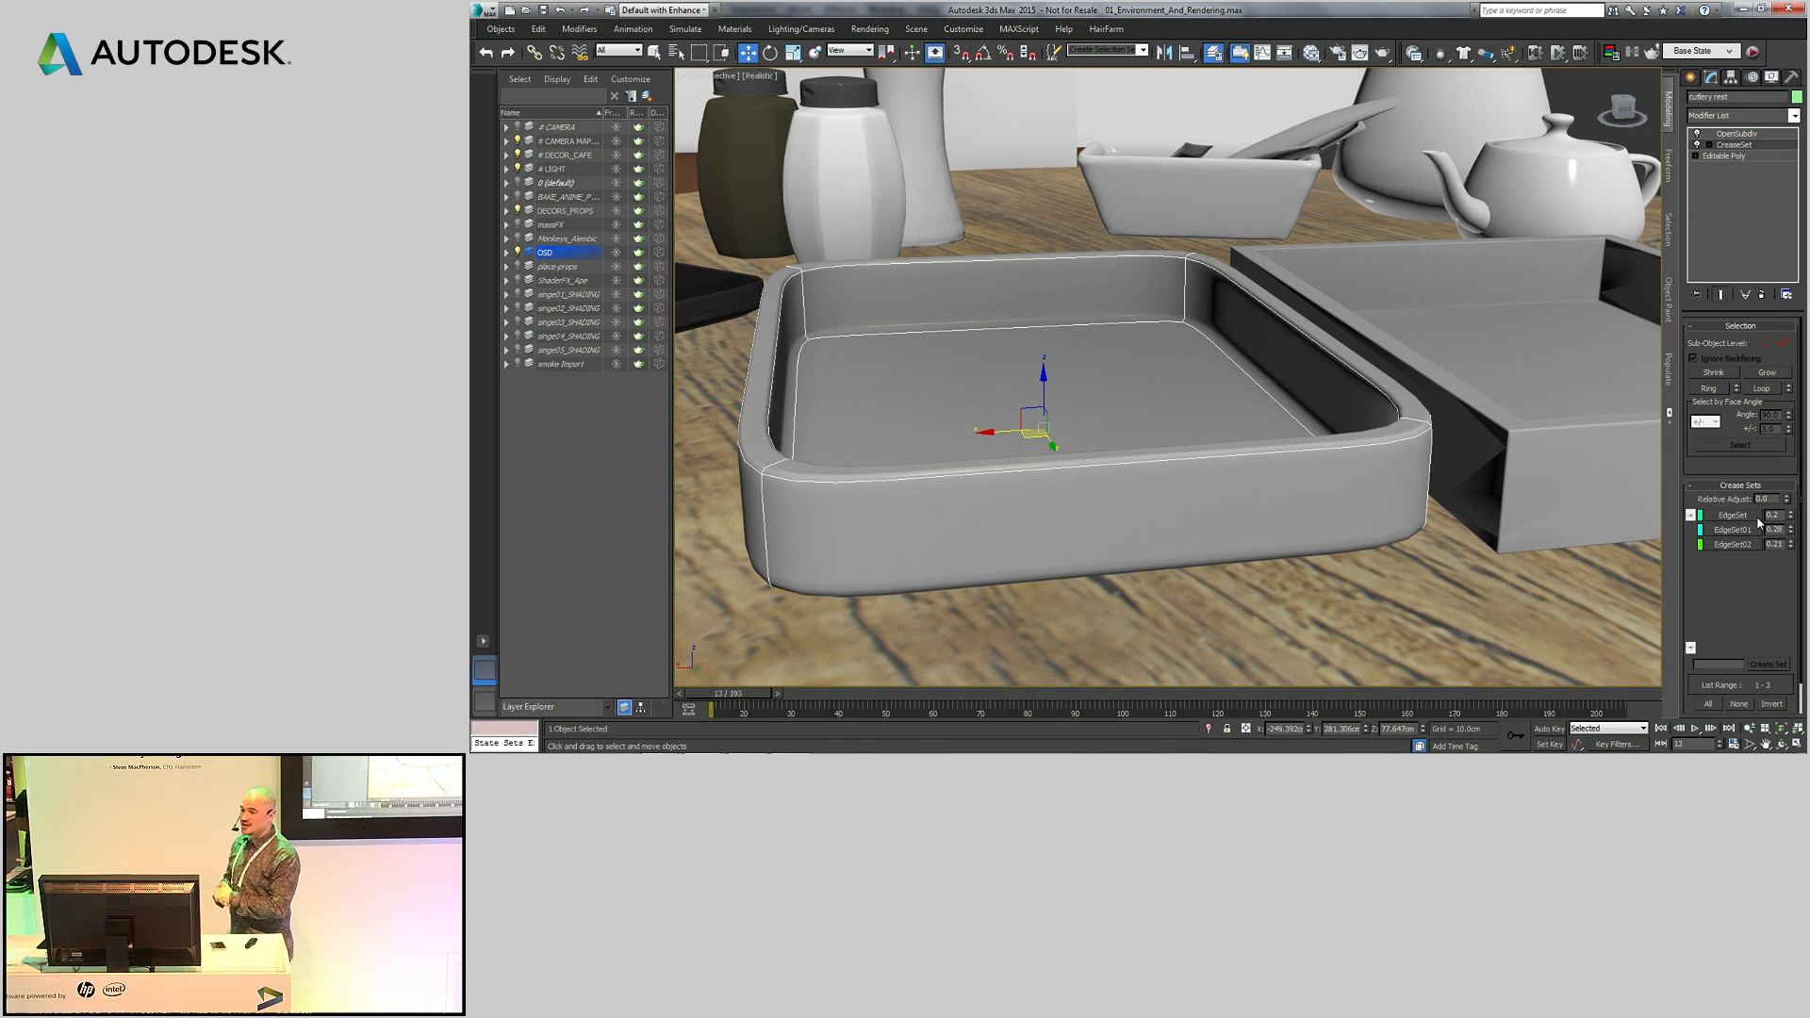
click(1737, 134)
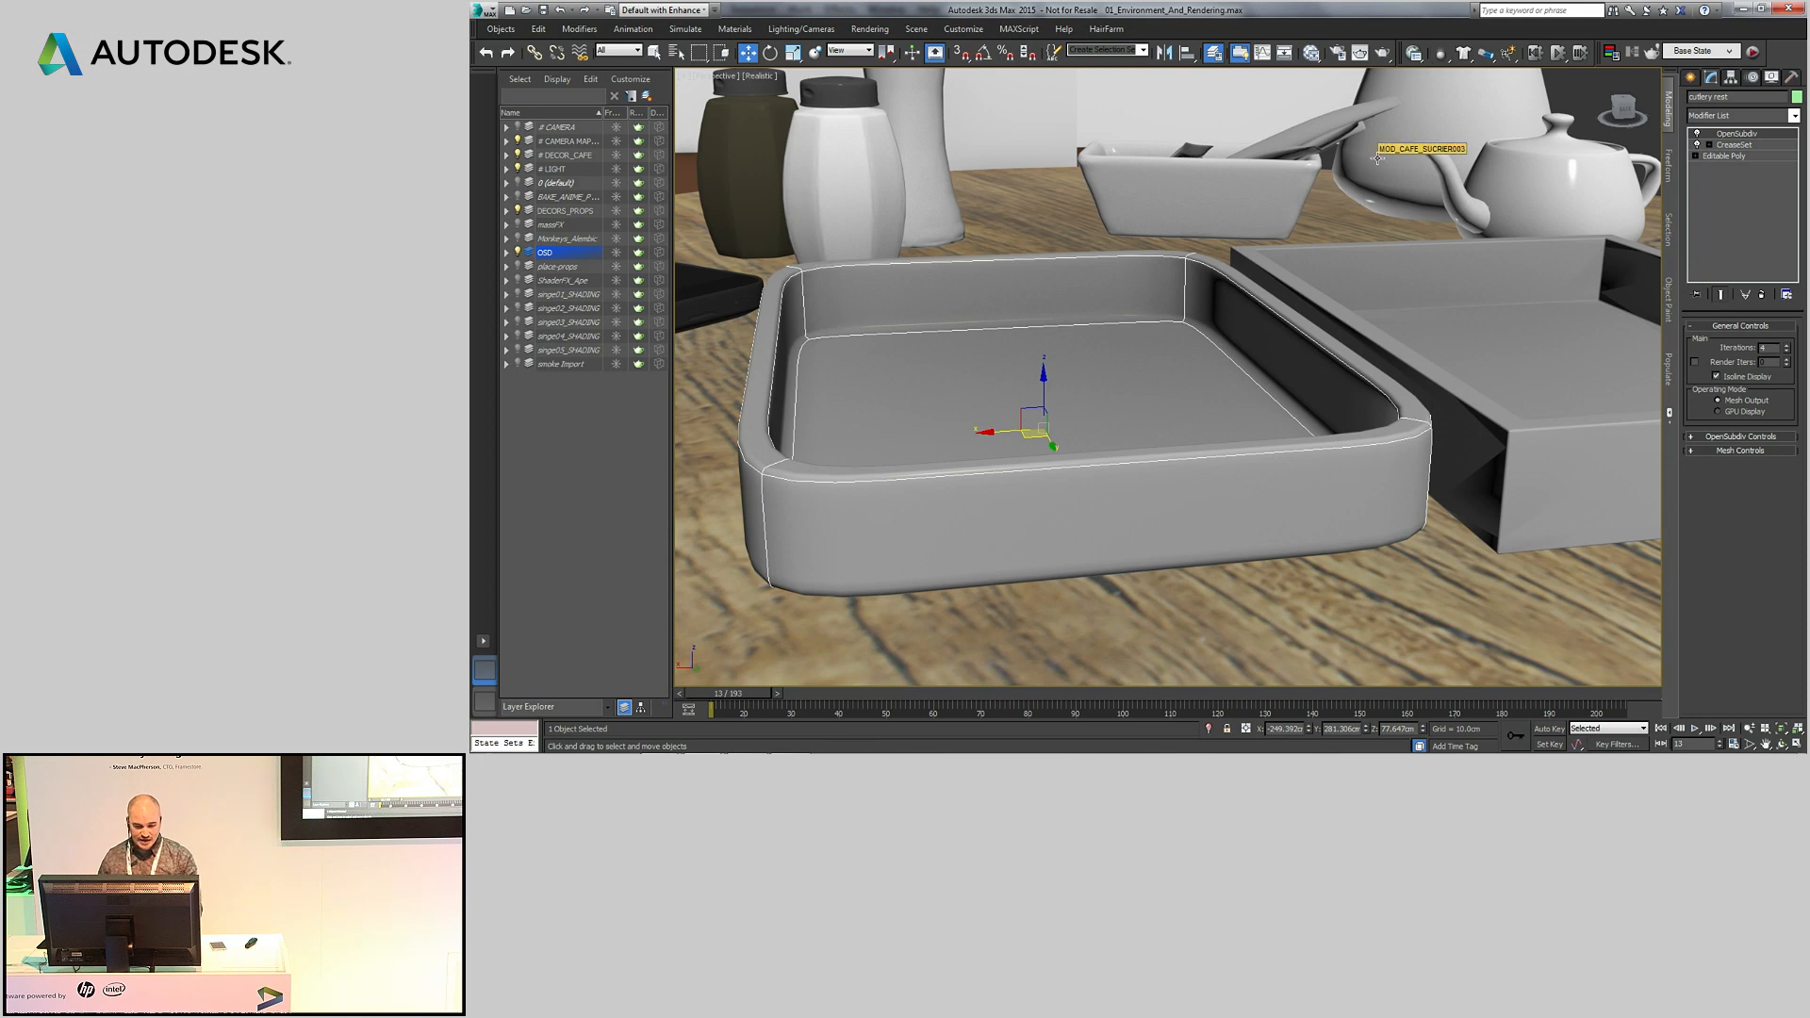
- Switch away from 3ds Max, past Smoke's camera export, to the playback of the office ape shot
key(super+Tab)
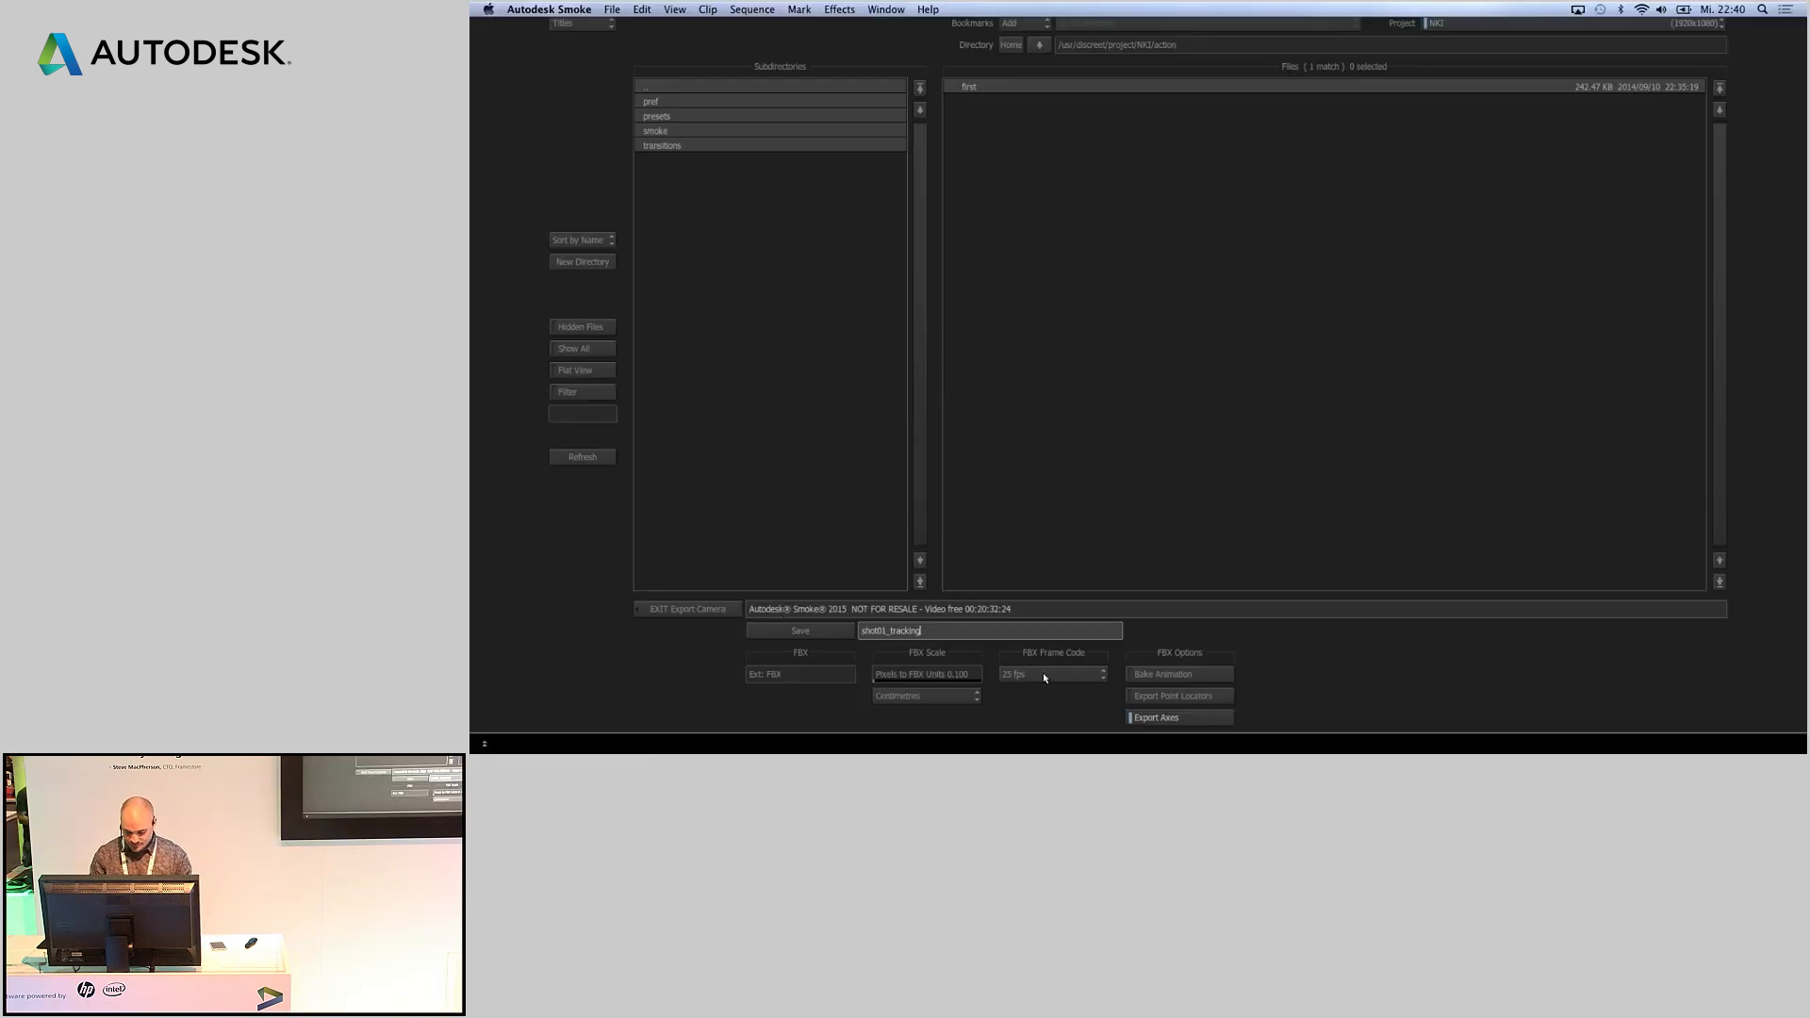
key(super+Tab)
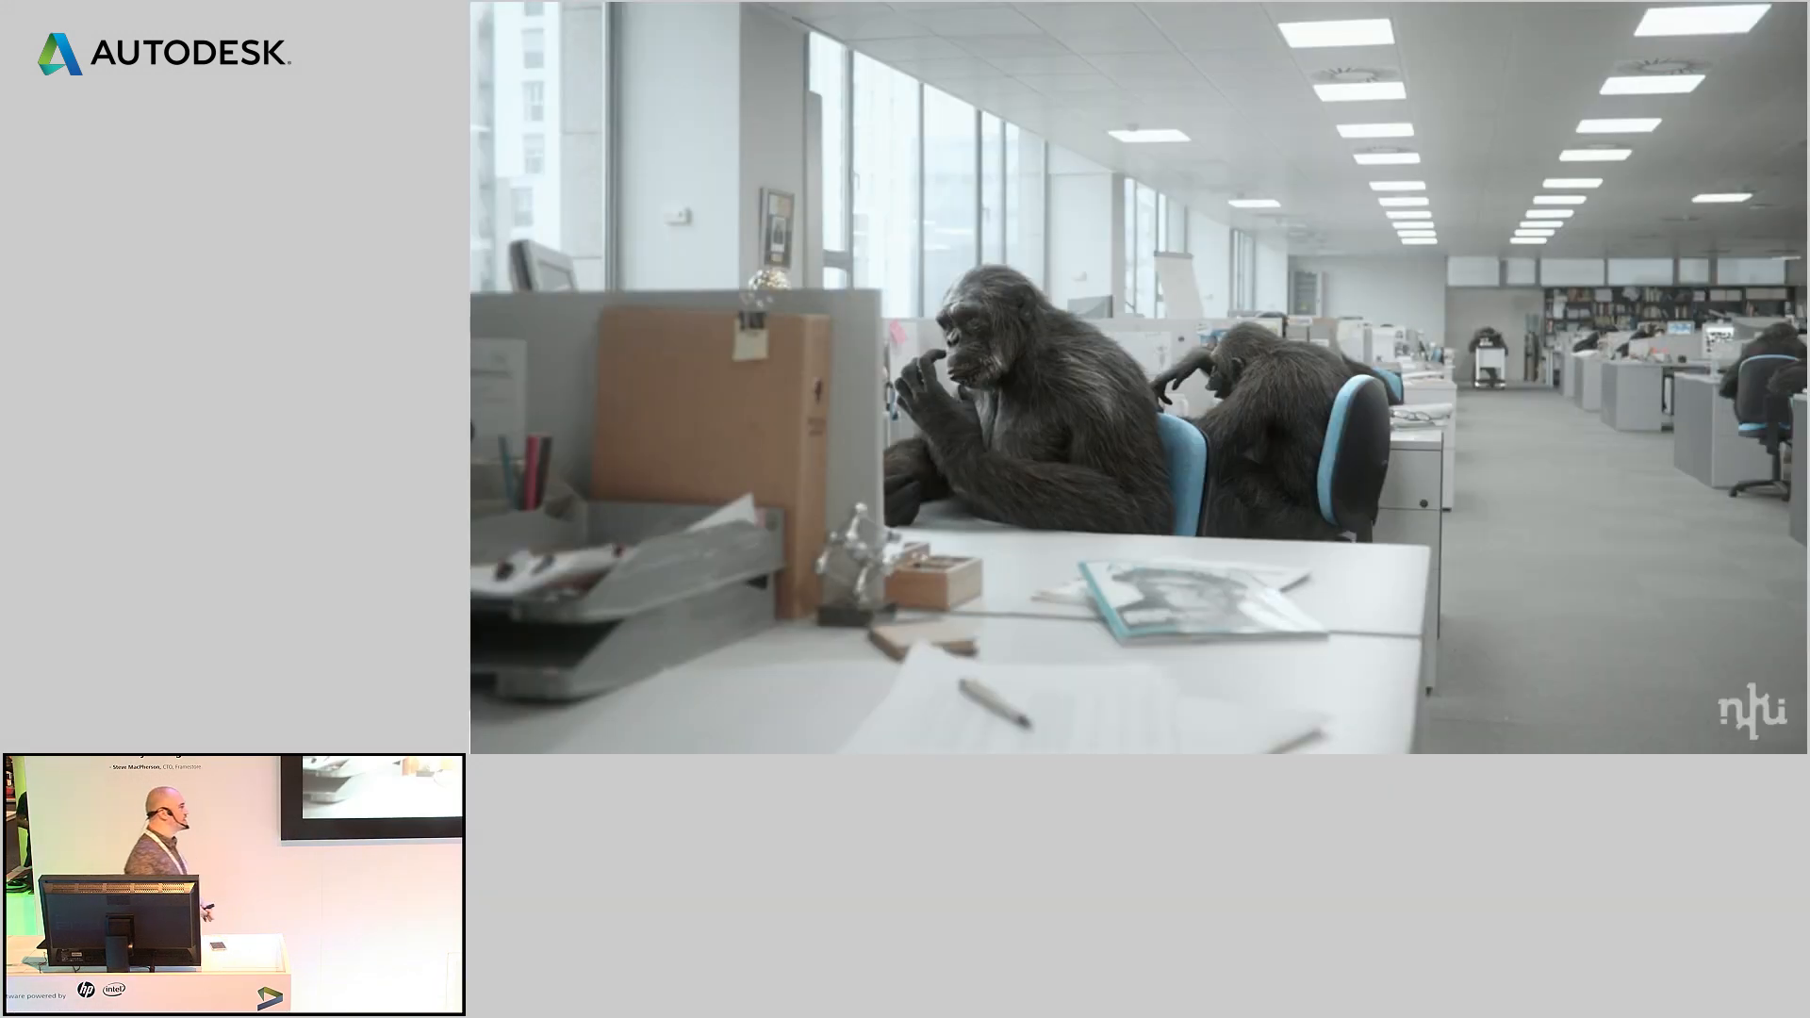
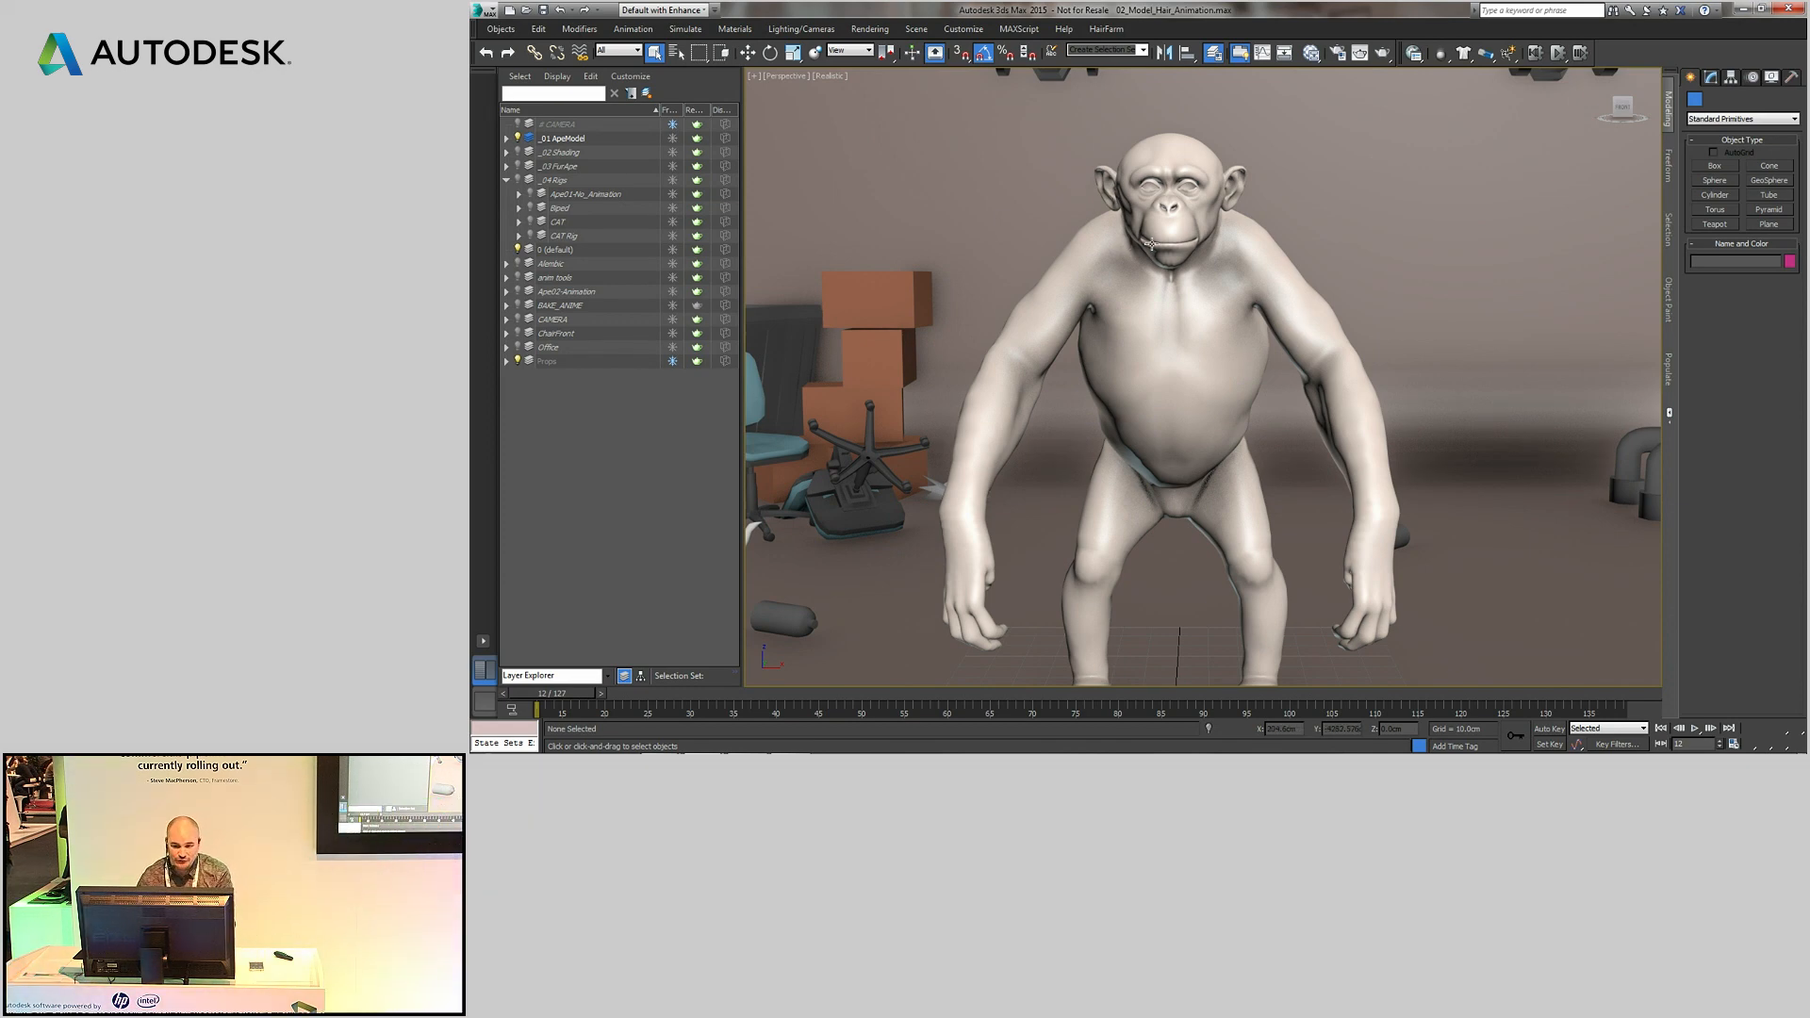
- Select the ape mesh and send it to Mudbox with Add to Current Scene
scroll(1144, 245, up, 5)
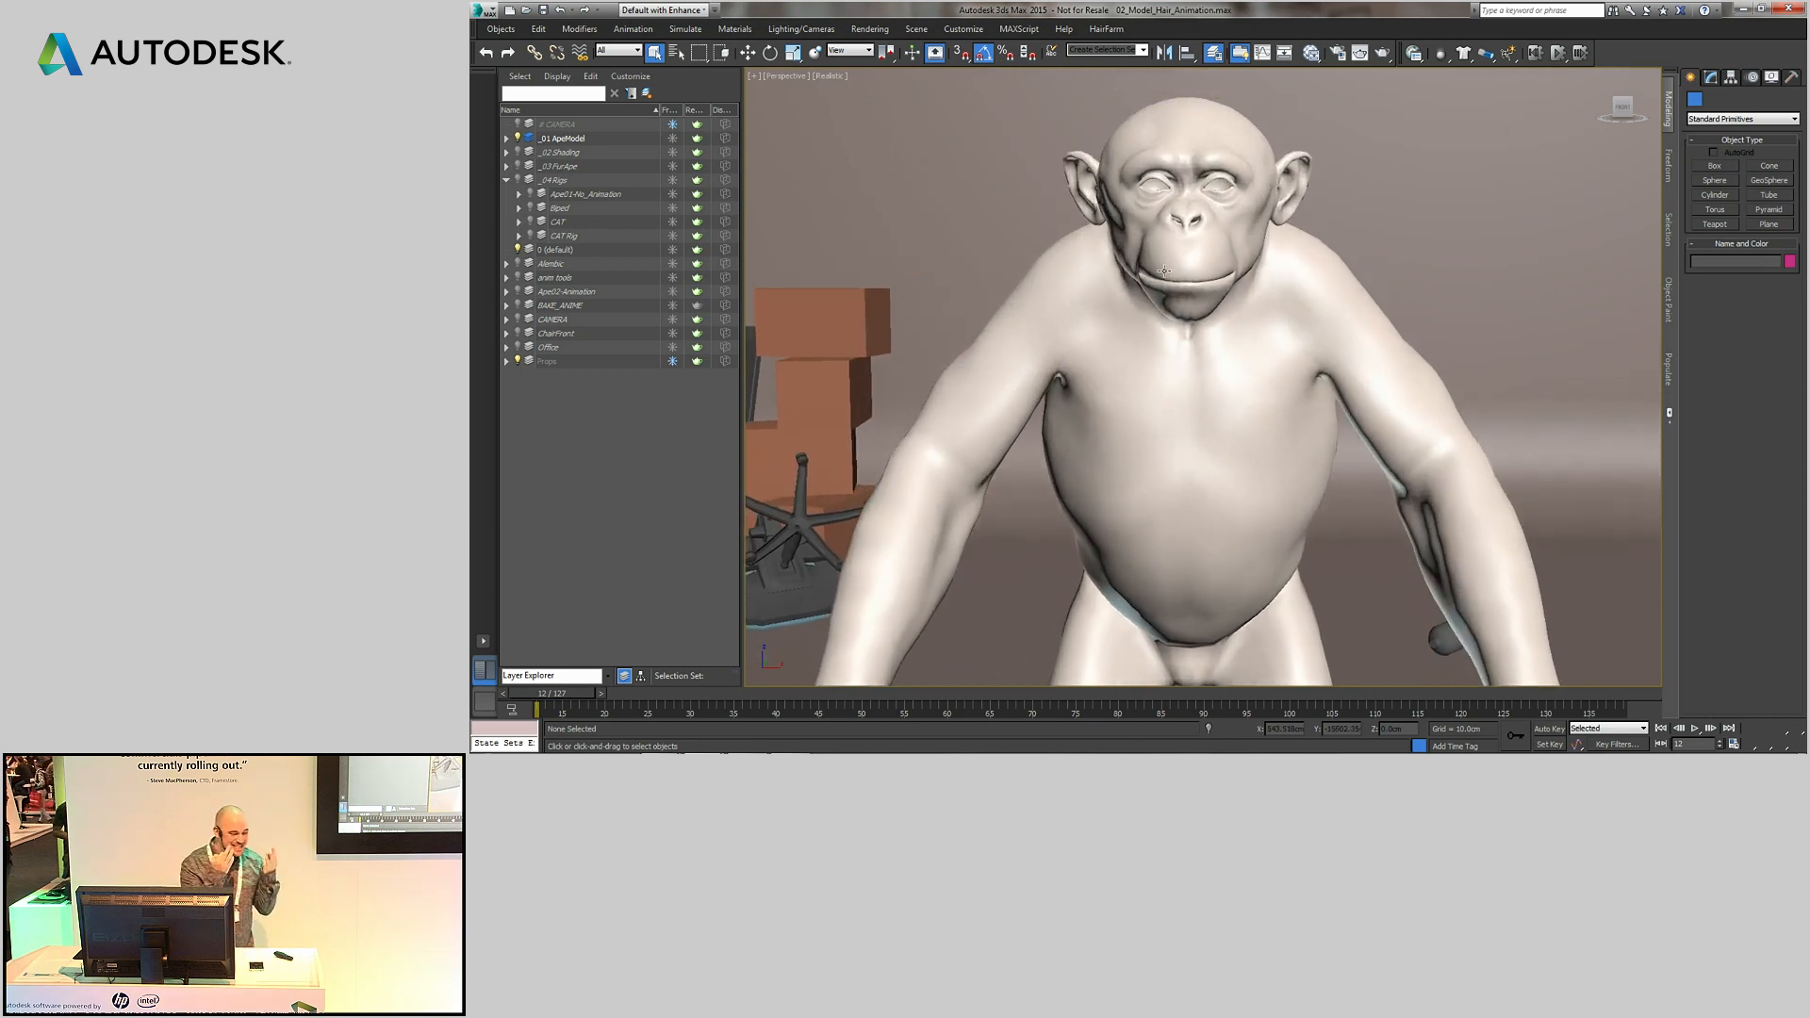
click(1216, 460)
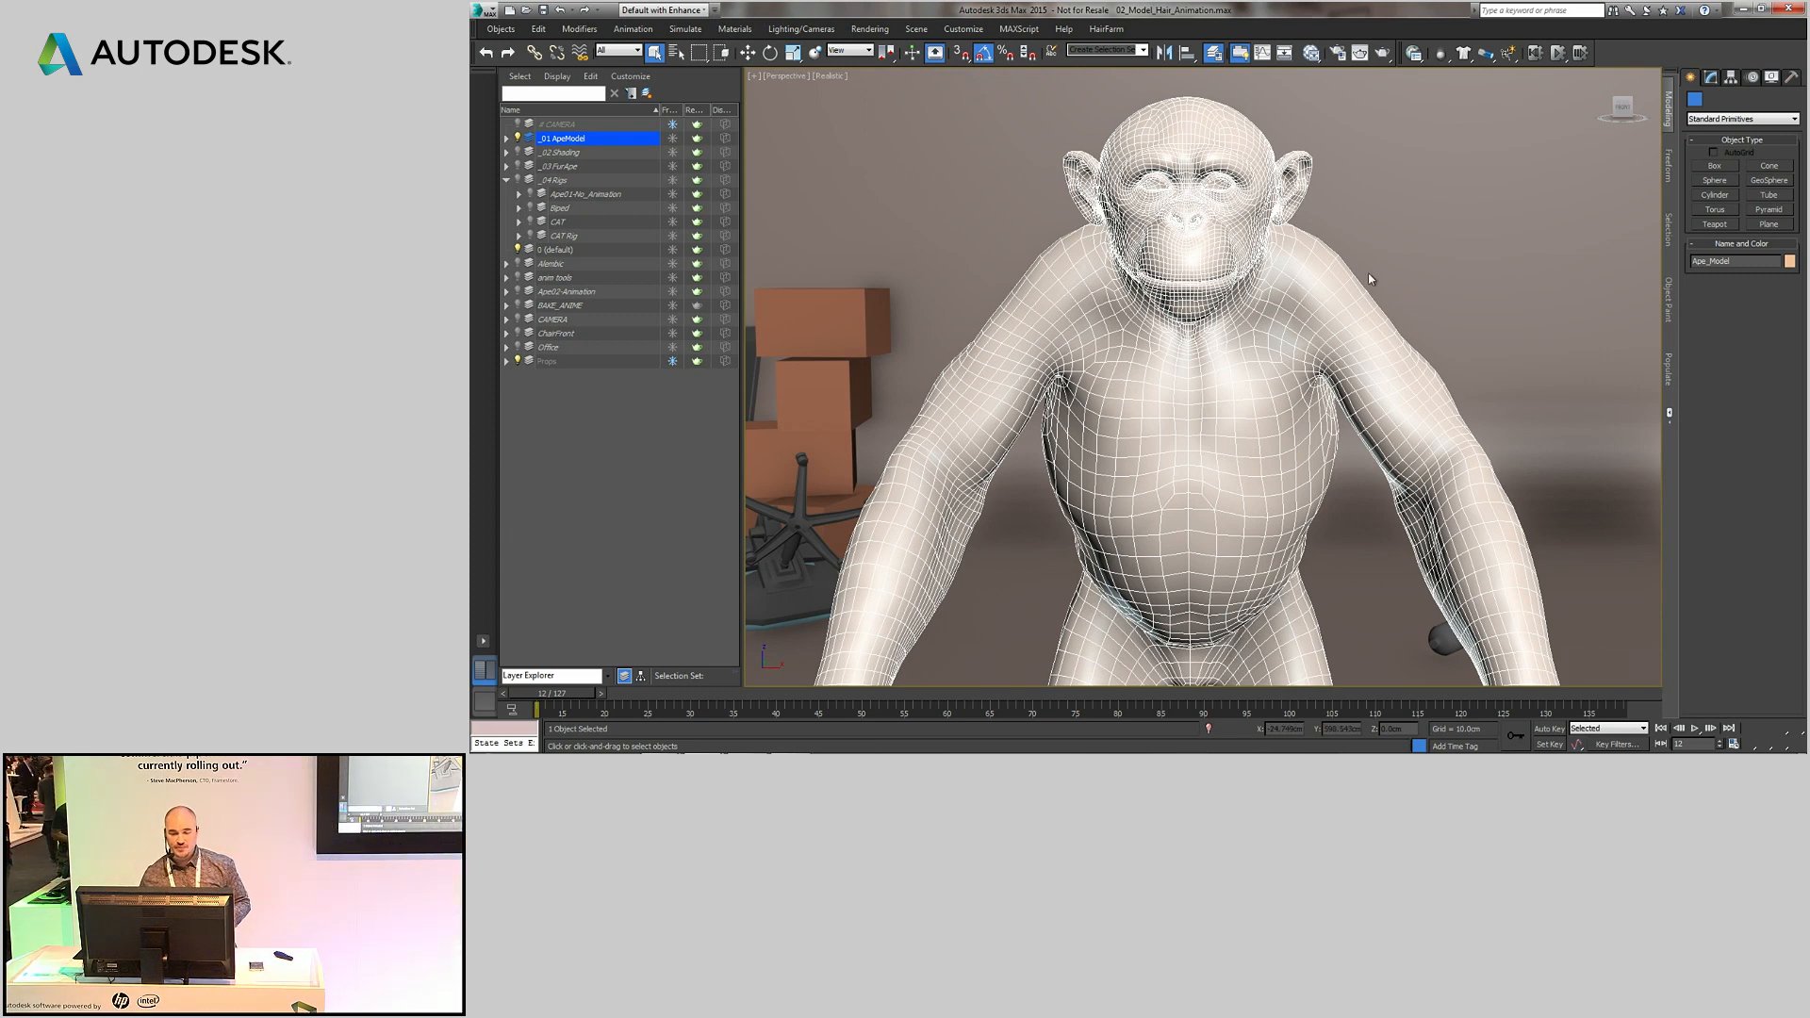
click(476, 9)
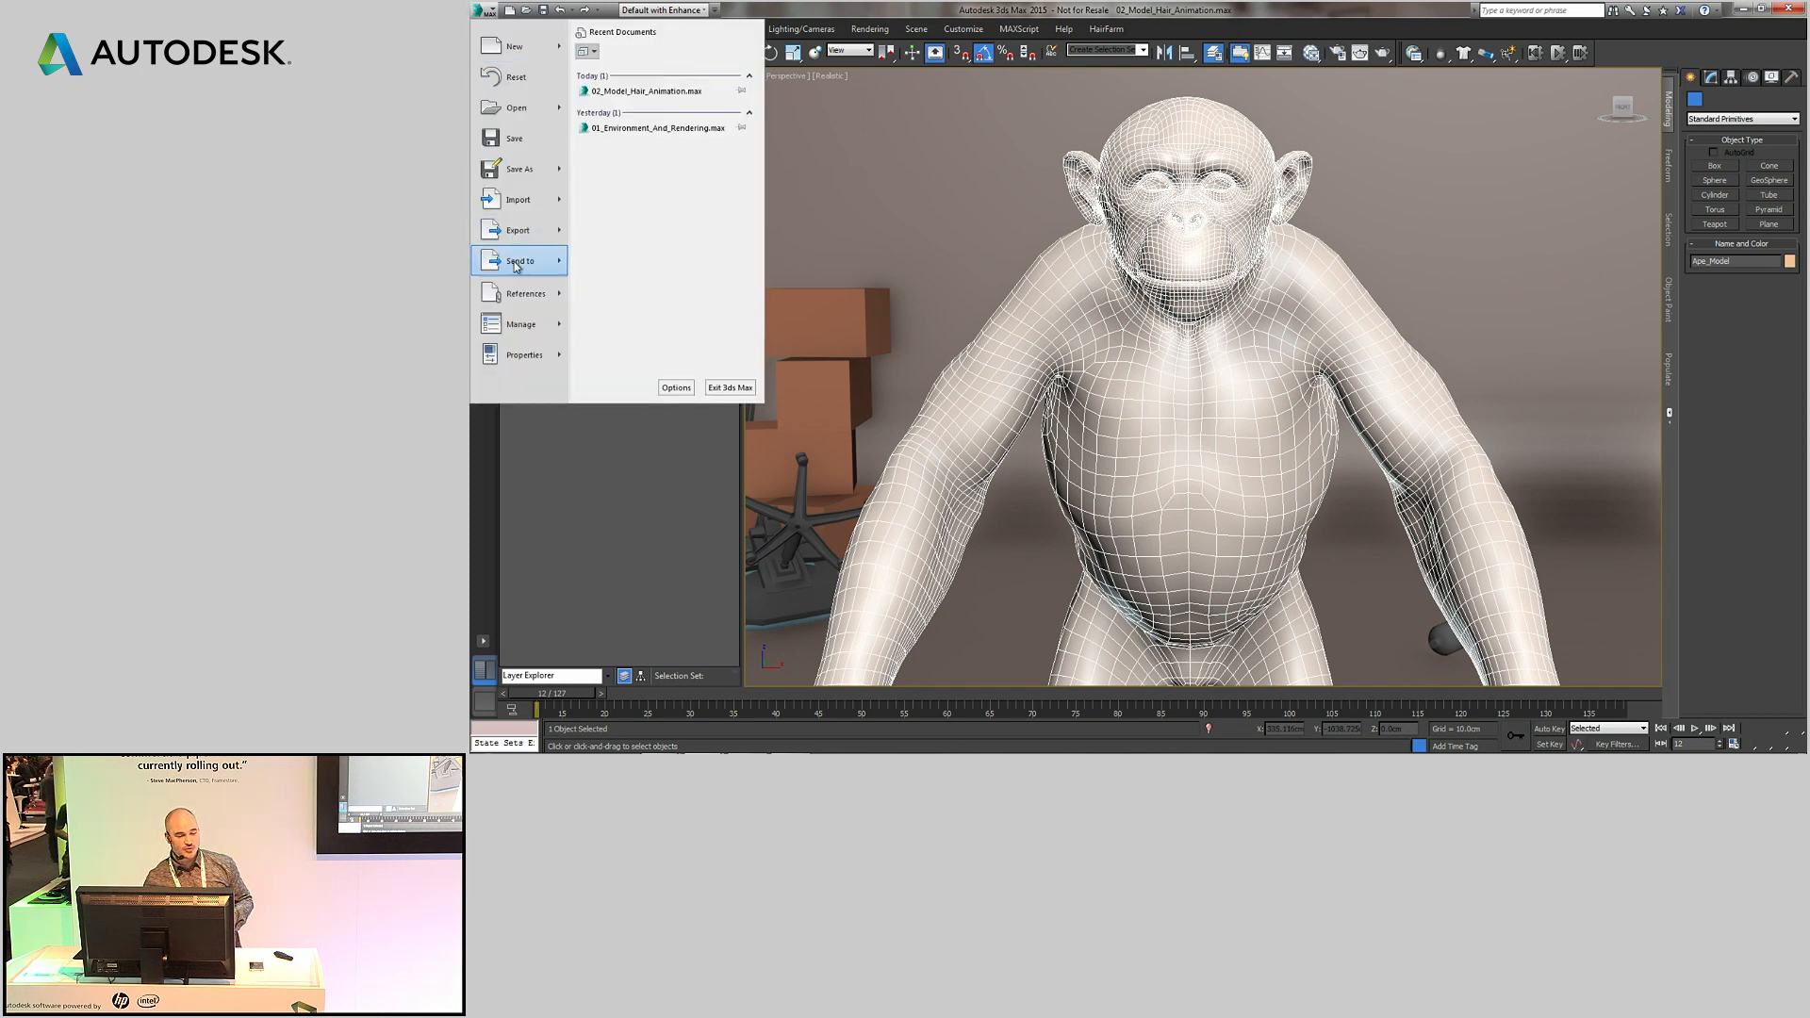
mouse_move(523, 264)
mouse_move(714, 186)
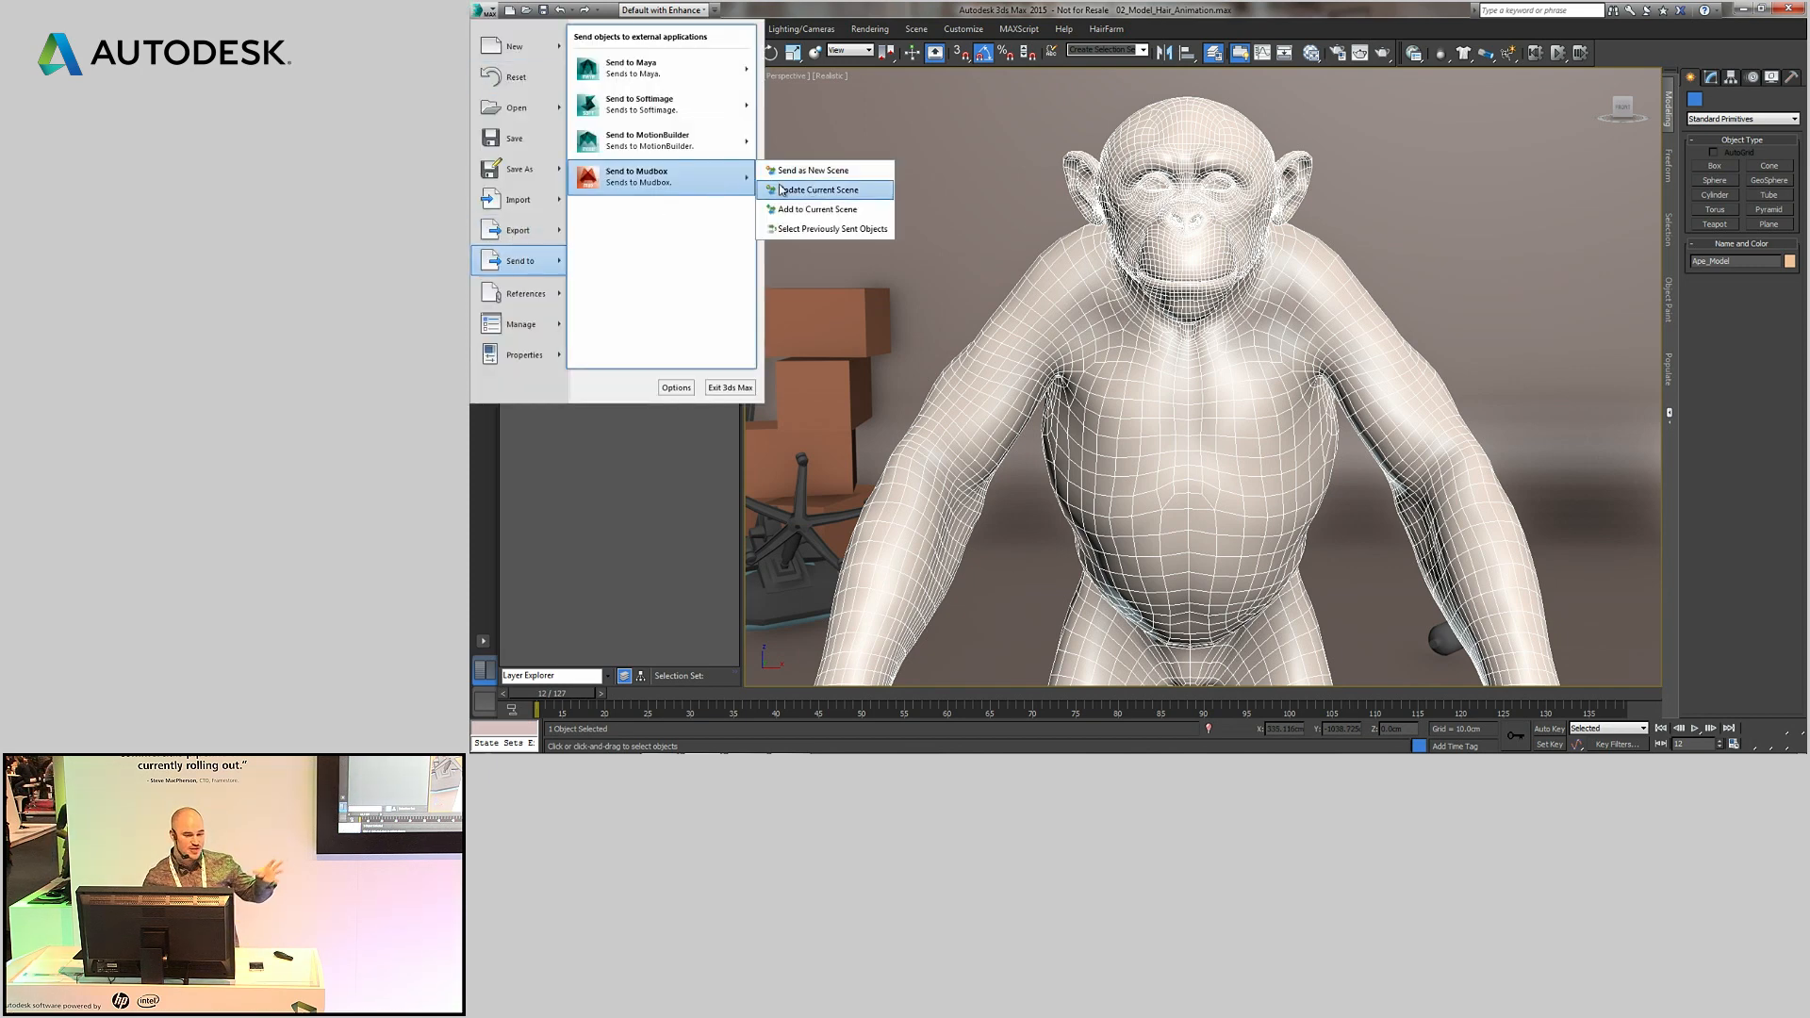
click(823, 209)
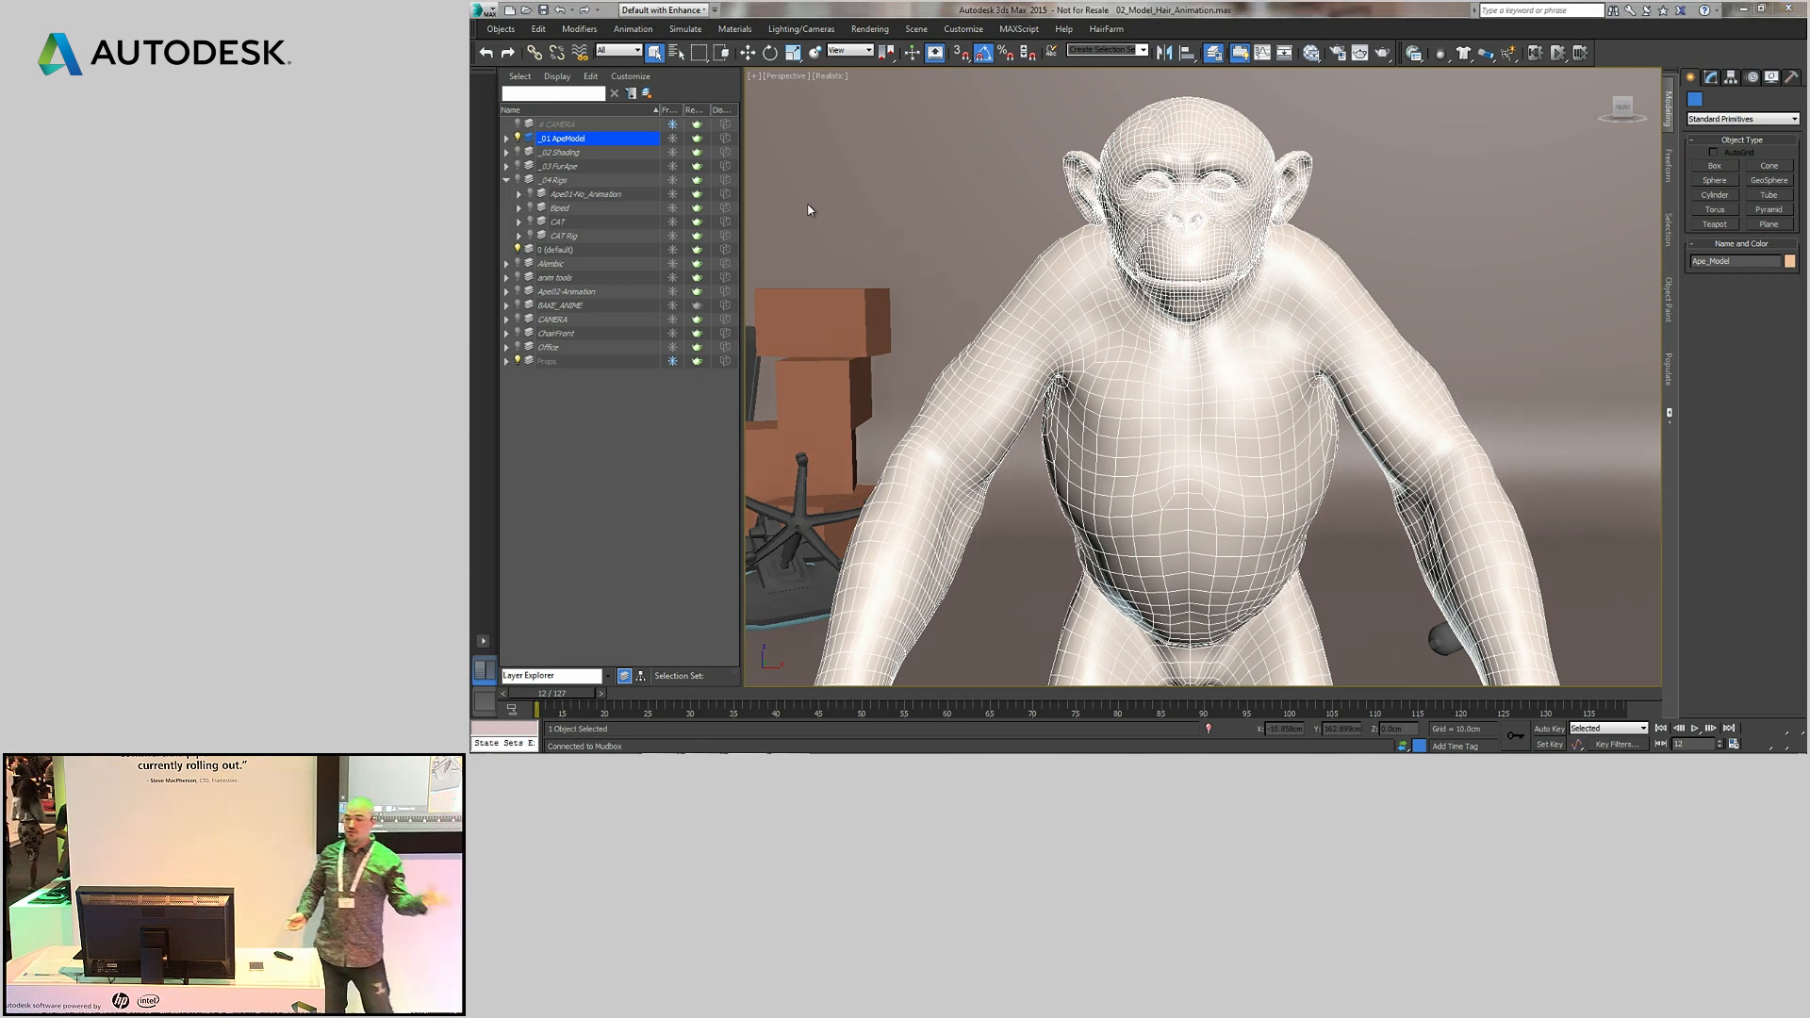
- Switch to Mudbox and add a new sculpt layer to the imported ape model
key(alt+Tab)
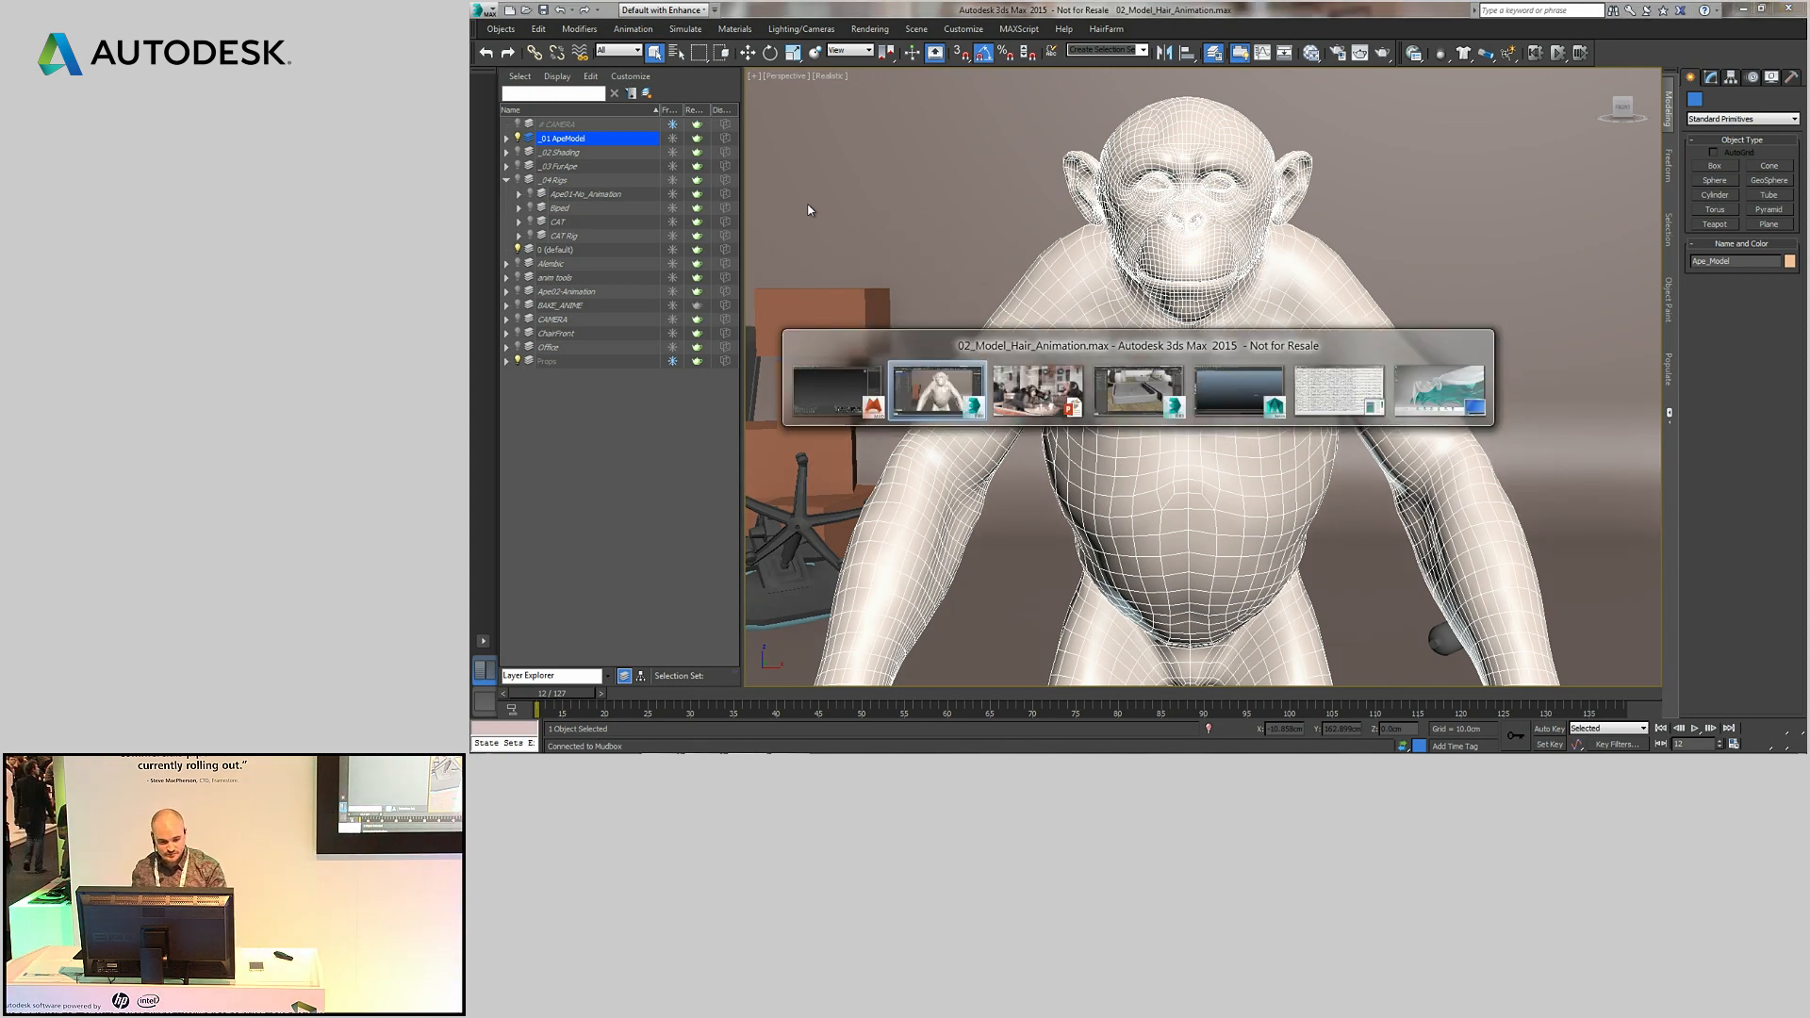
key(alt+Tab)
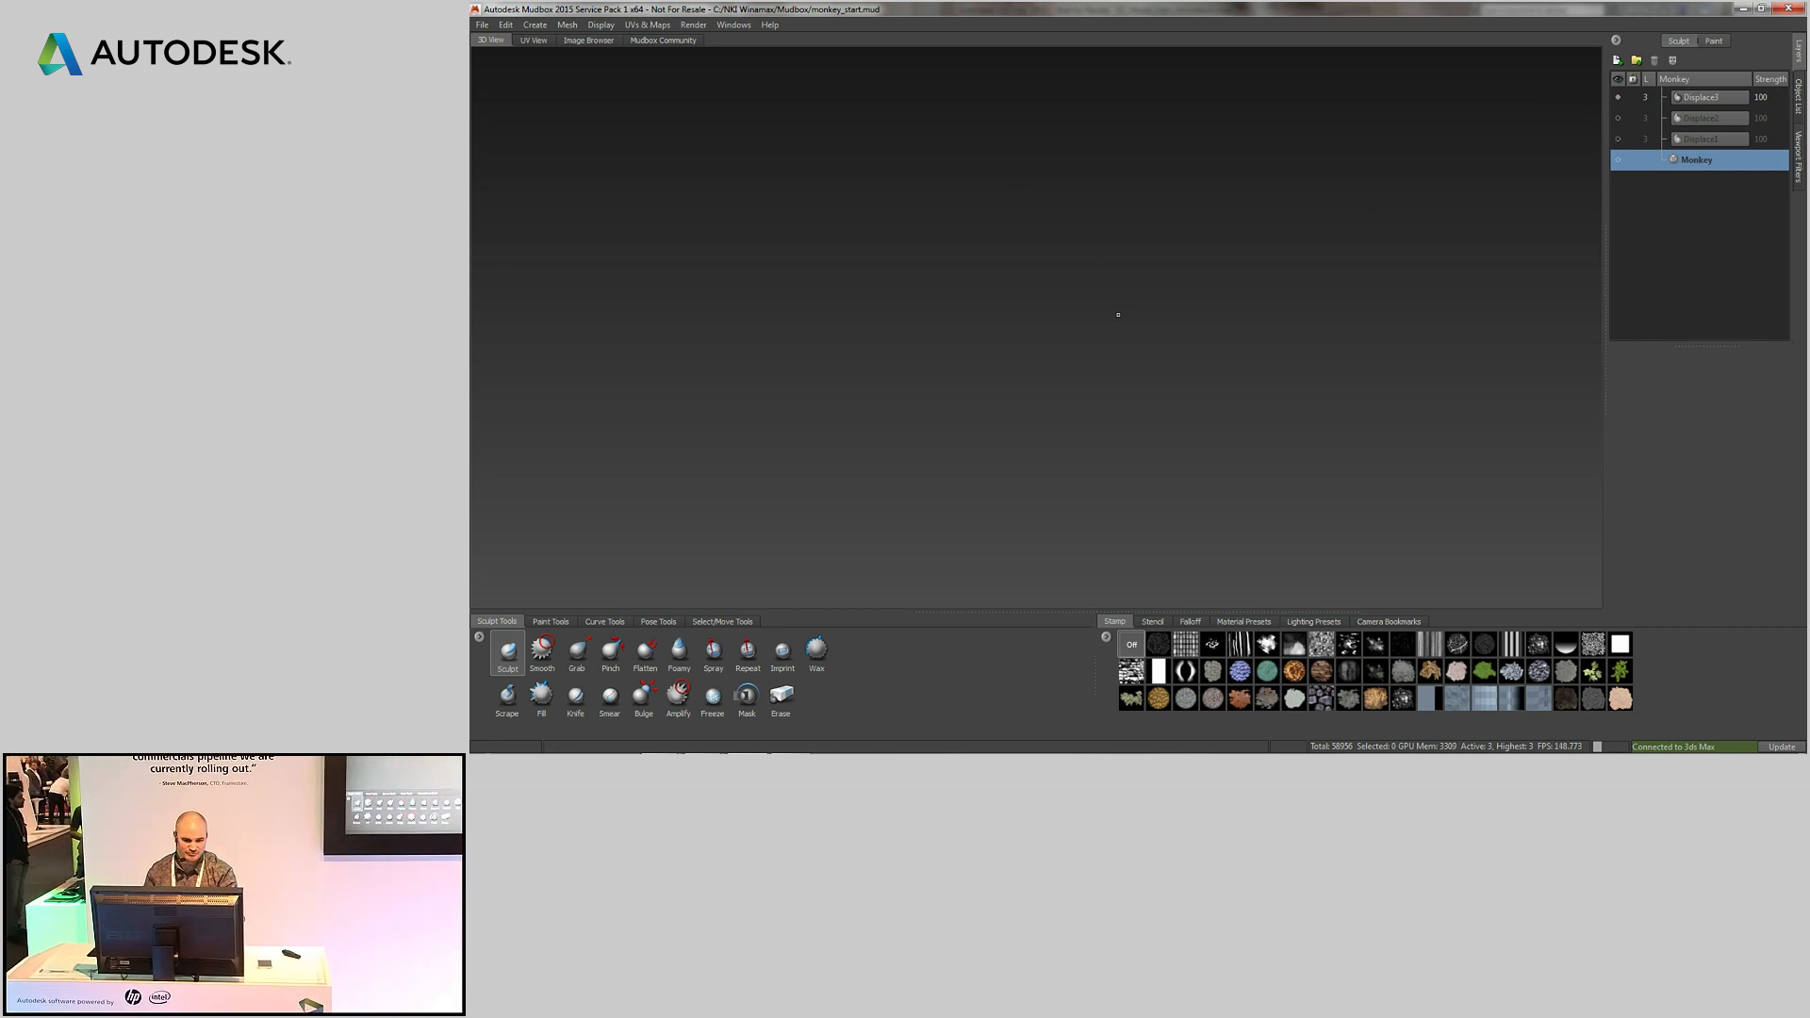
alt+right_drag(1131, 317, 1107, 423)
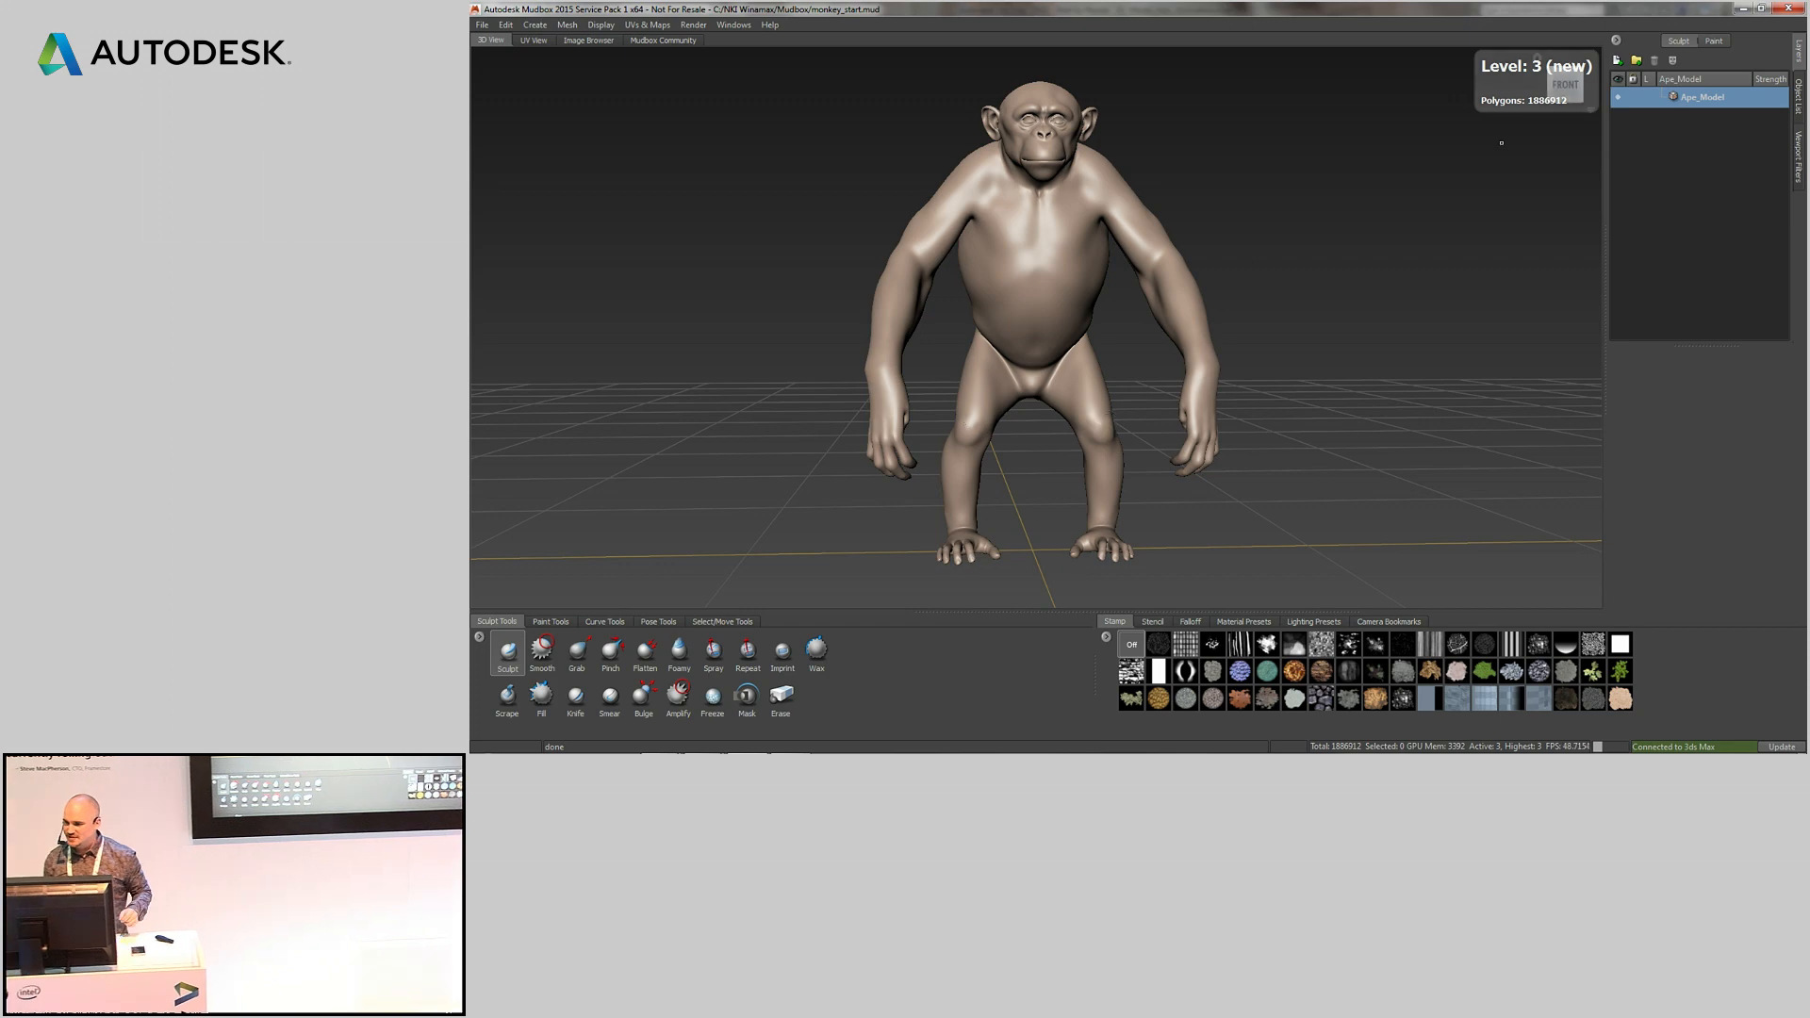
click(1619, 60)
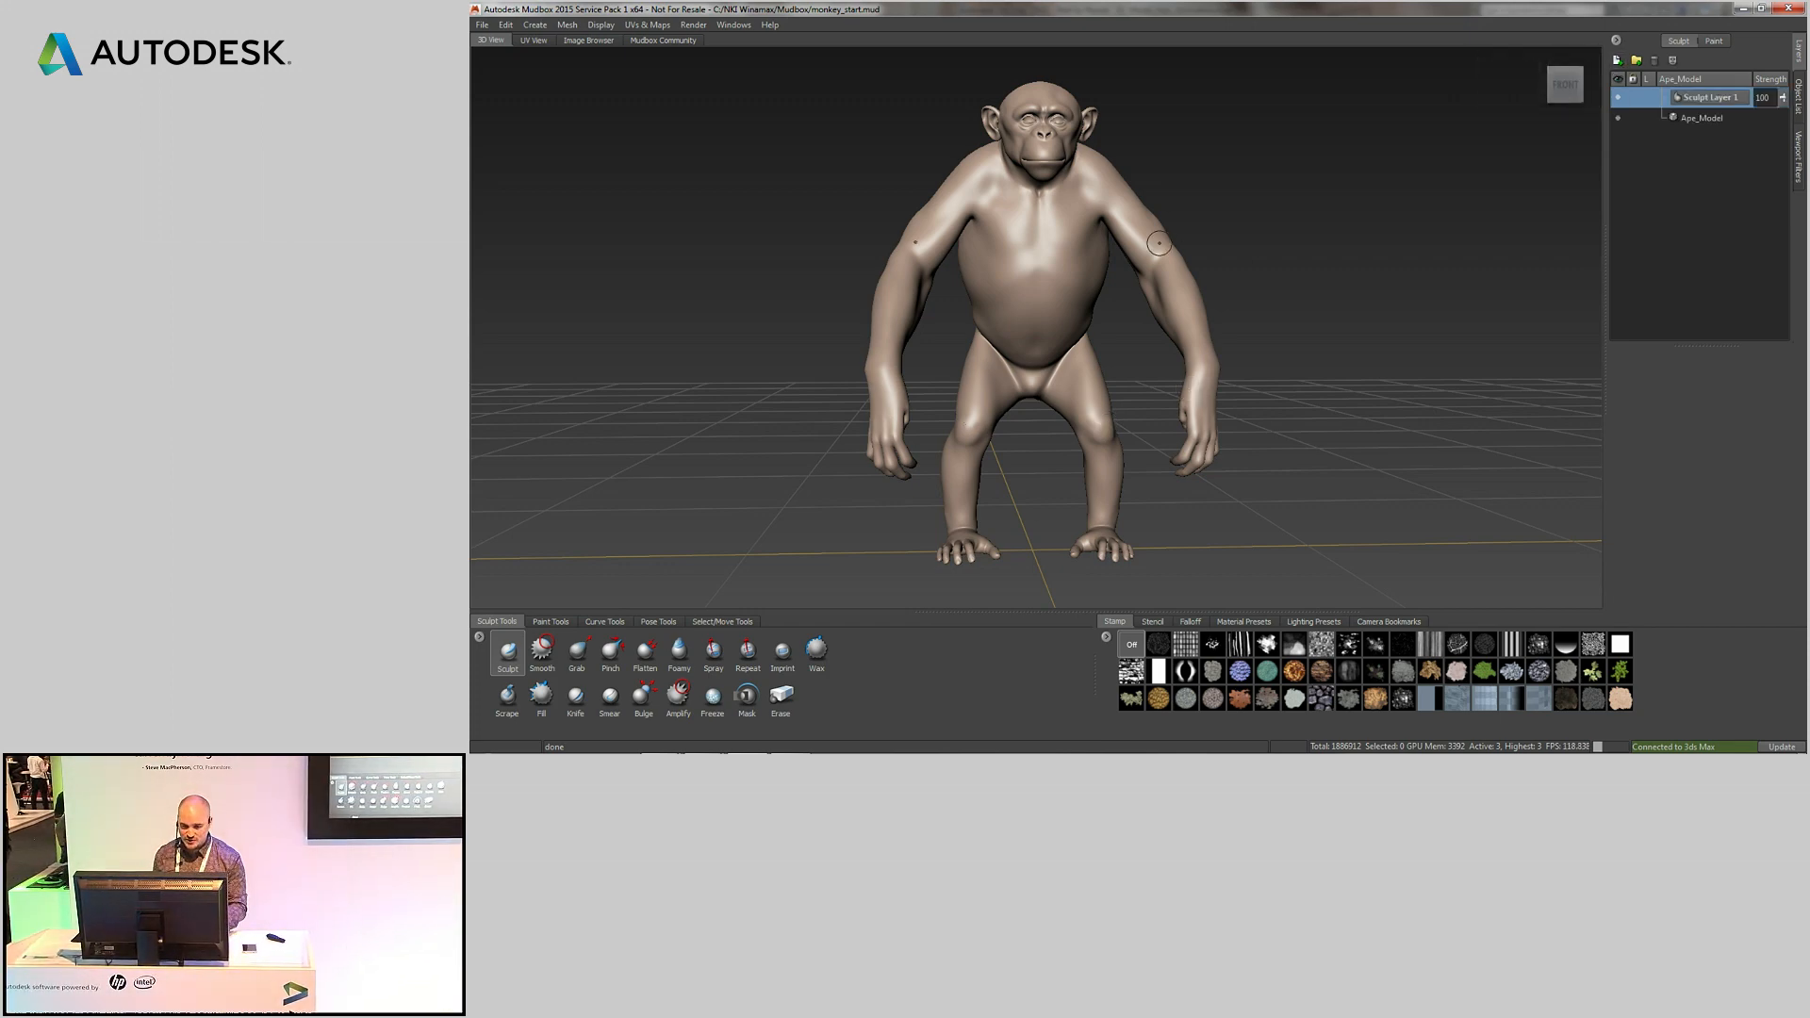
- Sculpt mirrored wrinkles across the ape's brows, under the eyes and beside the nose, using a stamp image on the Sculpt brush
alt+right_drag(1158, 249, 1198, 203)
alt+middle_drag(1108, 179, 1158, 471)
alt+right_drag(1158, 472, 1232, 348)
alt+drag(1232, 348, 1207, 346)
alt+middle_drag(1206, 346, 1161, 418)
alt+right_drag(1161, 418, 1175, 397)
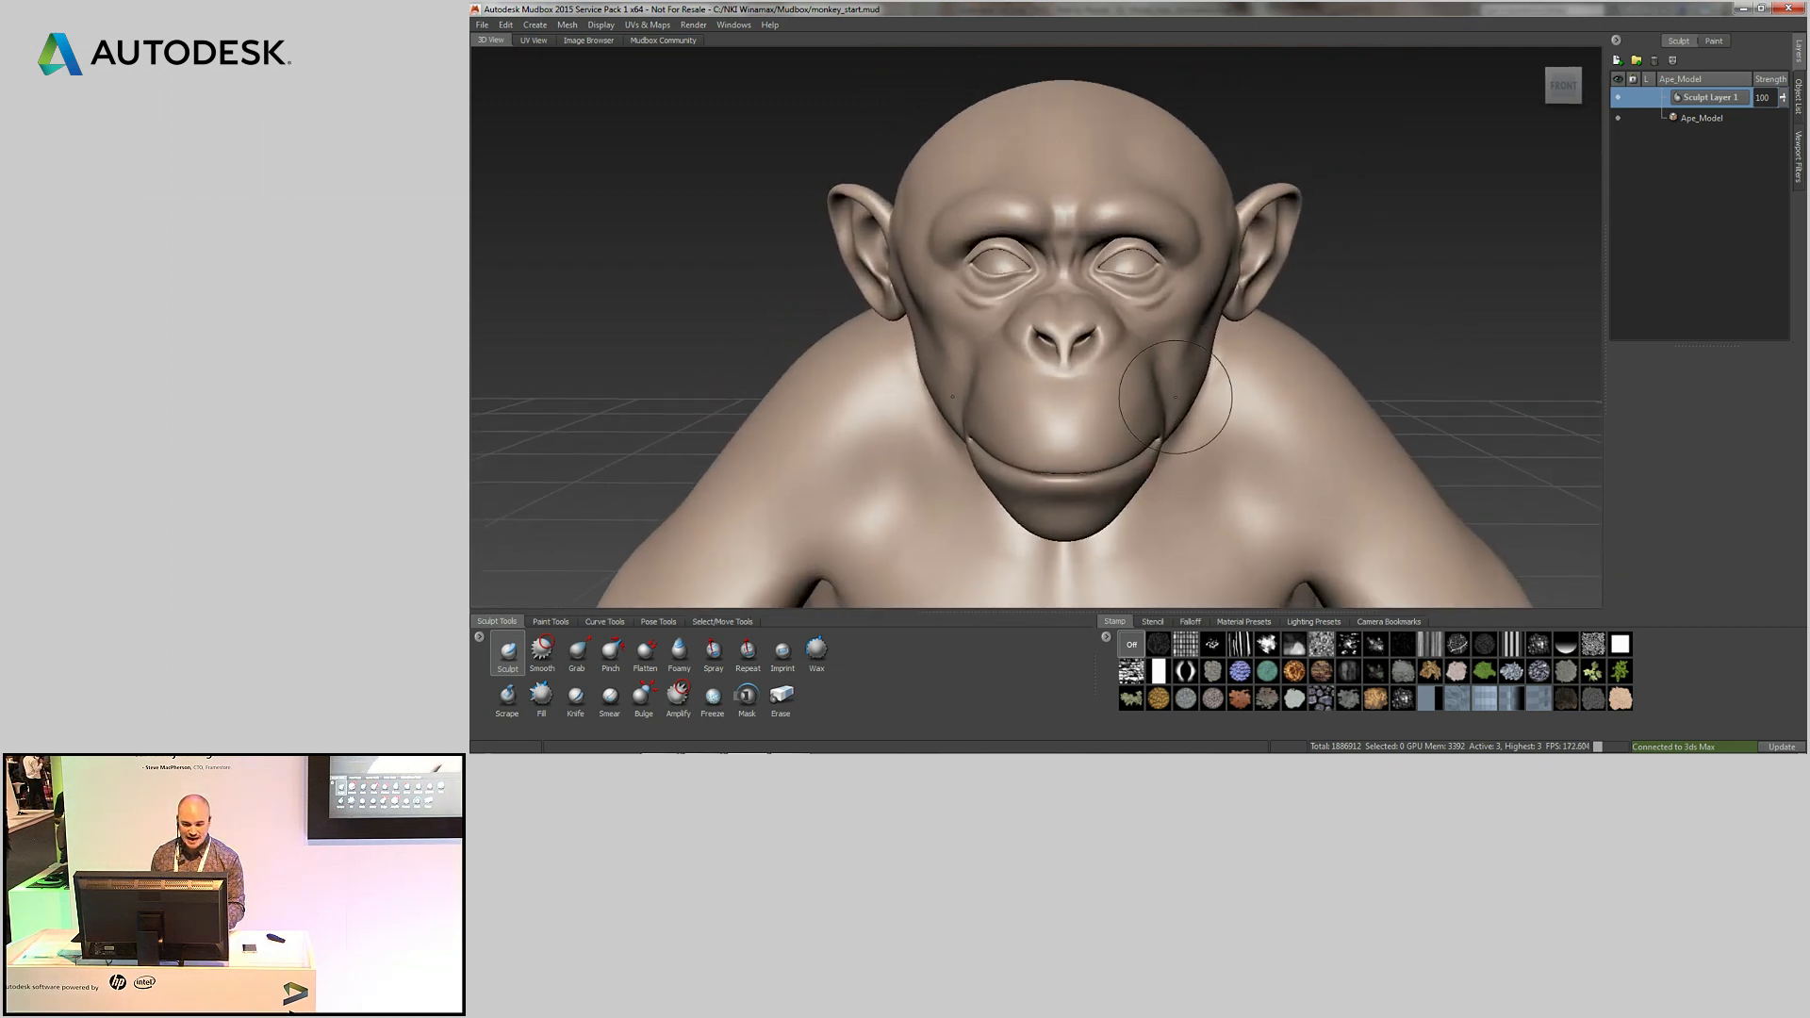
alt+drag(1176, 397, 1116, 389)
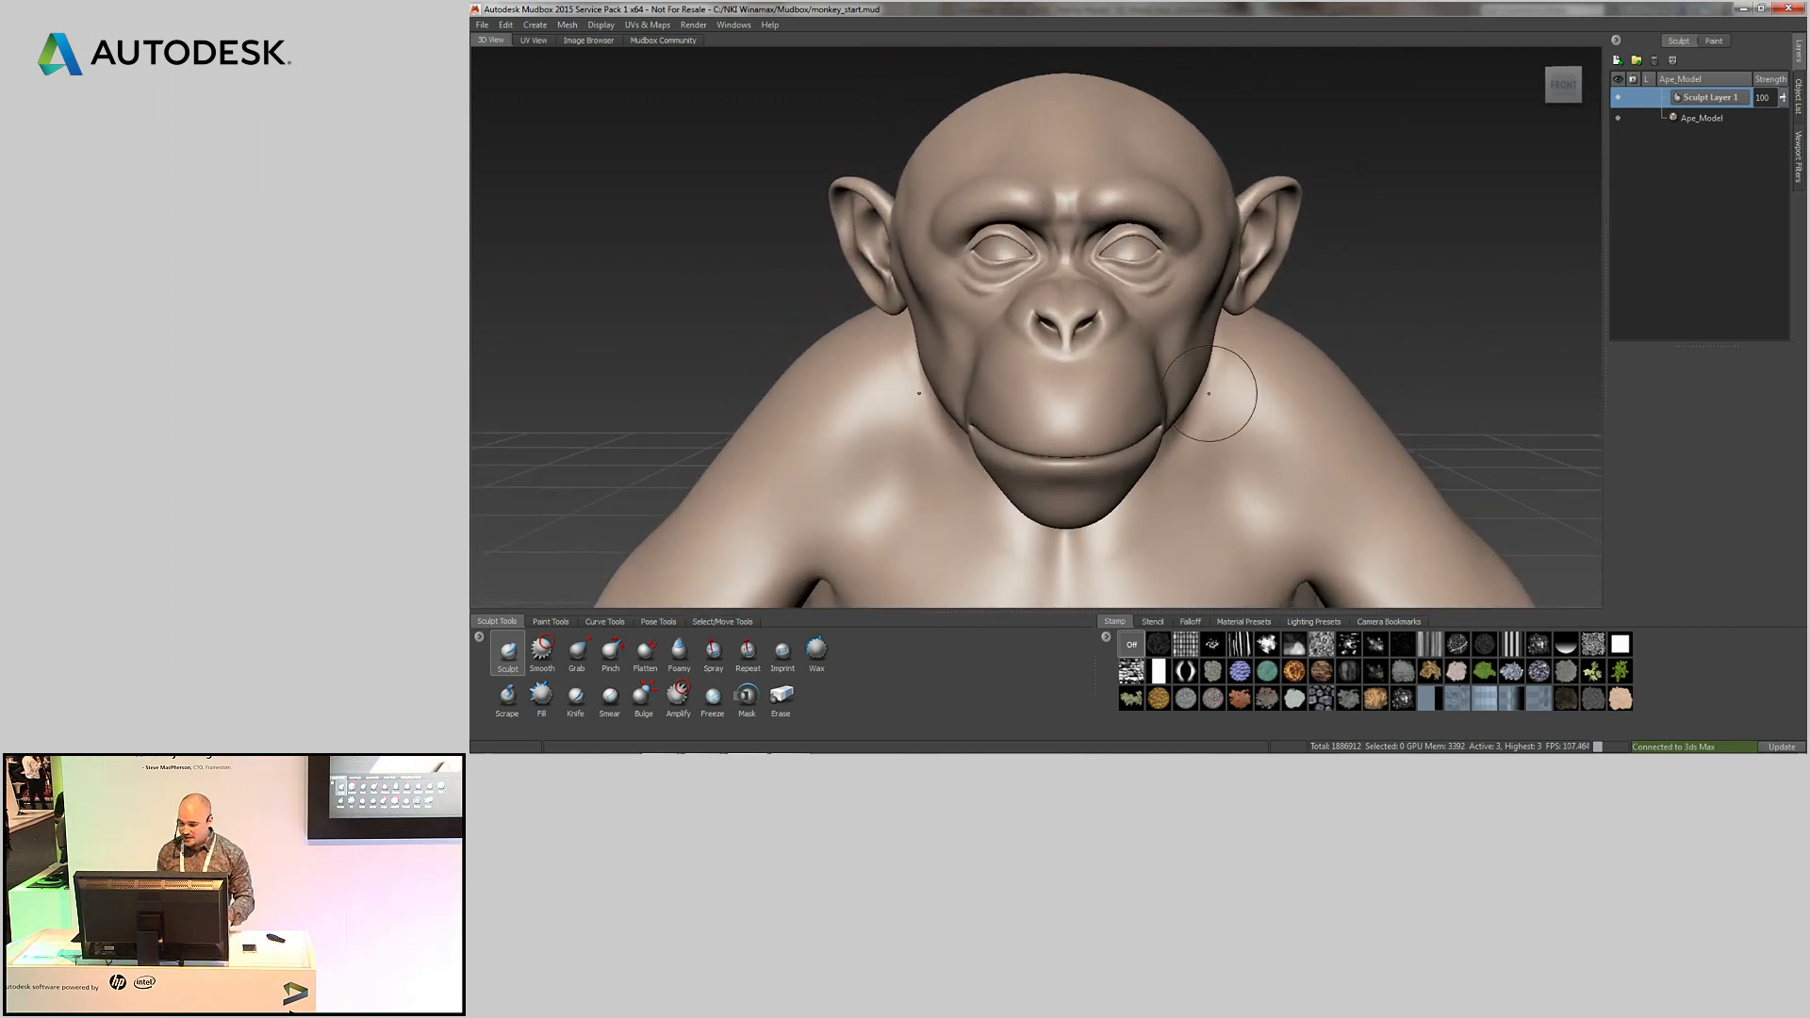
click(1514, 701)
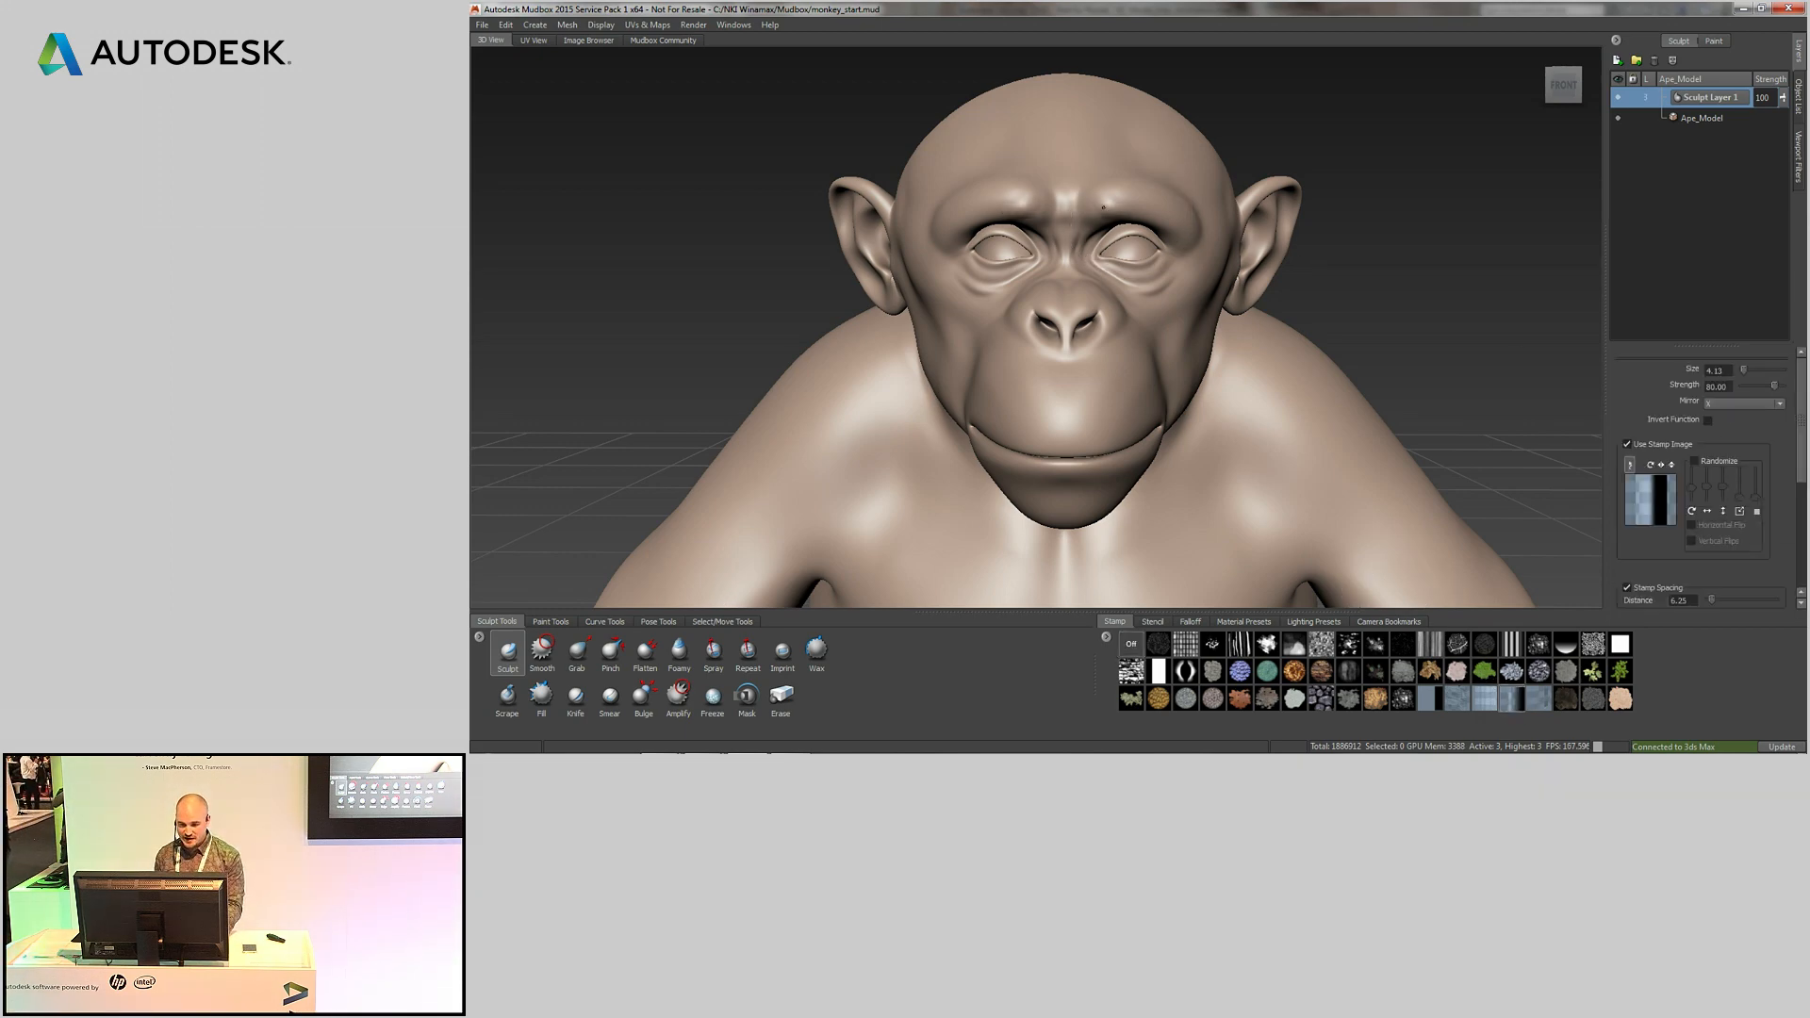
alt+drag(1143, 219, 1113, 231)
alt+middle_drag(1112, 247, 1105, 359)
alt+right_drag(1105, 358, 1121, 308)
alt+middle_drag(1122, 308, 1104, 356)
mouse_move(1047, 223)
mouse_down()
mouse_move(1079, 212)
mouse_move(1154, 247)
mouse_up()
mouse_move(1121, 316)
mouse_down()
mouse_move(1098, 337)
mouse_move(1143, 358)
mouse_up()
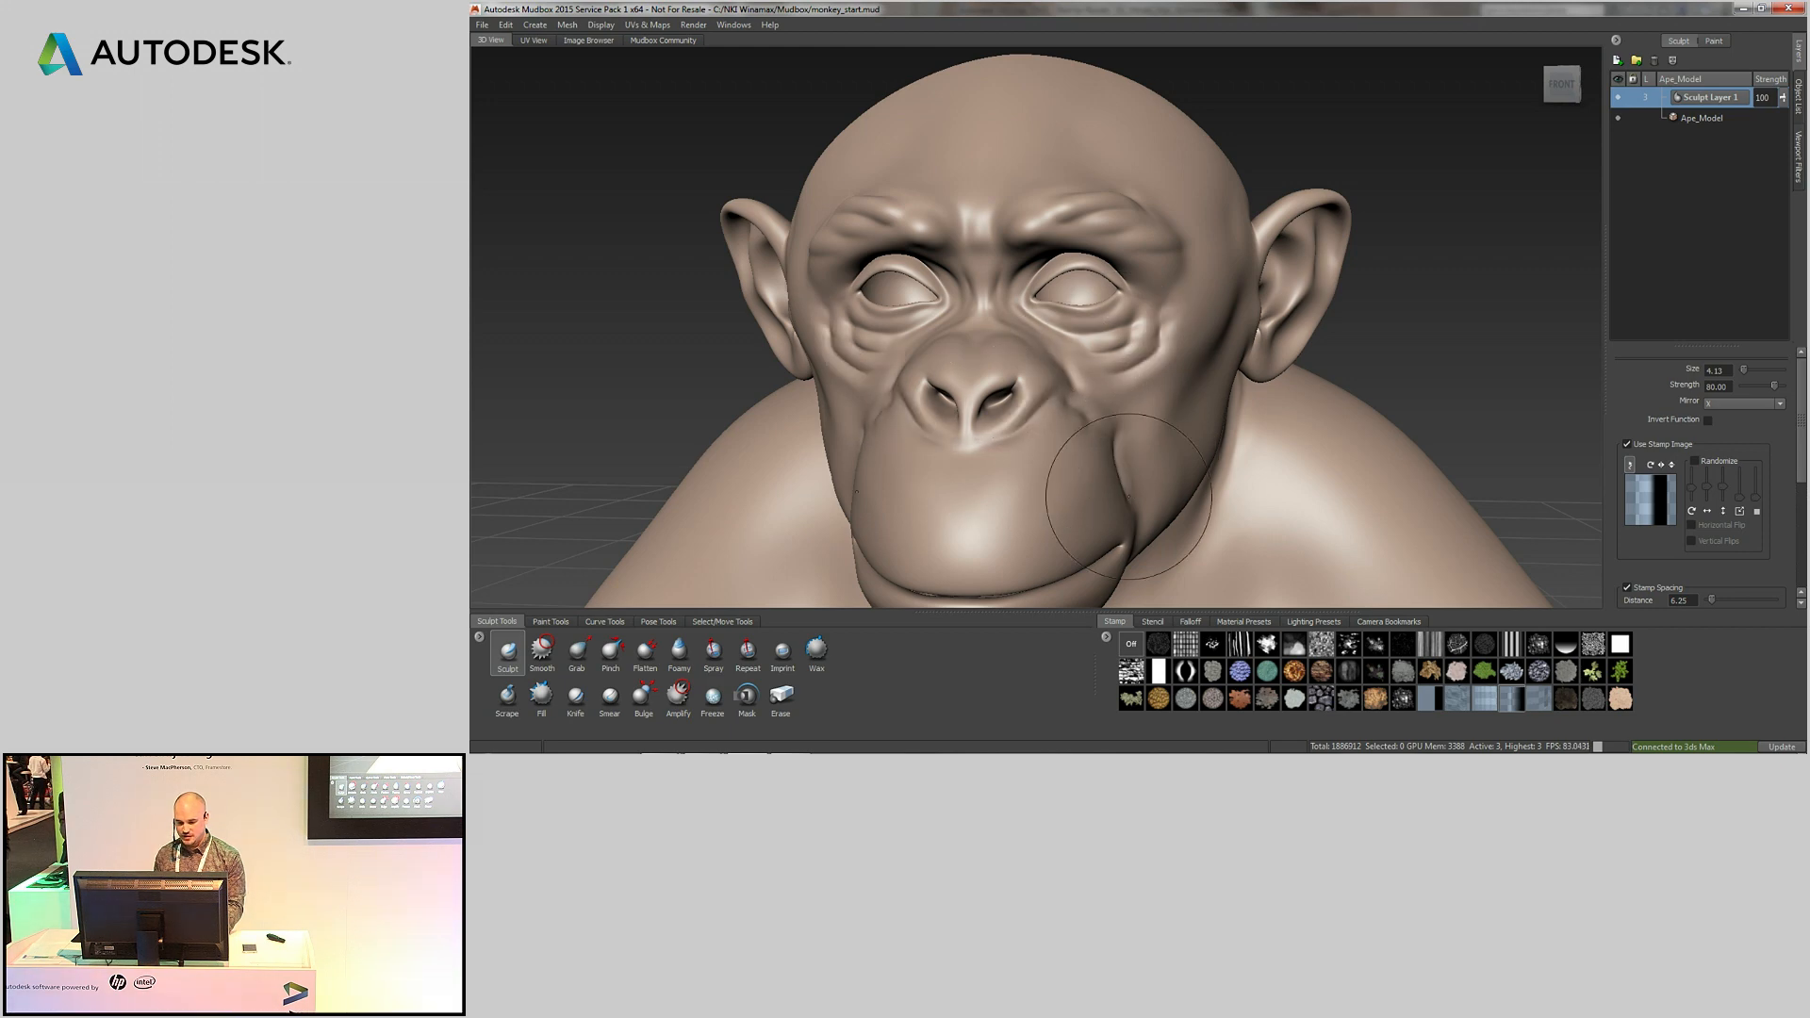
- Sculpt bumpy wrinkles over the ape's muzzle and creases at the temples with the same stamped brush
alt+drag(1142, 520, 980, 435)
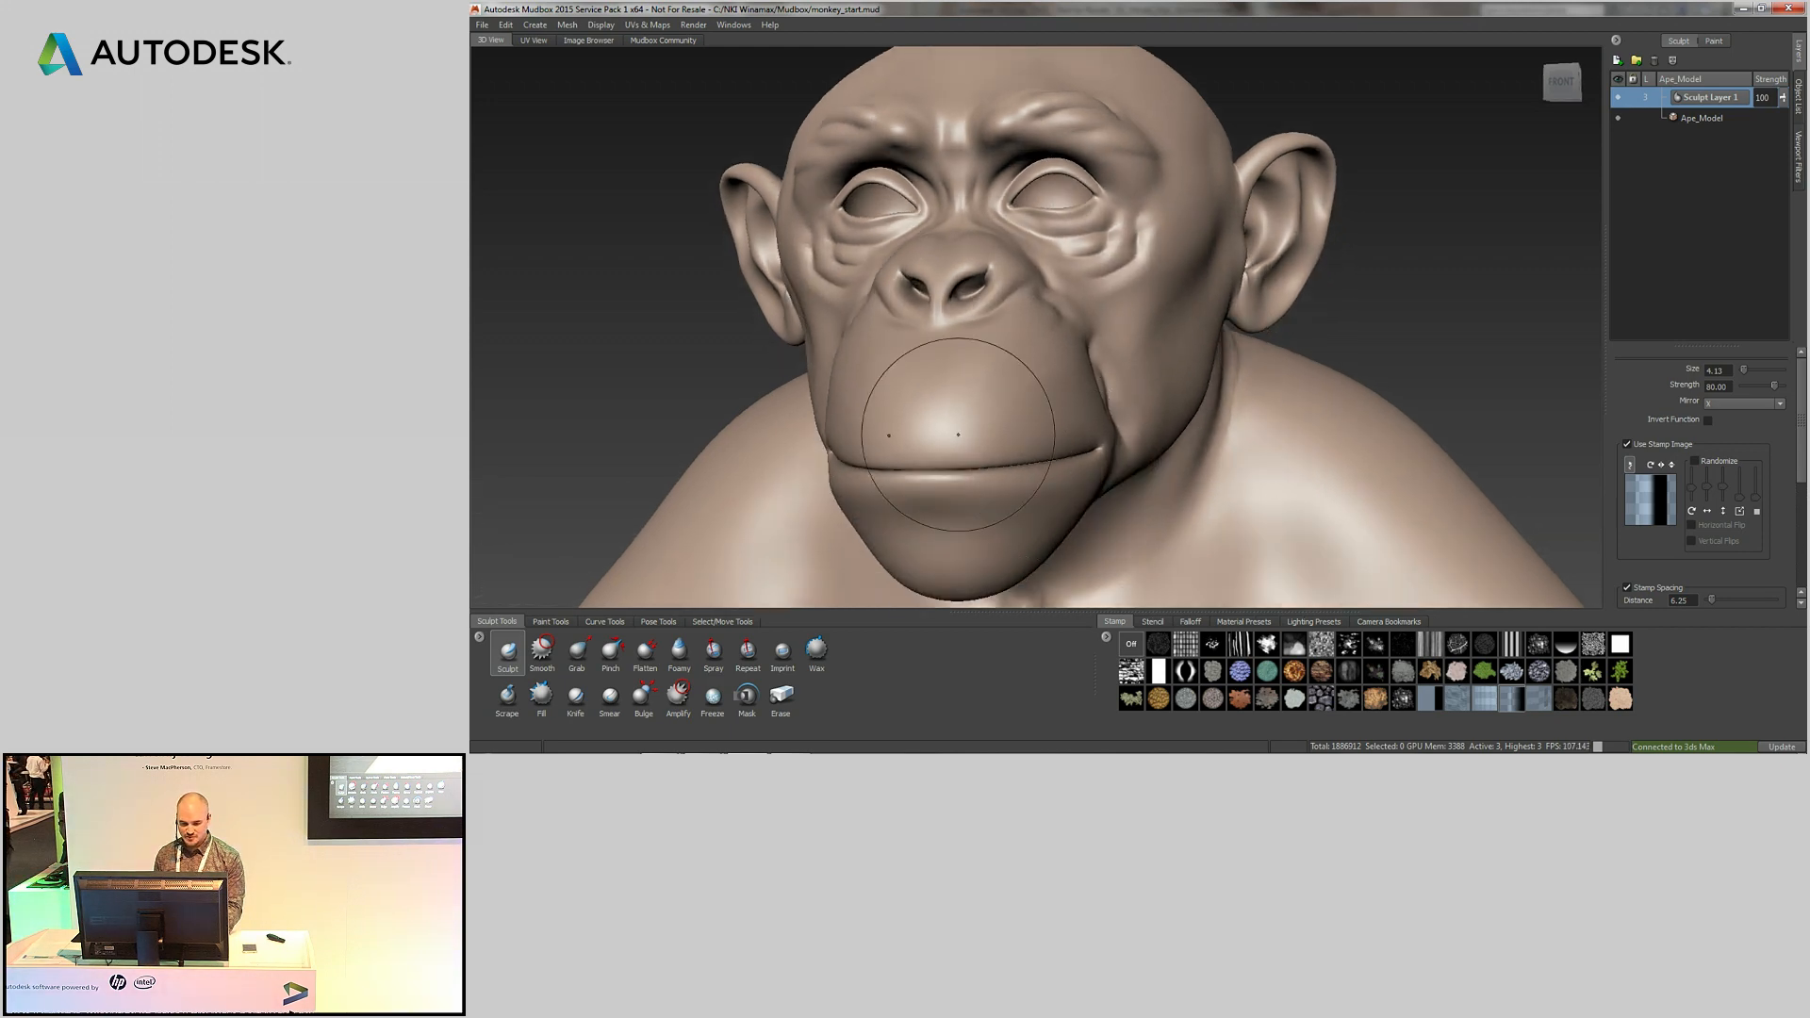
mouse_move(986, 437)
mouse_down()
mouse_move(1034, 368)
mouse_move(1004, 375)
mouse_move(1066, 362)
mouse_move(949, 250)
mouse_up()
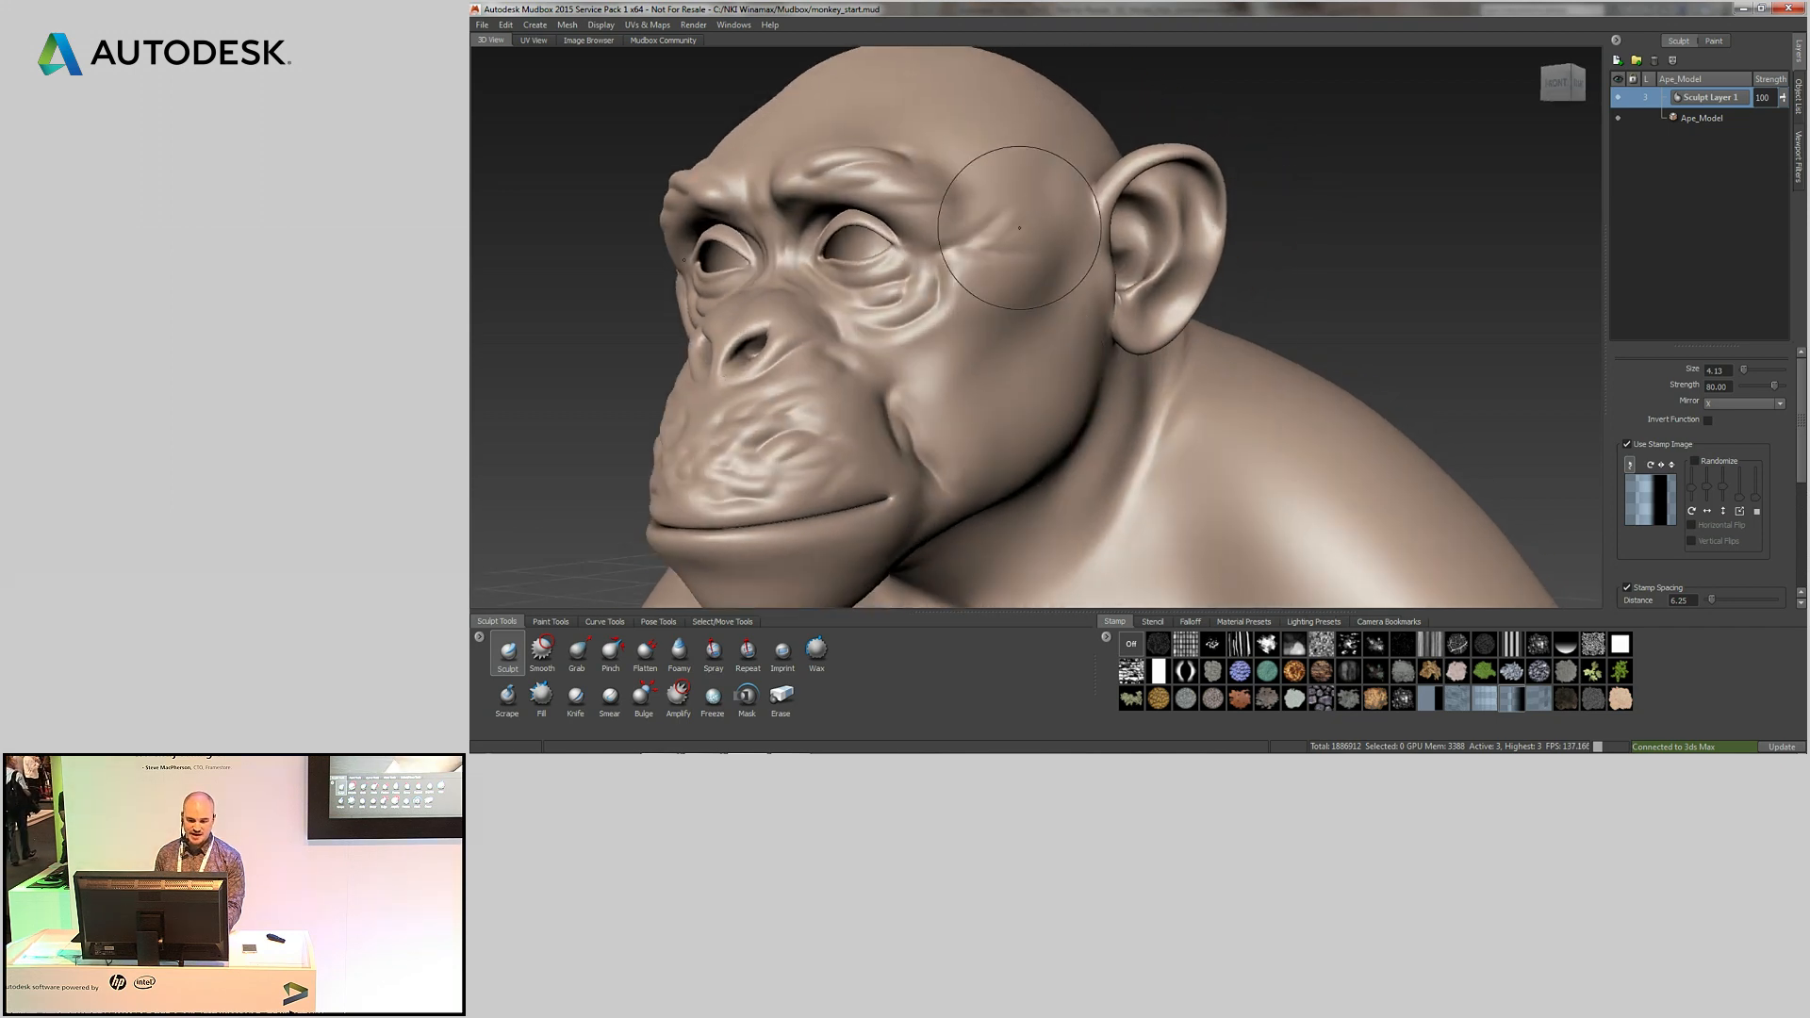
mouse_move(1025, 219)
alt+mouse_down()
mouse_move(980, 231)
mouse_move(1042, 278)
alt+mouse_up()
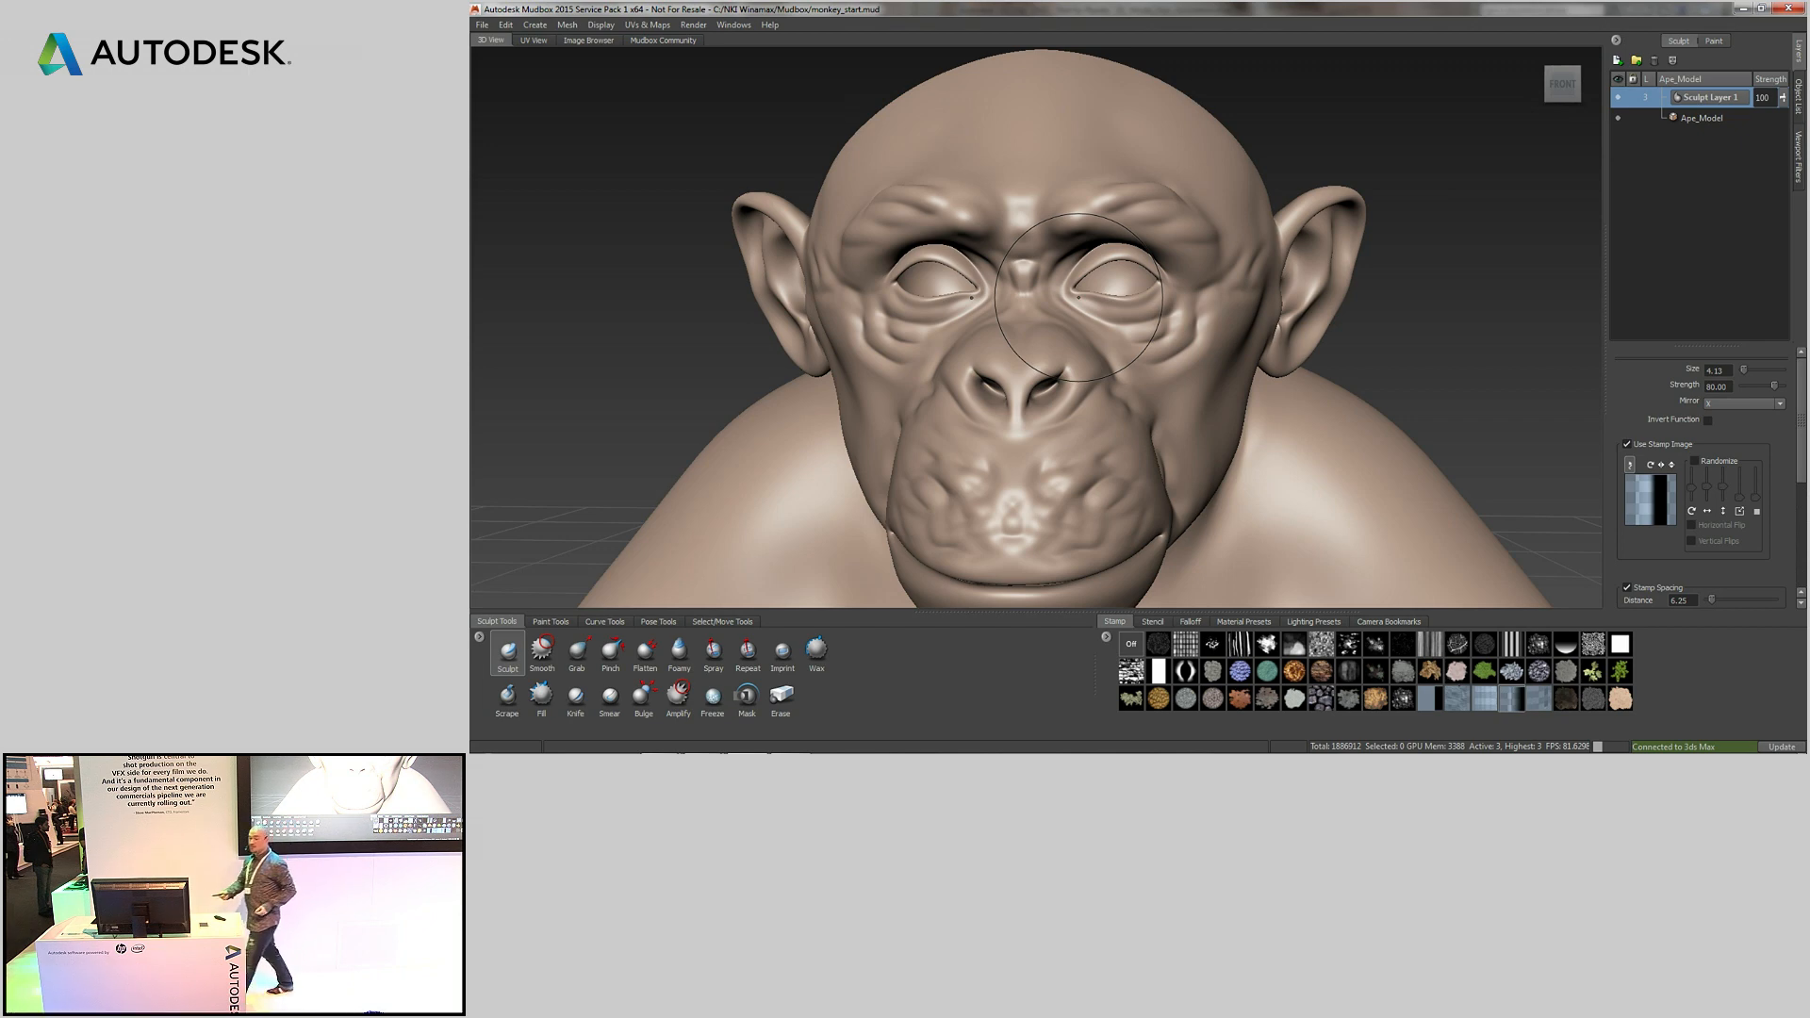
- Load the eye bump image HEYE015B.JPG as a stencil and align it over one of the ape's eyes
click(588, 39)
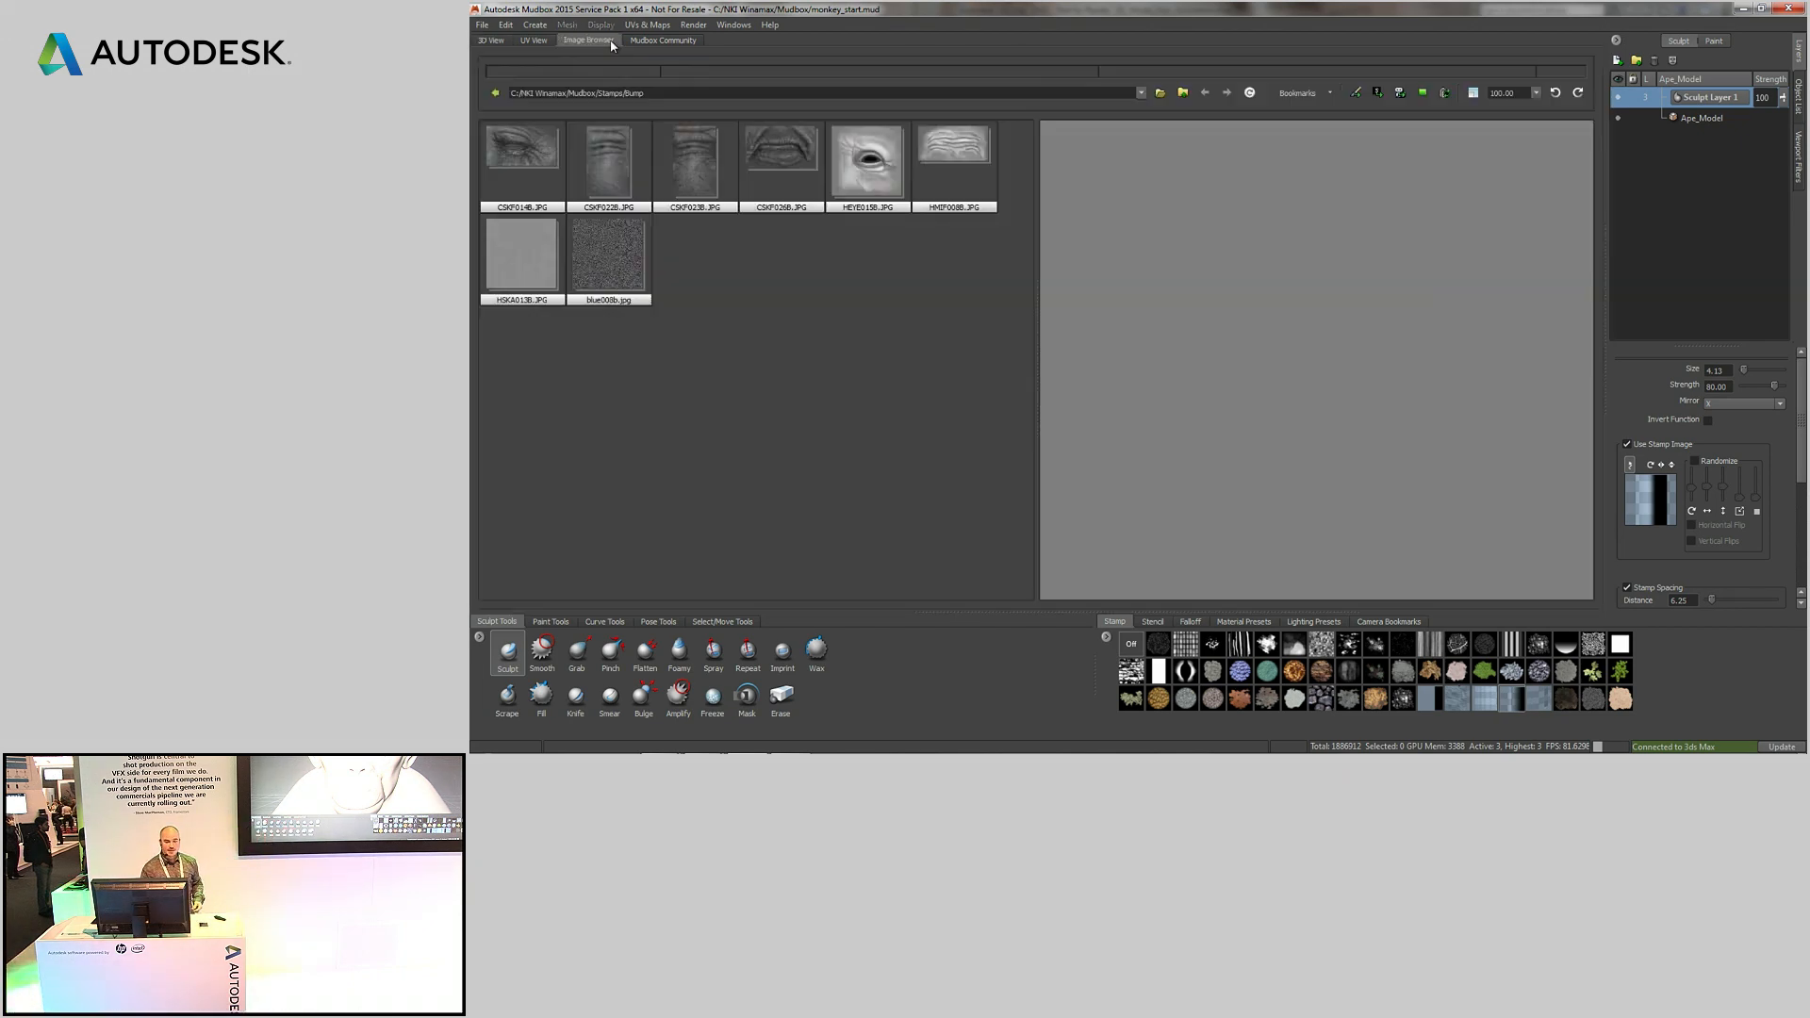
click(897, 185)
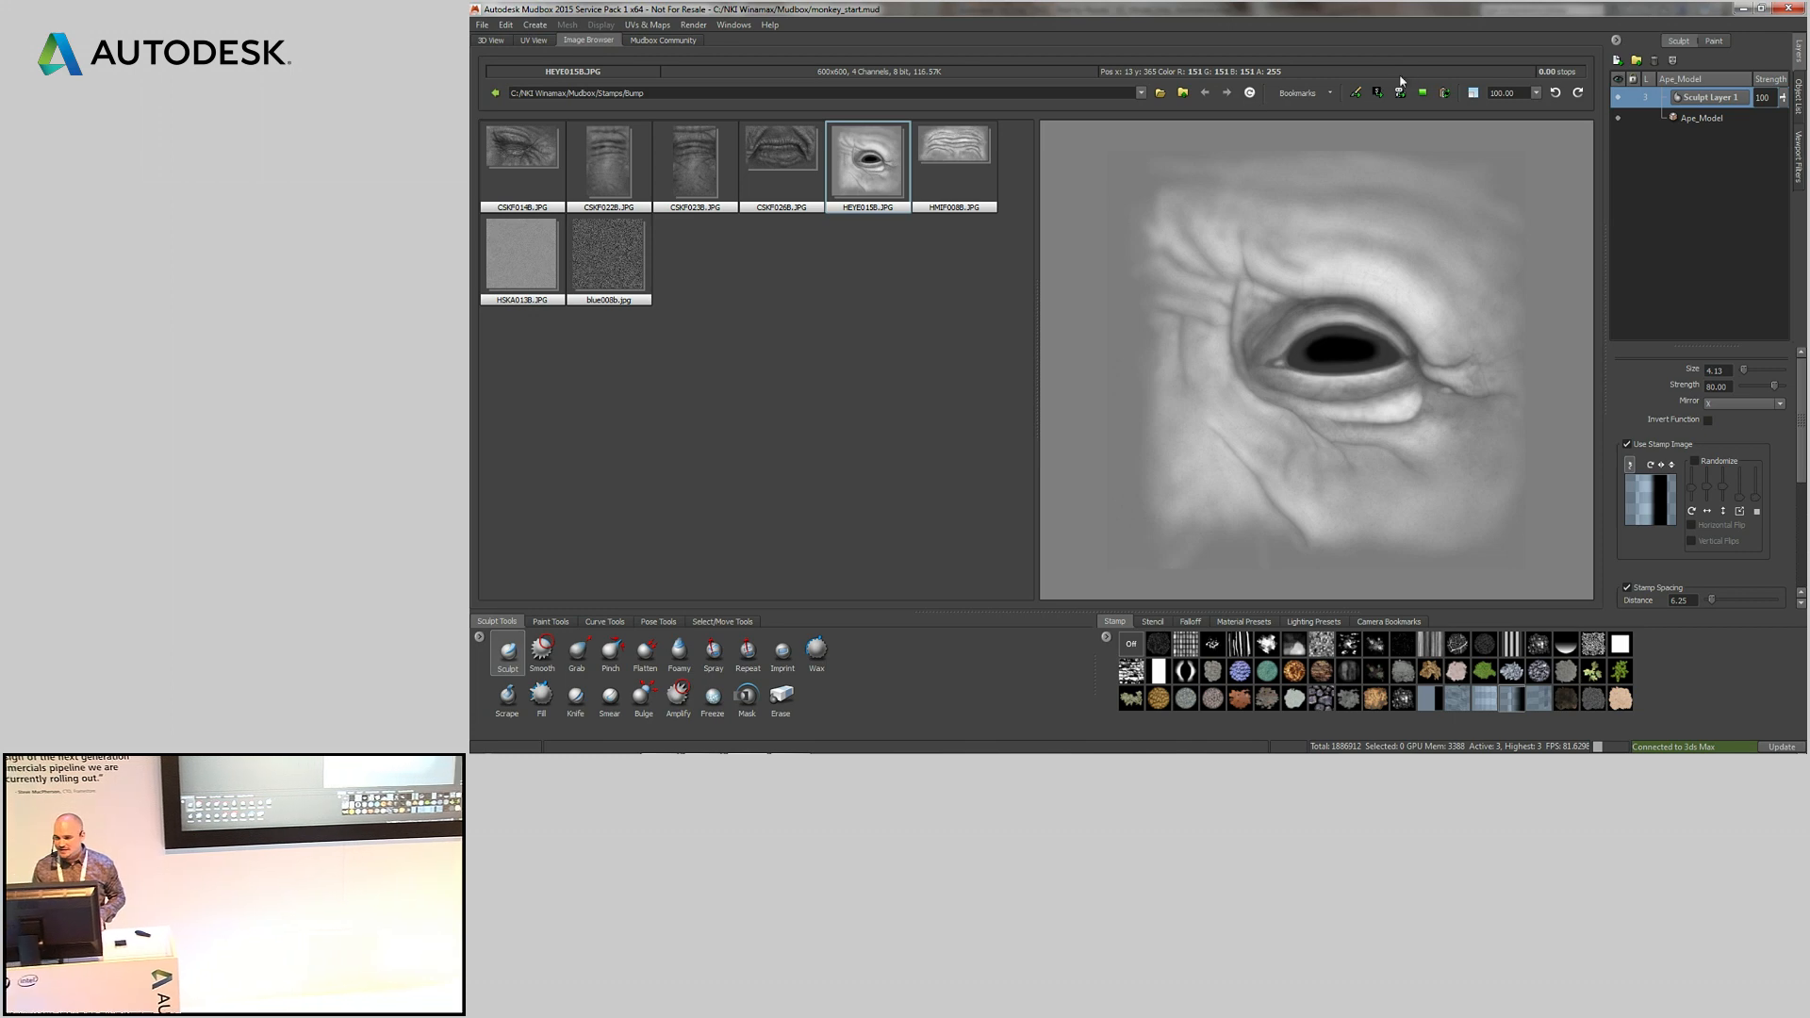
click(1376, 92)
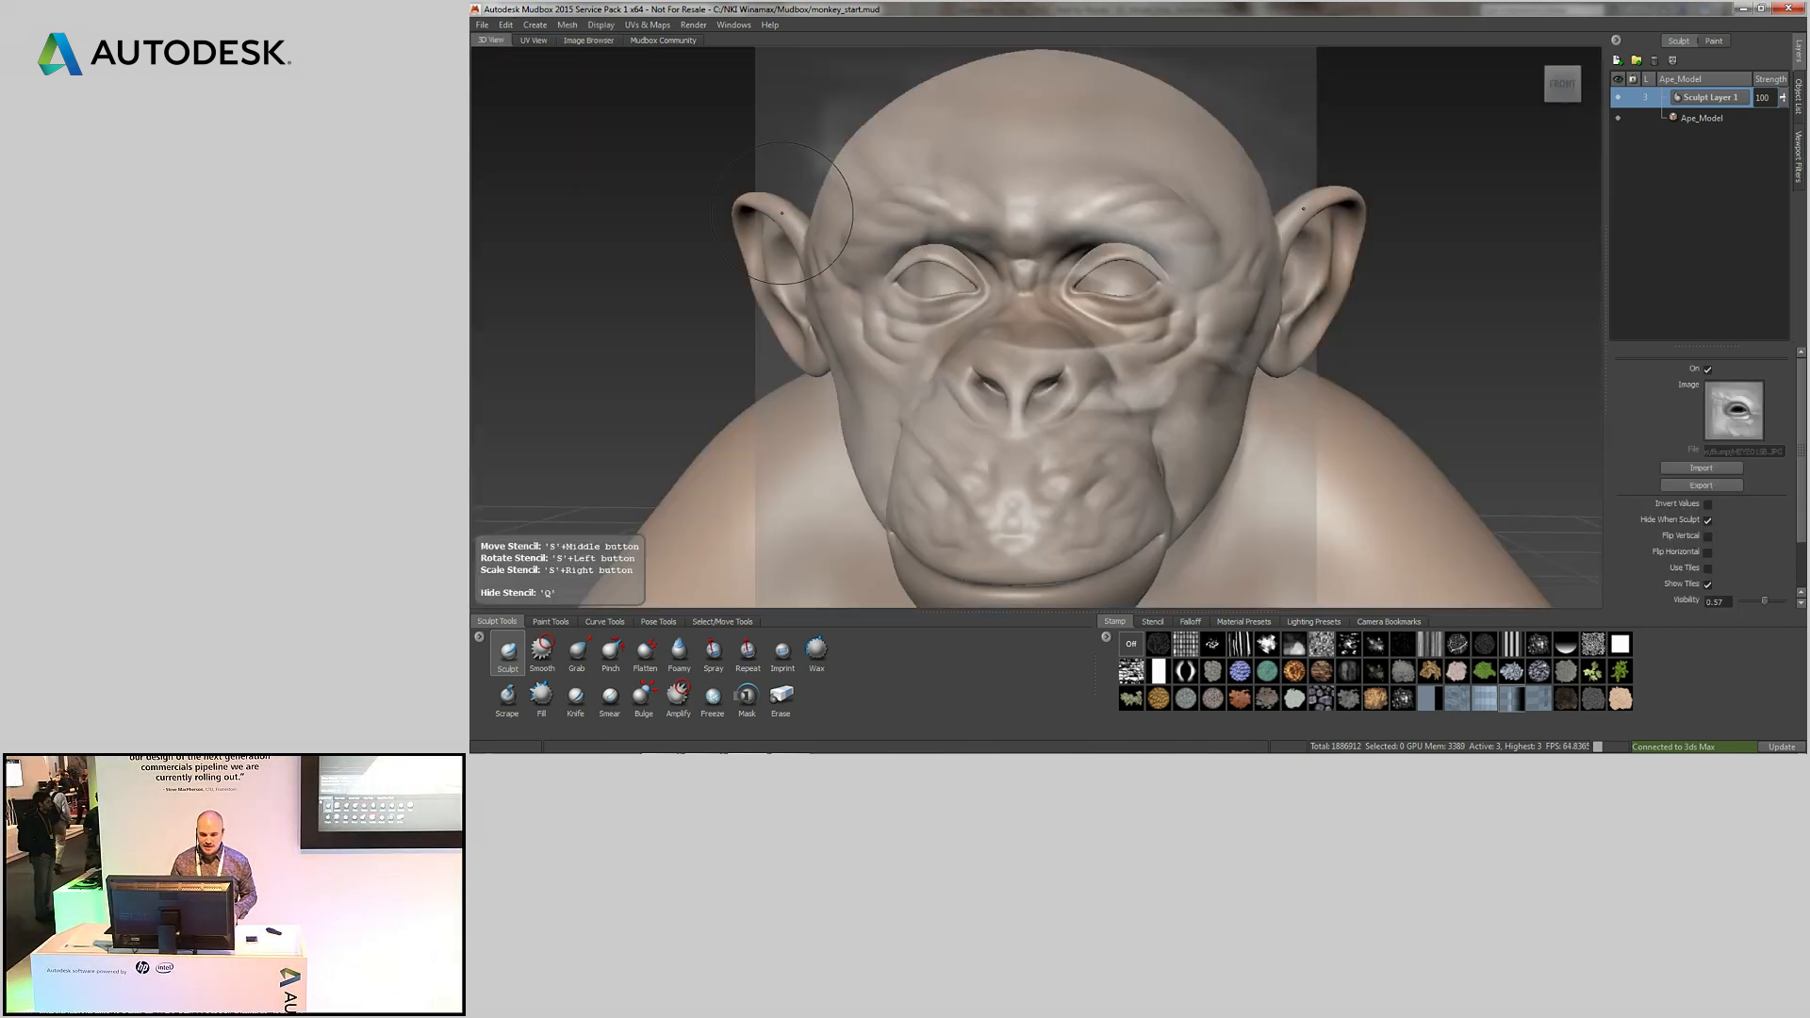
mouse_move(1061, 322)
alt+mouse_down()
mouse_move(1121, 274)
mouse_move(1042, 302)
alt+mouse_up()
alt+right_drag(1131, 283, 1131, 391)
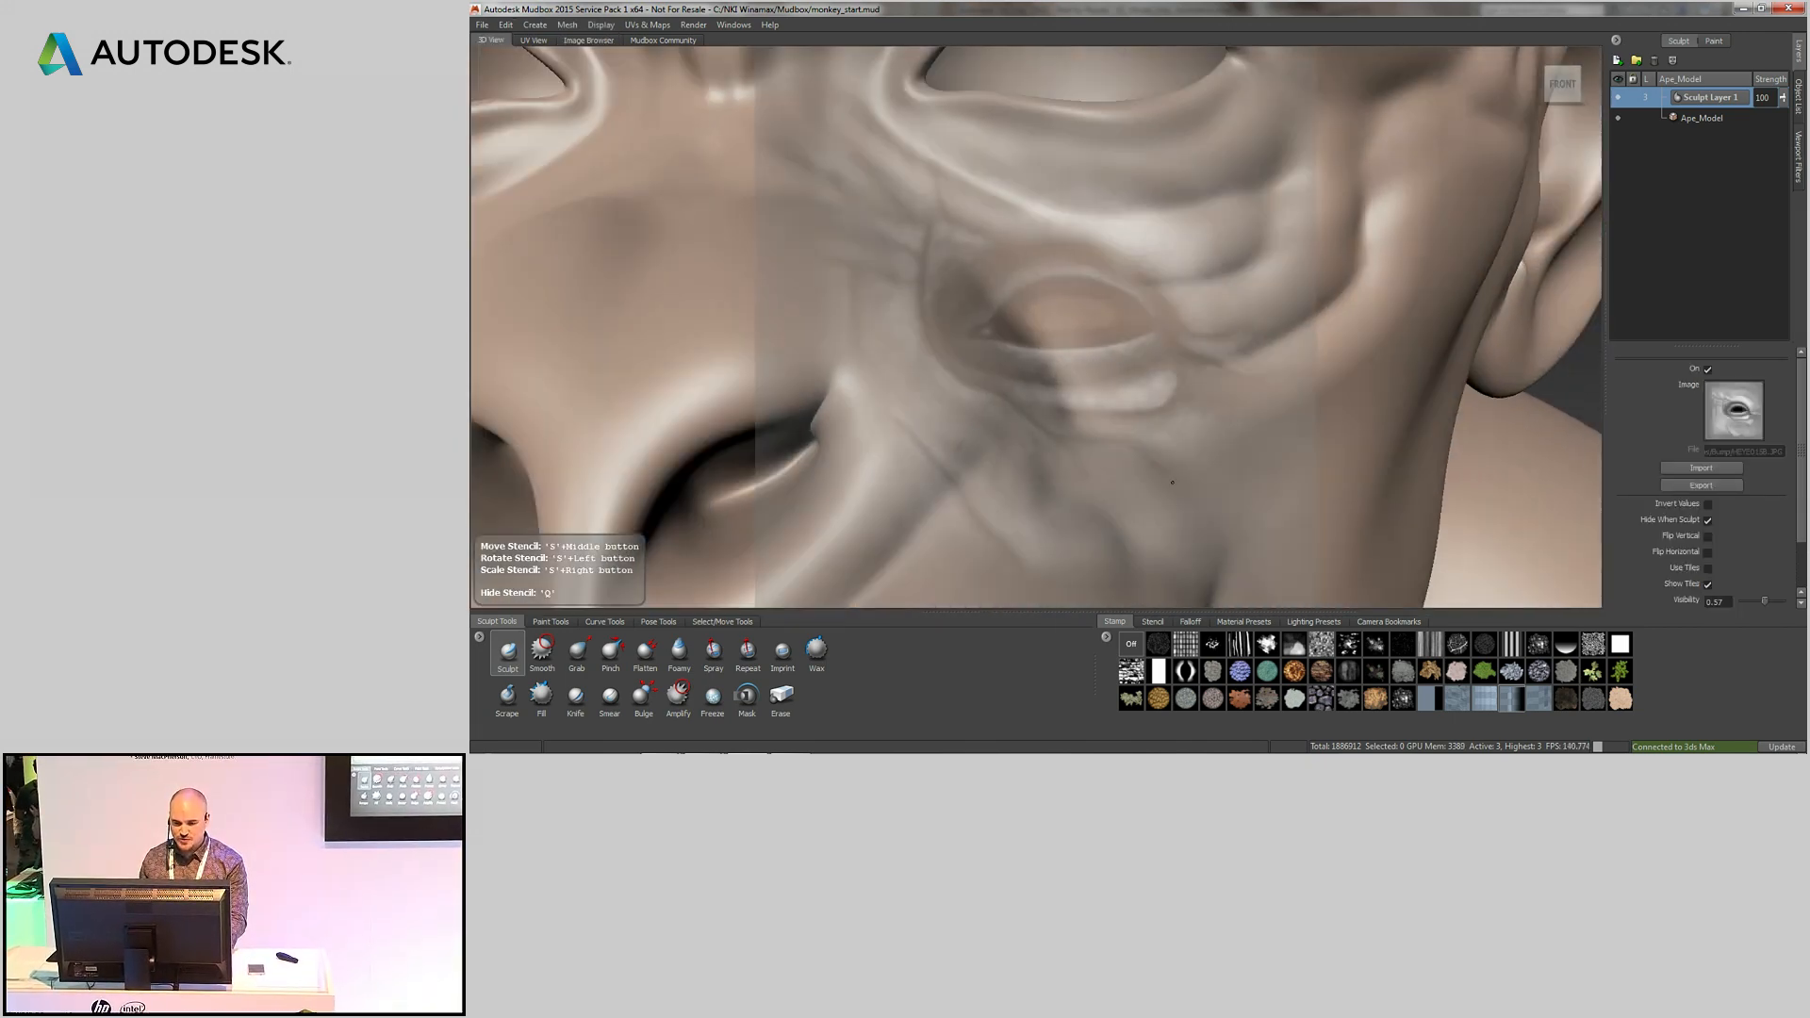
middle_drag(1113, 369, 1107, 251)
mouse_move(1107, 252)
right_down()
mouse_move(1130, 194)
mouse_move(1075, 244)
right_up()
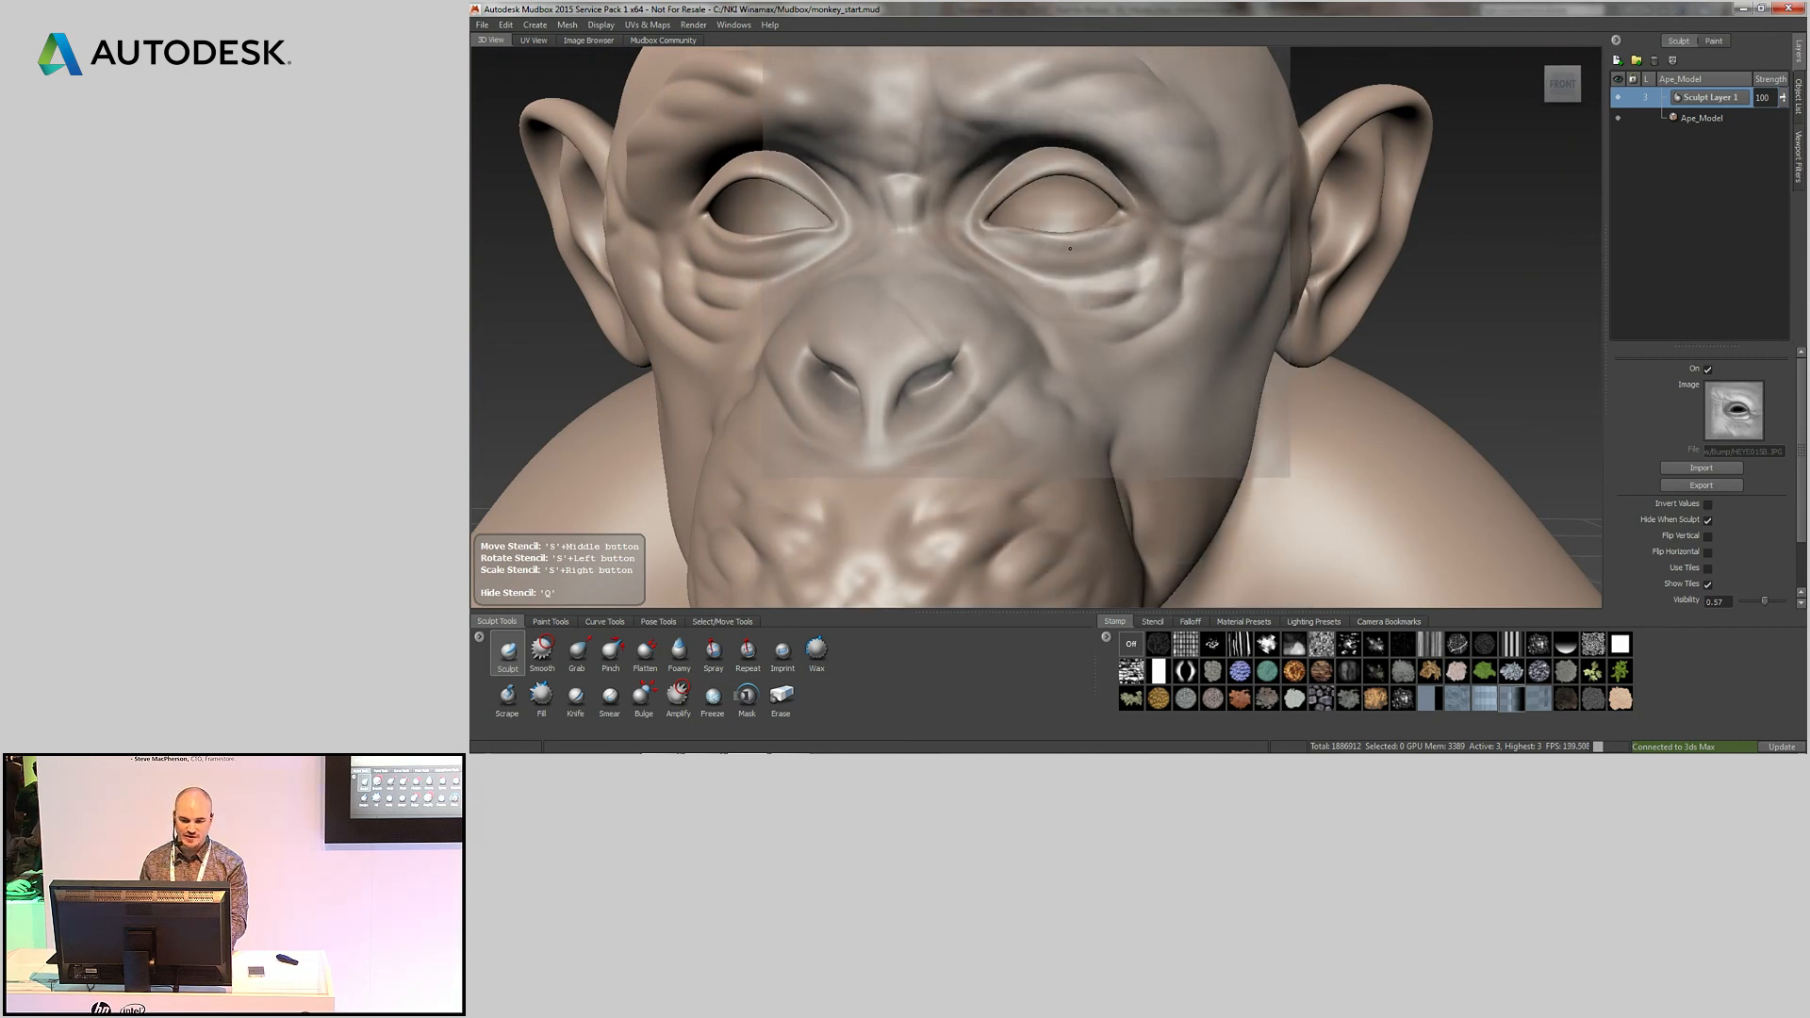
- Set the Sculpt brush strength to 1, sculpt fine skin detail around the eyes through the stencil, and hide the stencil
click(501, 667)
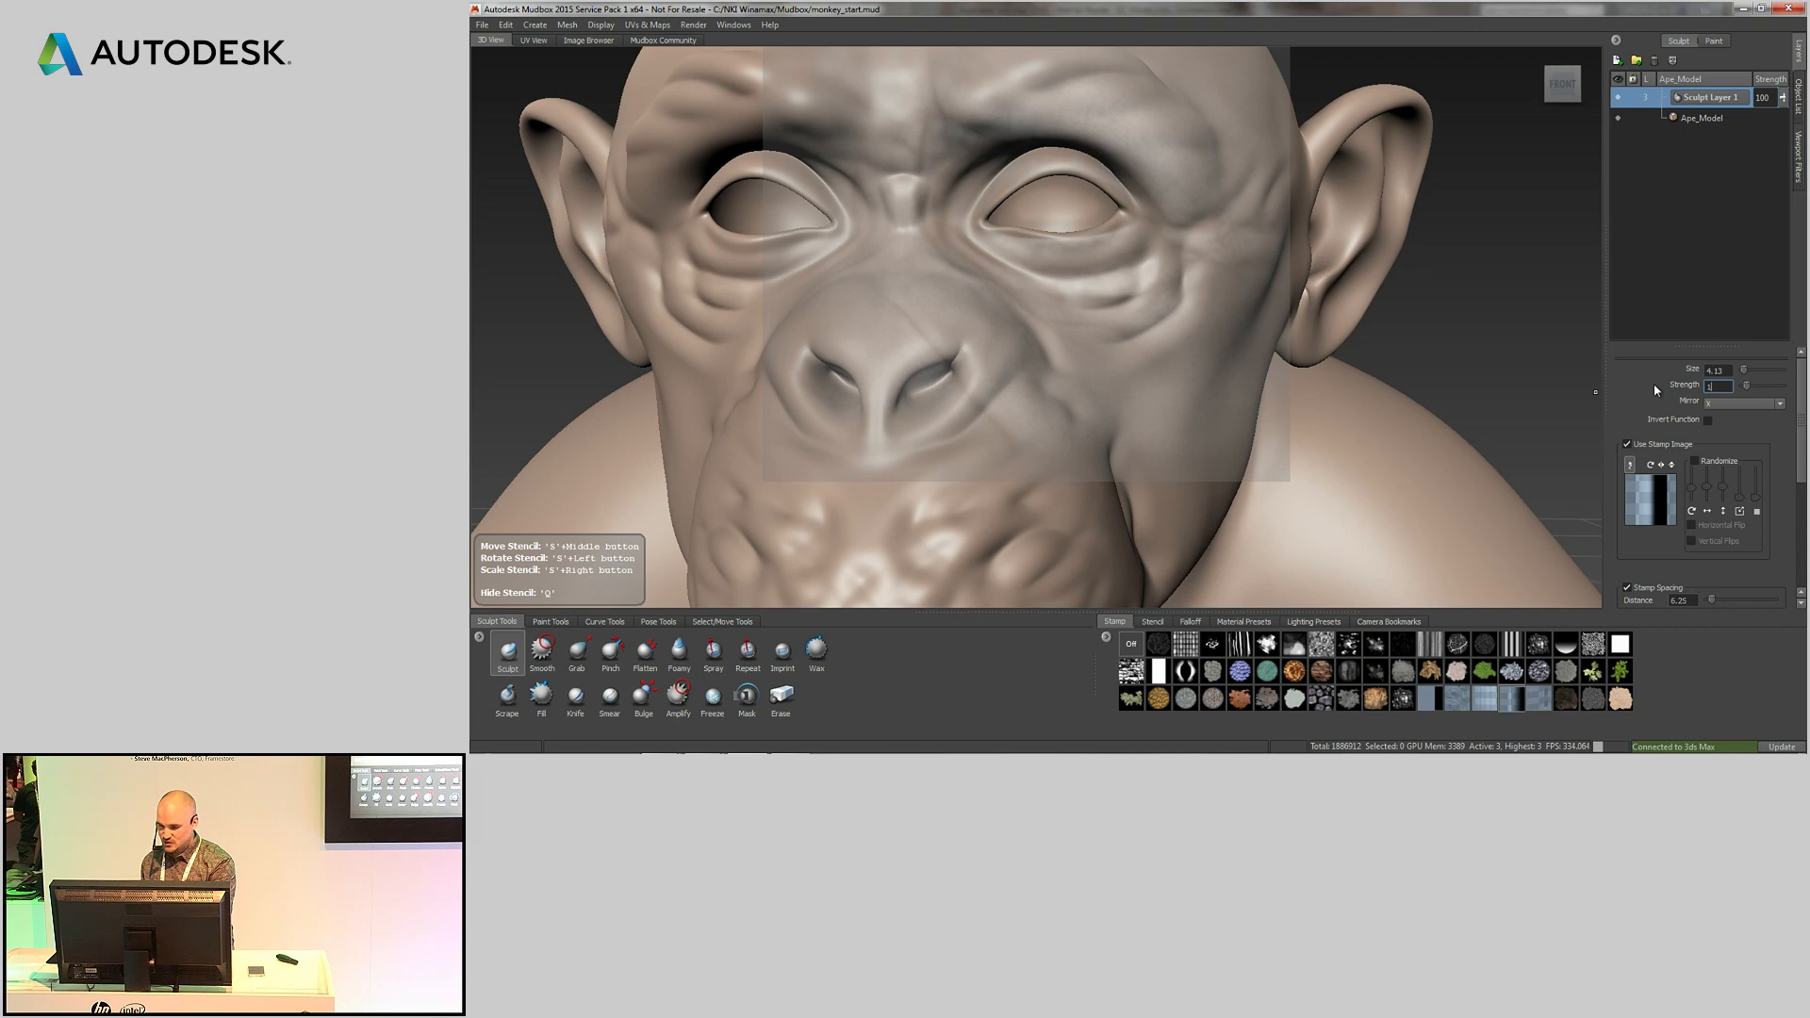
mouse_move(990, 233)
mouse_down()
mouse_move(1002, 250)
mouse_move(971, 251)
mouse_move(1131, 274)
mouse_move(1145, 254)
mouse_up()
mouse_move(912, 189)
mouse_down()
mouse_move(934, 165)
mouse_move(1104, 132)
mouse_move(962, 247)
mouse_move(1155, 278)
mouse_up()
mouse_move(1164, 151)
mouse_down()
mouse_move(1192, 259)
mouse_move(1124, 128)
mouse_up()
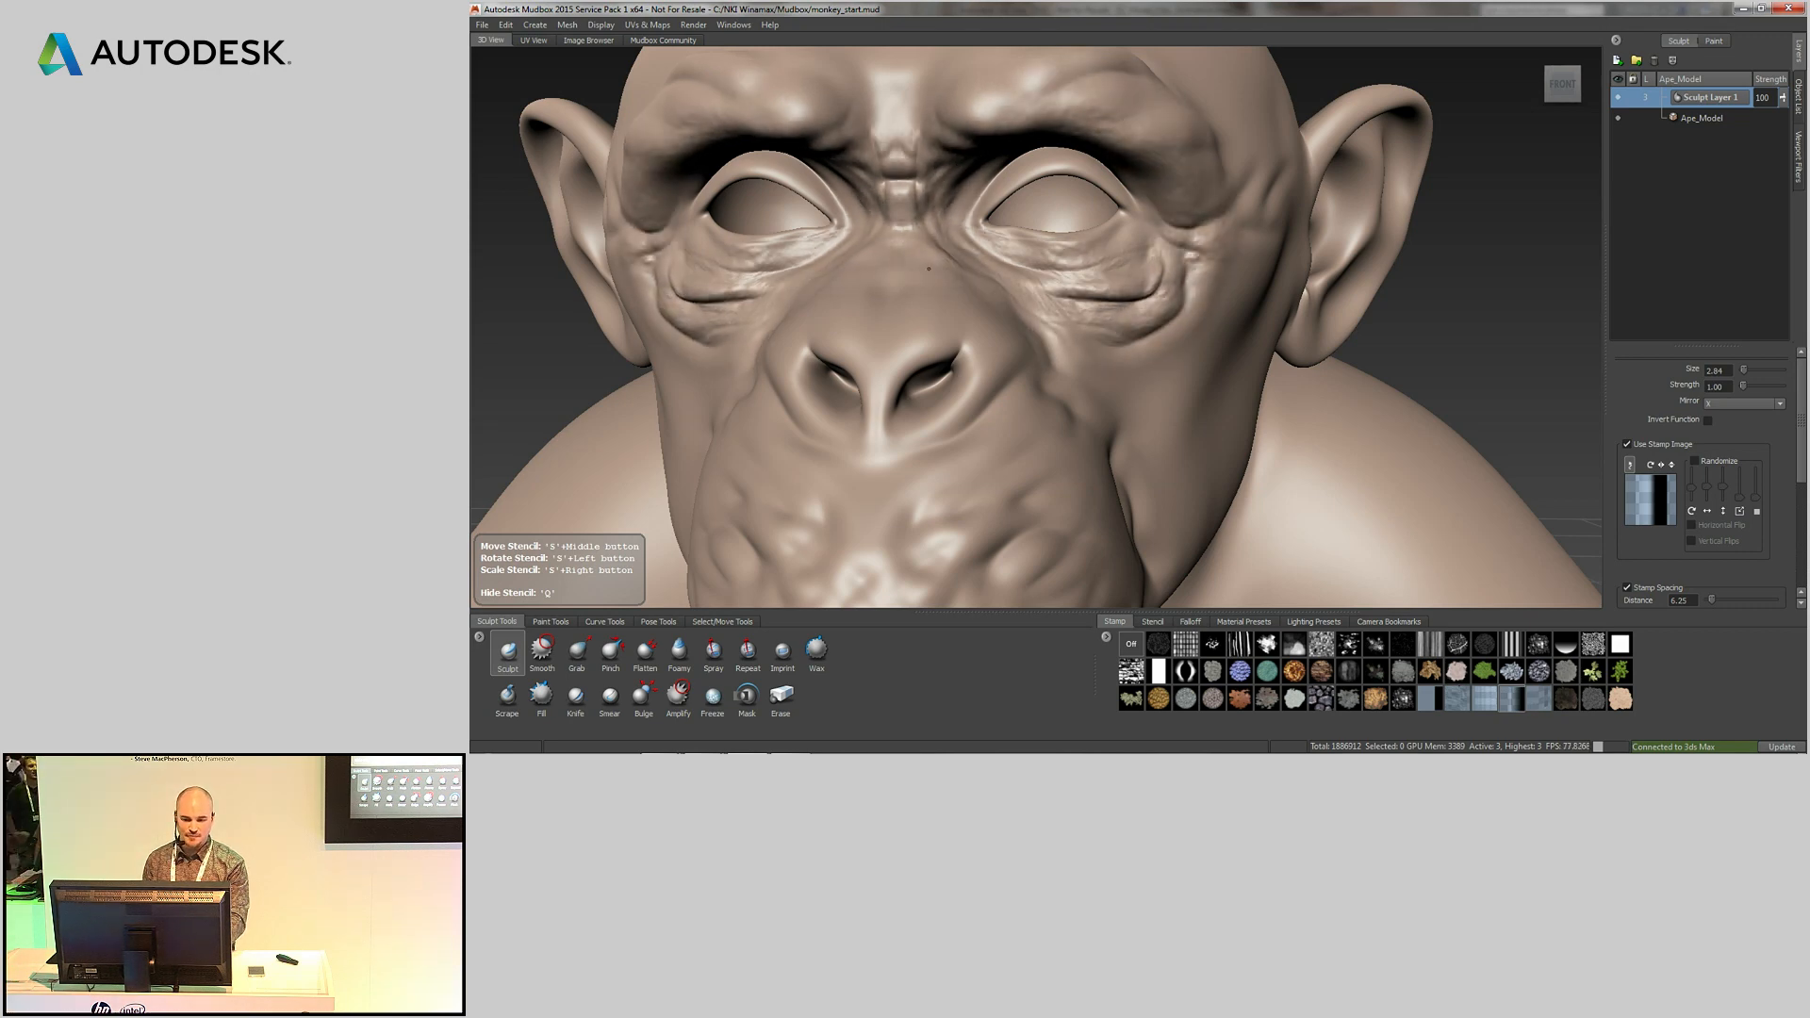
key(q)
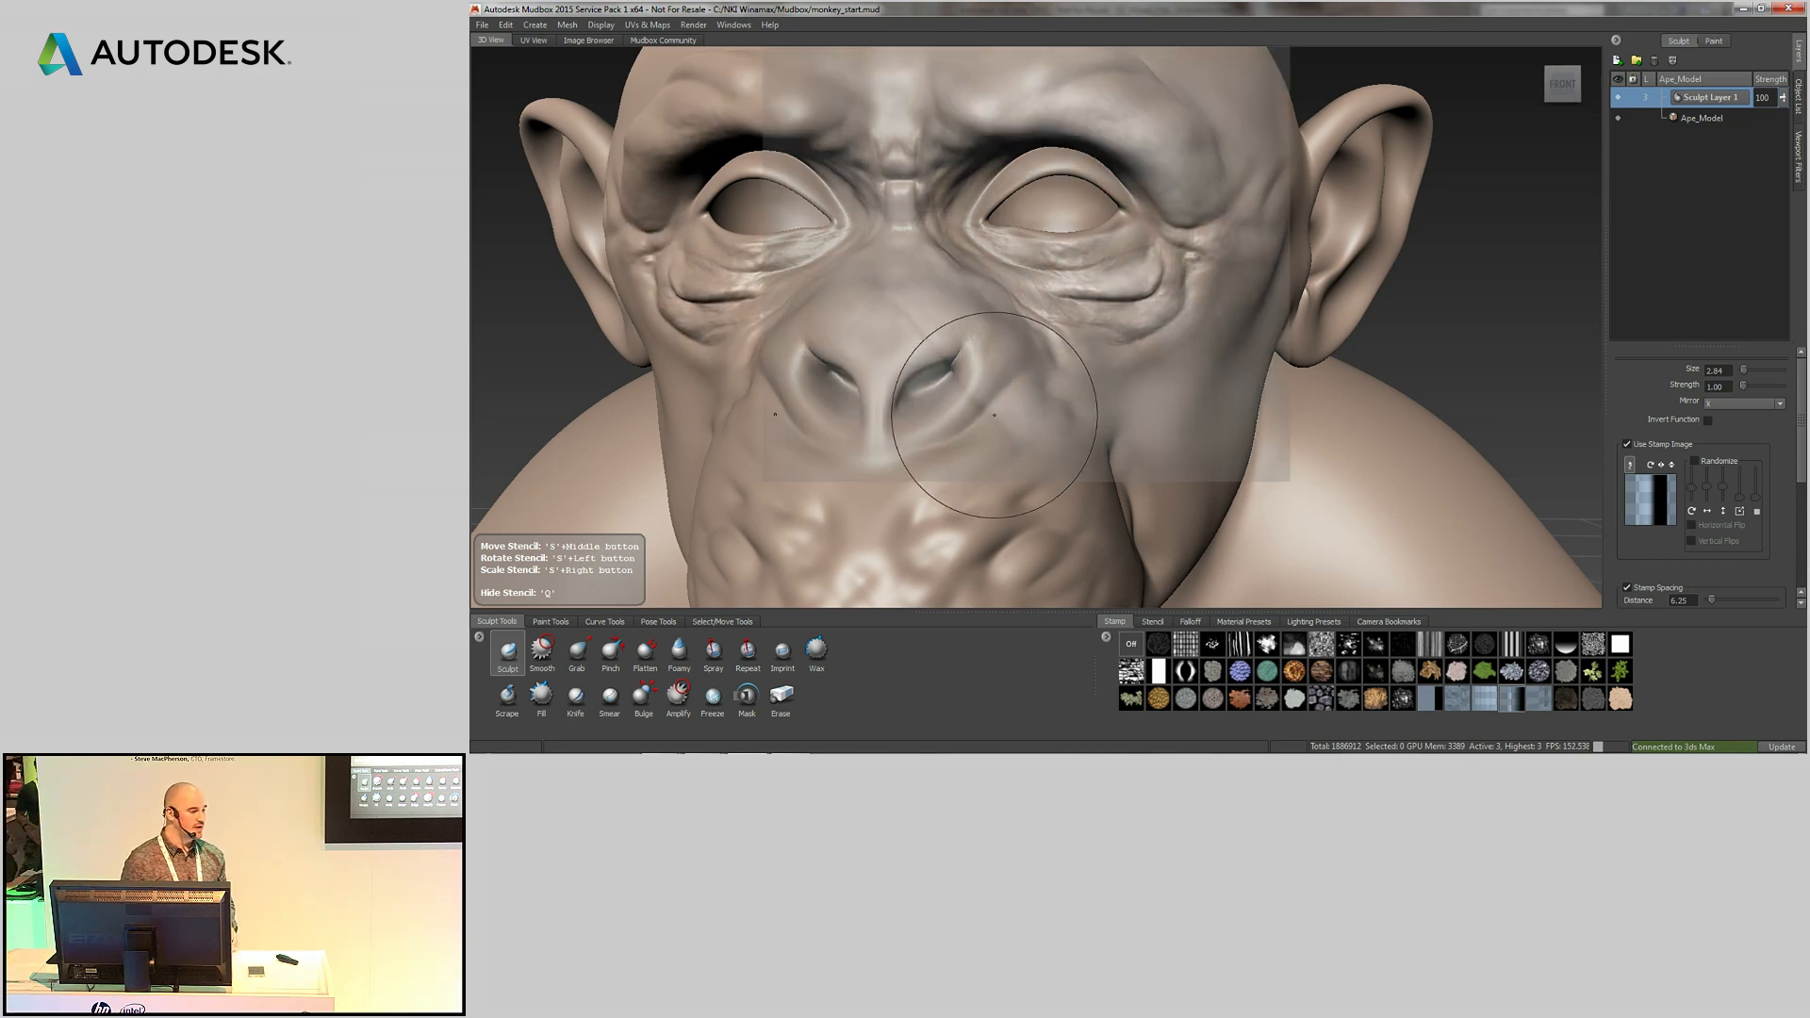
key(q)
alt+drag(1159, 425, 1106, 431)
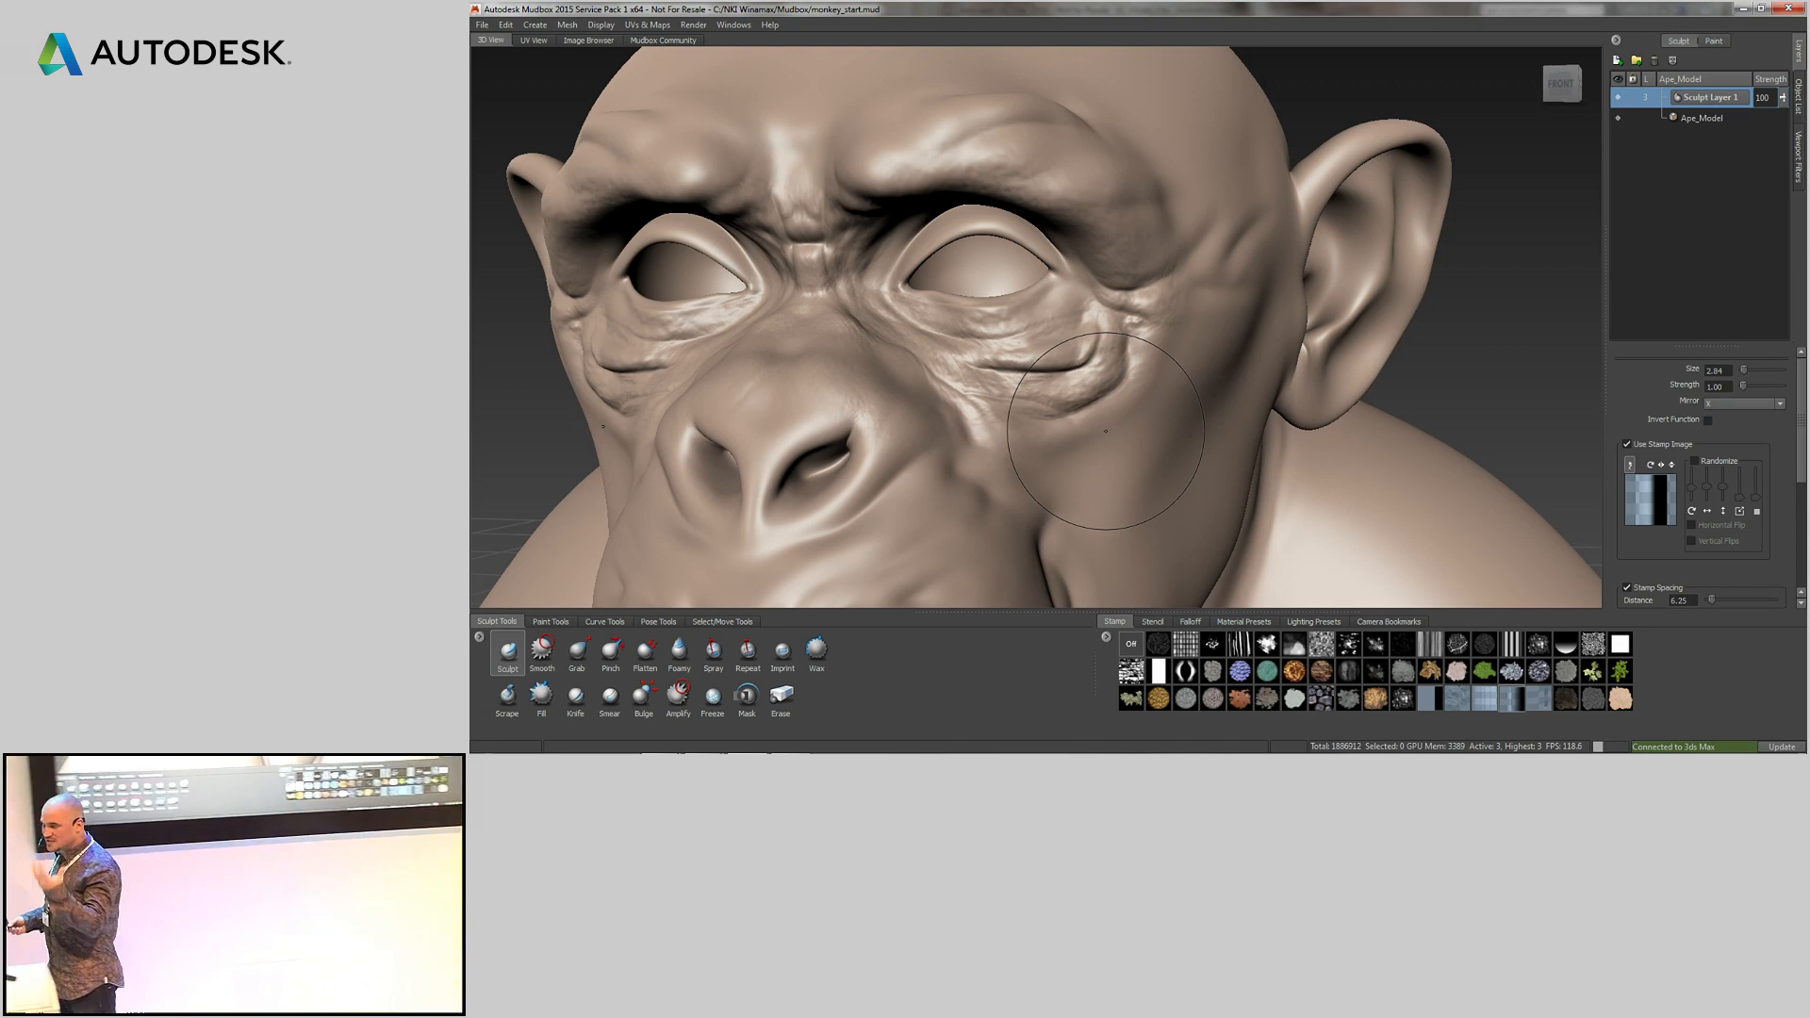
- Try the sculpt layer's strength slider and create a Diffuse paint layer at size 4096 in TIFF [8 bit, RGBA]
mouse_move(1782, 97)
mouse_down()
mouse_move(1794, 196)
mouse_move(1792, 94)
mouse_up()
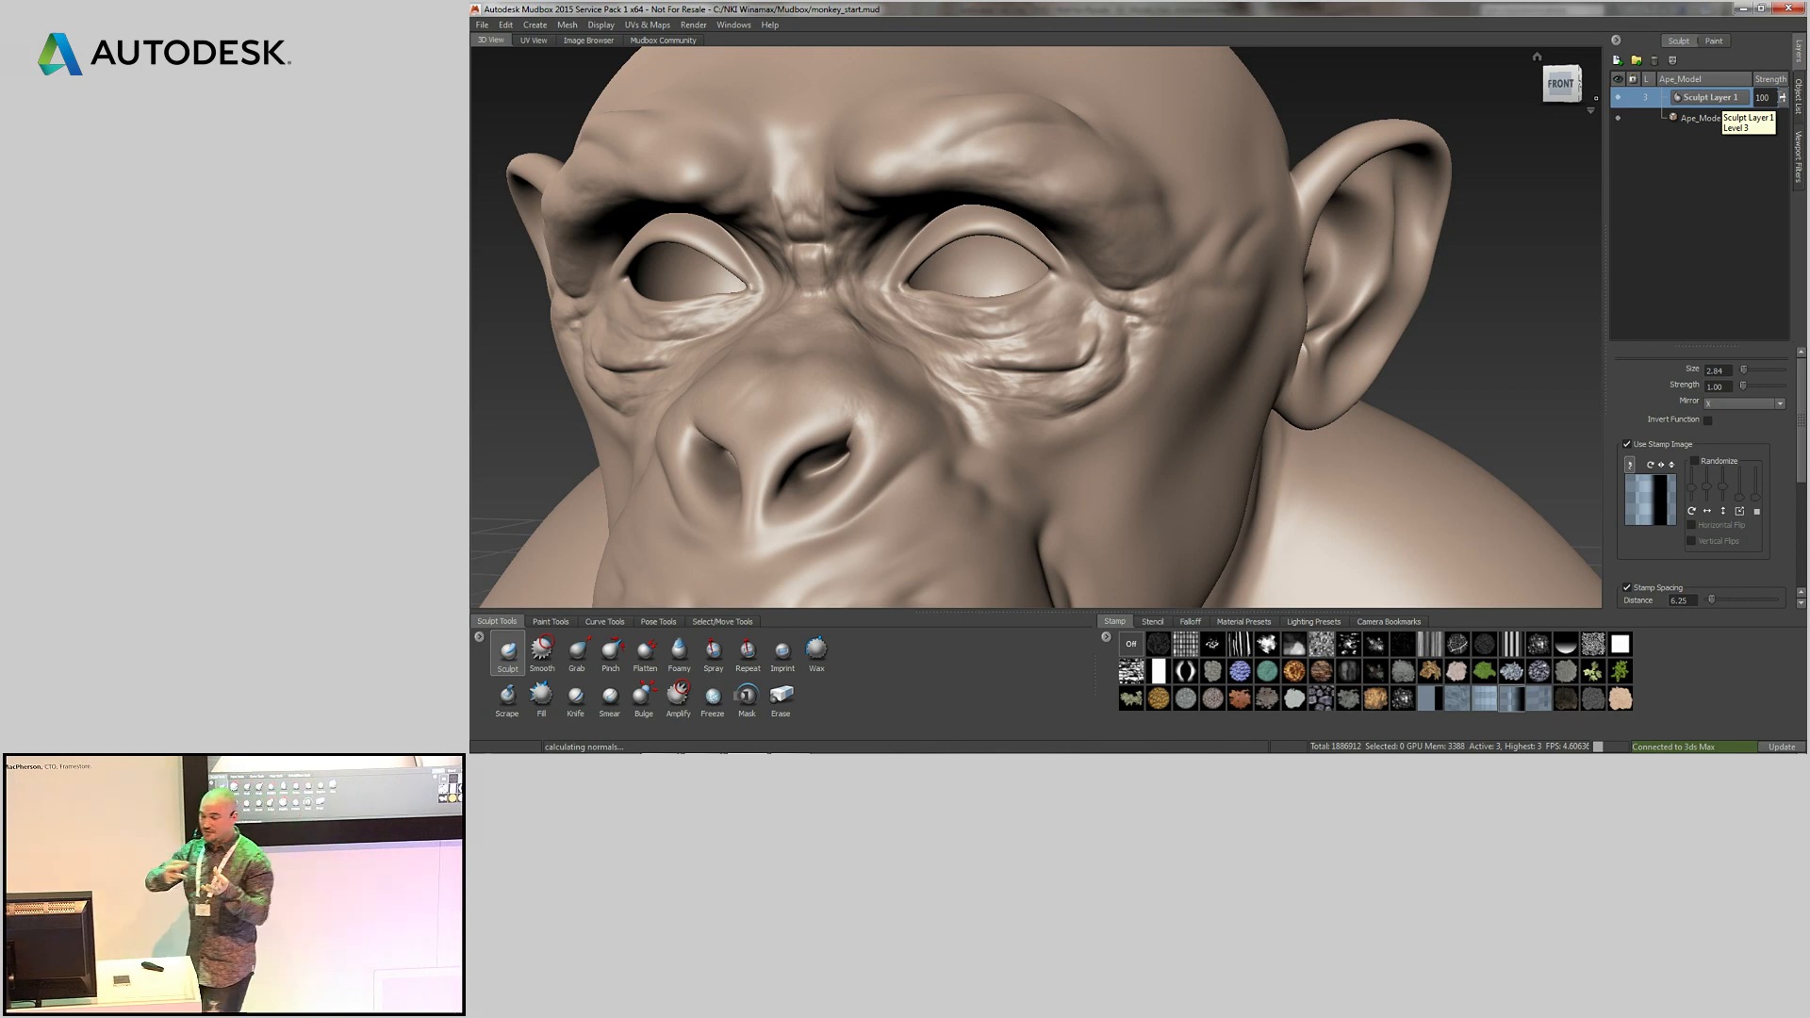
click(1714, 41)
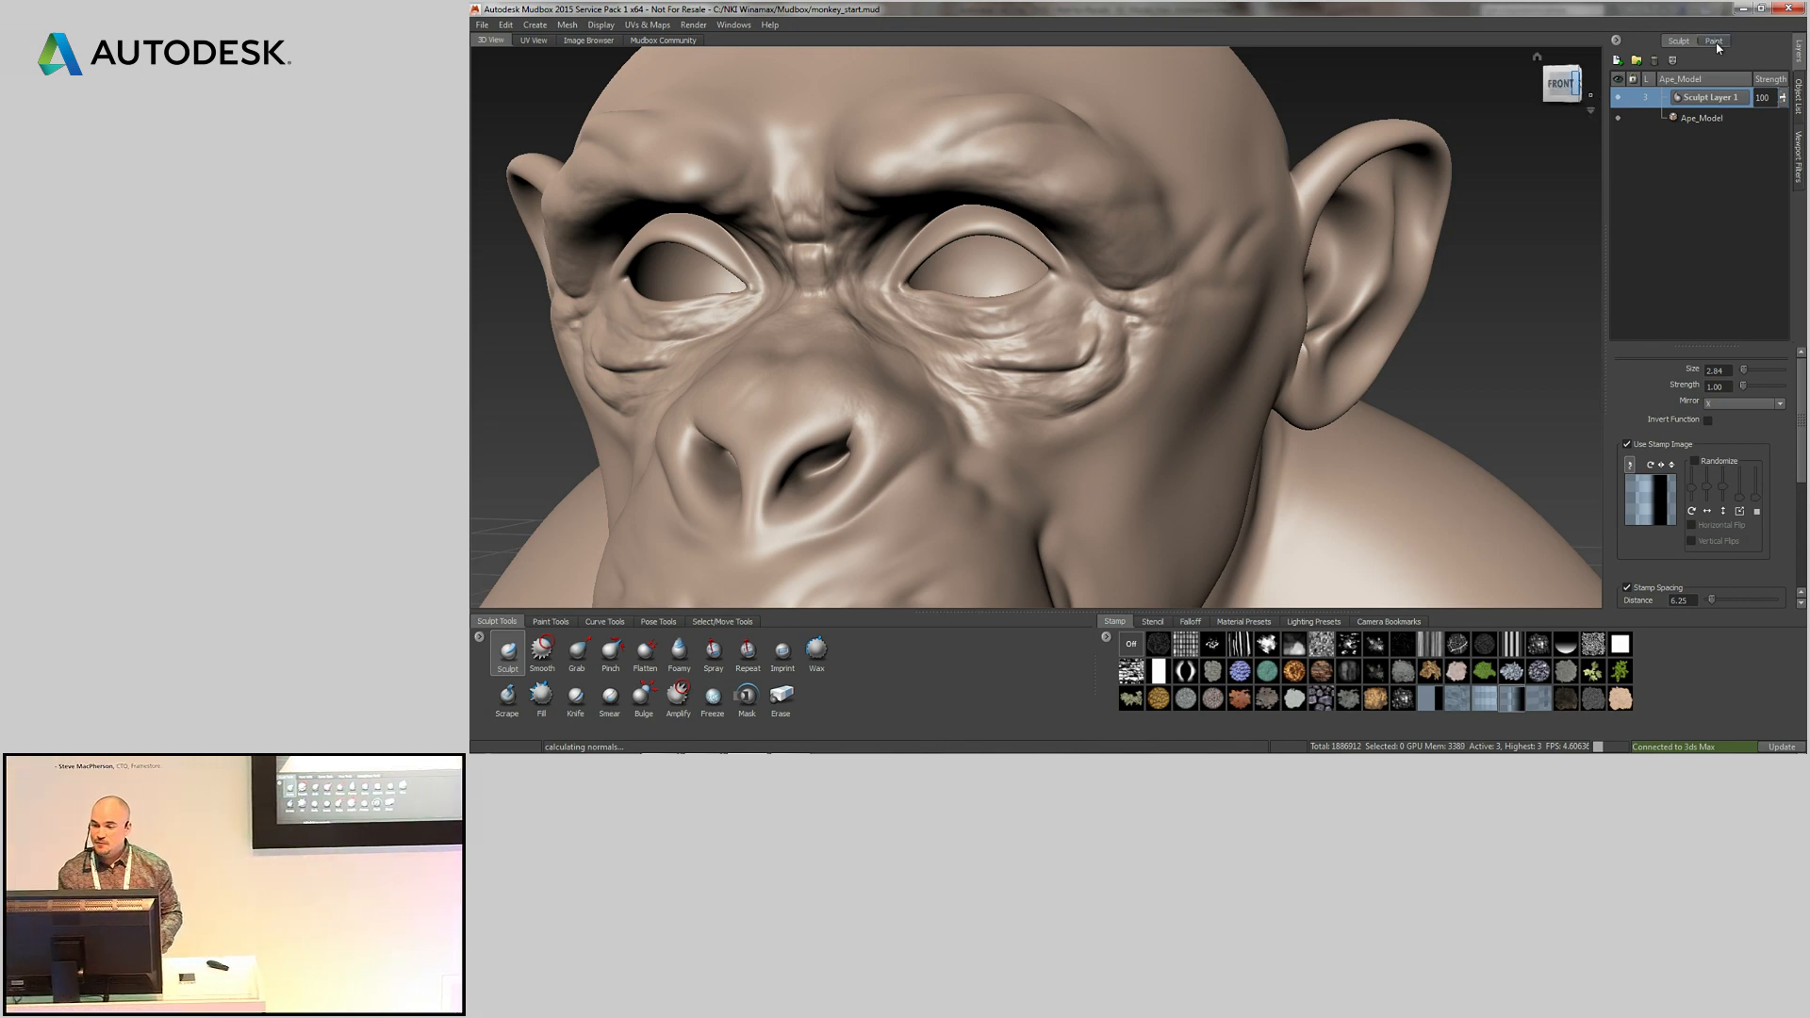
click(1623, 61)
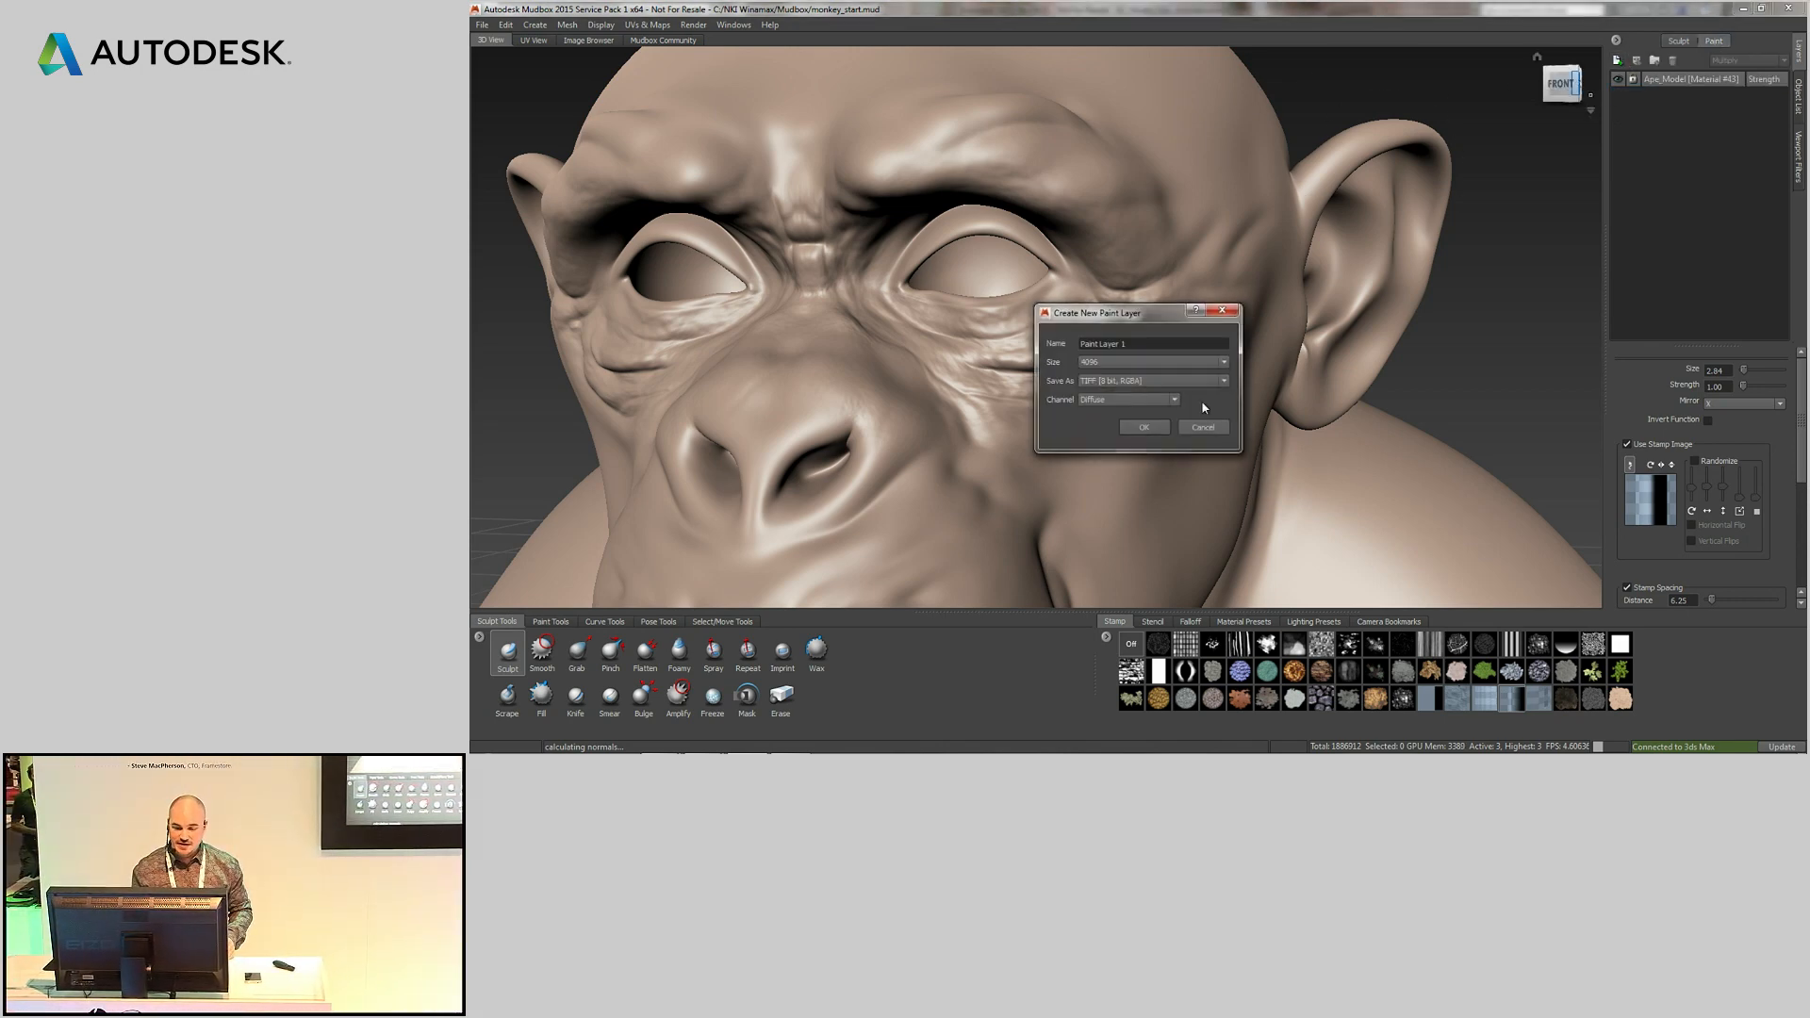
click(1144, 428)
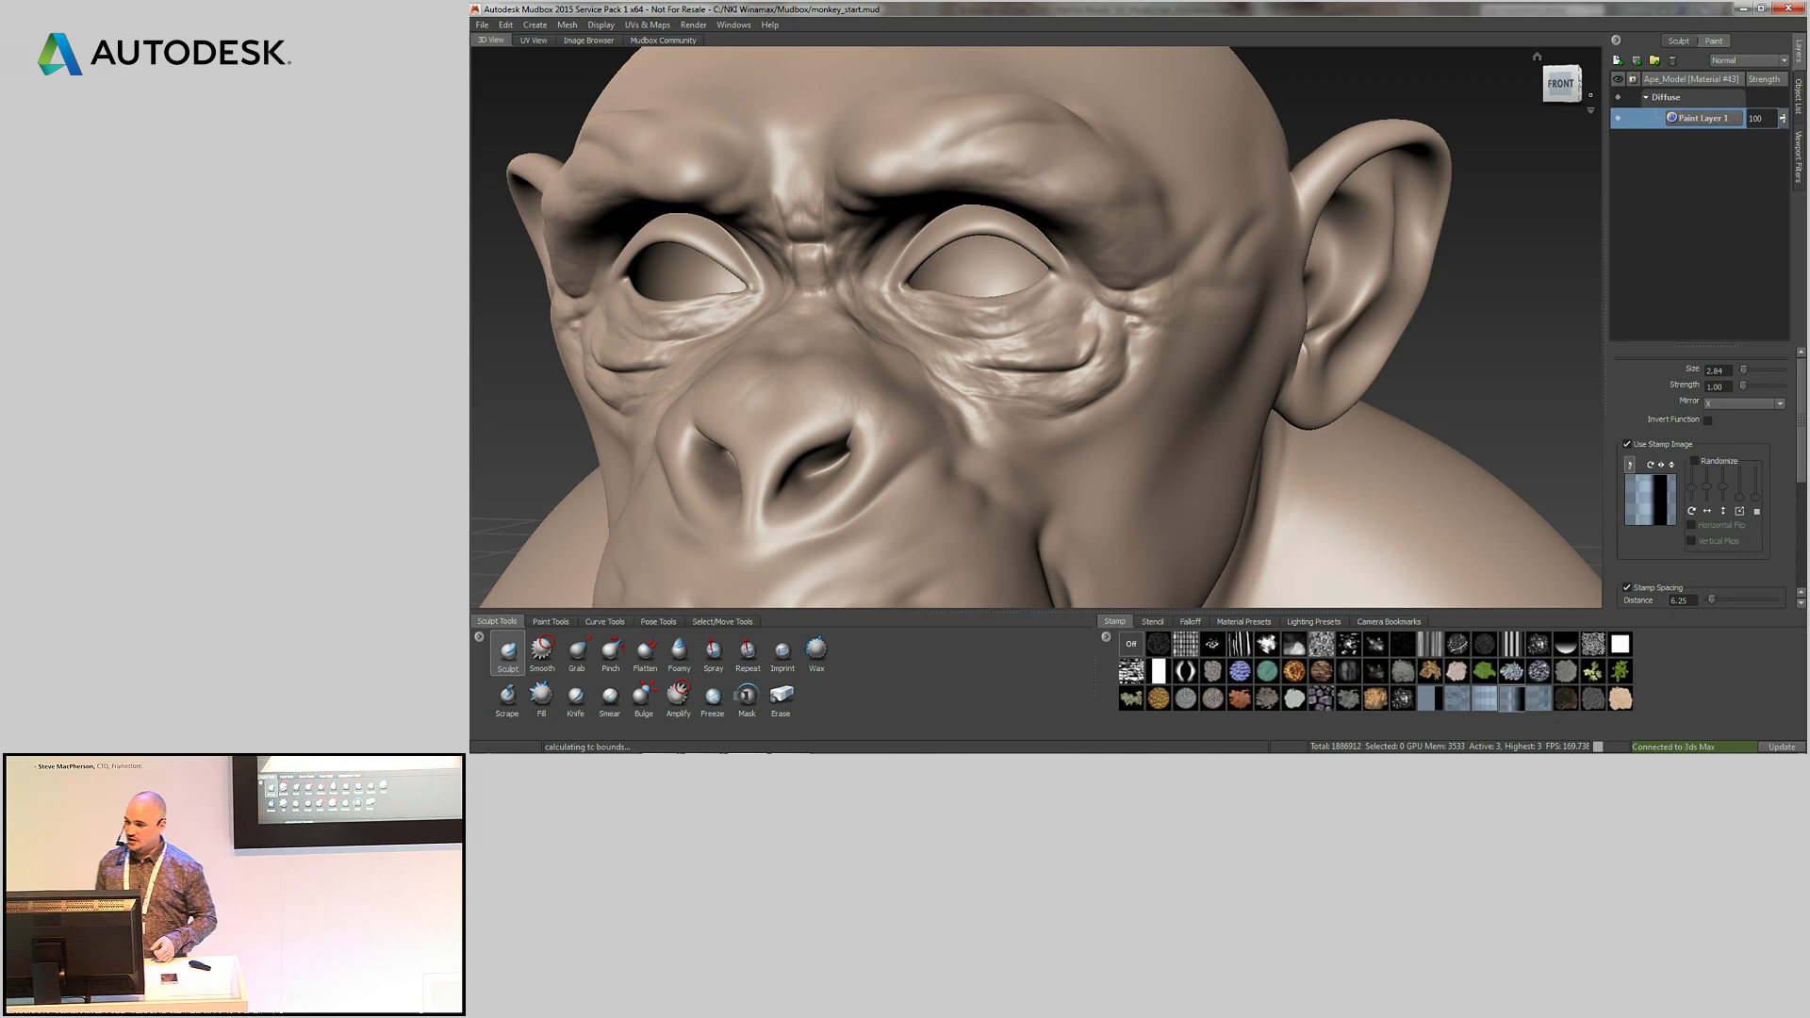
- Set up the Projection paint tool with the leather.jpg stencil over the ape's whole face
click(539, 622)
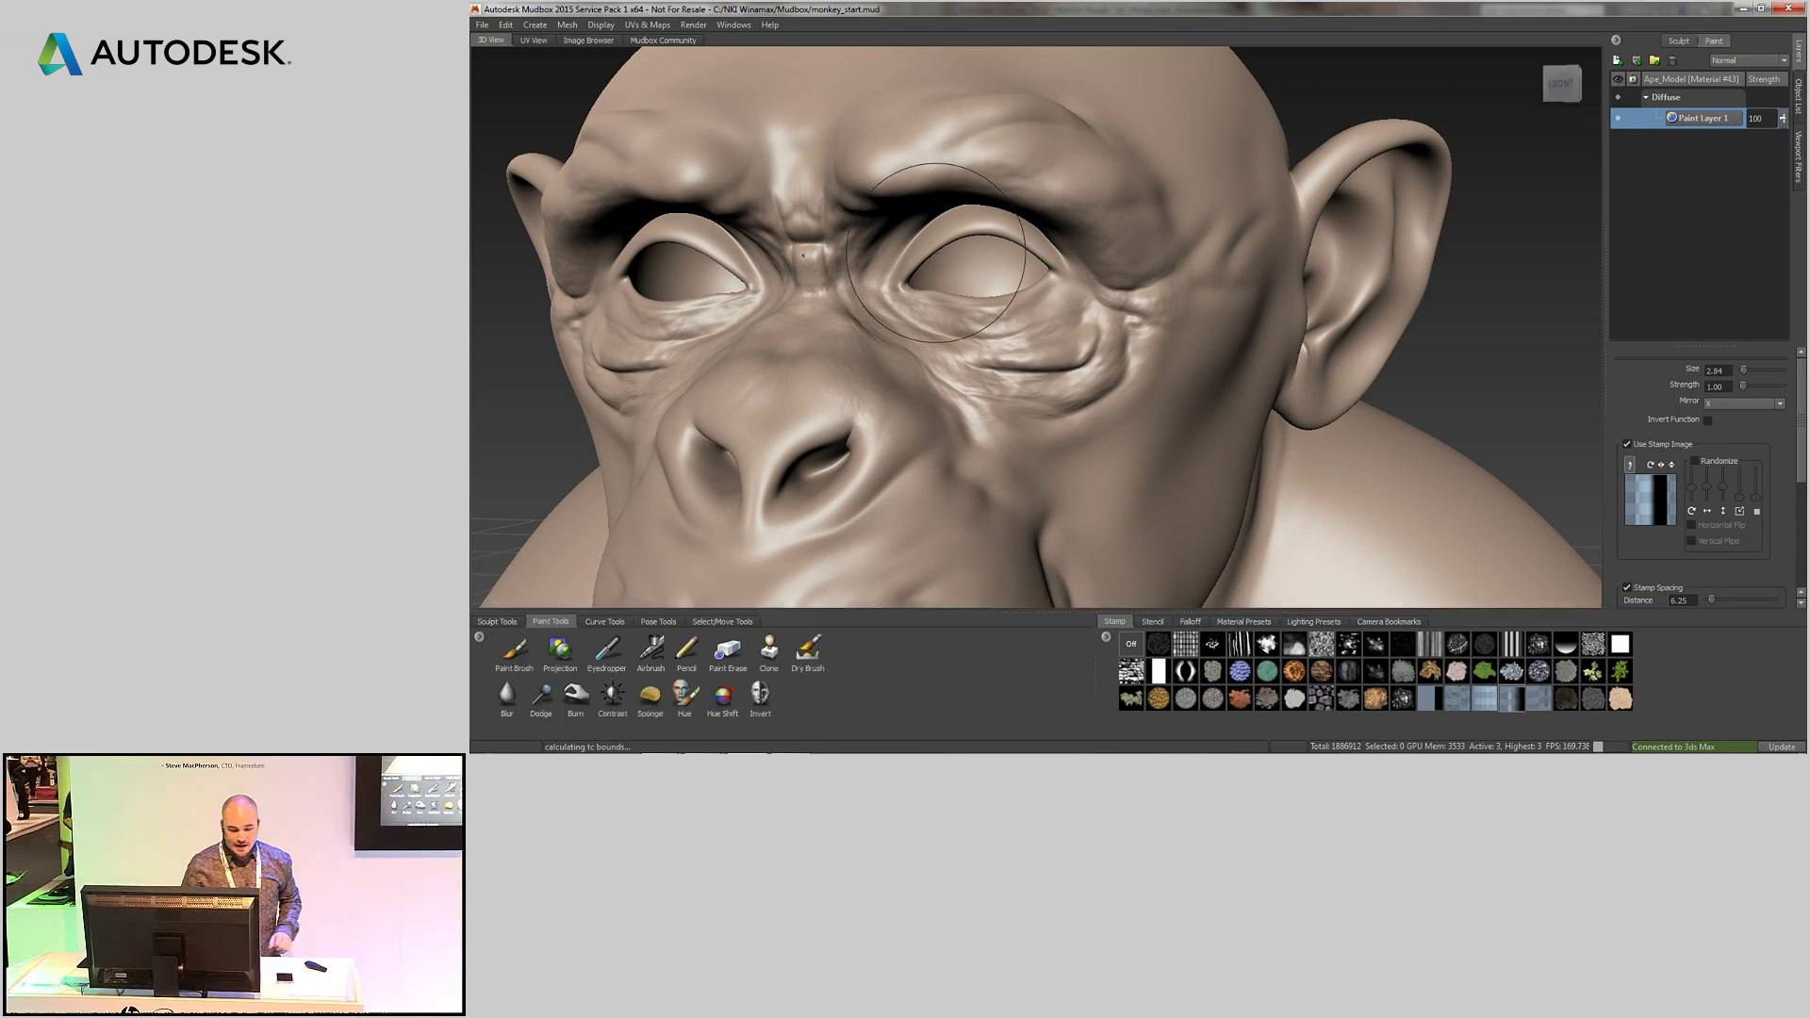
click(561, 672)
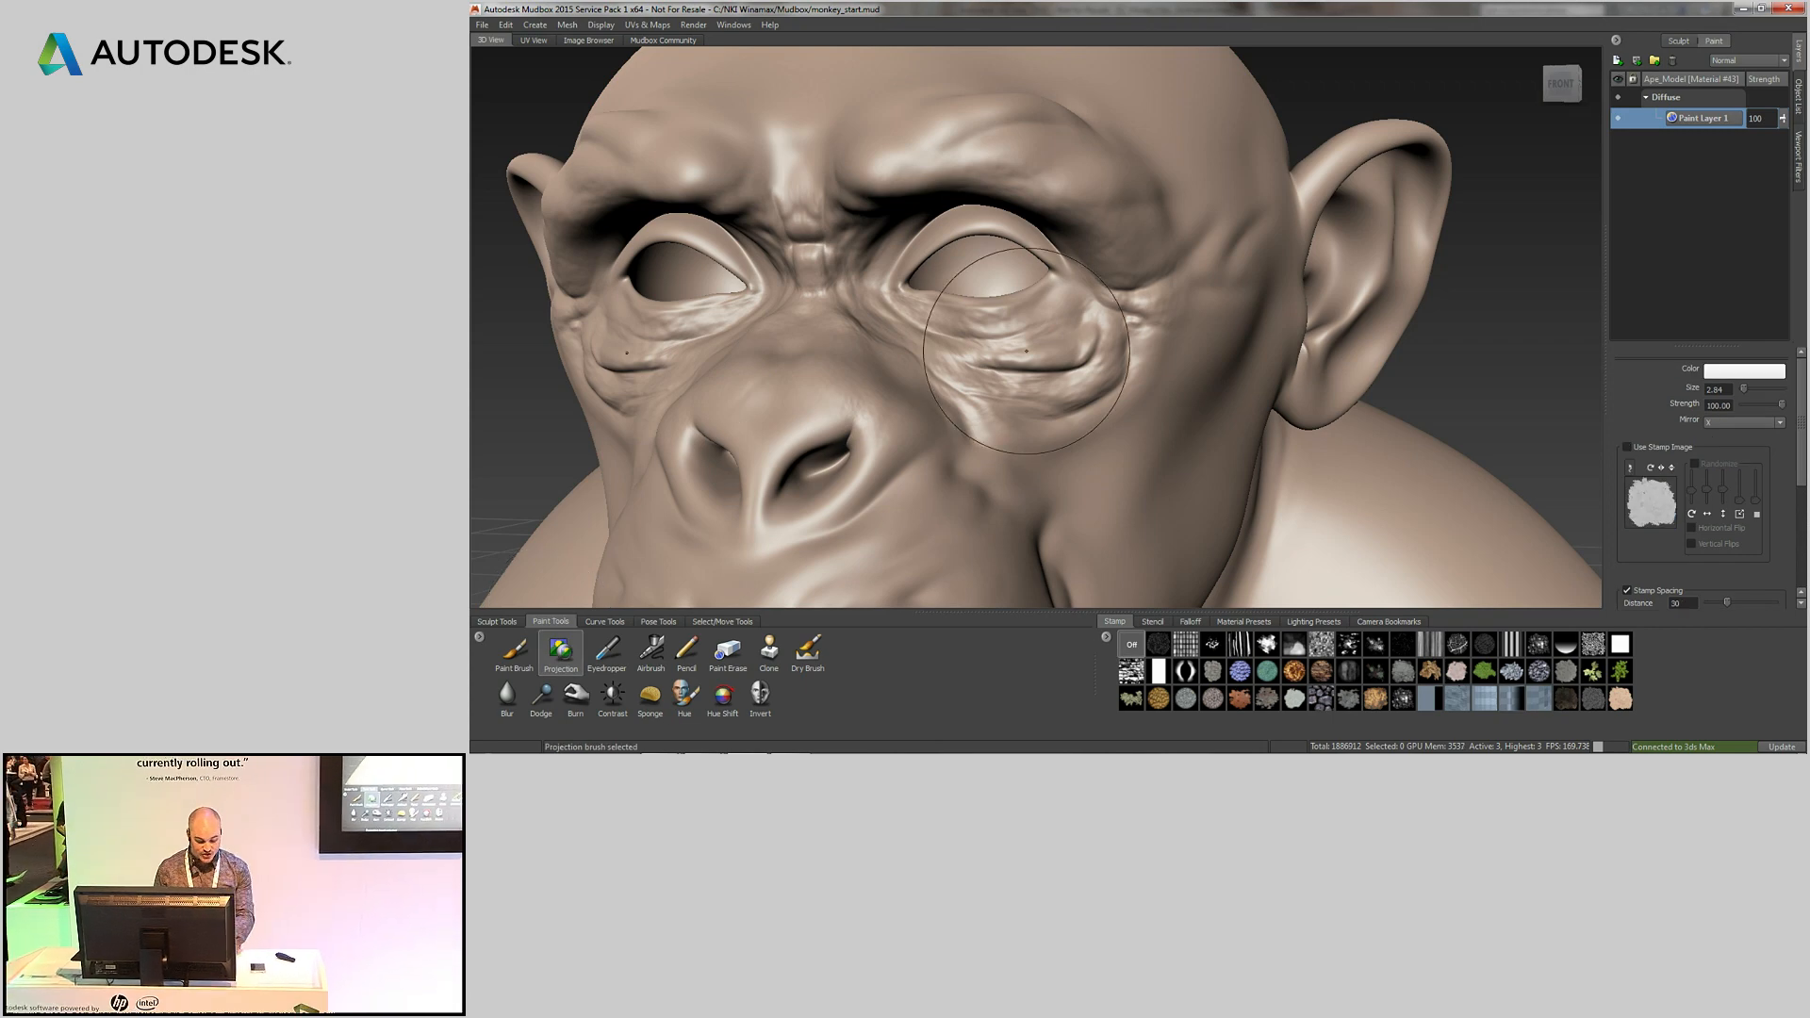
key(f)
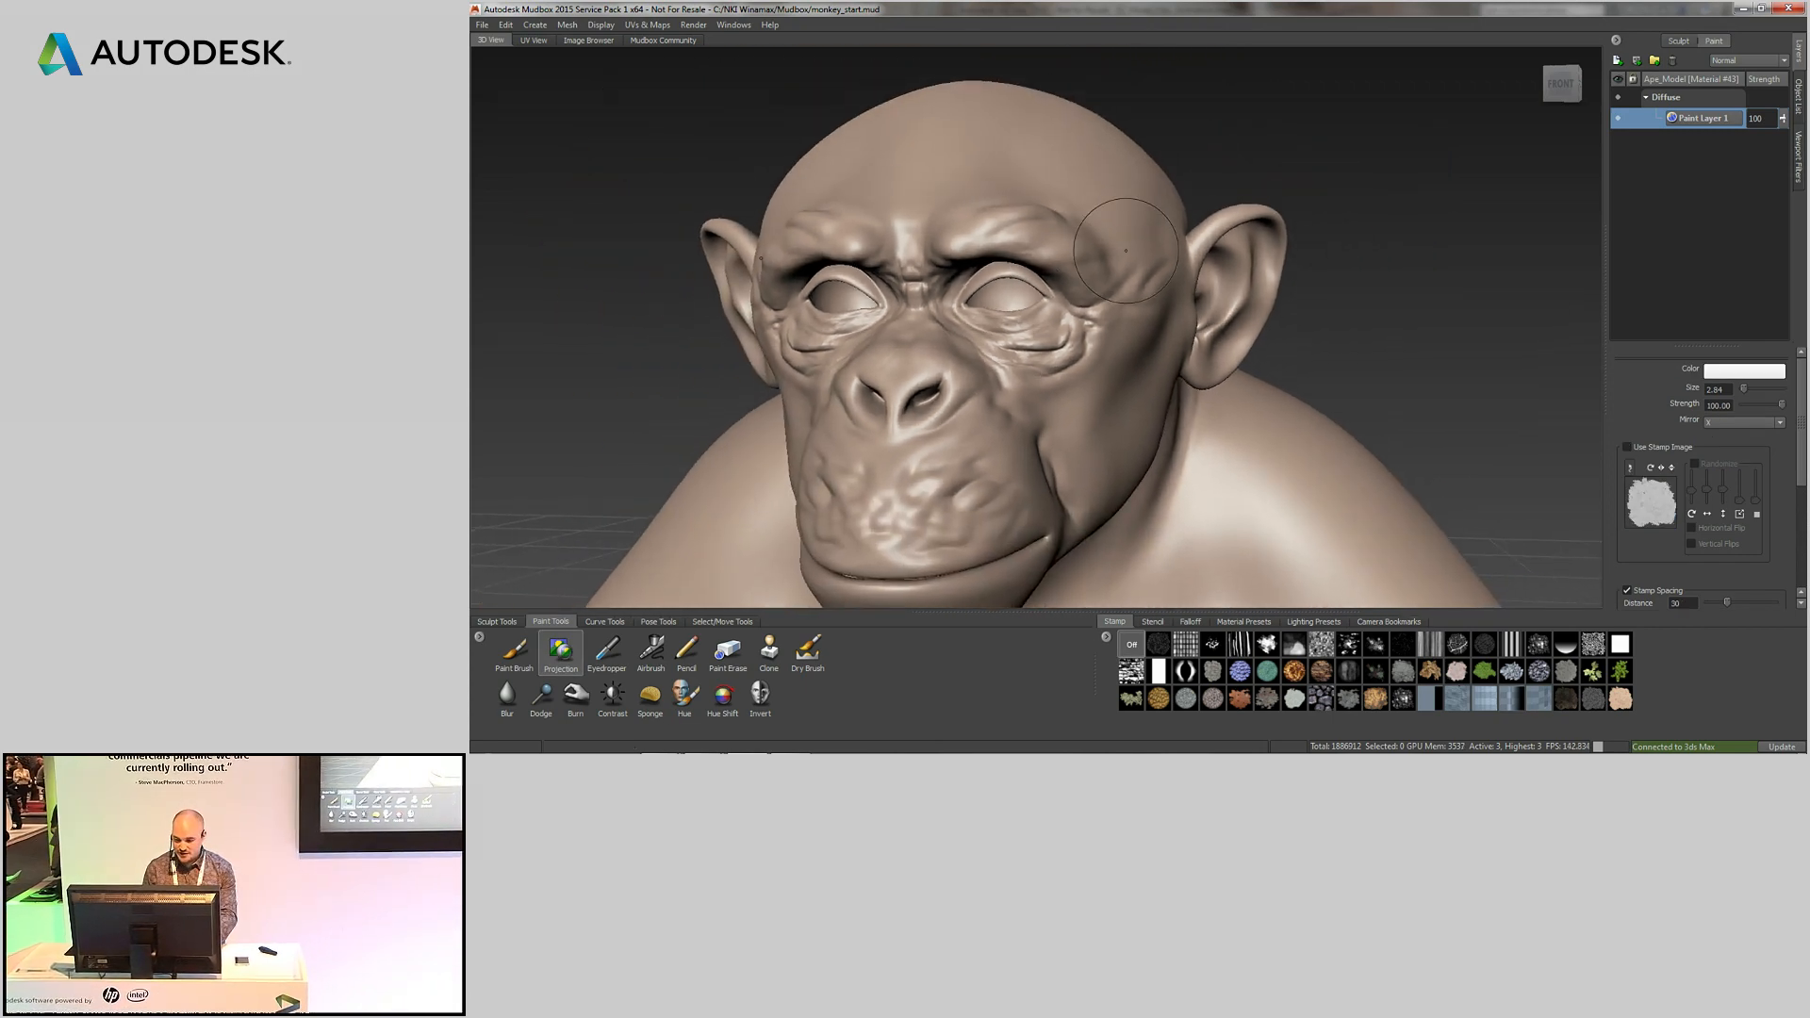
click(1153, 622)
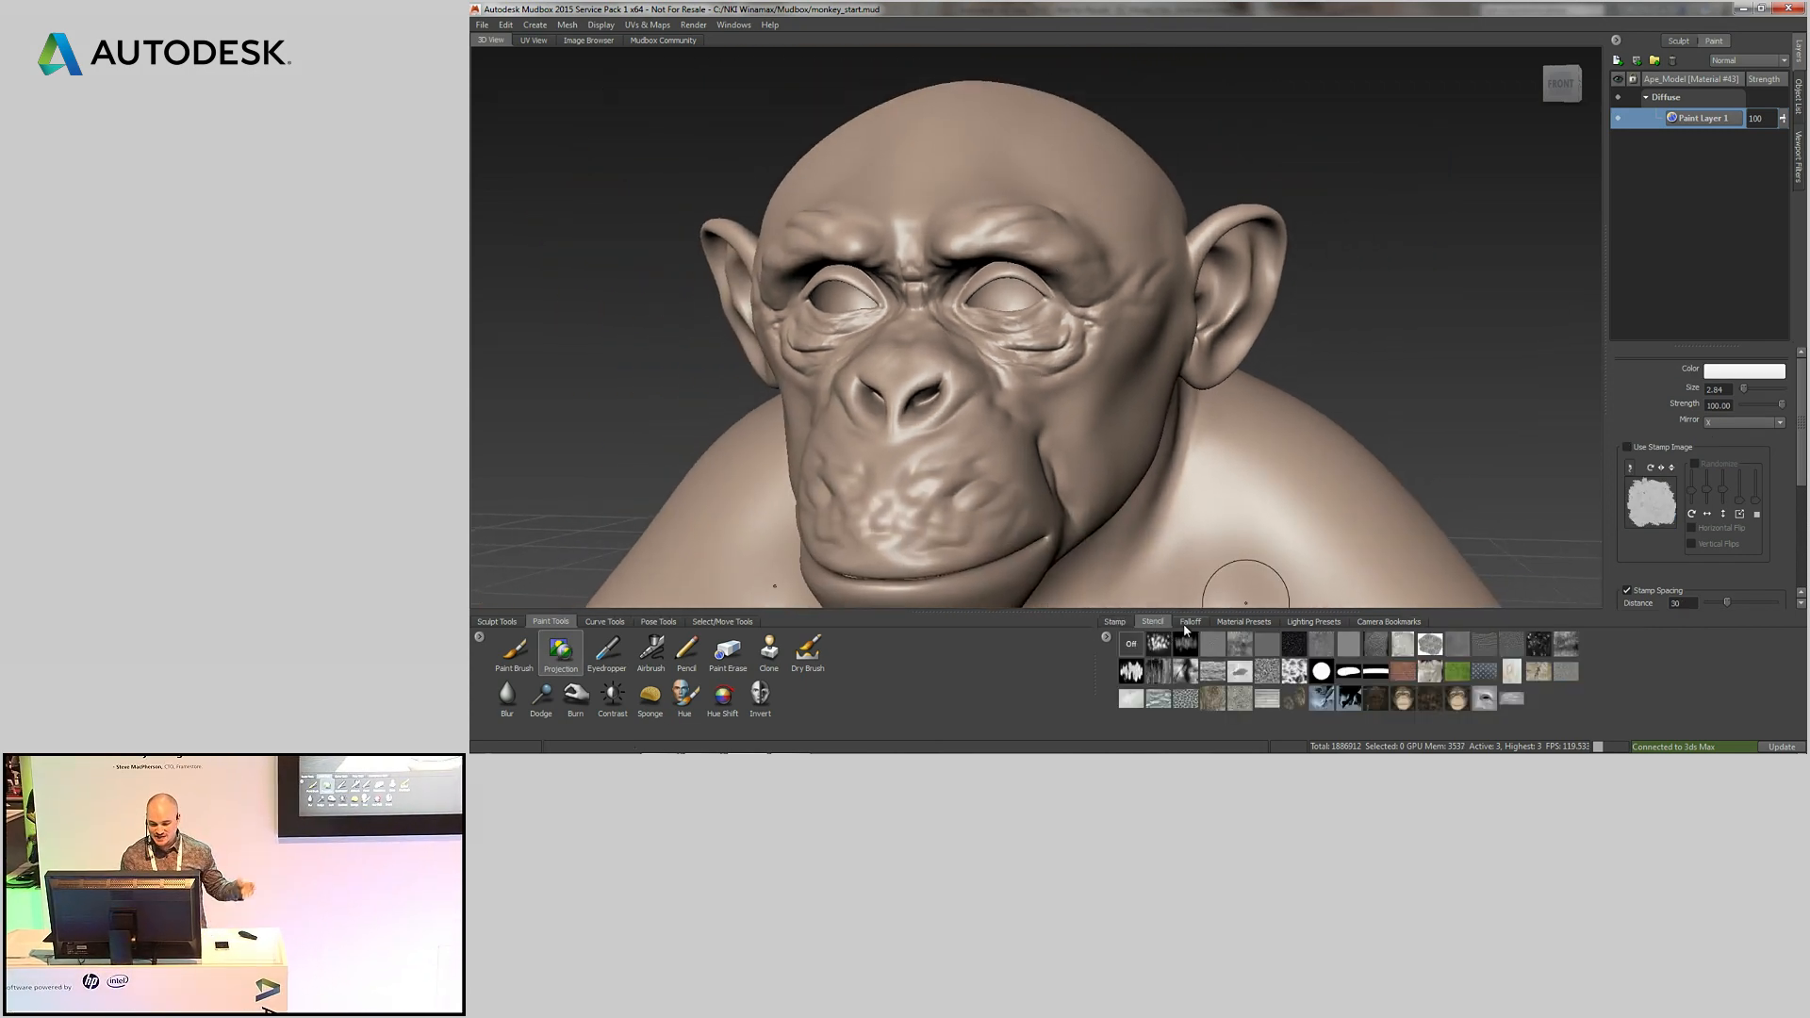
click(1431, 700)
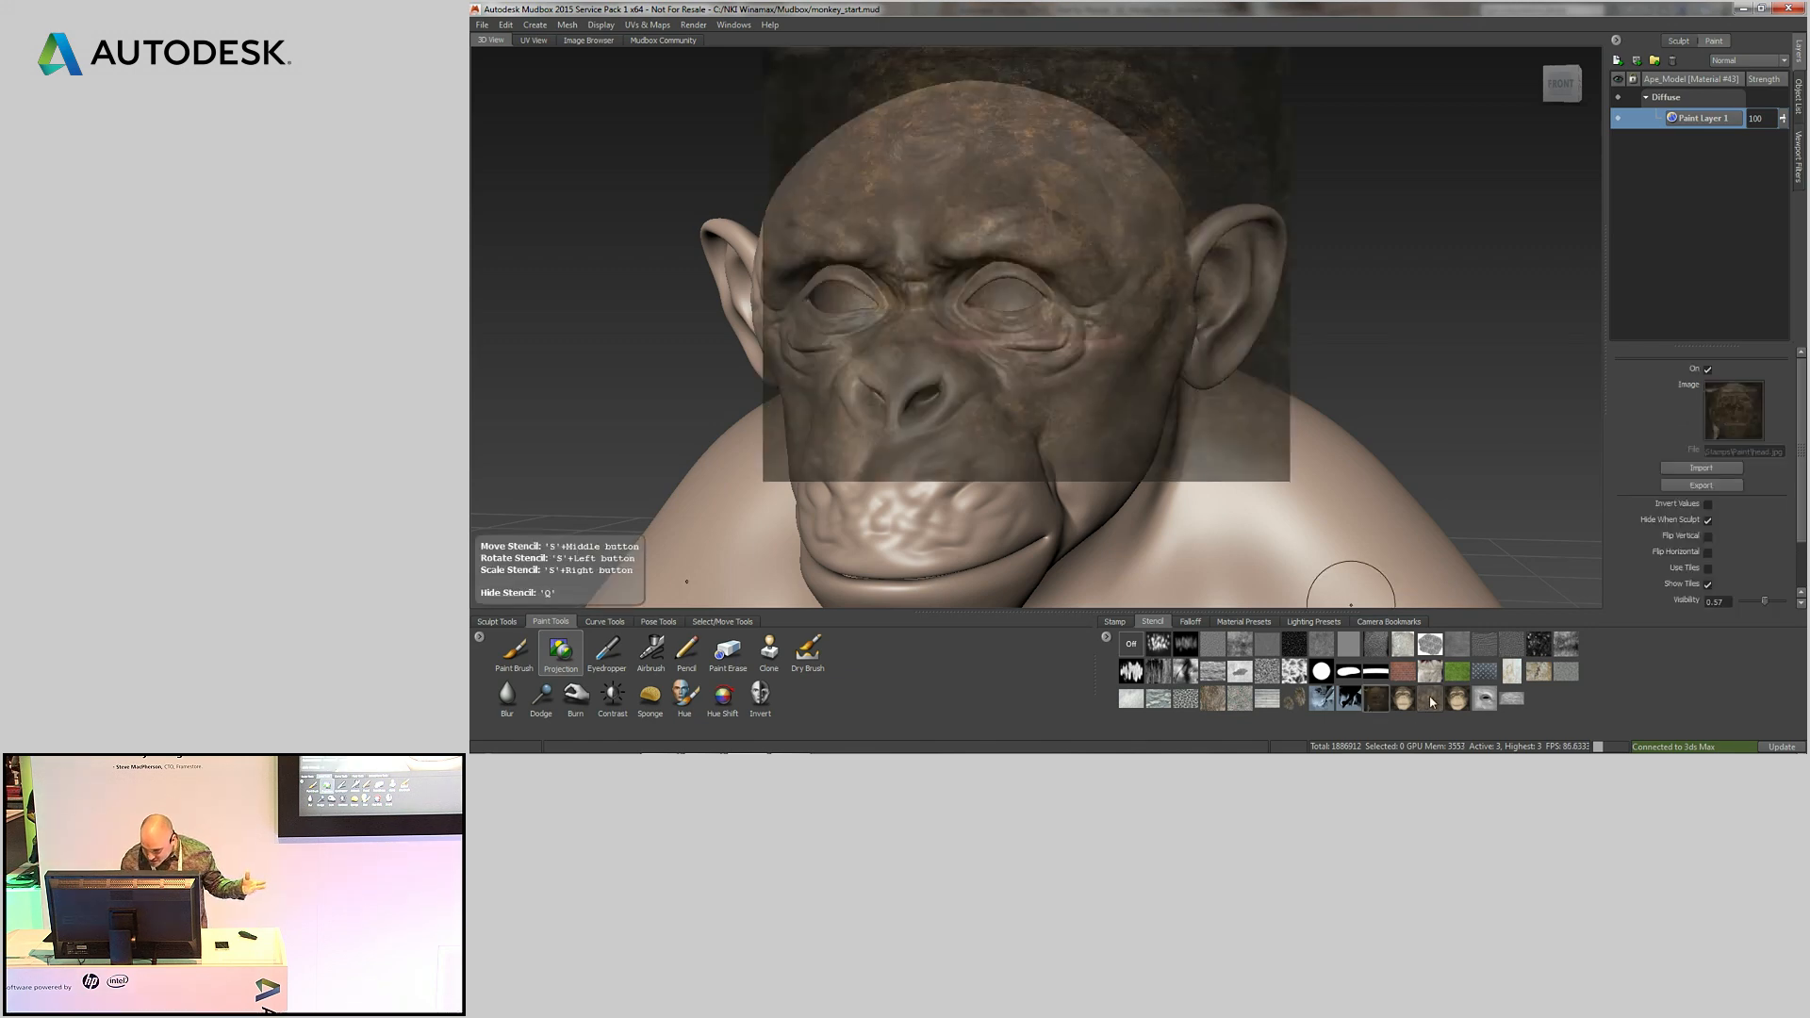
click(1429, 706)
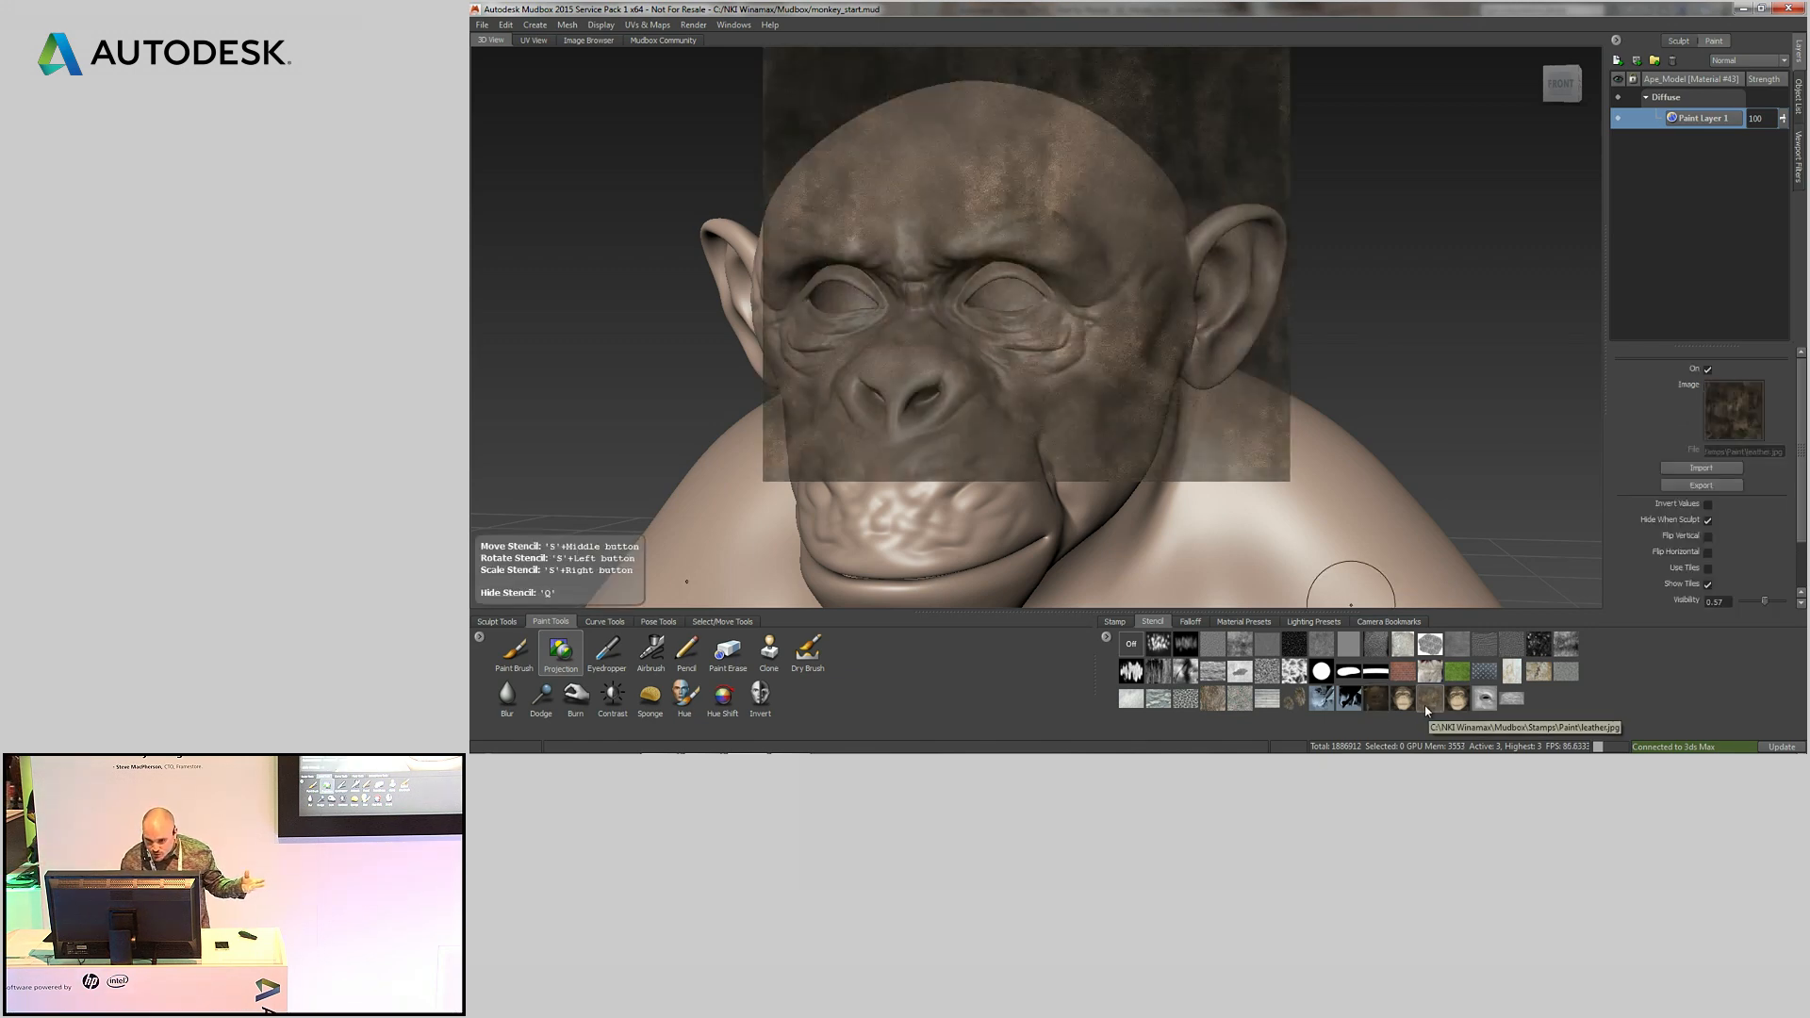
- Tile the leather stencil across the view and flood its texture from the camera onto the ape with the Projection tool
click(1708, 568)
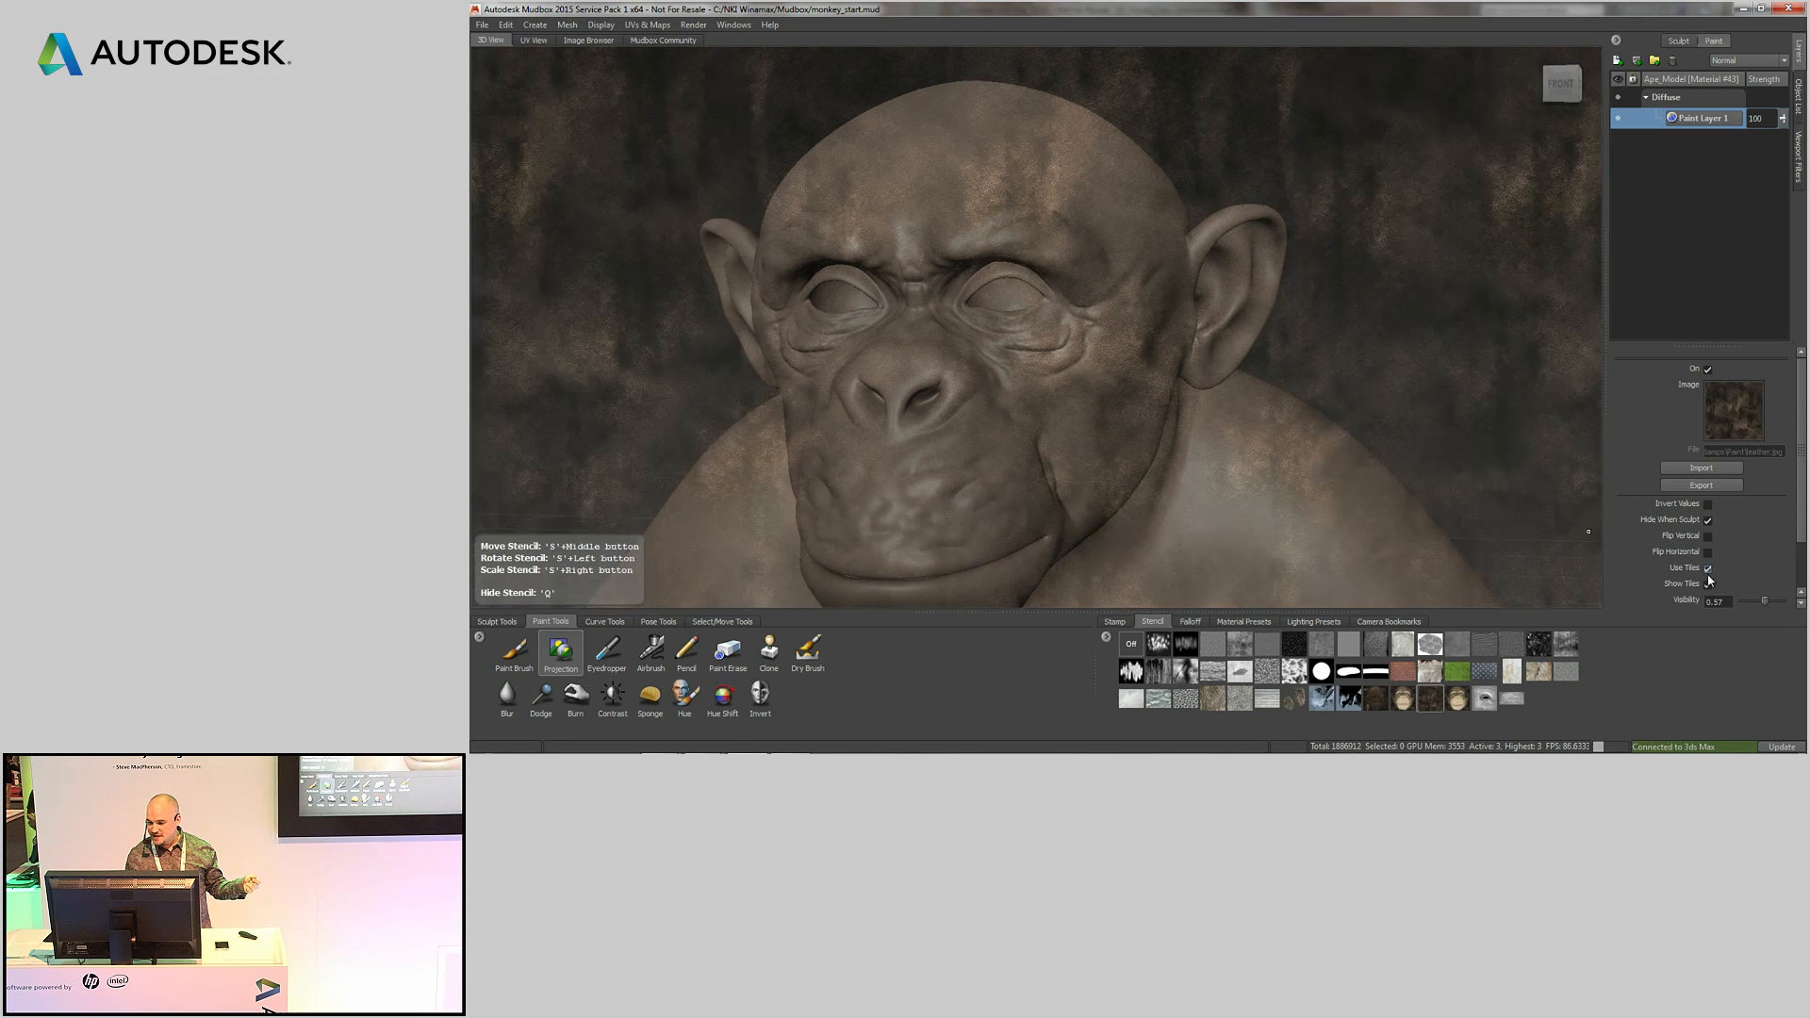
click(559, 656)
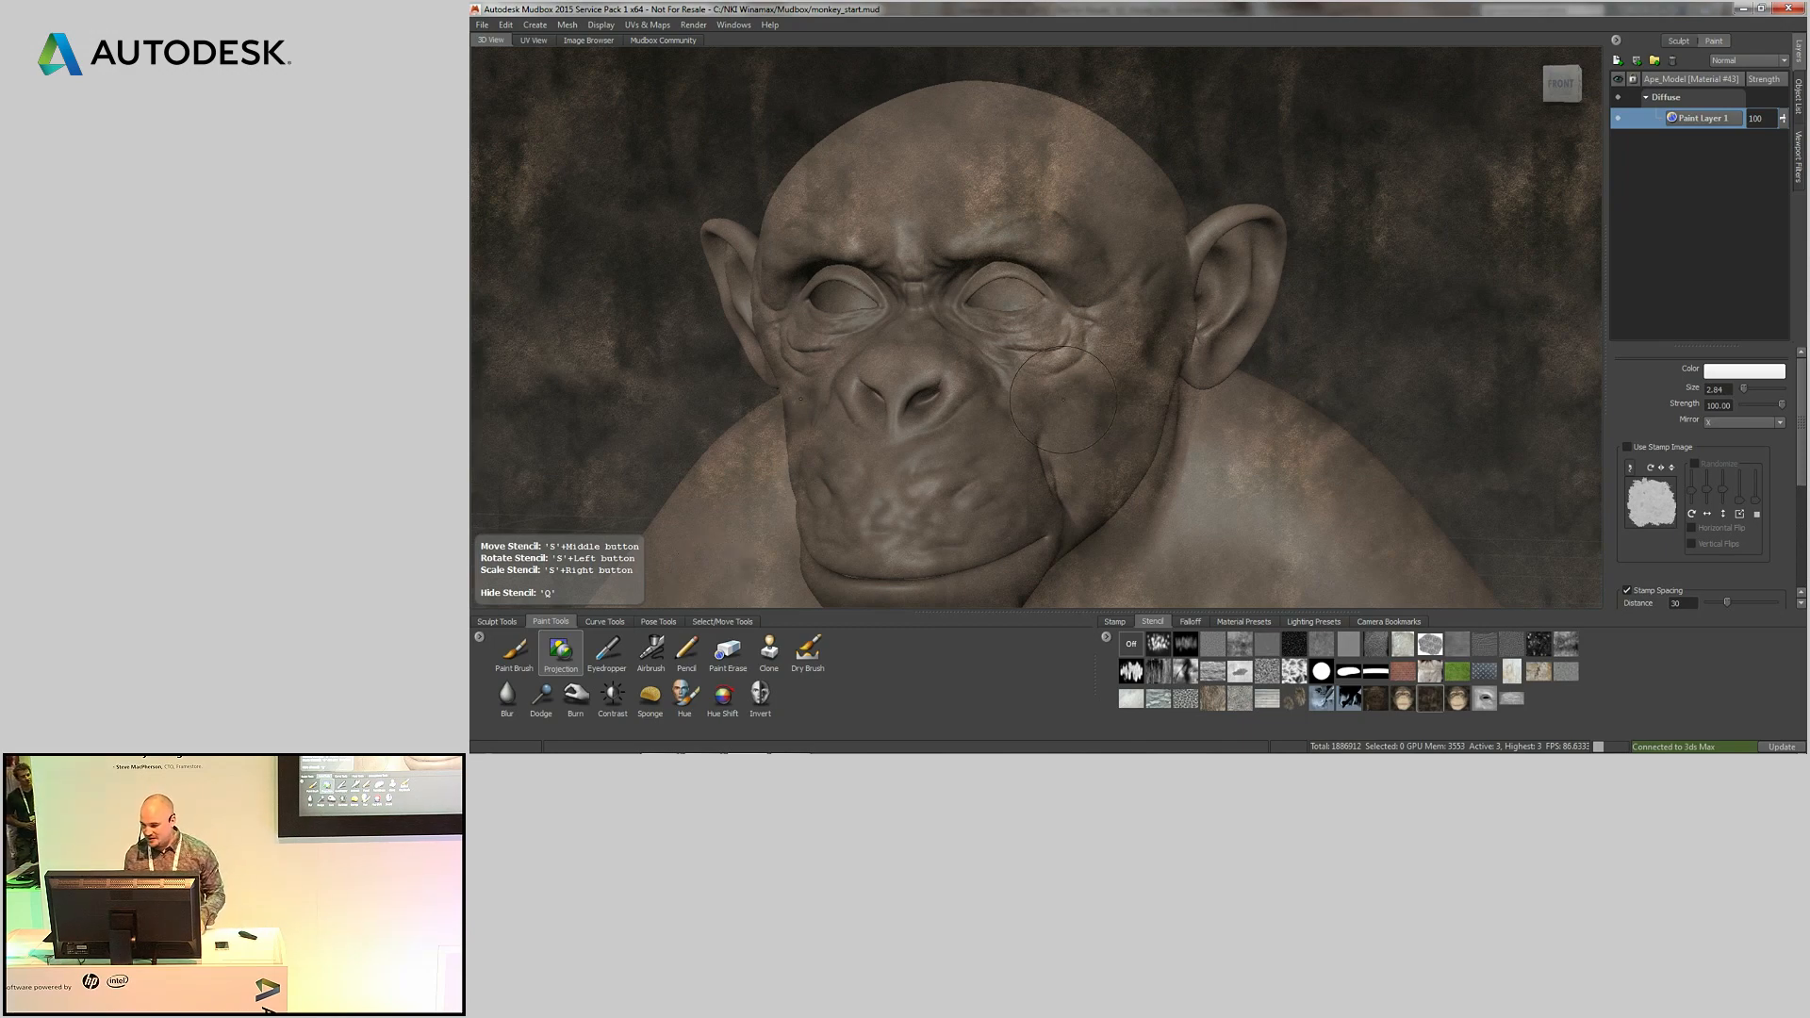
drag(1803, 474, 1798, 594)
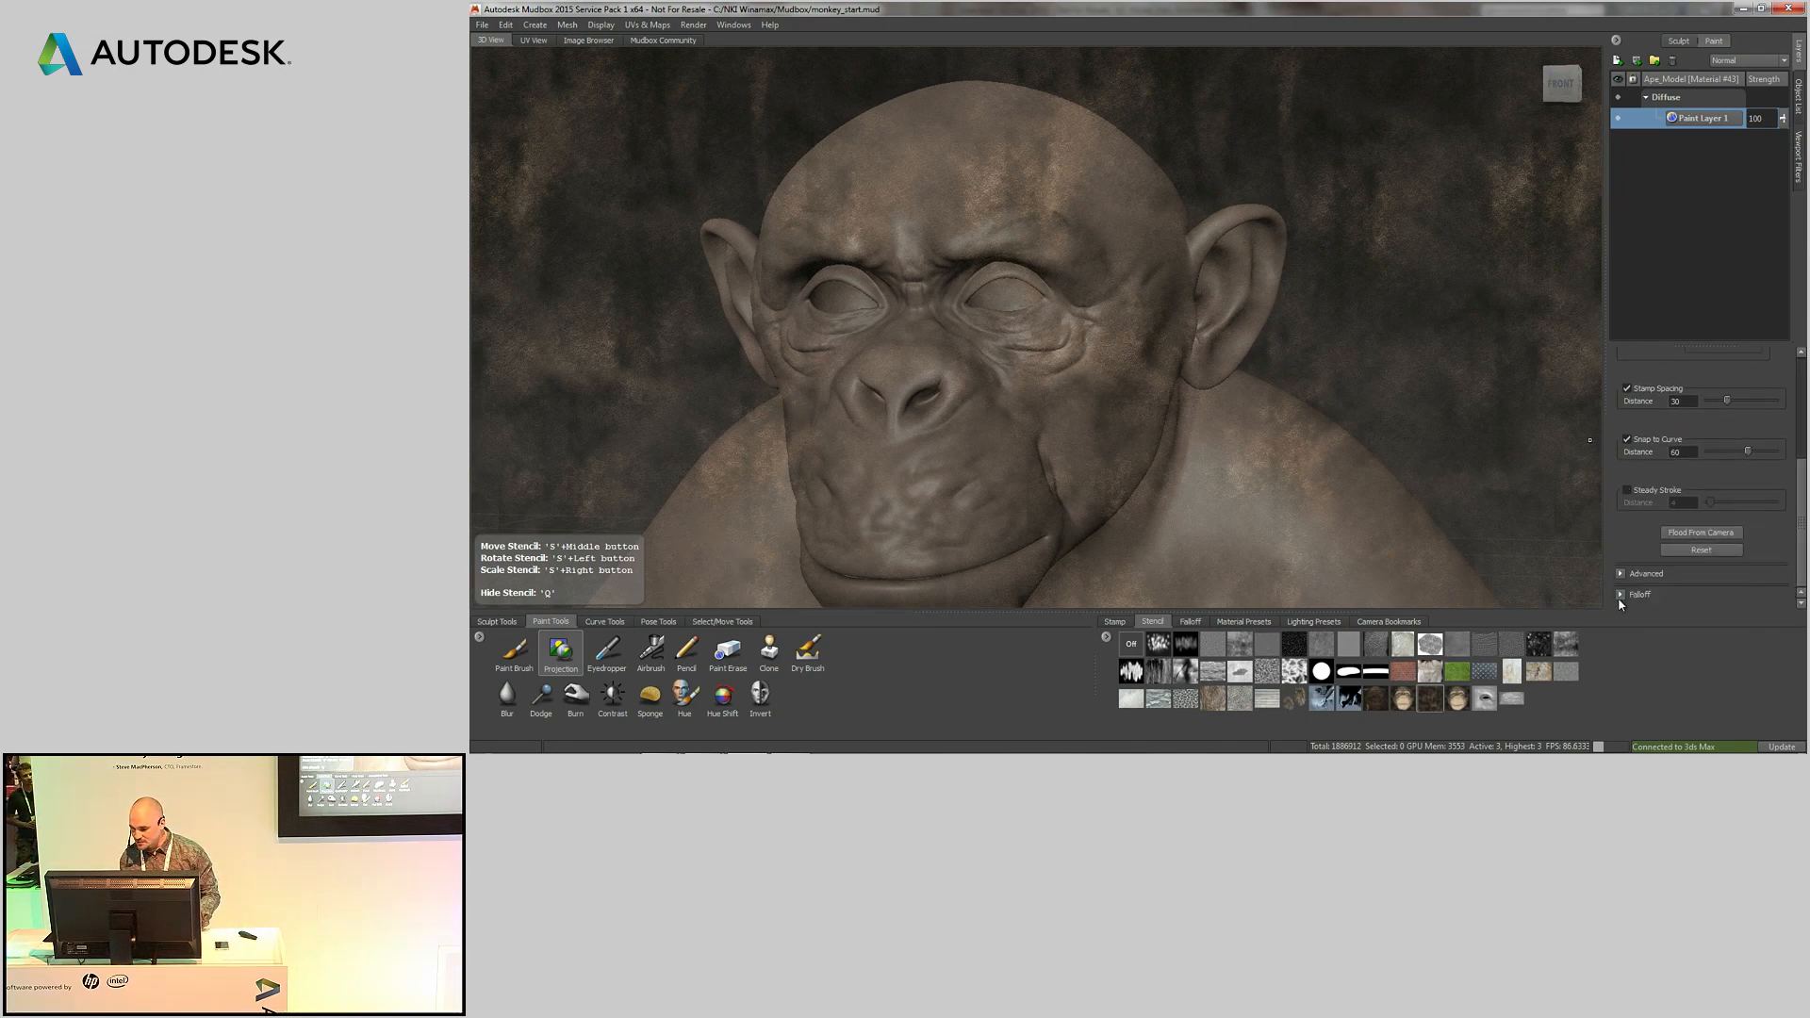
mouse_move(1805, 507)
mouse_down()
mouse_move(1801, 591)
mouse_move(1800, 466)
mouse_up()
key(q)
key(q)
alt+drag(1238, 387, 1376, 336)
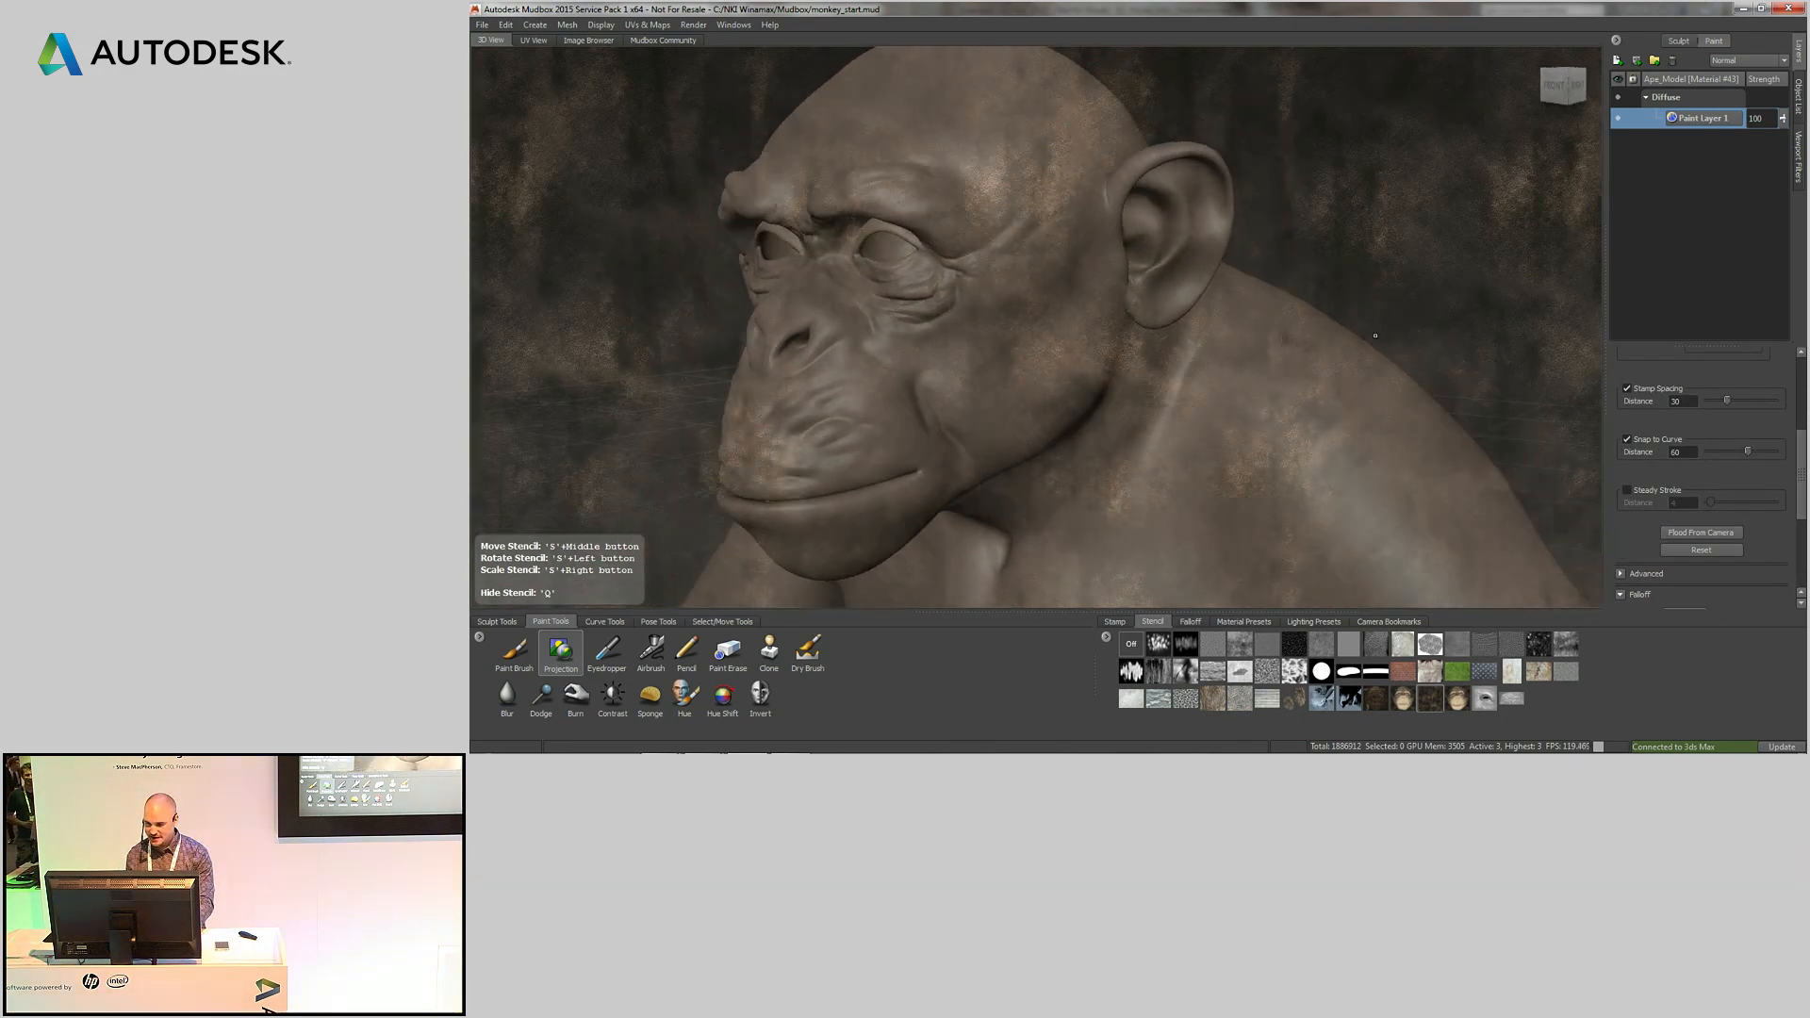
mouse_move(1235, 443)
alt+mouse_down()
mouse_move(1546, 443)
mouse_move(1452, 406)
mouse_move(1234, 406)
mouse_move(1258, 407)
alt+mouse_up()
click(1698, 536)
key(q)
key(q)
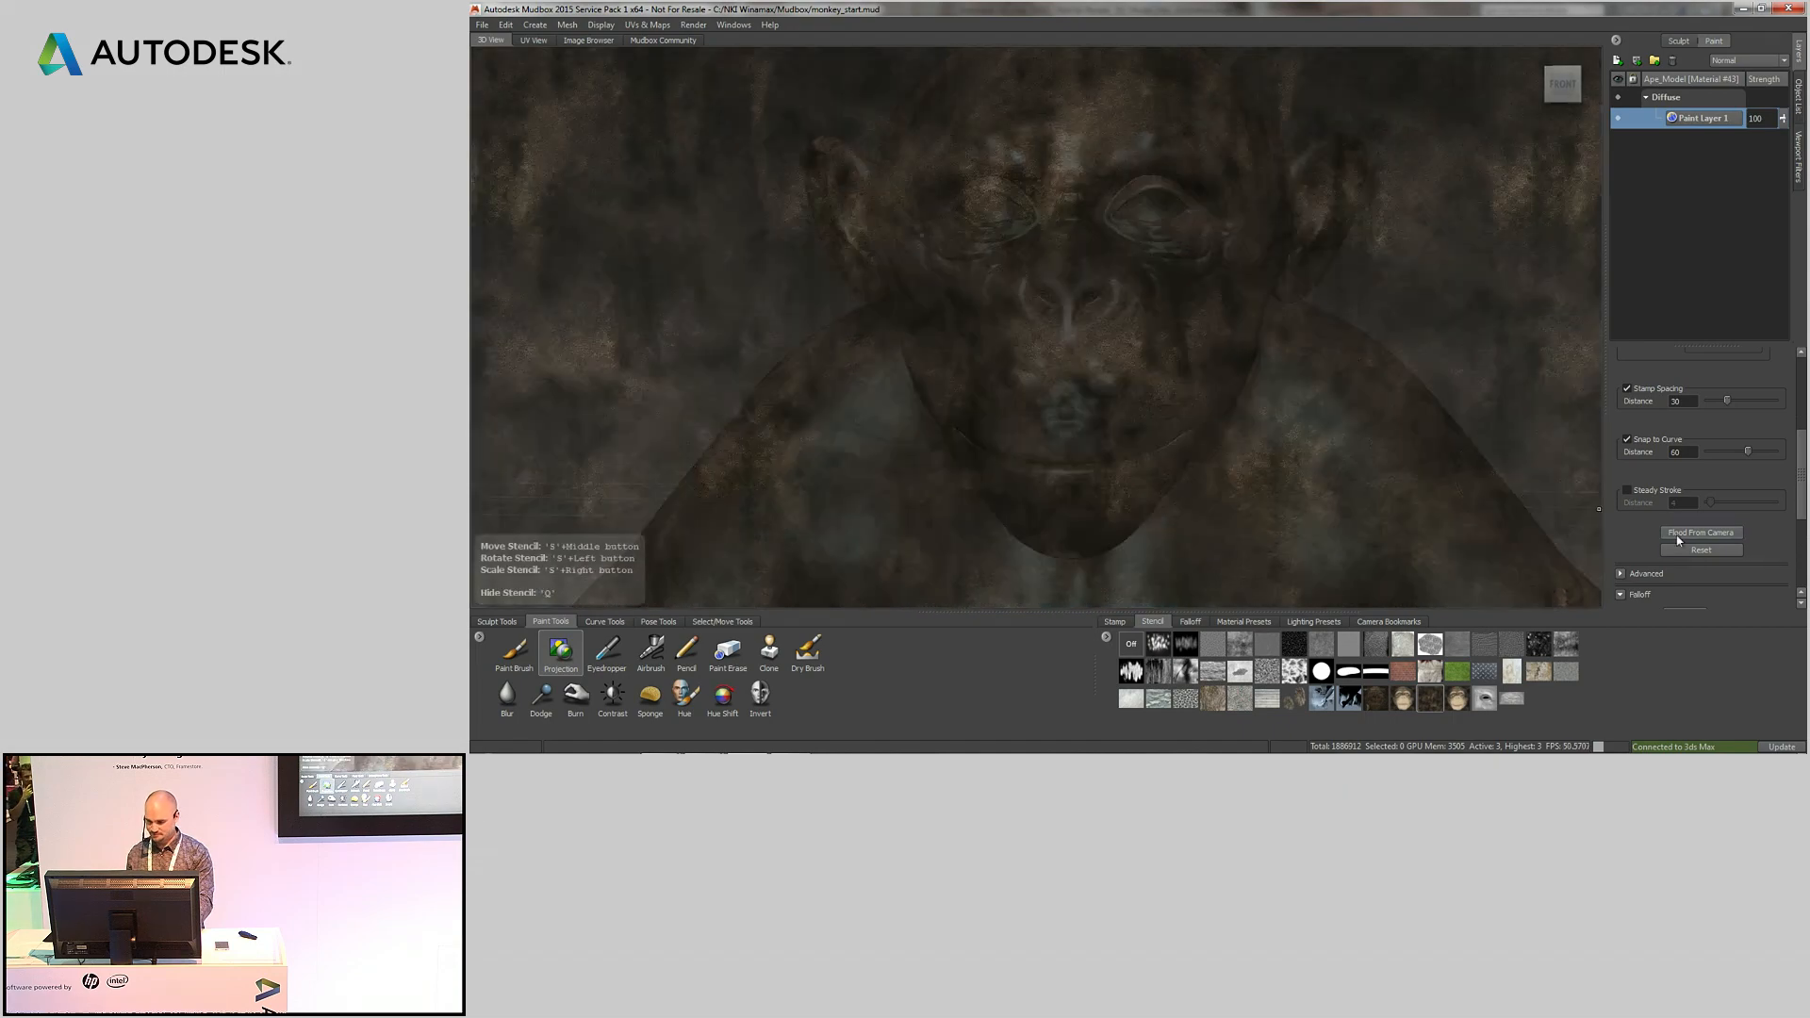
click(1700, 533)
- Project the leather texture onto the remaining areas of the ape's head and hide the stencil
key(q)
mouse_move(1389, 434)
alt+mouse_down()
mouse_move(1216, 336)
mouse_move(1207, 221)
alt+mouse_up()
key(q)
mouse_move(782, 196)
mouse_down()
mouse_move(756, 195)
mouse_move(867, 170)
mouse_move(827, 220)
mouse_move(910, 269)
mouse_move(1054, 141)
mouse_move(1061, 156)
mouse_up()
mouse_move(1024, 238)
alt+mouse_down()
mouse_move(1046, 349)
mouse_move(1310, 351)
mouse_move(1174, 269)
alt+mouse_up()
key(q)
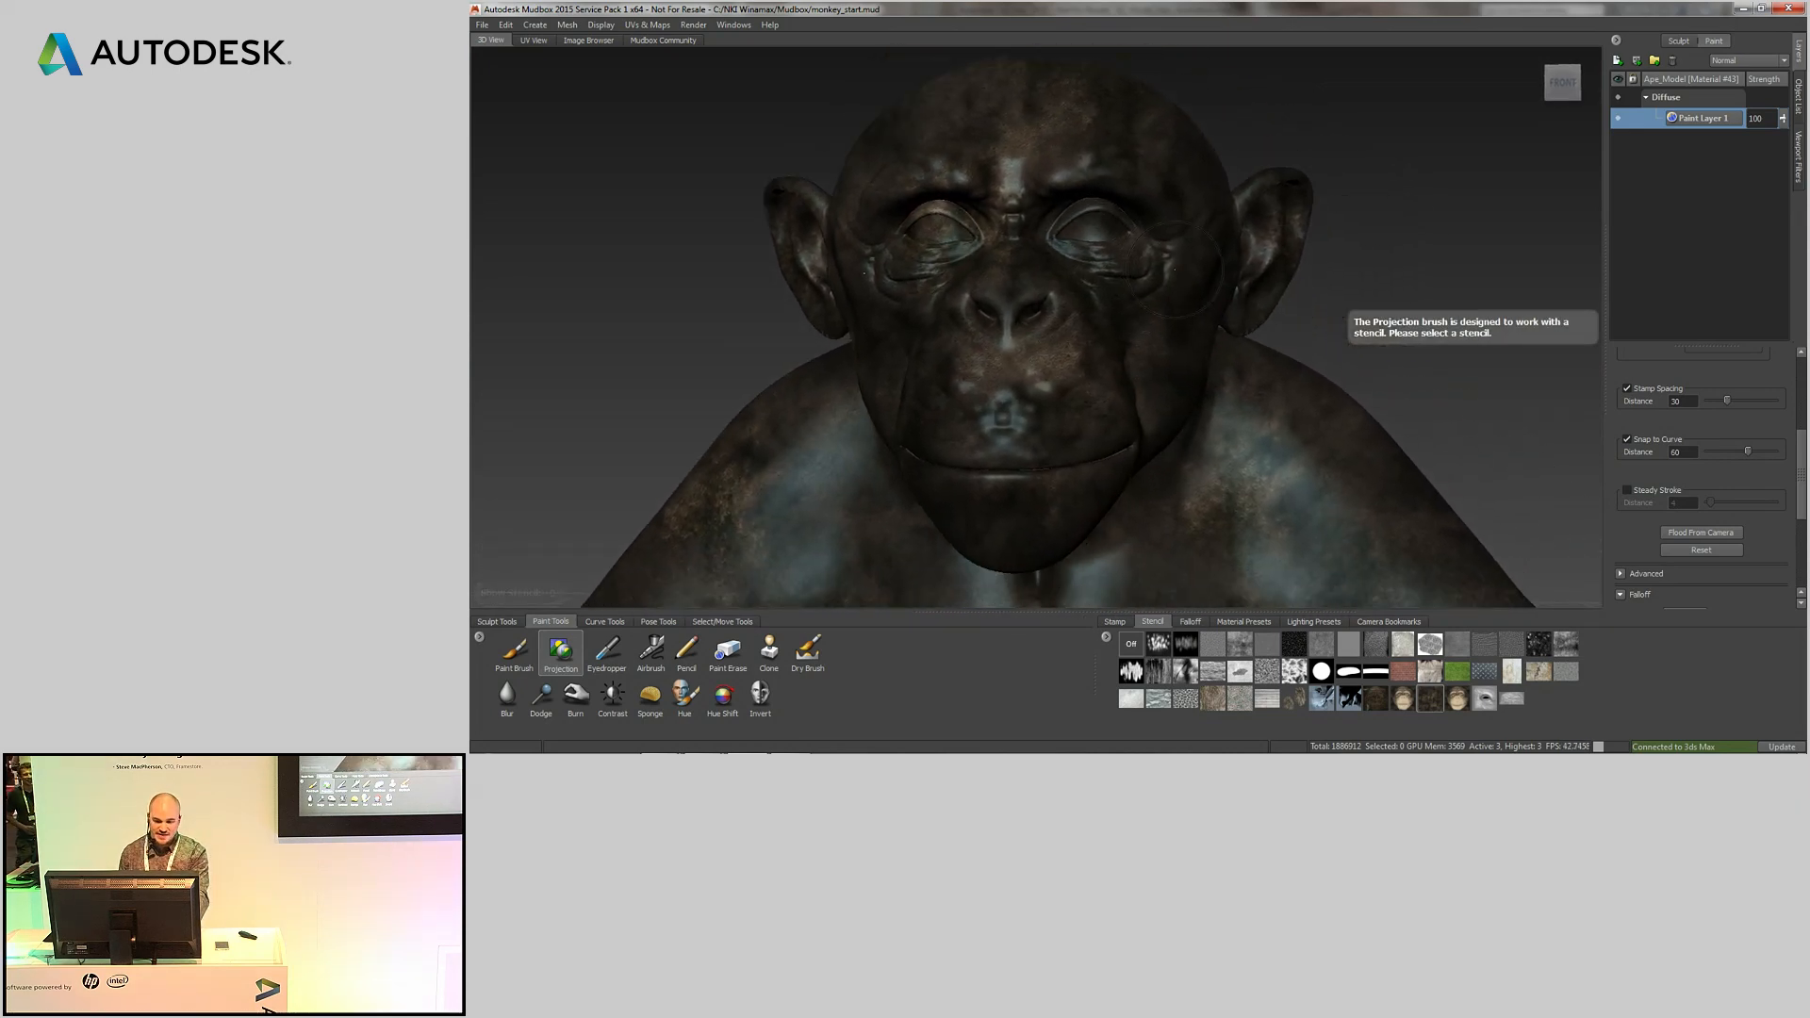
- Create a second Diffuse paint layer at size 4096 and align the chimpanzee face photo over the ape's face as an untiled stencil
click(1618, 61)
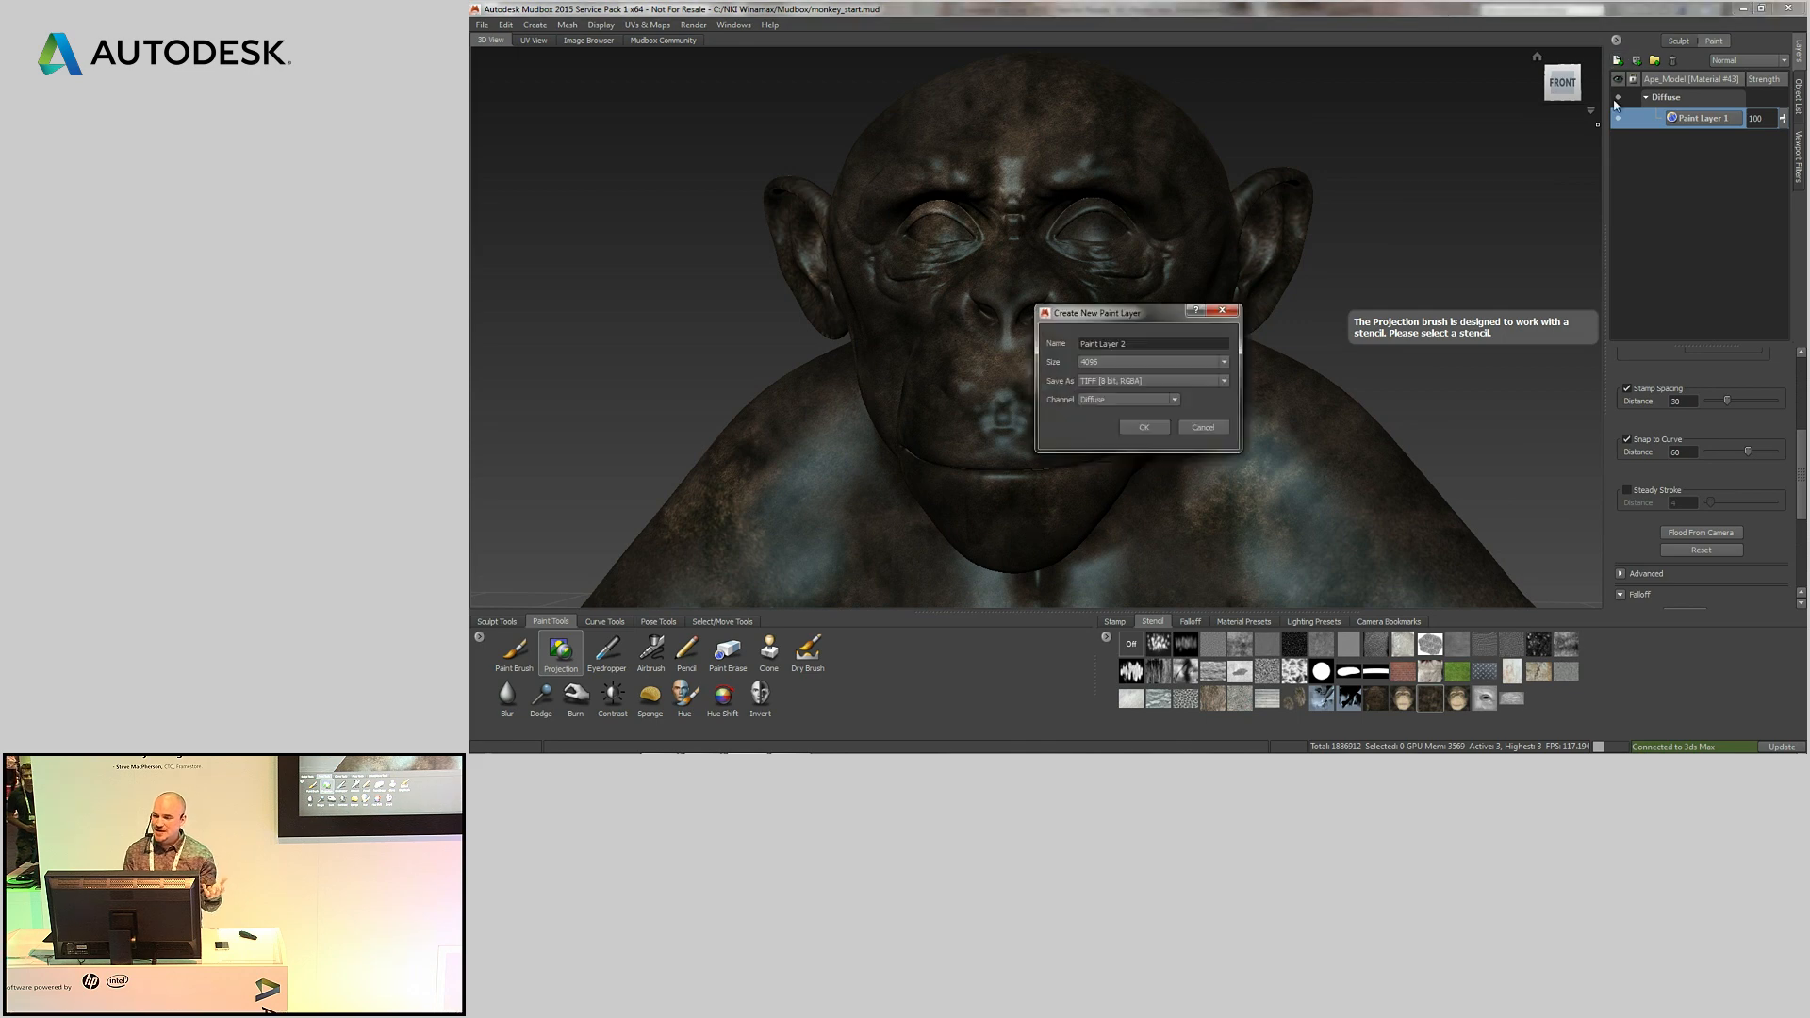
click(1165, 432)
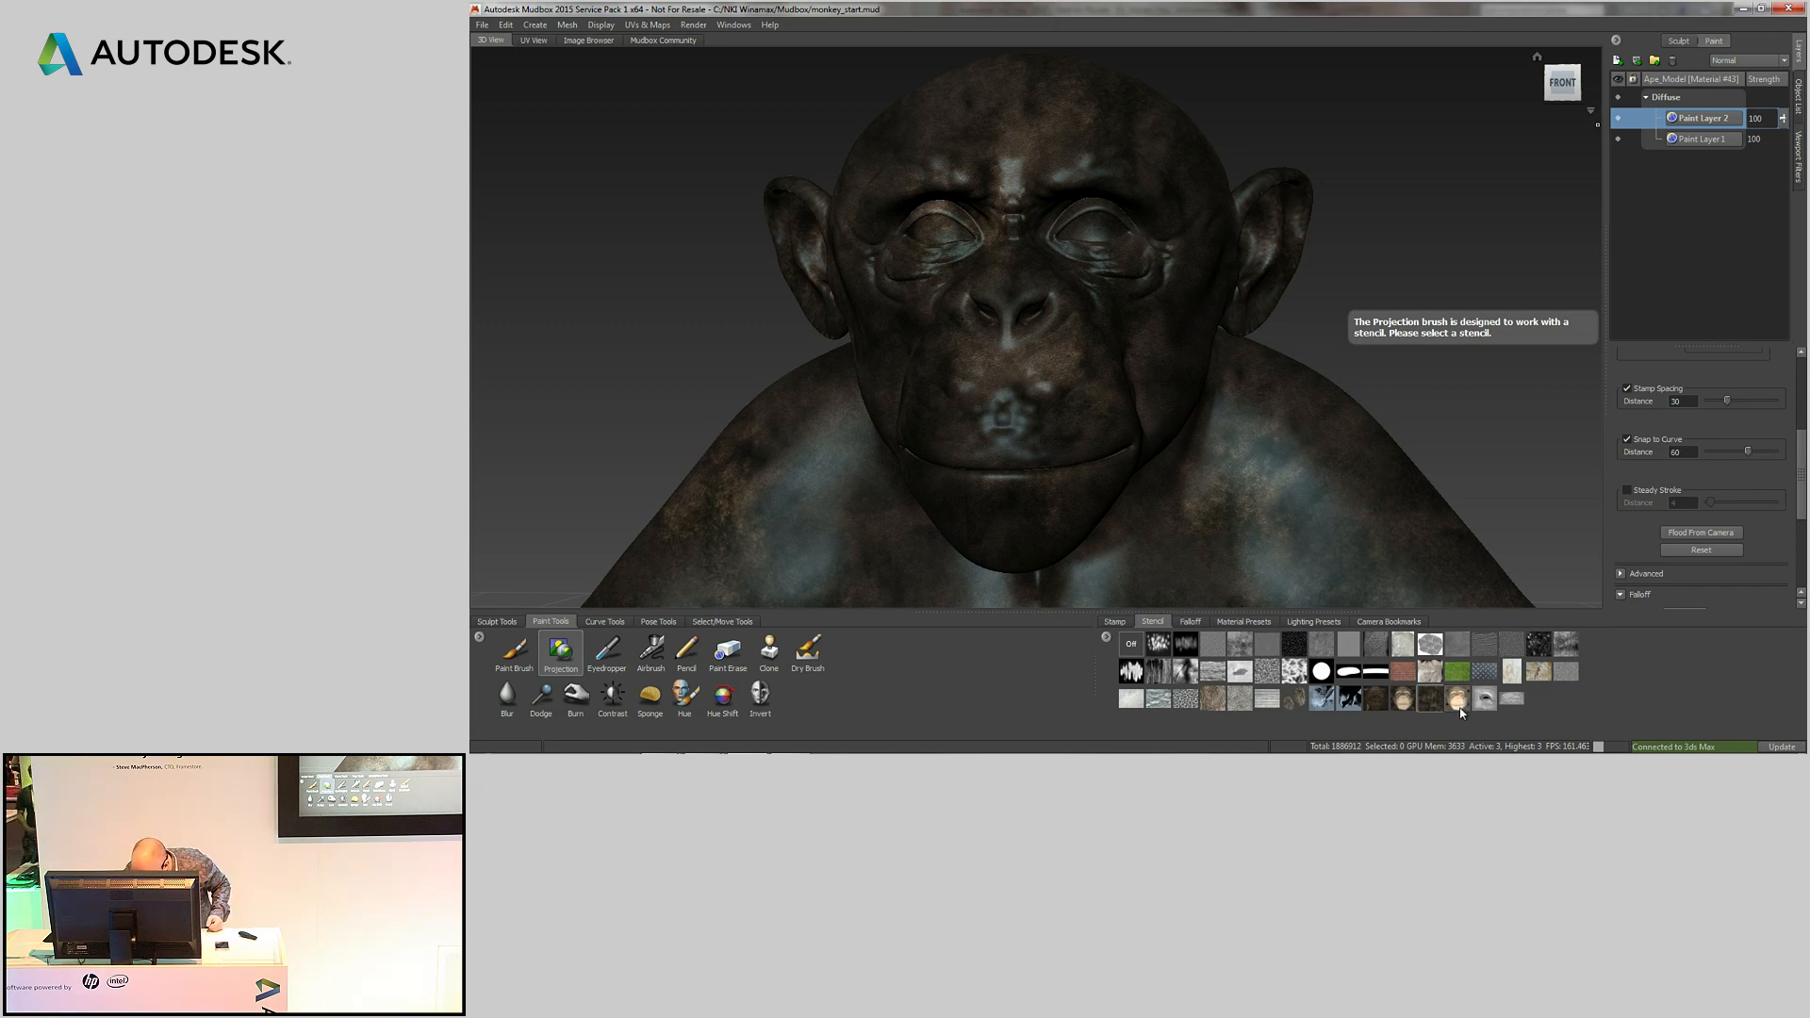
click(1457, 699)
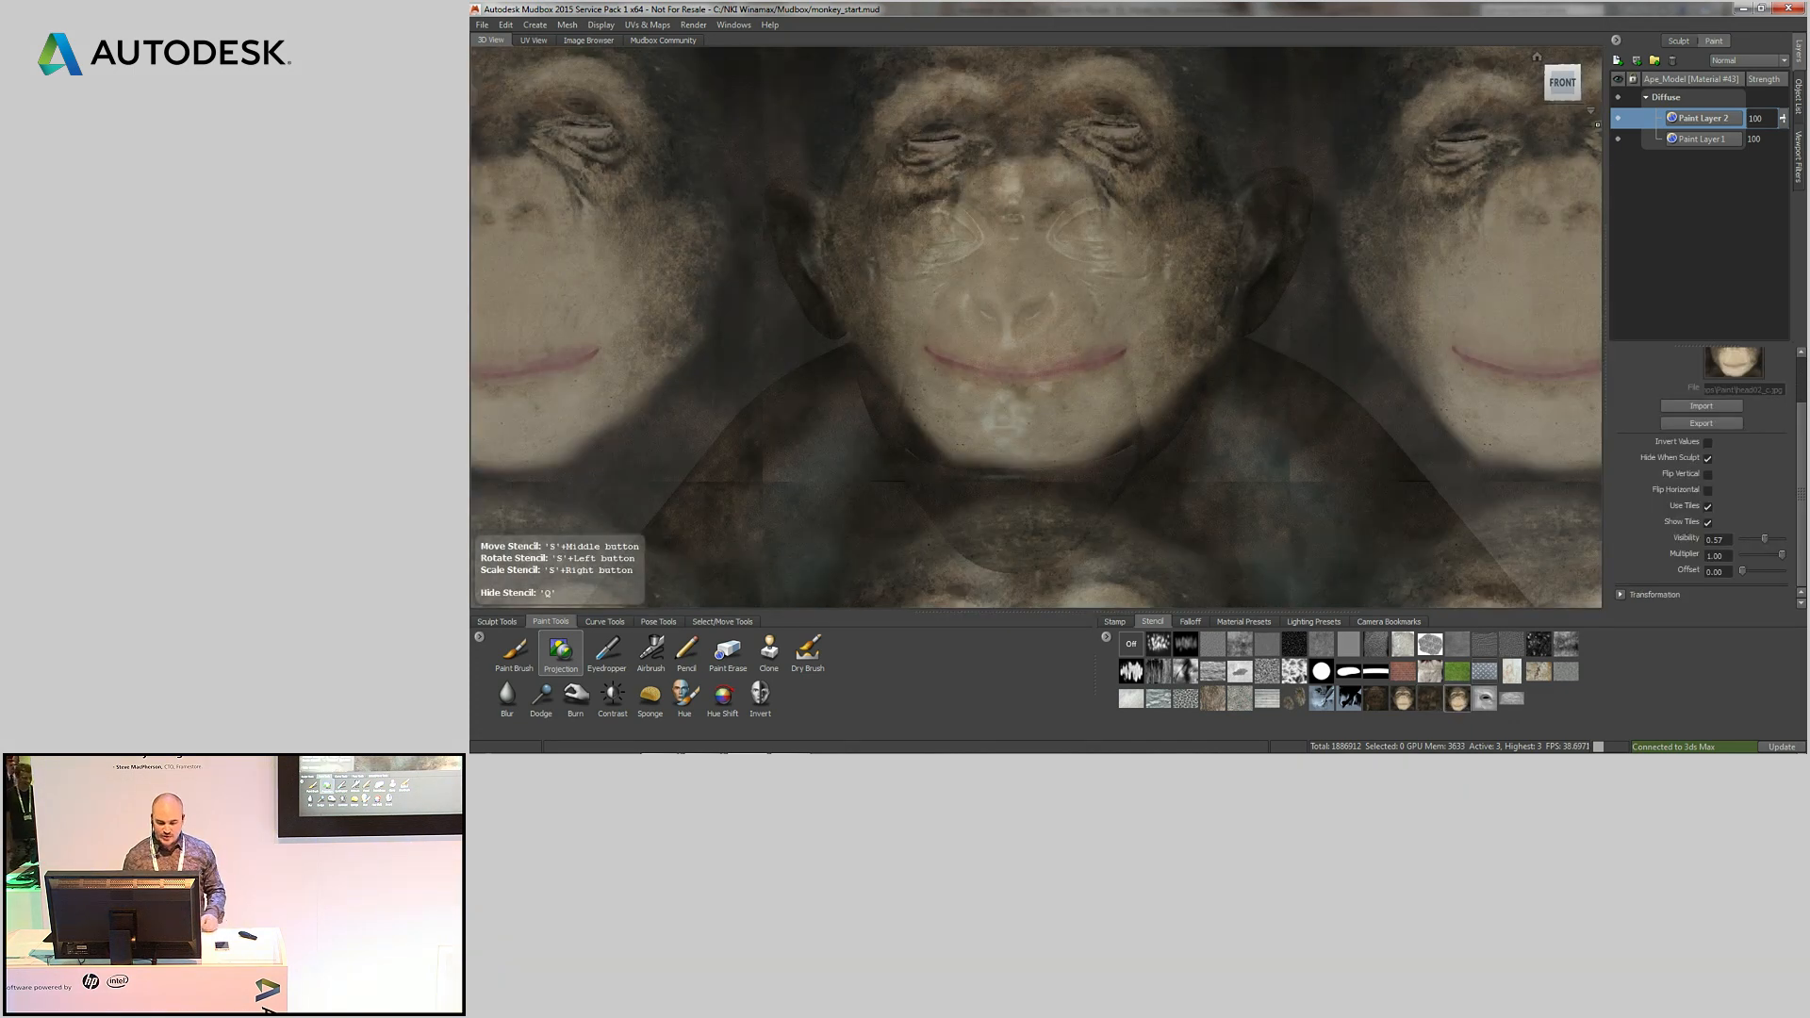
click(1709, 507)
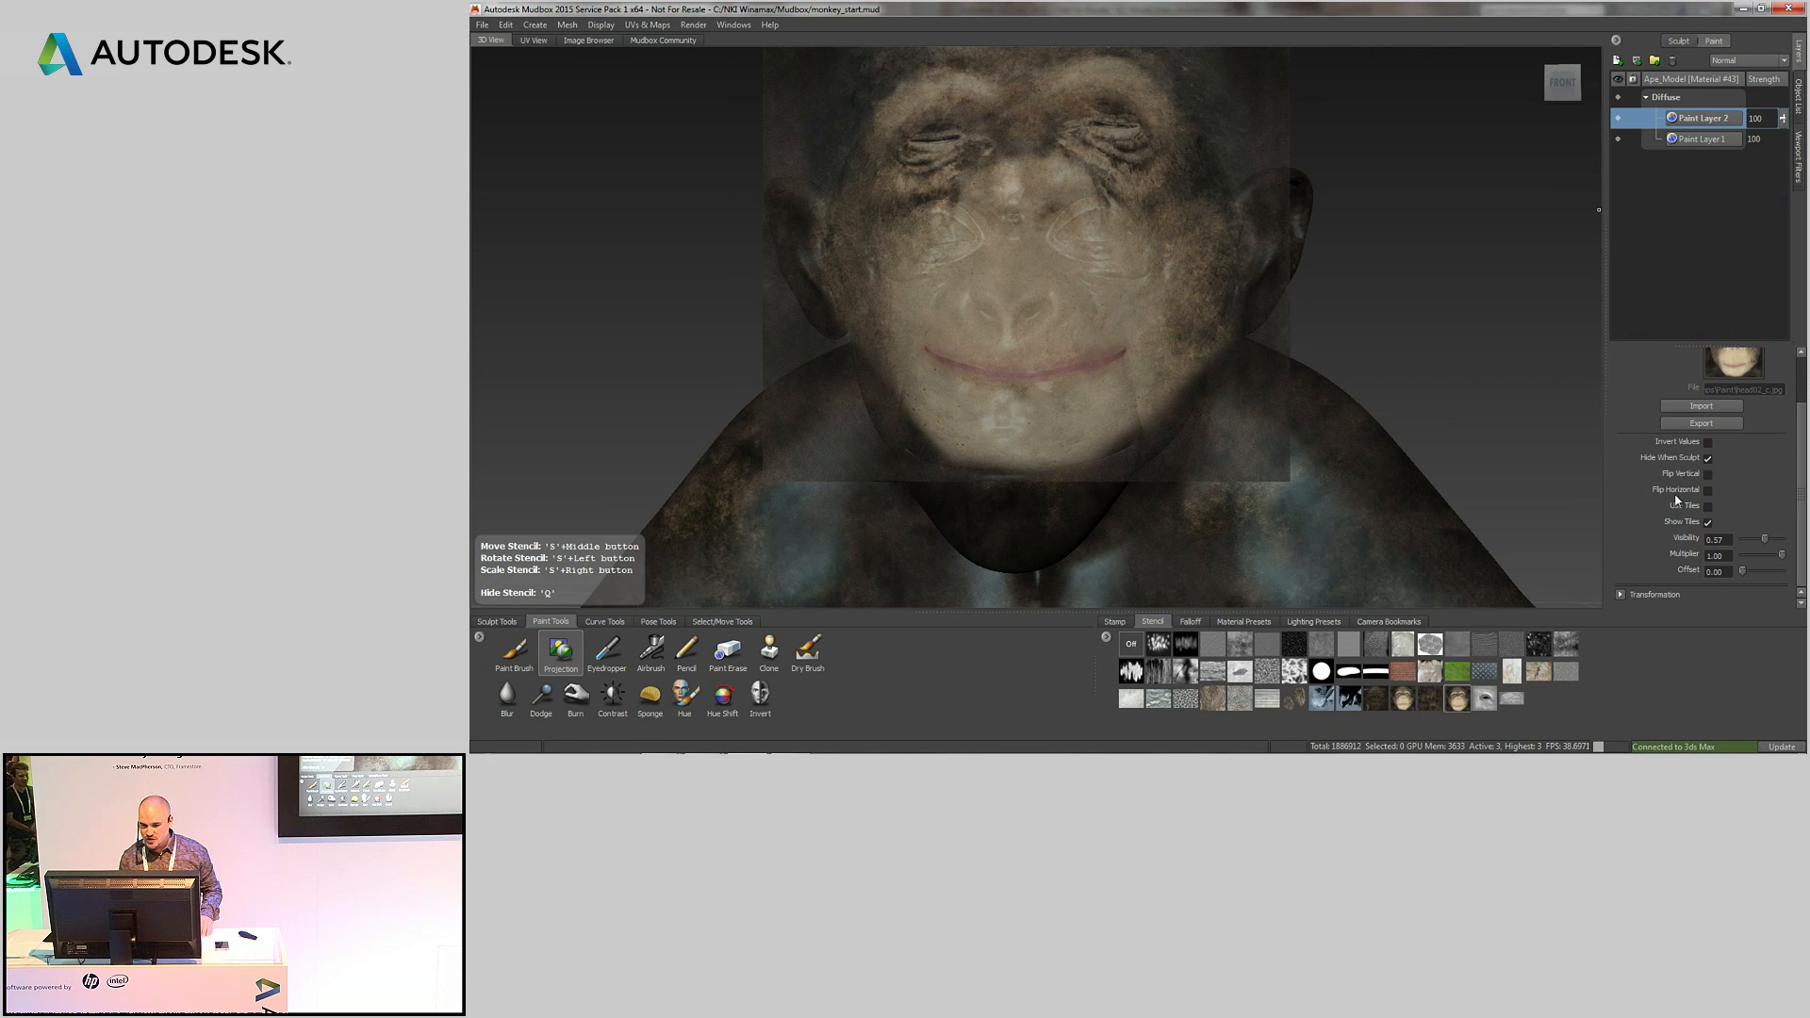
middle_drag(1192, 269, 1172, 313)
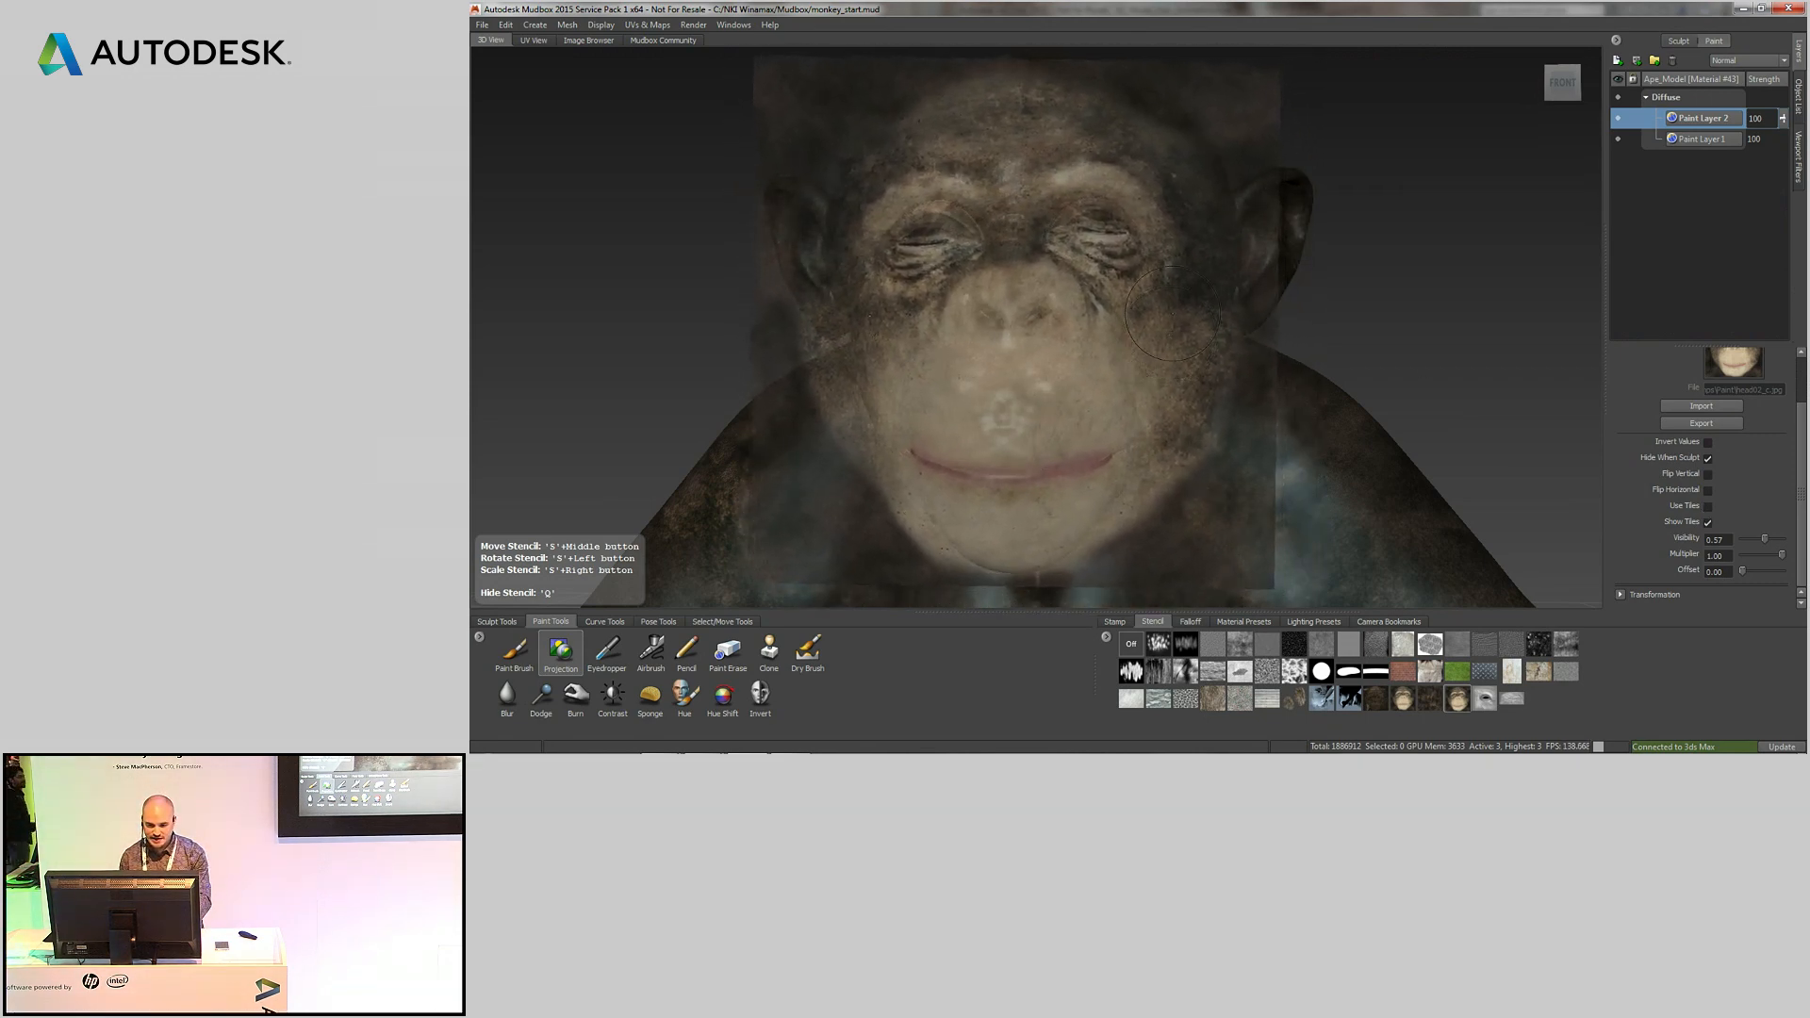
- Project the face photo onto the ape's eye areas, brow, nose and muzzle with the Projection tool at strength 100
click(561, 662)
drag(1801, 398, 1800, 365)
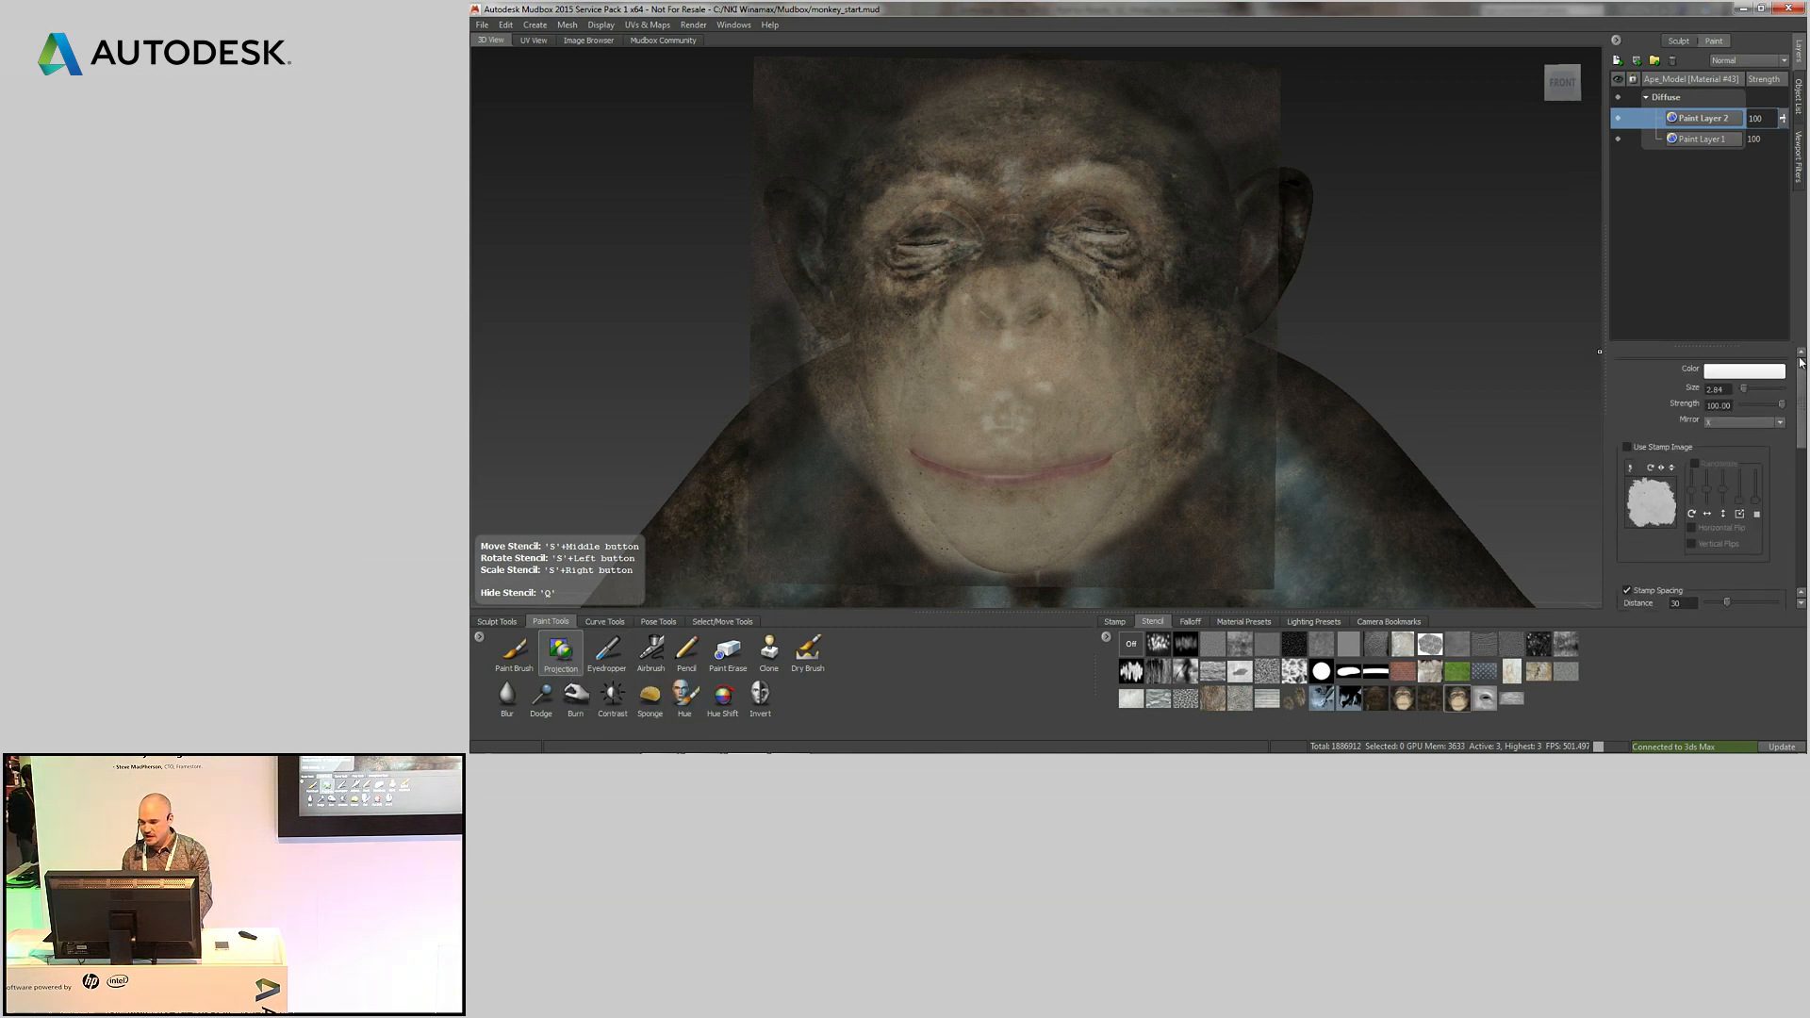
key(q)
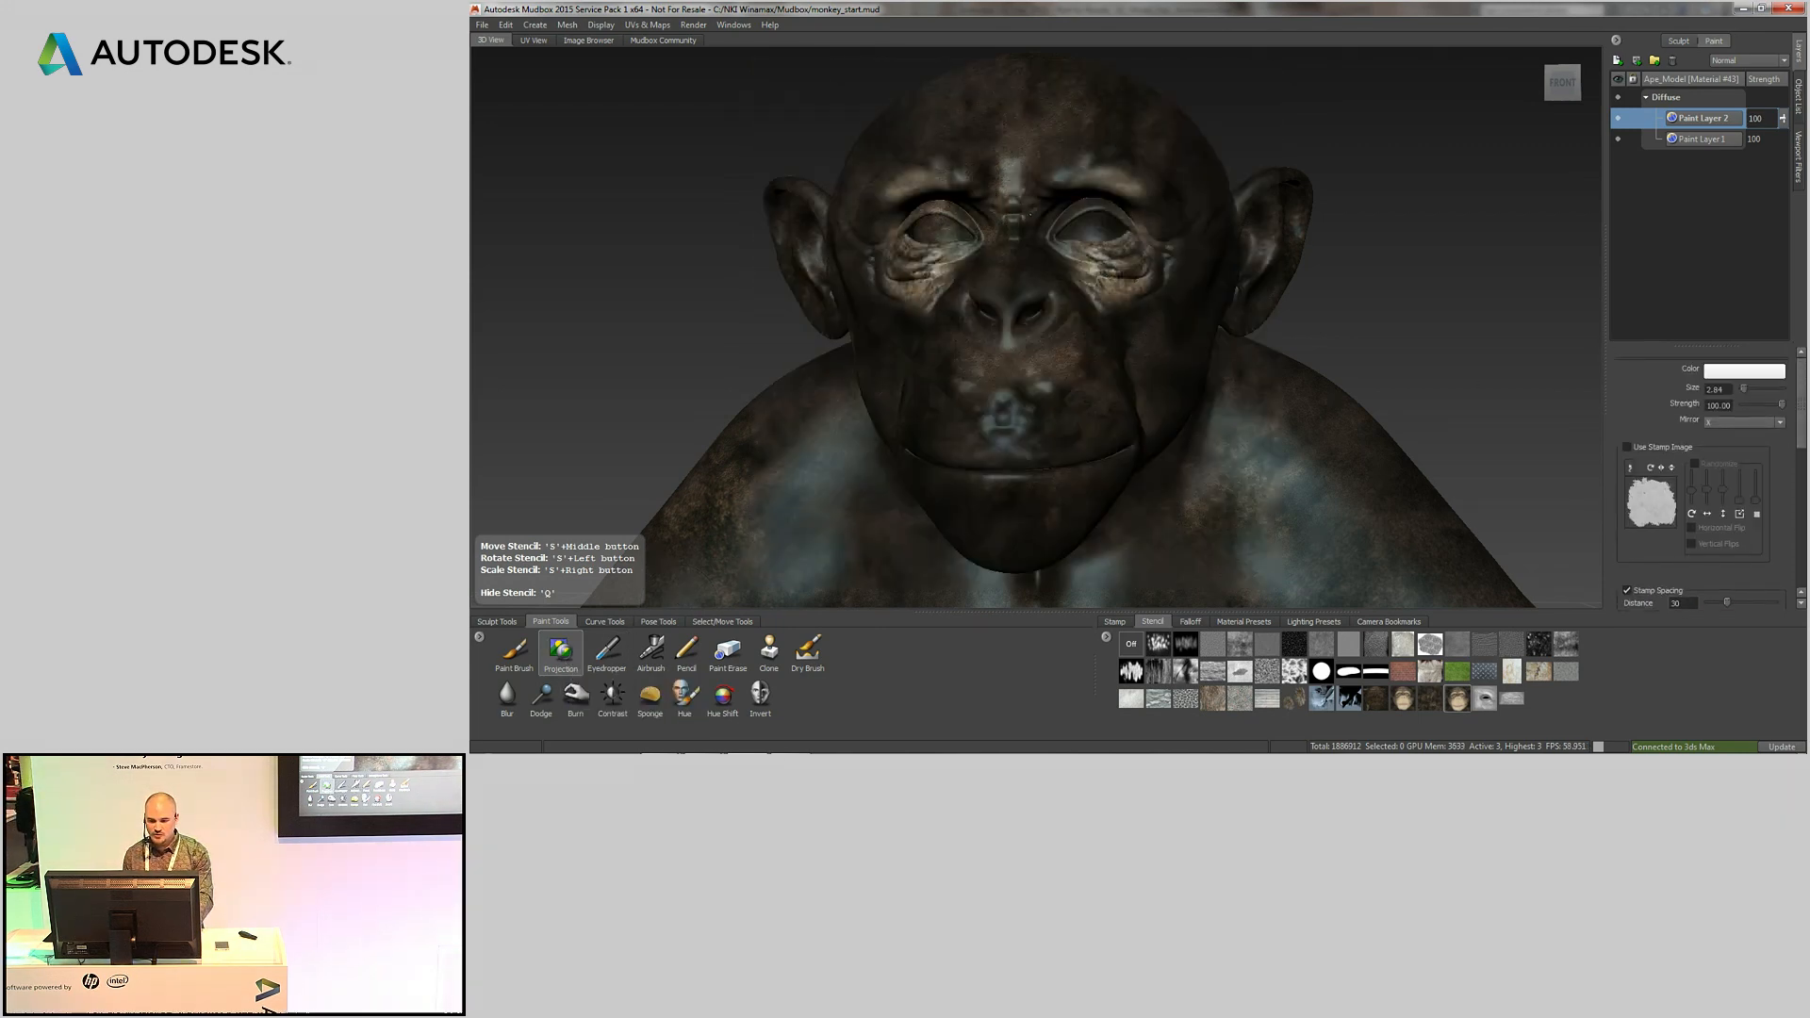
mouse_move(1047, 149)
mouse_down()
mouse_move(1069, 141)
mouse_move(1155, 212)
mouse_move(1122, 340)
mouse_move(1046, 375)
mouse_move(1113, 443)
mouse_move(1159, 406)
mouse_move(1065, 500)
mouse_move(1126, 390)
mouse_move(1160, 420)
mouse_move(1152, 443)
mouse_move(1047, 316)
mouse_move(1108, 294)
mouse_up()
key(q)
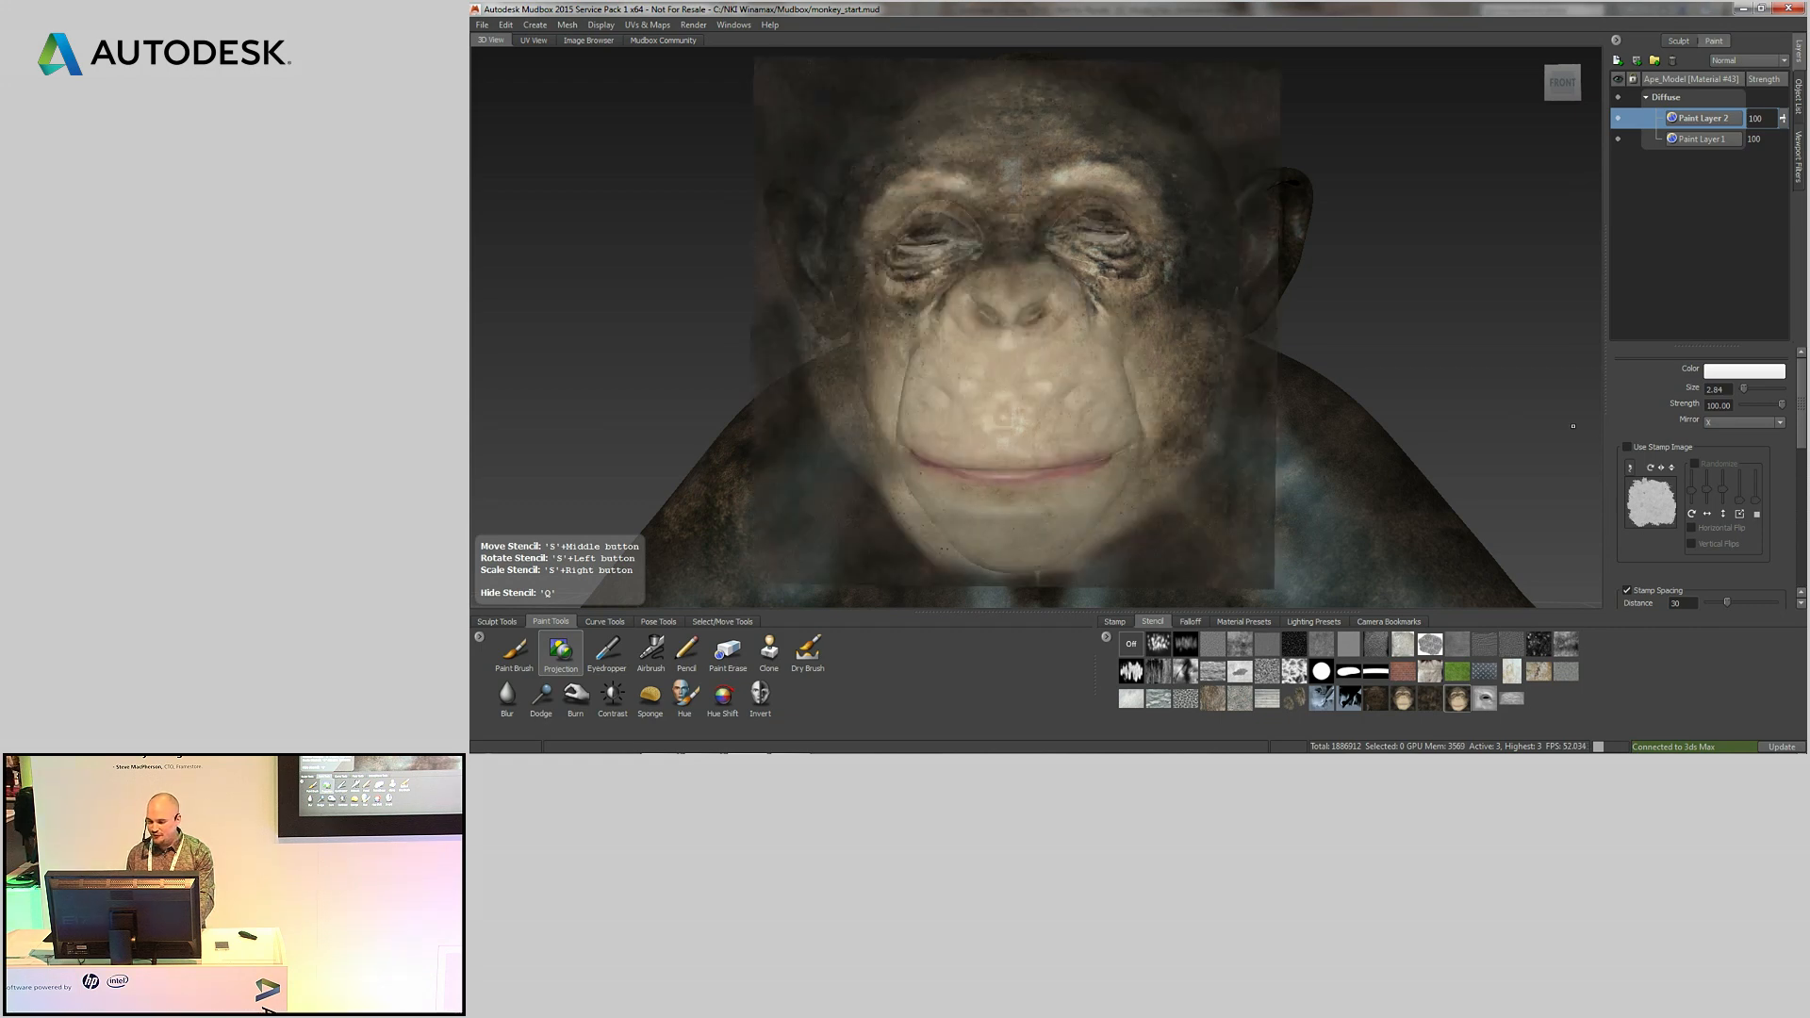
drag(1798, 418, 1683, 557)
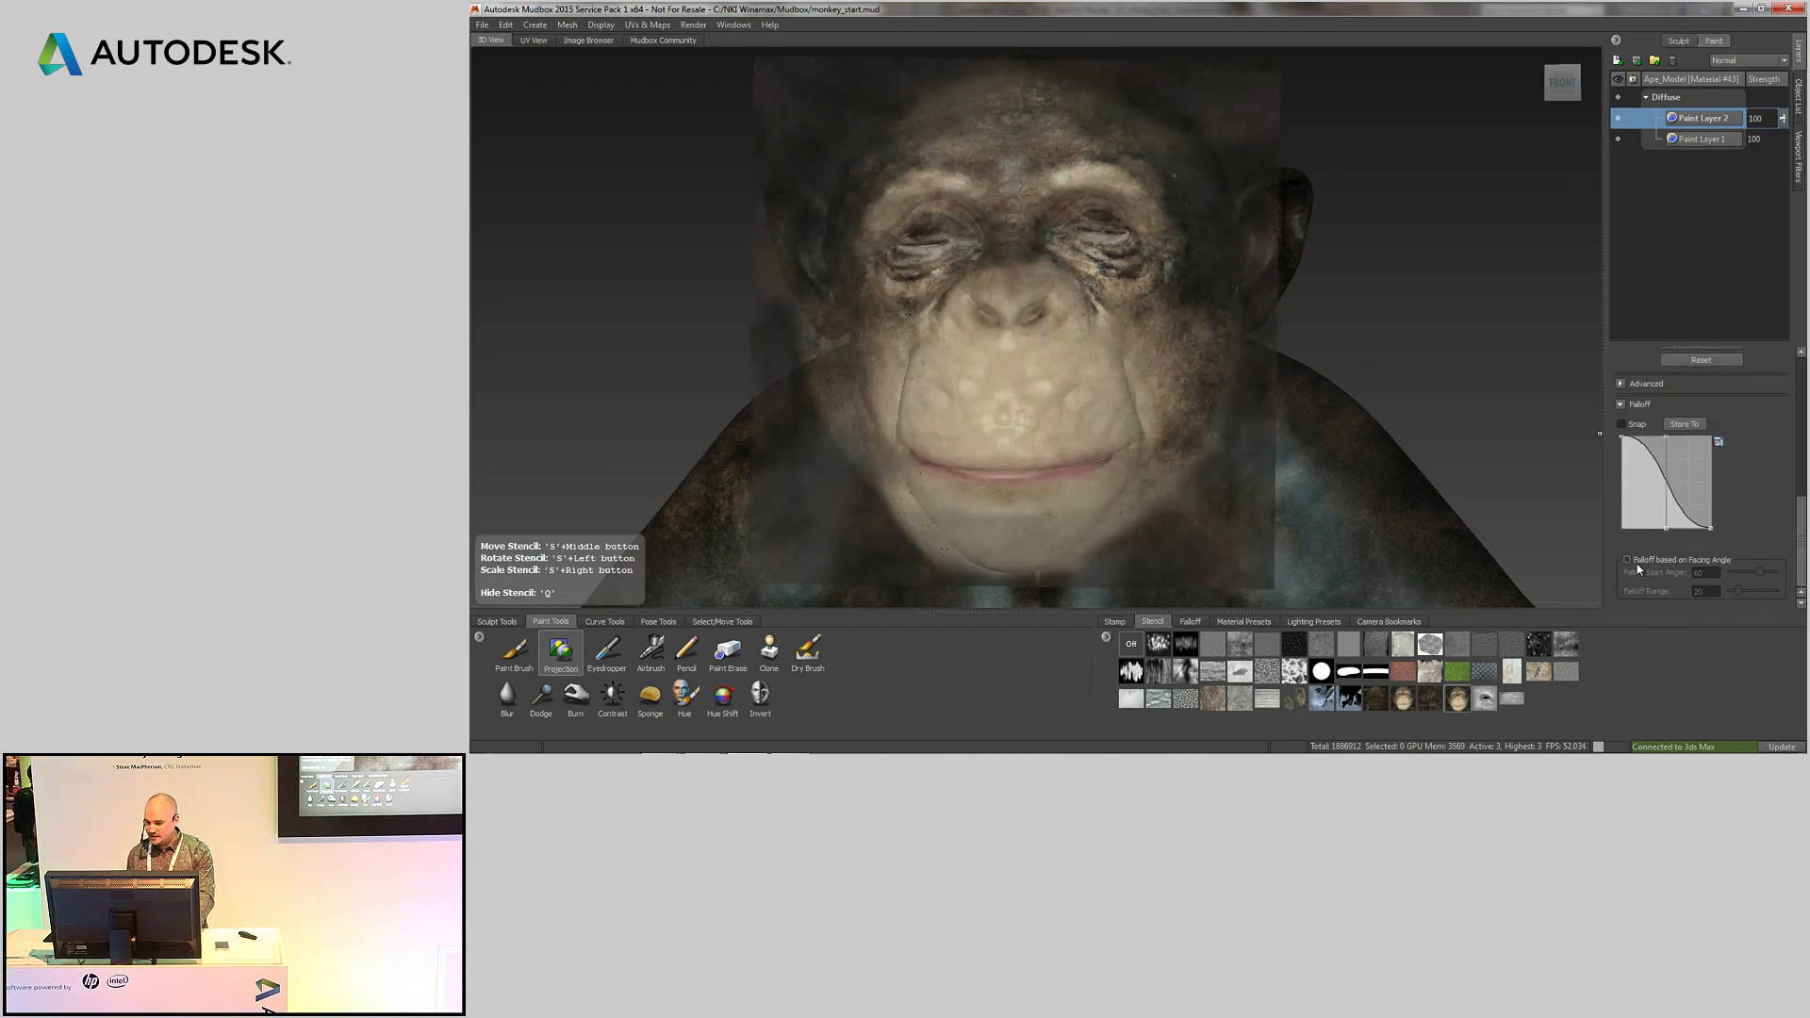
key(q)
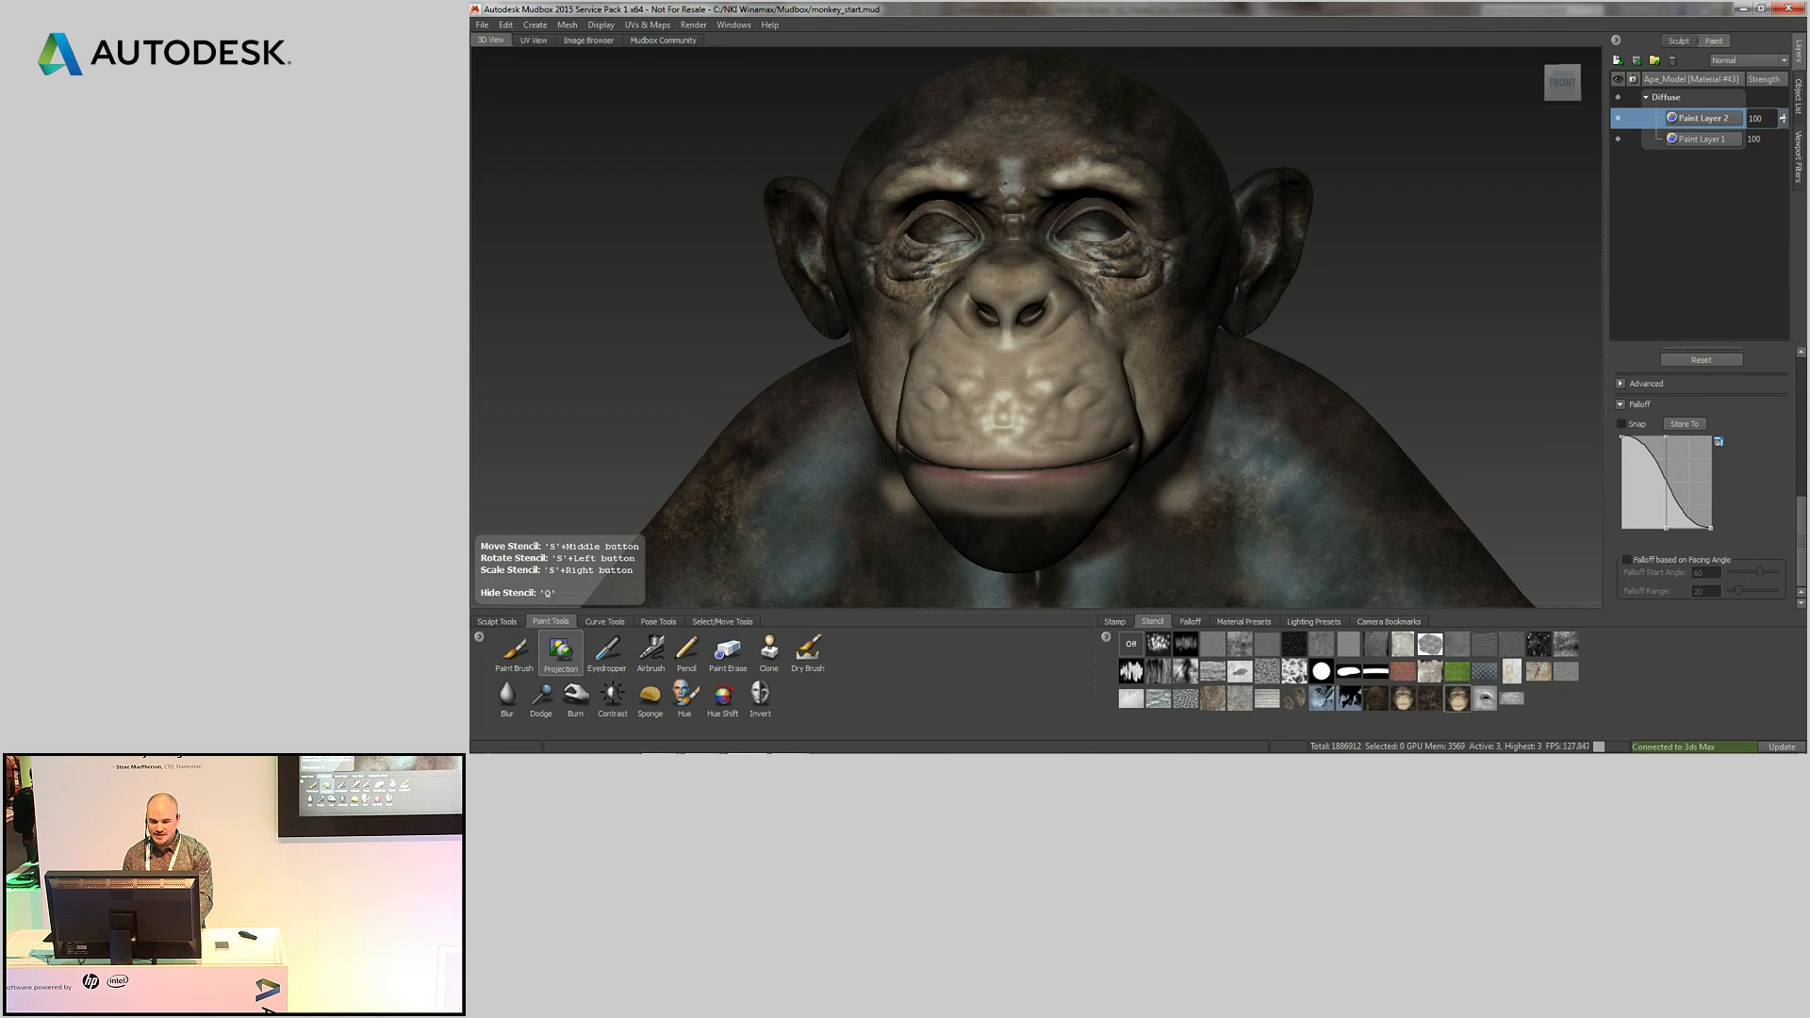
key(q)
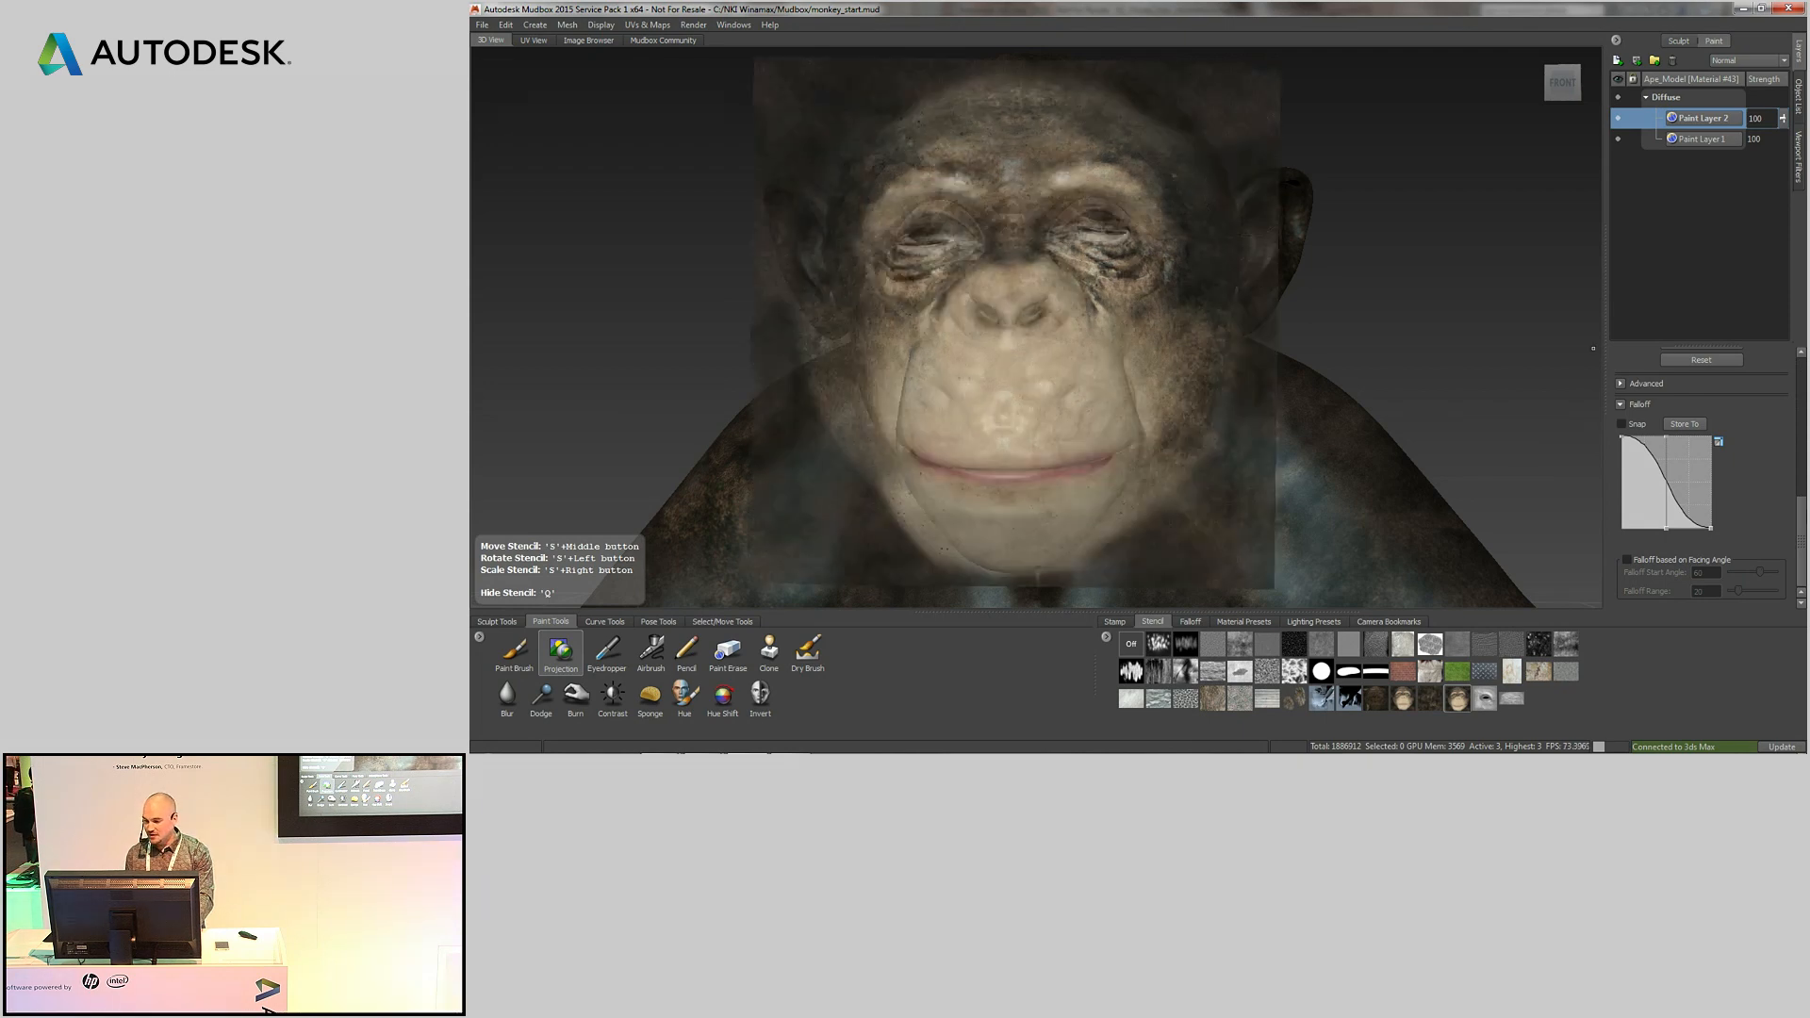
- Set the Projection tool's mirror to X, project more of the photo around the mouth, and hide the stencil
drag(1801, 527, 1755, 420)
click(1754, 418)
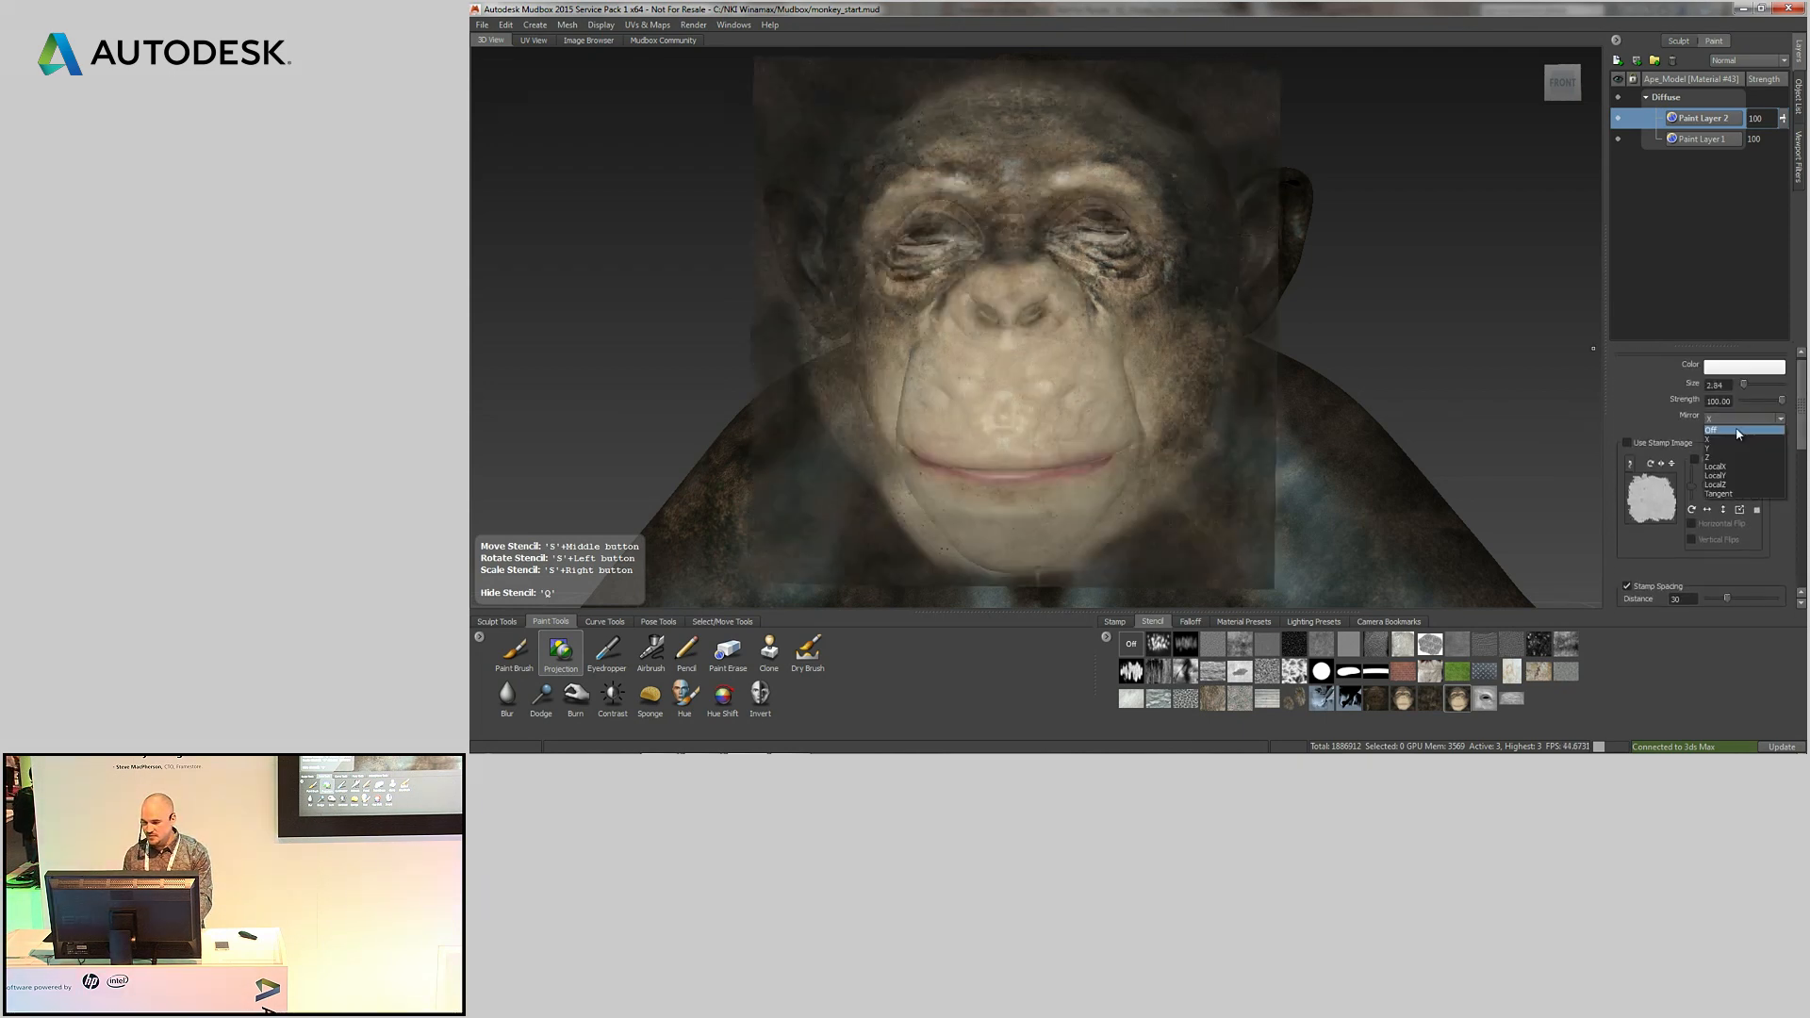
click(1725, 440)
key(q)
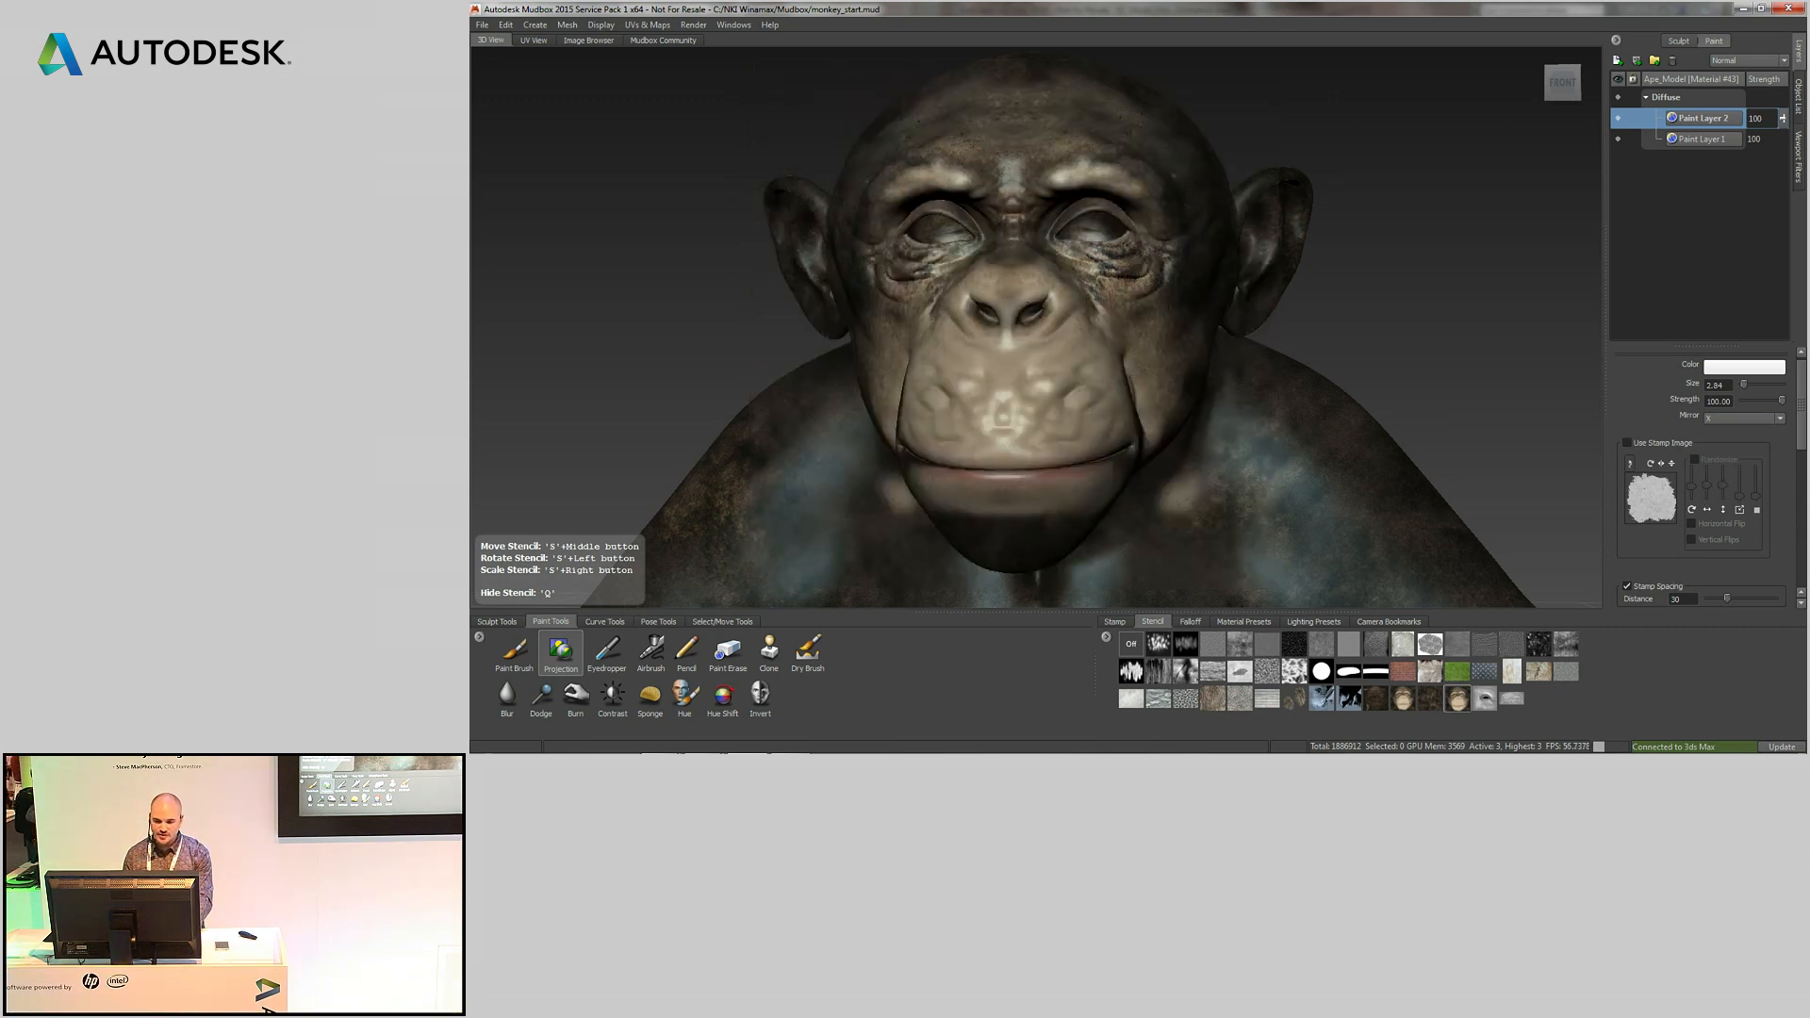
key(q)
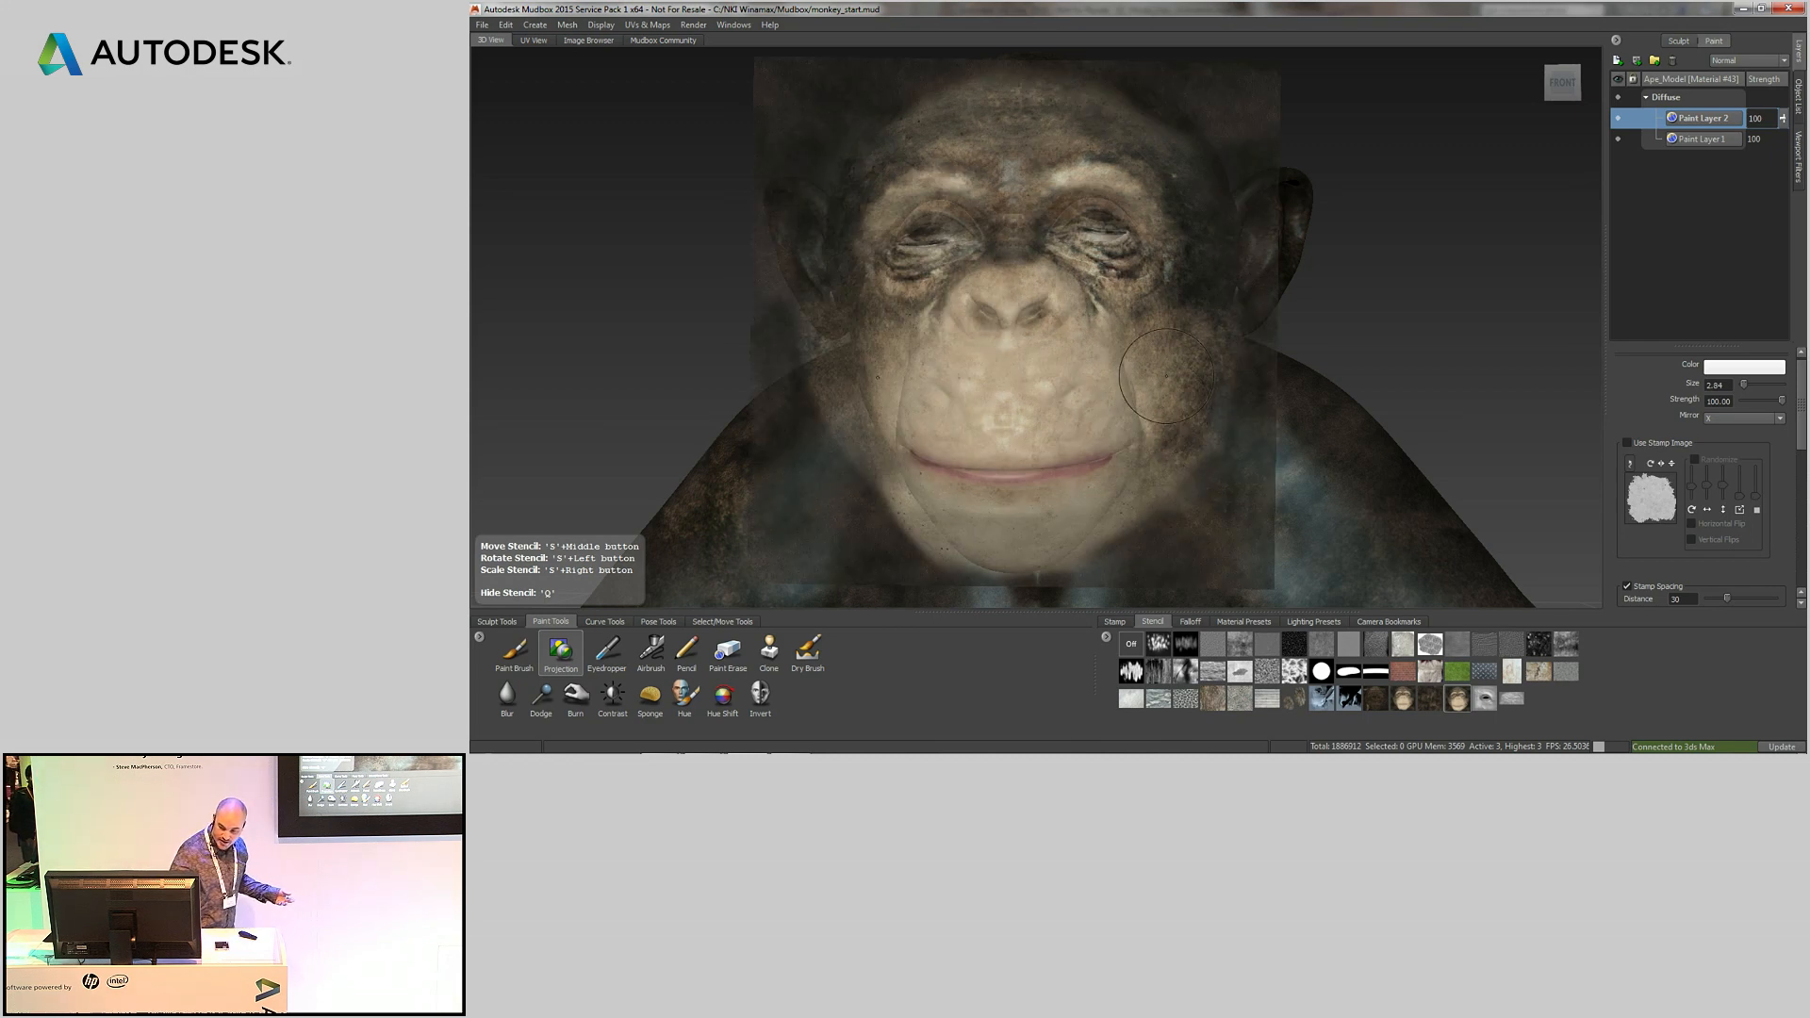
key(q)
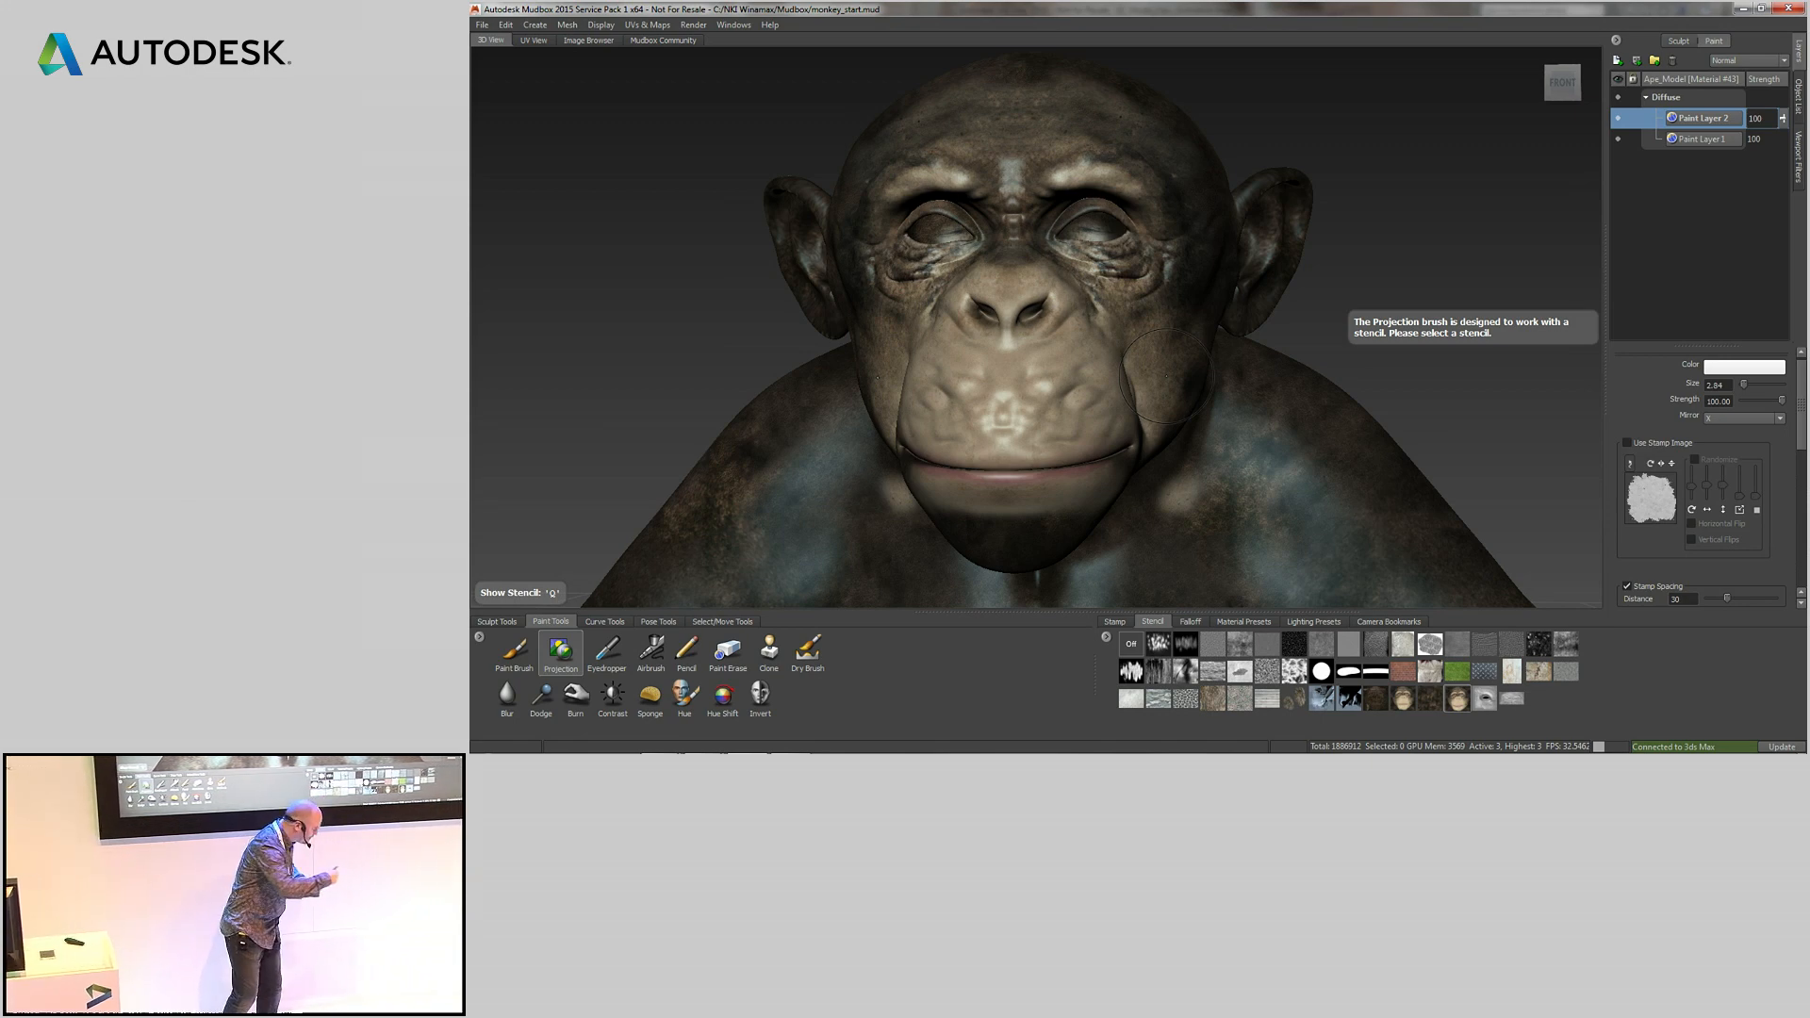
- Create a third paint layer on the Diffuse channel at size 4096 in TIFF [8 bit, RGBA]
click(1618, 61)
click(1132, 400)
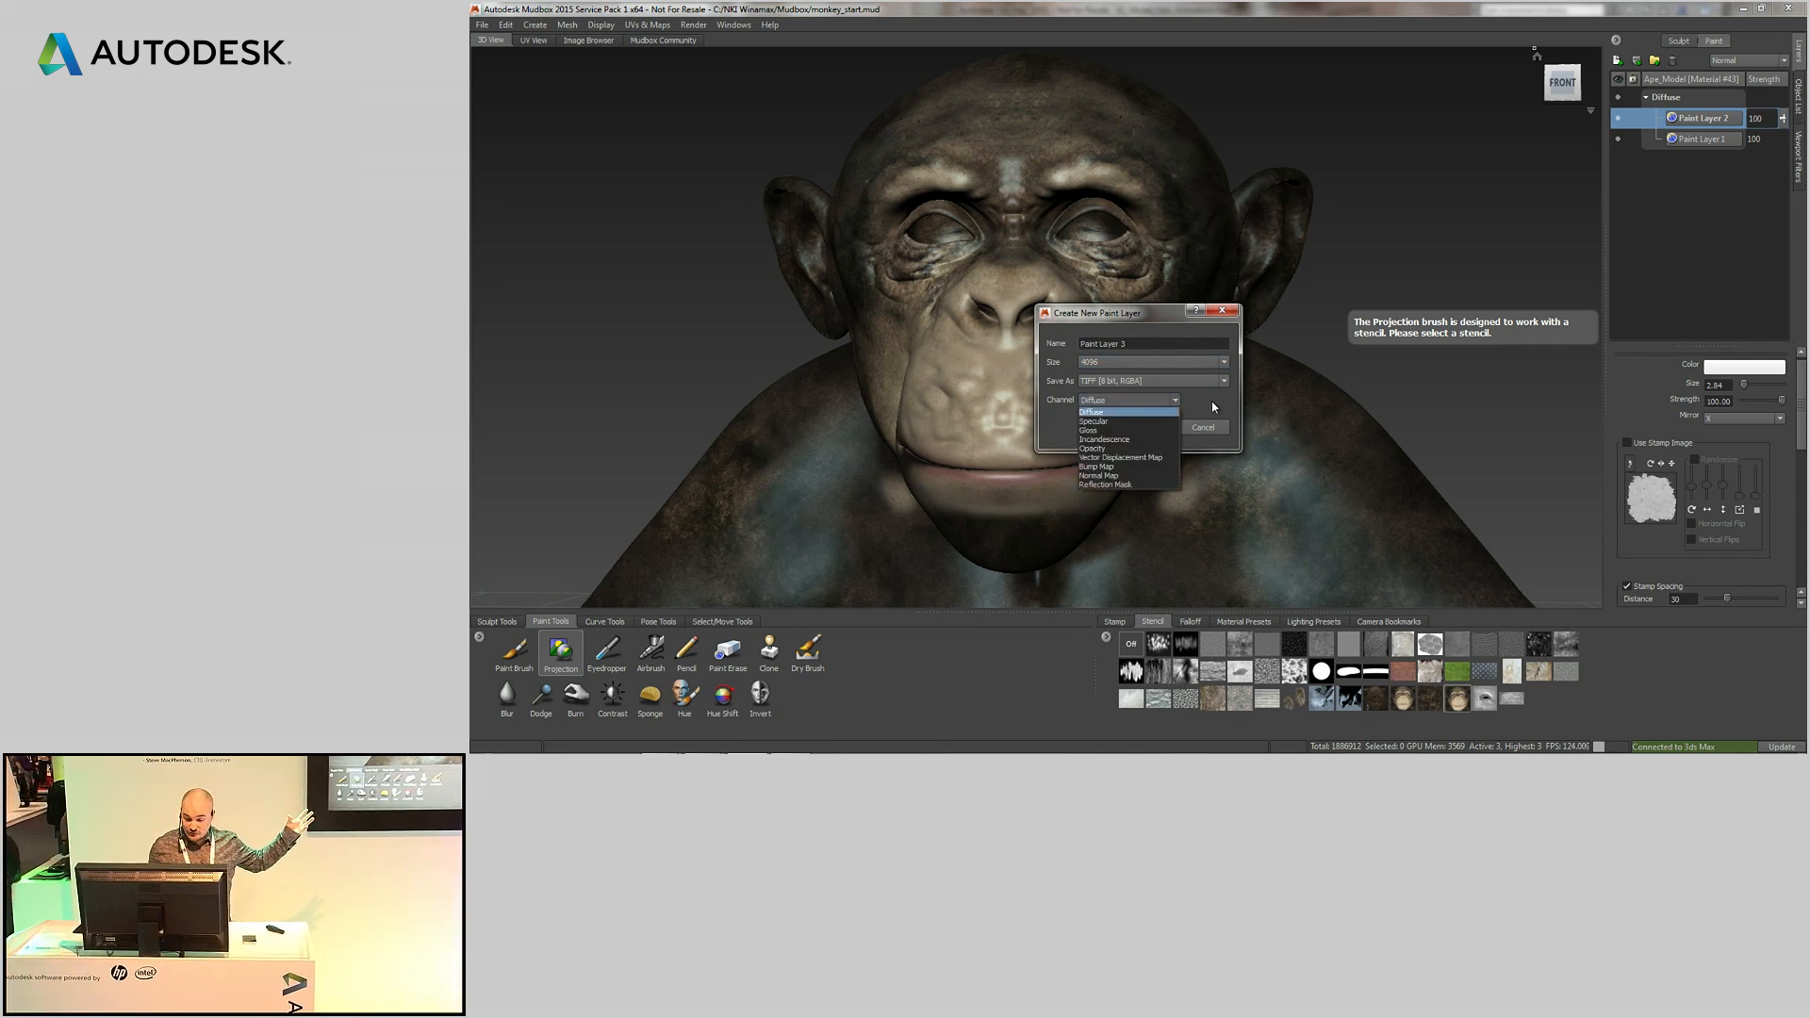
click(1216, 406)
click(1164, 430)
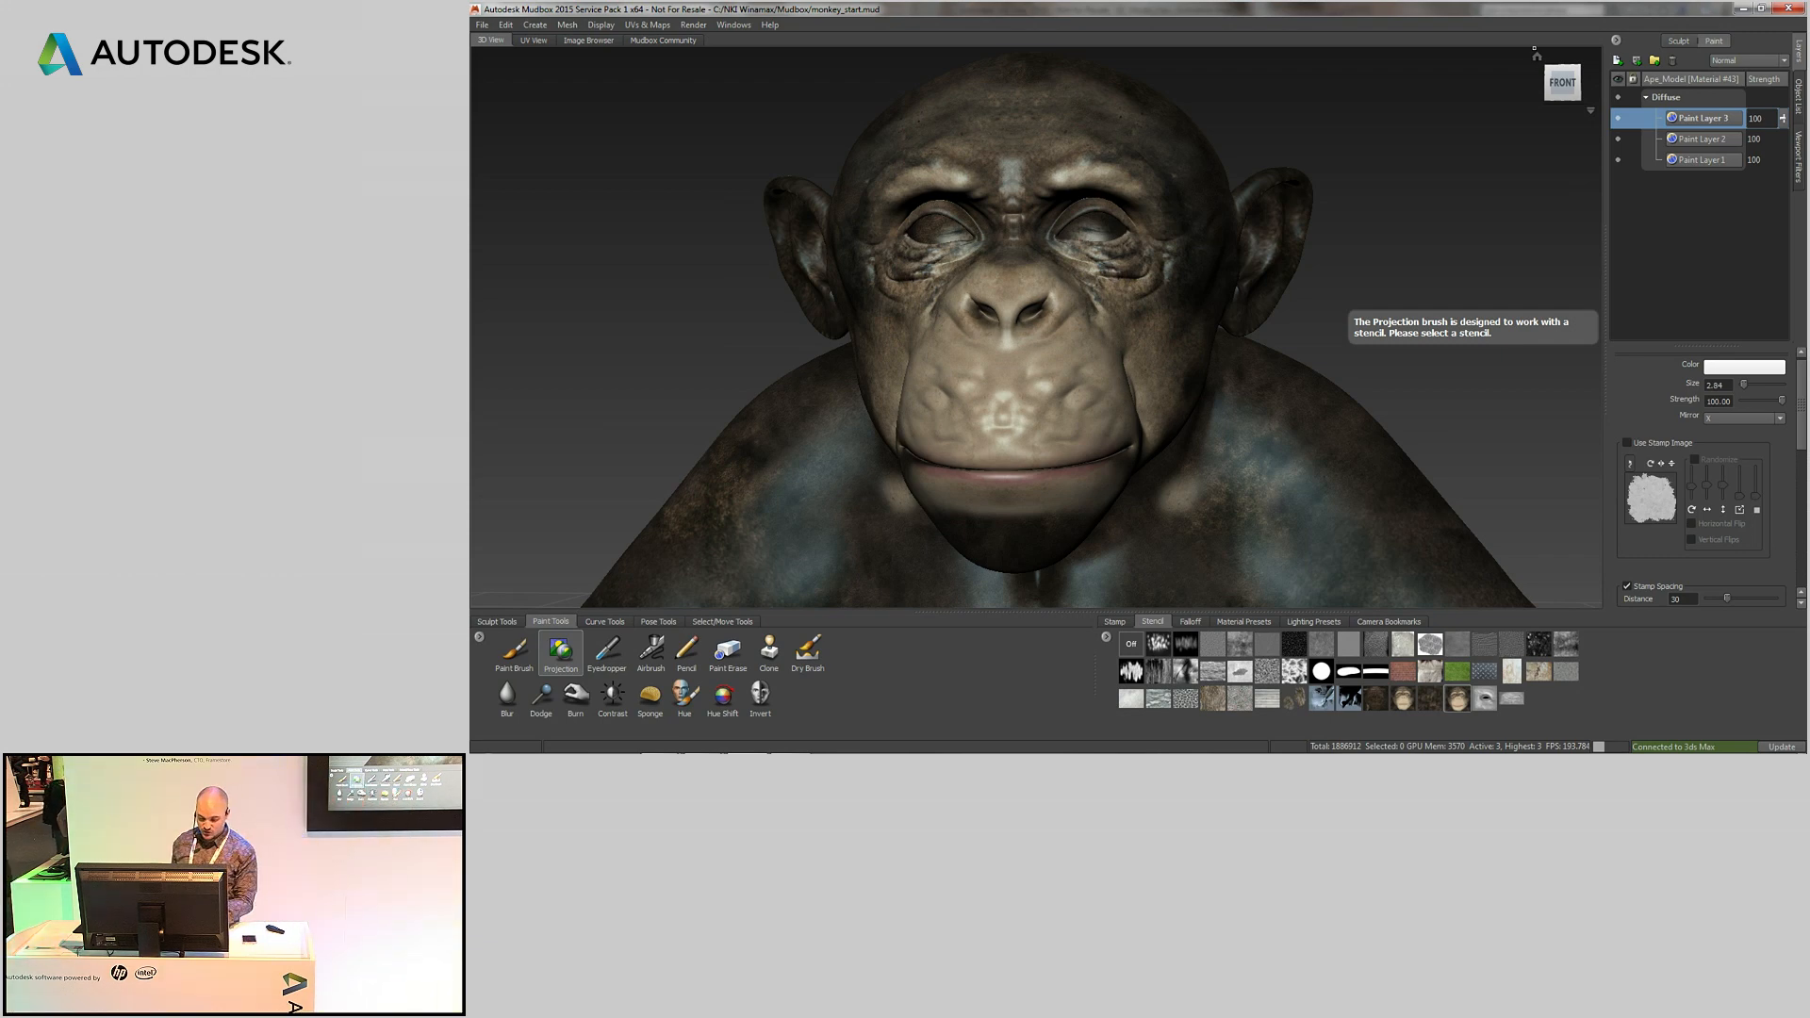
- Paint both cheeks of the ape using the Paint Brush with the pink skin stamp image and X mirroring
alt+drag(993, 408, 942, 402)
alt+middle_drag(969, 396, 1086, 379)
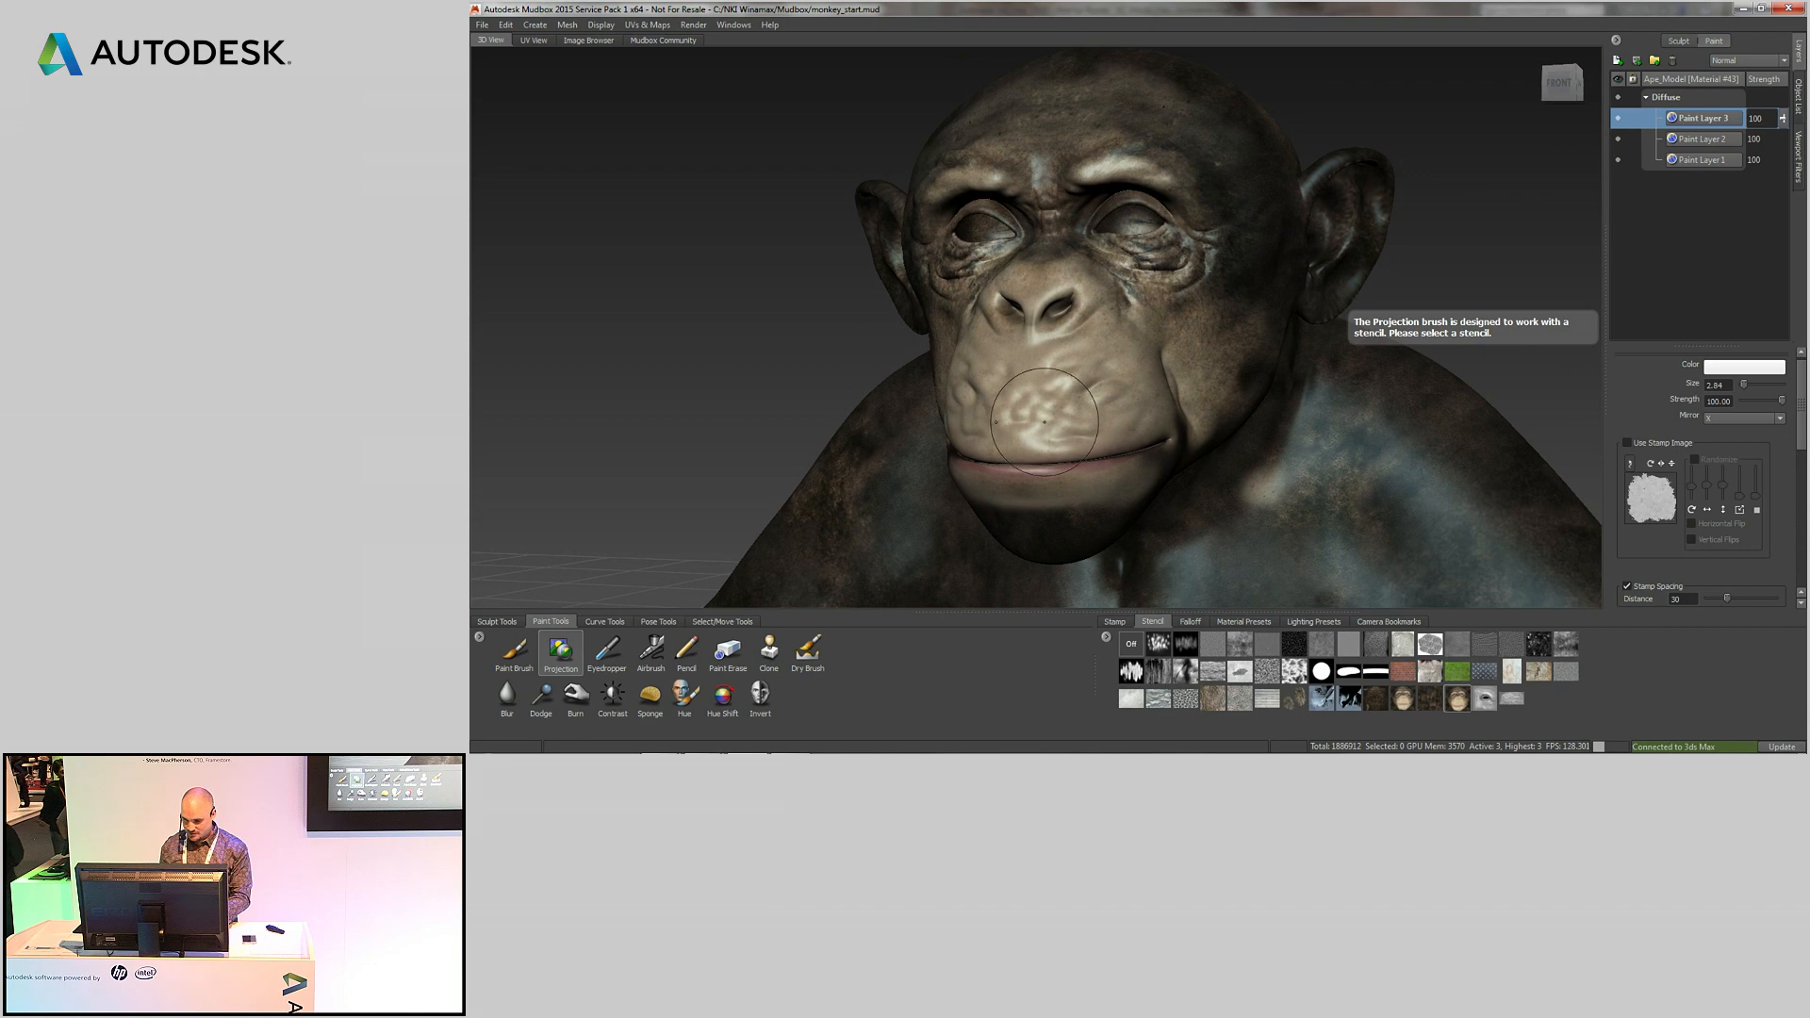
click(1115, 622)
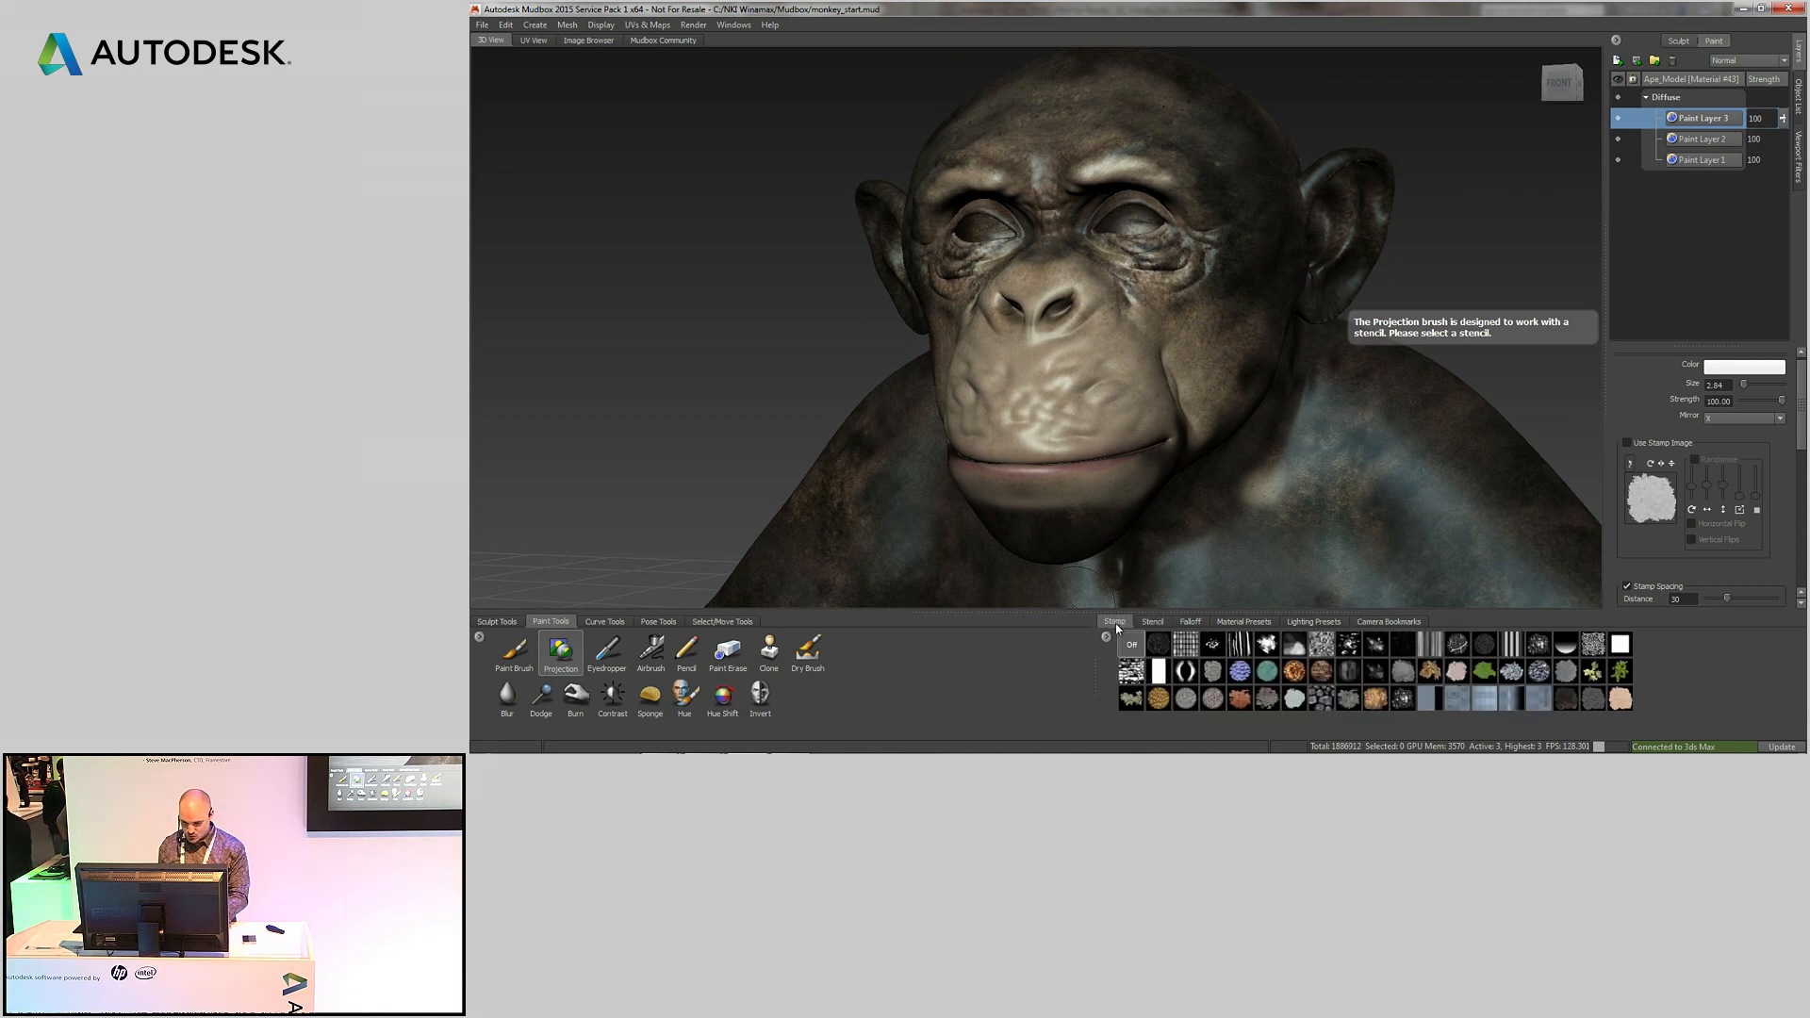
click(1620, 697)
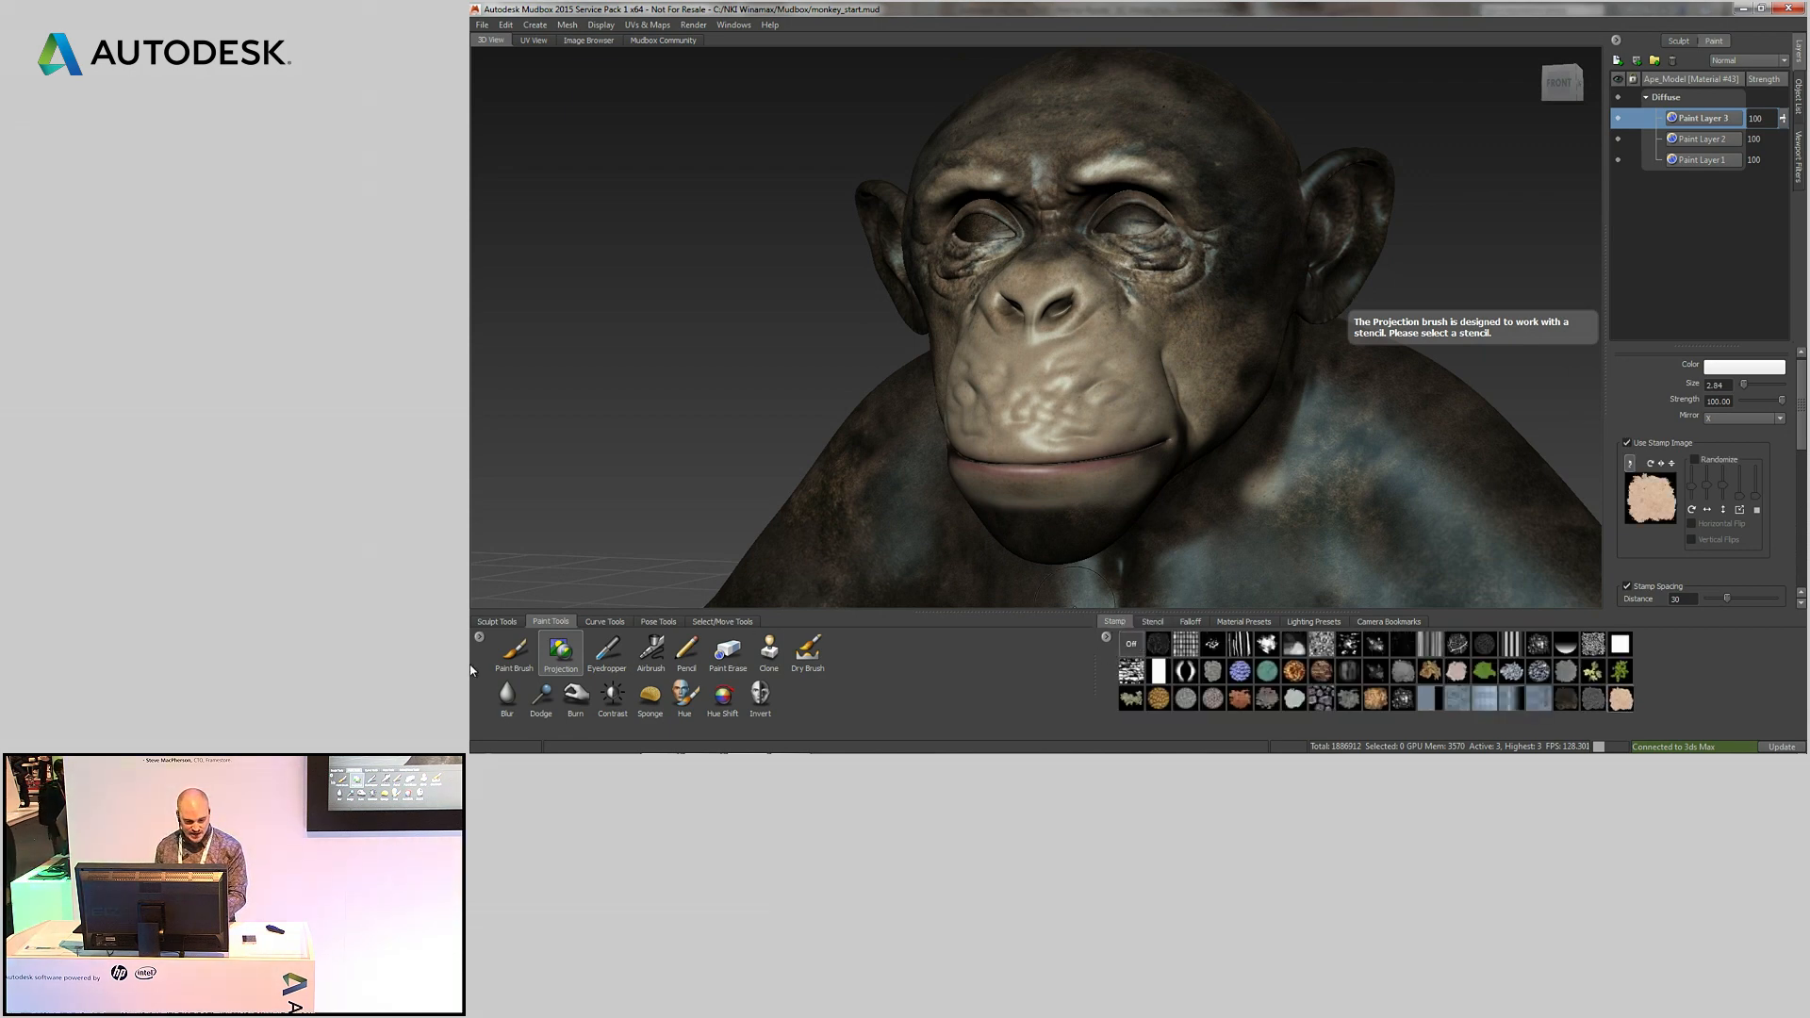
click(516, 657)
click(1619, 697)
mouse_move(1226, 320)
alt+mouse_down()
mouse_move(1120, 311)
mouse_move(1037, 226)
mouse_move(1132, 330)
mouse_move(1094, 291)
alt+mouse_up()
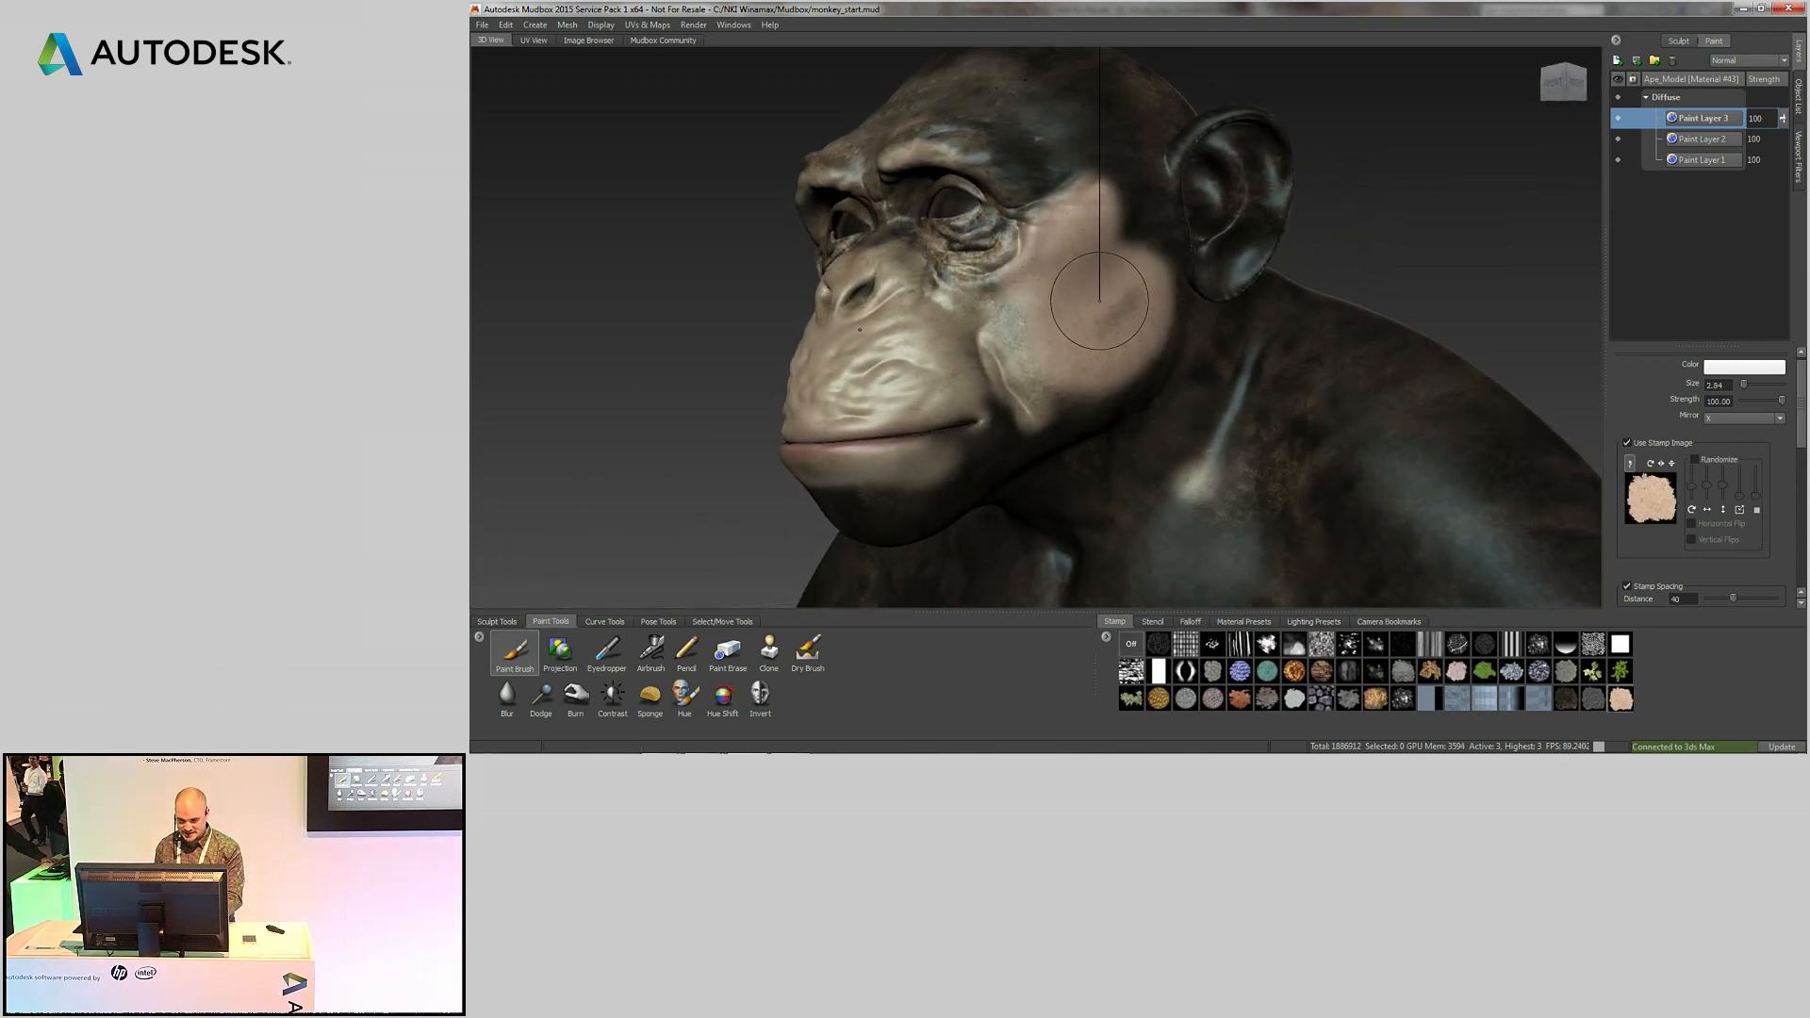
mouse_move(1116, 330)
mouse_down()
mouse_move(1060, 264)
mouse_move(1028, 406)
mouse_move(1060, 420)
mouse_up()
mouse_move(1061, 377)
alt+mouse_down()
mouse_move(1156, 339)
mouse_move(1067, 349)
alt+mouse_up()
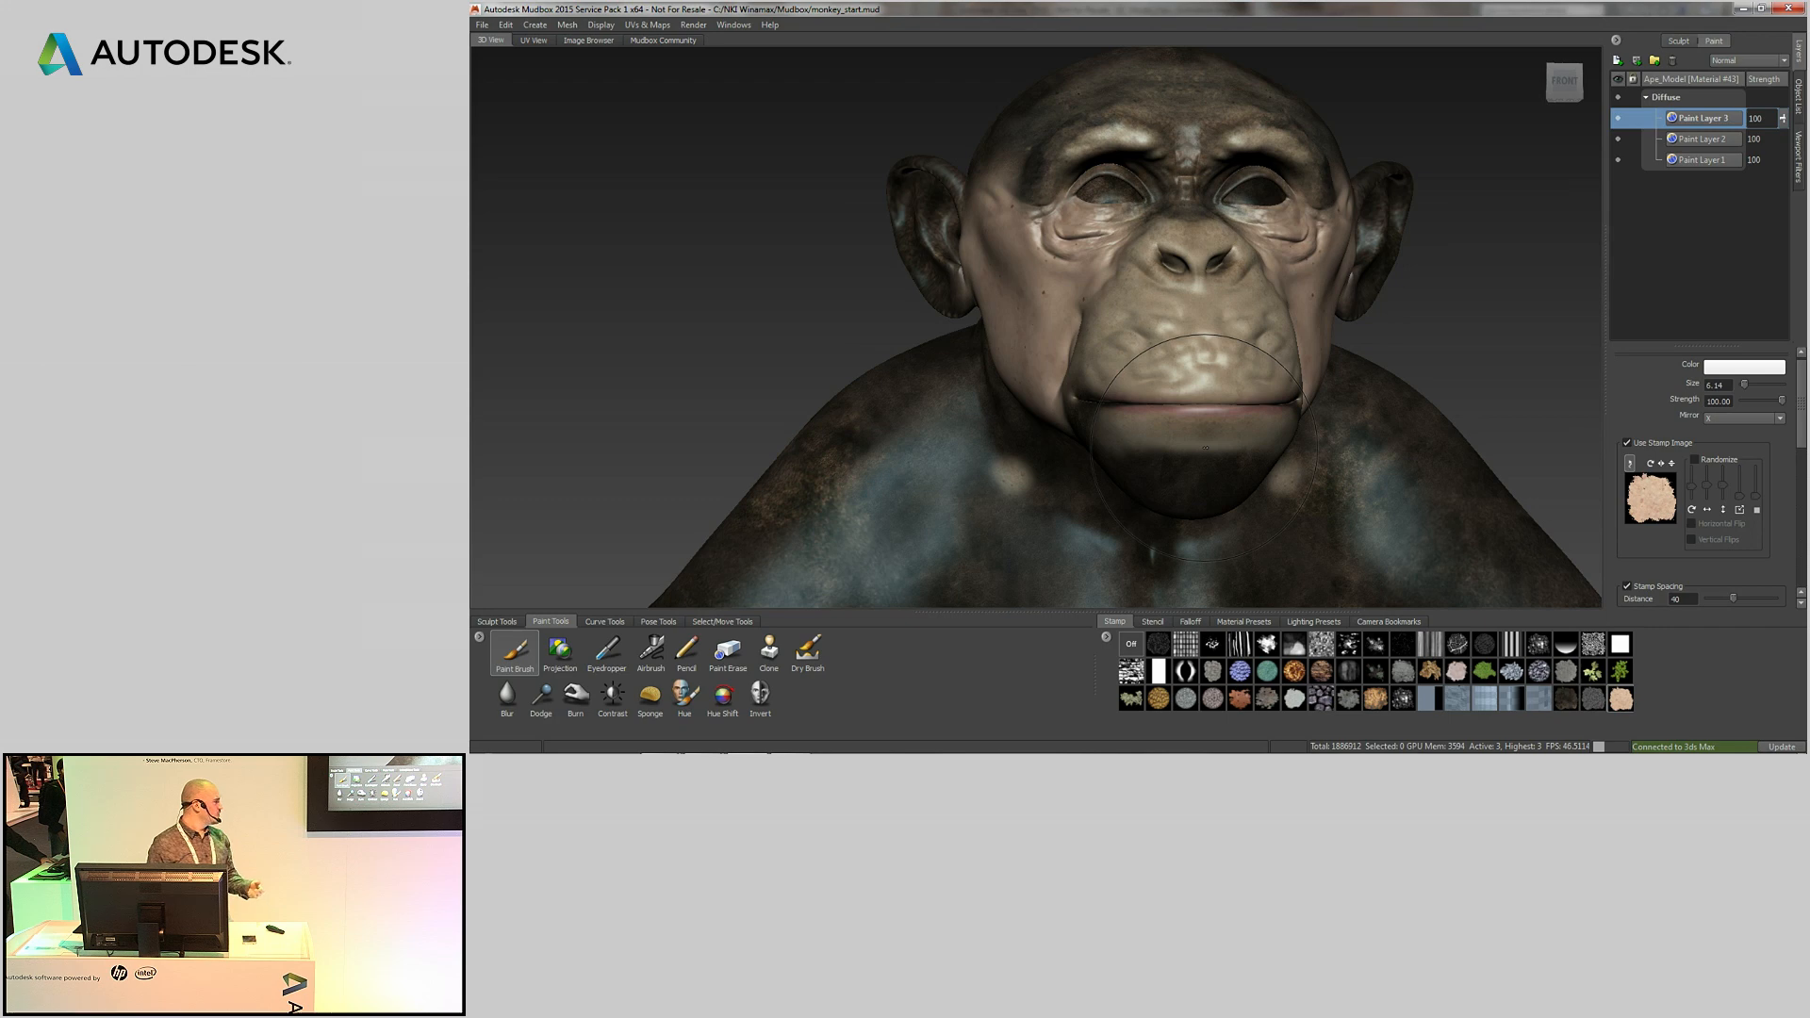
- Set Paint Layer 3's blend mode to Multiply and paint the skin stamp over the ape's nose and muzzle
click(1732, 63)
click(1745, 102)
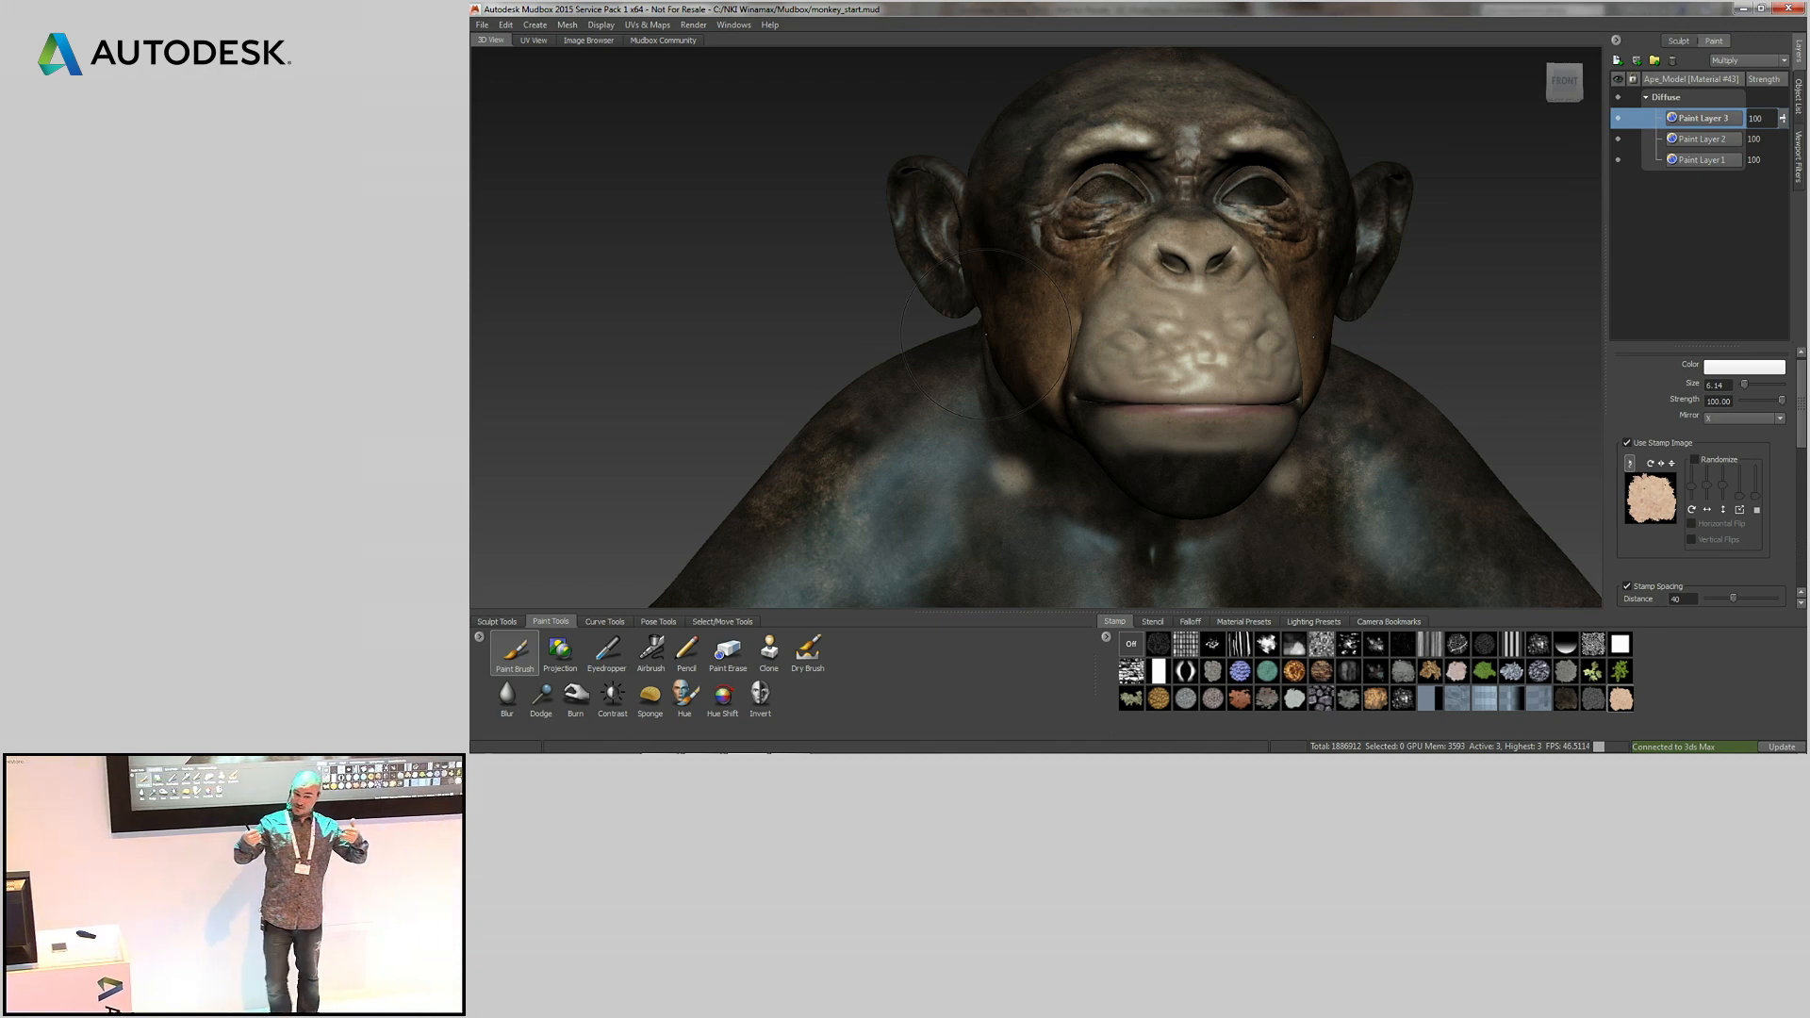
alt+drag(986, 334, 1159, 328)
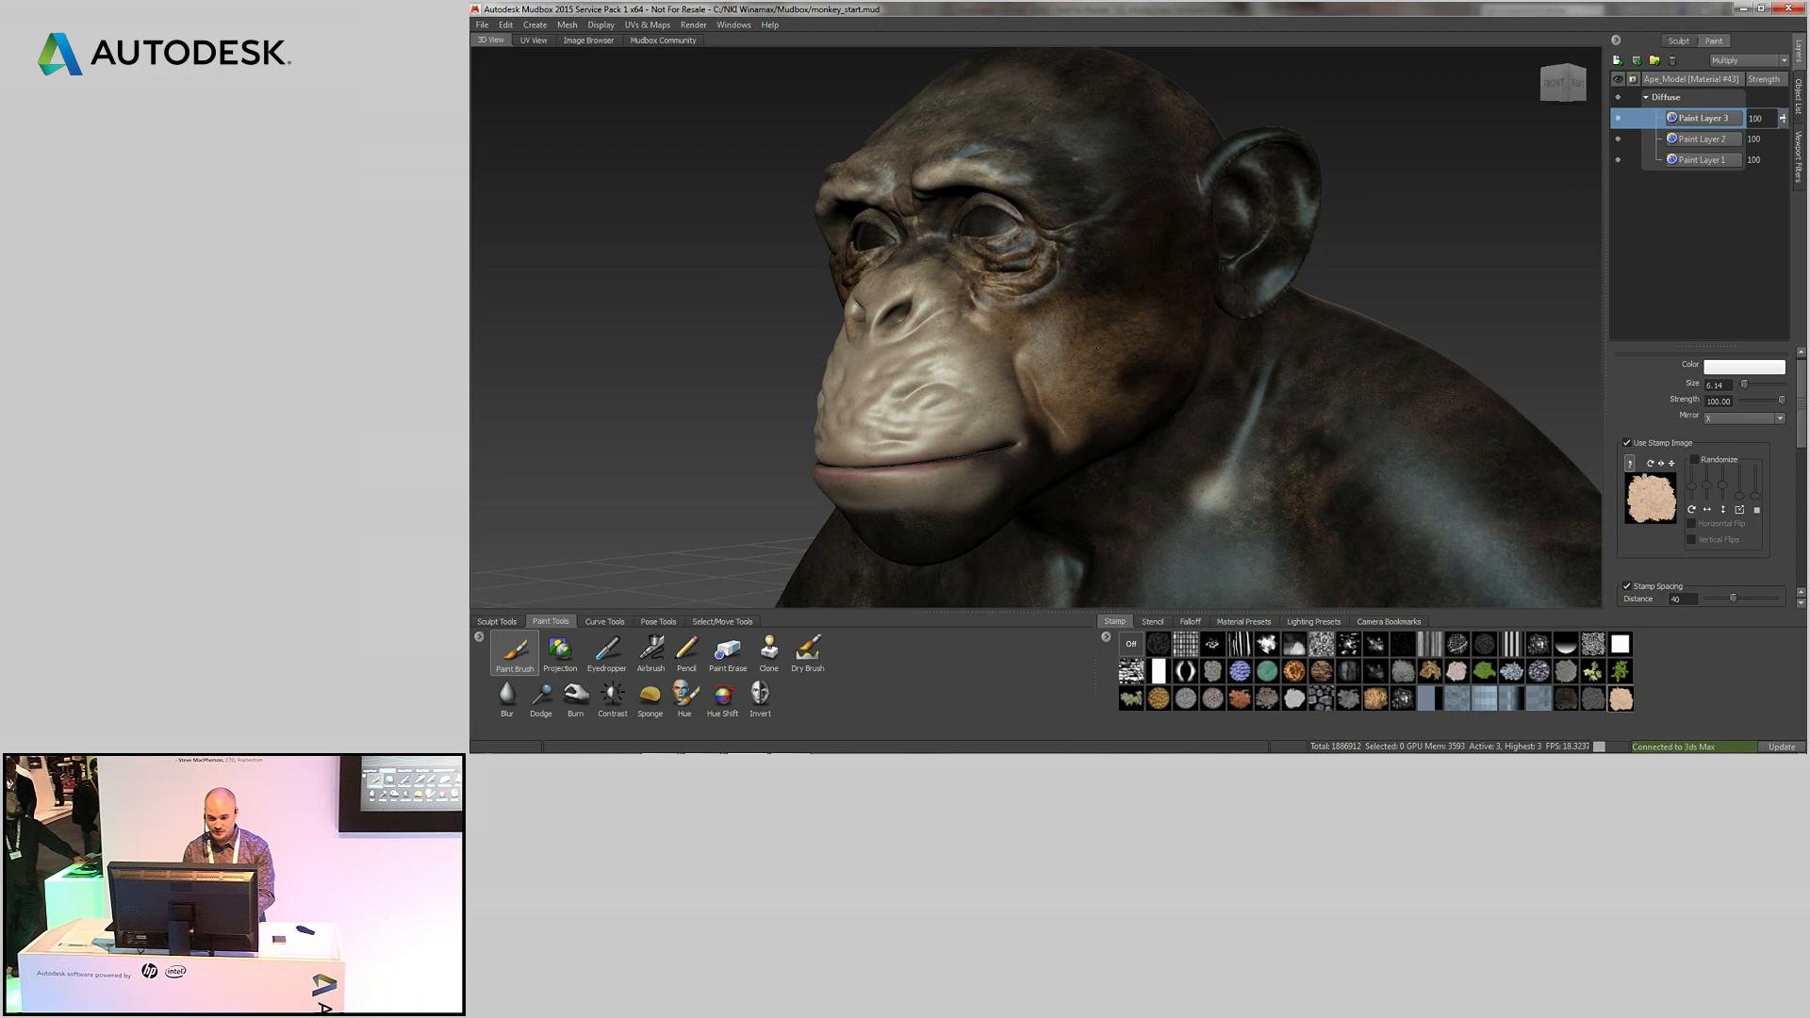
alt+drag(1103, 374, 1226, 325)
mouse_move(1084, 245)
mouse_down()
mouse_move(1141, 274)
mouse_move(1094, 358)
mouse_move(1165, 360)
mouse_move(1117, 388)
mouse_move(1203, 425)
mouse_up()
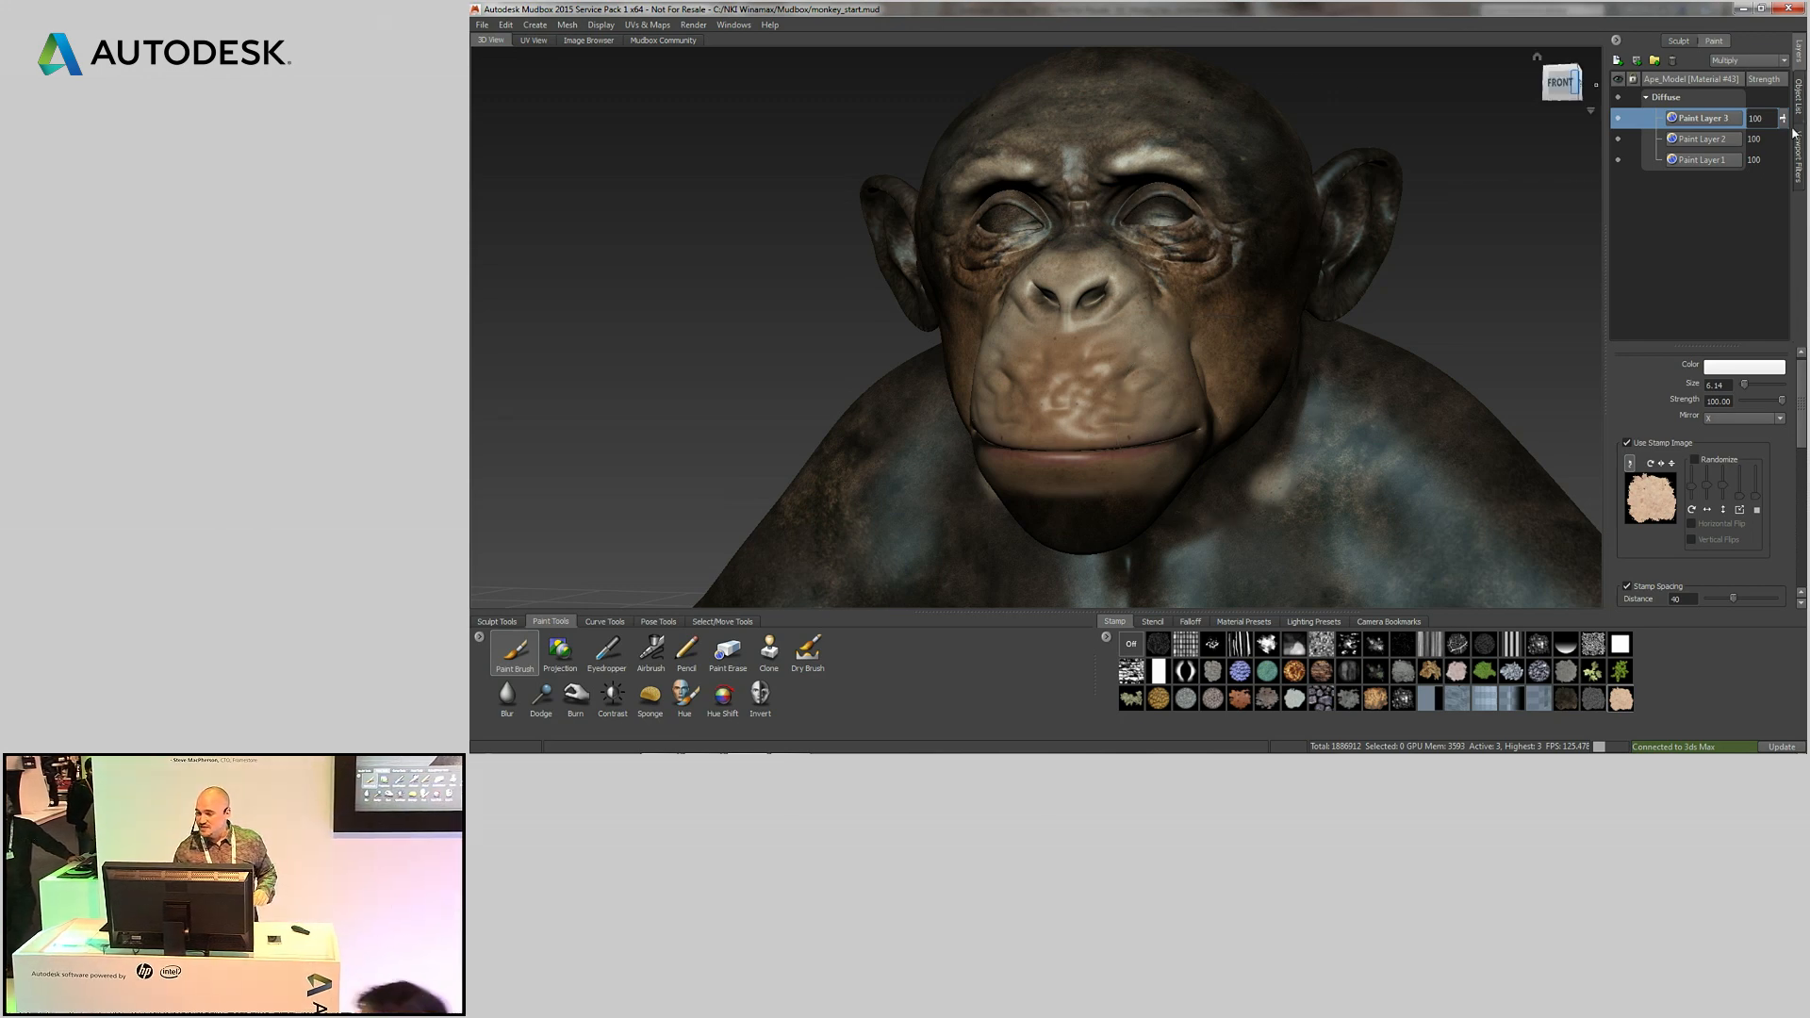
- Hide the Ape_Model object and show the detailed Monkey model in its place
click(1797, 95)
drag(1782, 200, 1783, 275)
click(1620, 271)
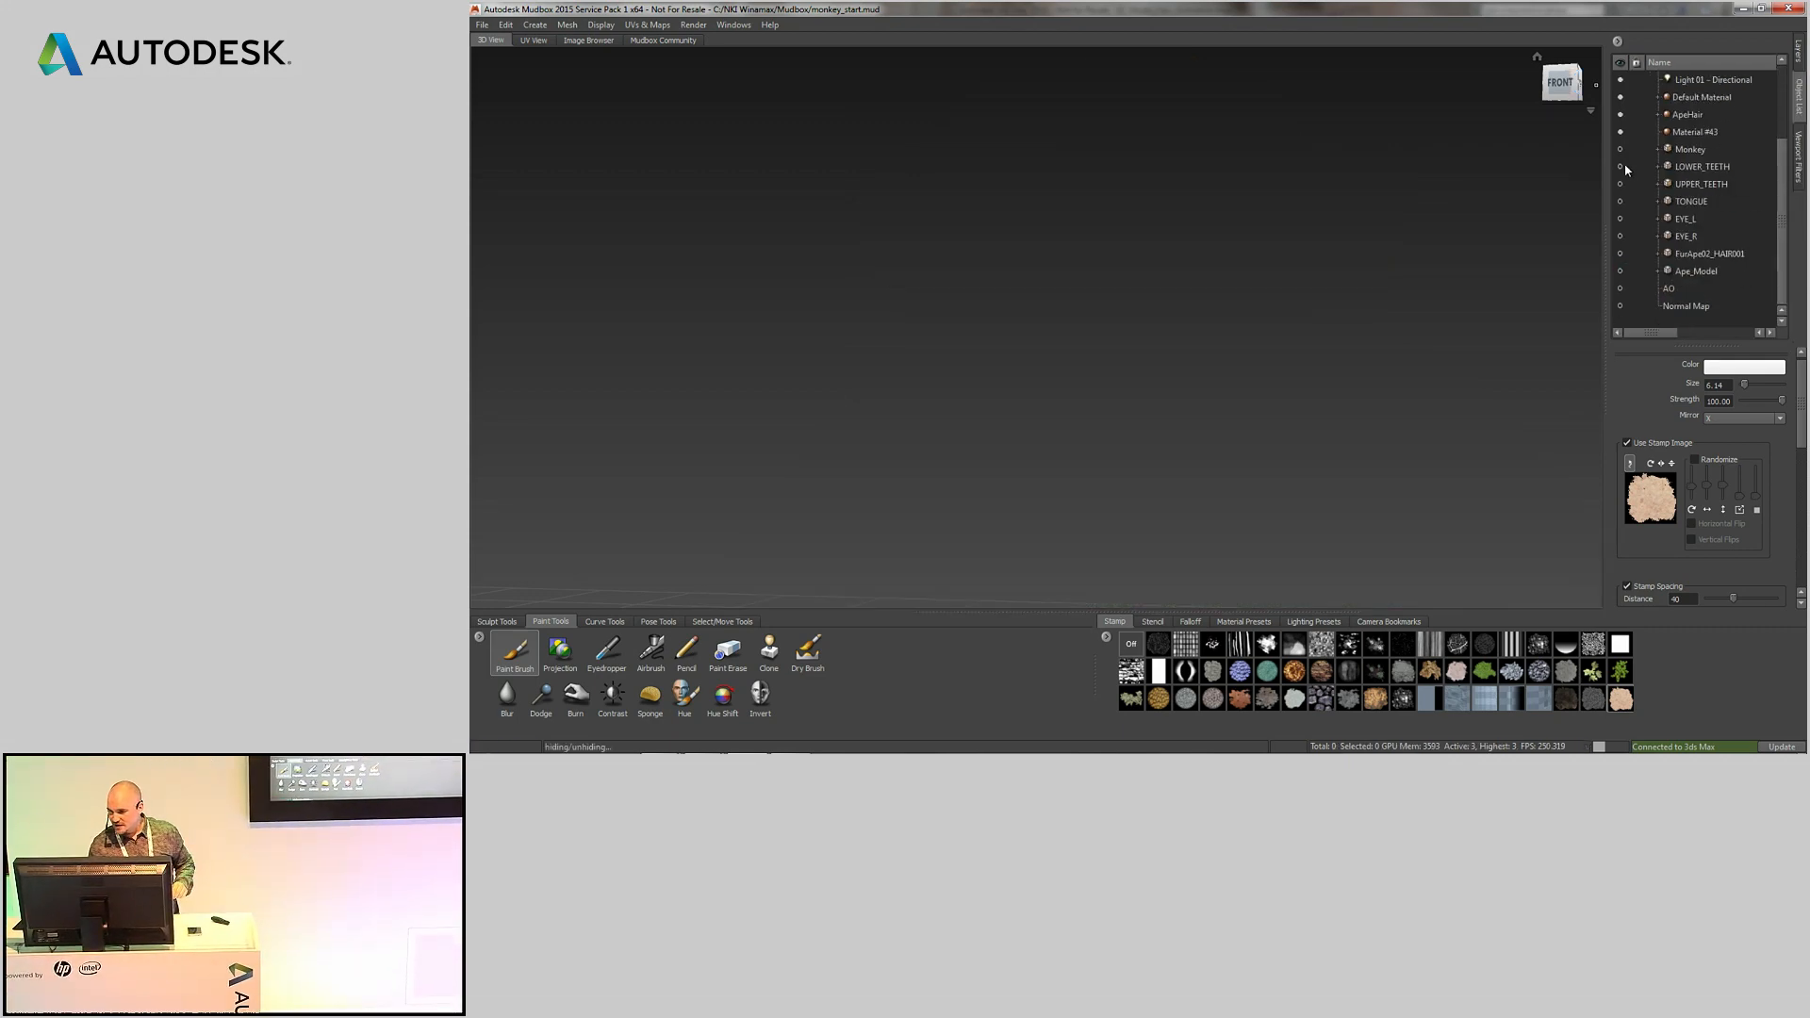
click(1621, 151)
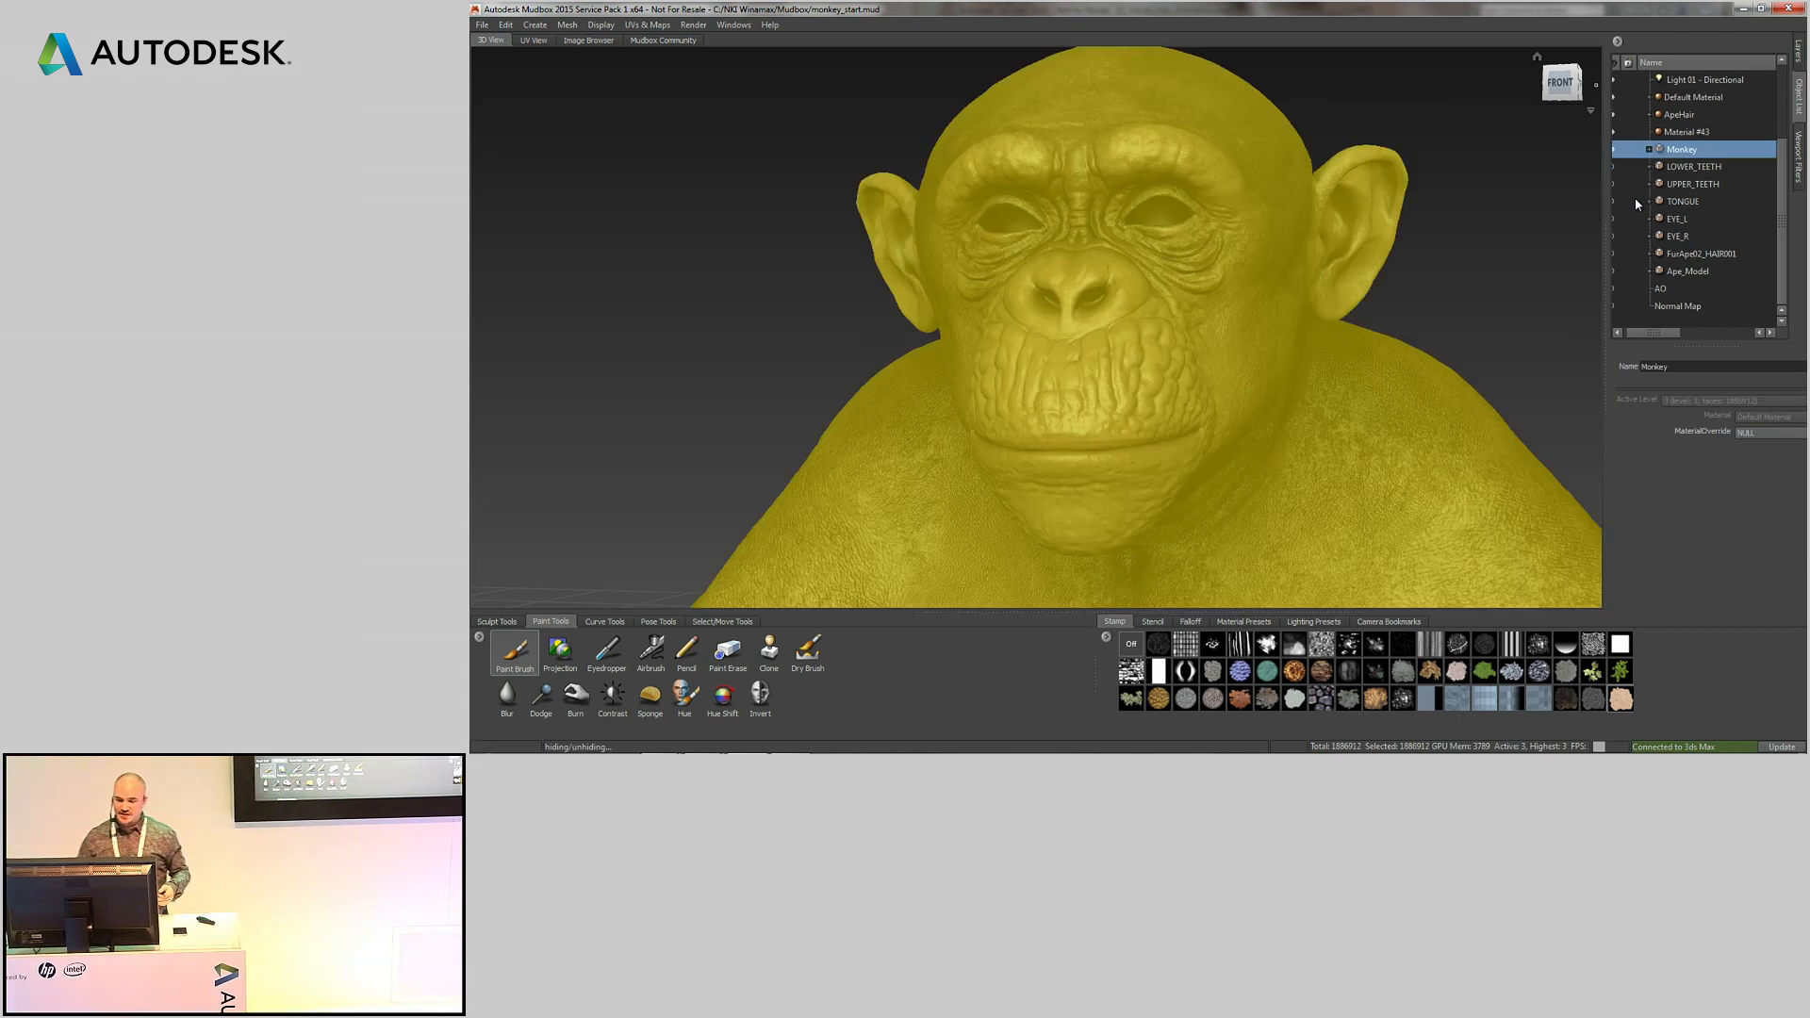
right_drag(1183, 352, 1157, 359)
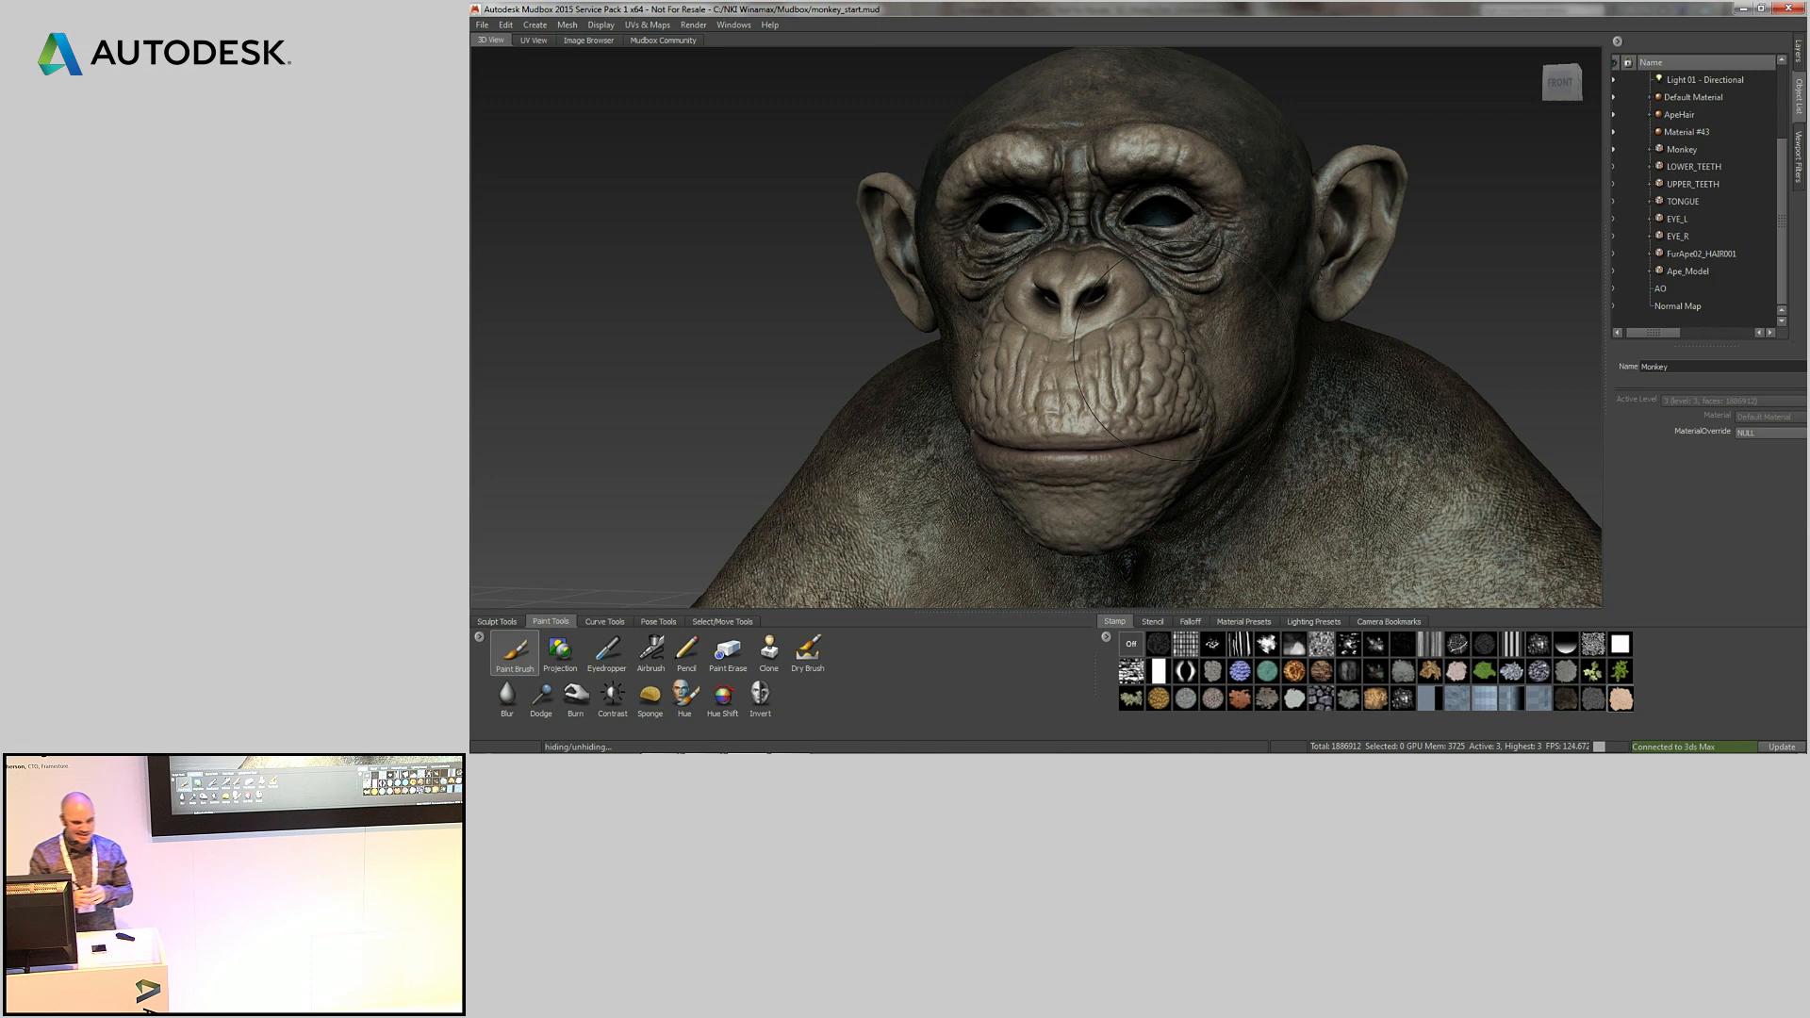
- Start a new texture map extraction operation for the Monkey model and choose Displacement Map as the map to generate
click(694, 25)
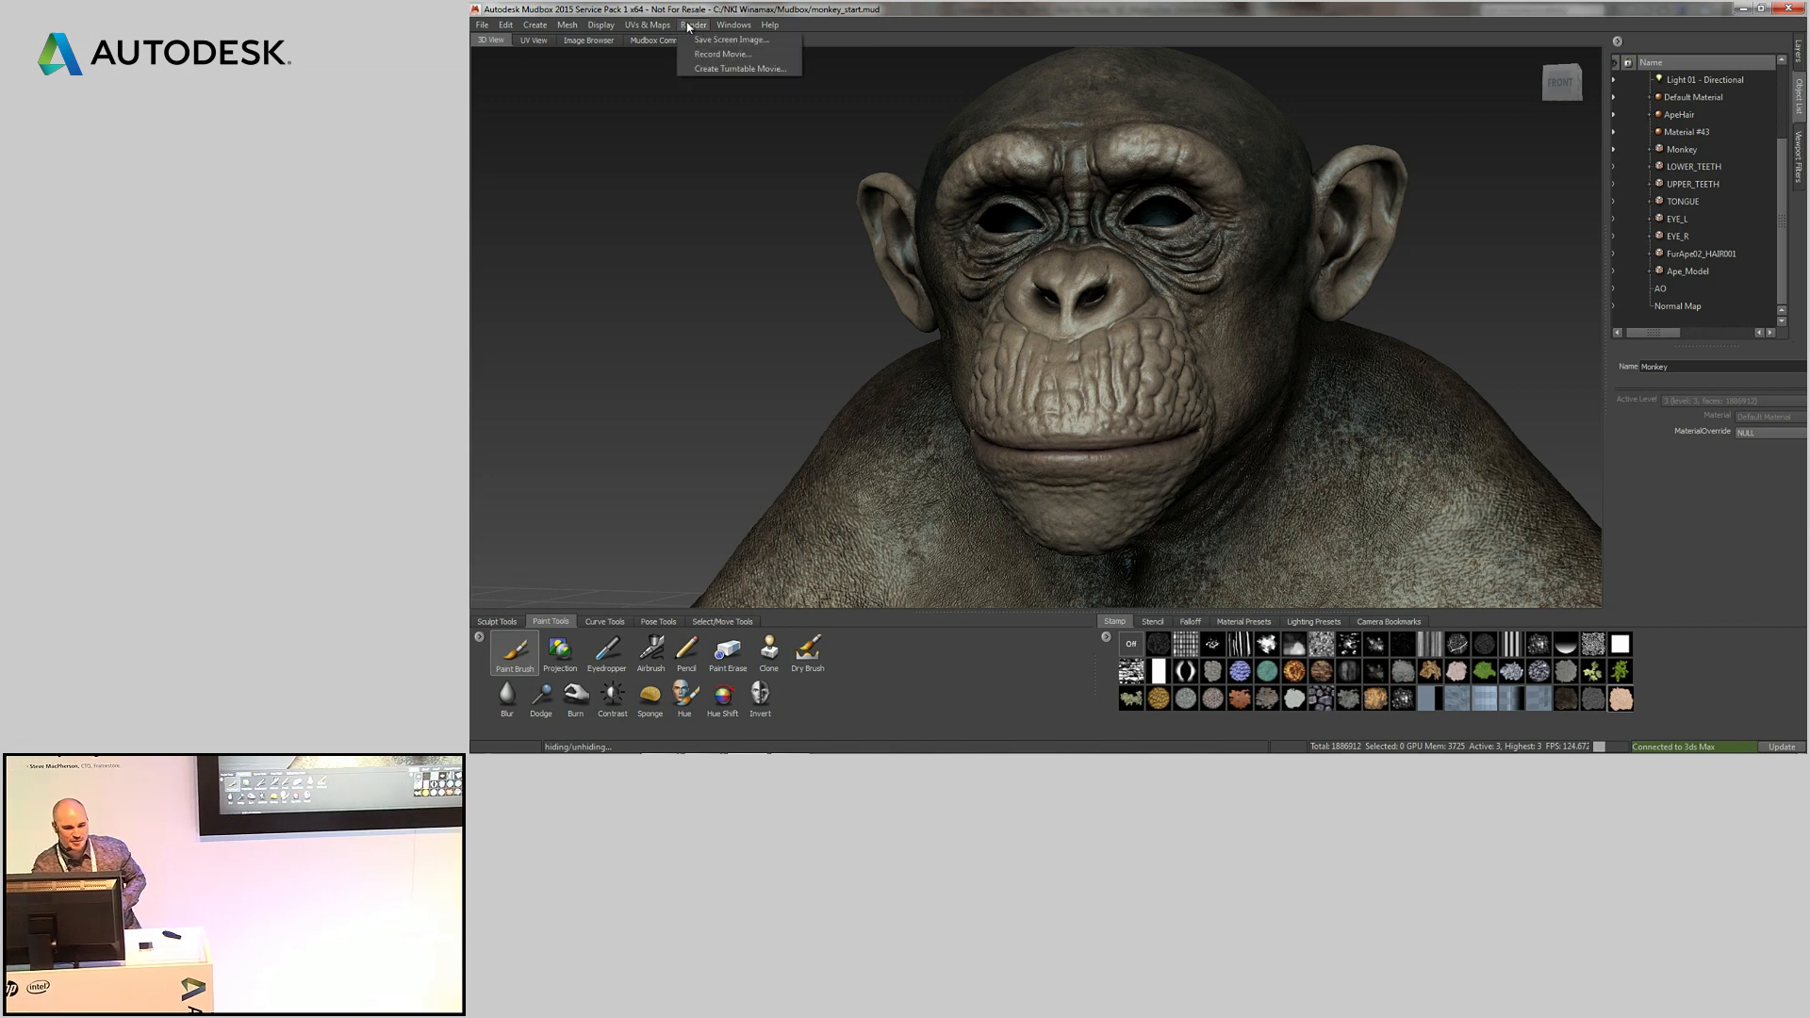
mouse_move(664, 29)
mouse_move(698, 115)
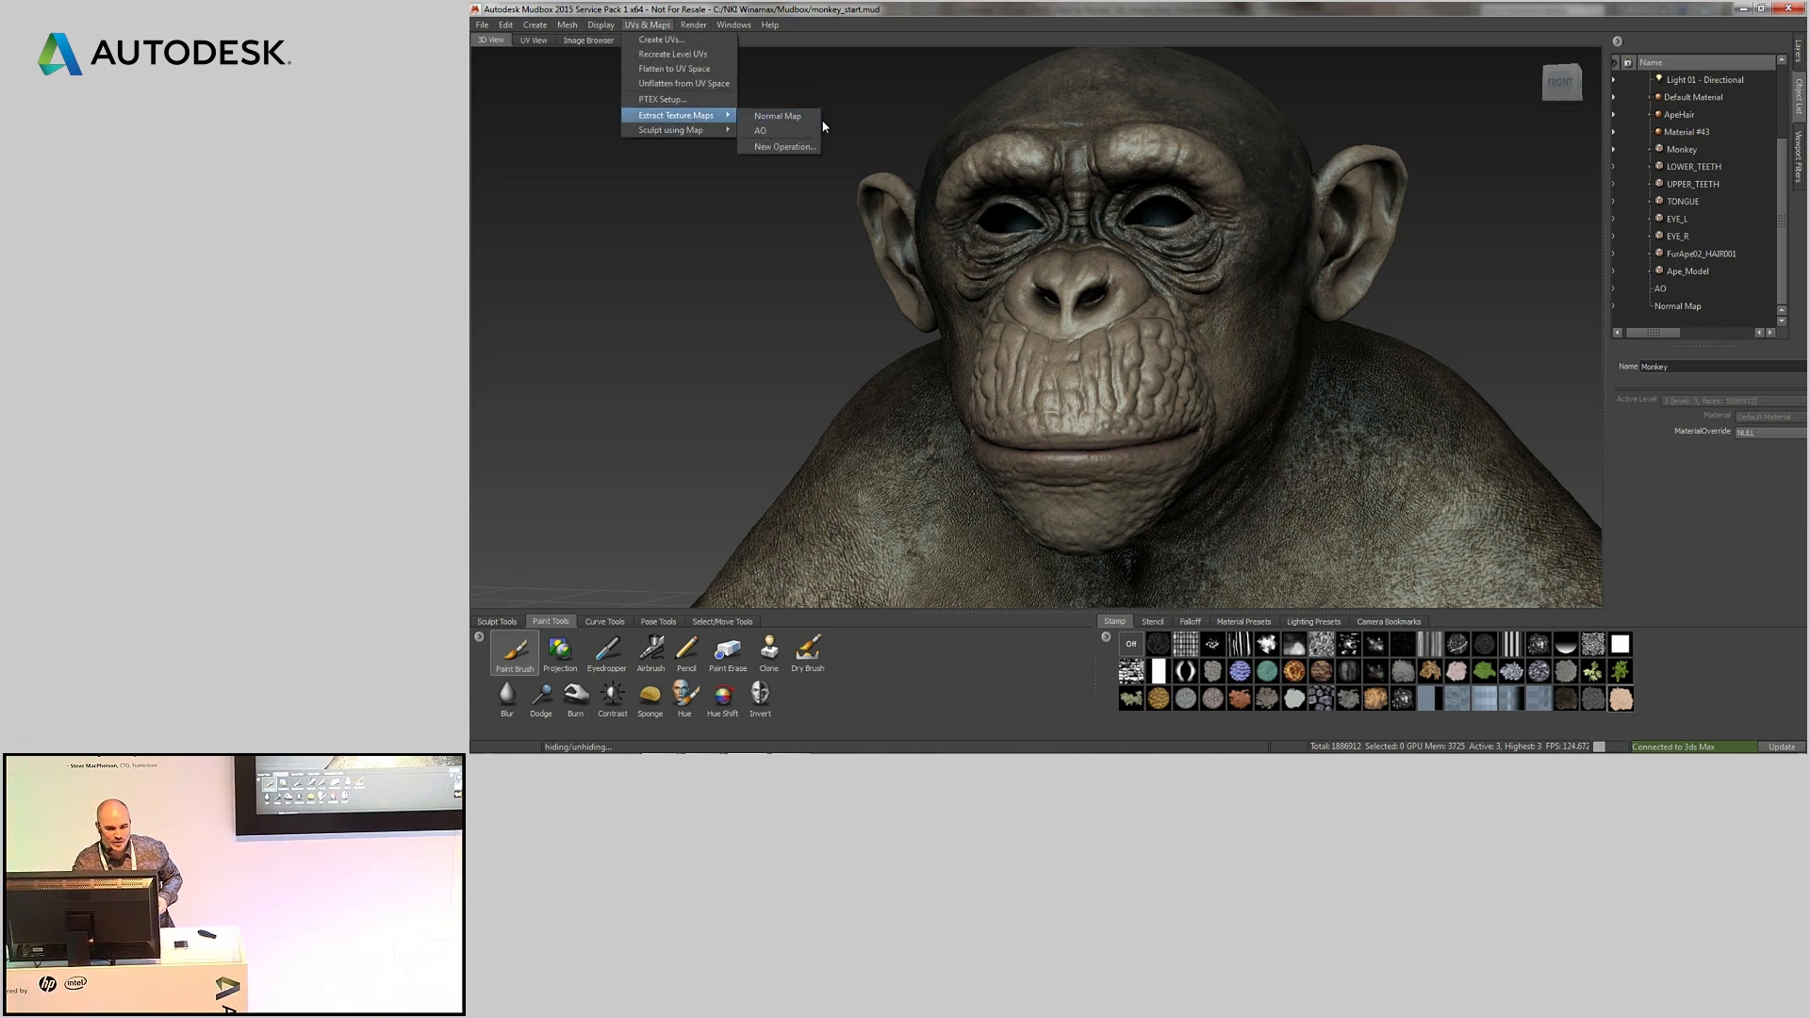
click(800, 149)
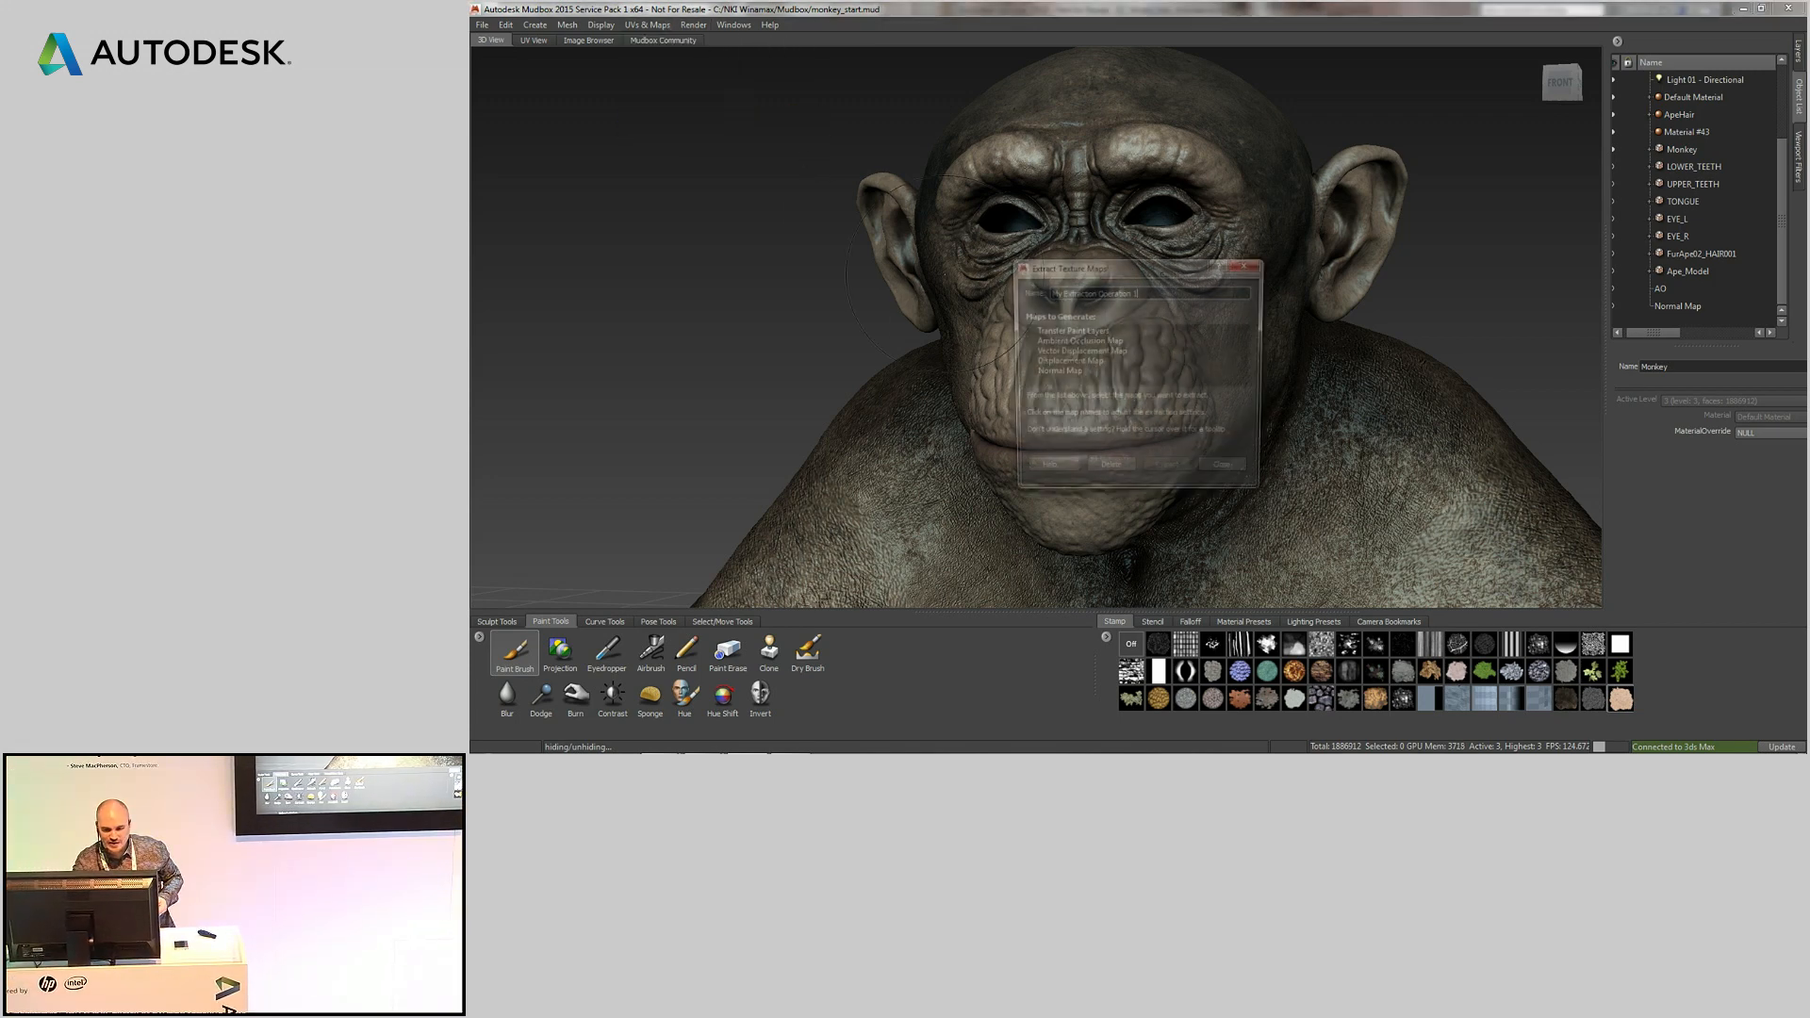
click(1071, 368)
drag(1118, 49, 588, 36)
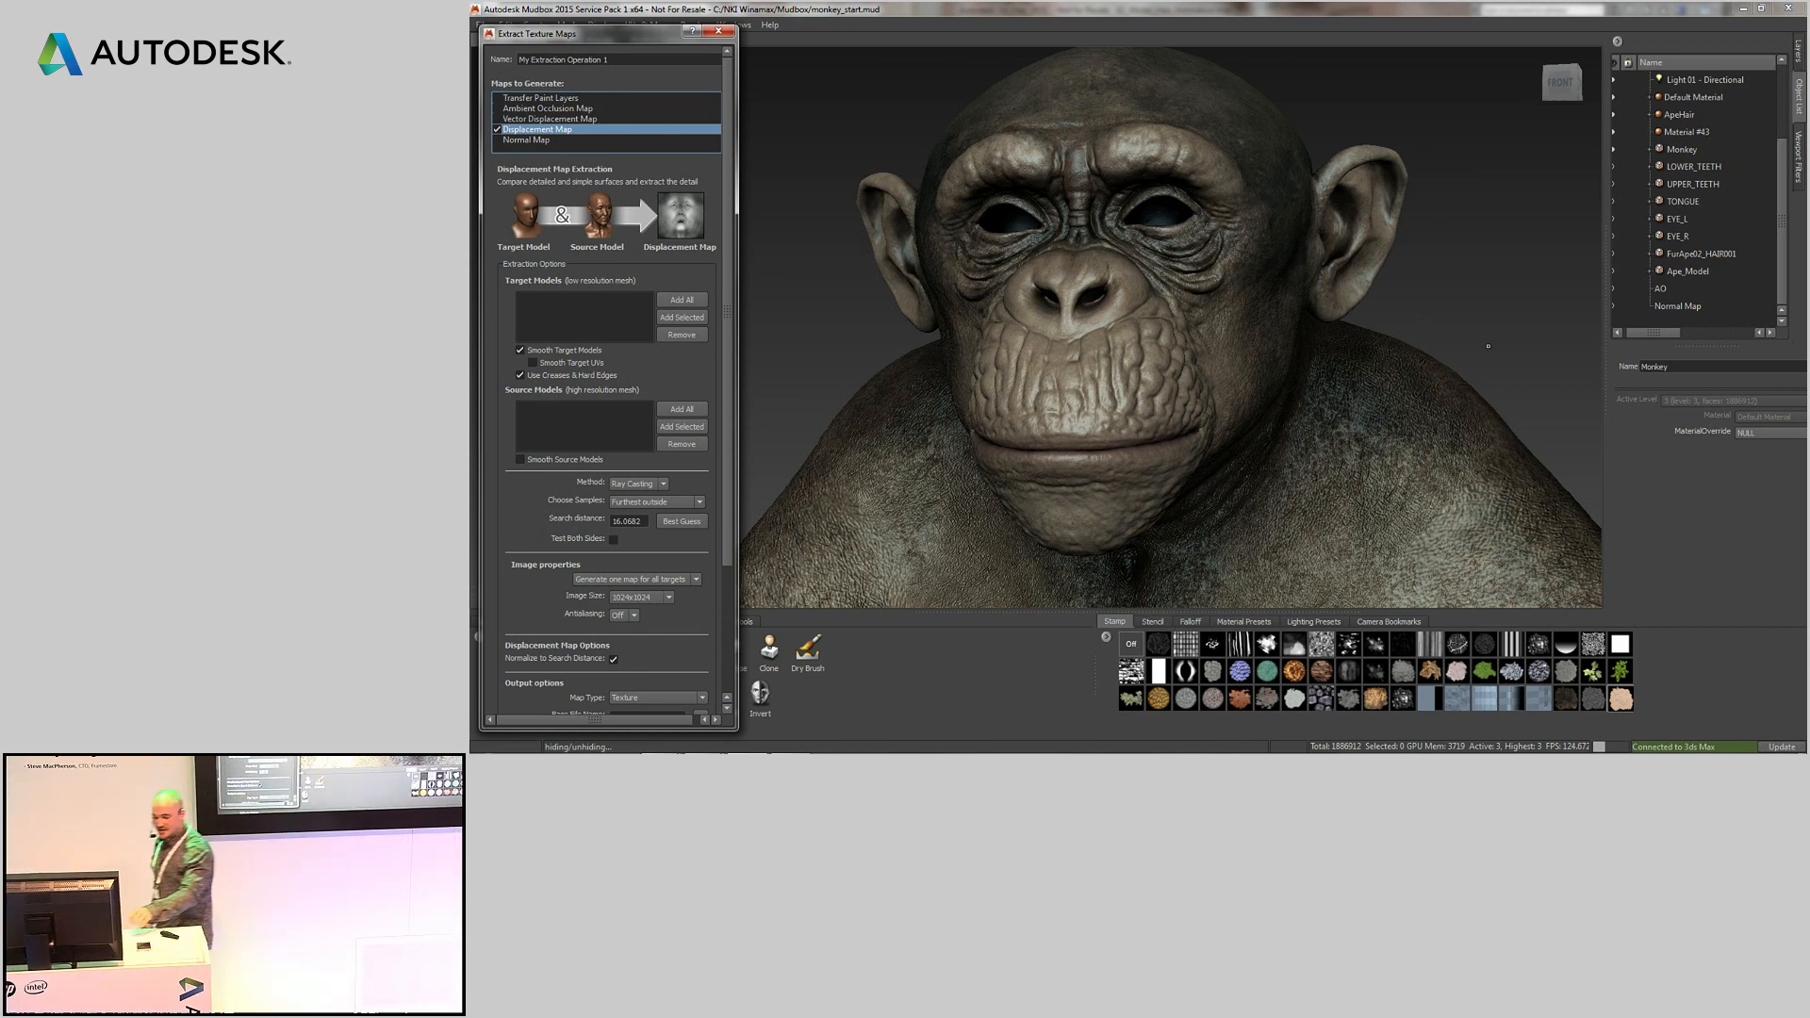
- Switch to 3ds Max, open the Slate Material Editor on the Ape Material network, and view the finished café image of the apes
key(alt+Tab)
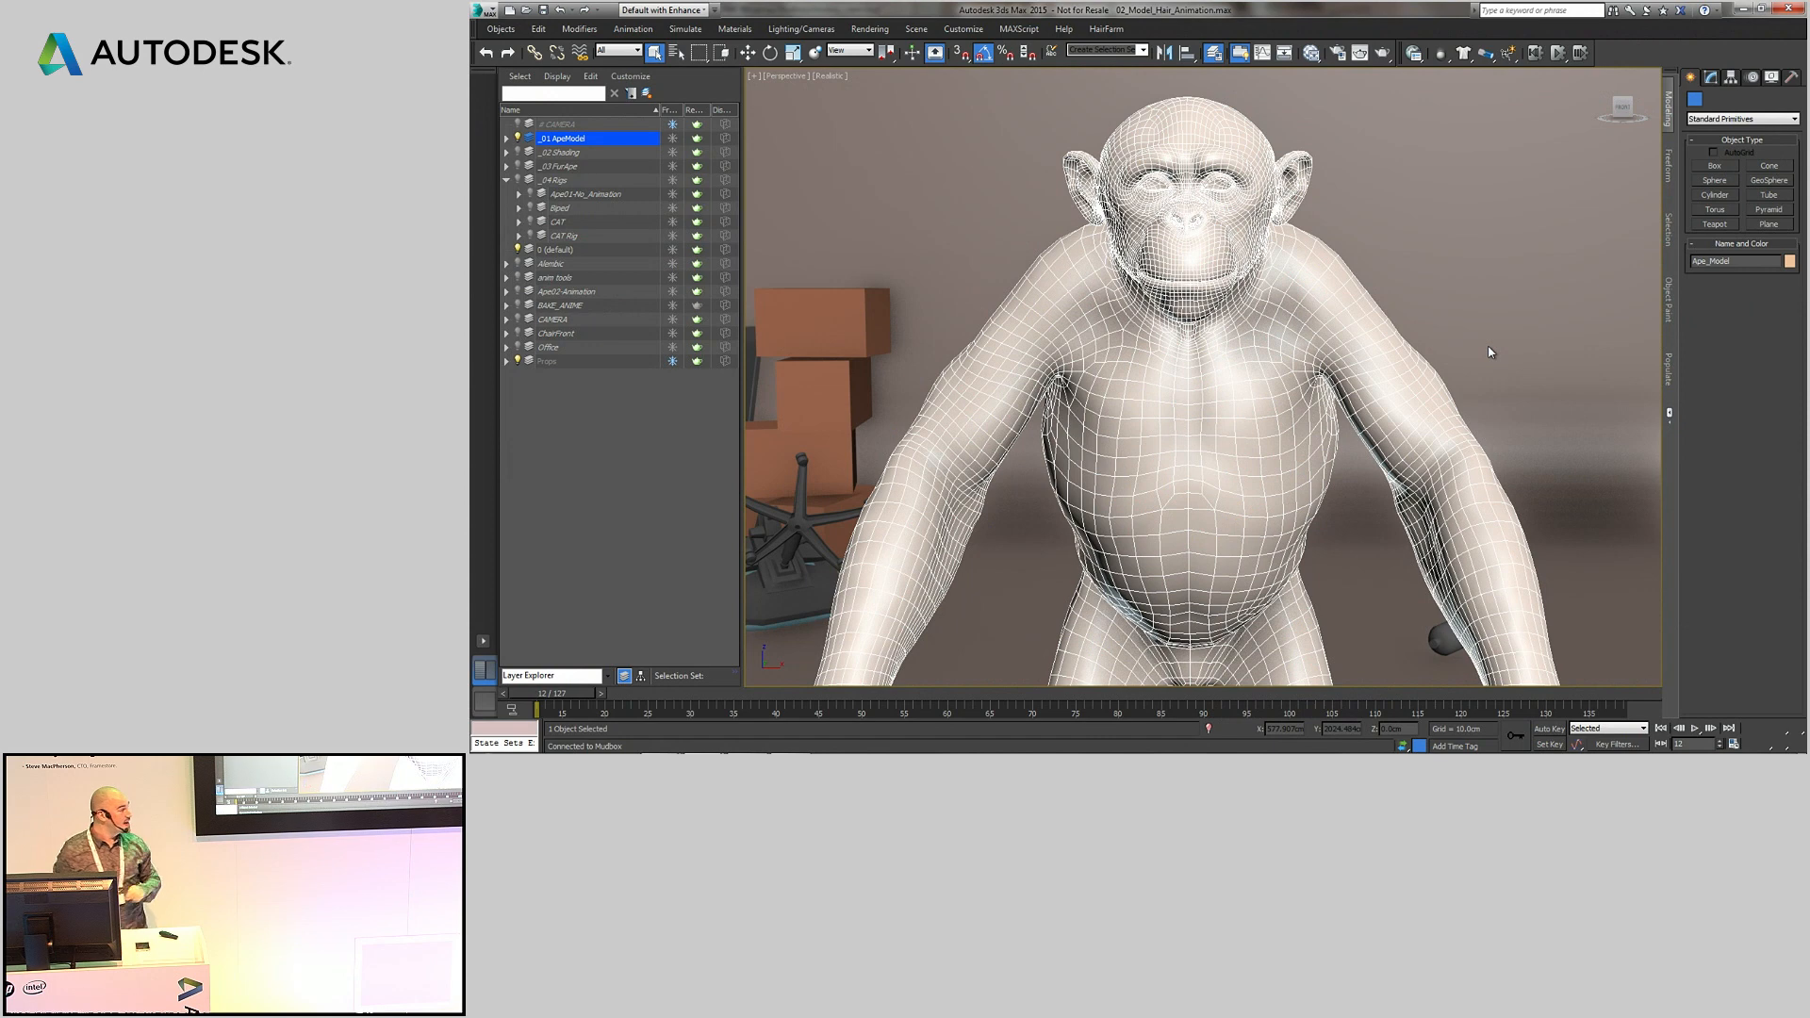
key(alt+Tab)
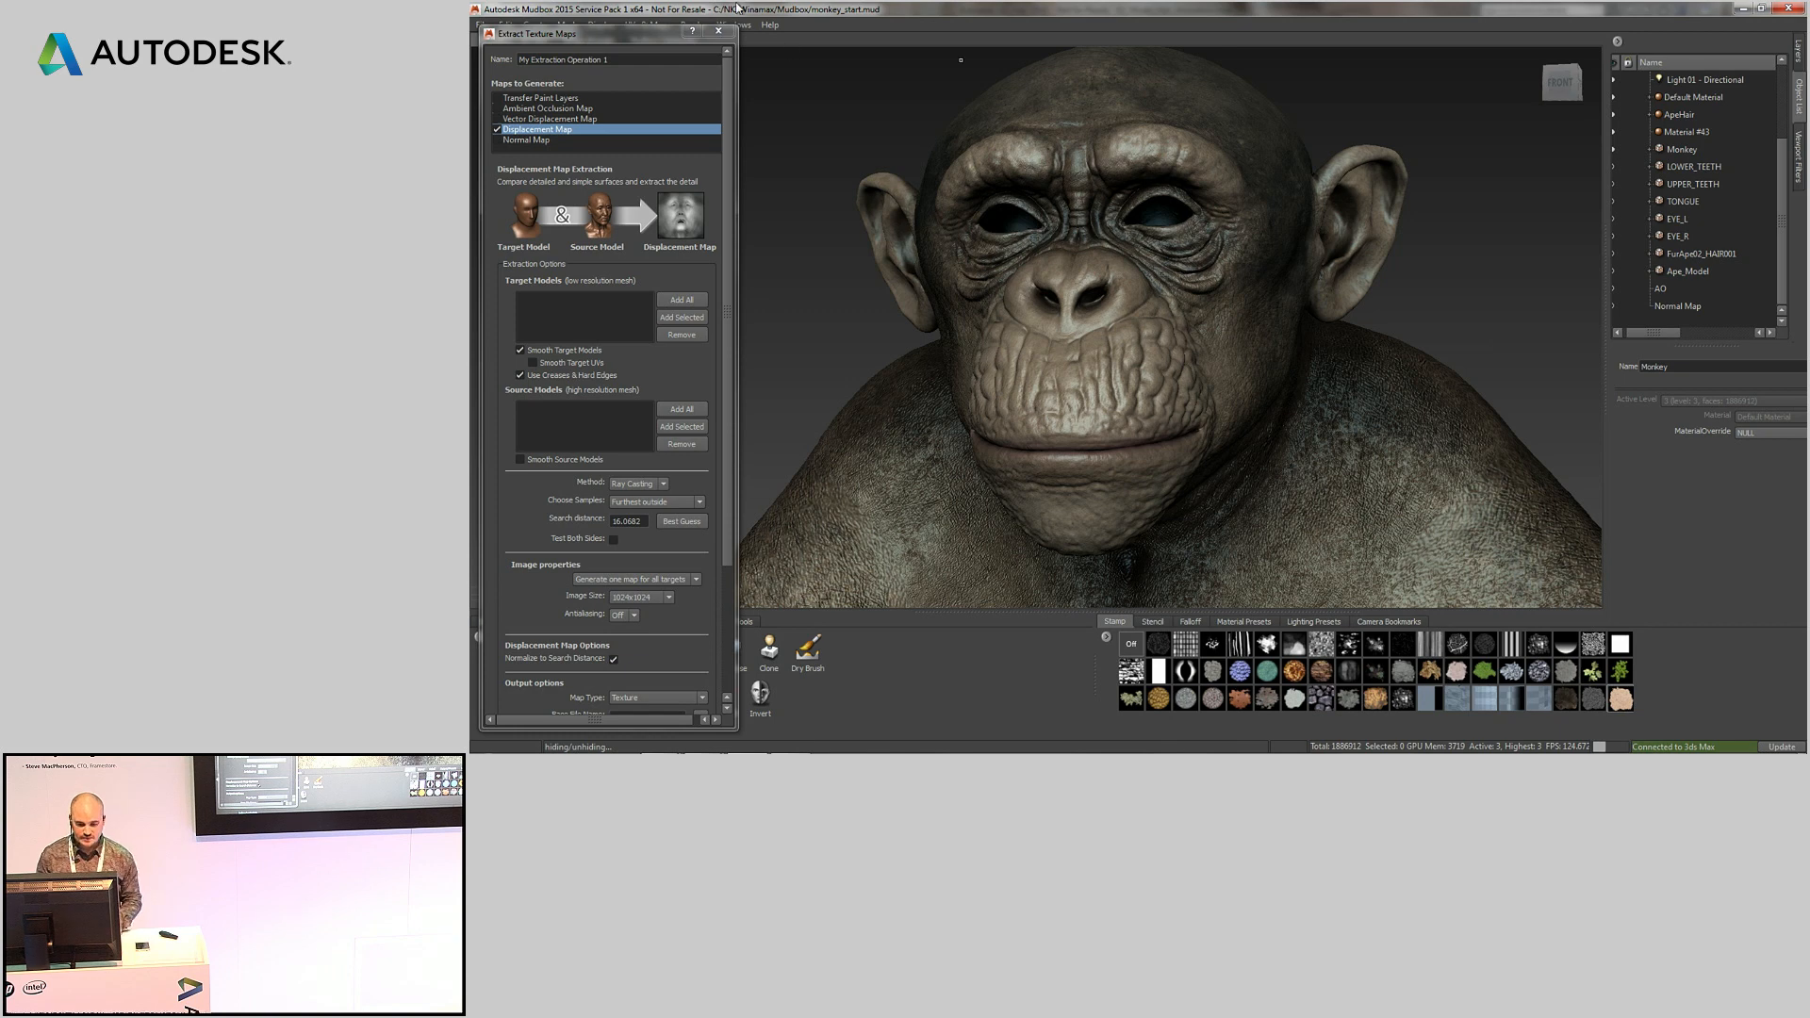
key(alt+Tab)
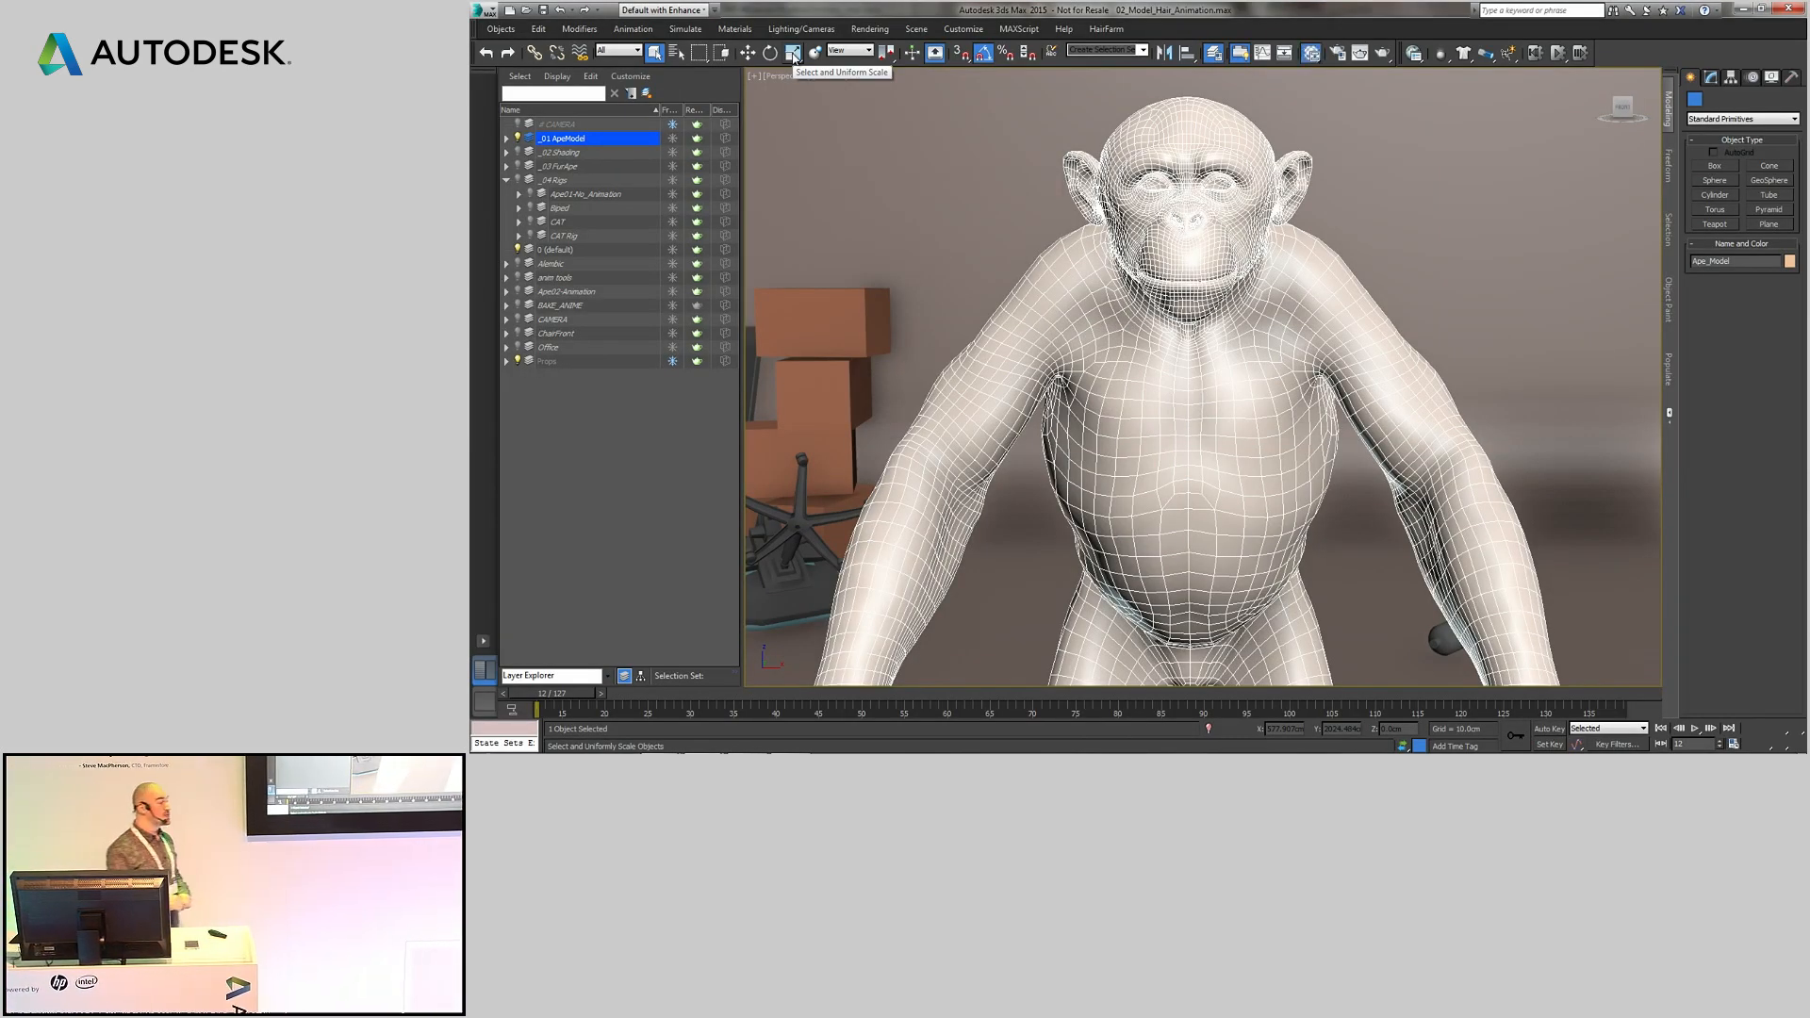
key(m)
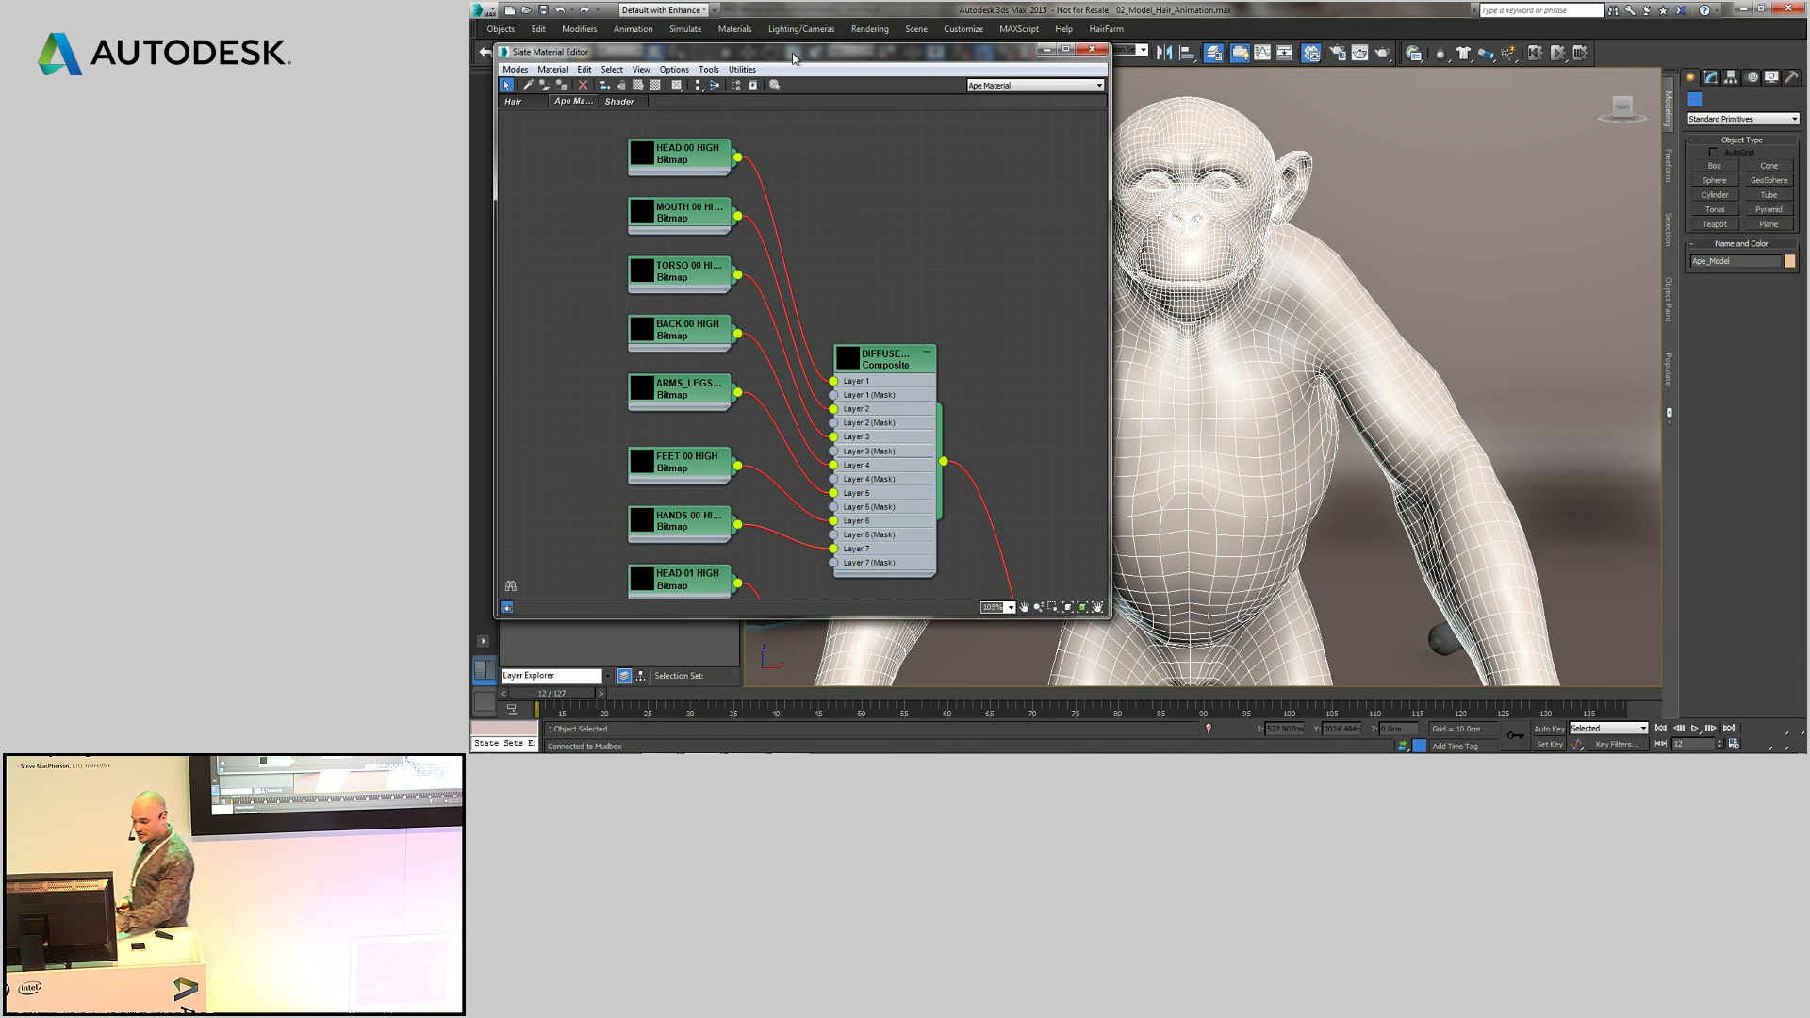
key(alt+Tab)
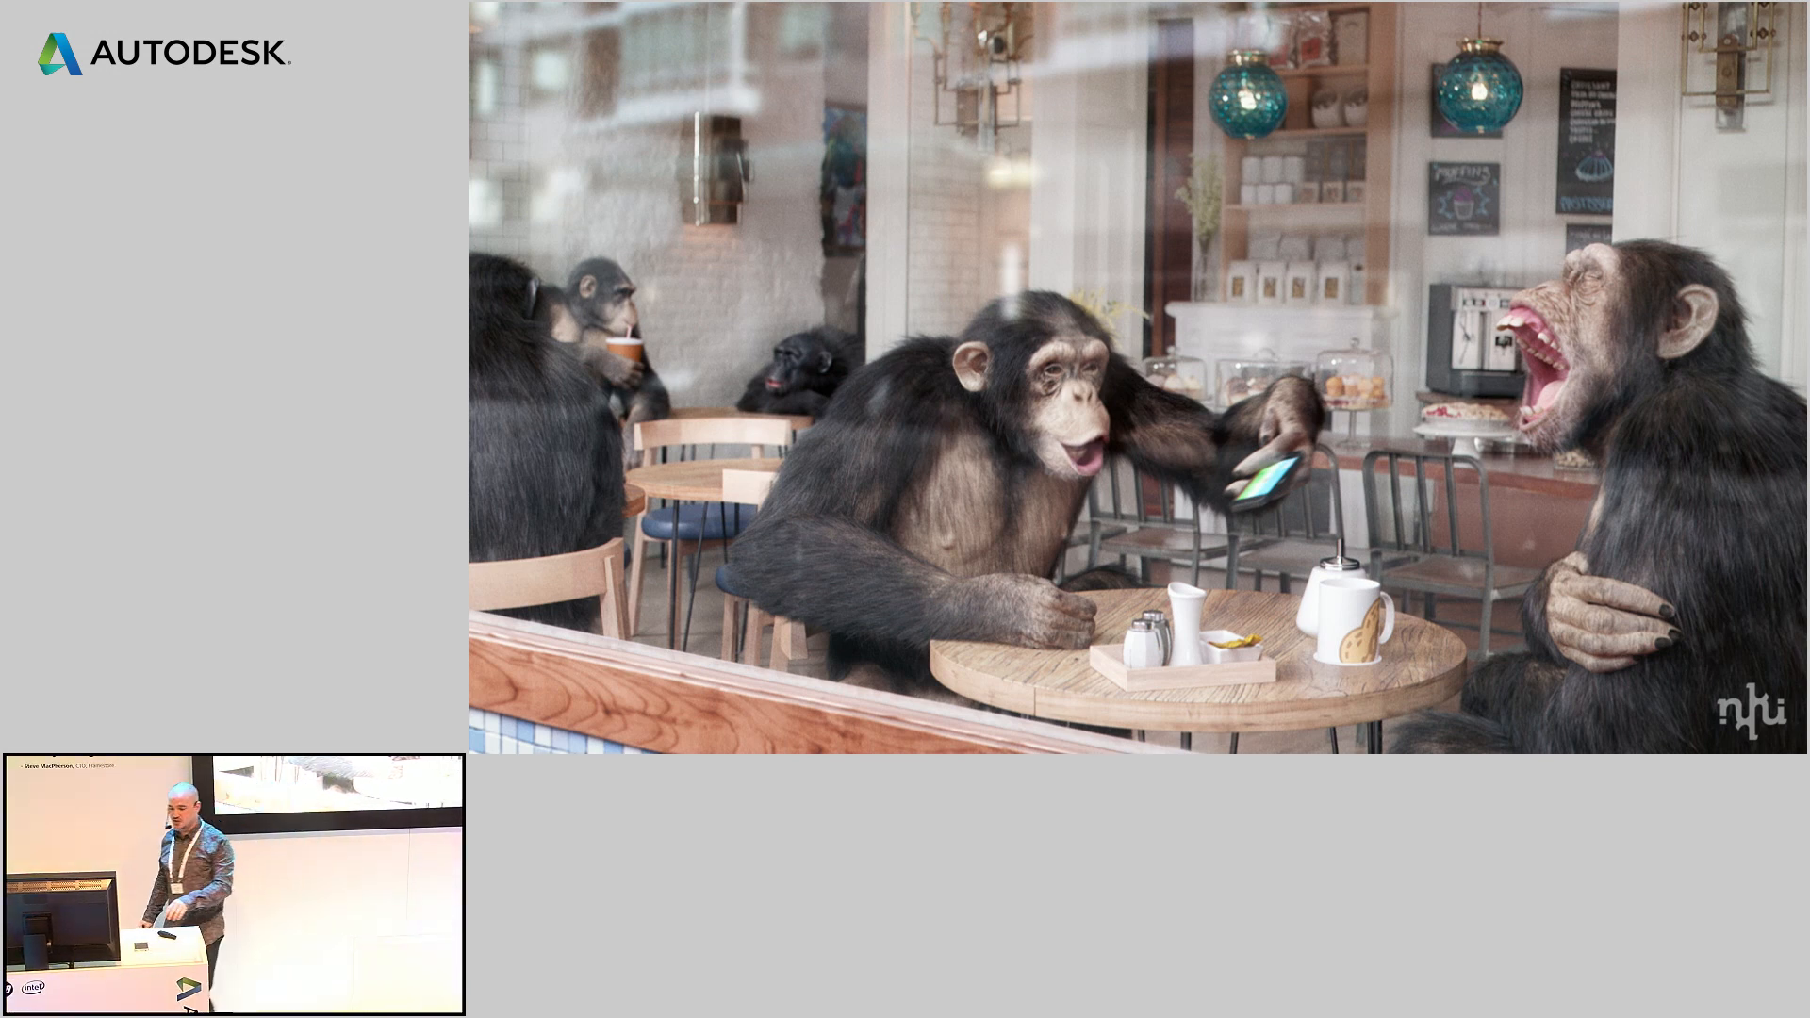
key(alt+Tab)
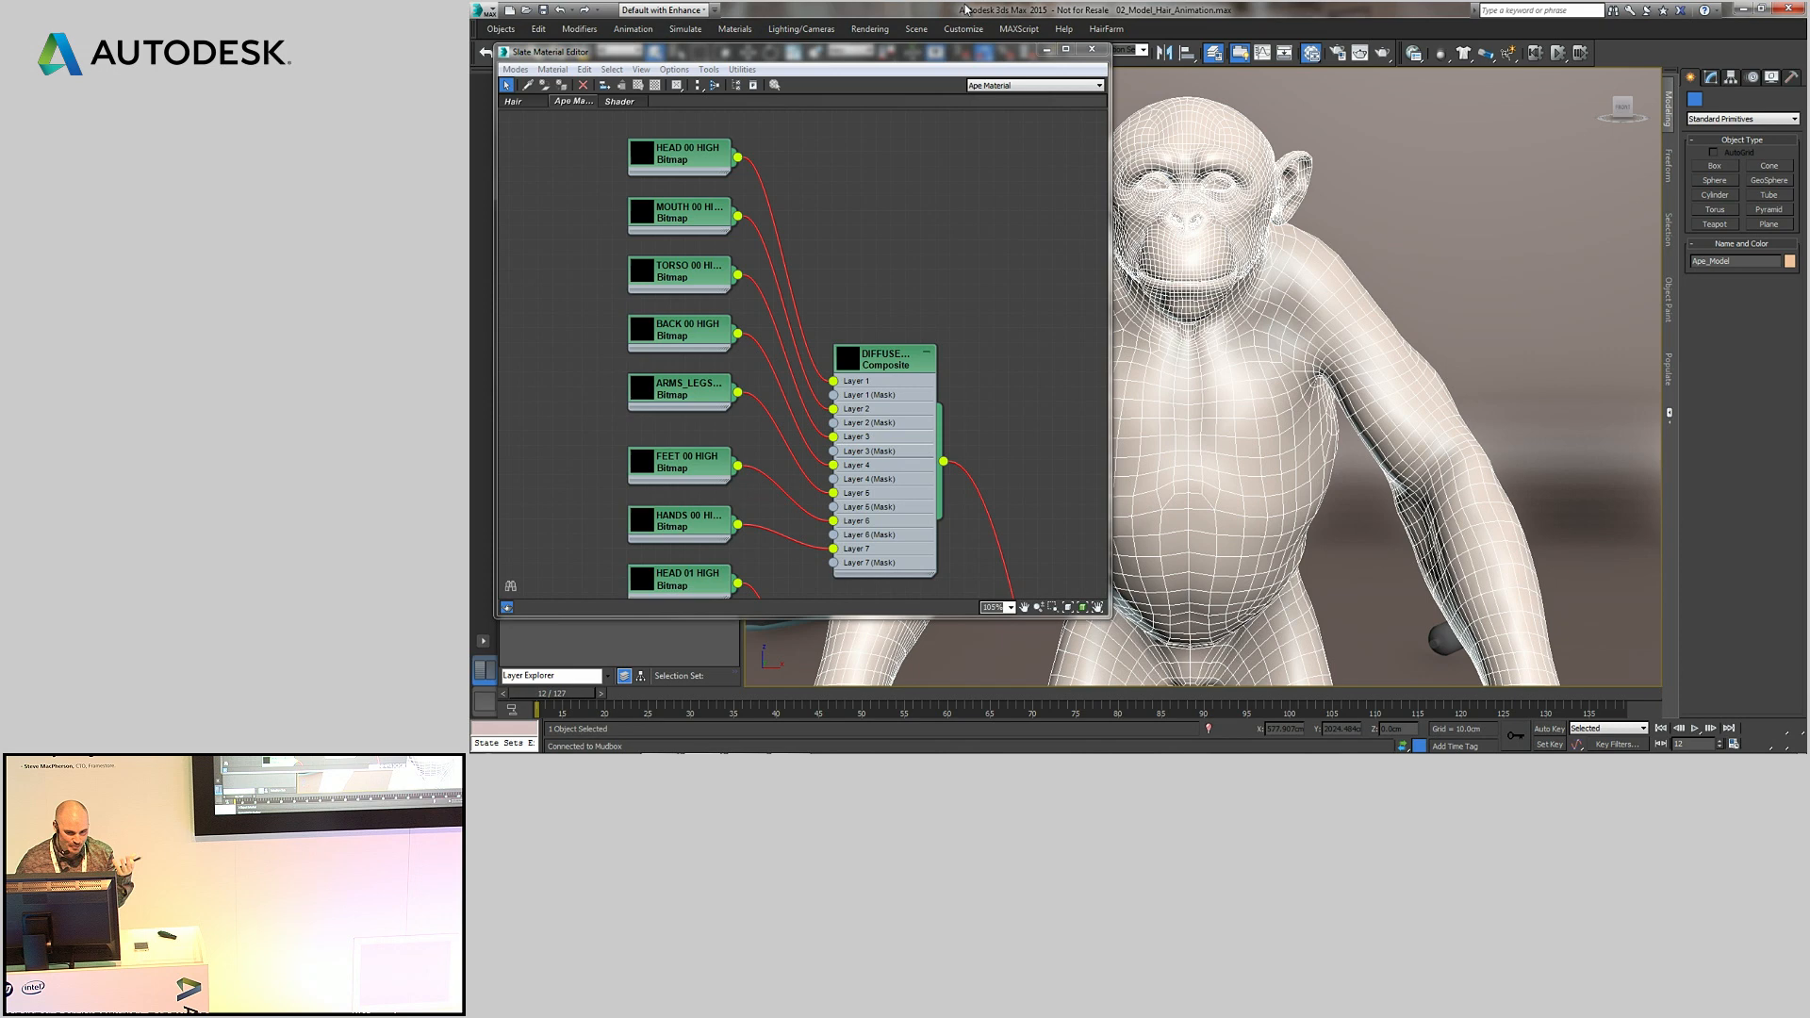
- Move the first two diffuse Composite nodes up beside their HIGH bitmap nodes in the Ape Material network
drag(891, 363, 890, 261)
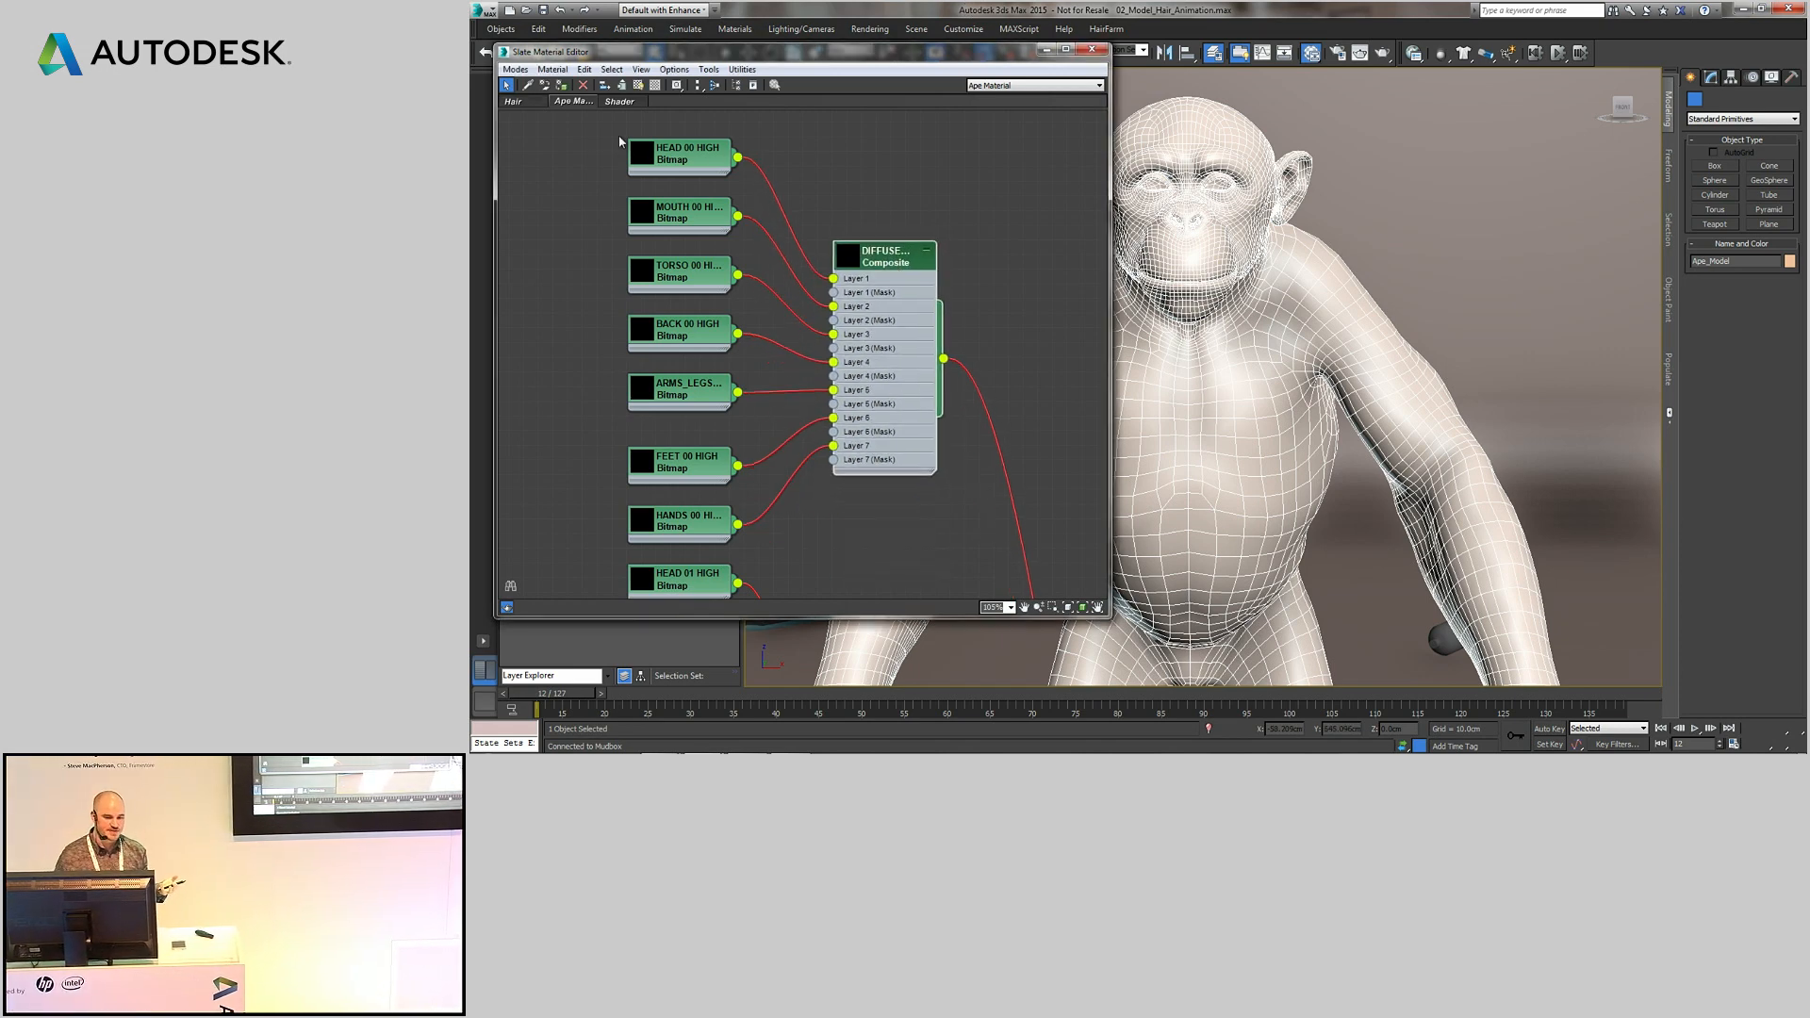
click(980, 551)
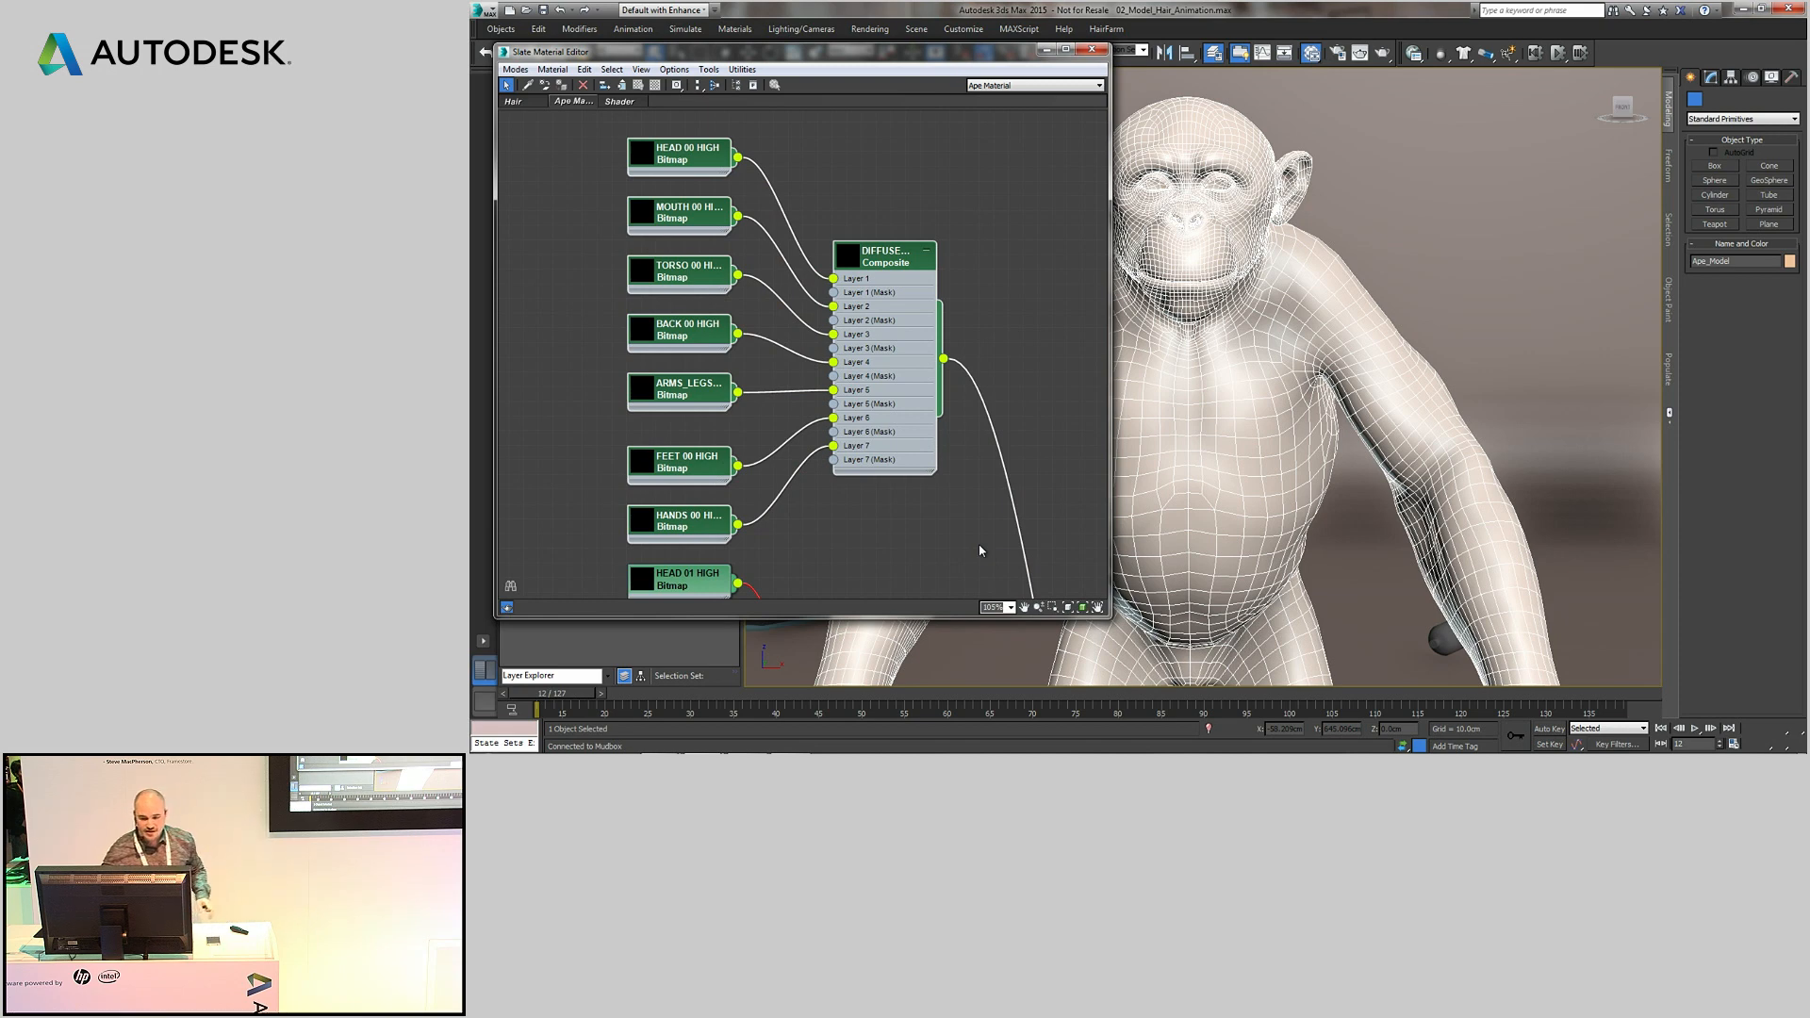
middle_drag(877, 365, 869, 71)
middle_drag(851, 437, 849, 363)
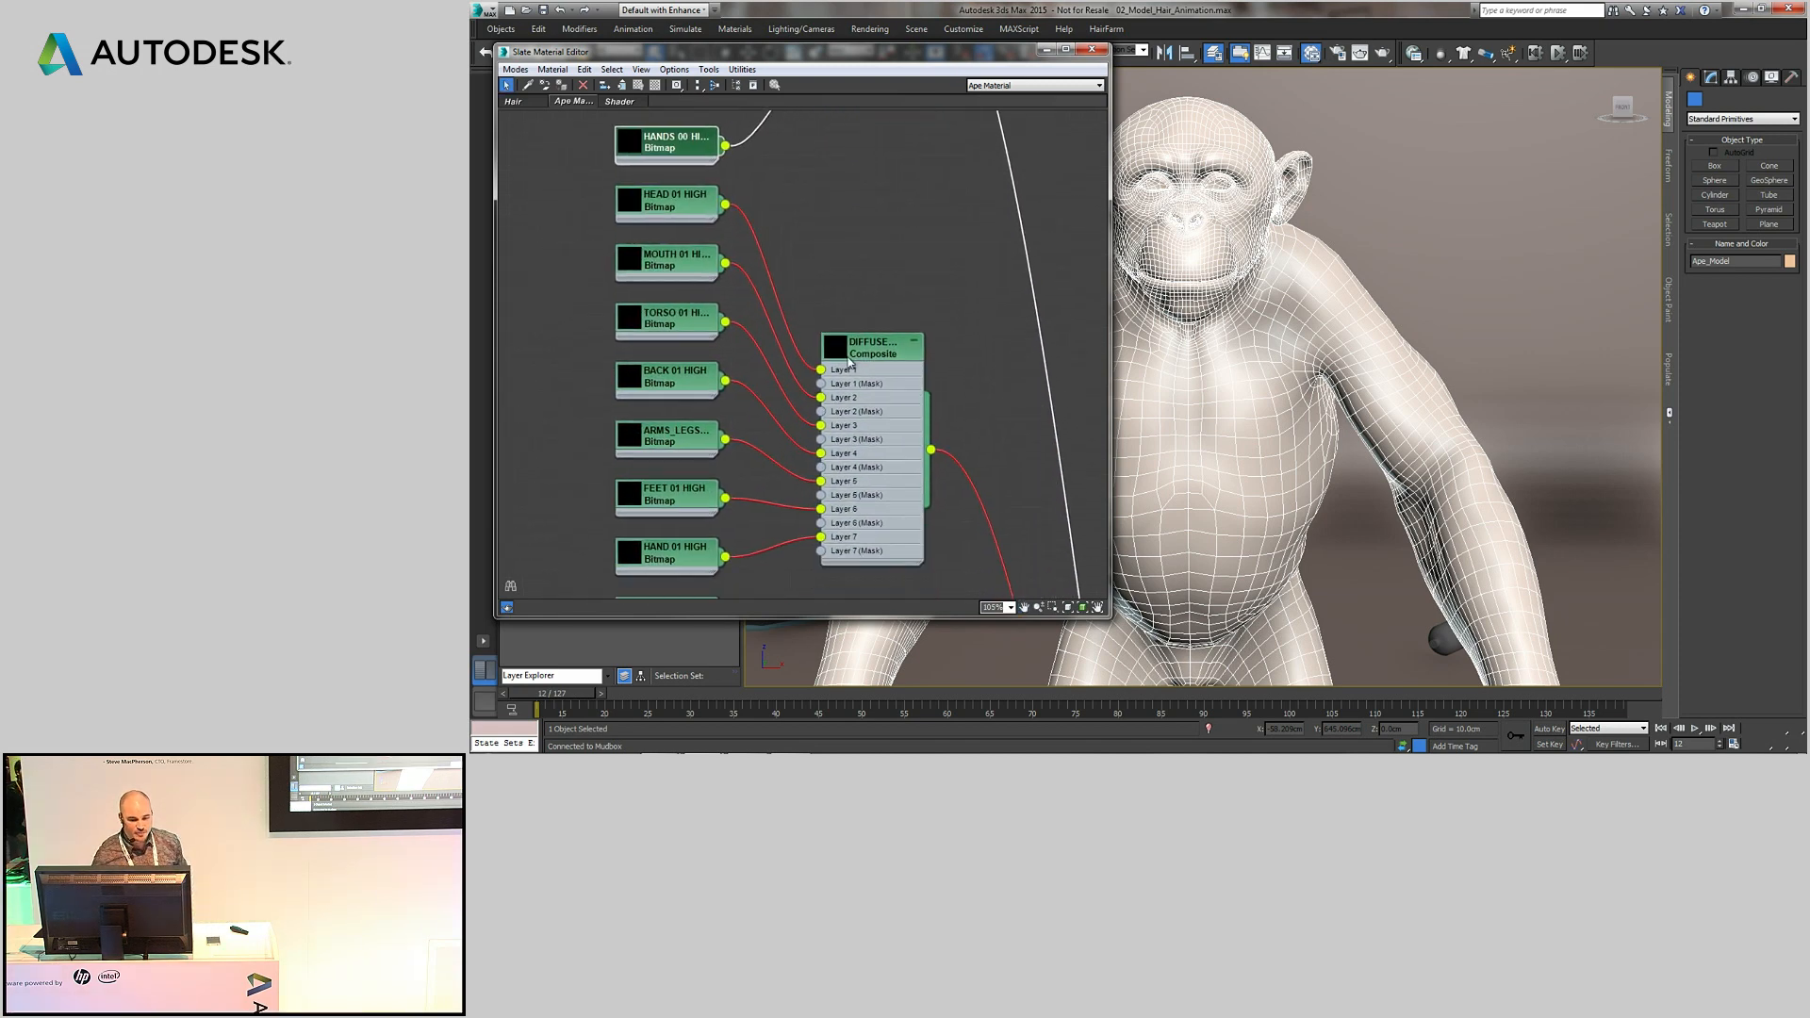
drag(849, 363, 849, 290)
middle_drag(809, 559, 809, 231)
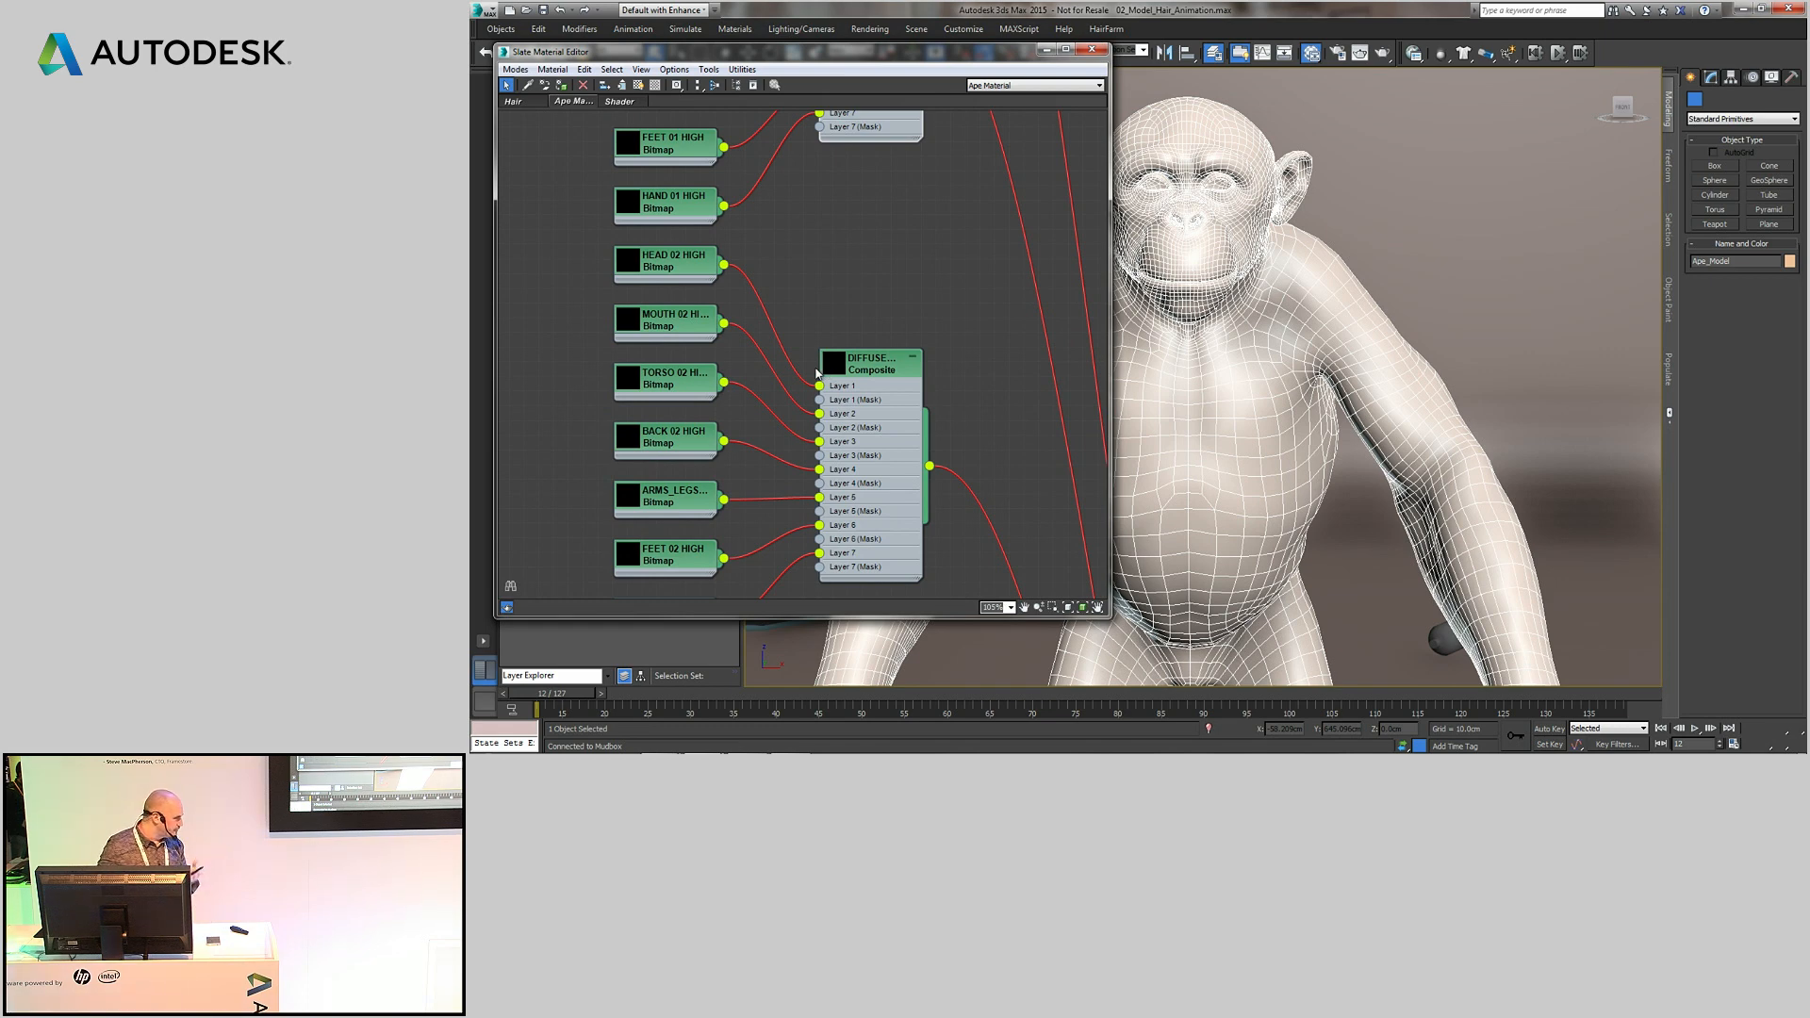
- Move the Composite node further down the Ape Material network slightly upward beside its bitmap nodes
scroll(817, 373, down, 6)
middle_drag(893, 552, 896, 252)
middle_drag(896, 594, 874, 264)
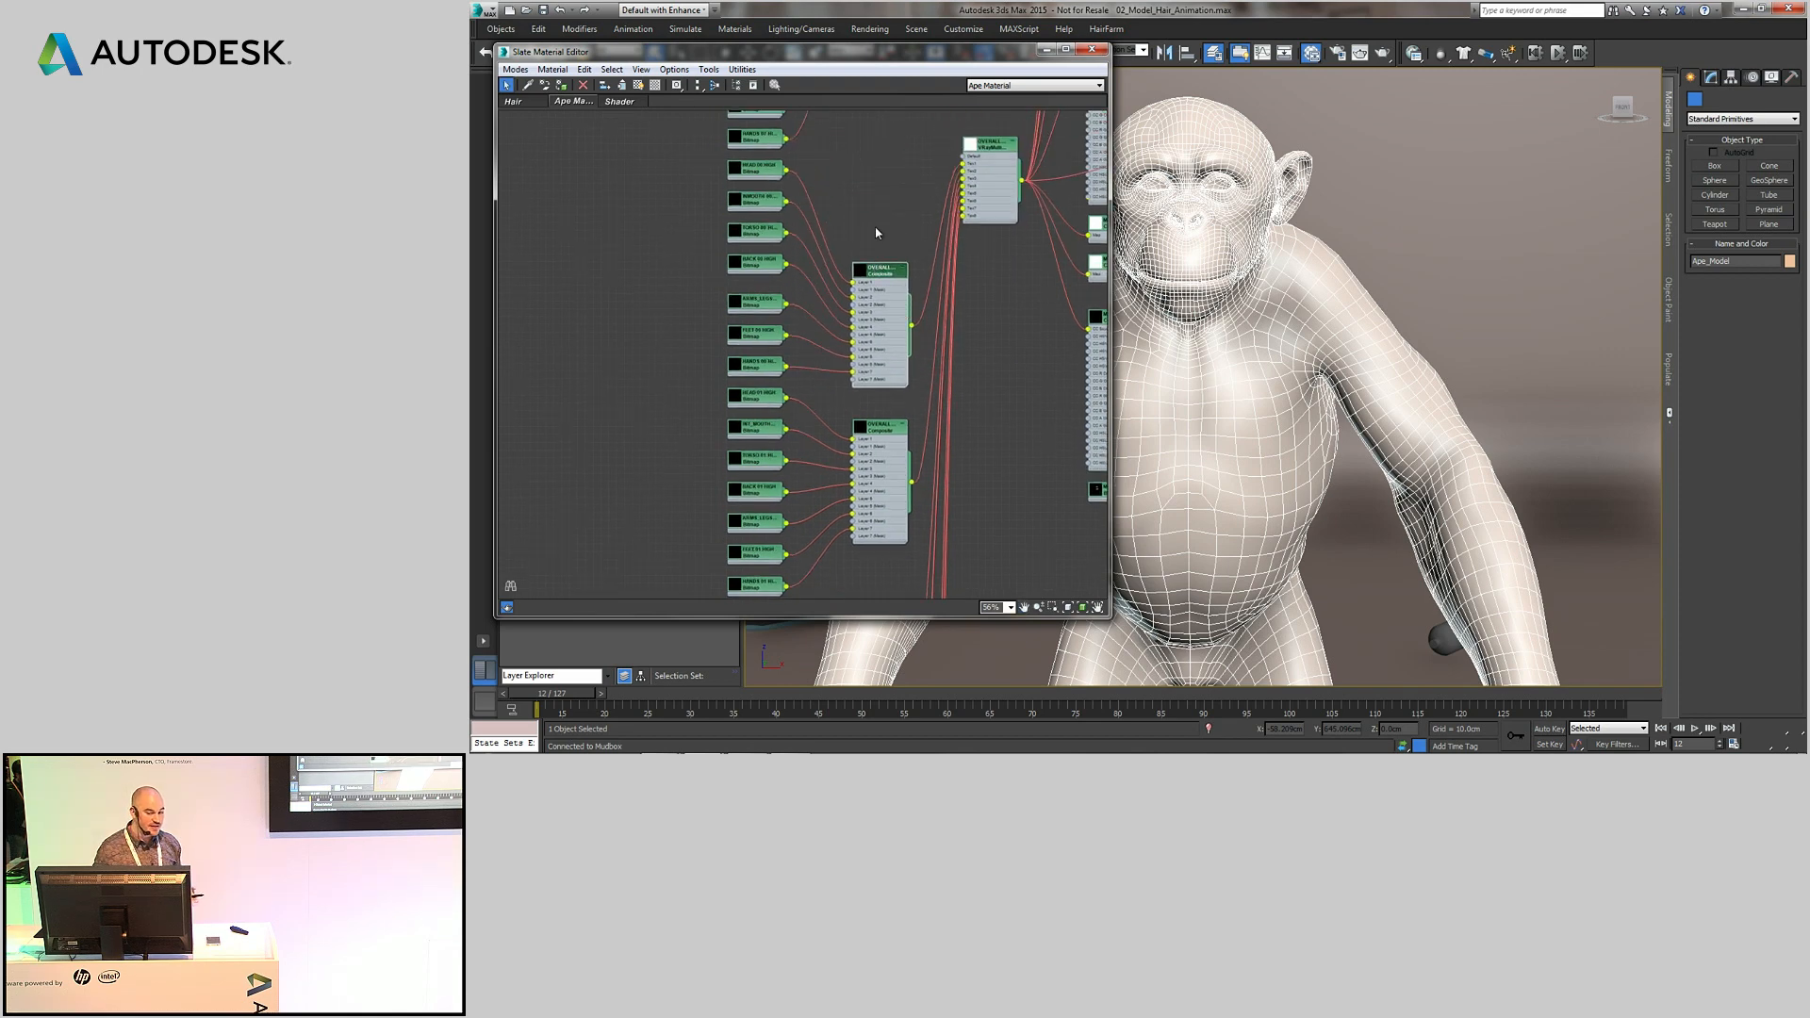
drag(875, 274, 873, 241)
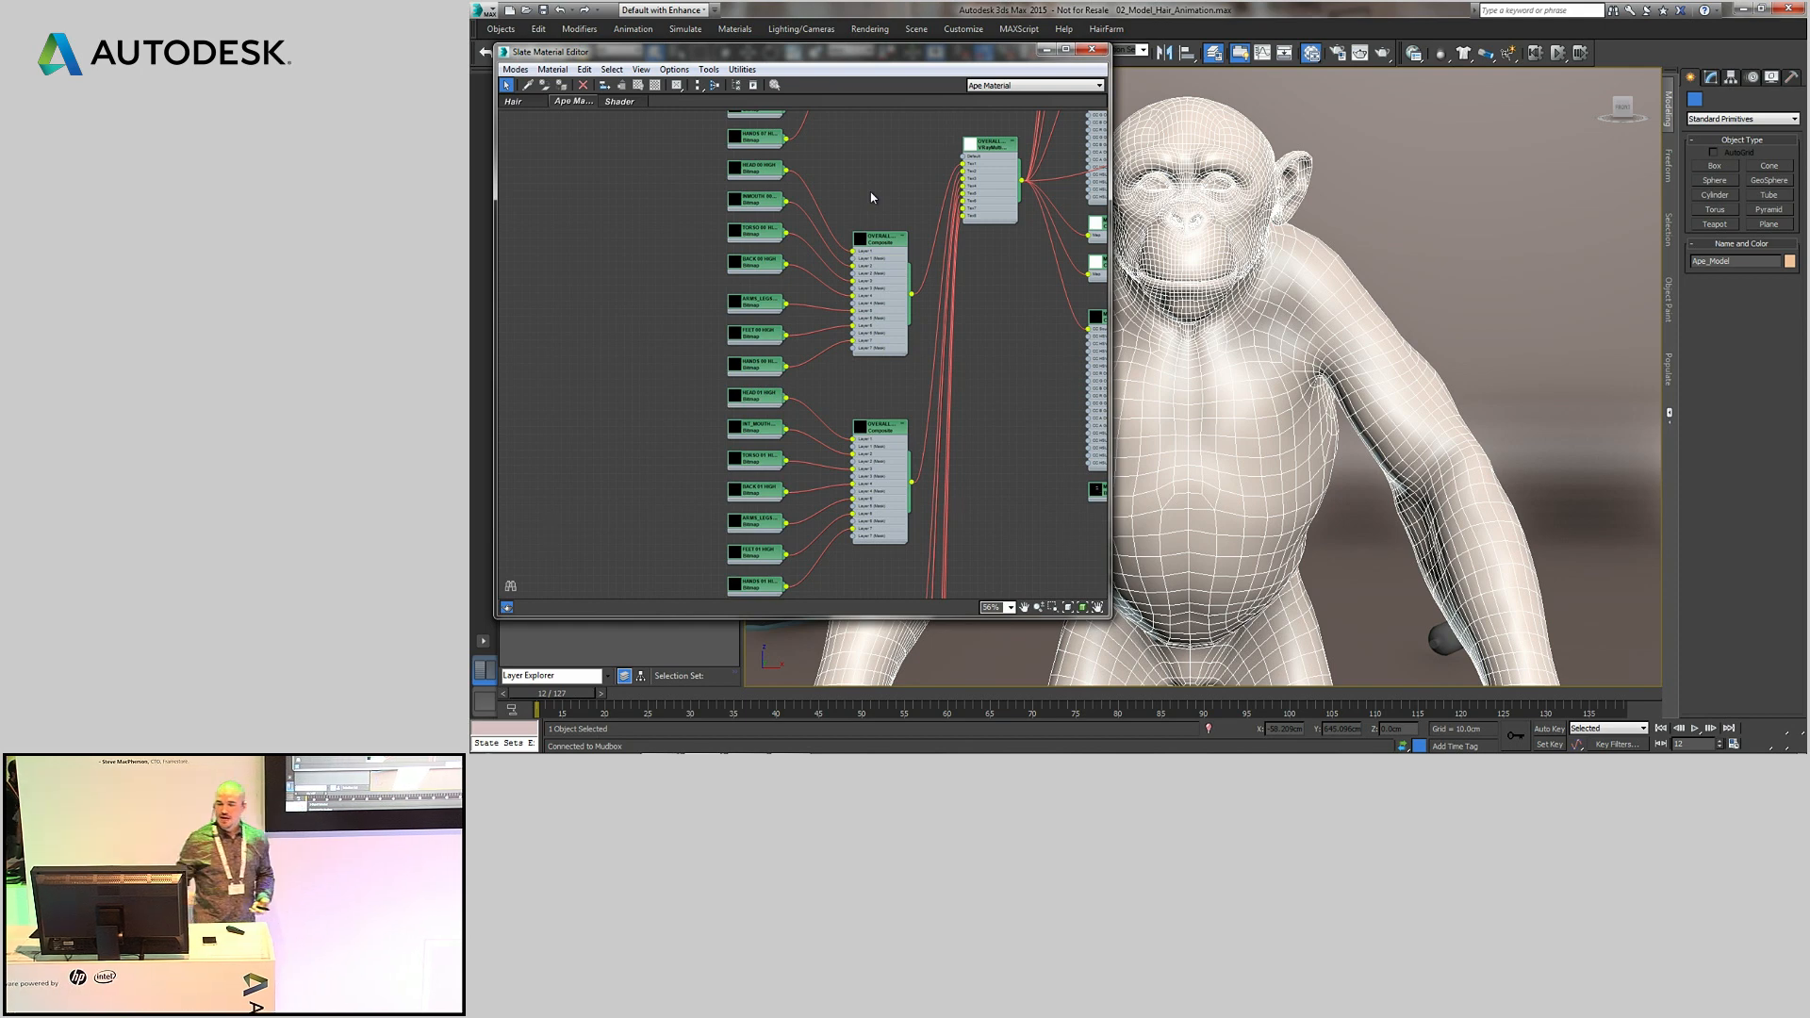
- Examine the Ape Material network from the bitmap and composite nodes through to the final material nodes
middle_drag(875, 170, 667, 412)
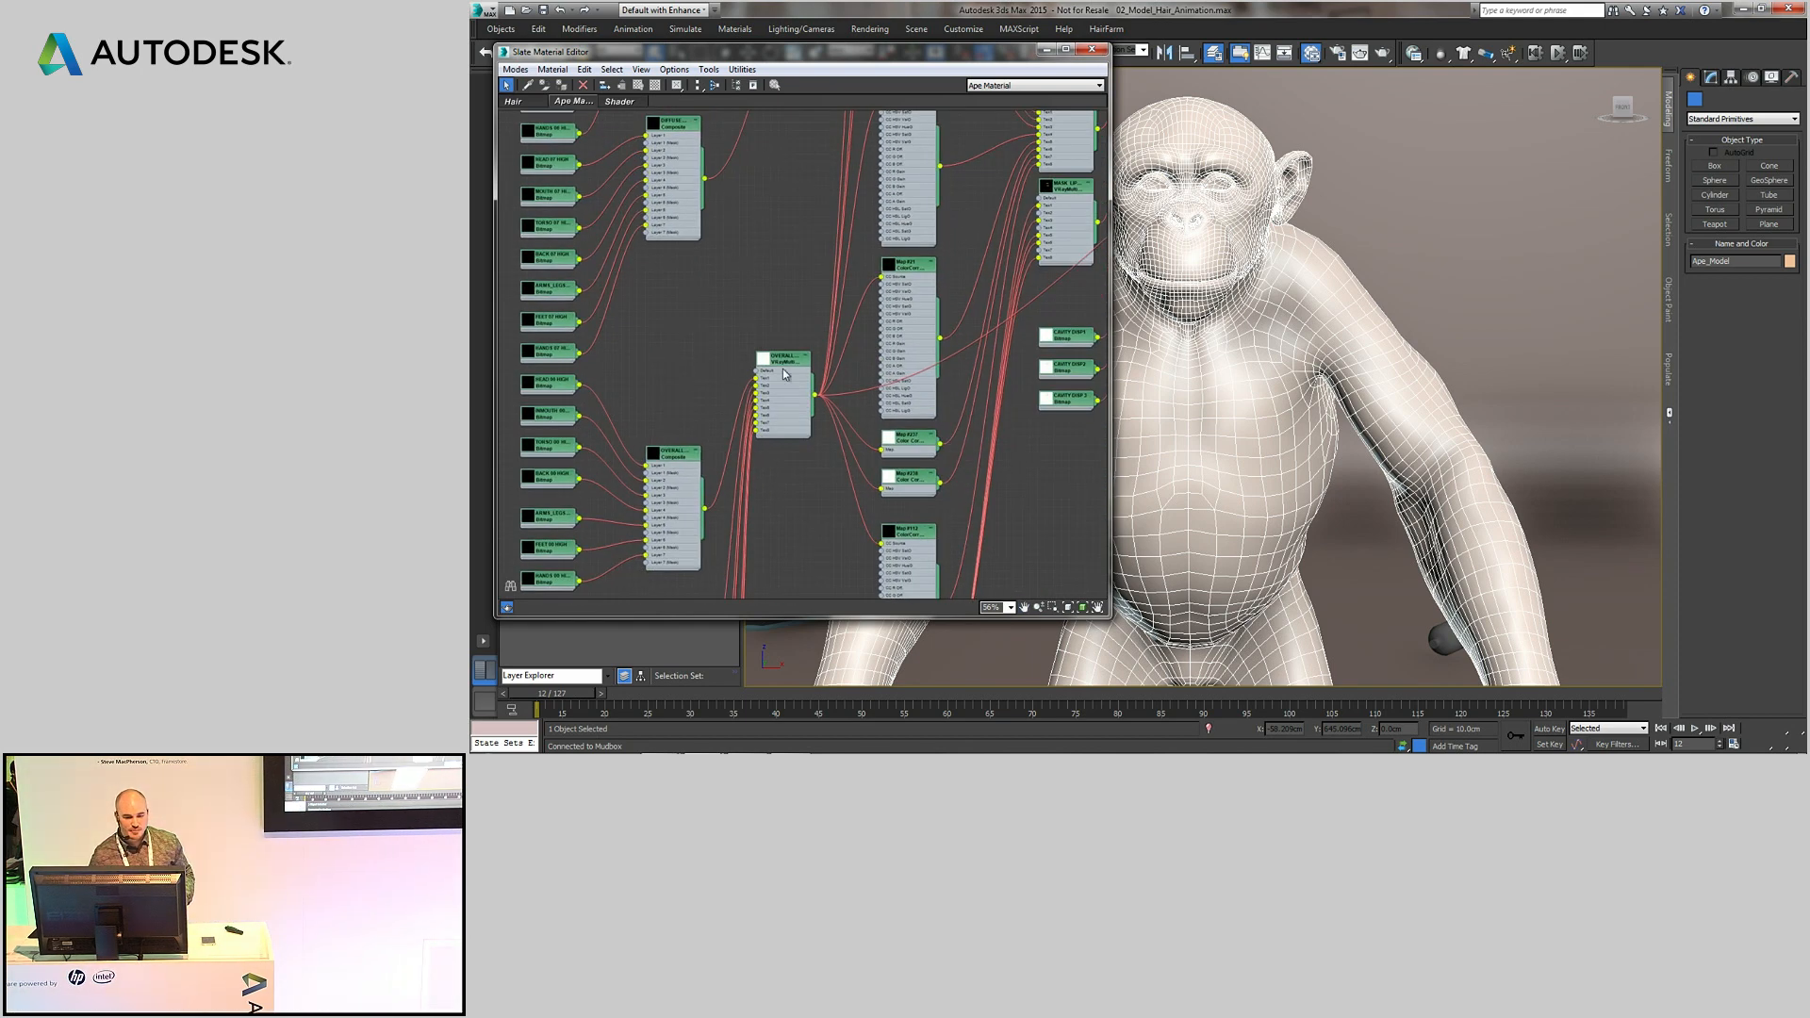
middle_drag(872, 357, 745, 401)
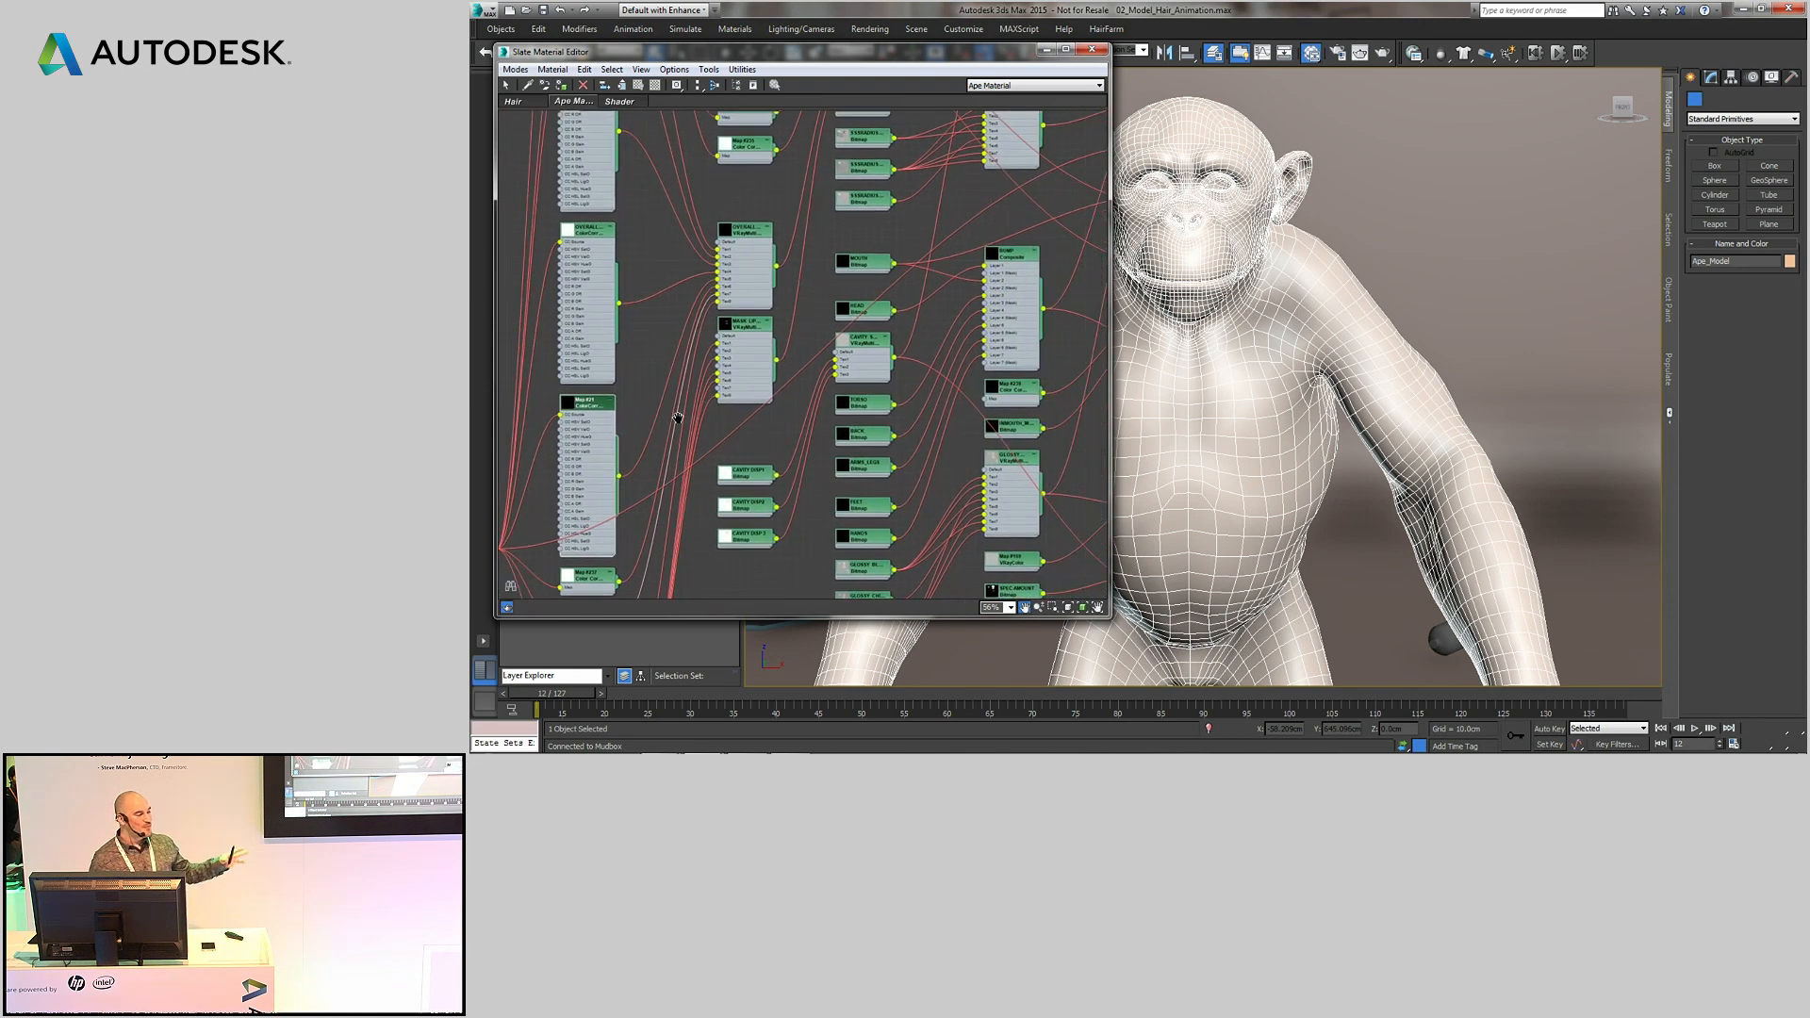
scroll(743, 401, down, 1)
scroll(743, 401, down, 6)
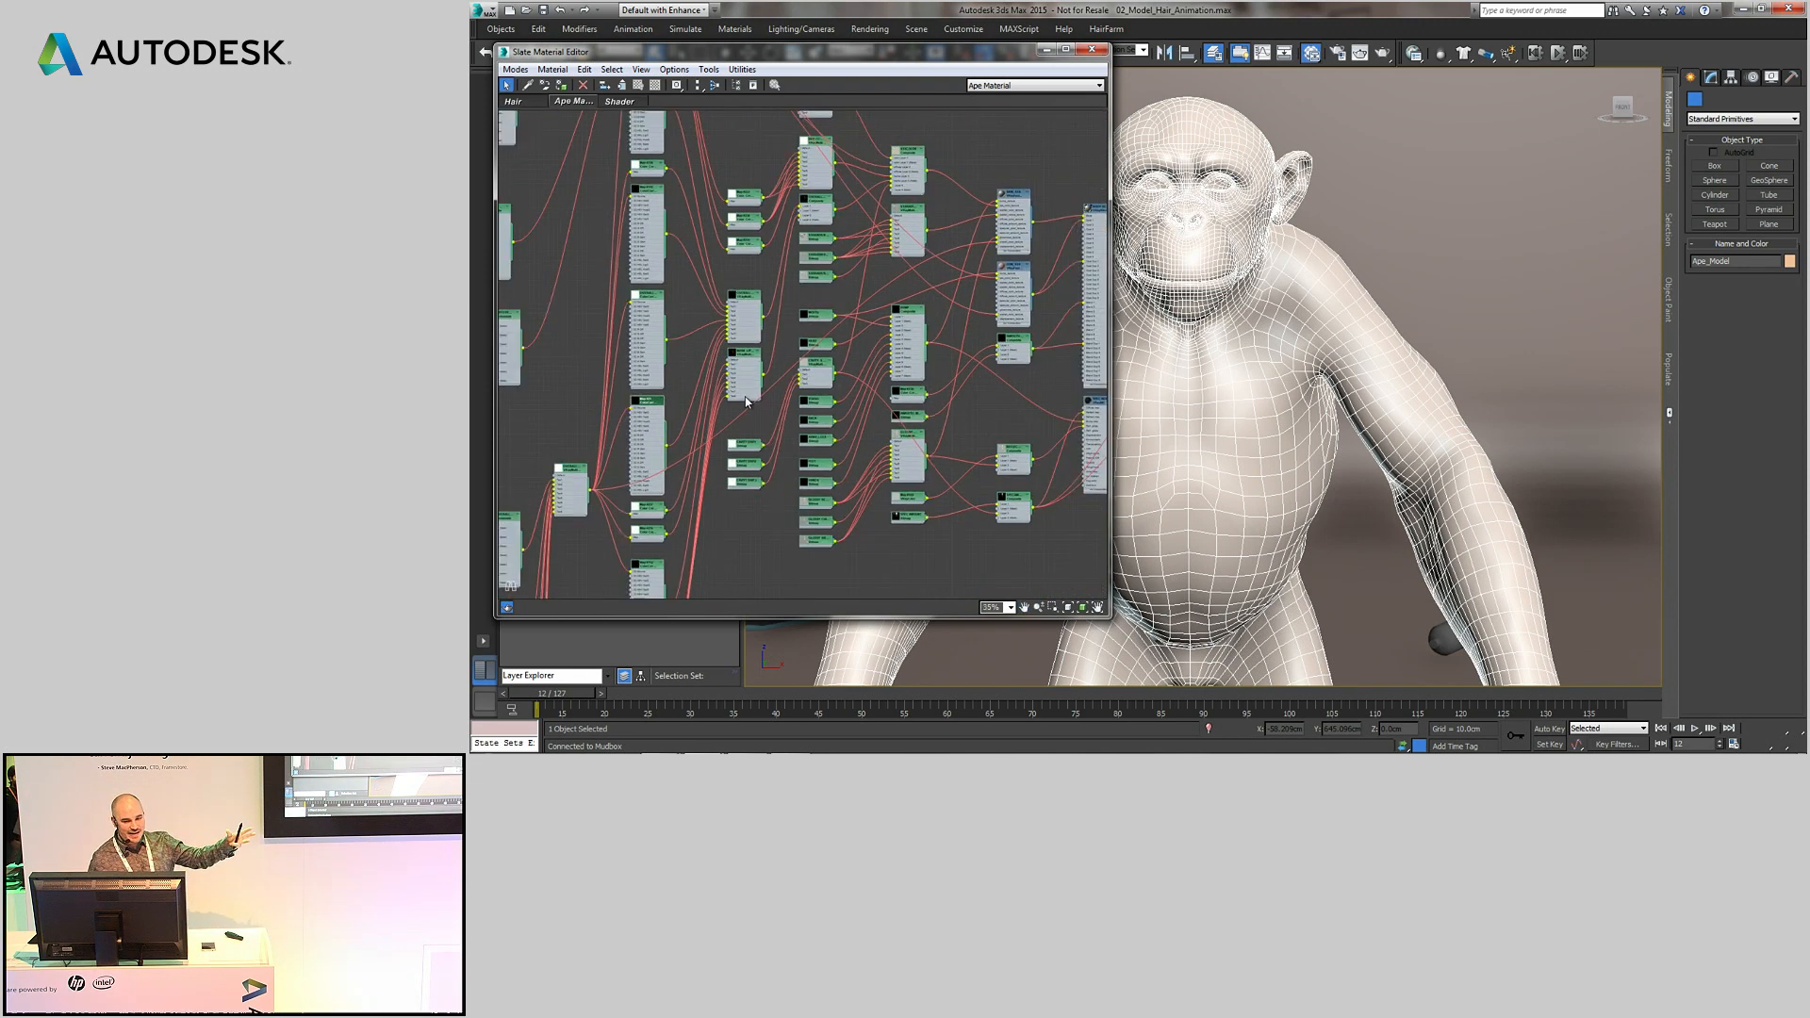
scroll(703, 245, up, 8)
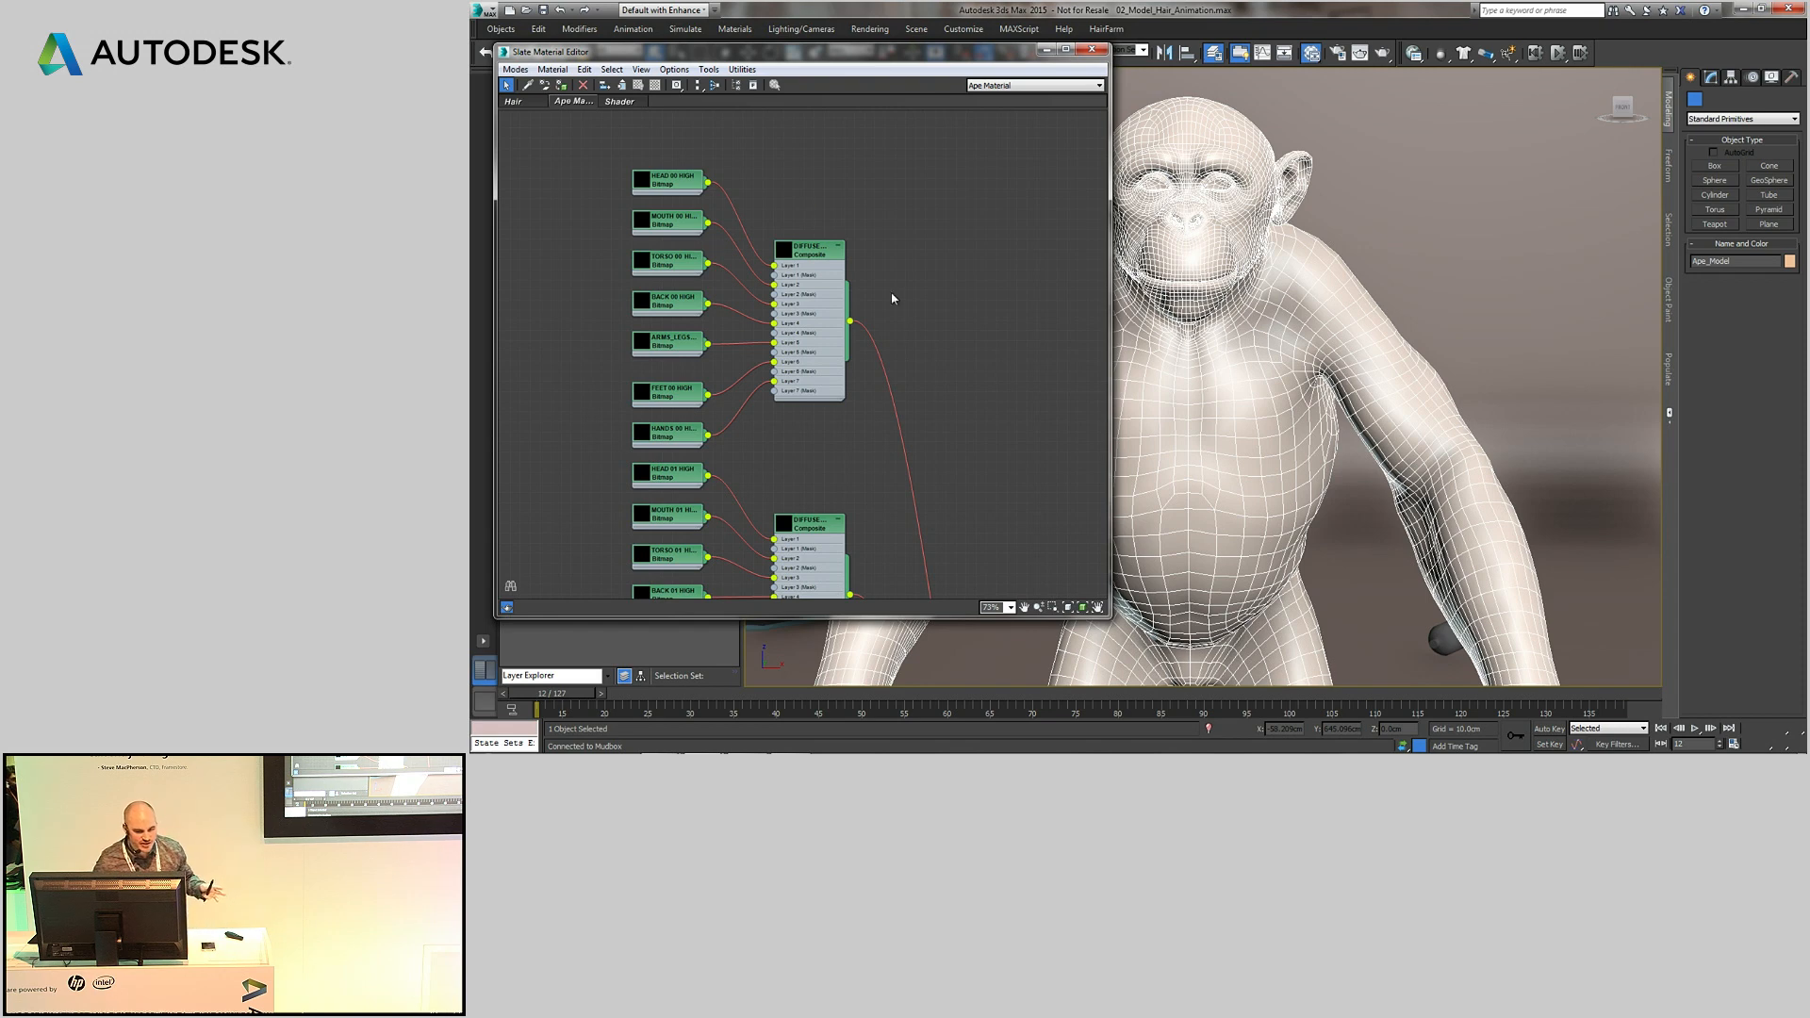
scroll(843, 250, down, 3)
middle_drag(909, 420, 742, 262)
scroll(686, 291, down, 5)
scroll(886, 433, up, 5)
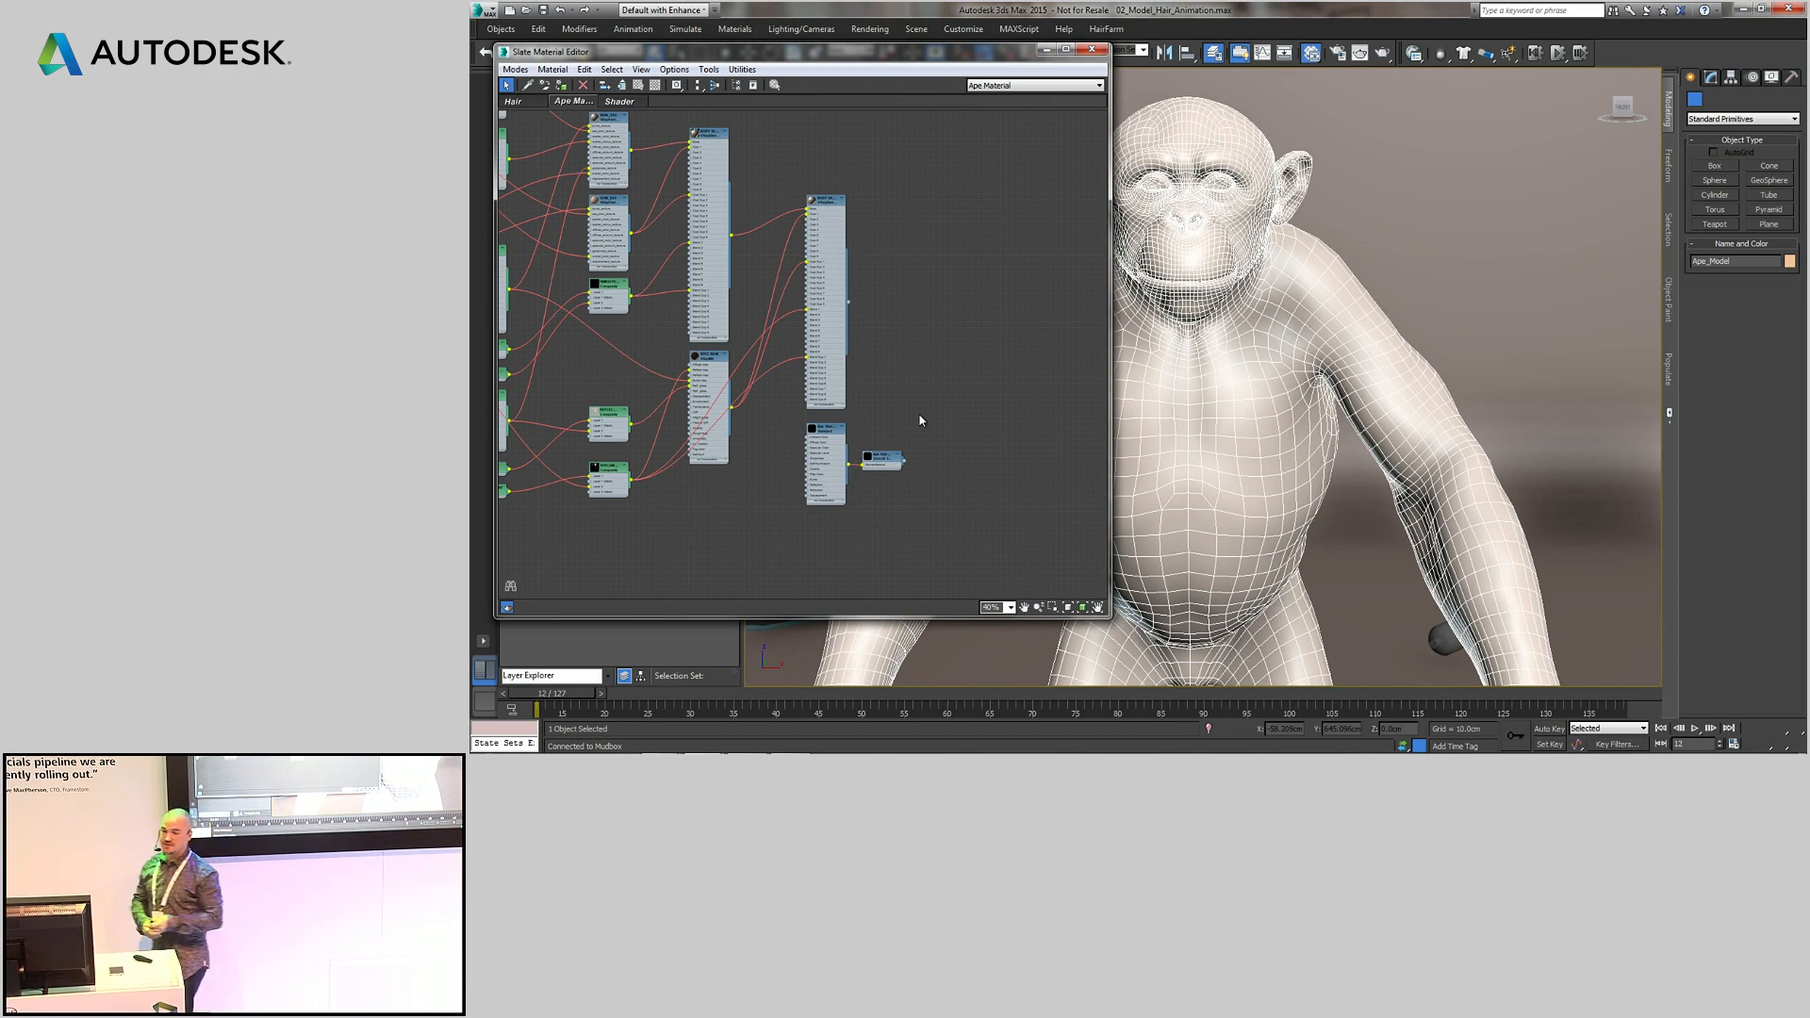
- Restore the saved scene state 02 Shading for the ape scene
middle_drag(1293, 362, 1398, 352)
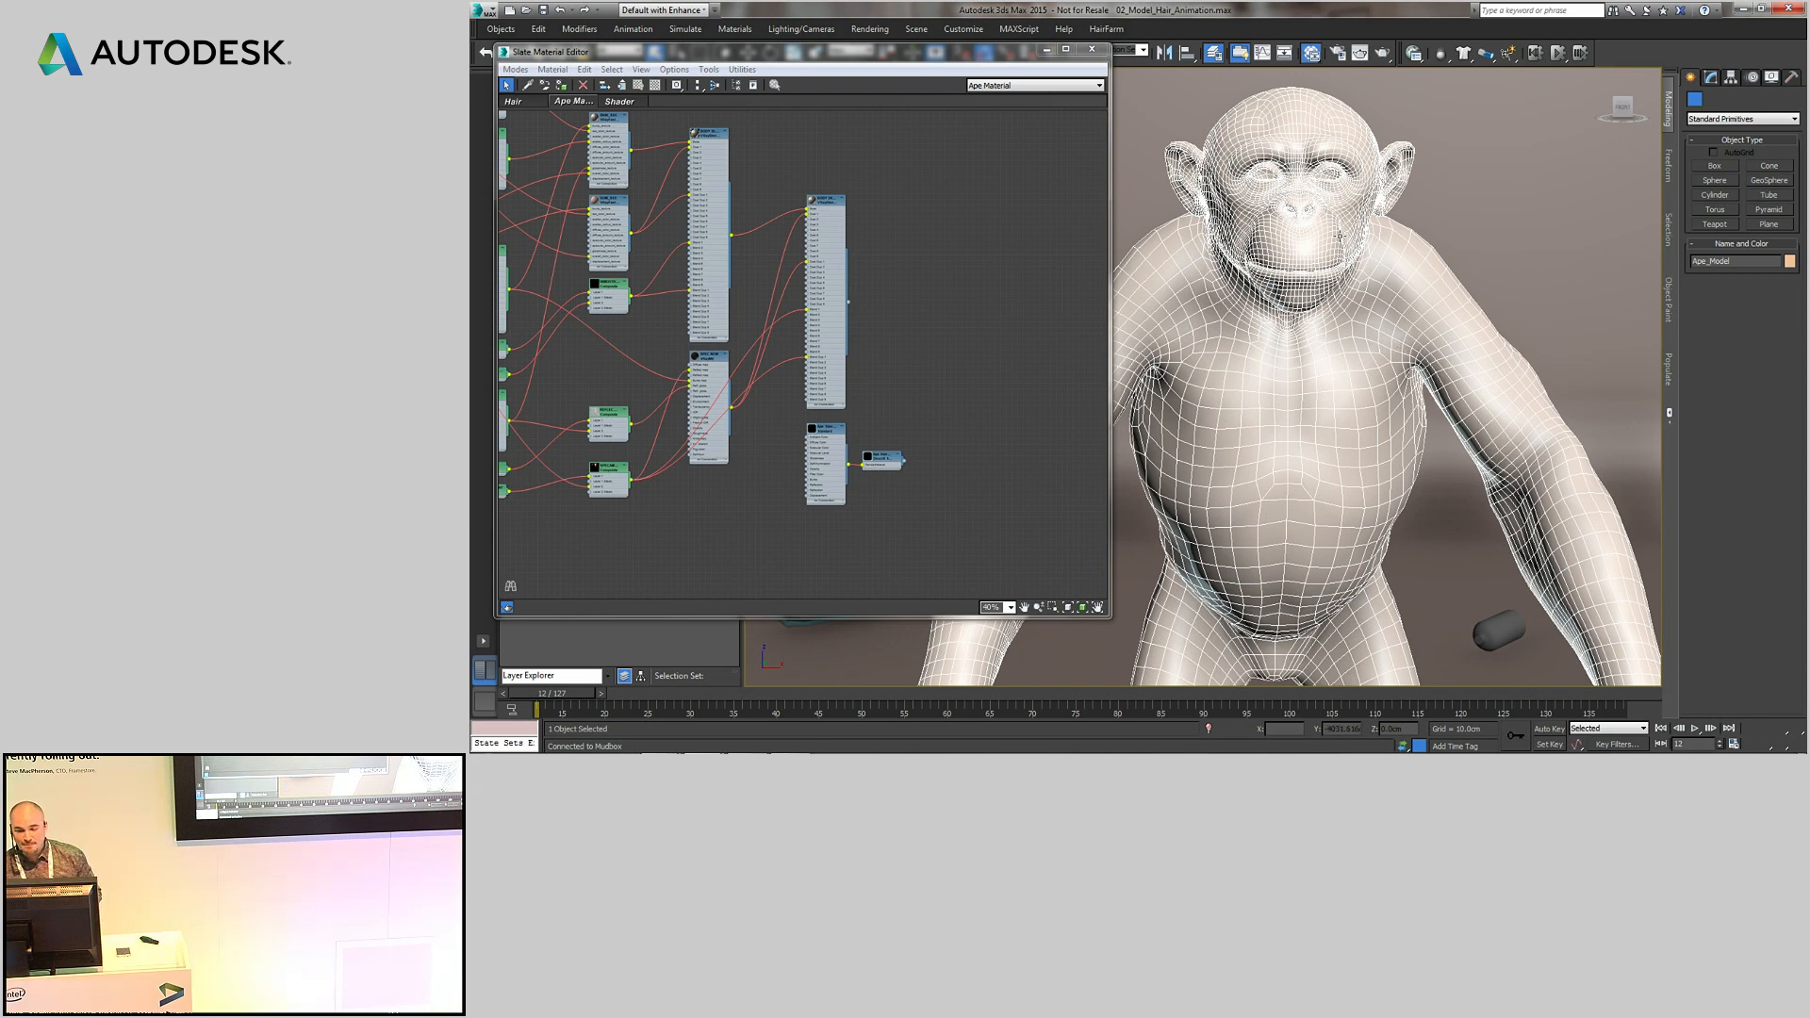
right_click(1431, 179)
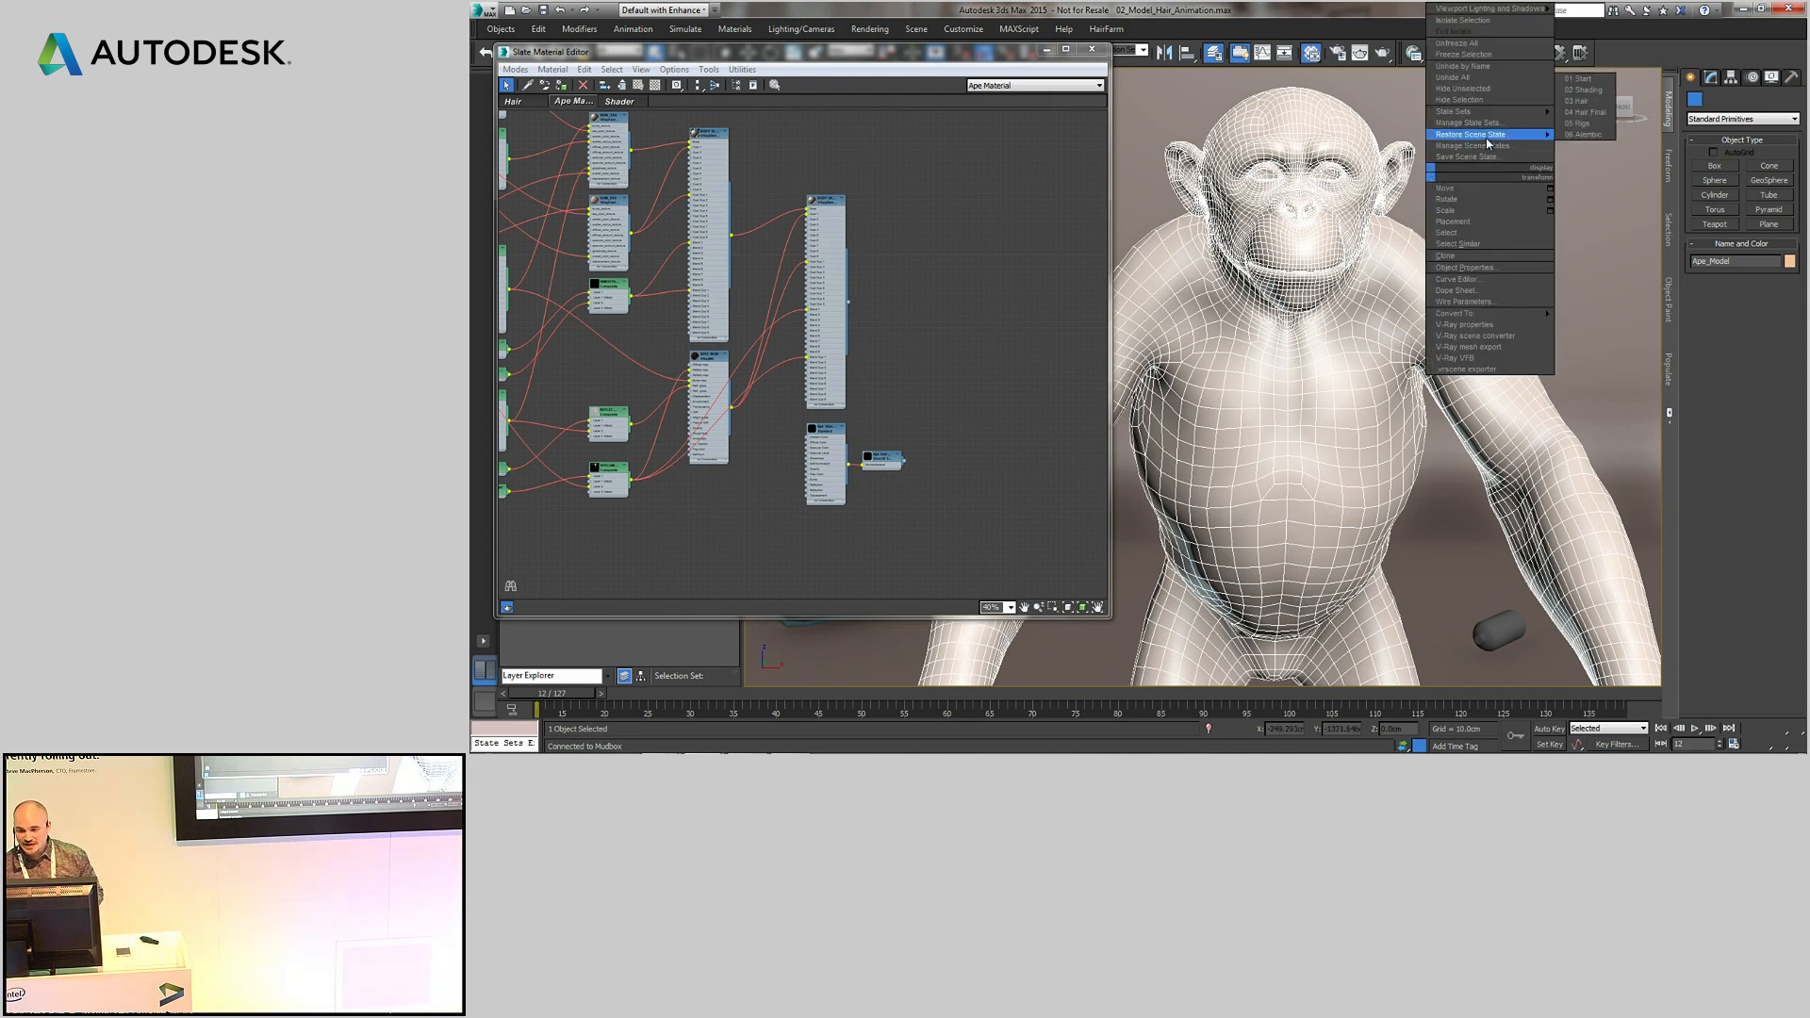
click(1581, 101)
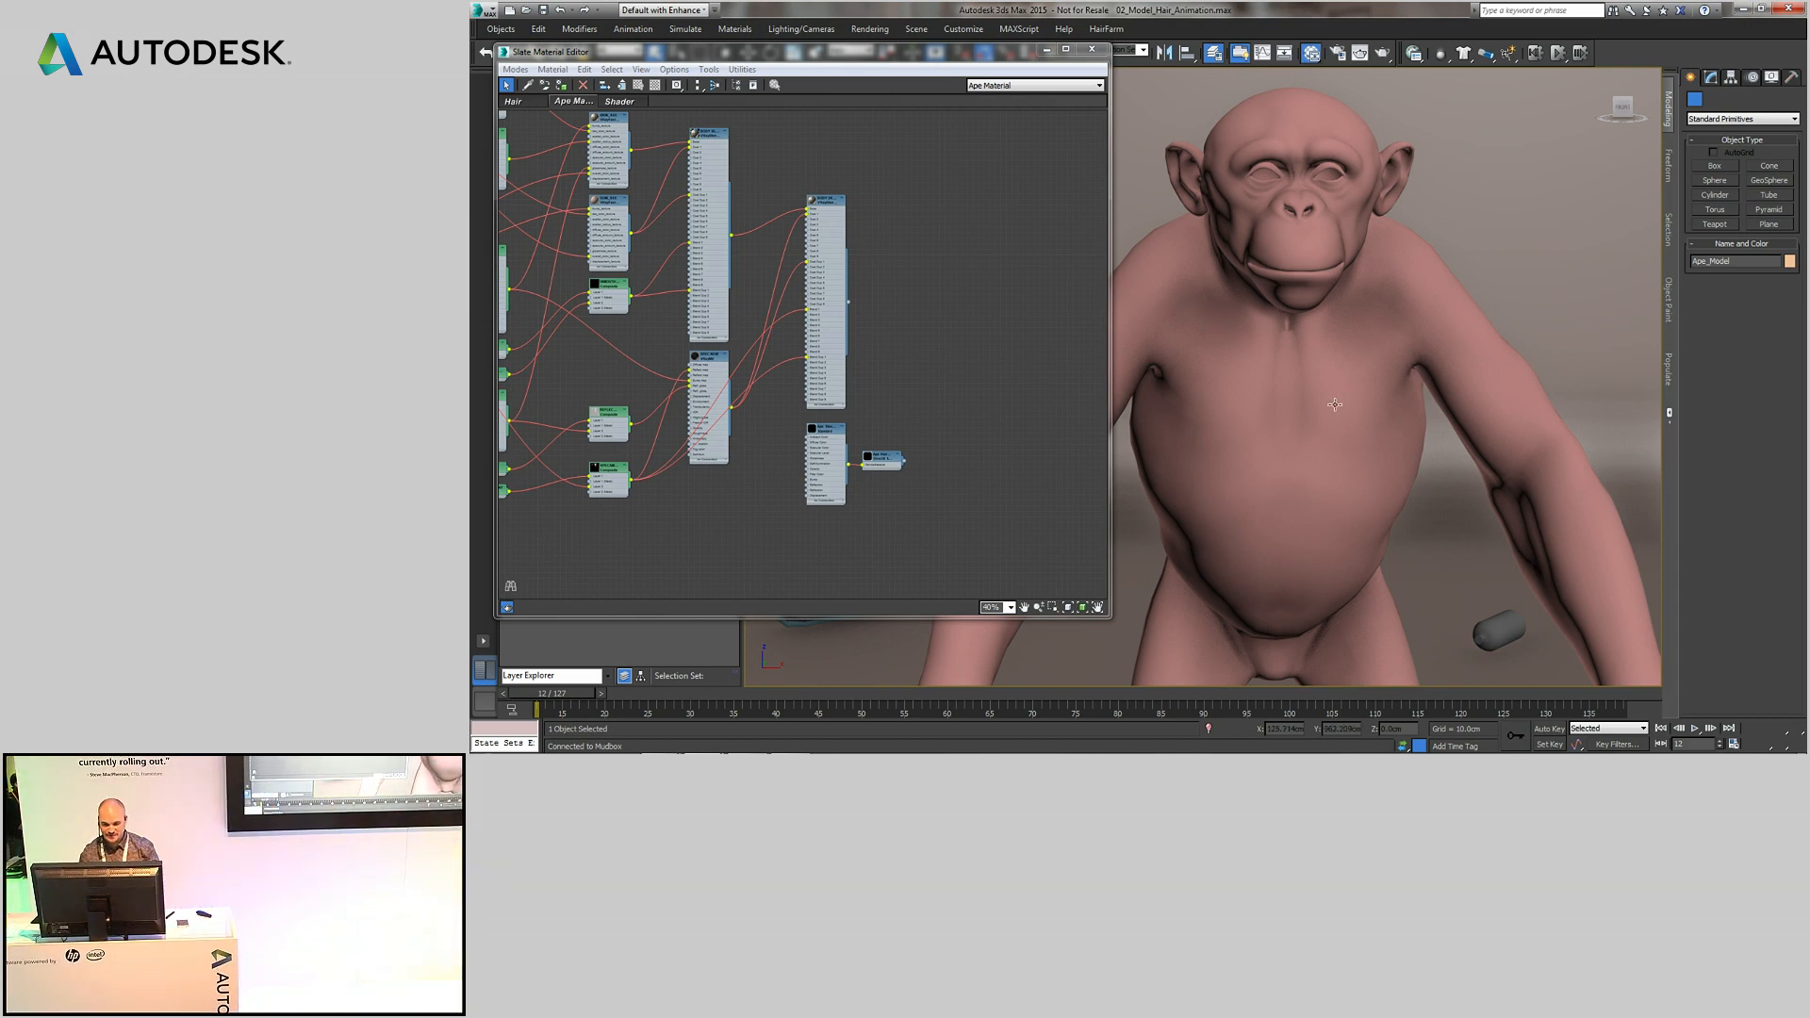
- Shrink the material editor window and pick the white teapot's DirectX material into an empty area of the Ape Material view
middle_drag(1334, 404, 1491, 379)
drag(1113, 621, 1094, 509)
middle_drag(878, 675, 1093, 642)
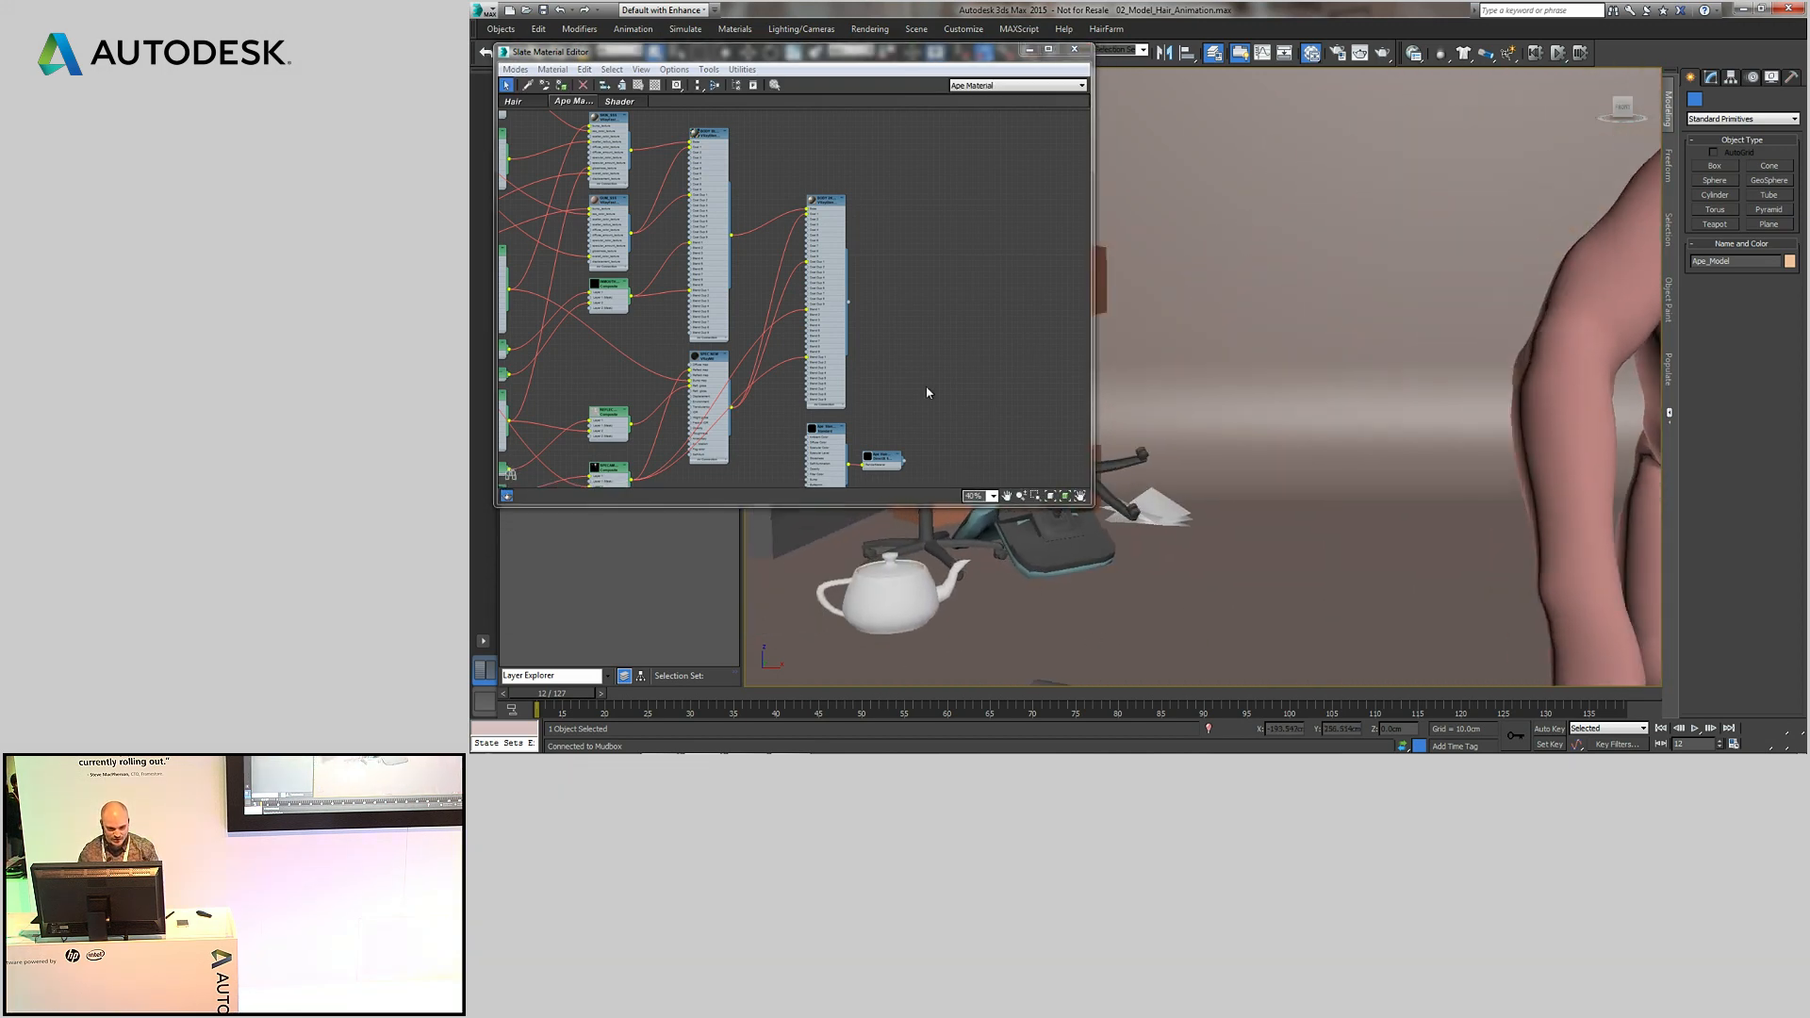
middle_drag(987, 447, 974, 150)
scroll(882, 278, up, 3)
middle_drag(782, 222, 791, 279)
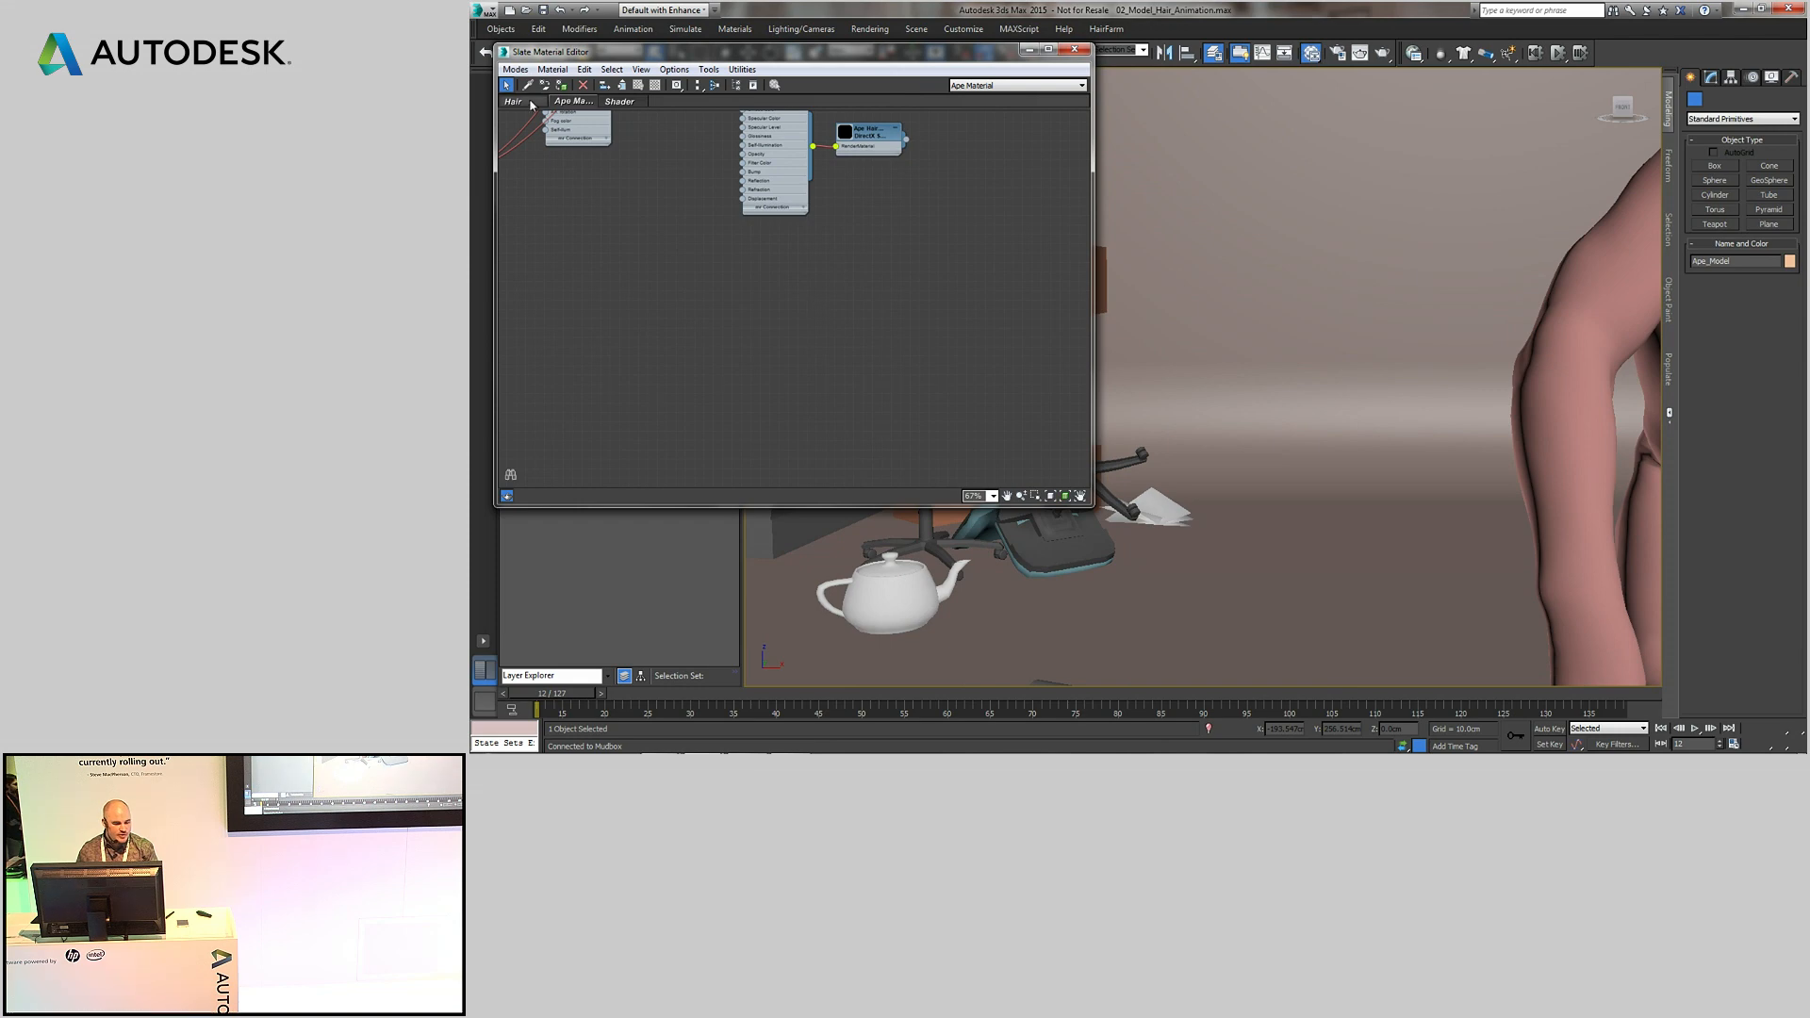
click(868, 604)
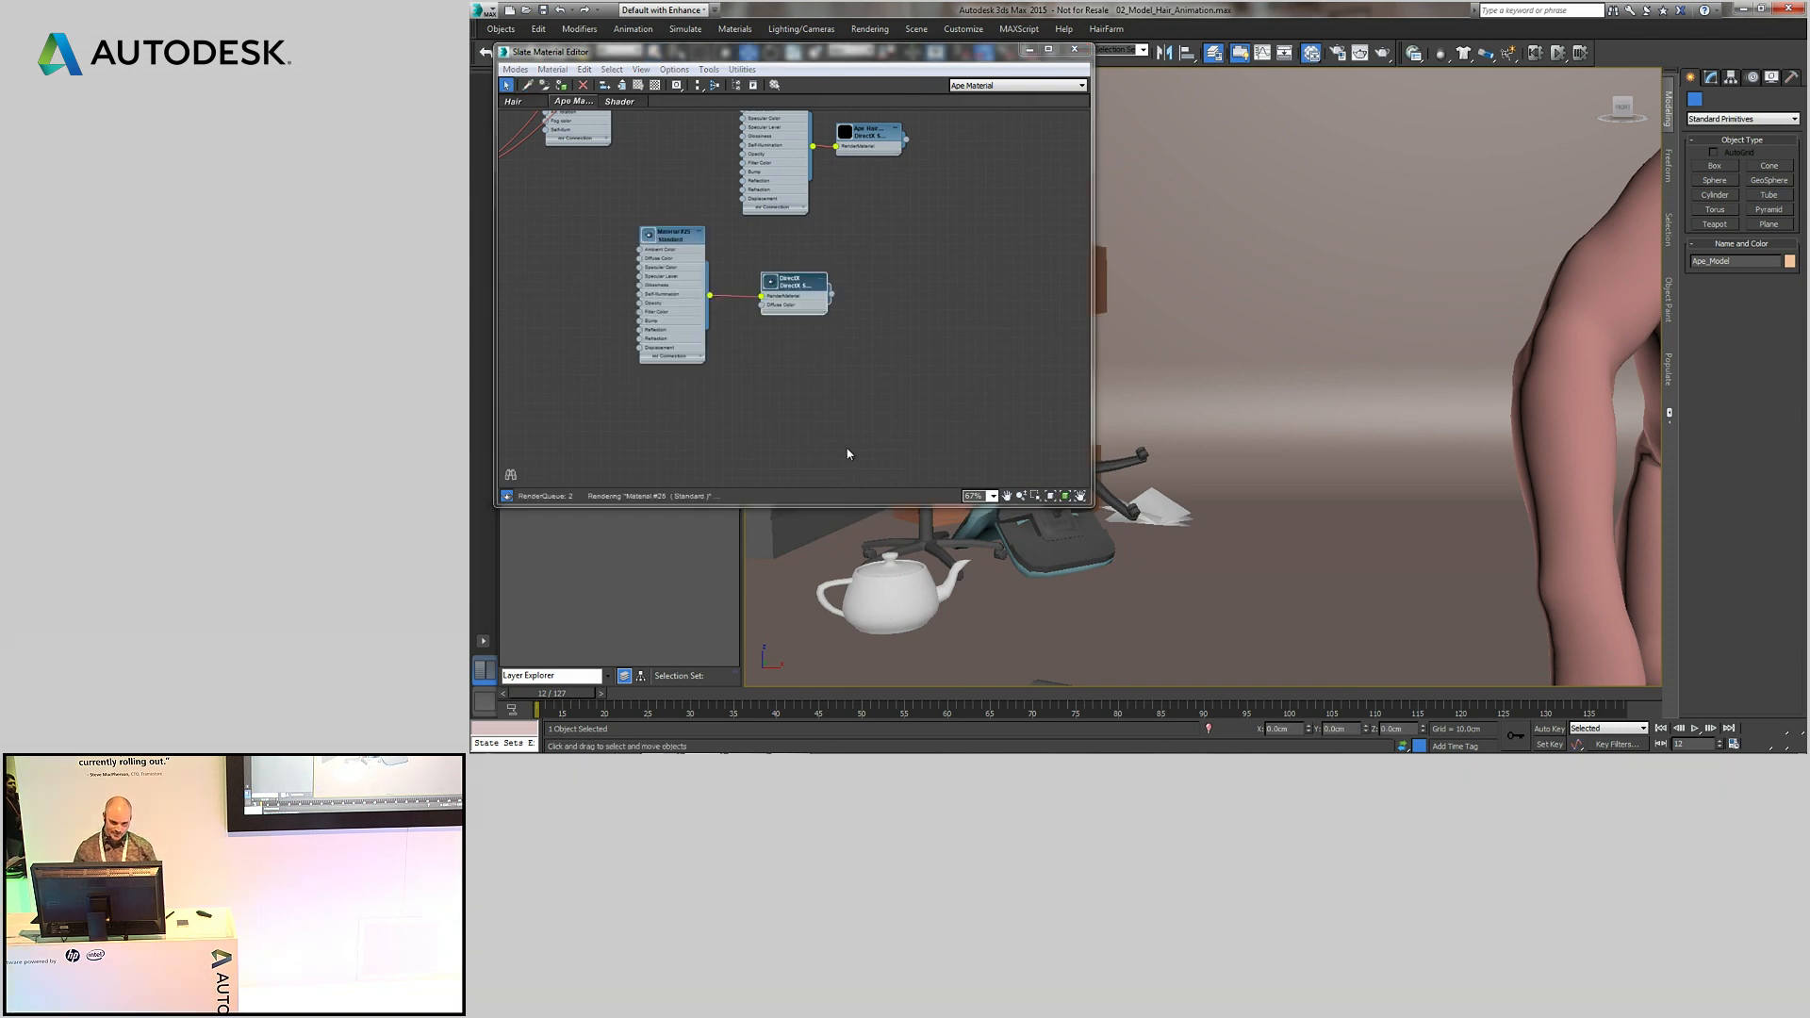
- Open the DirectX shader node's parameters and assign its material to the ape model
double_click(794, 279)
scroll(712, 300, up, 4)
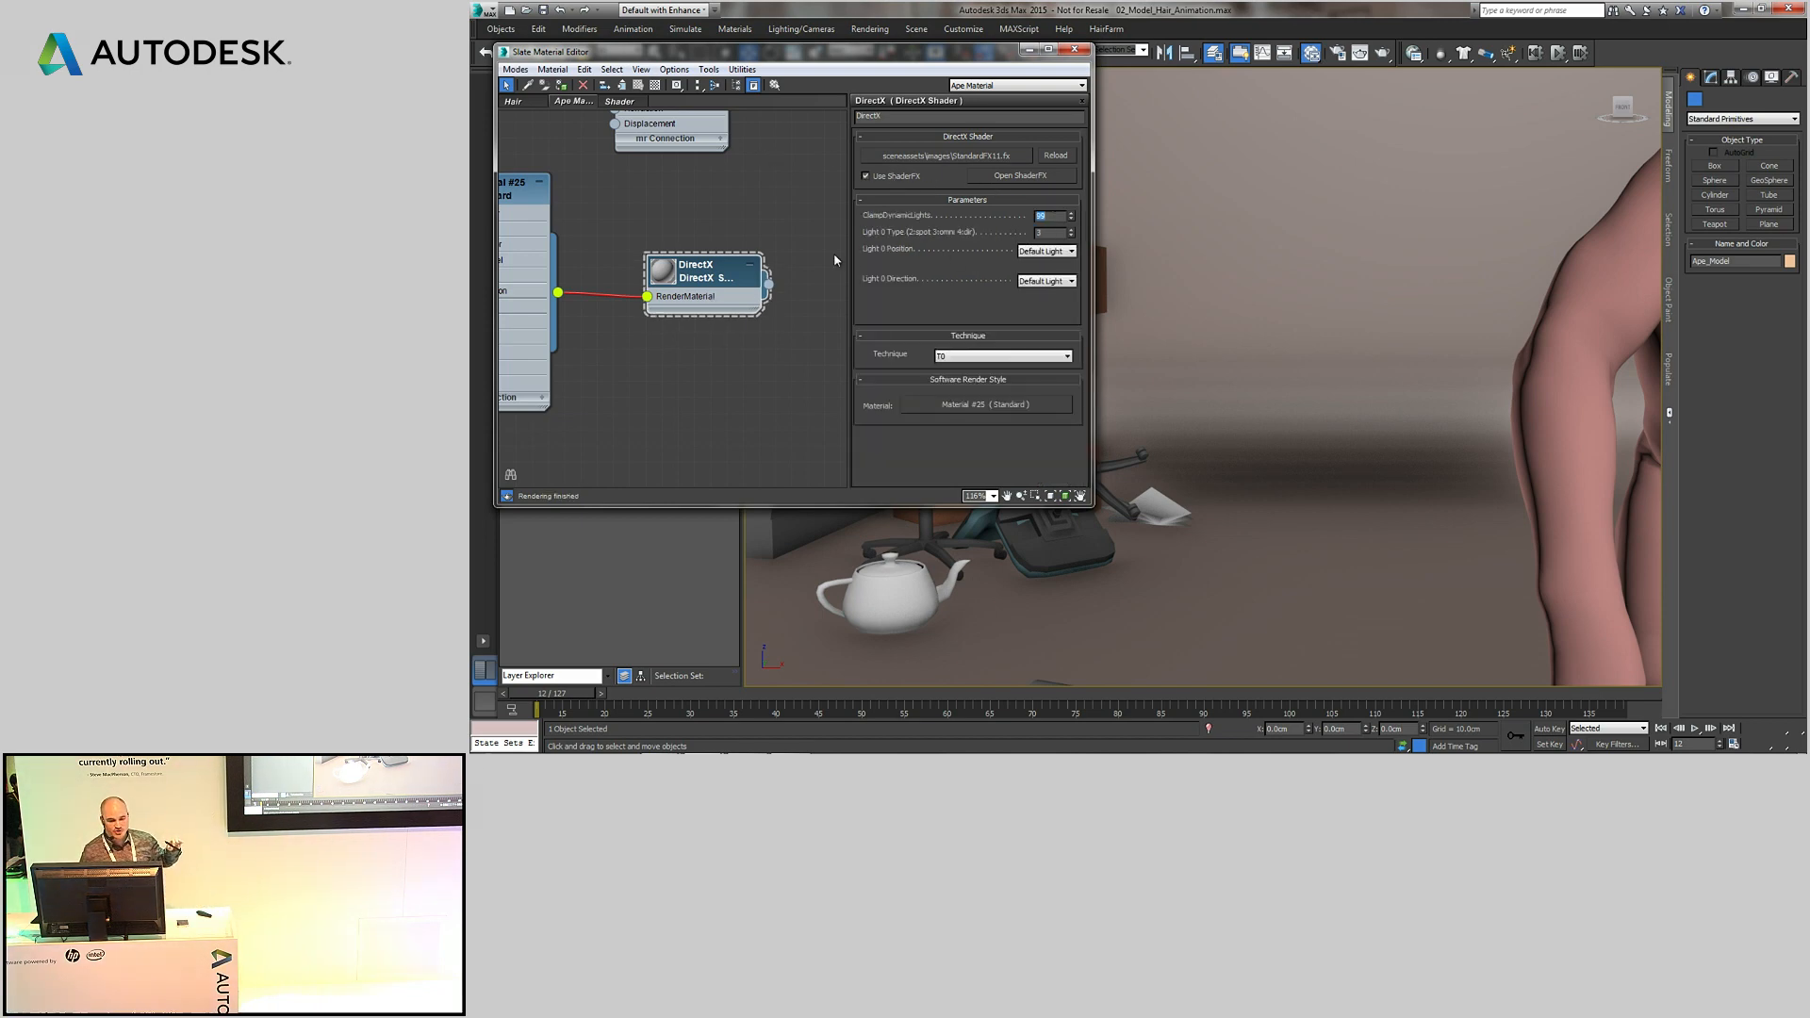
drag(1627, 303, 1625, 304)
middle_drag(1626, 307, 1424, 314)
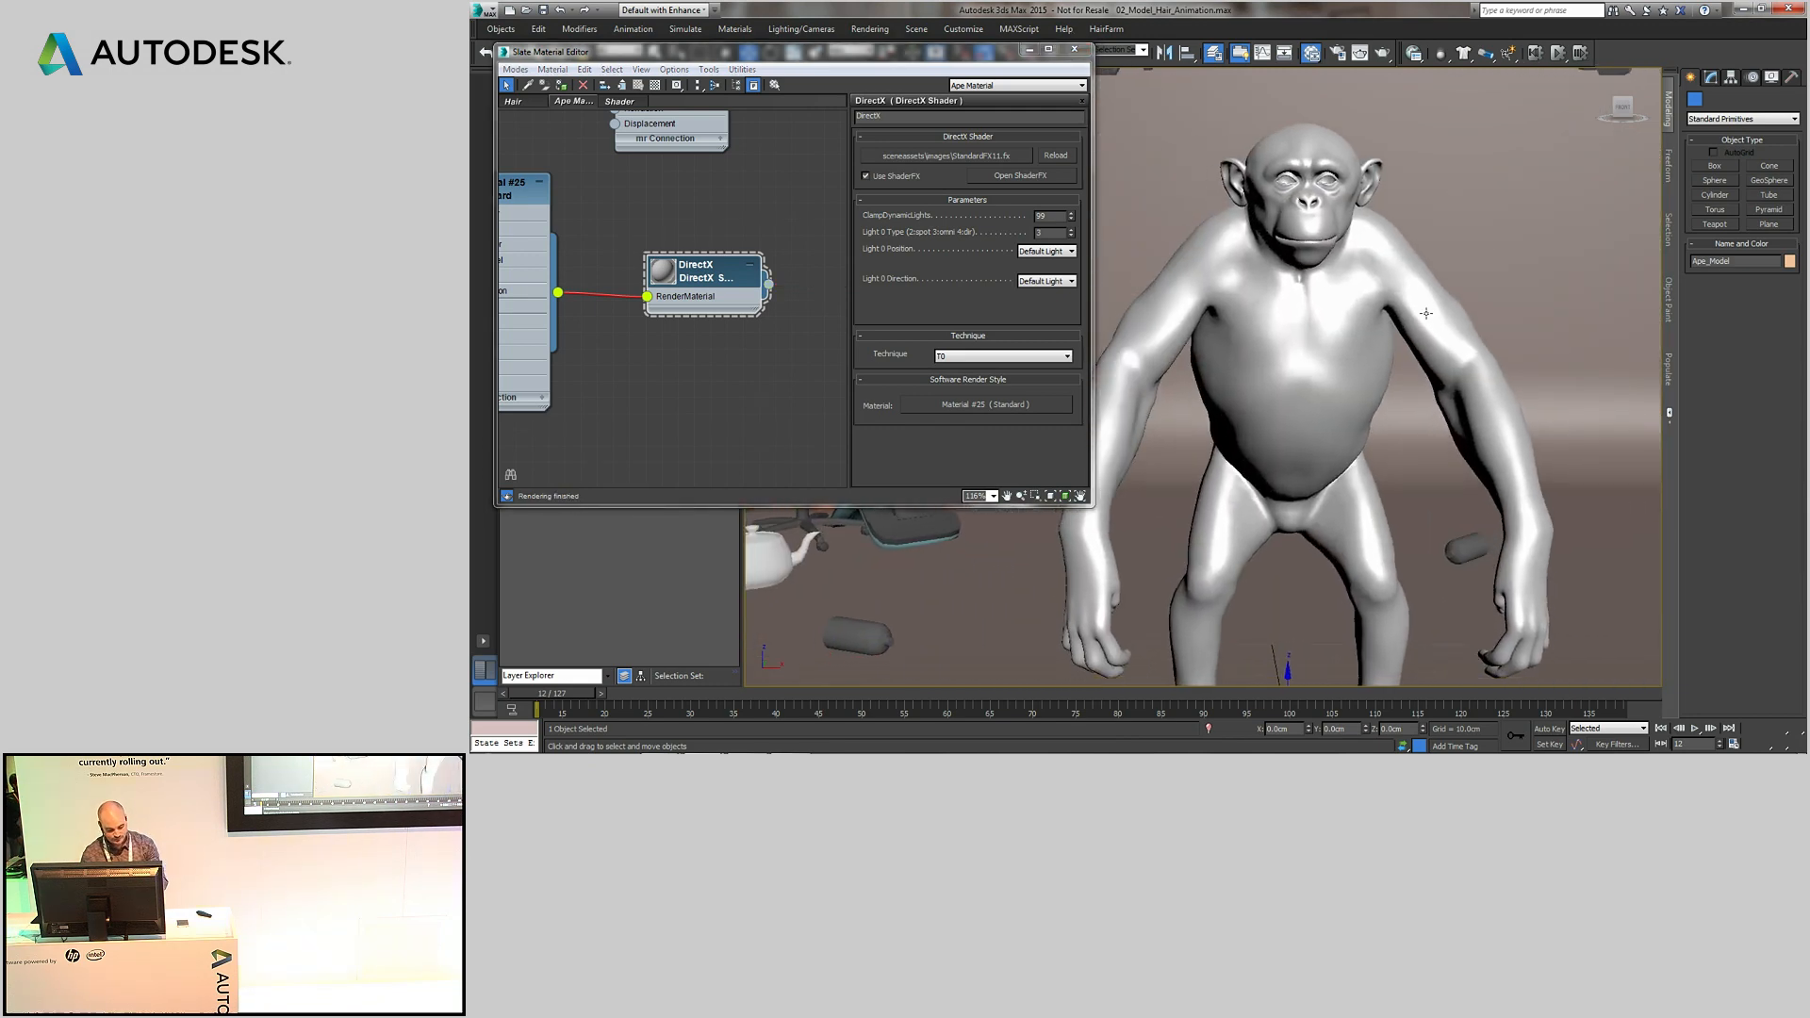
- Turn on Expert Mode to enlarge the viewport around the ape
key(ctrl+x)
scroll(1508, 297, up, 4)
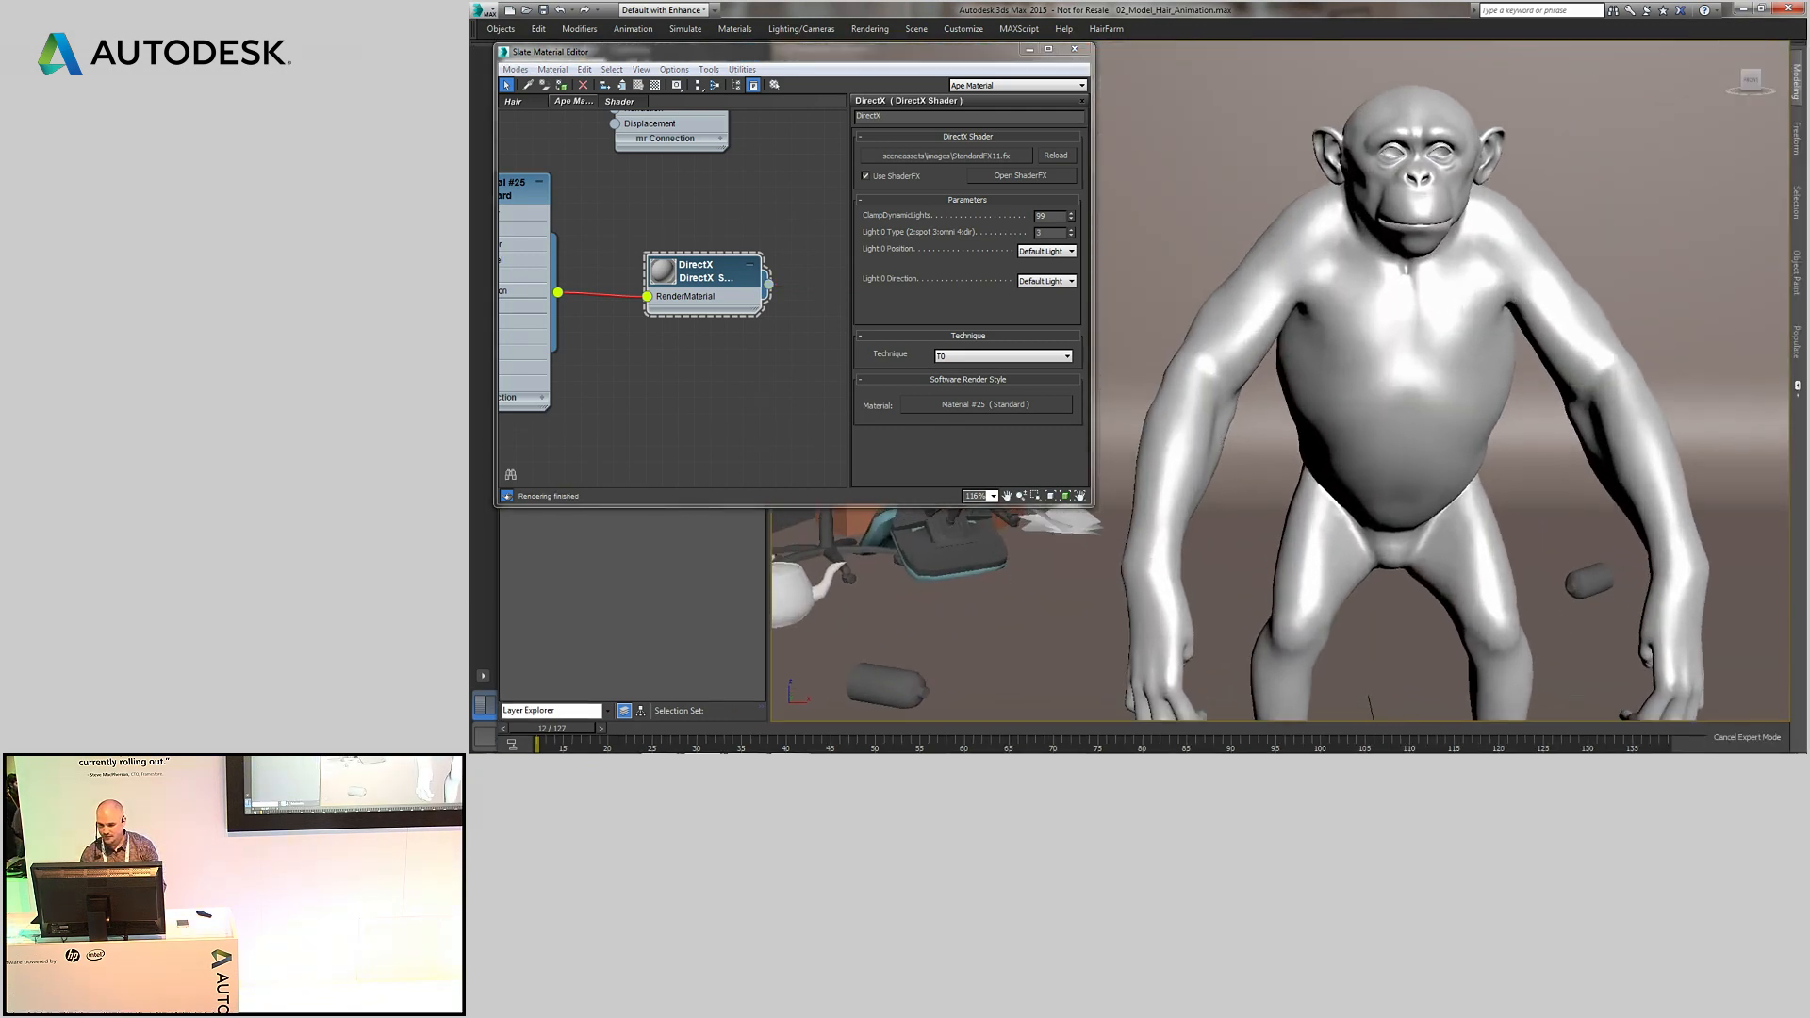
alt+middle_drag(1532, 291, 1361, 268)
- Open the DirectX material's graph in the ShaderFX editor and enlarge the editor window
click(1026, 181)
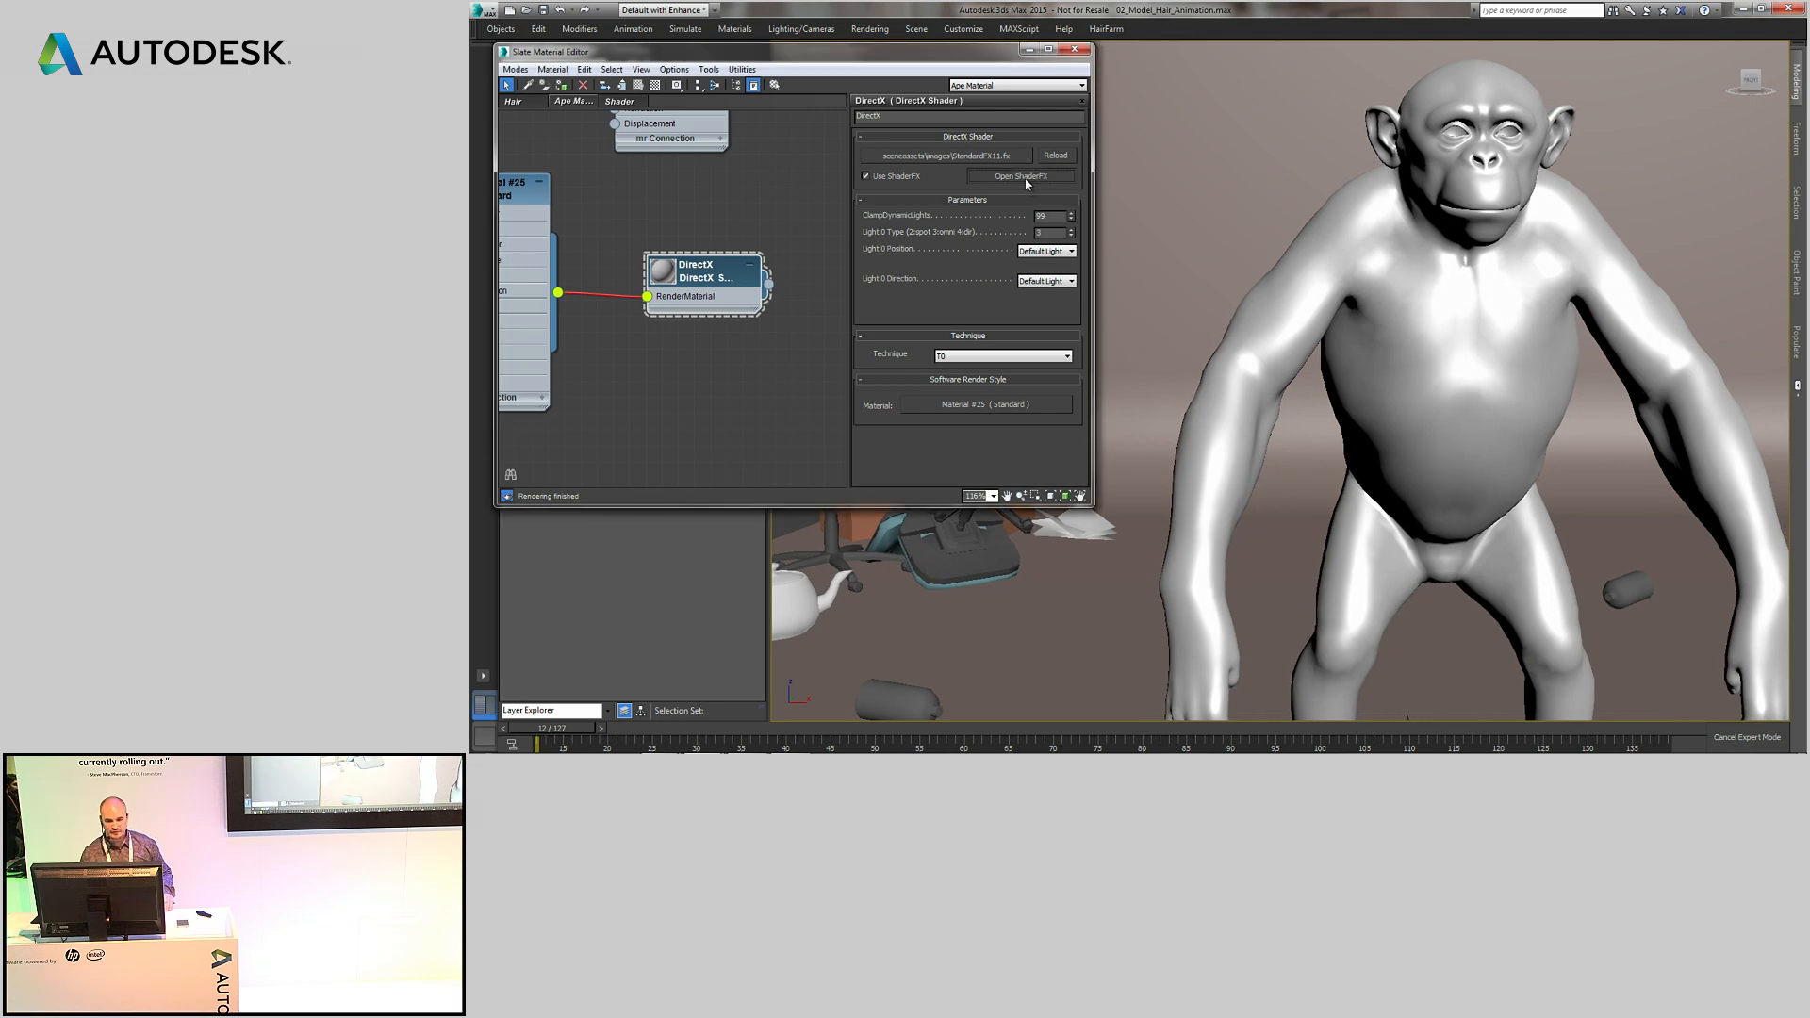
drag(1100, 440, 1293, 709)
middle_drag(865, 496, 738, 486)
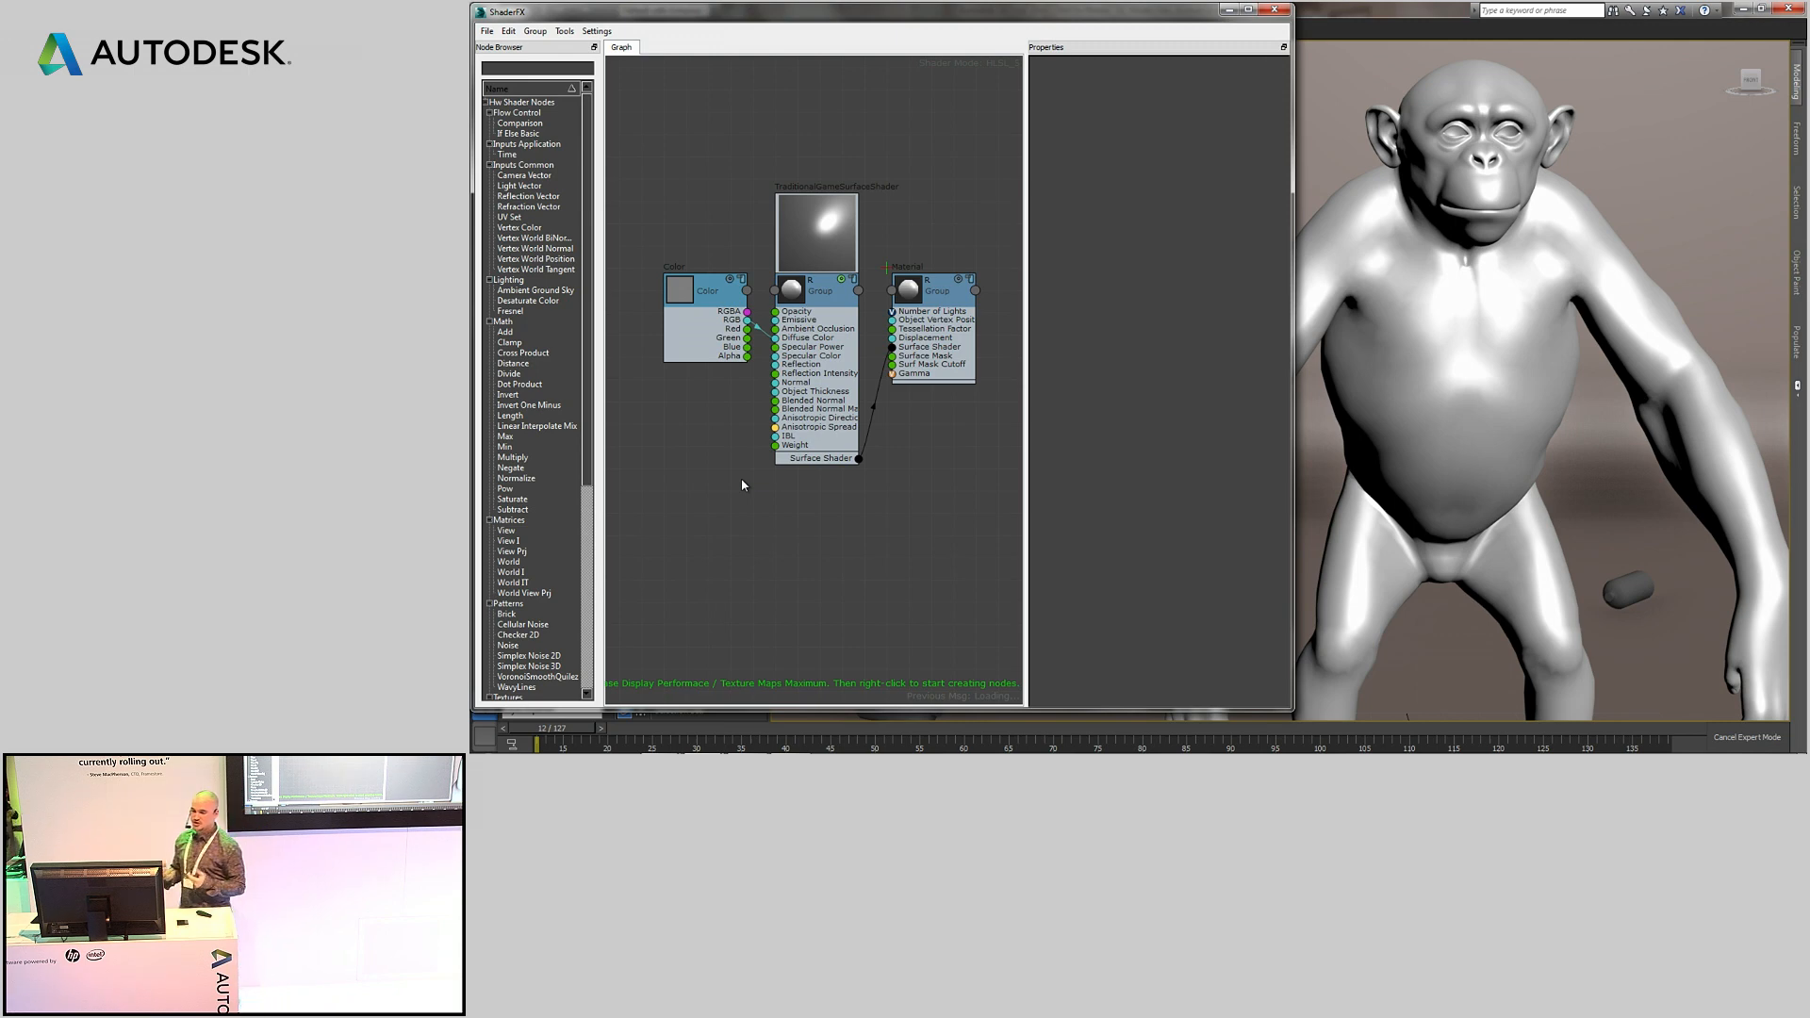
middle_drag(696, 149, 730, 147)
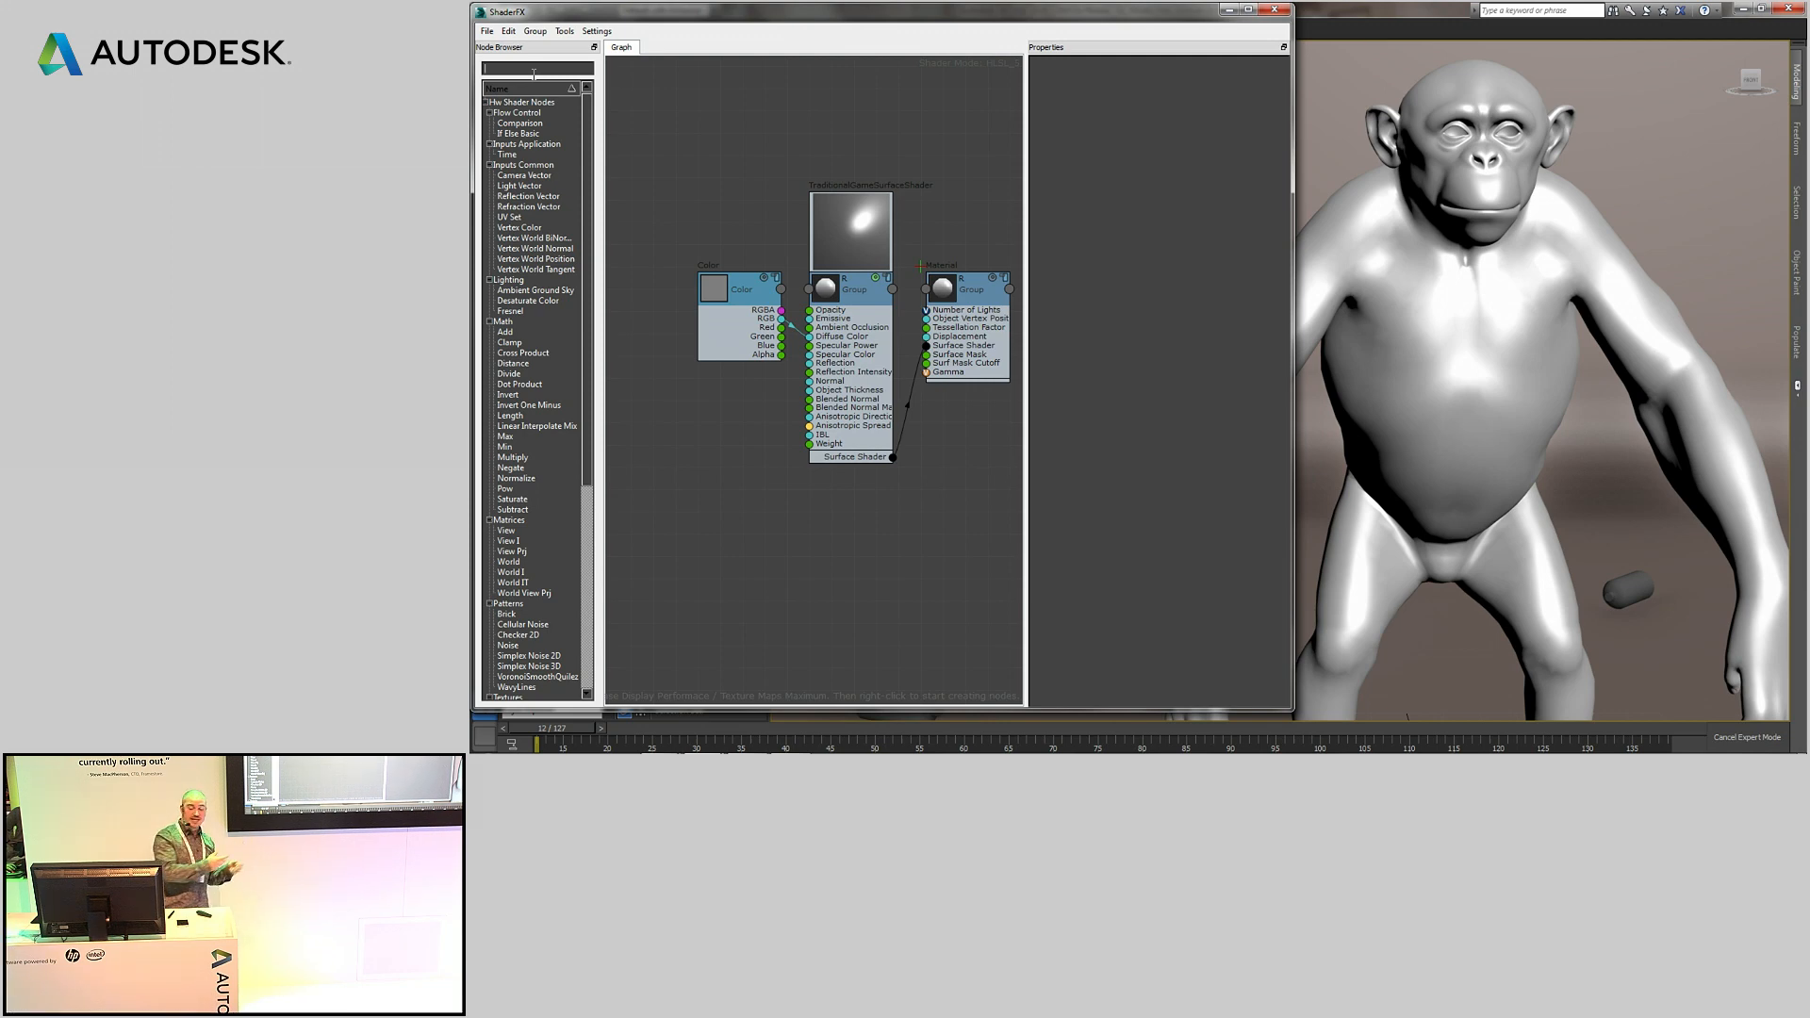
- Filter the shader nodes for "text" and add a Normal Map node and a Texture Map node to the graph
text(tex)
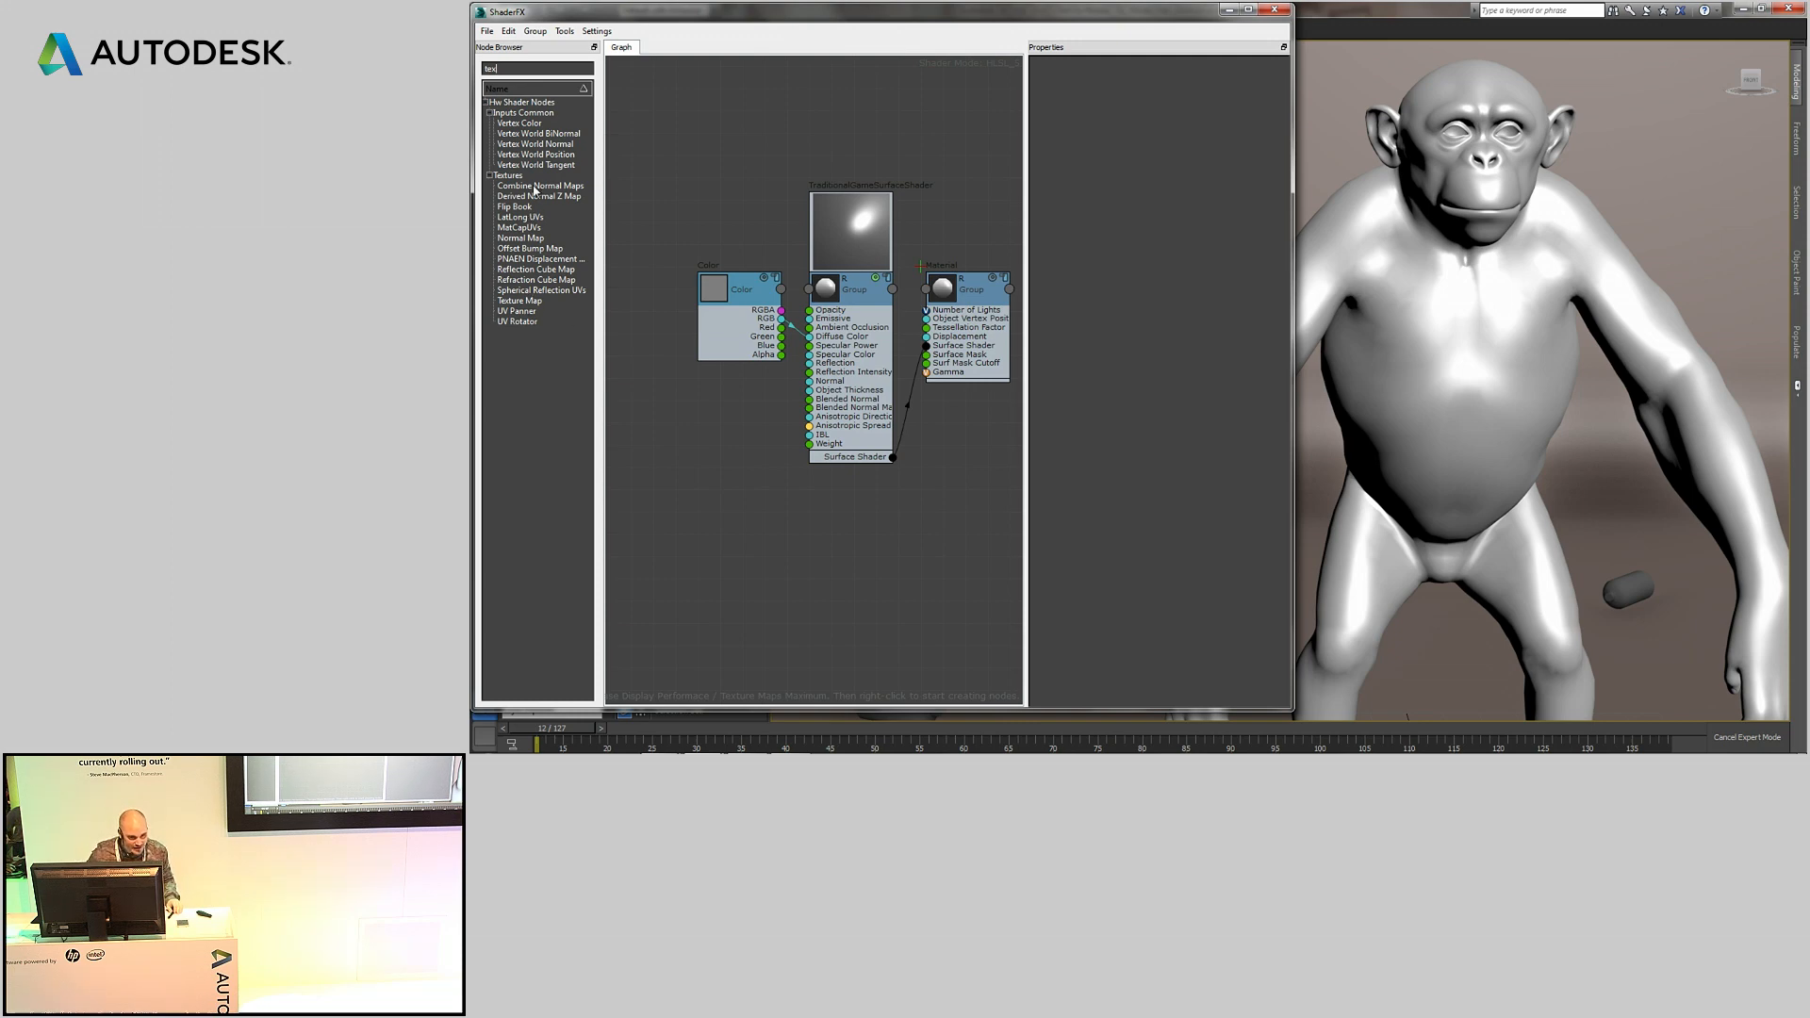
text(t)
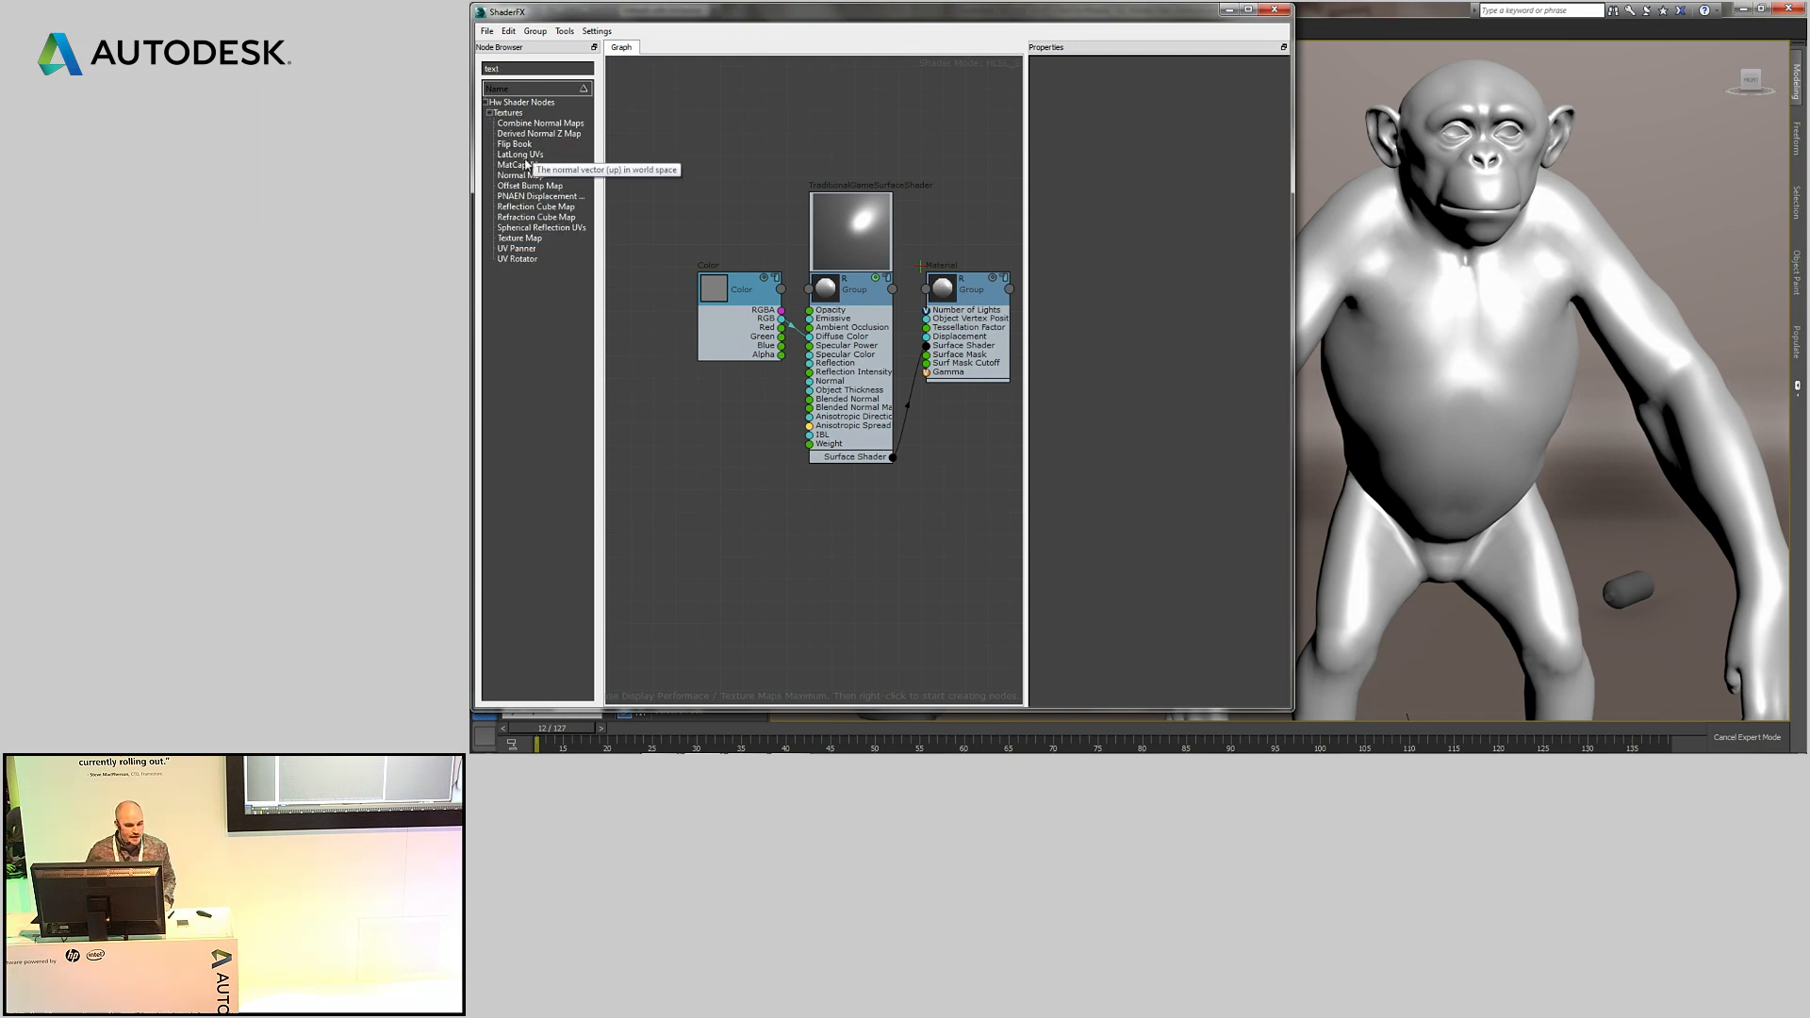
drag(520, 176, 699, 448)
drag(519, 237, 801, 184)
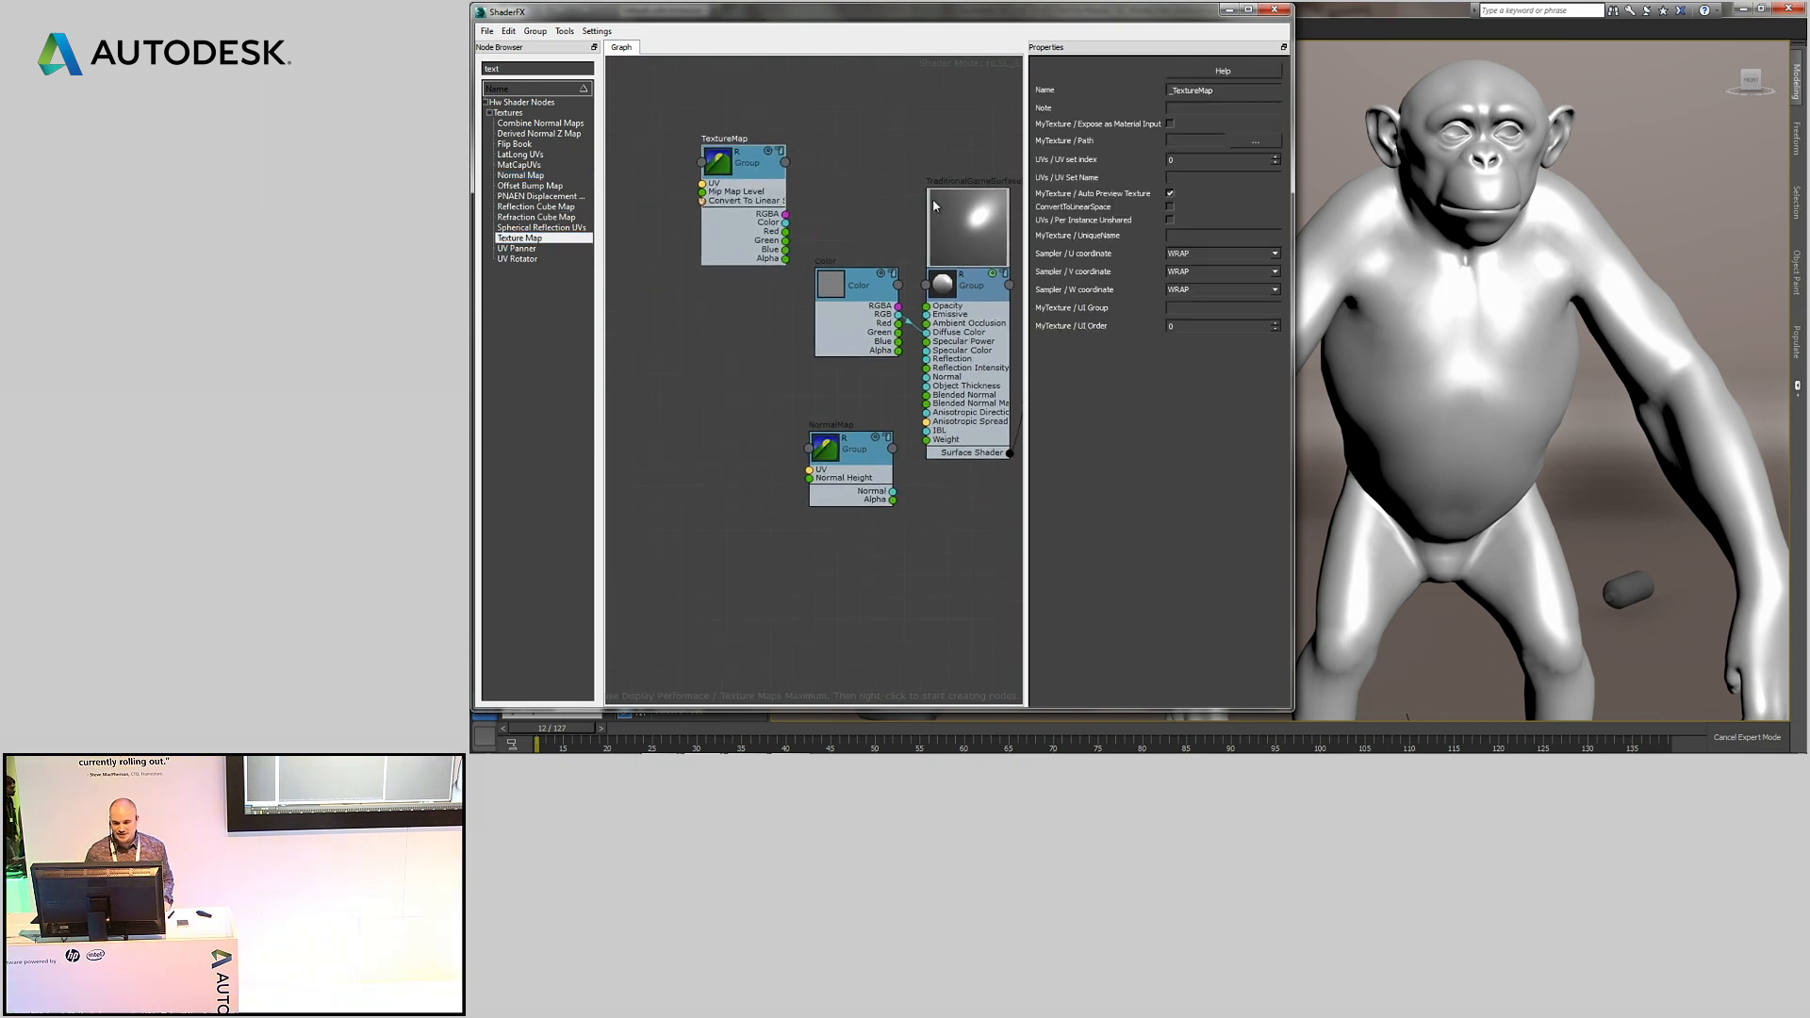
- Set the texture node's UV set index to 1 and load diffuse00.dds from the project's sceneassets\images\ShaderFX\dds folder
click(1268, 145)
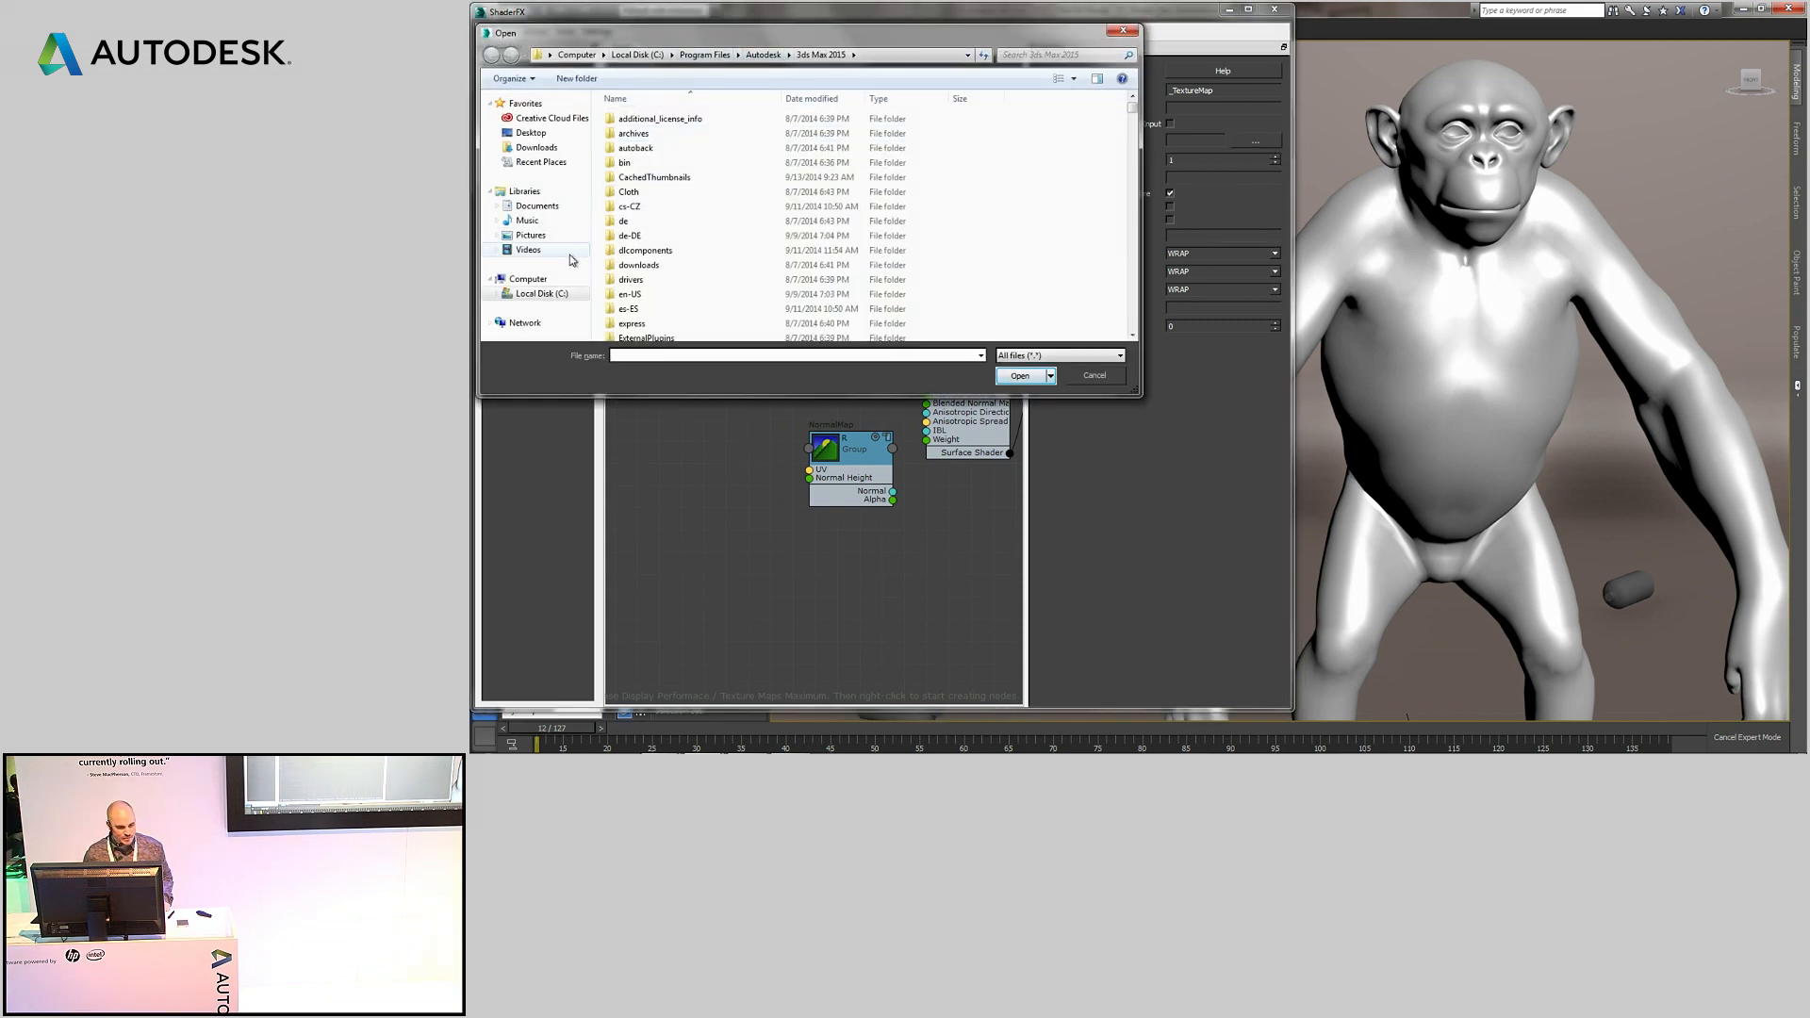
click(542, 294)
double_click(641, 149)
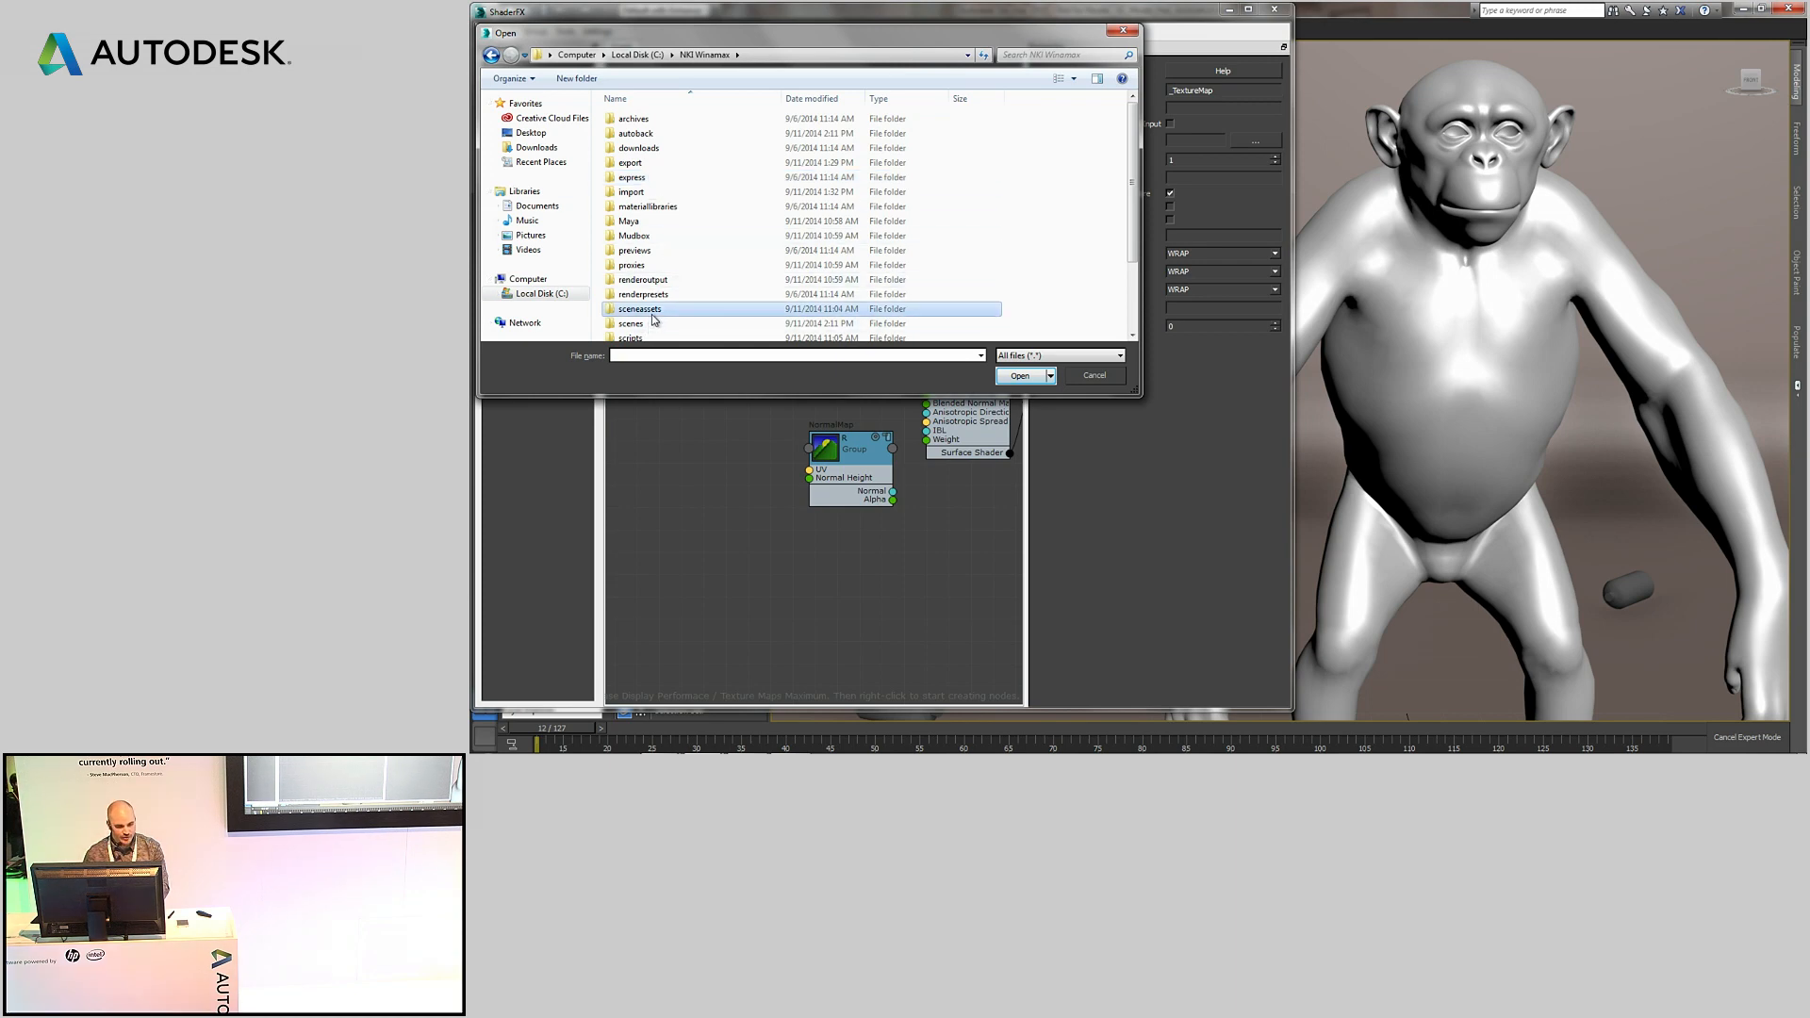
double_click(653, 311)
double_click(662, 151)
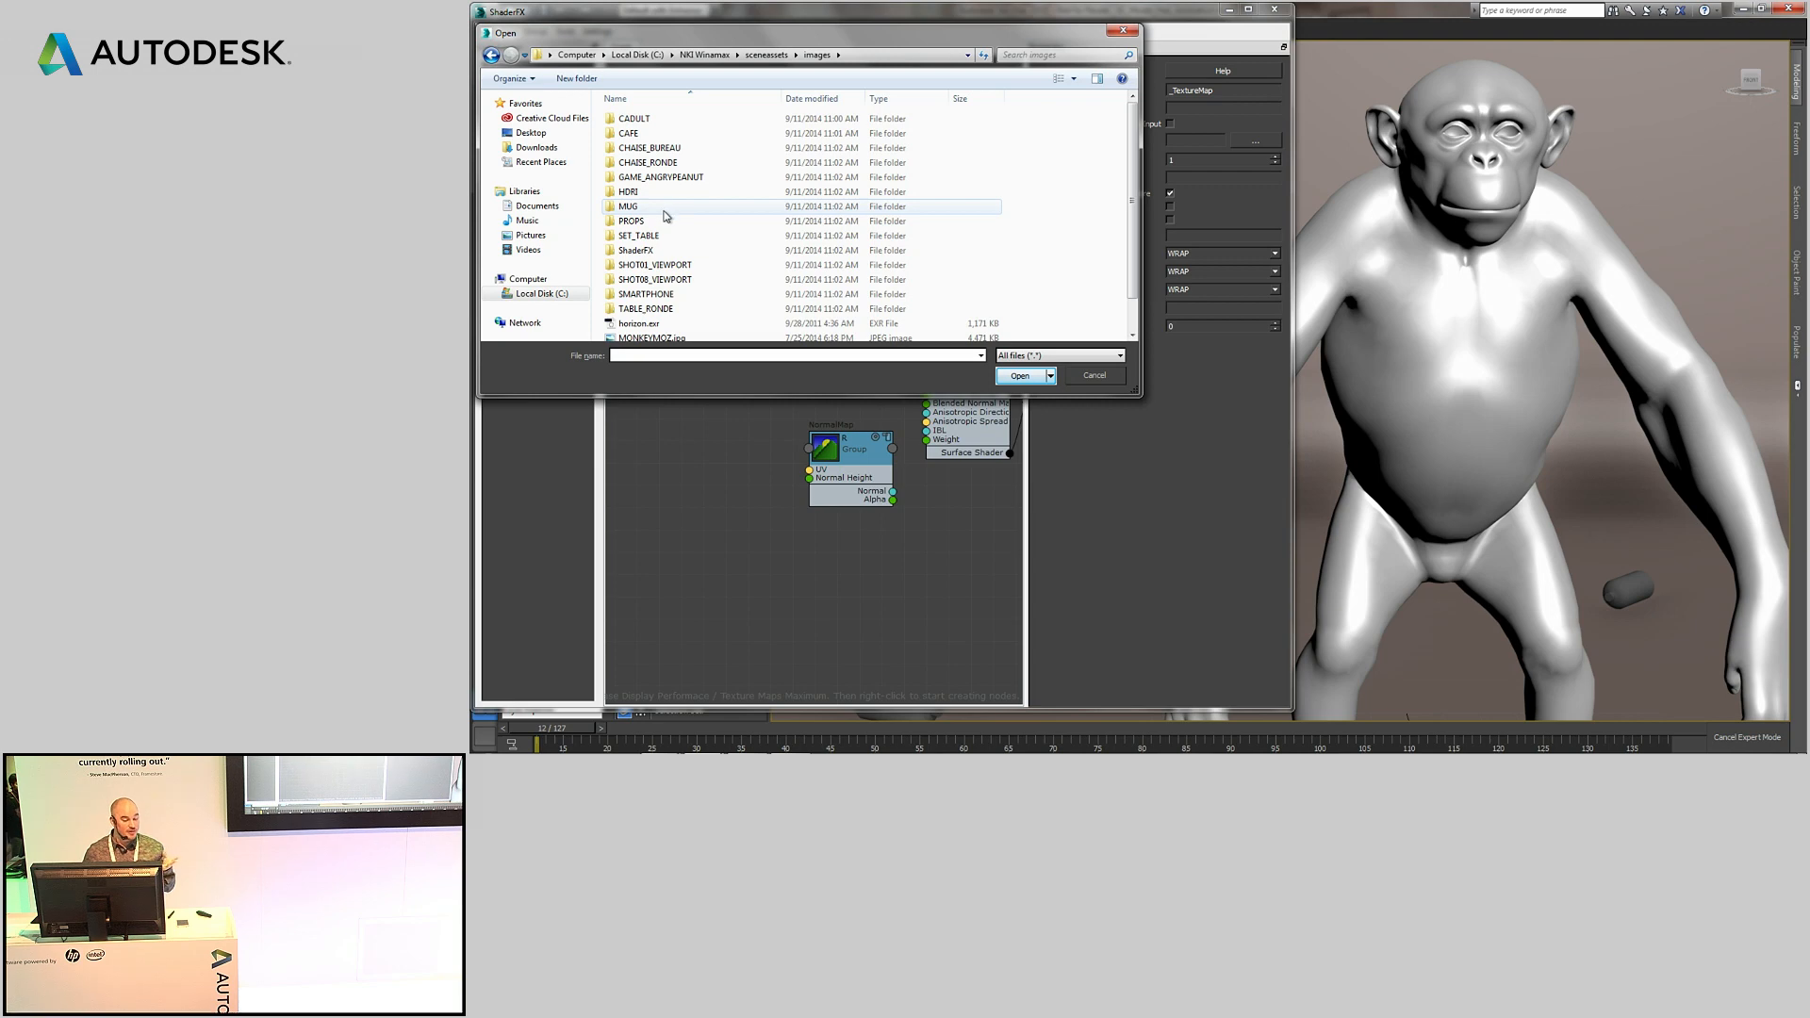
double_click(636, 250)
double_click(670, 120)
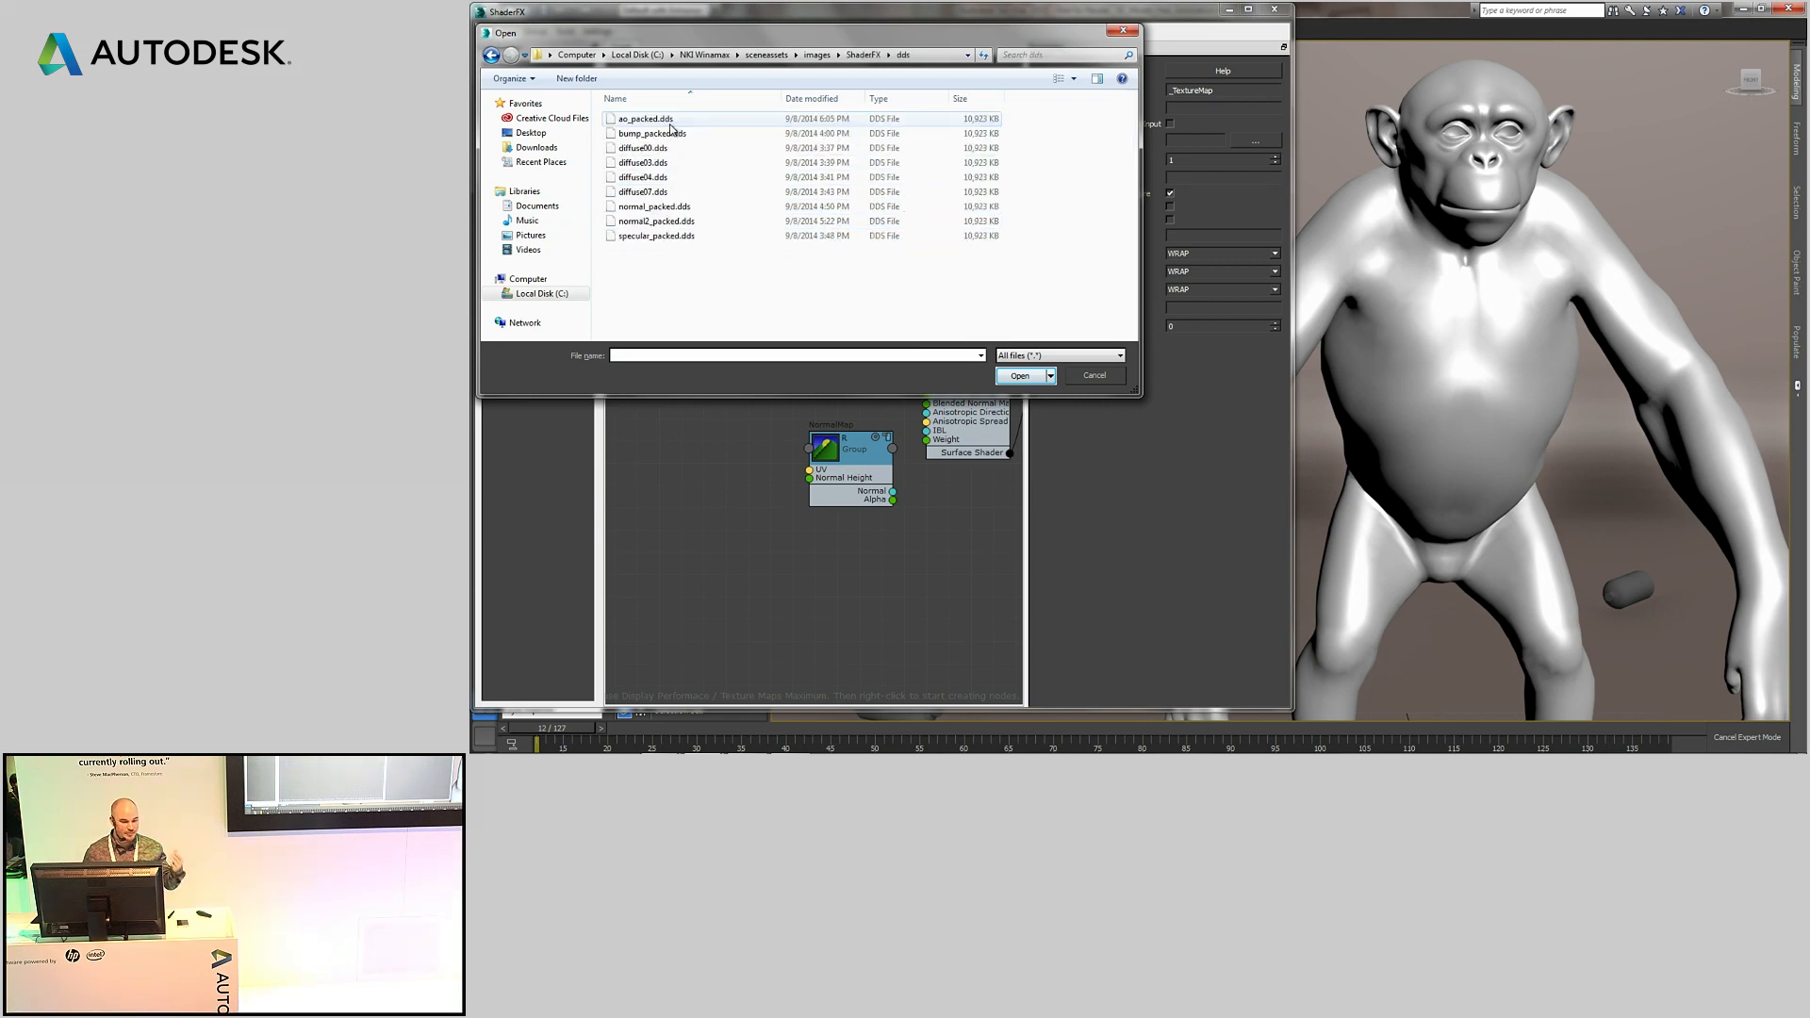
double_click(660, 141)
- Duplicate the diffuse texture node below the original and load diffuse07.dds into the copy
drag(778, 166, 713, 182)
click(747, 125)
key(ctrl+v)
drag(810, 143, 728, 386)
click(1272, 142)
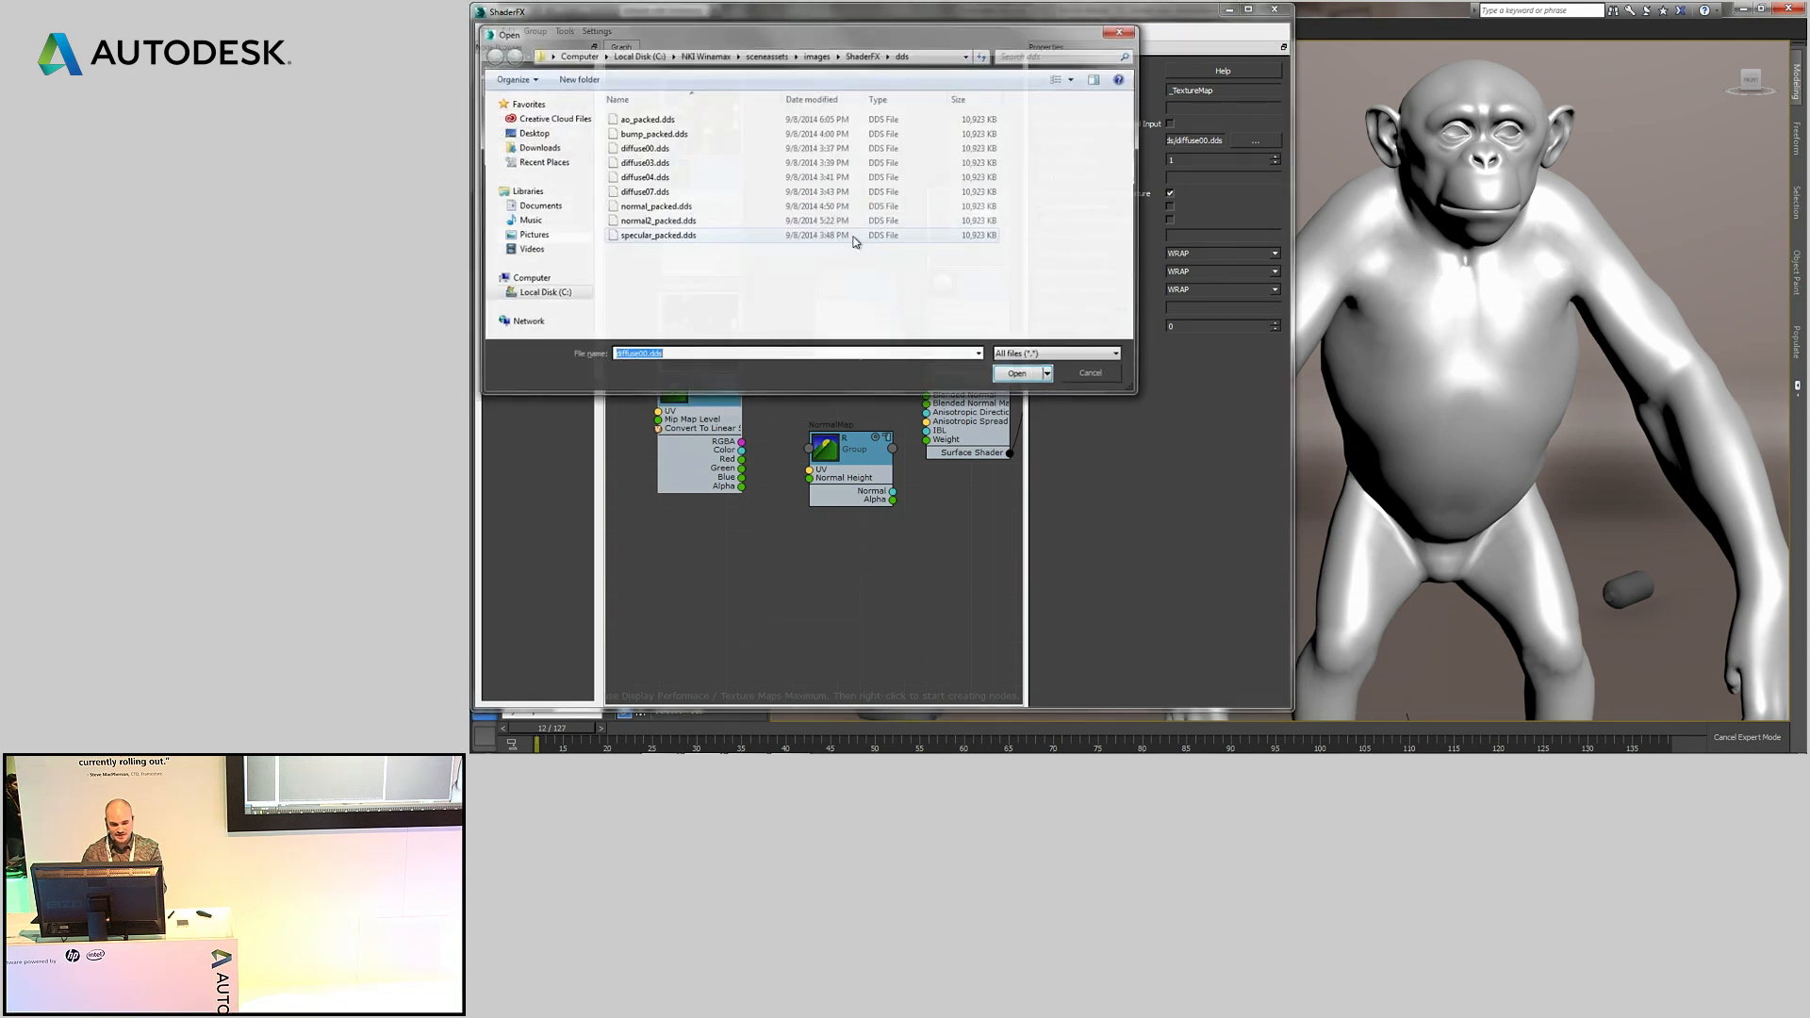
double_click(648, 198)
- Spread out the two texture nodes and add a Linear Interpolate Mix node fed by both texture colors
middle_drag(787, 281, 895, 298)
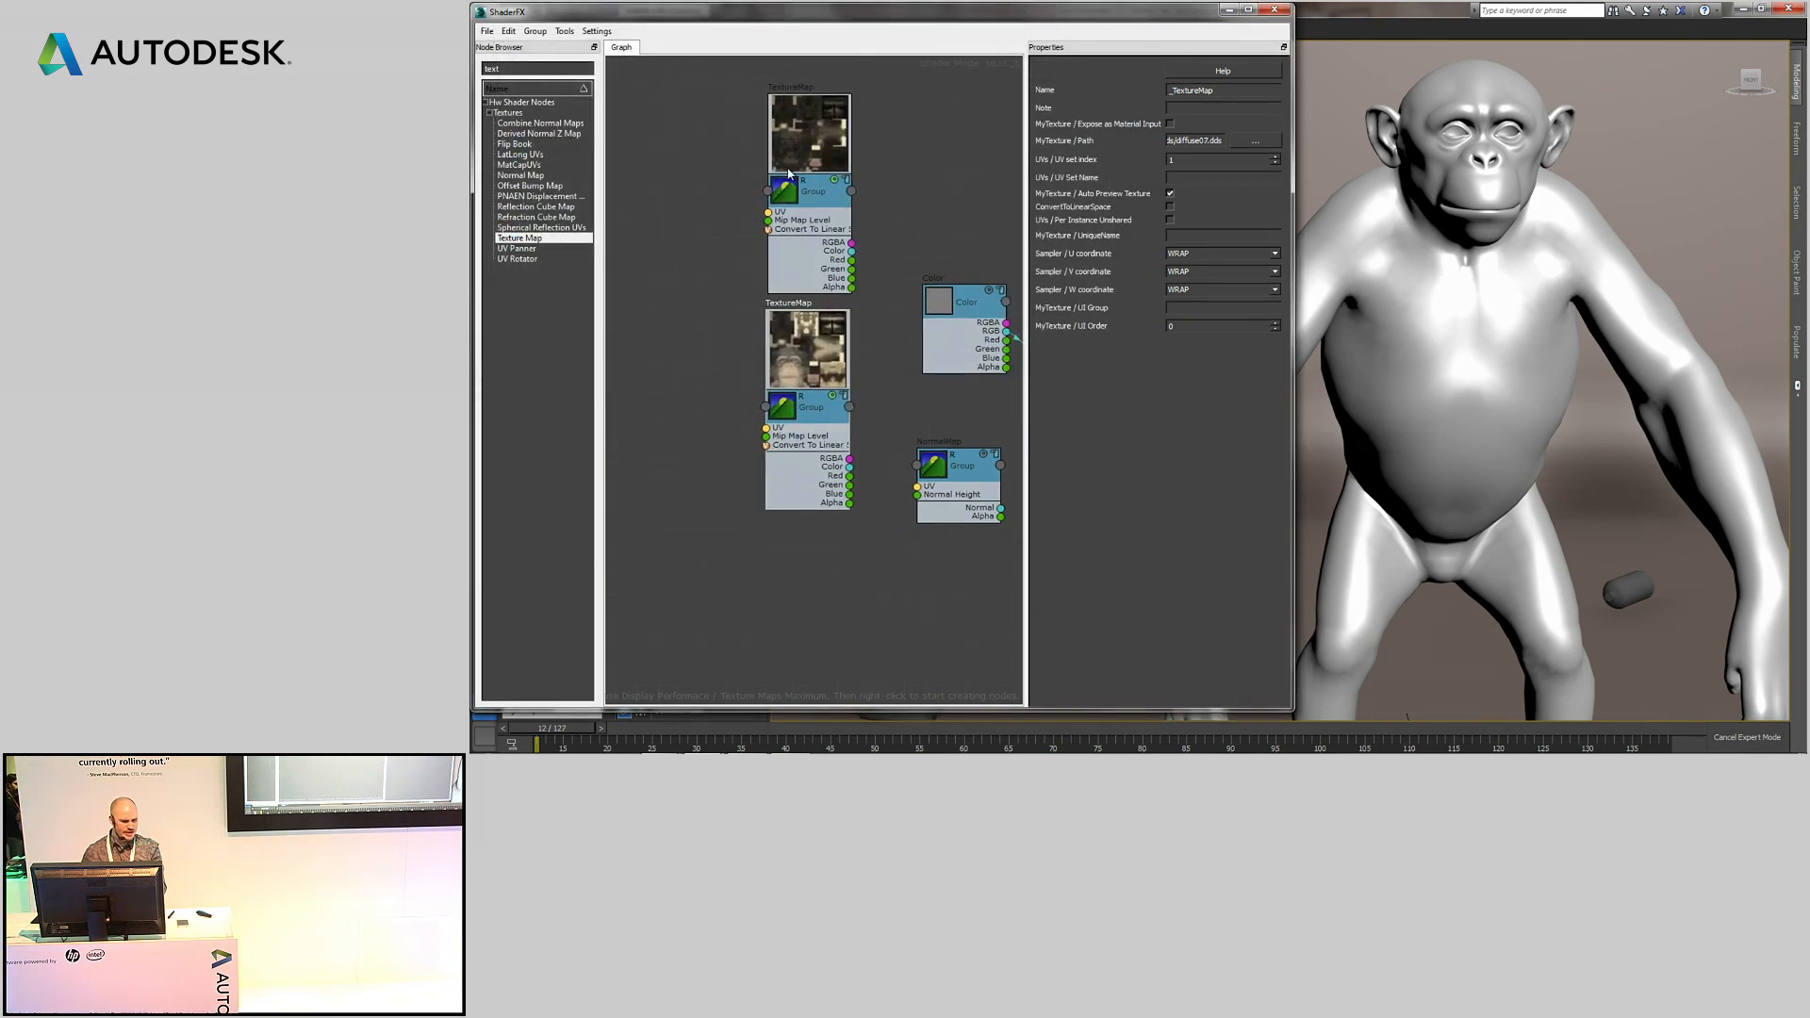
drag(800, 194, 785, 164)
drag(811, 336, 778, 330)
click(608, 140)
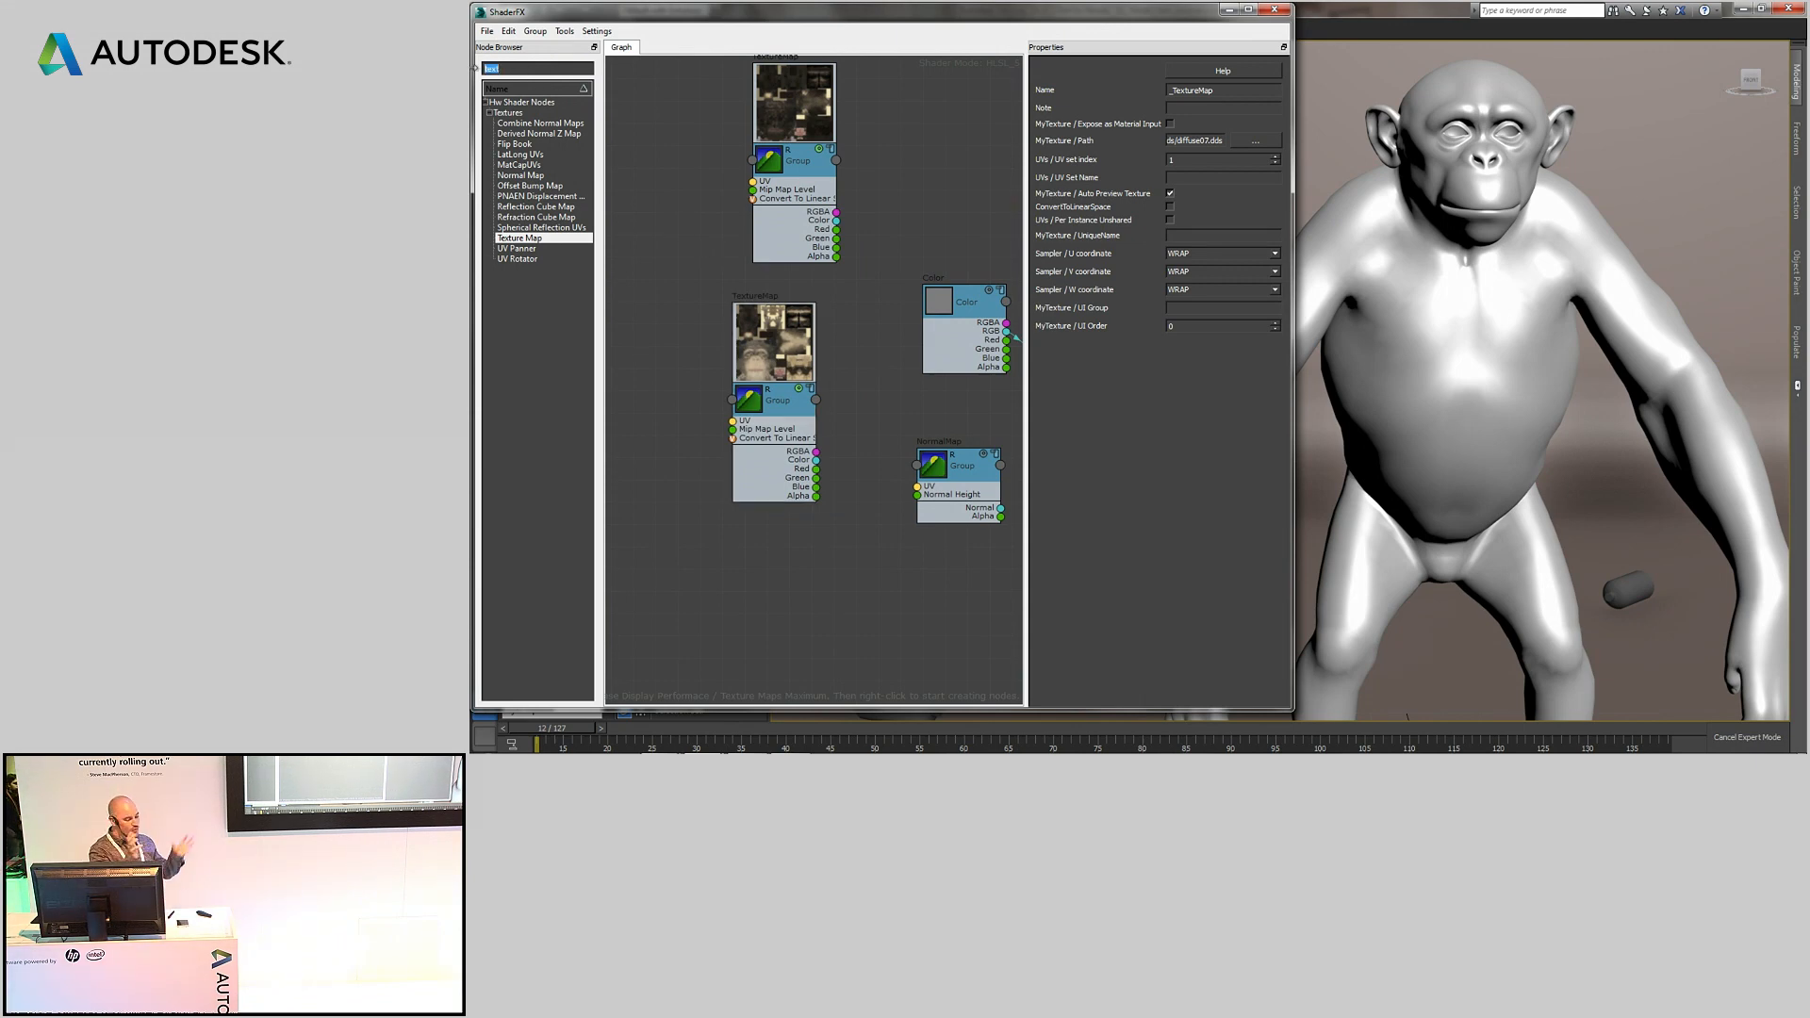
text(inter)
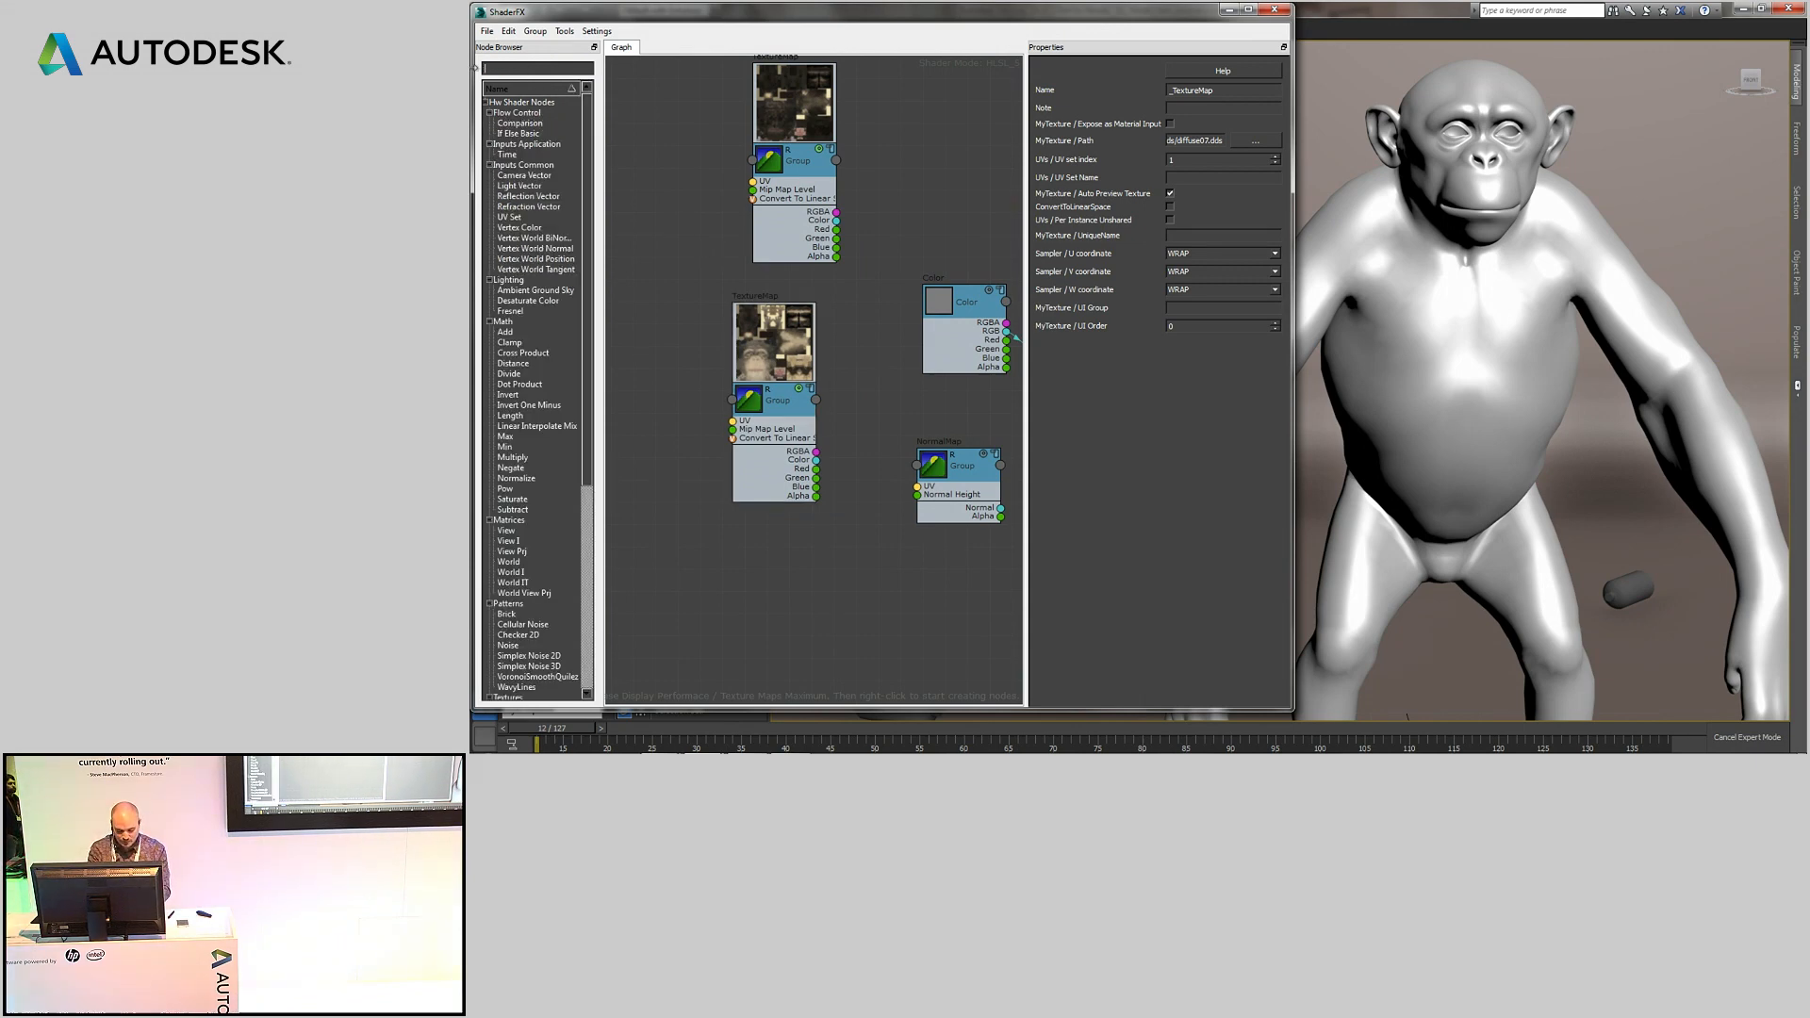
drag(531, 128, 883, 249)
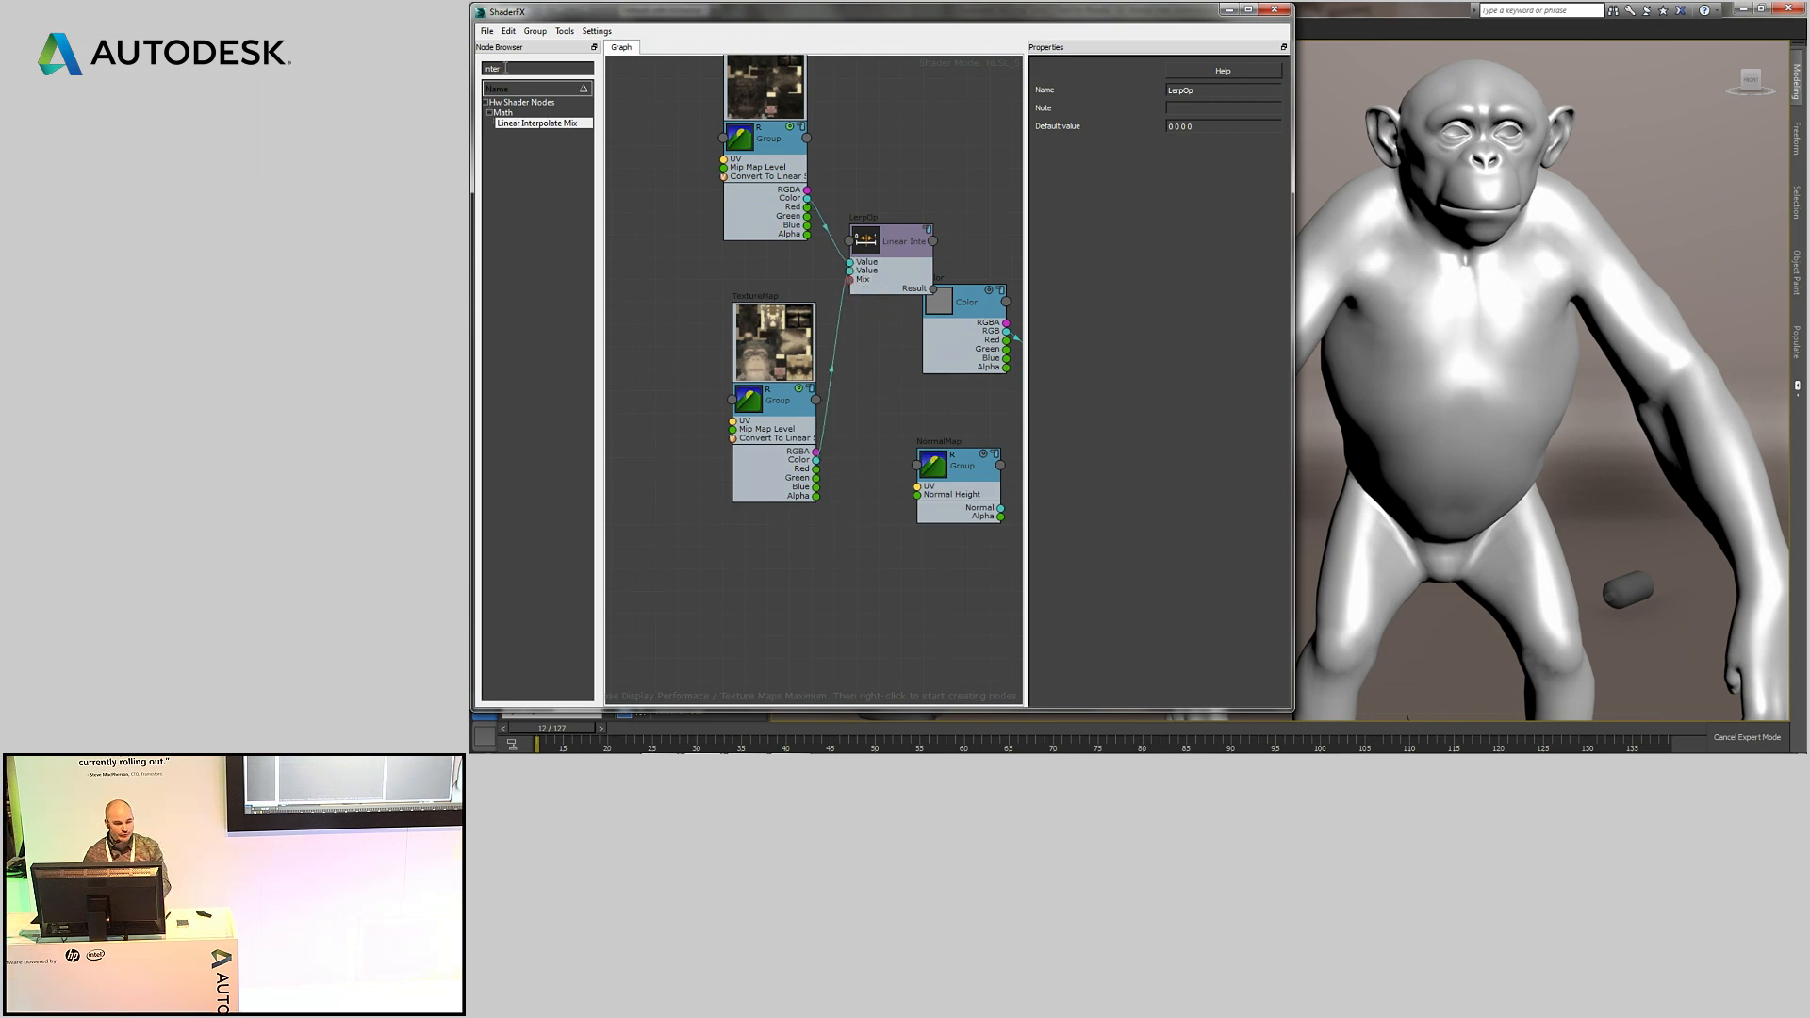
- Add a Float value node and connect it to the Mix input of the Linear Interpolate node
text(float)
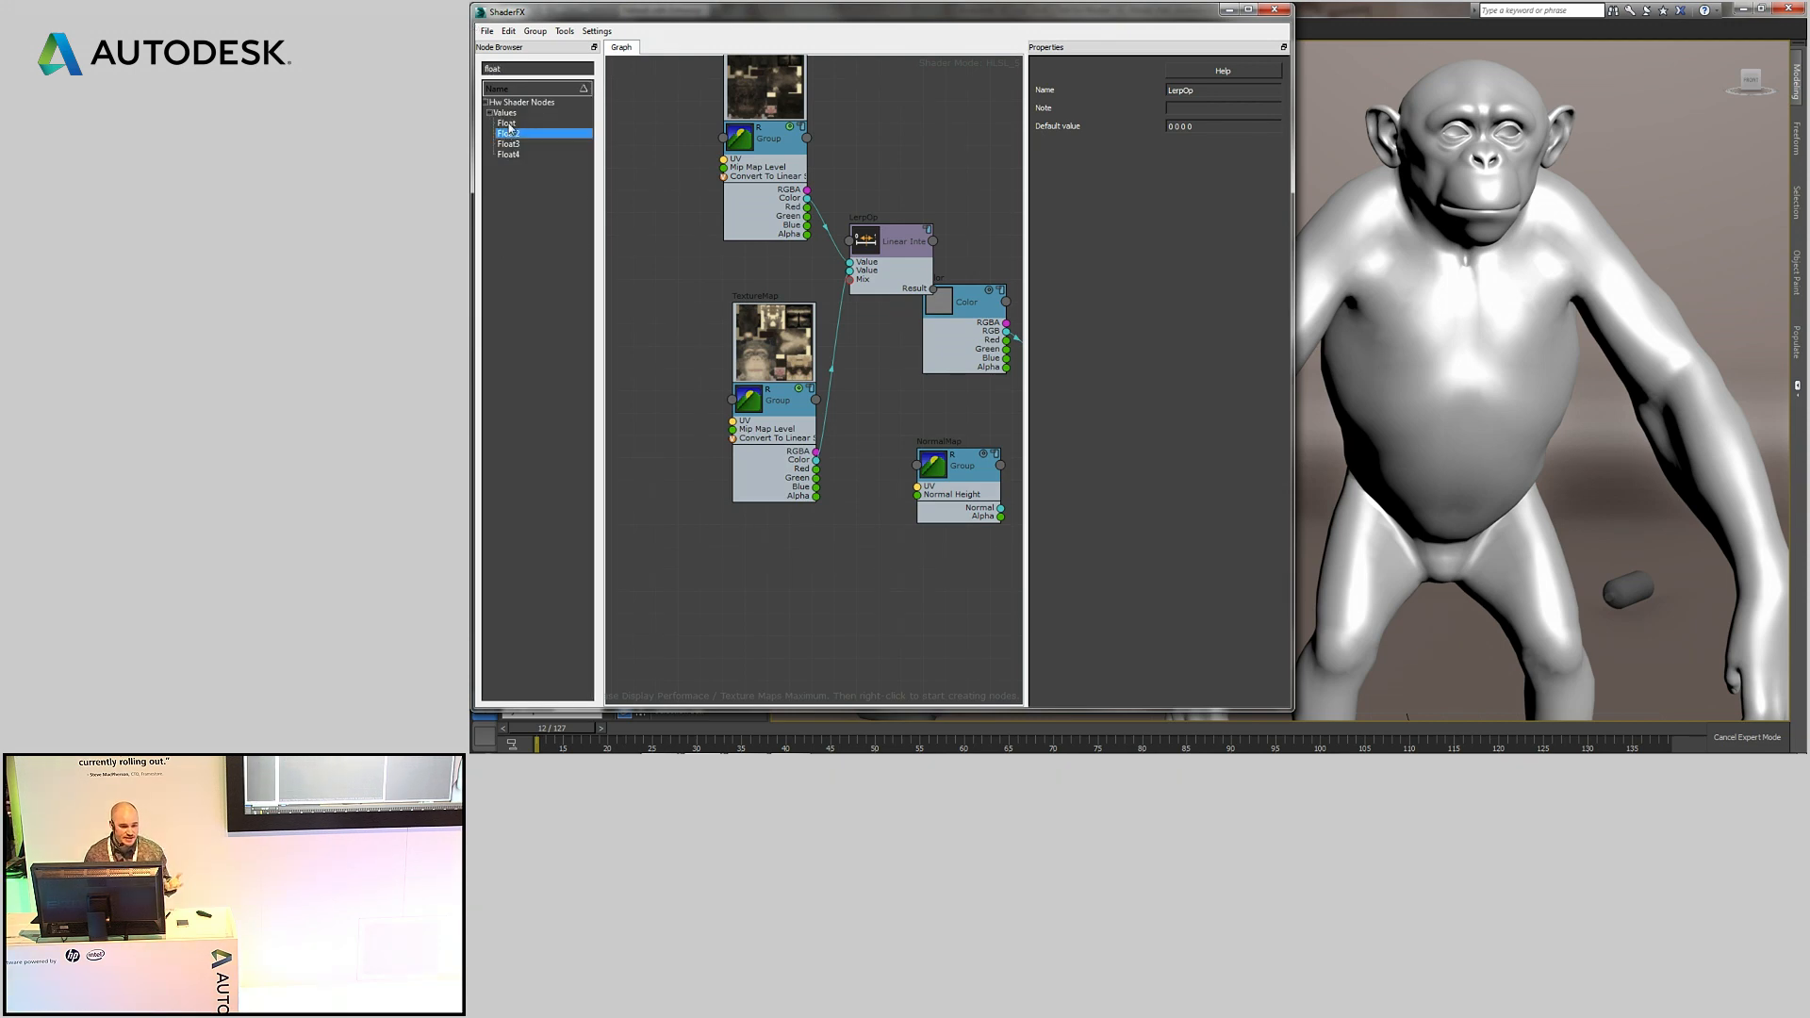
drag(507, 123, 676, 275)
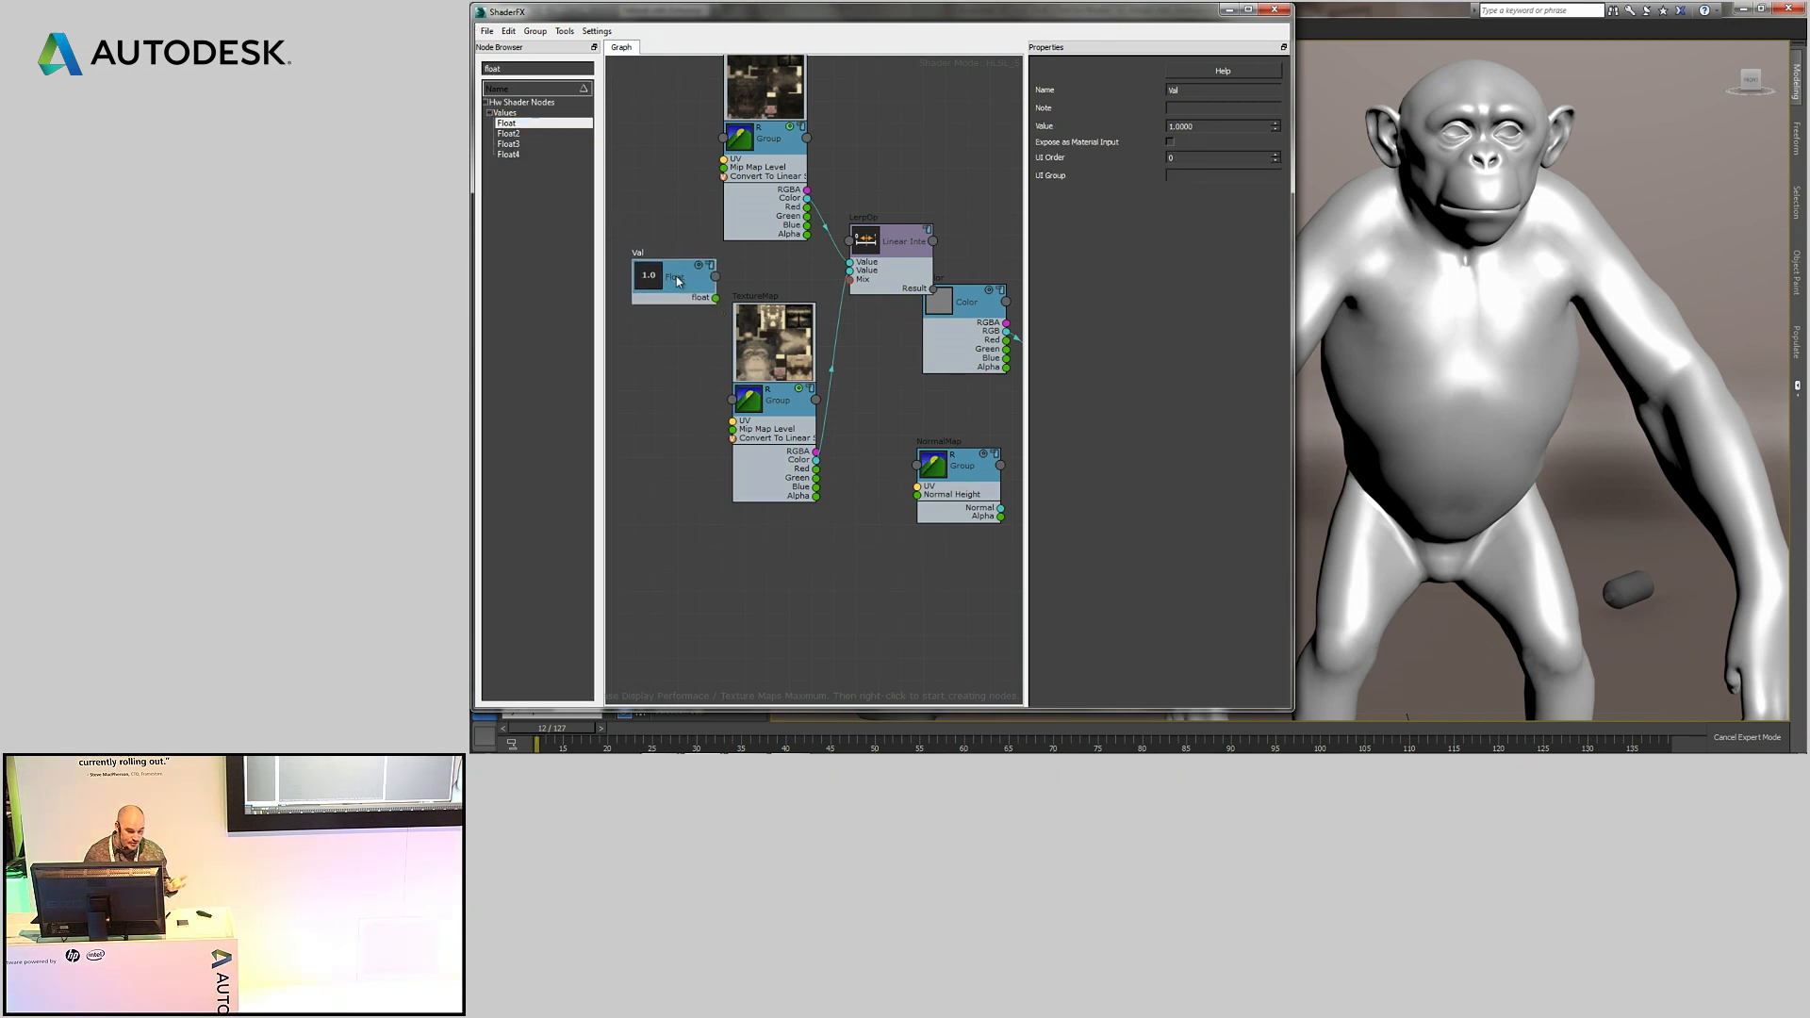
drag(845, 287, 847, 283)
drag(892, 248, 877, 250)
- Connect the interpolation result to the surface shader's Diffuse Color and the Color node's RGB to Specular Color
middle_drag(948, 256, 776, 248)
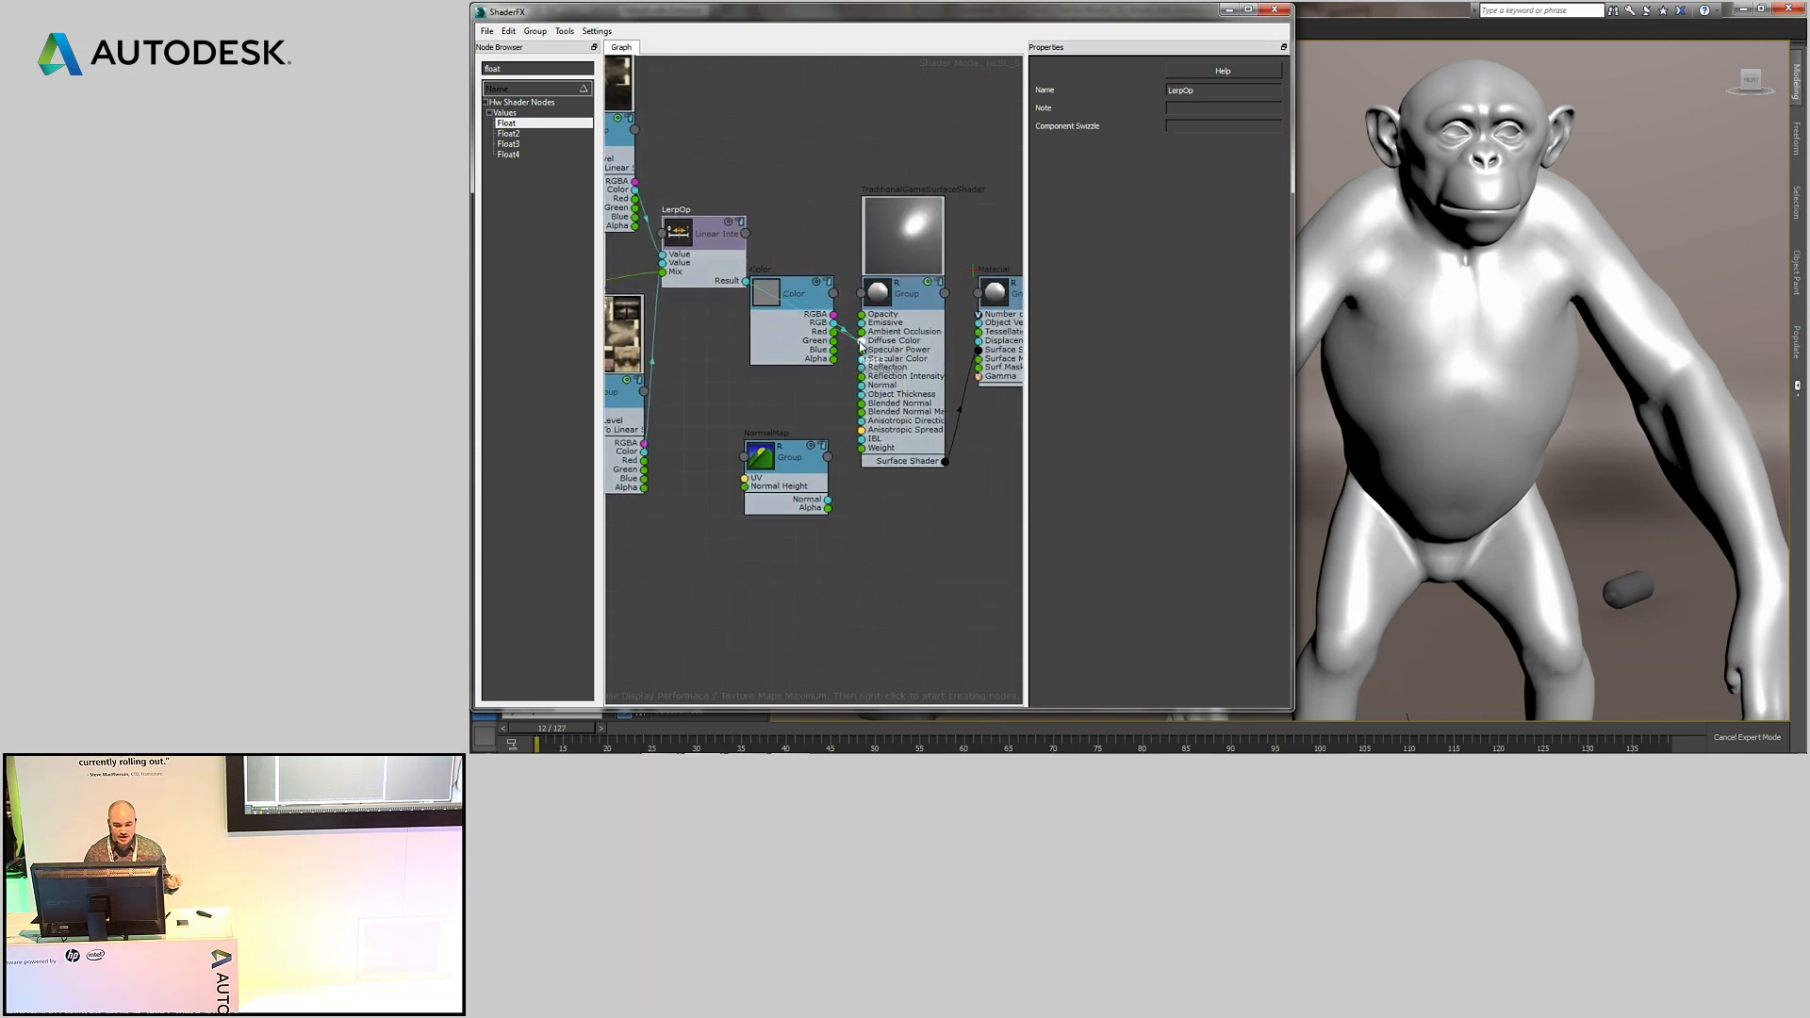
drag(860, 347, 861, 341)
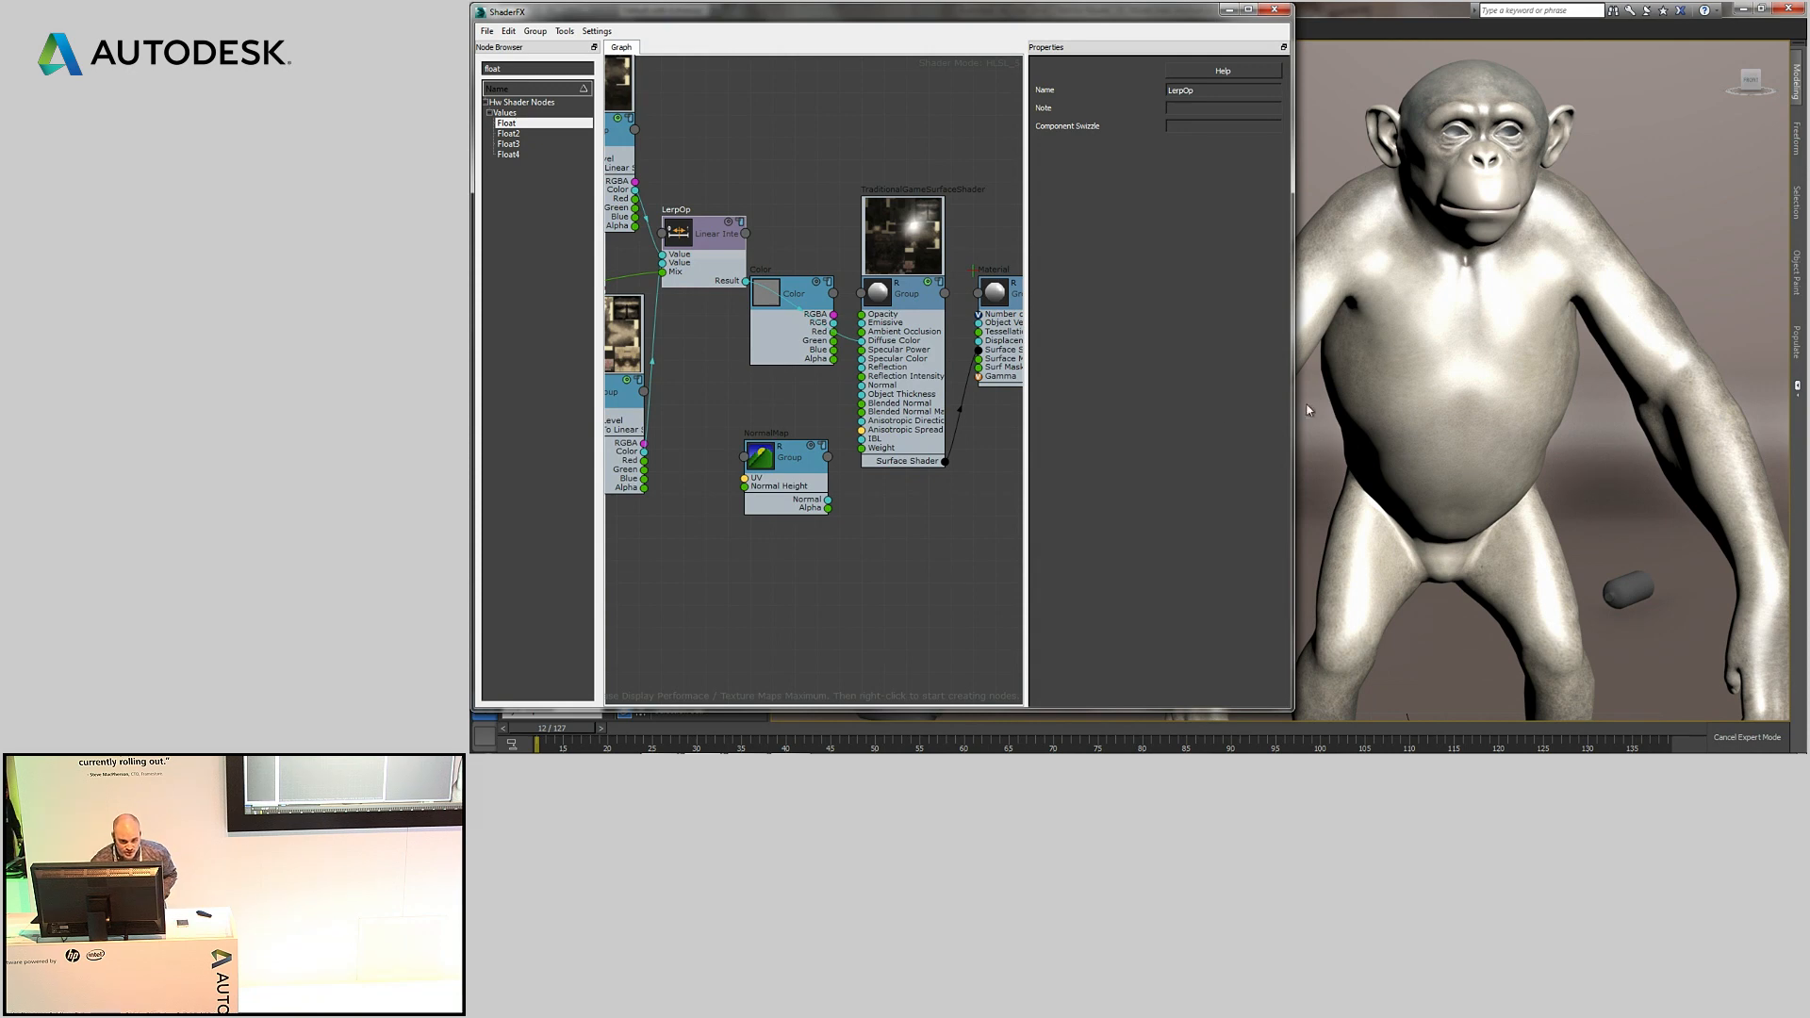
drag(801, 297, 860, 361)
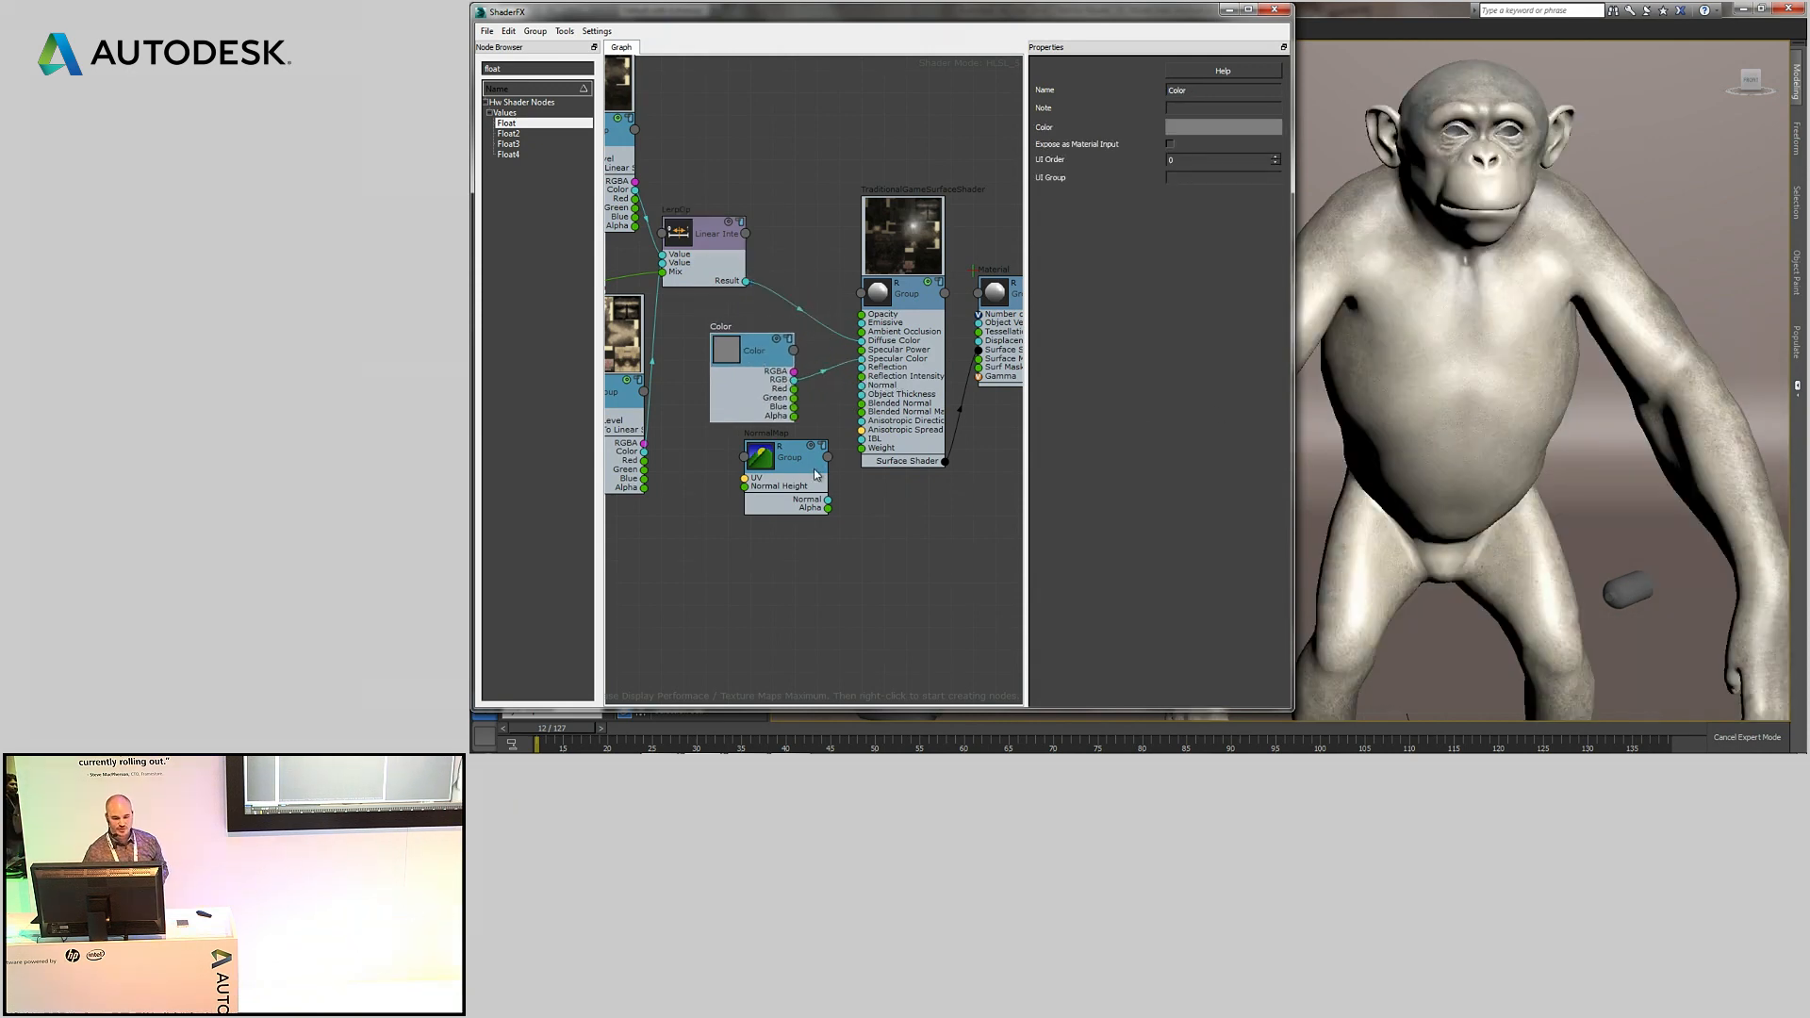
- Load normal_packed.dds into the normal map with UV set index 1 and FlipGreenChannel on, and connect it to the shader's Normal input
drag(807, 480, 799, 482)
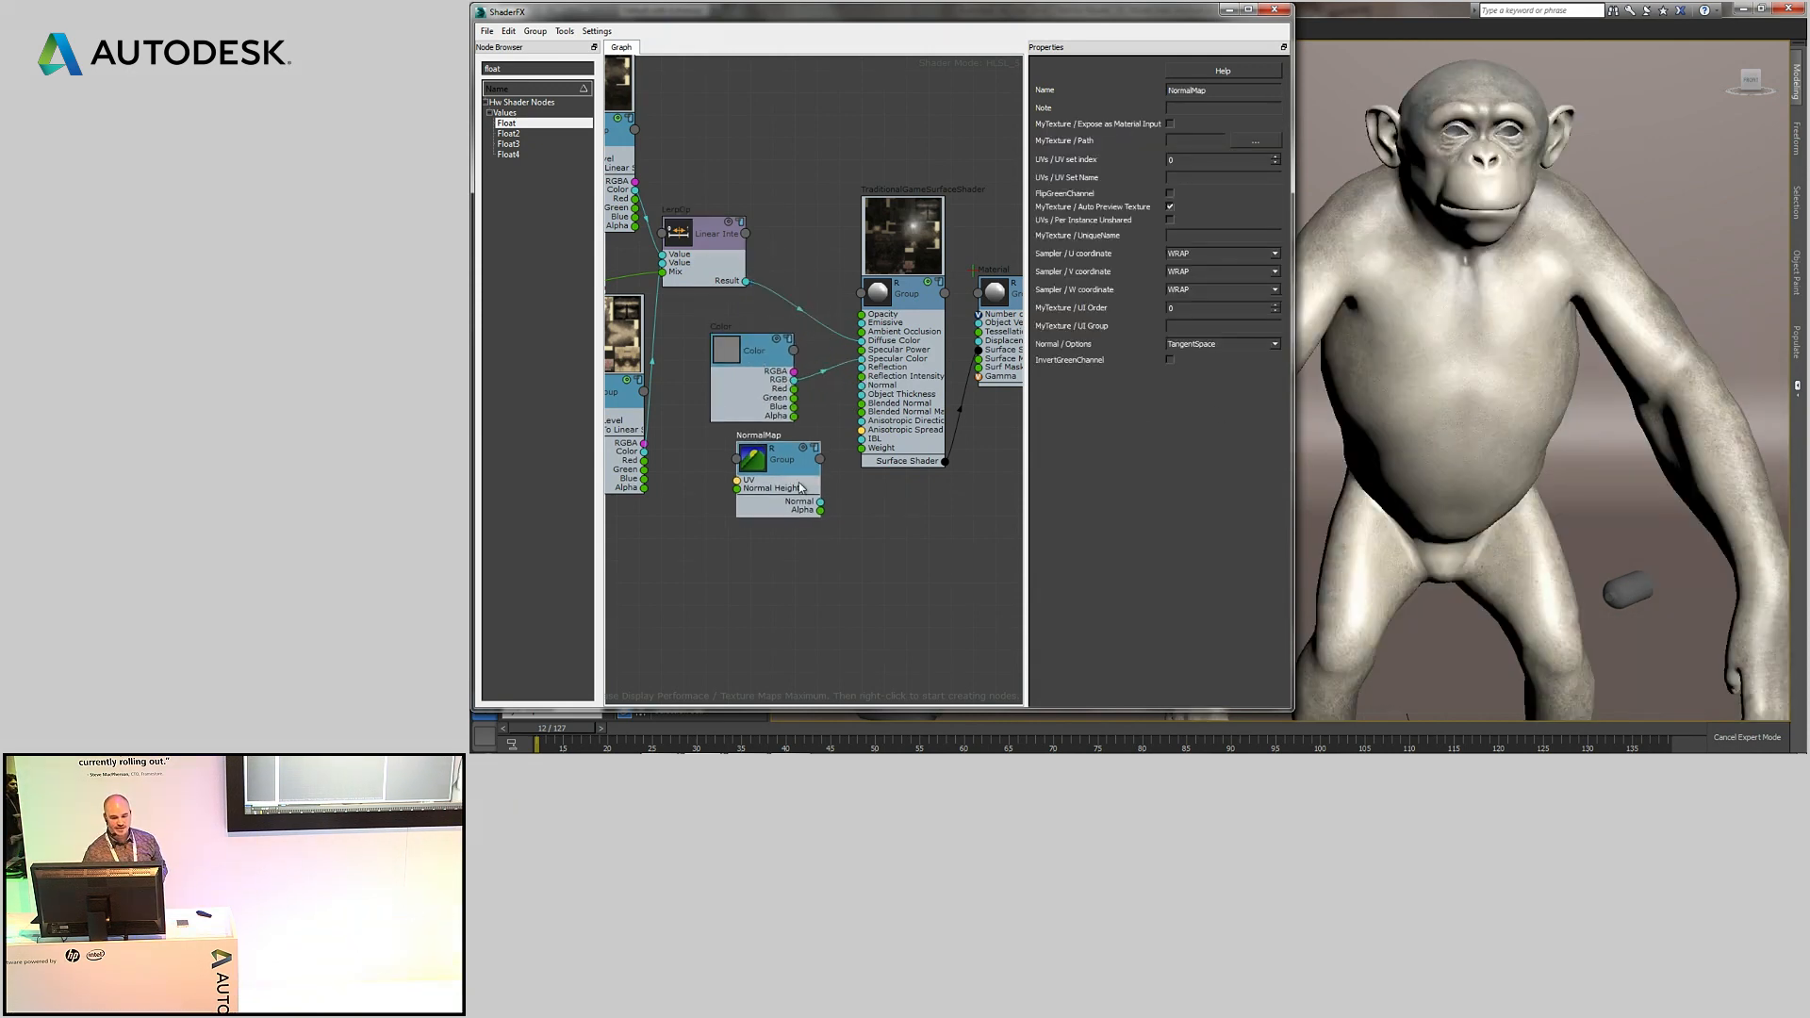
click(1260, 143)
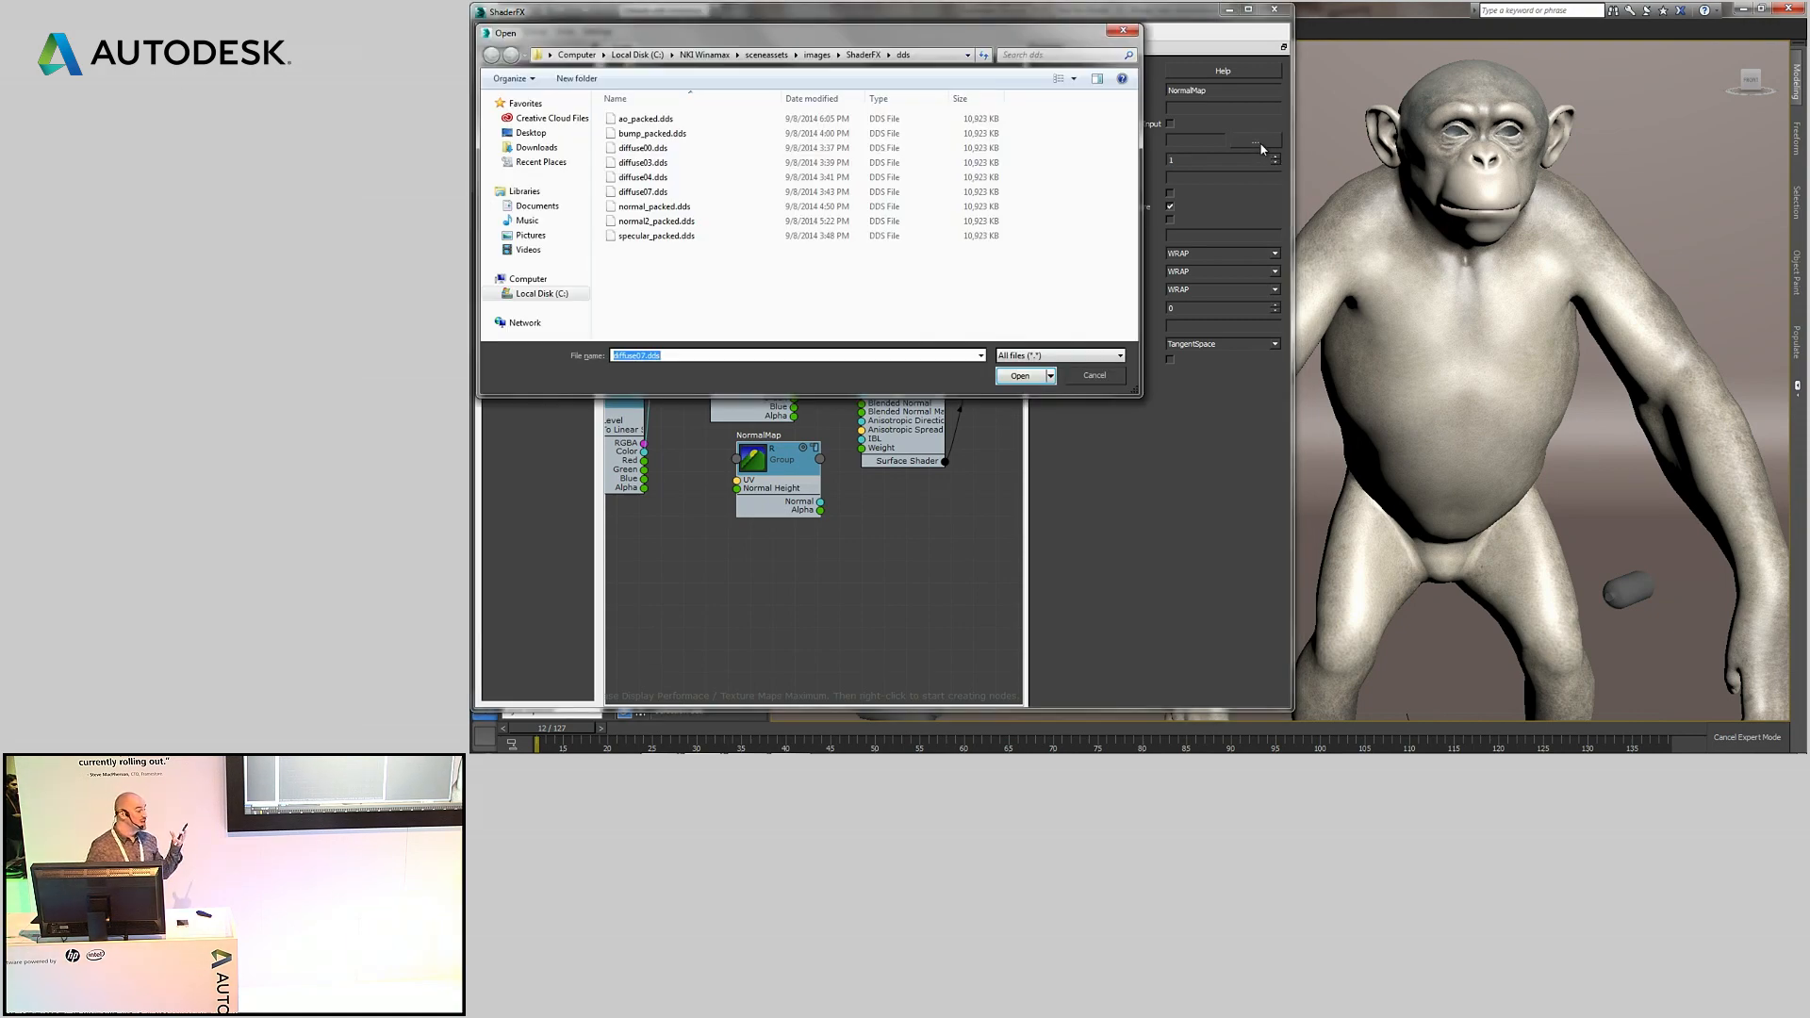
double_click(693, 206)
drag(800, 460, 789, 462)
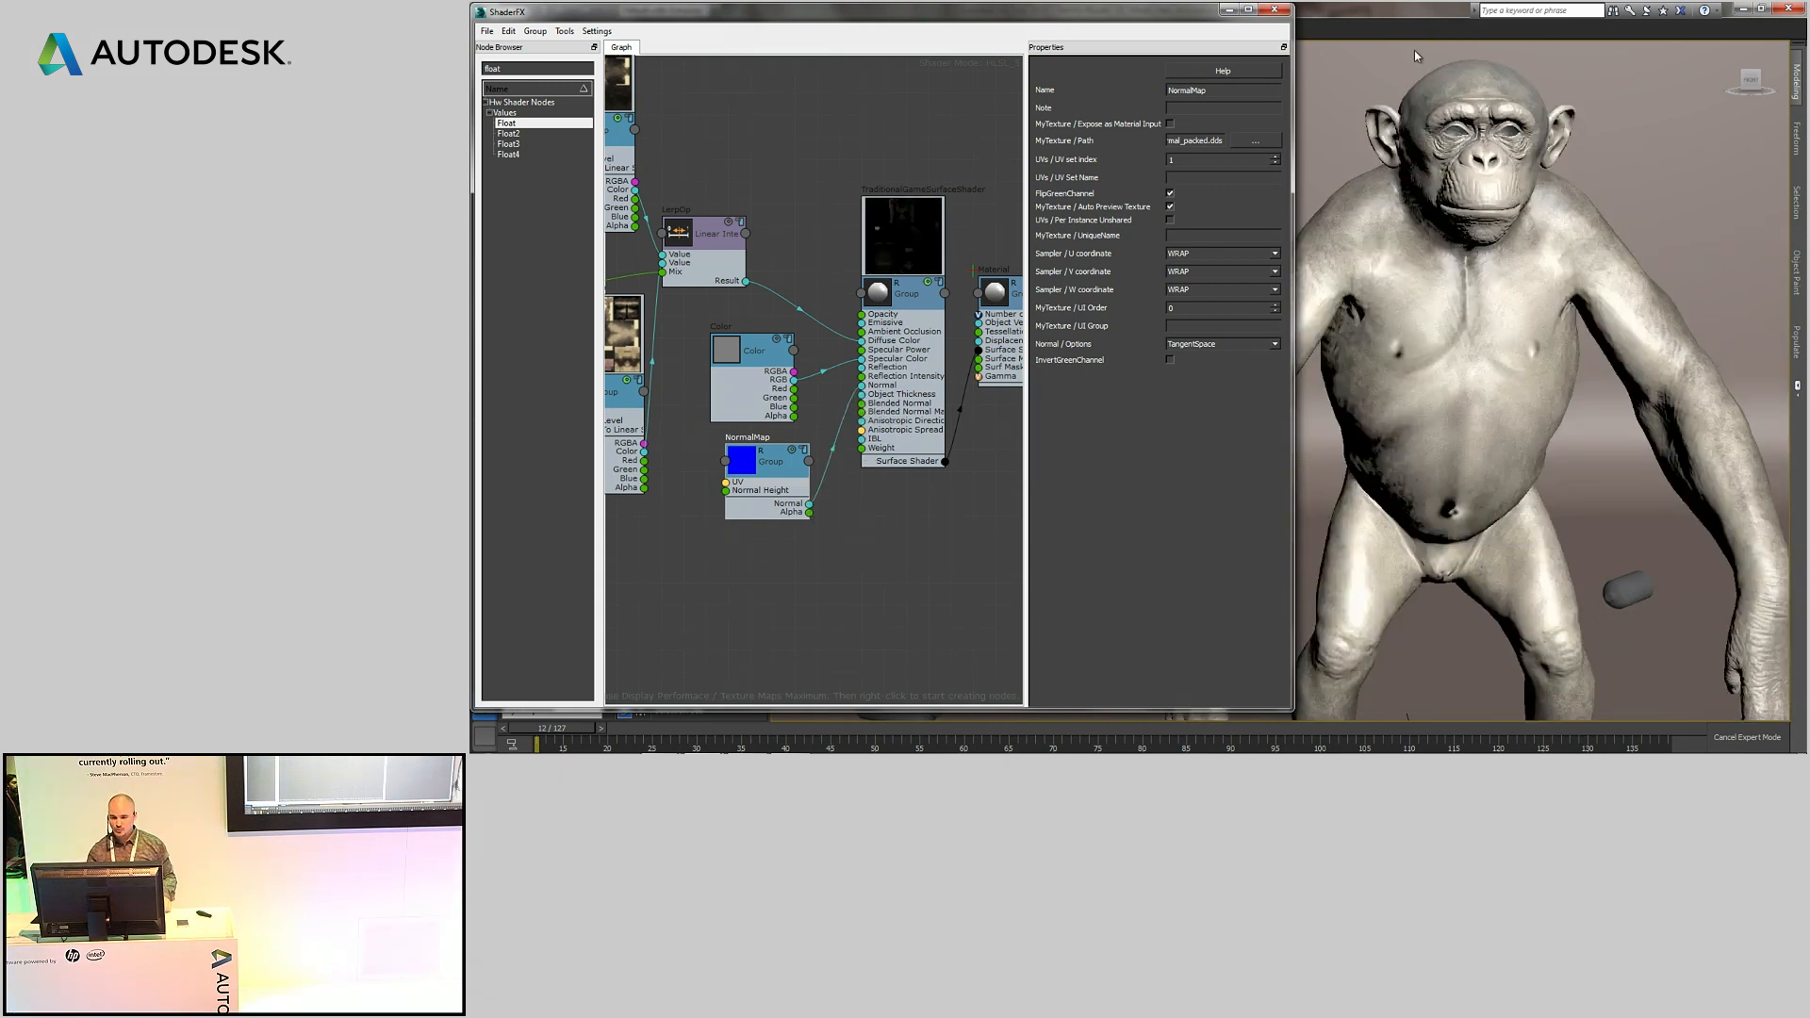
alt+middle_drag(1520, 232, 1600, 289)
scroll(1602, 241, up, 2)
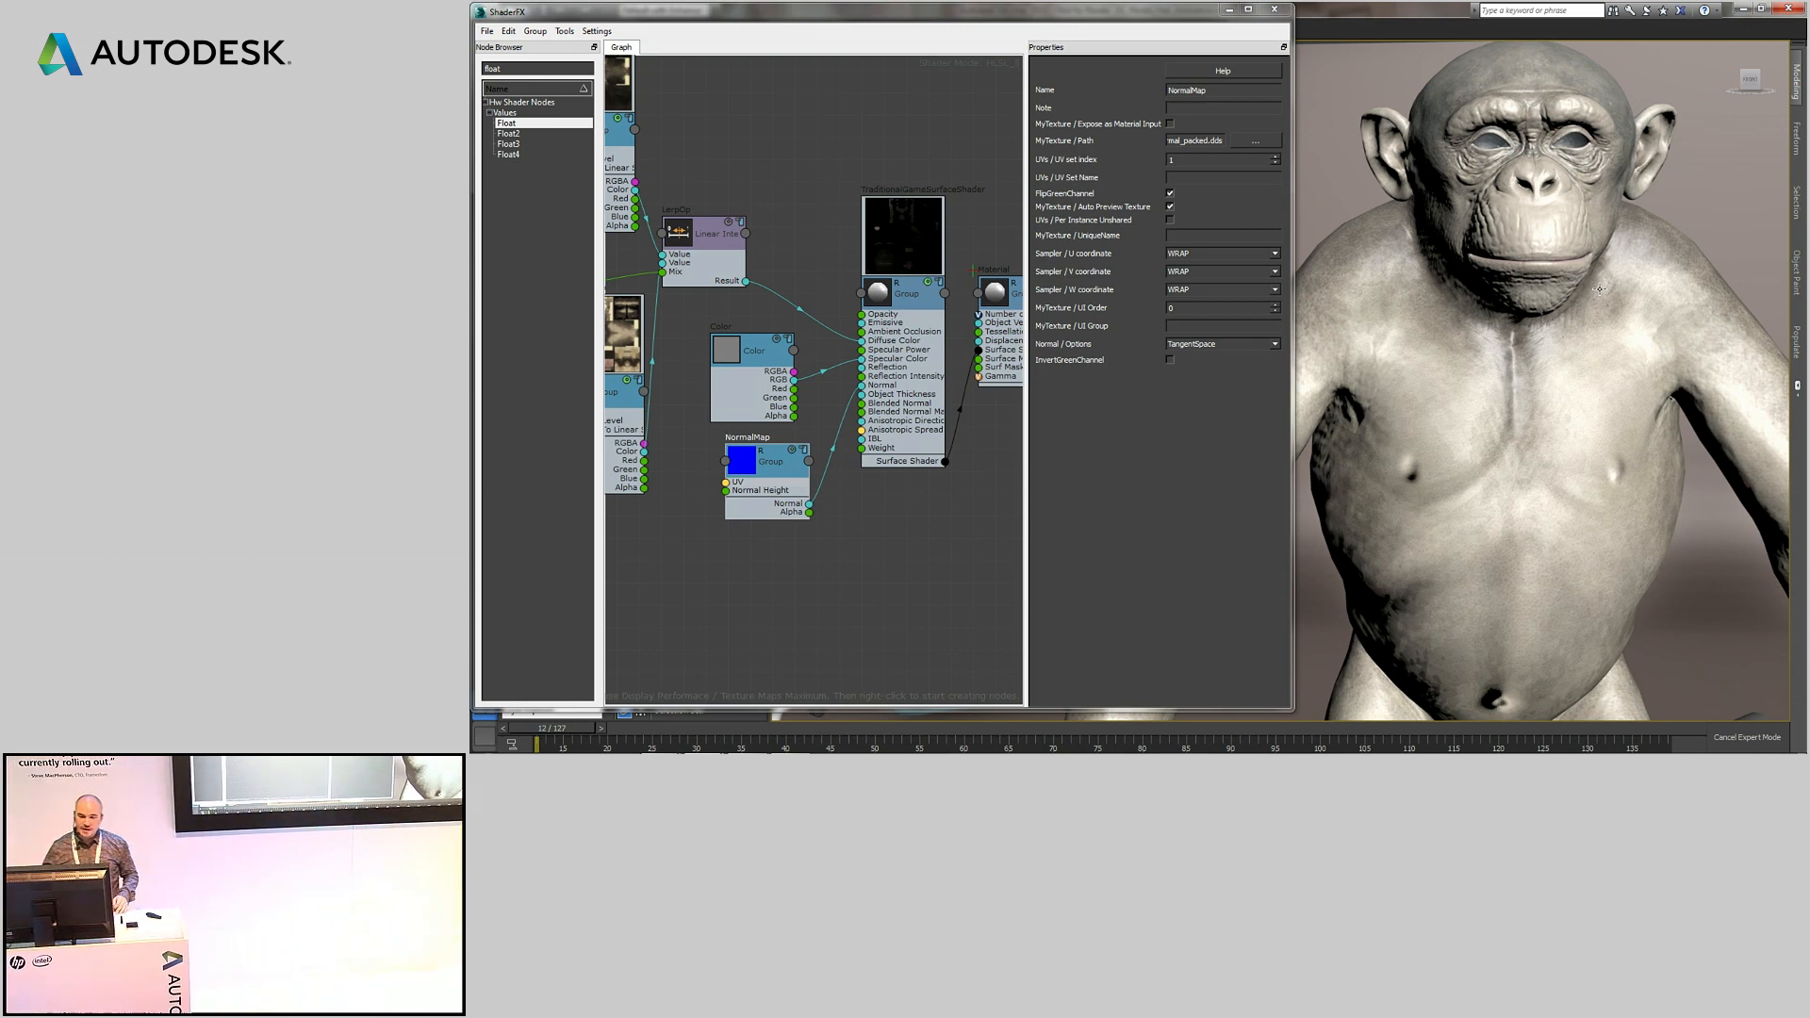
- Rename the float node to Blend and expose it as a material input
middle_drag(751, 194, 954, 213)
drag(719, 287, 706, 283)
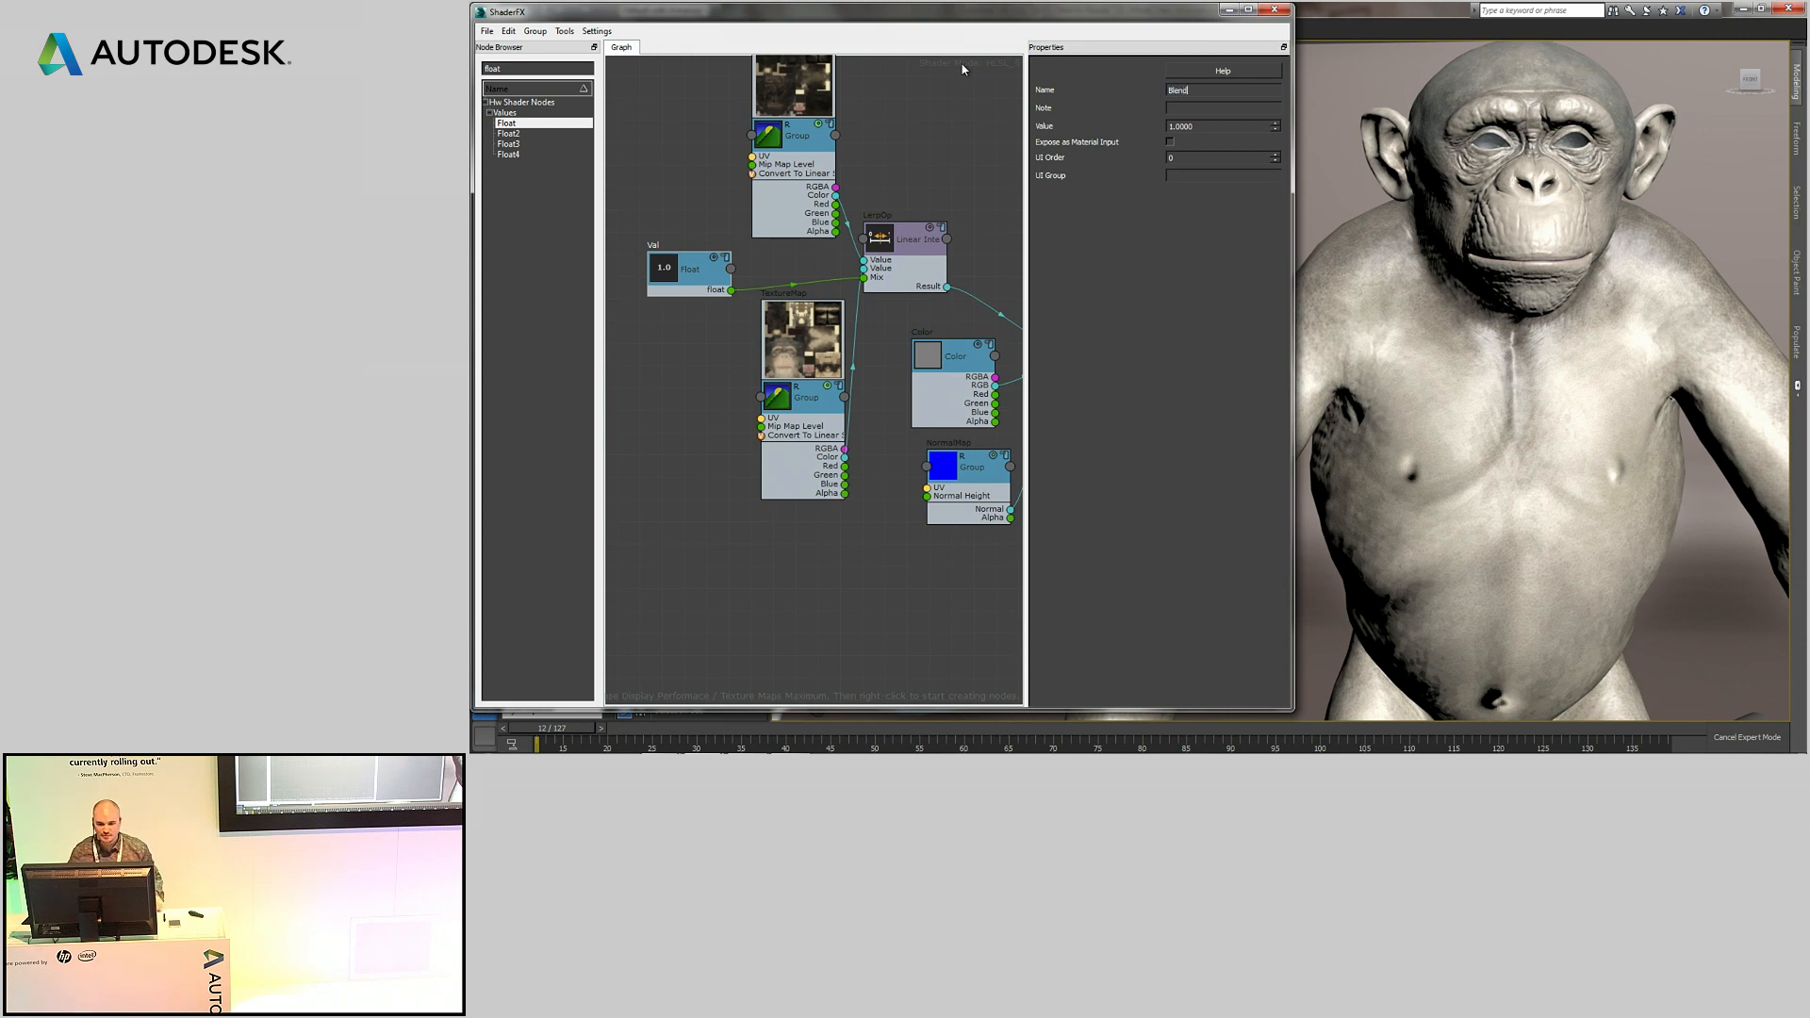
click(1172, 143)
- Expose the specular Color node as a material input and close the ShaderFX editor
middle_drag(931, 200, 715, 187)
click(707, 336)
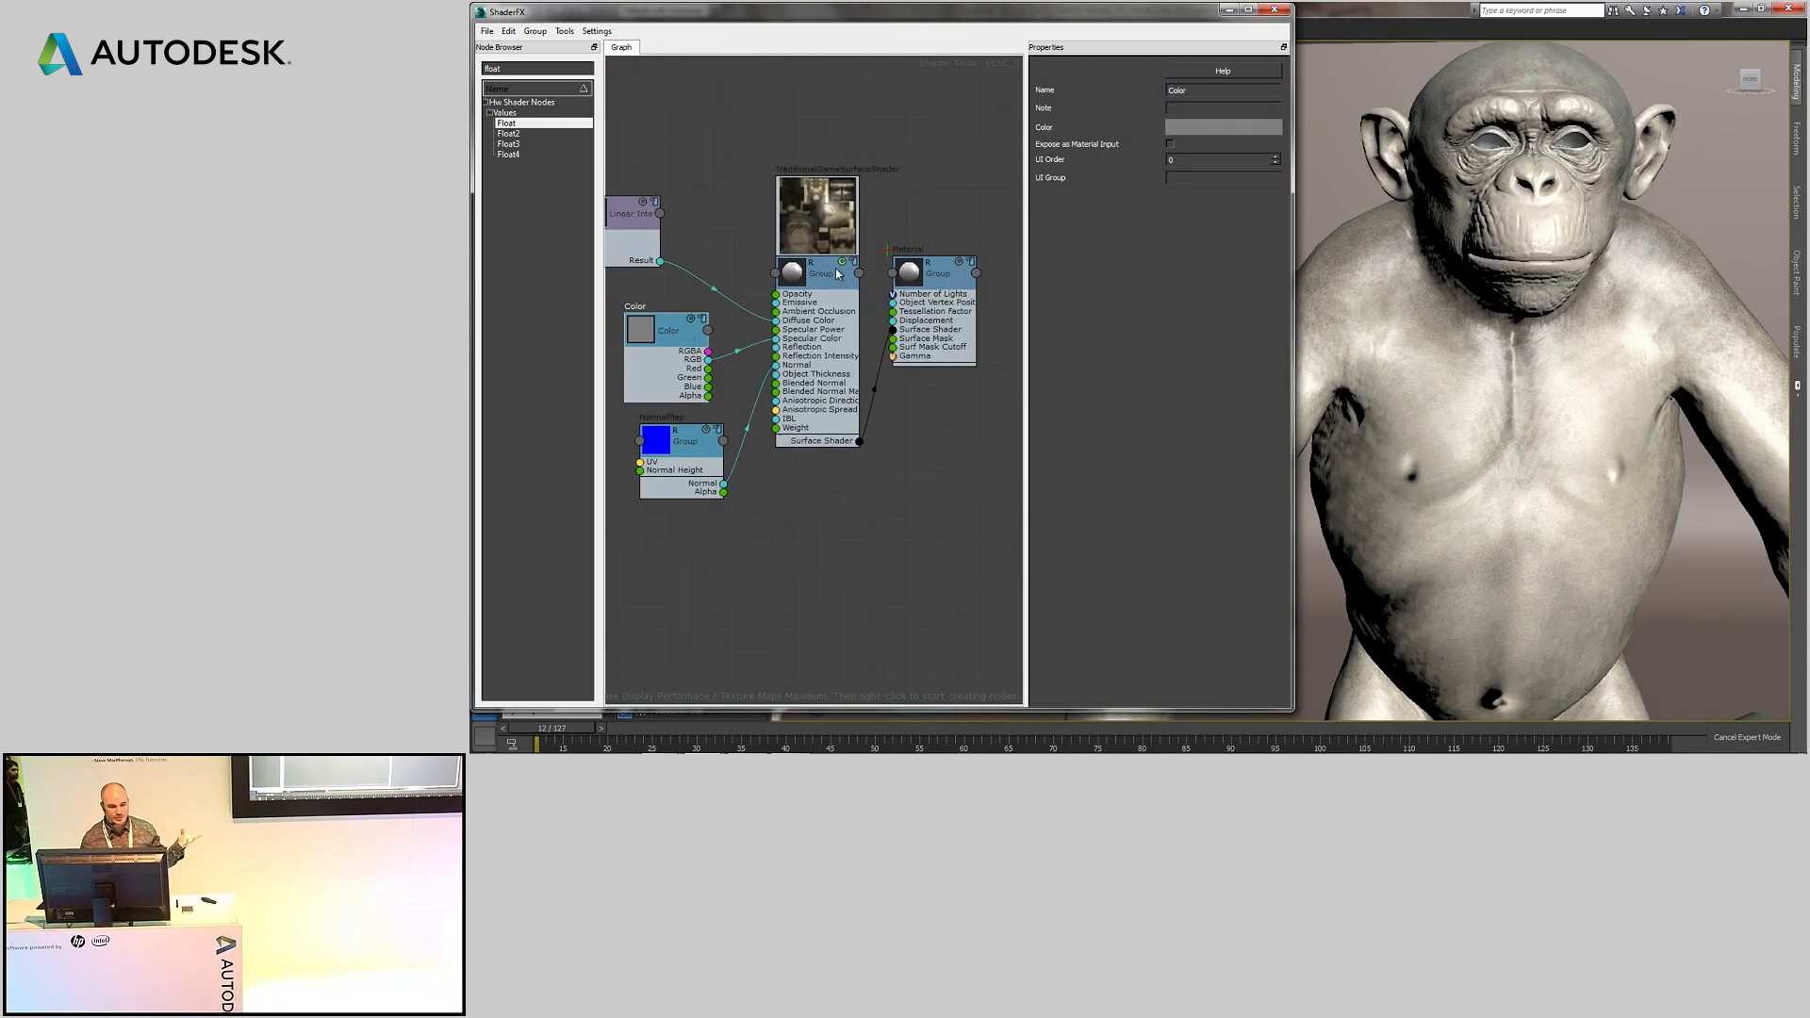
click(1171, 146)
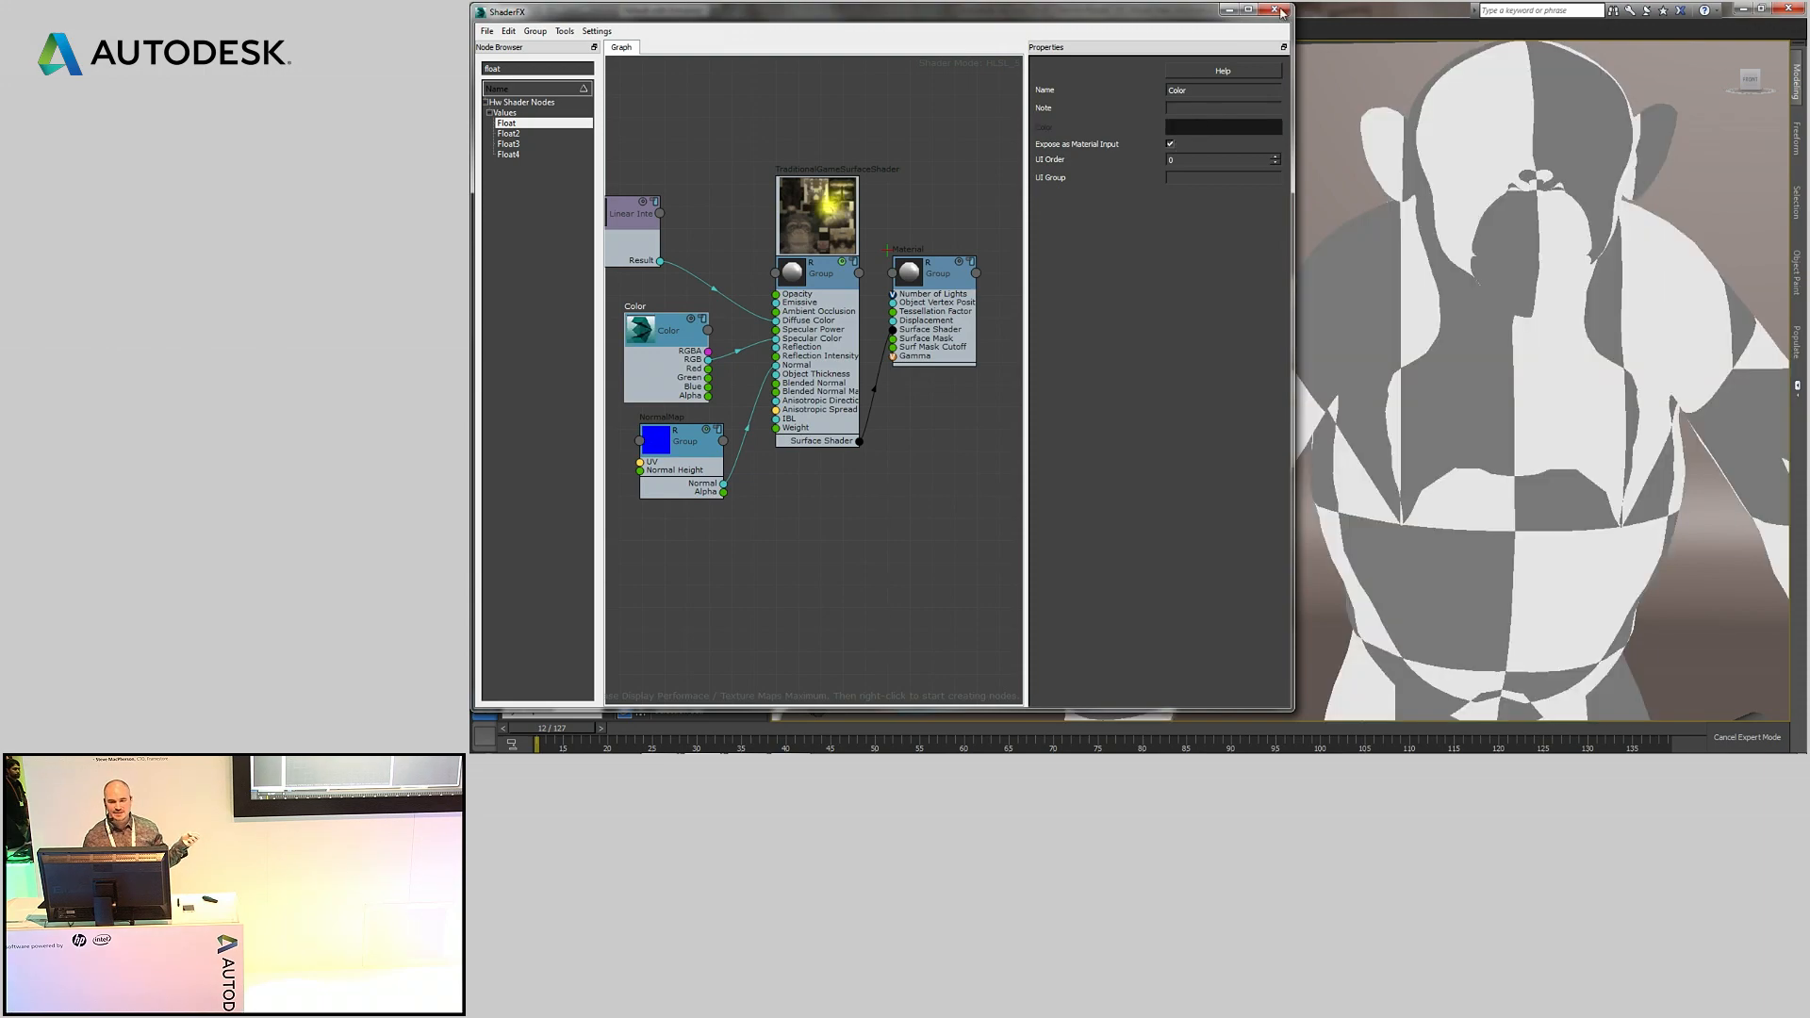
click(1274, 10)
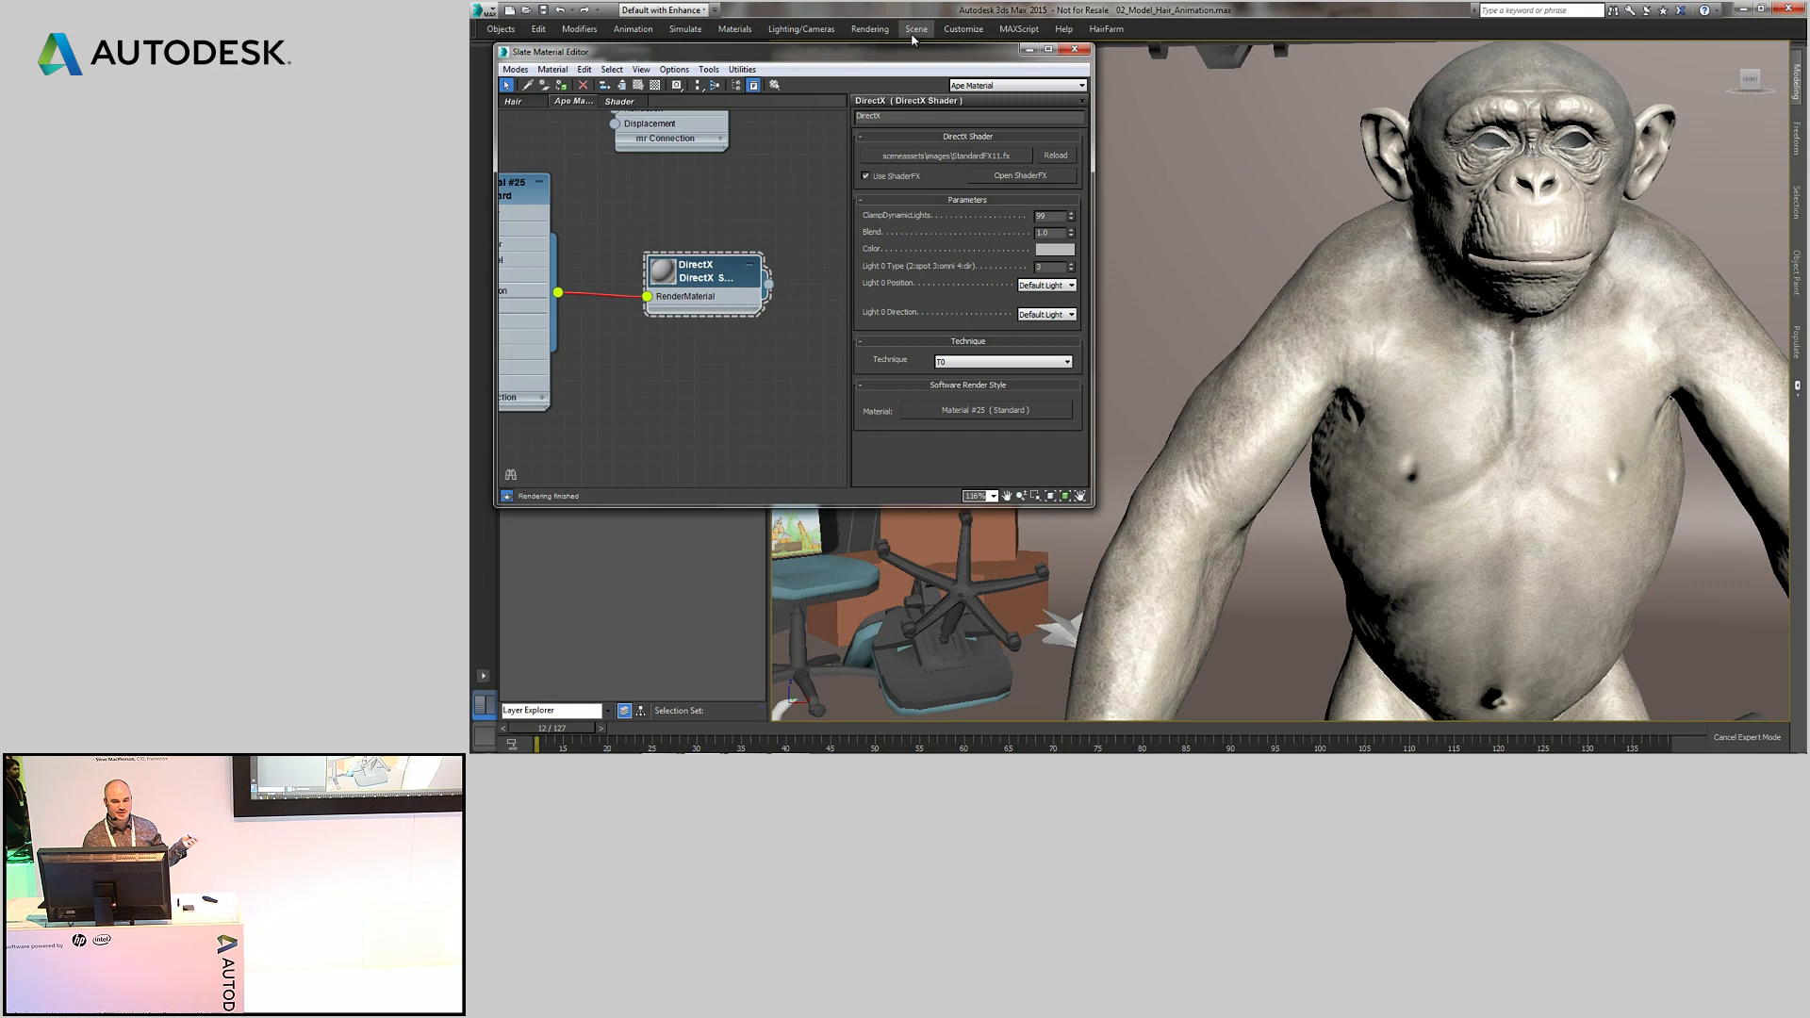
- Move the material editor off the ape, try the DirectX shader's Blend parameter and set its Color to a lighter grey
drag(915, 58, 742, 77)
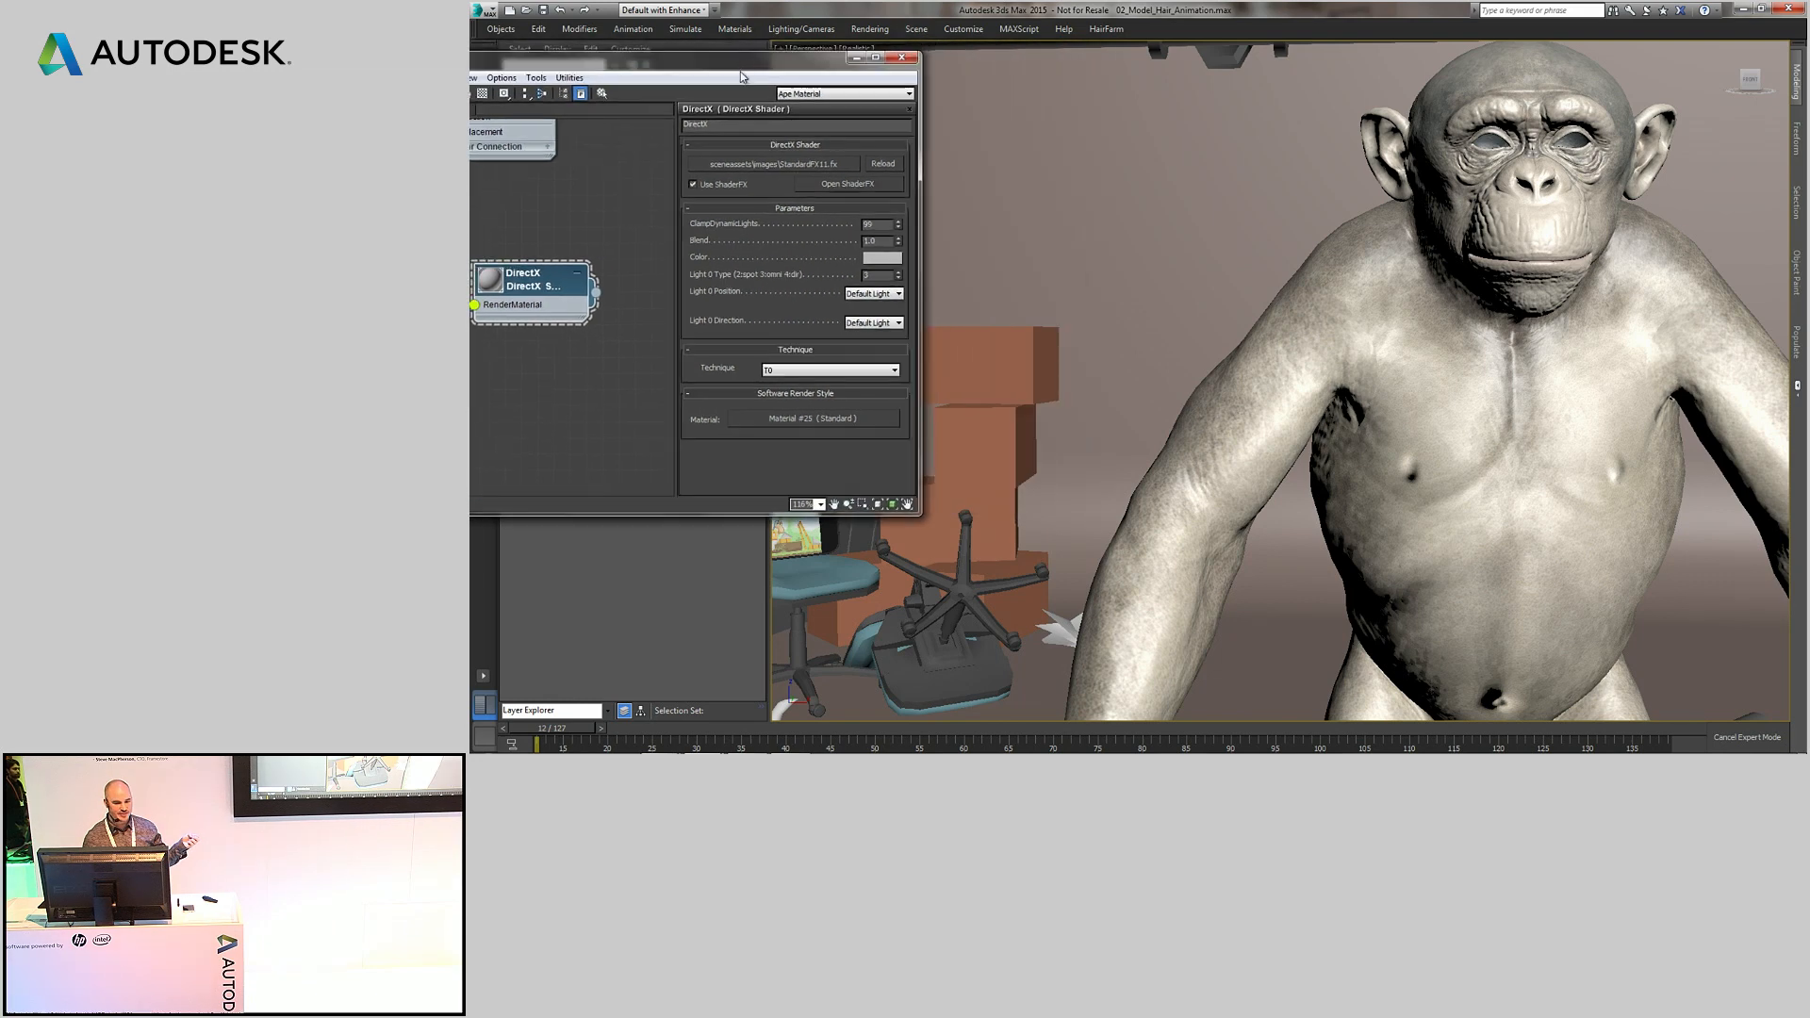
mouse_move(901, 243)
mouse_down()
mouse_move(913, 366)
mouse_move(919, 228)
mouse_up()
click(881, 257)
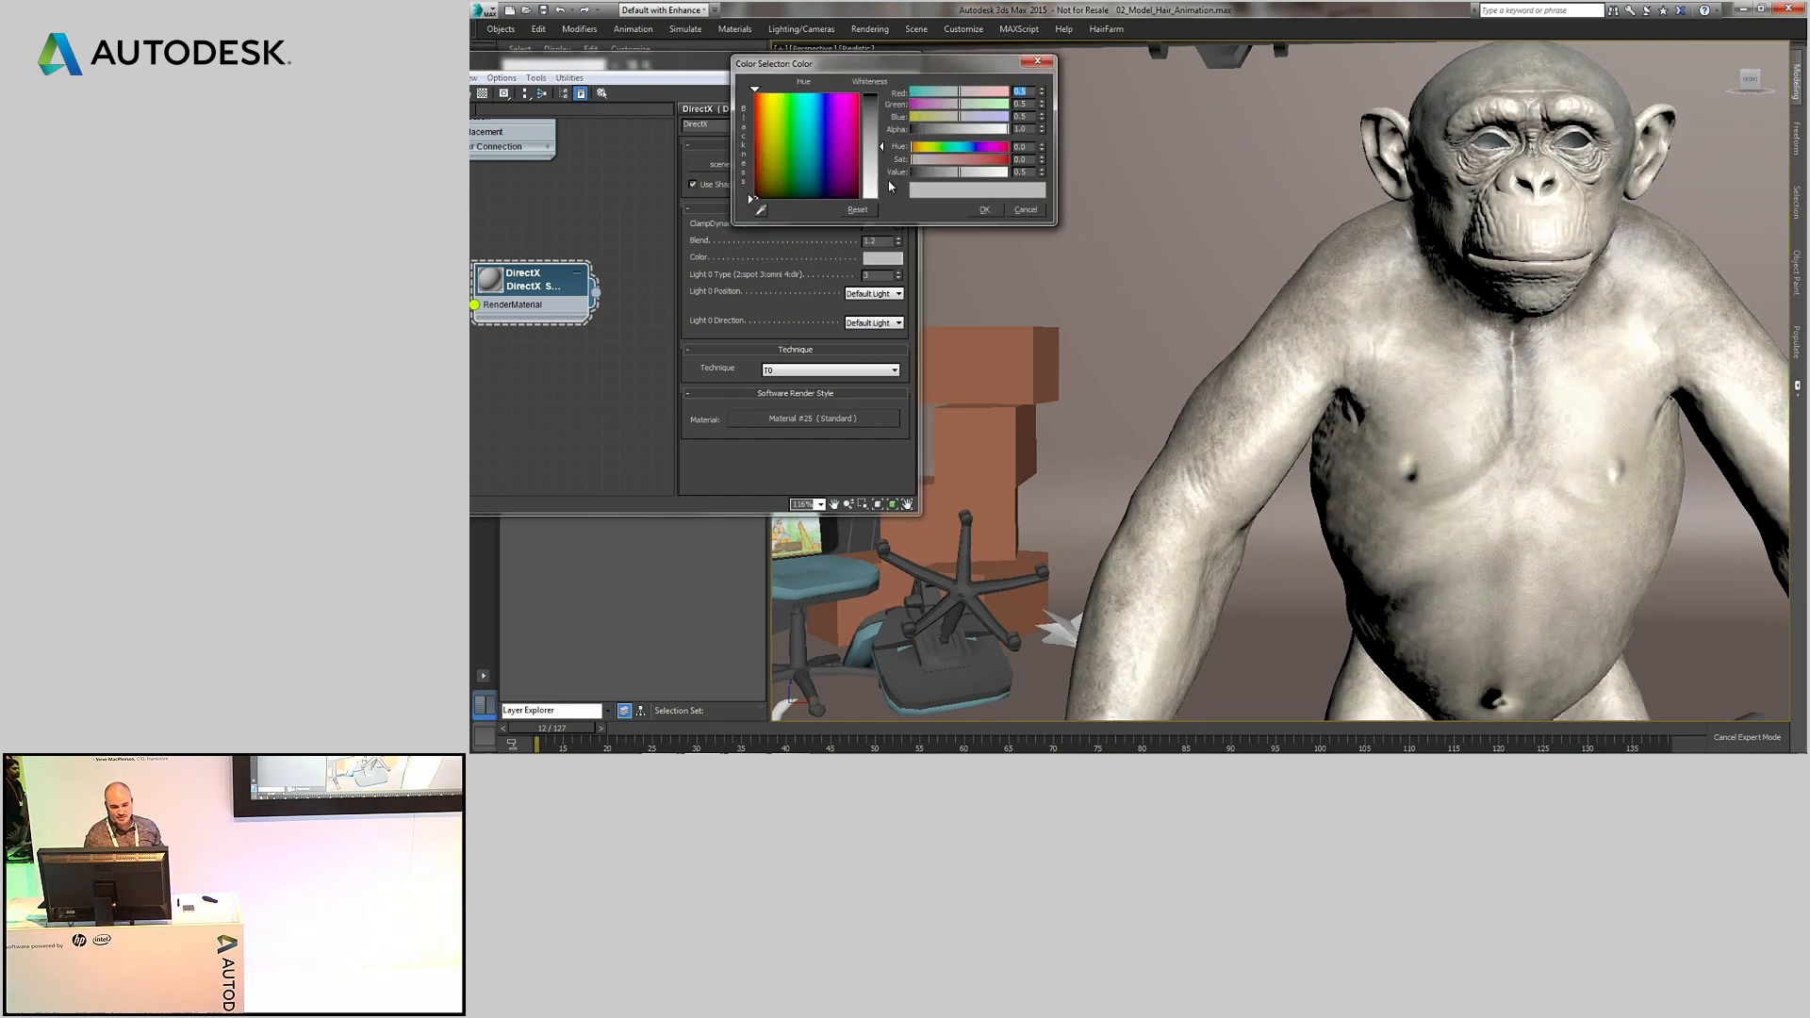
drag(884, 119, 925, 185)
click(994, 210)
- Assign the finished Ape Hair Shader material to the ape model and open its parameters
middle_drag(618, 204, 509, 422)
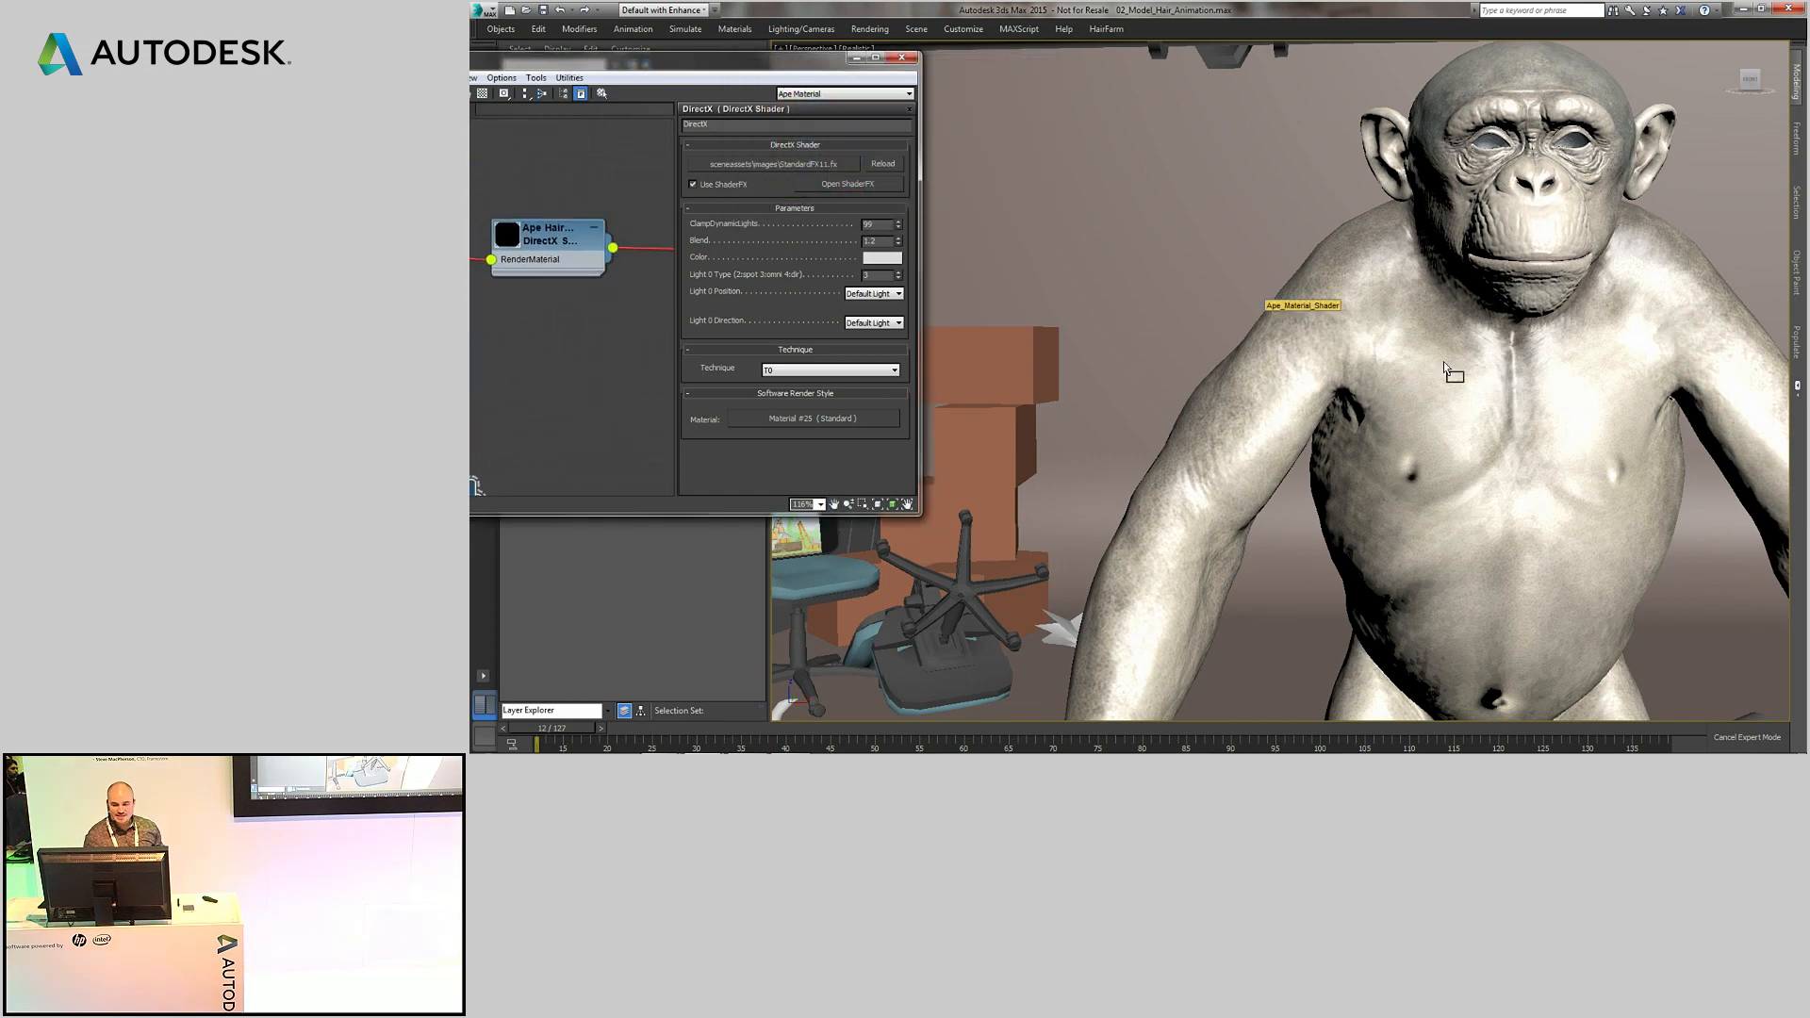
drag(1445, 366, 1442, 367)
double_click(584, 251)
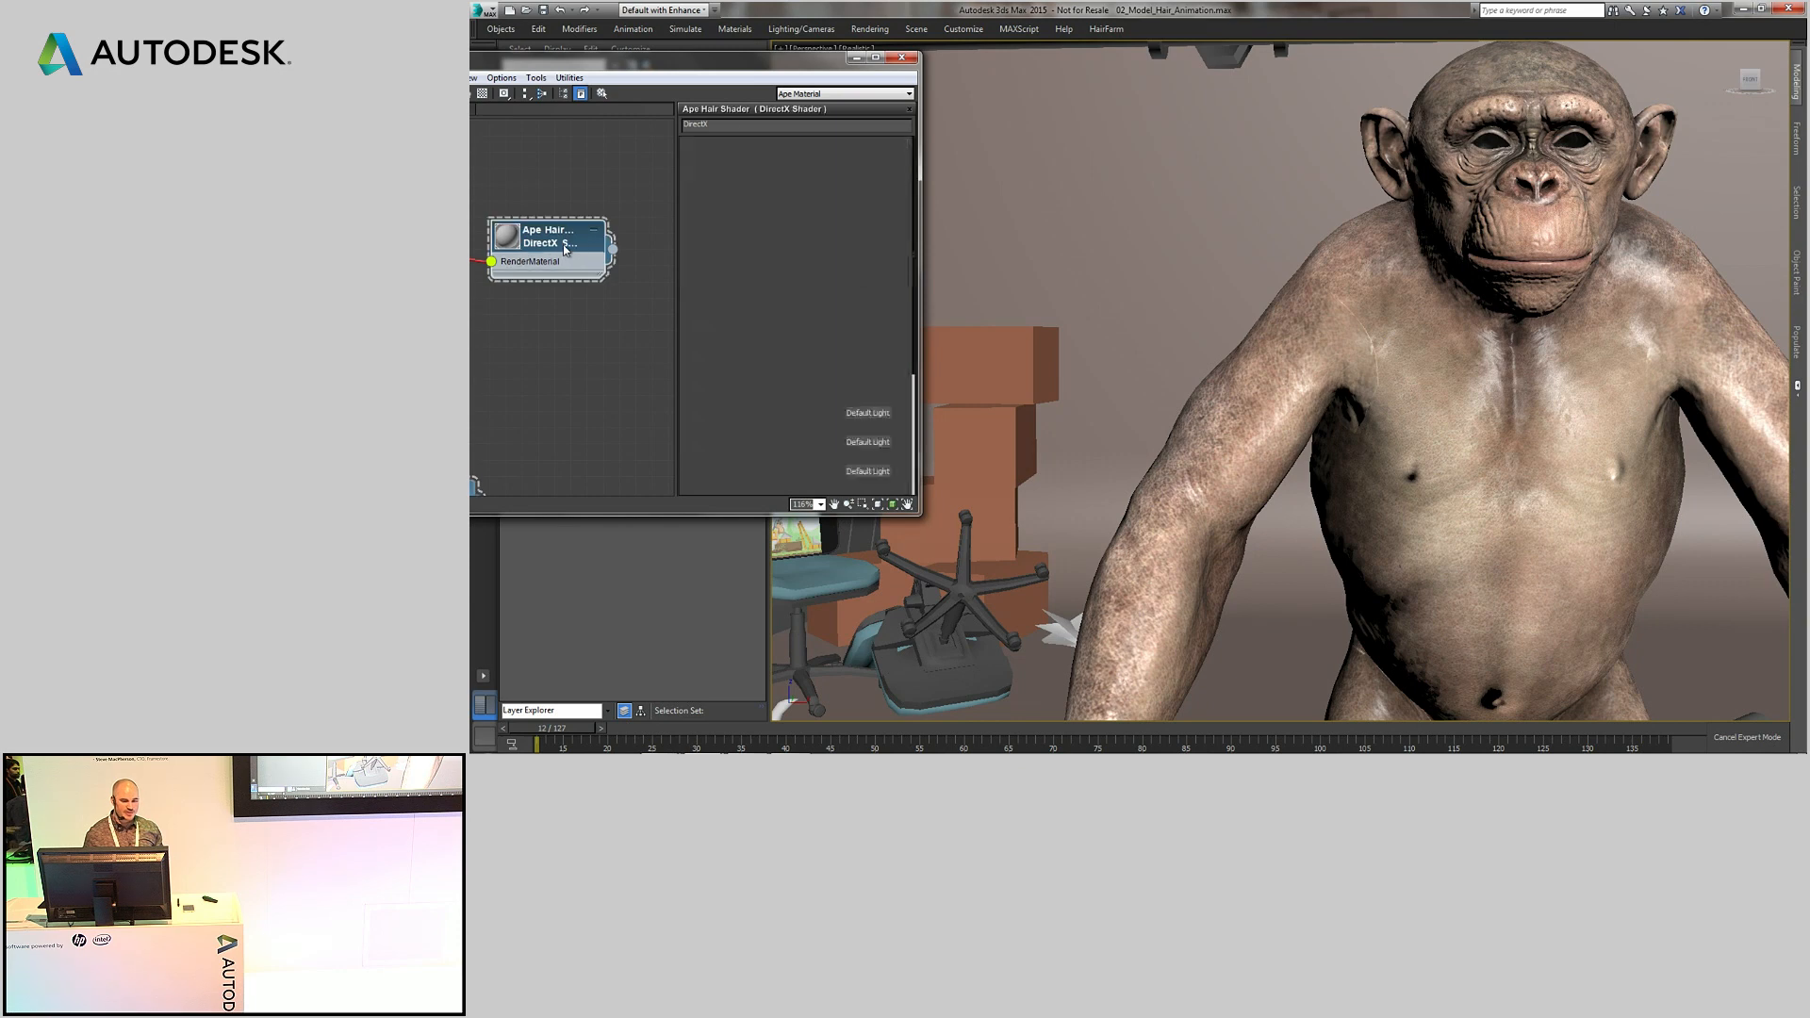
- Set the Ape Hair Shader's BlendValue to 1.03 and close the material editor
scroll(1400, 267, up, 3)
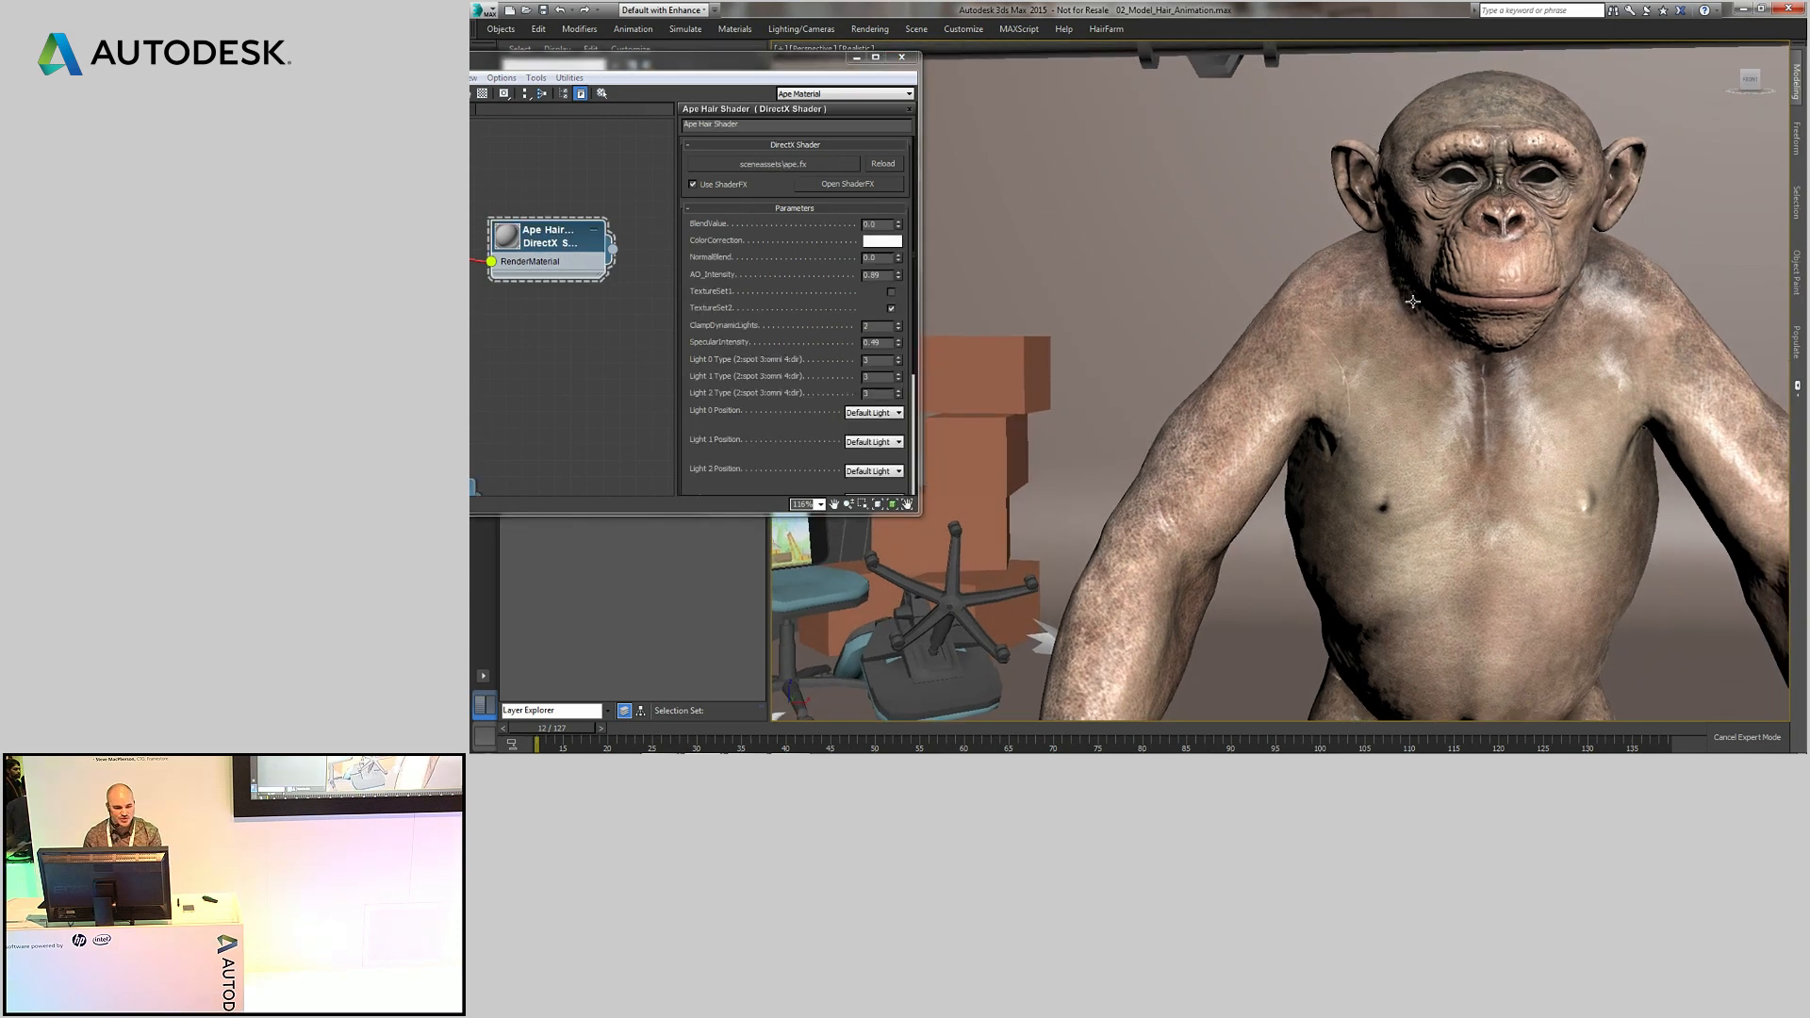
middle_drag(1412, 301, 1336, 291)
mouse_move(898, 258)
mouse_down()
mouse_move(901, 177)
mouse_move(902, 318)
mouse_move(914, 151)
mouse_move(930, 330)
mouse_move(945, 255)
mouse_move(938, 280)
mouse_move(903, 218)
mouse_move(925, 138)
mouse_up()
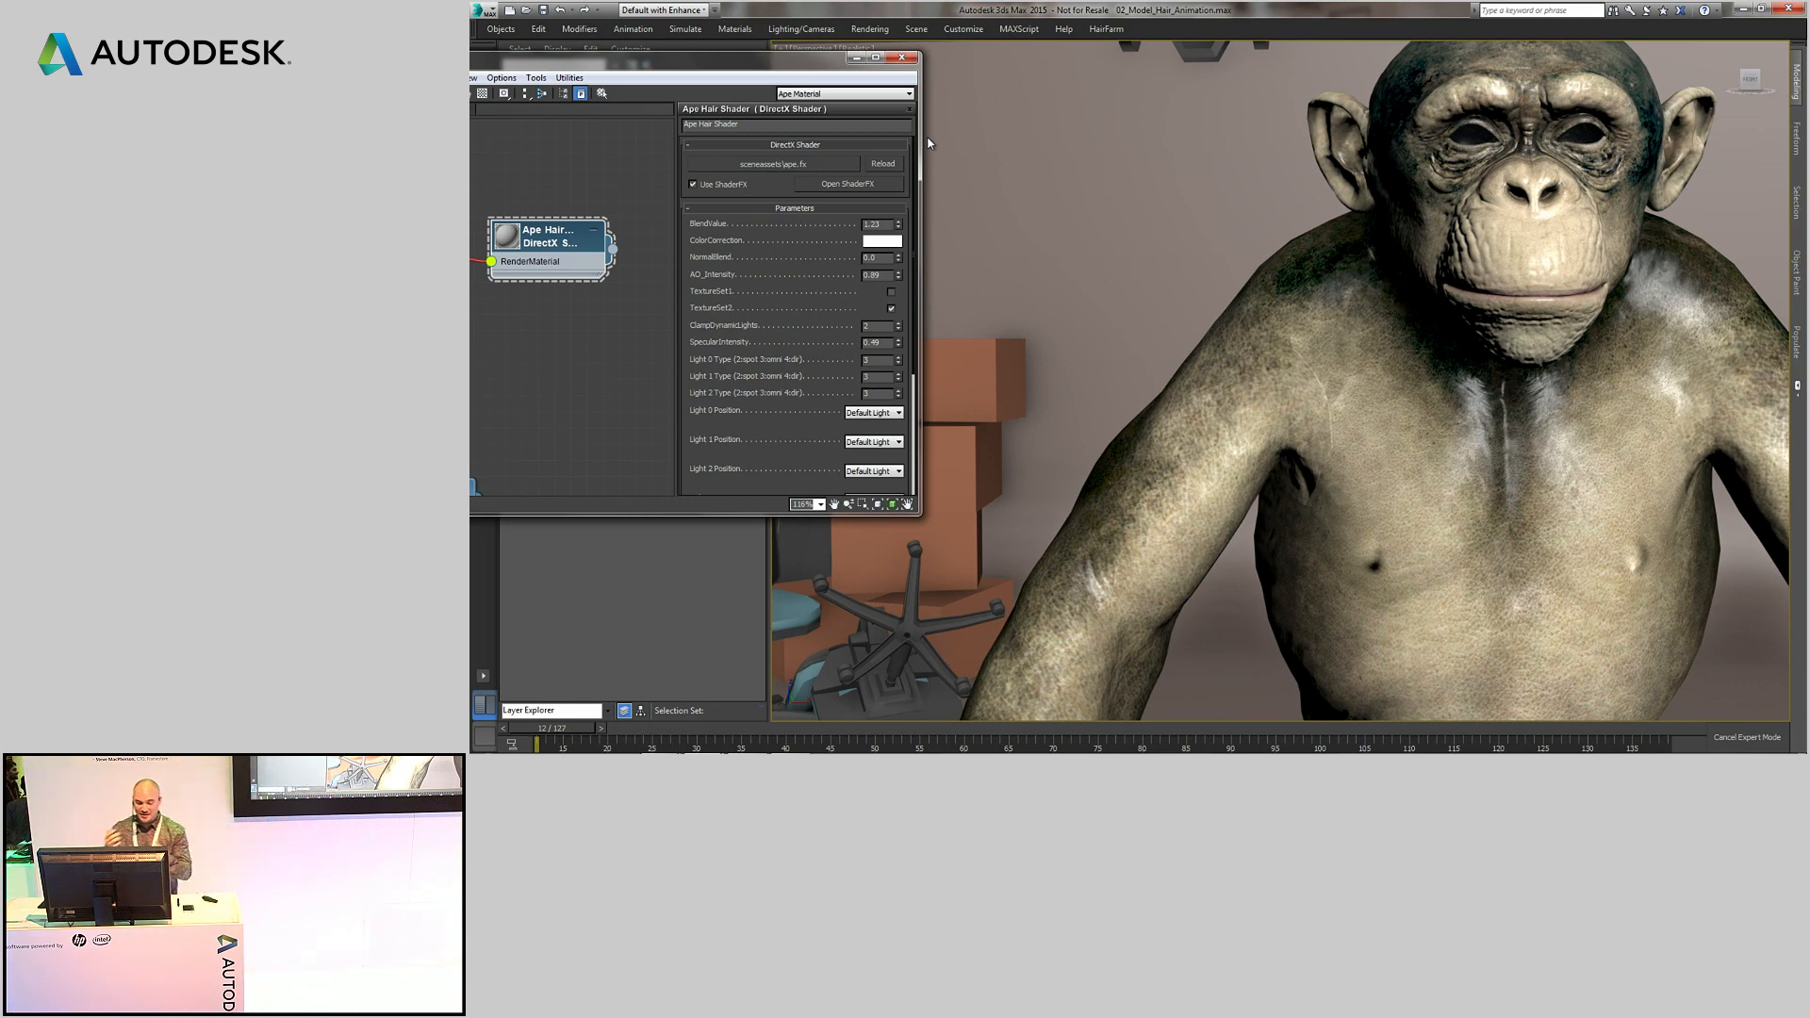
click(901, 56)
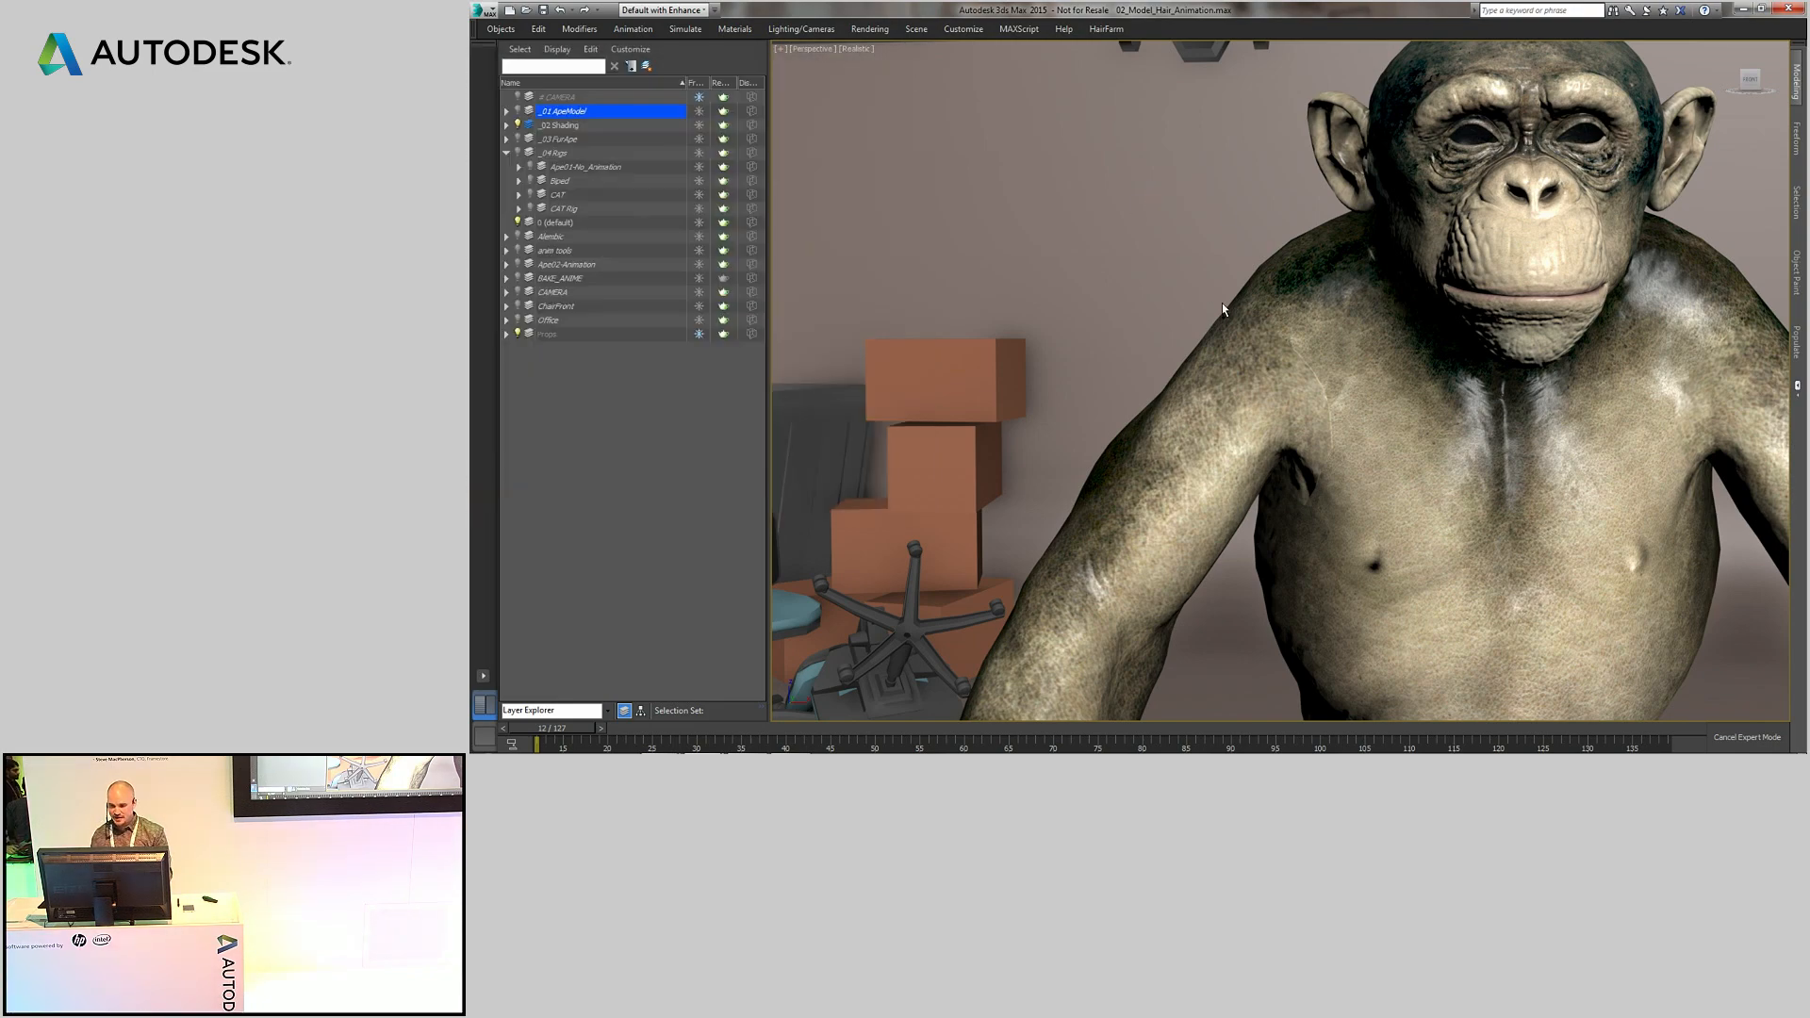
- Leave Expert Mode and restore the saved scene state 03 Hair
scroll(1223, 304, down, 8)
scroll(1223, 303, up, 2)
scroll(1235, 332, up, 2)
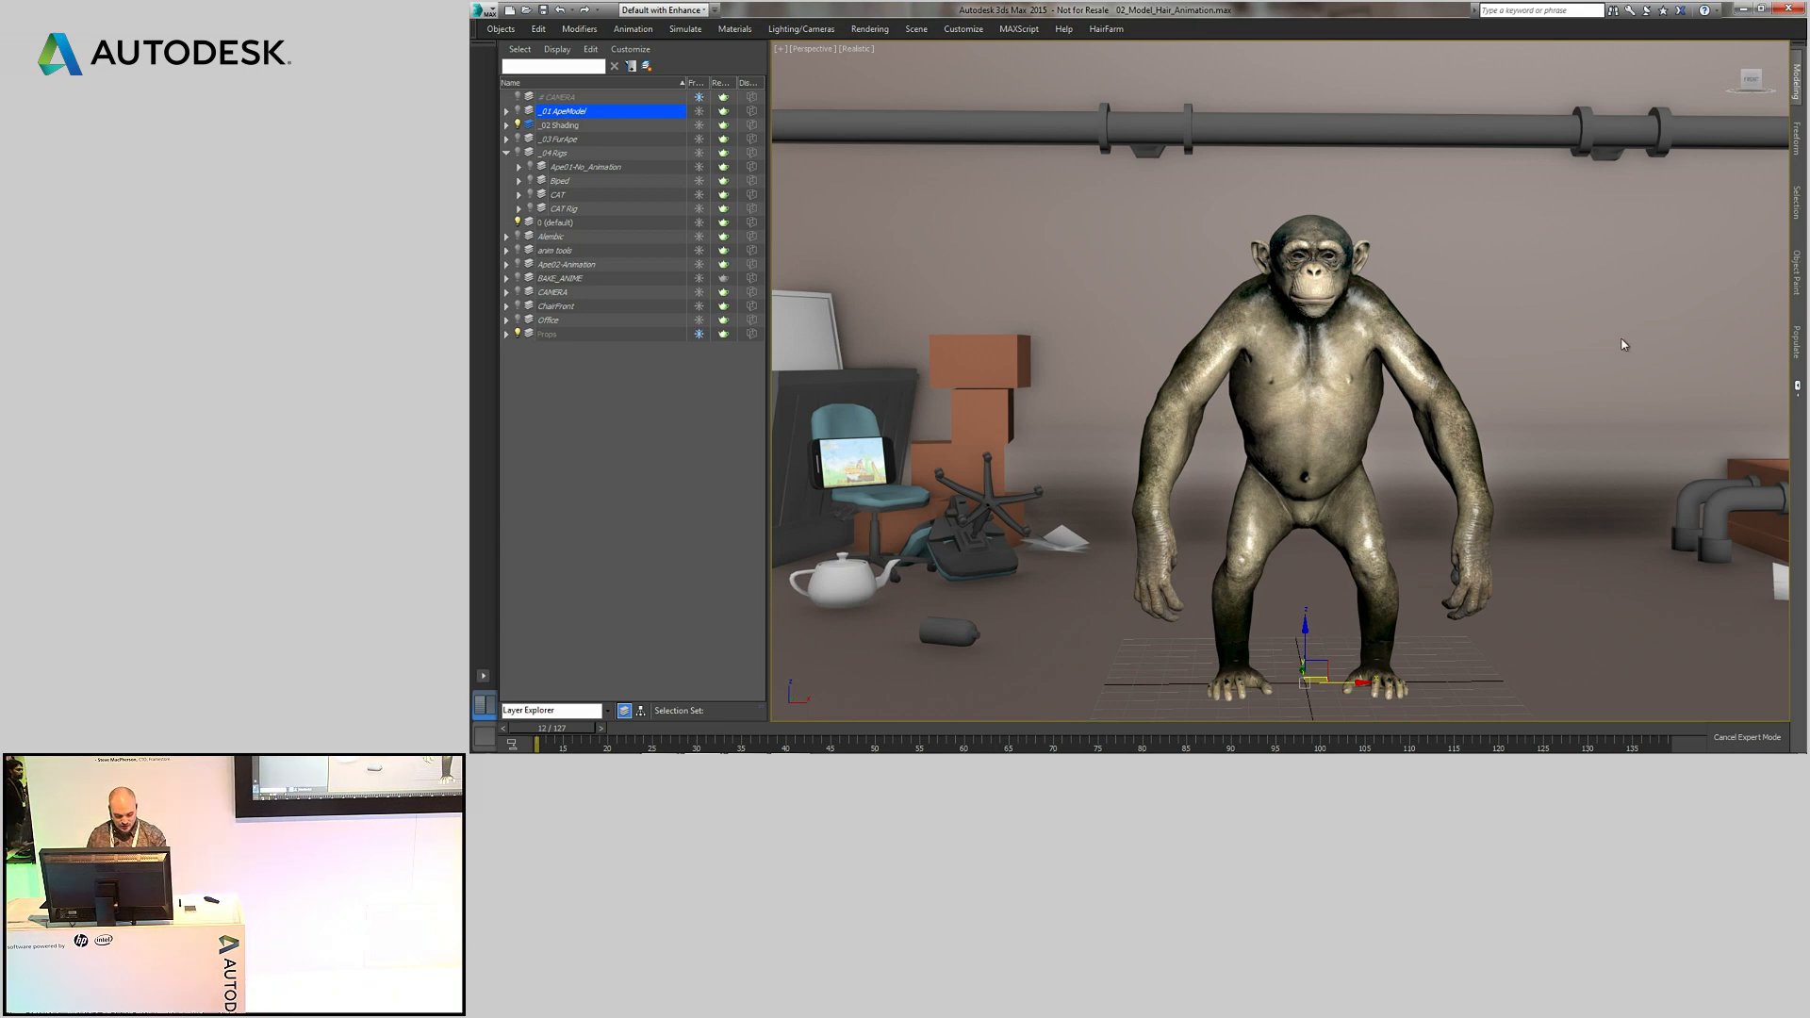
key(ctrl+x)
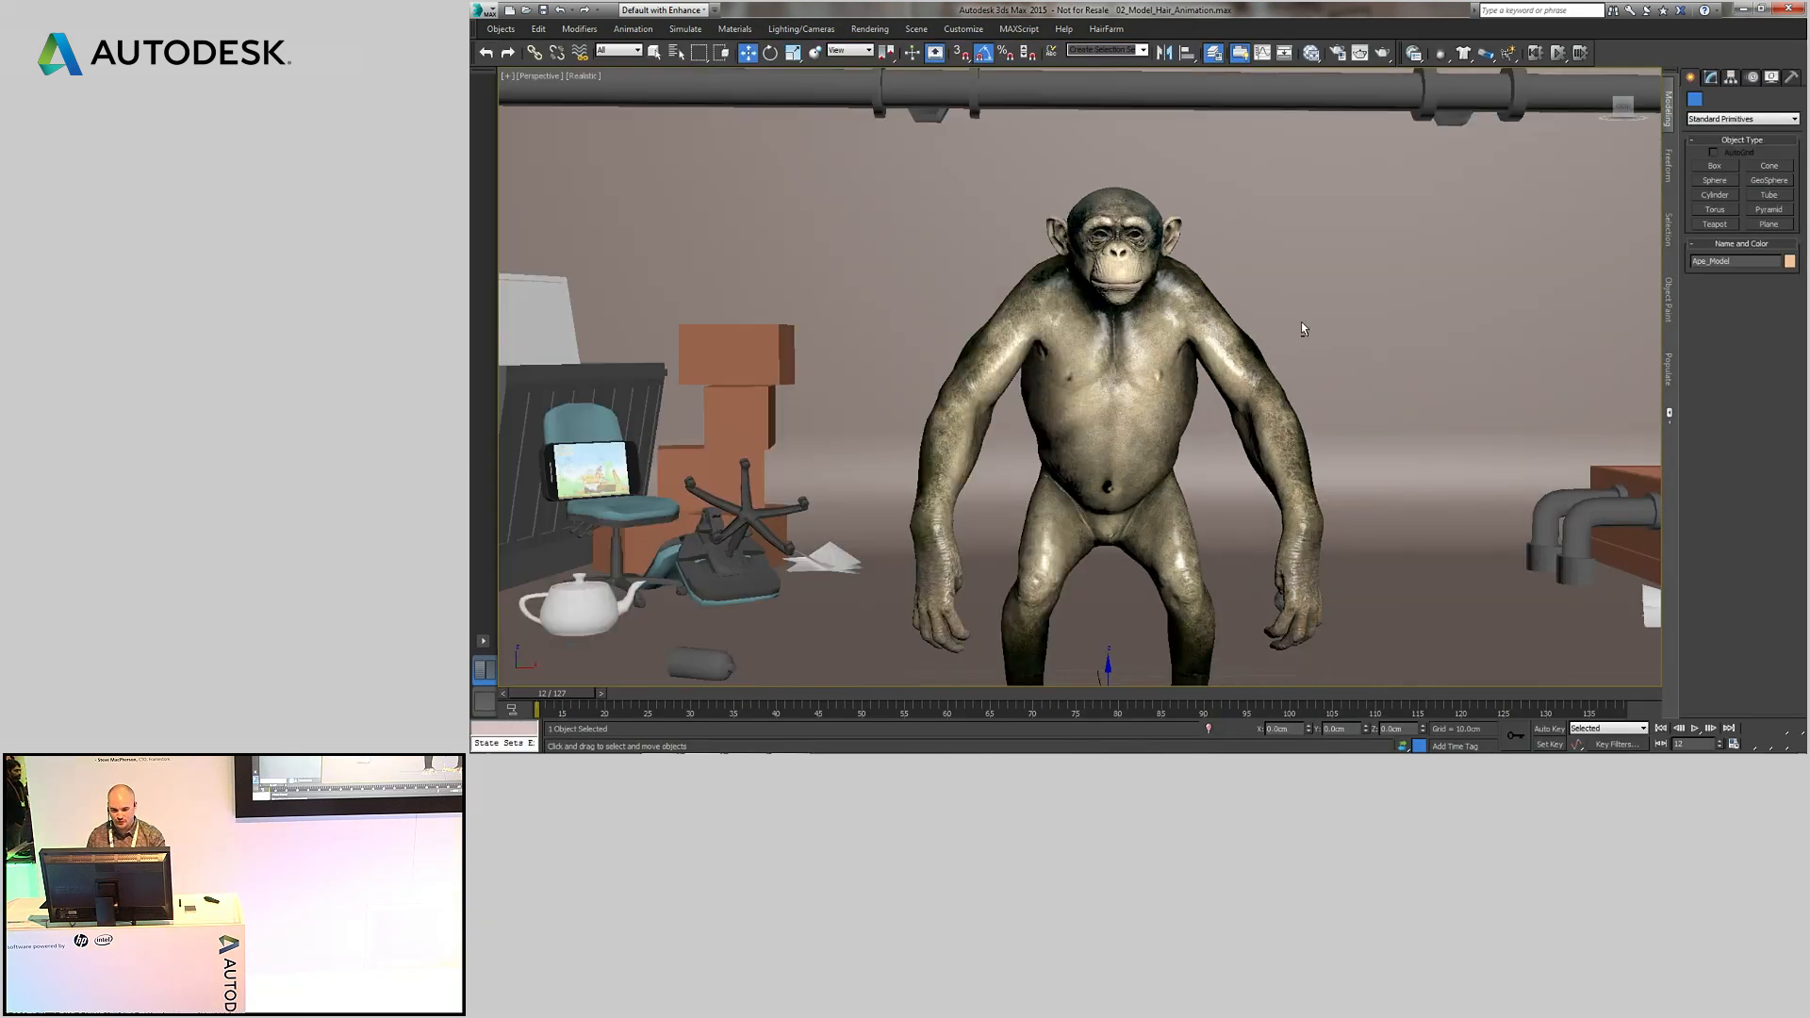
right_click(1344, 250)
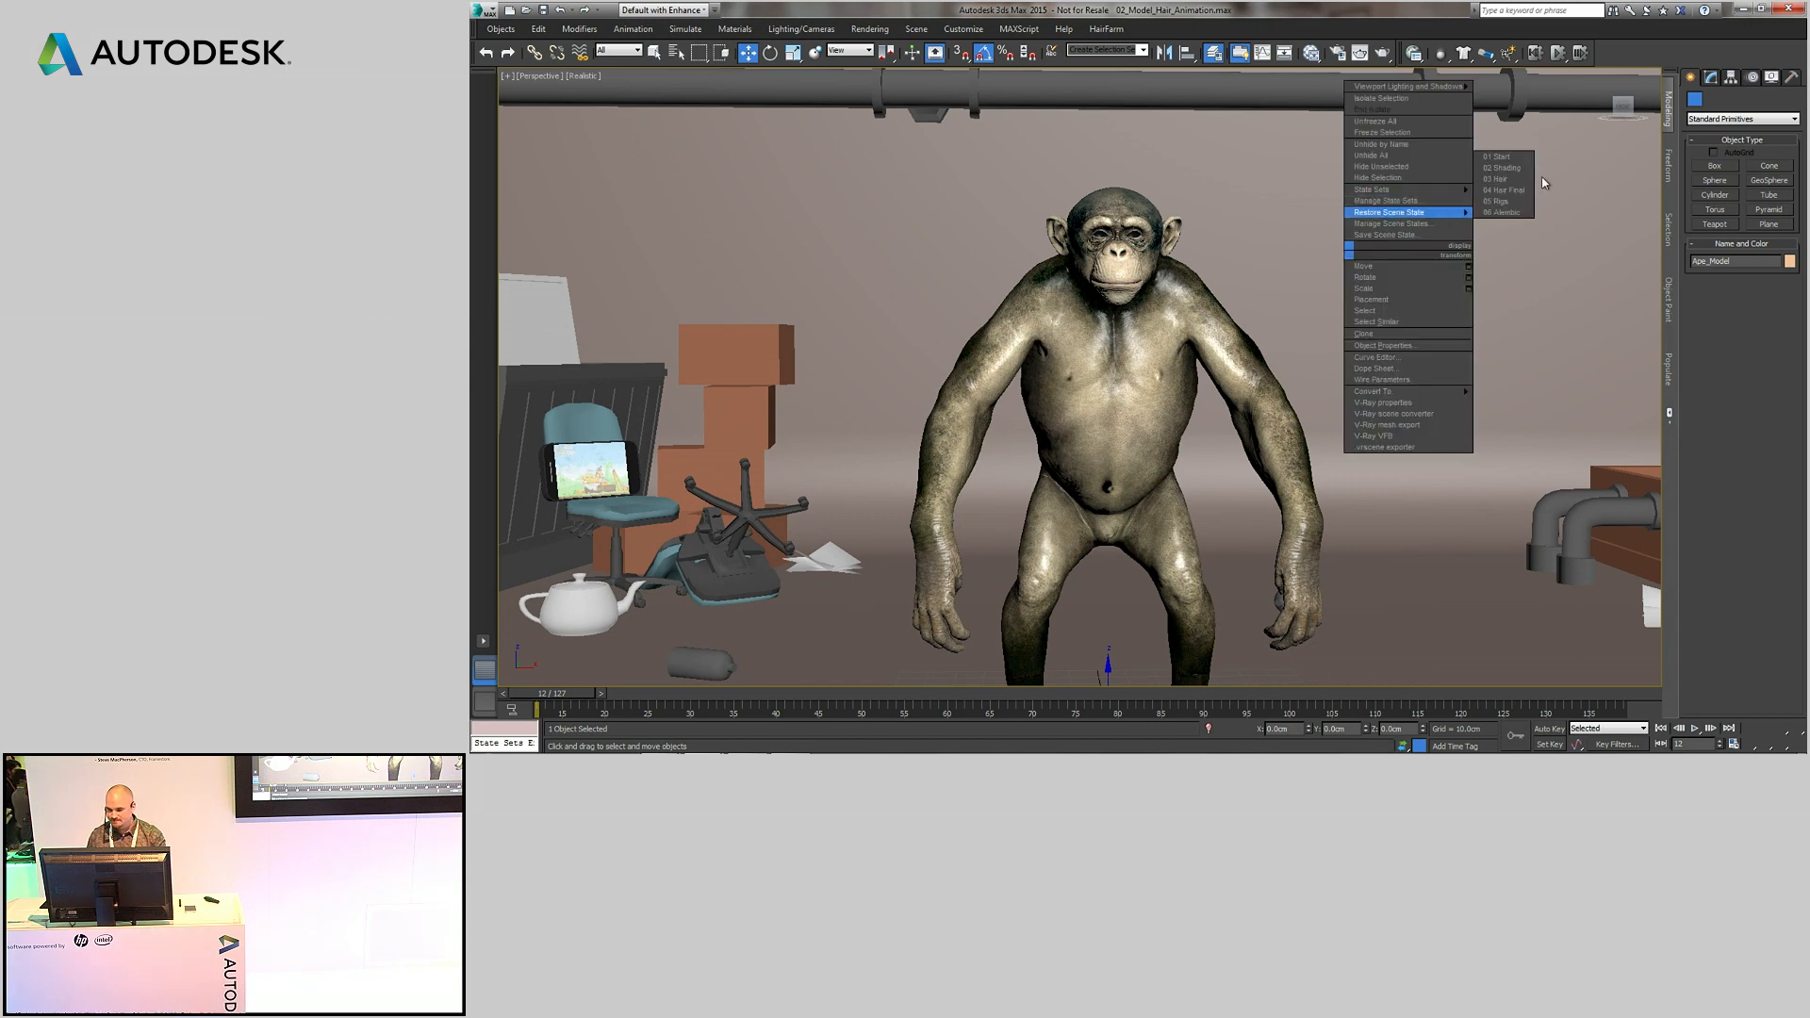
click(1495, 178)
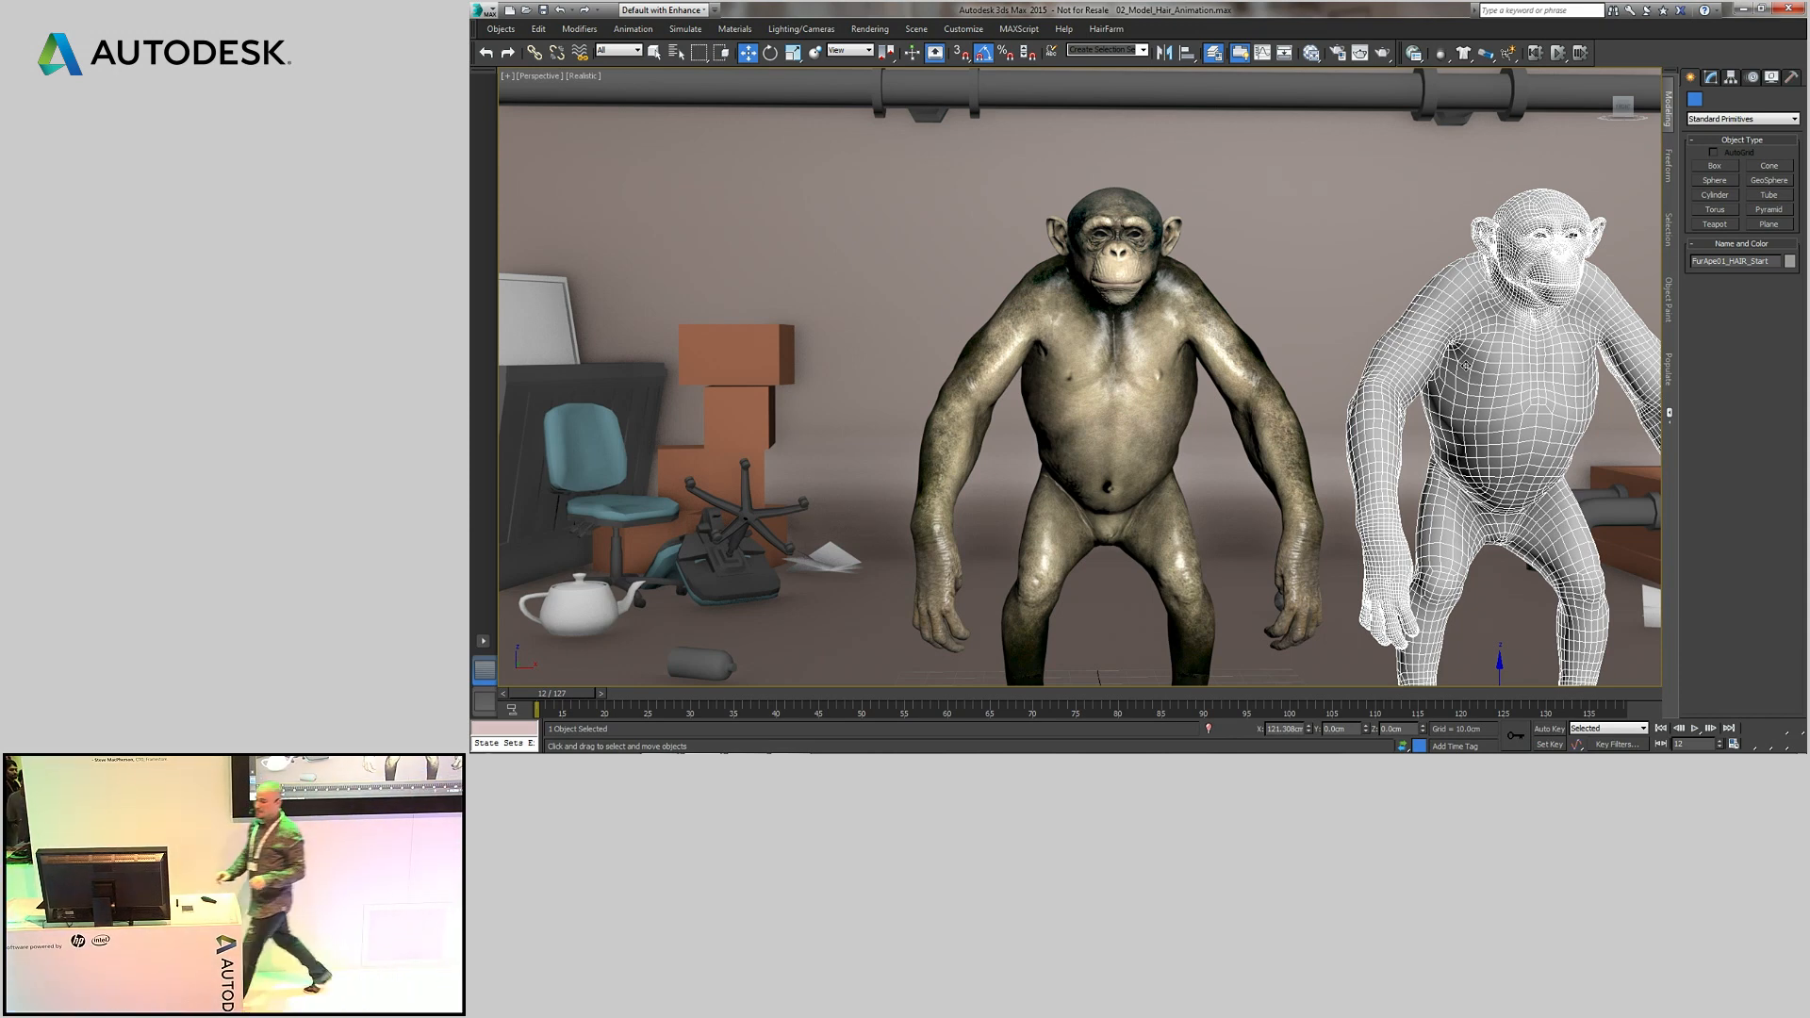
- Align the FurApe01_HAIR_Start mesh to the ape model on X, Y and Z, pivot point to pivot point
key(alt+a)
click(1133, 407)
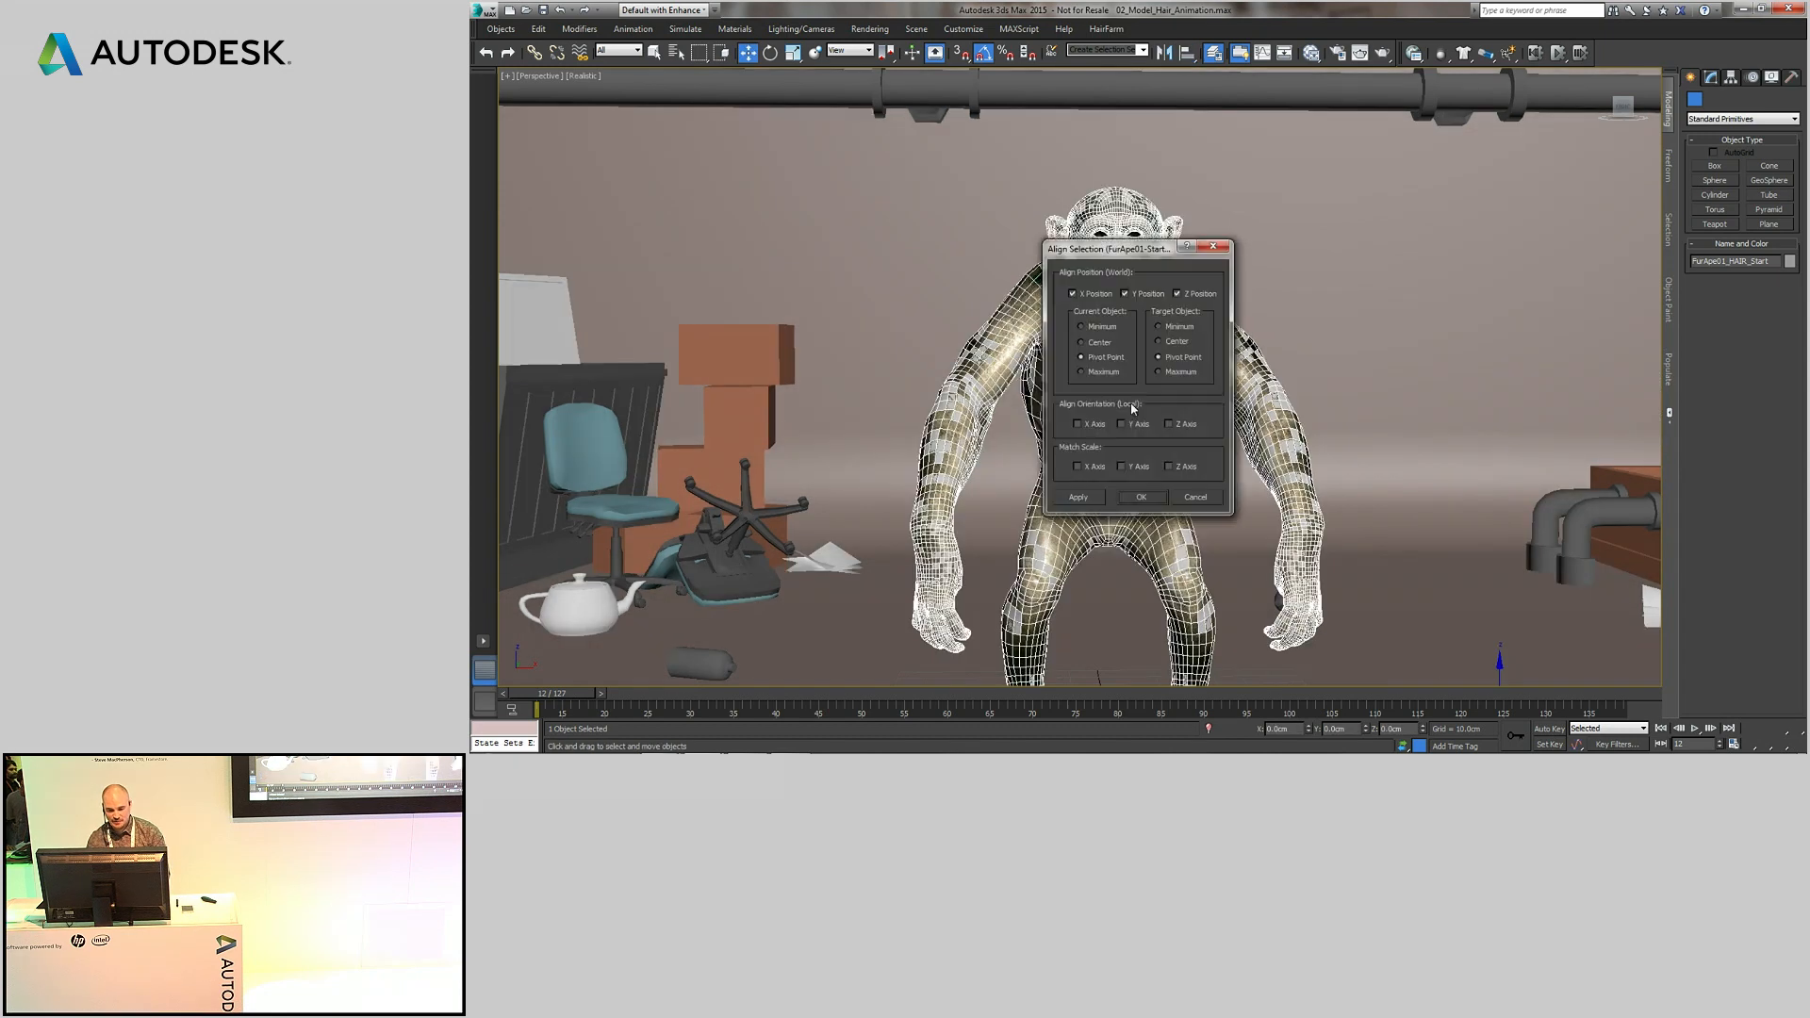
click(1141, 498)
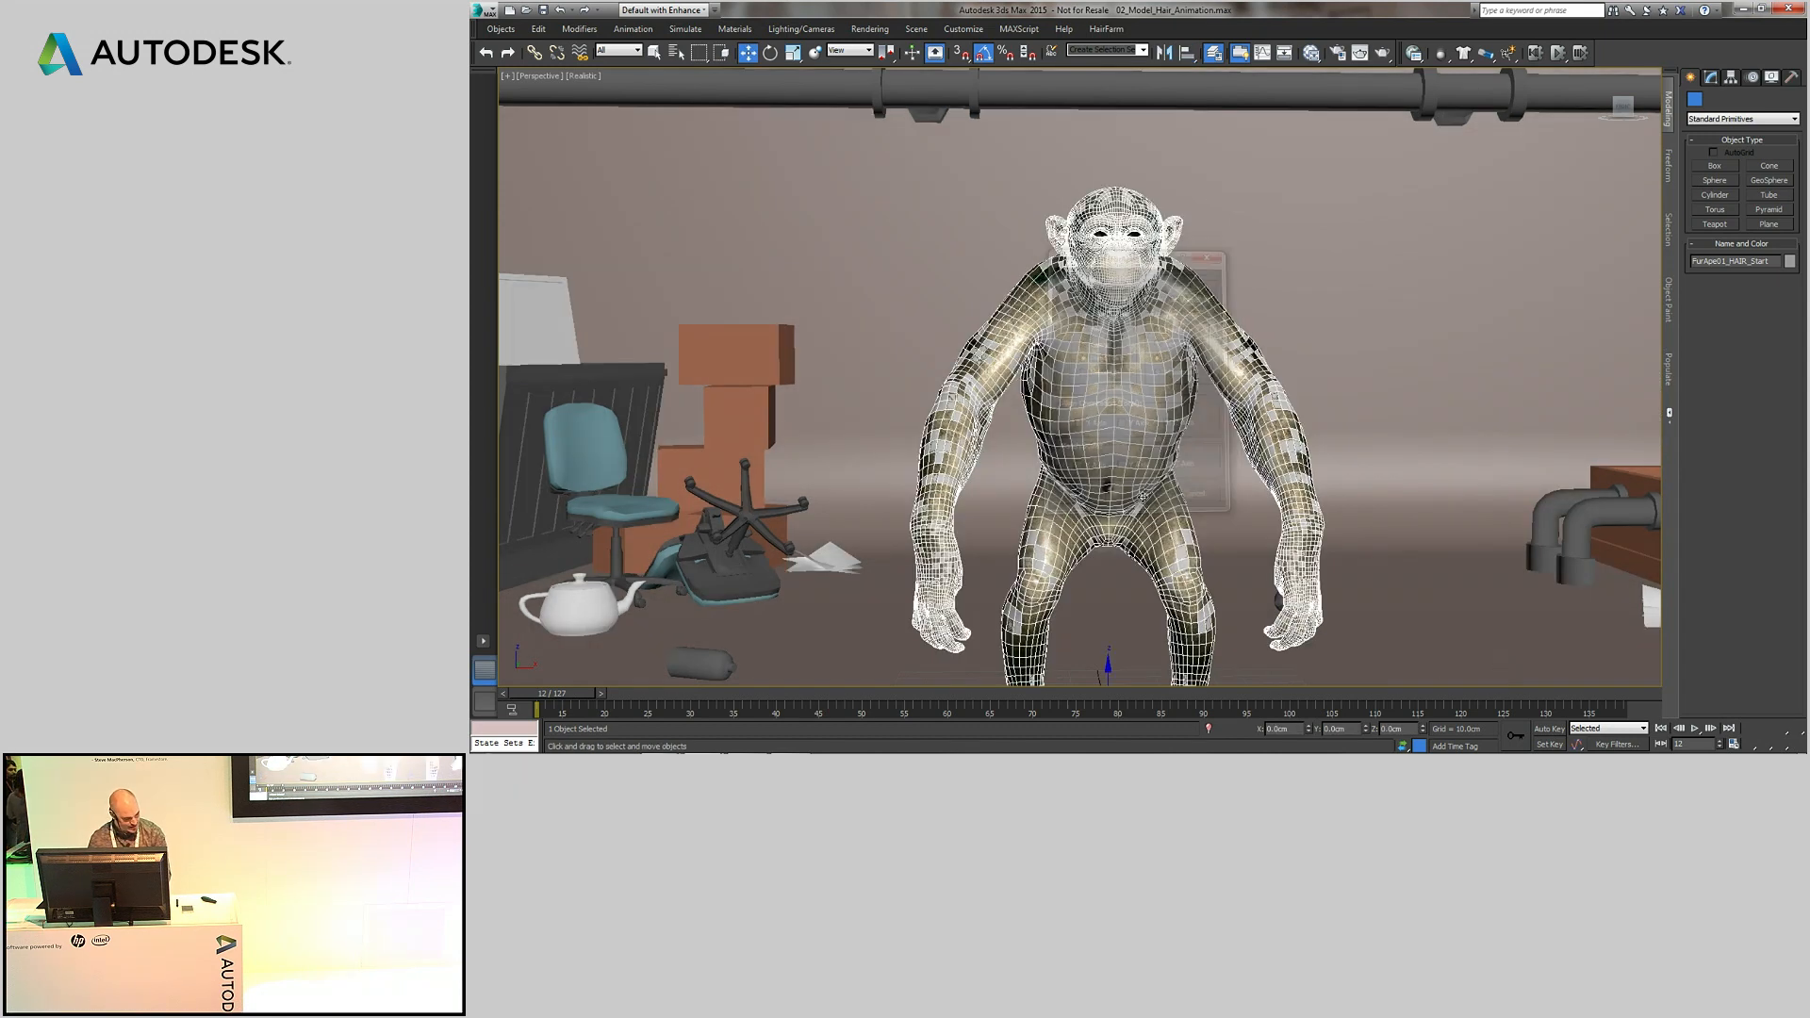
- Add a HairMesh Brush modifier to the aligned fur mesh and turn on Show Direction Colors
click(1714, 79)
click(1734, 115)
scroll(1730, 227, down, 5)
click(1736, 213)
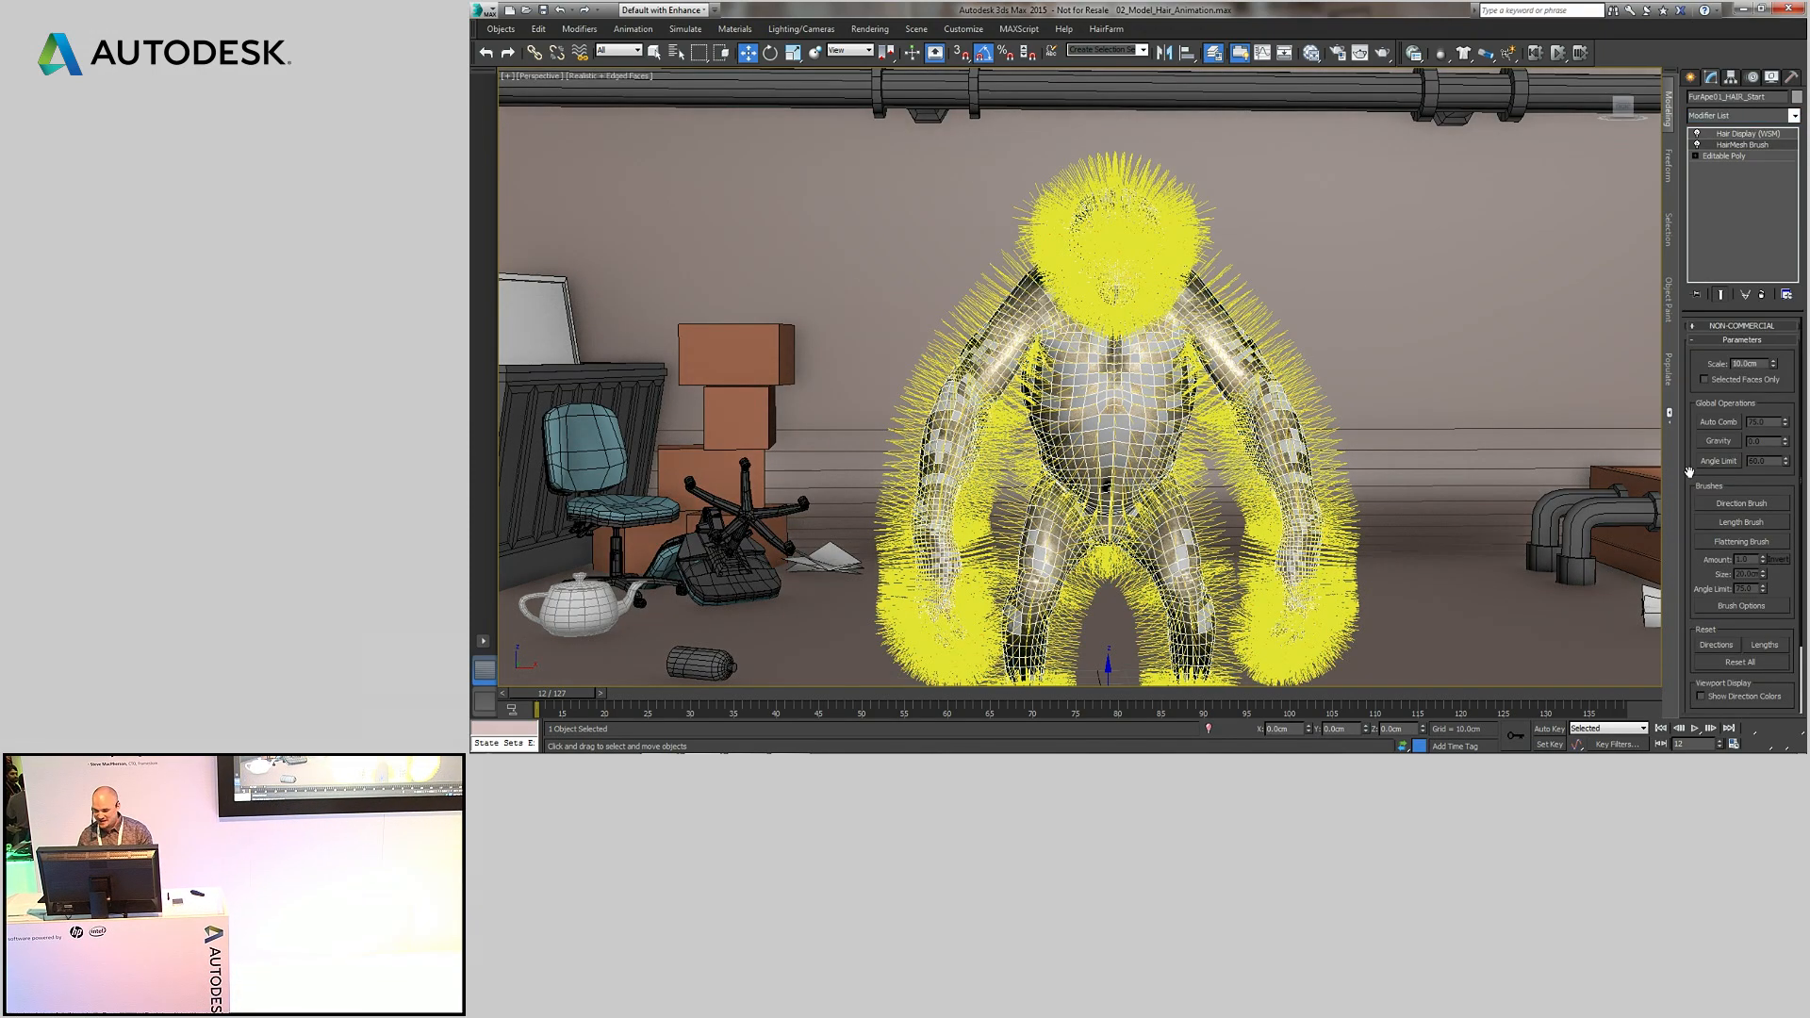
drag(1702, 510, 1685, 323)
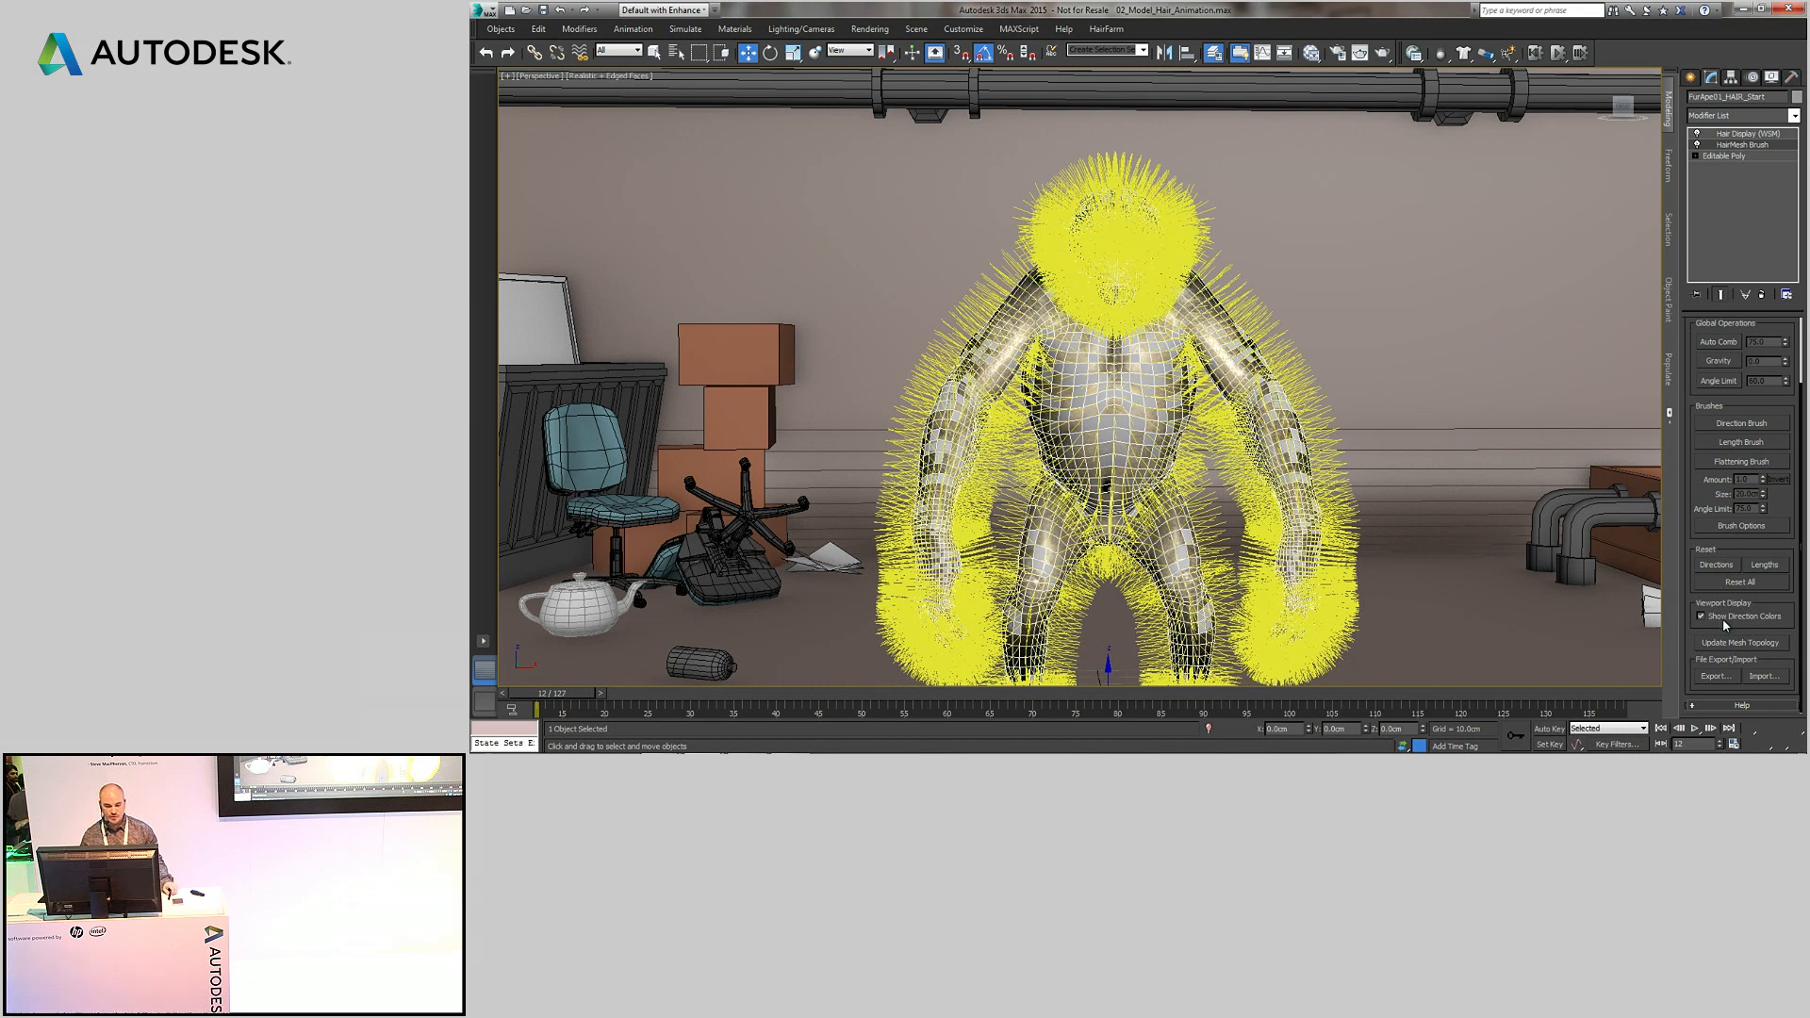
click(1723, 618)
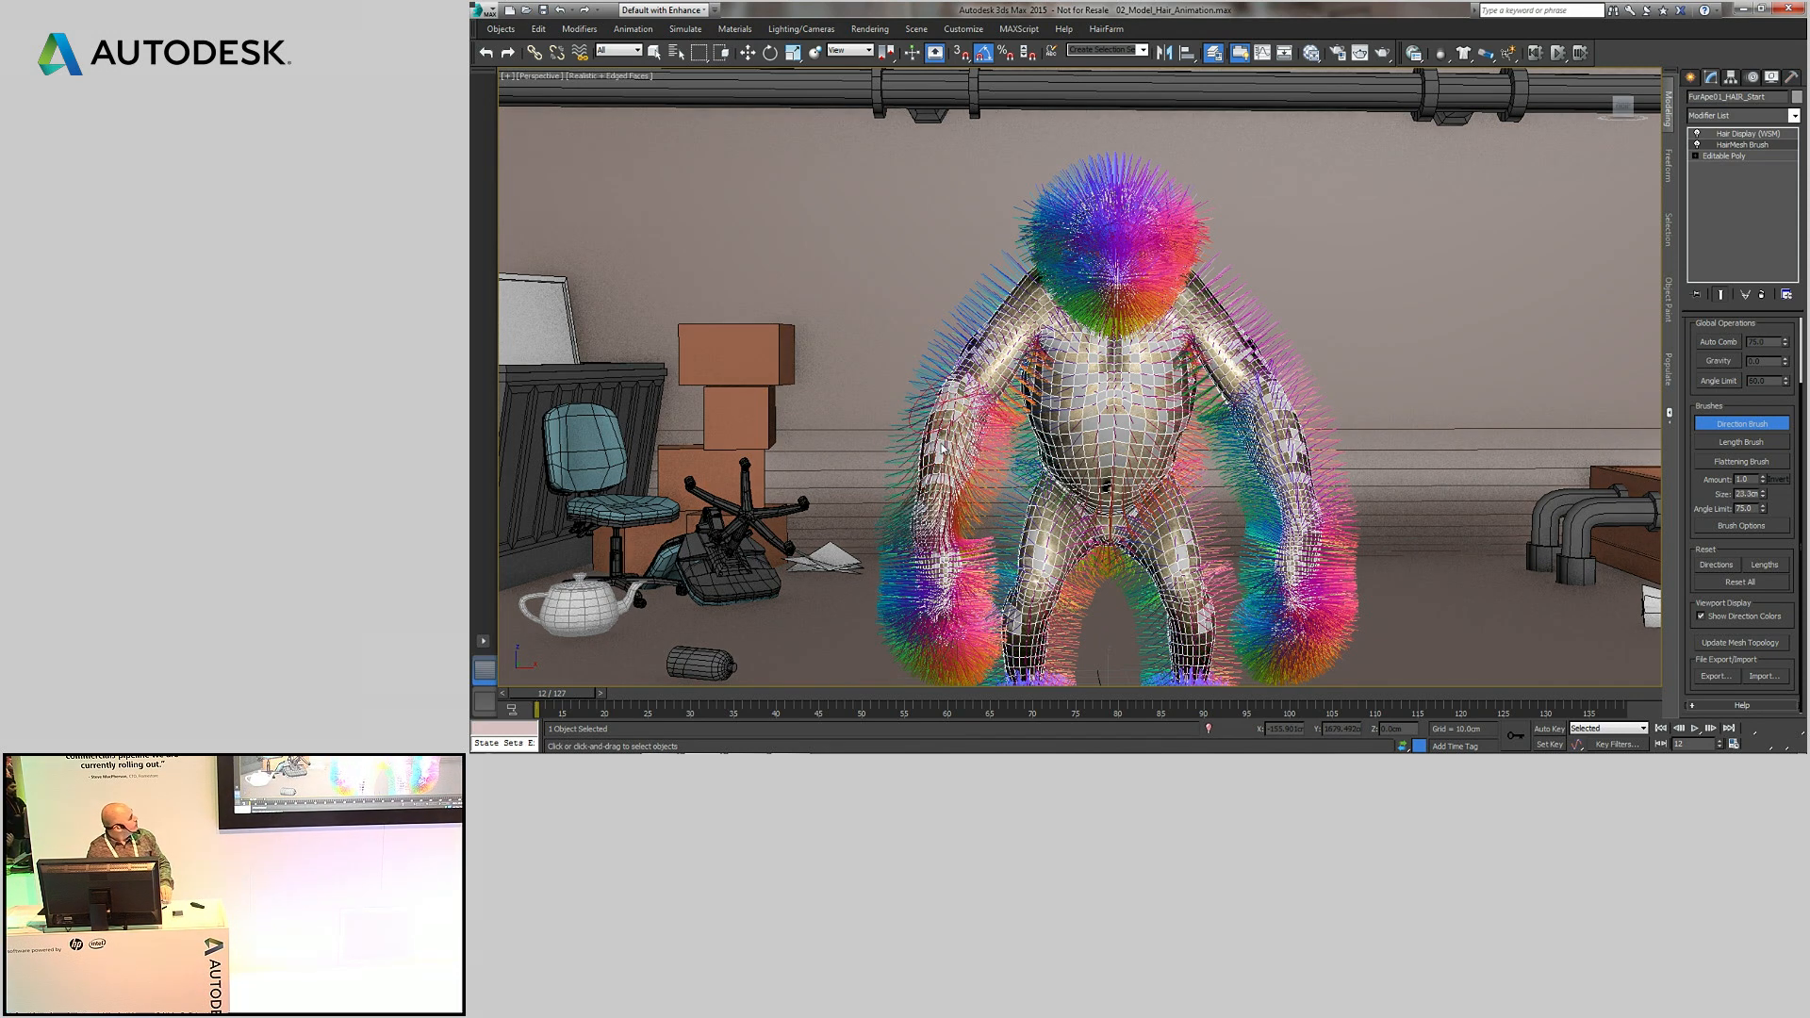
- Activate the Direction Brush briefly and use the global Gravity operation to bend the guide hairs downward
click(1746, 425)
click(1738, 363)
drag(1788, 364, 1703, 462)
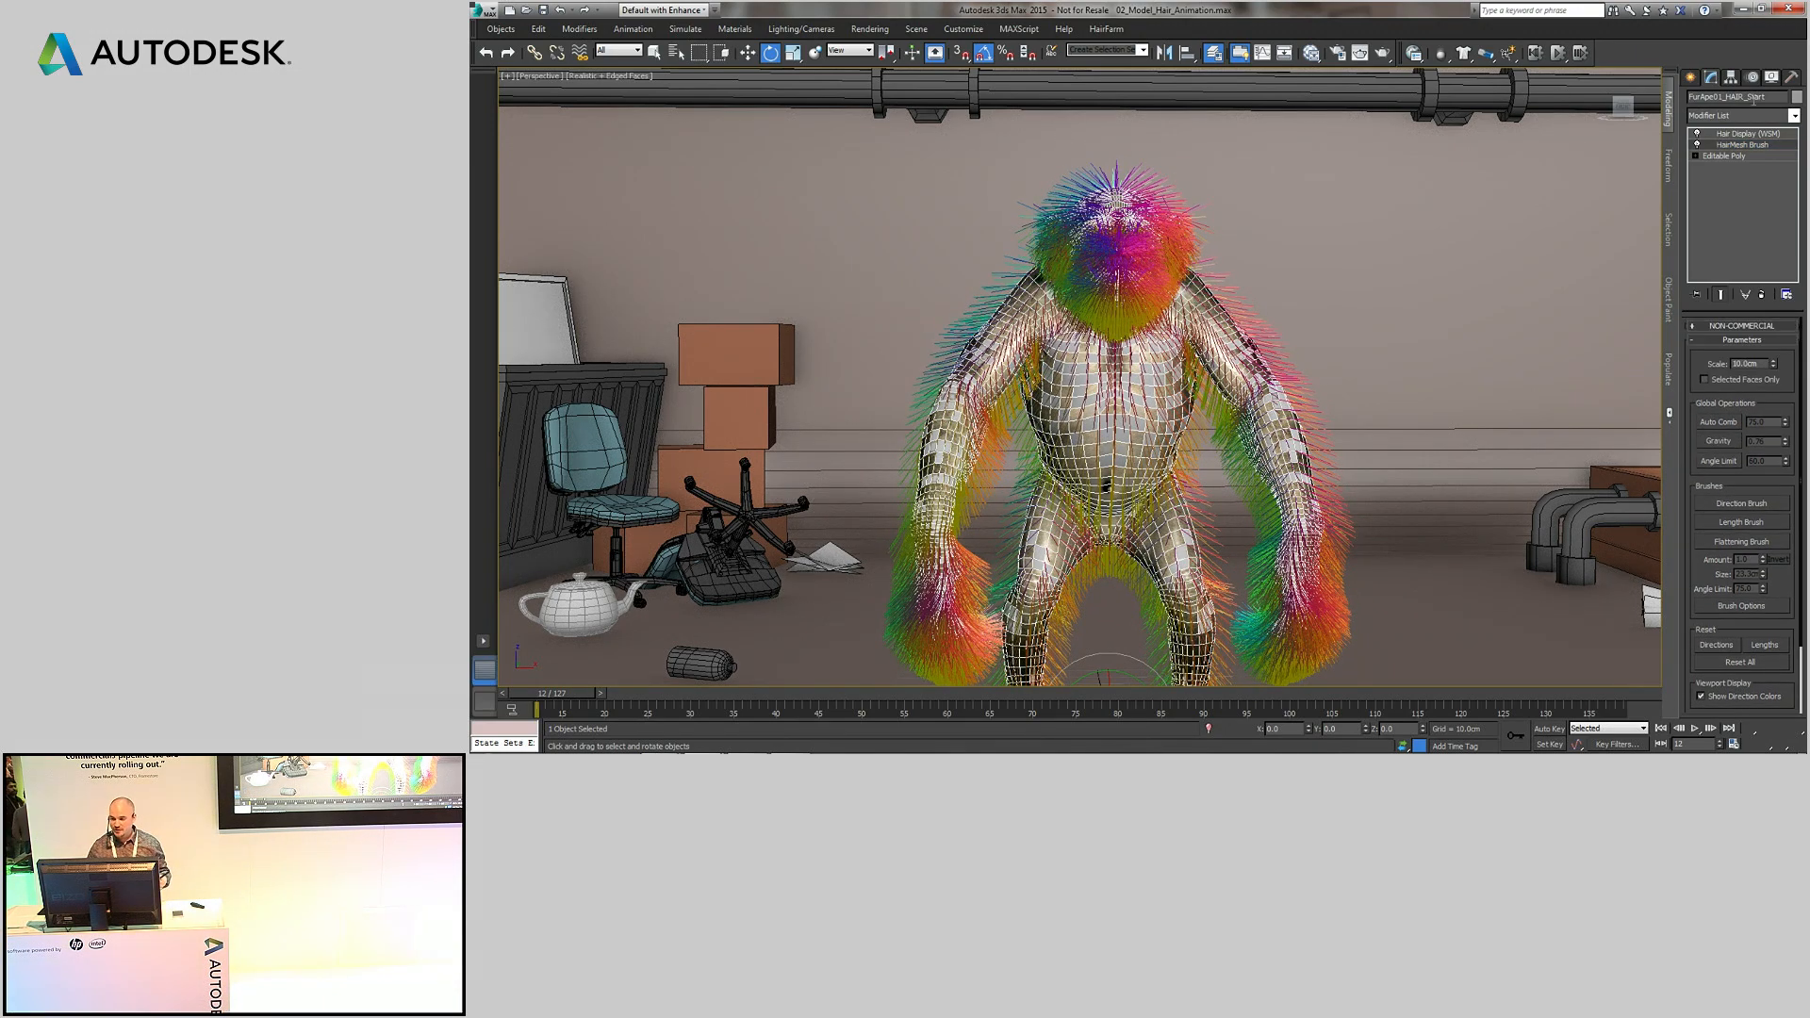
- Add a Hair Generate modifier with a Hair Count of 380000, widen the command area and set the viewport's Max. Hairs to 40000
click(1751, 116)
drag(1795, 244, 1804, 350)
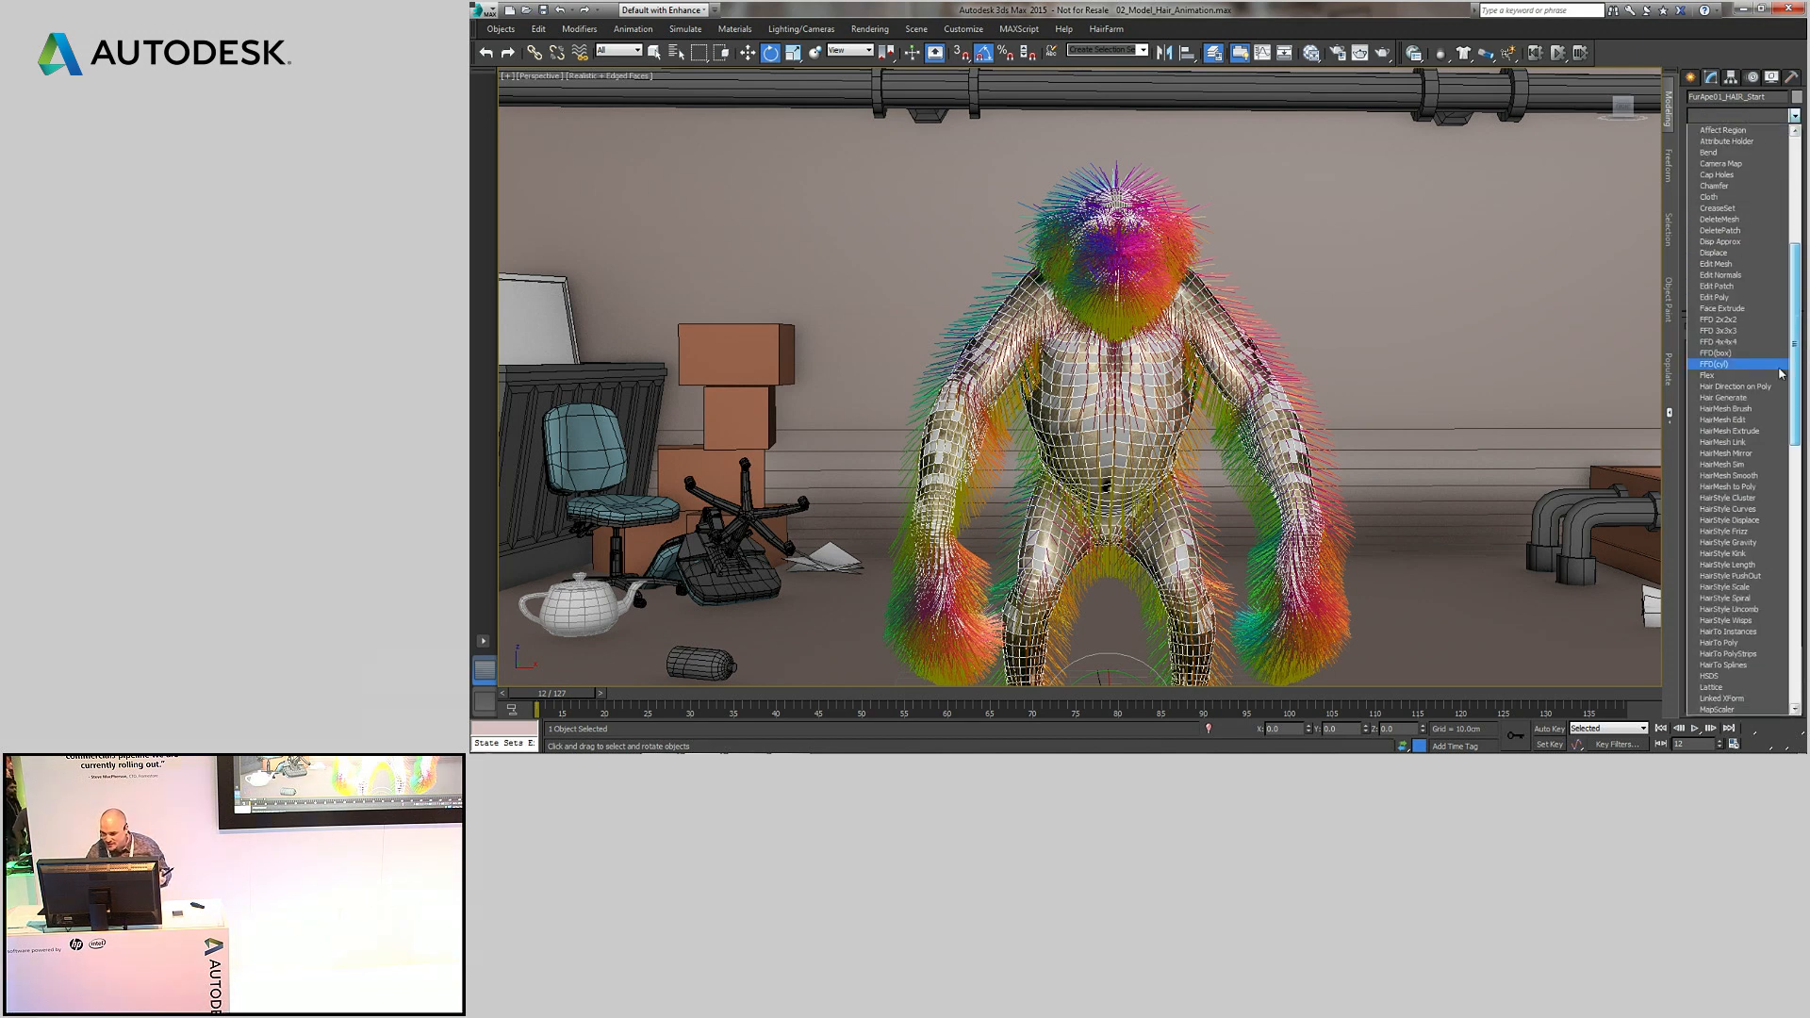
click(1761, 398)
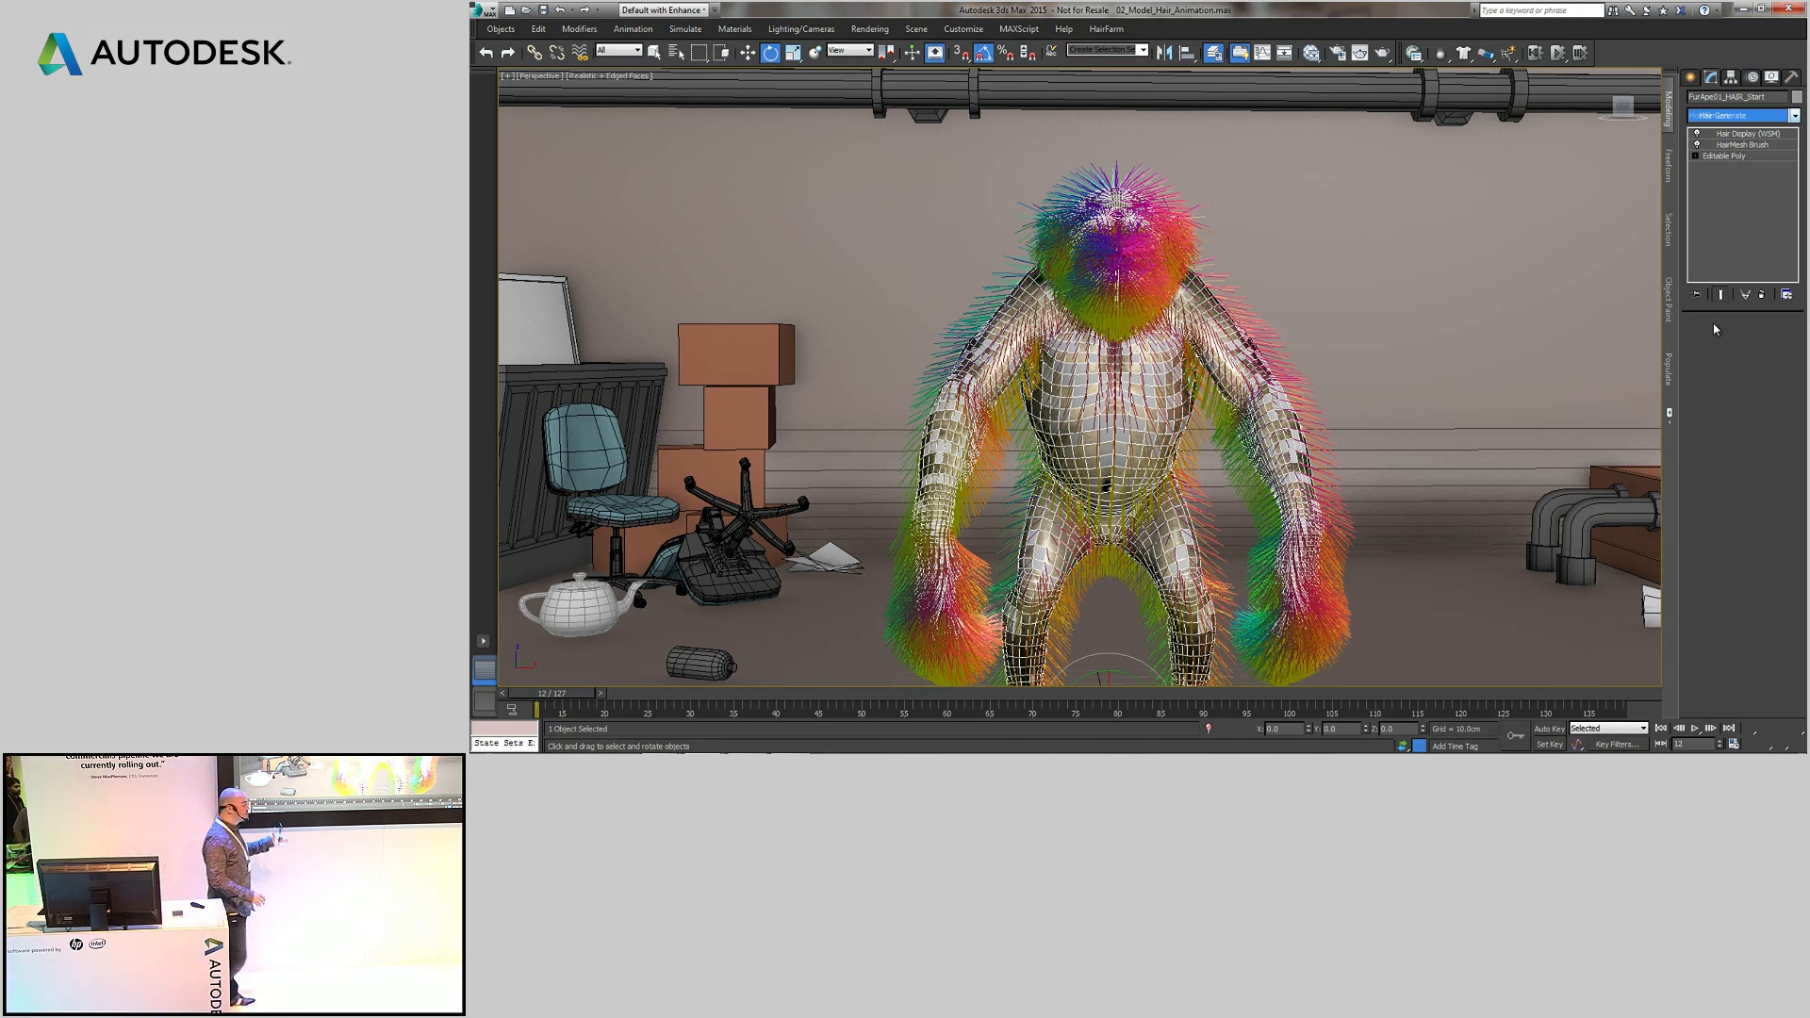
key(Return)
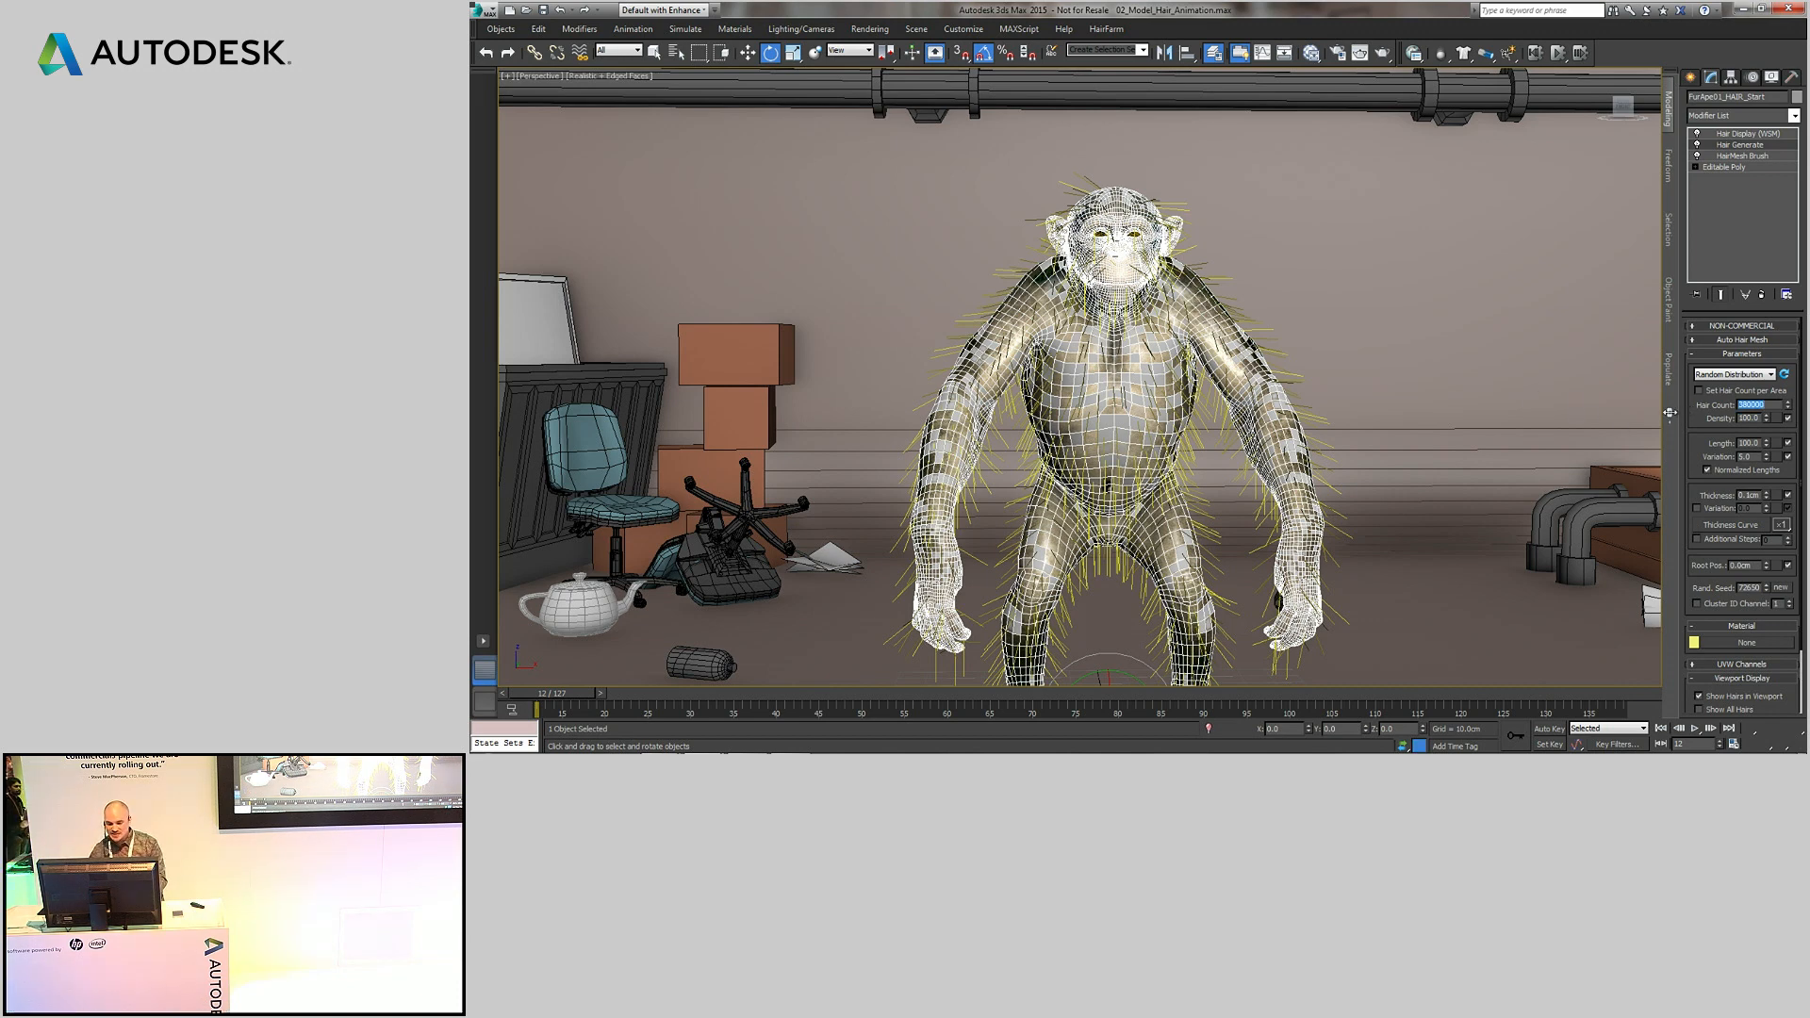
drag(1669, 412, 1546, 412)
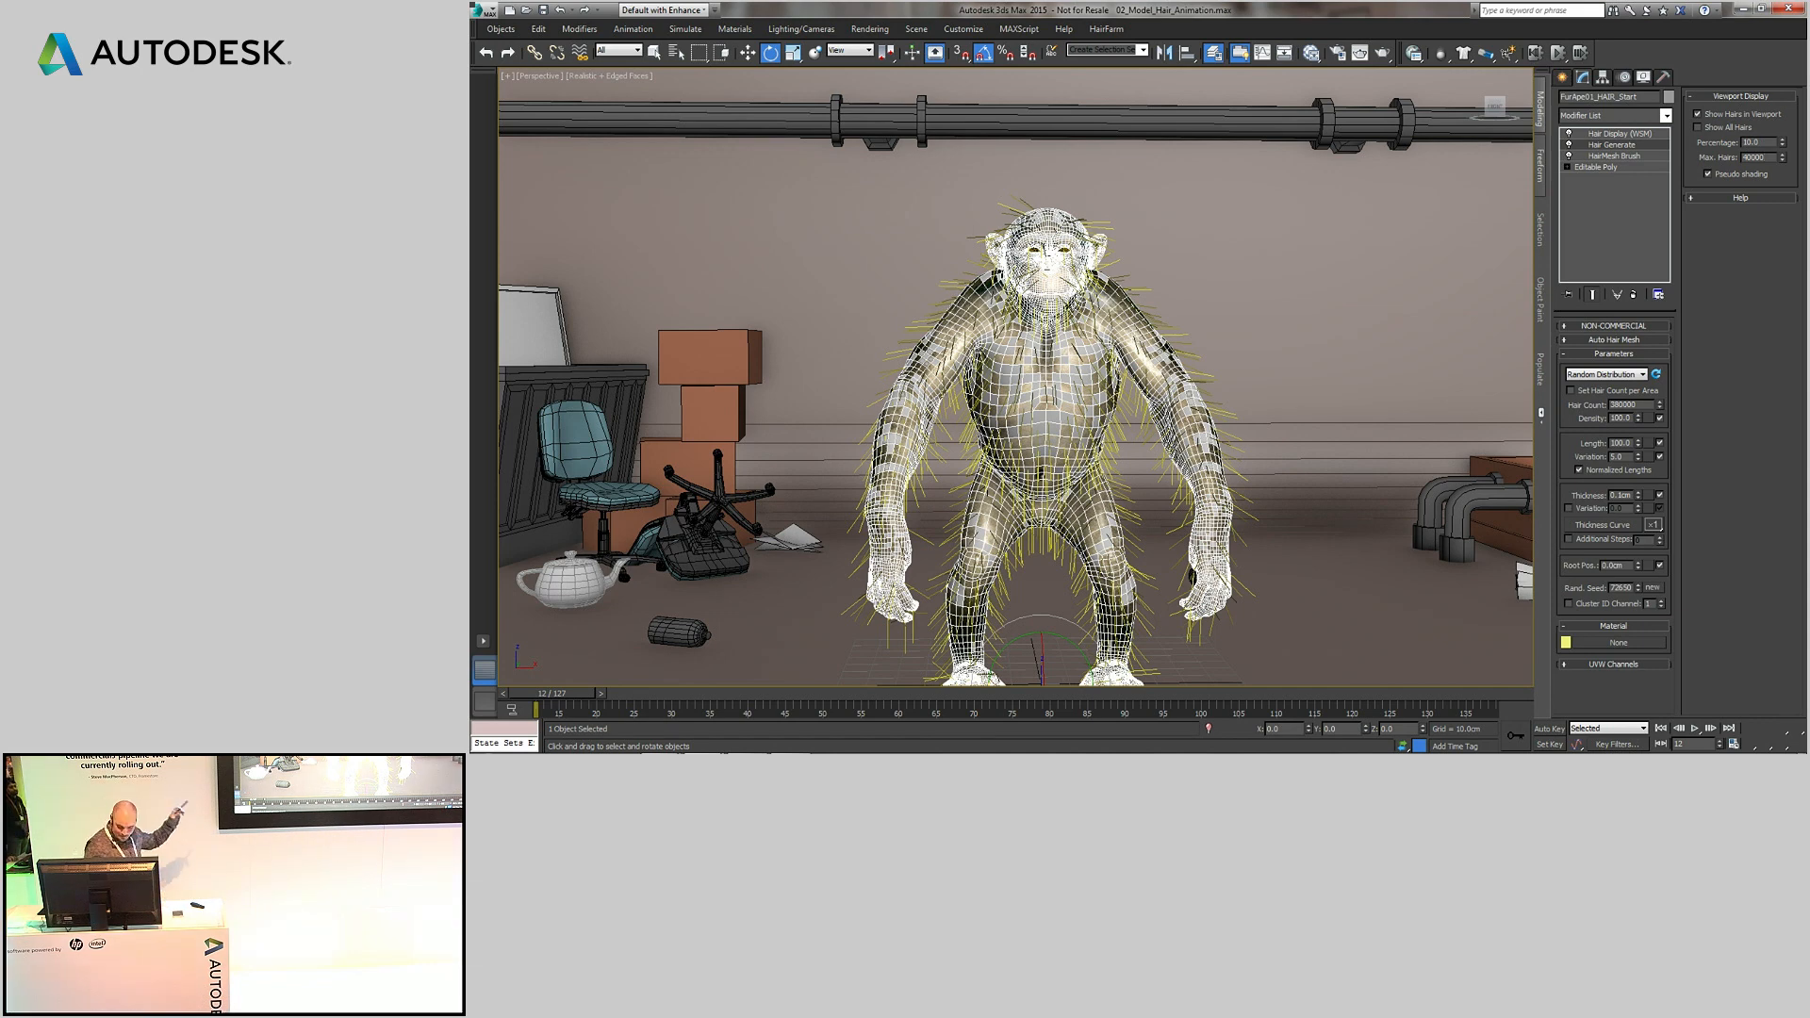
key(Return)
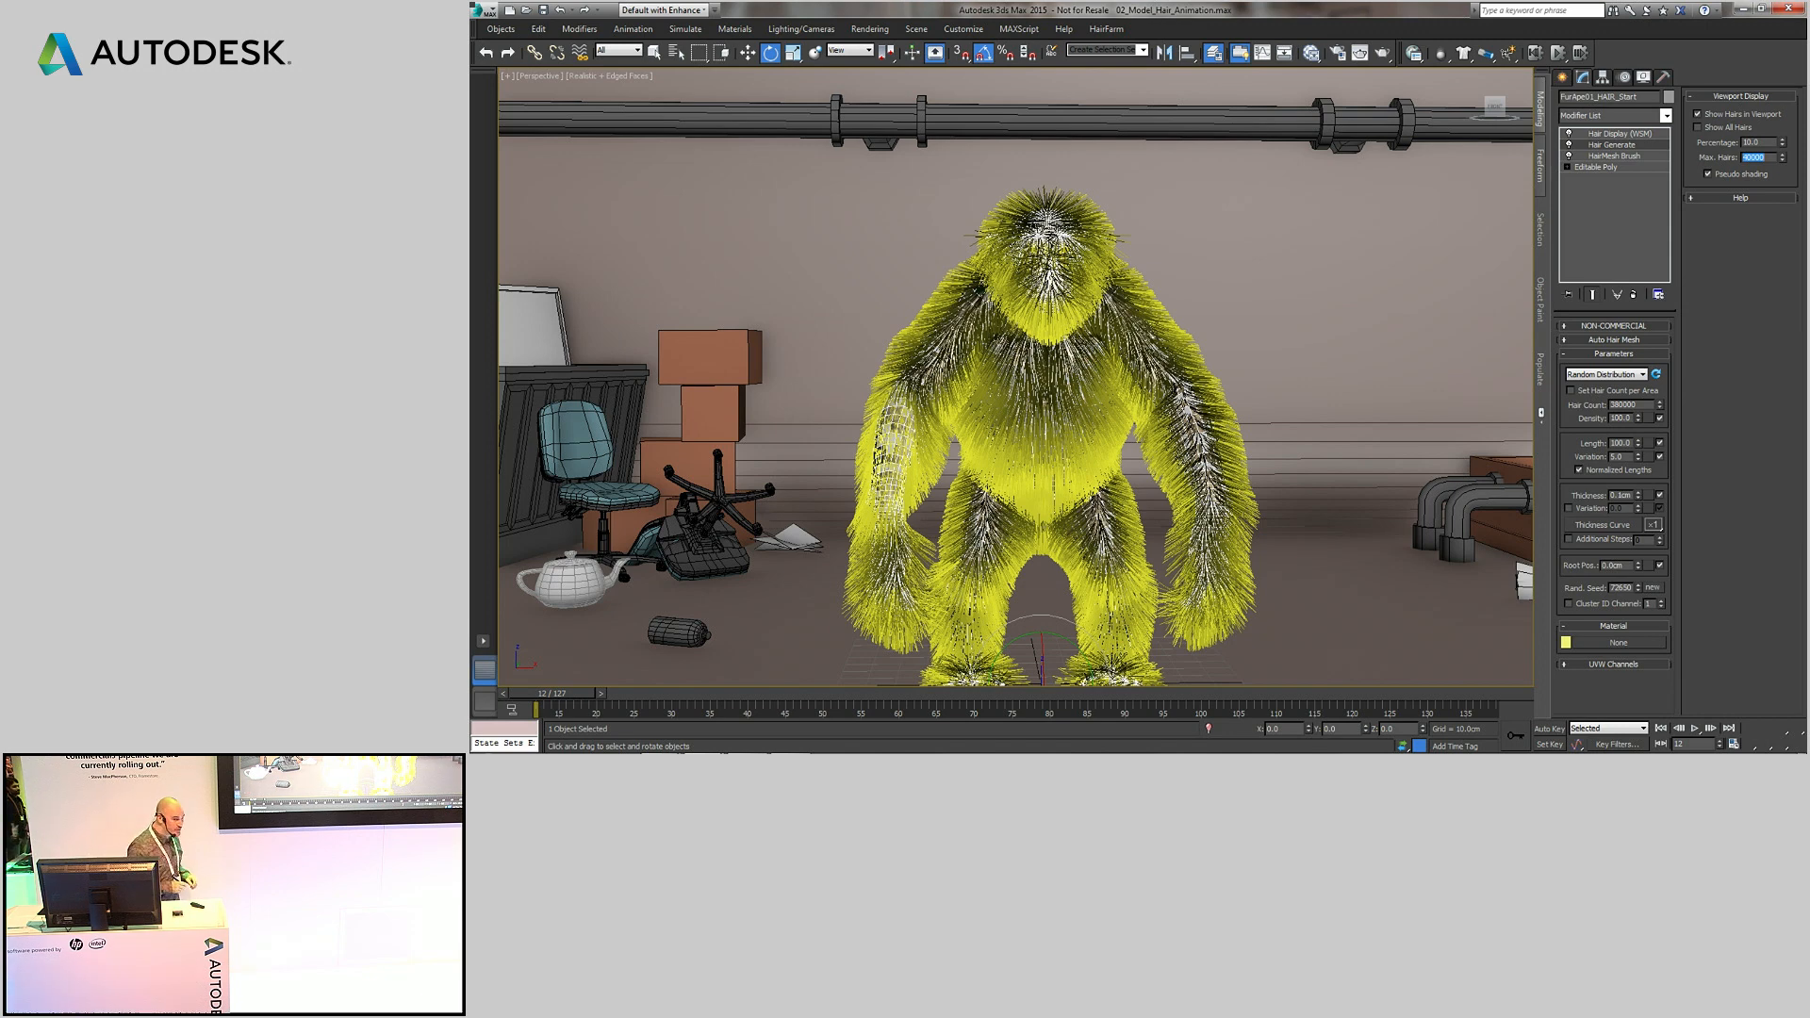
- Switch to Mudbox, close the Extract Texture Maps dialog, hide Ape_Model and show the FurApe02_HAIR001 mesh
key(alt+Tab)
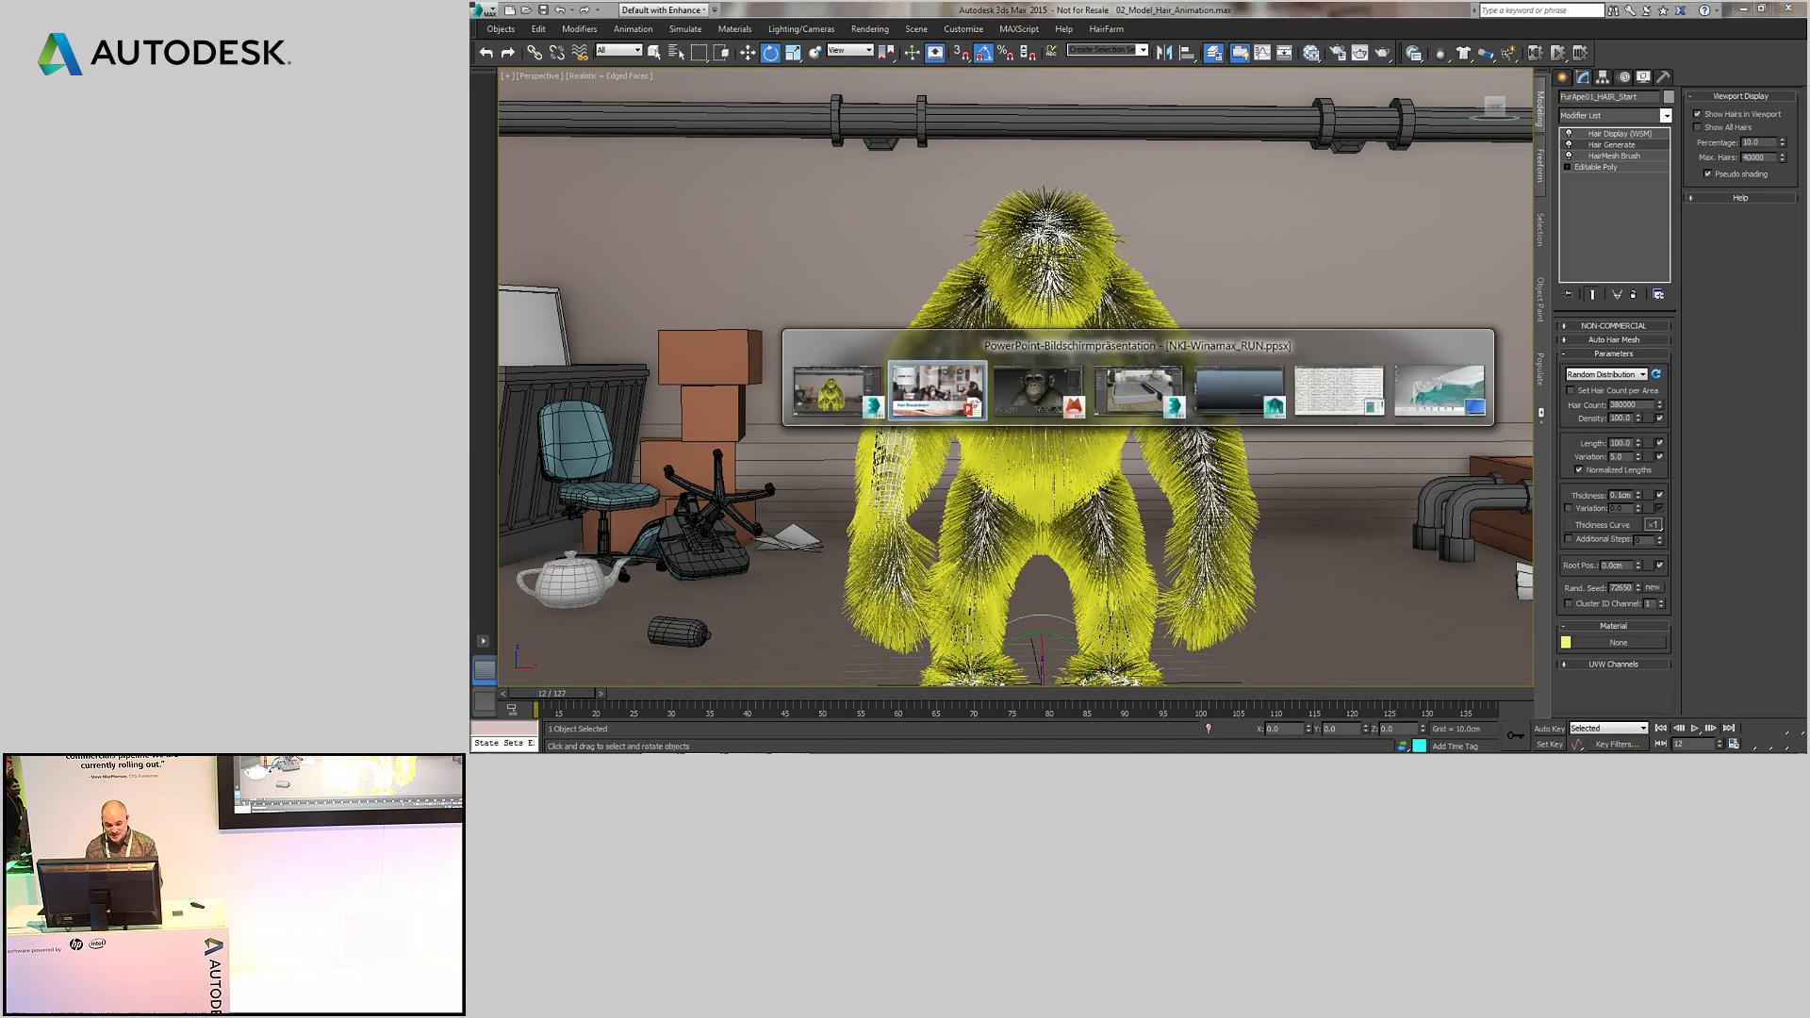
key(alt+Tab)
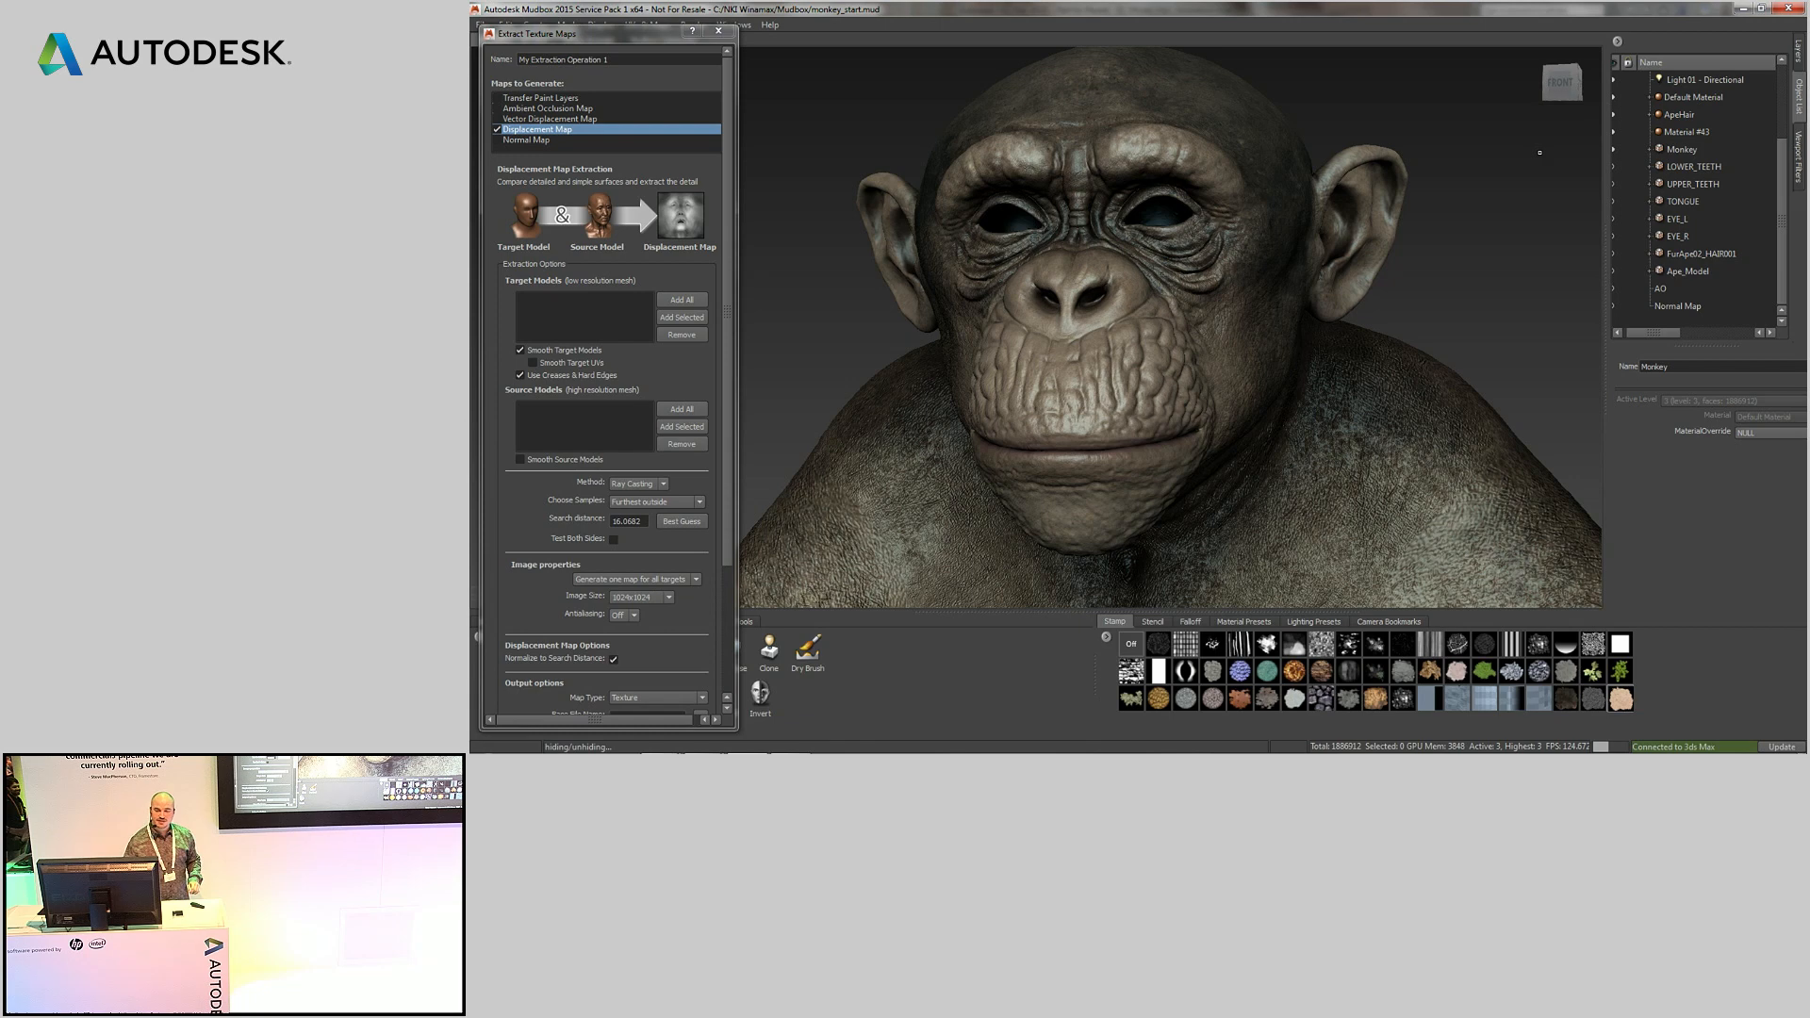
click(718, 30)
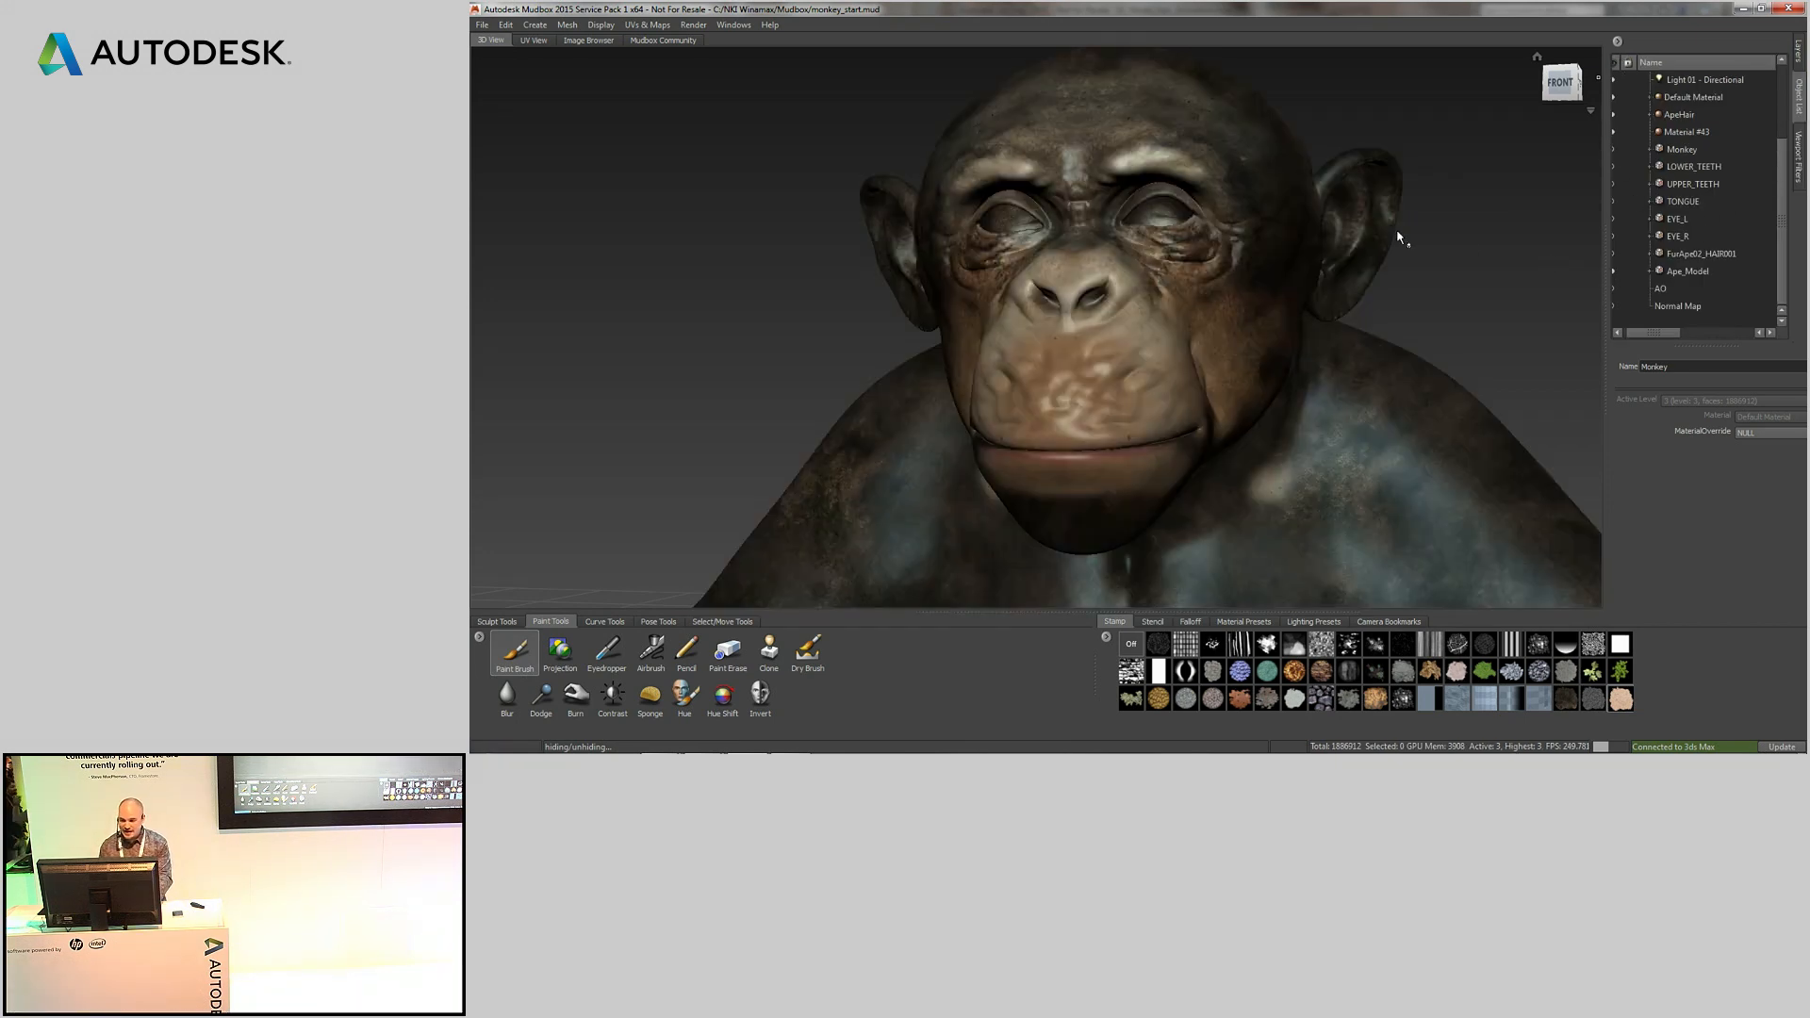
click(1614, 272)
click(1614, 255)
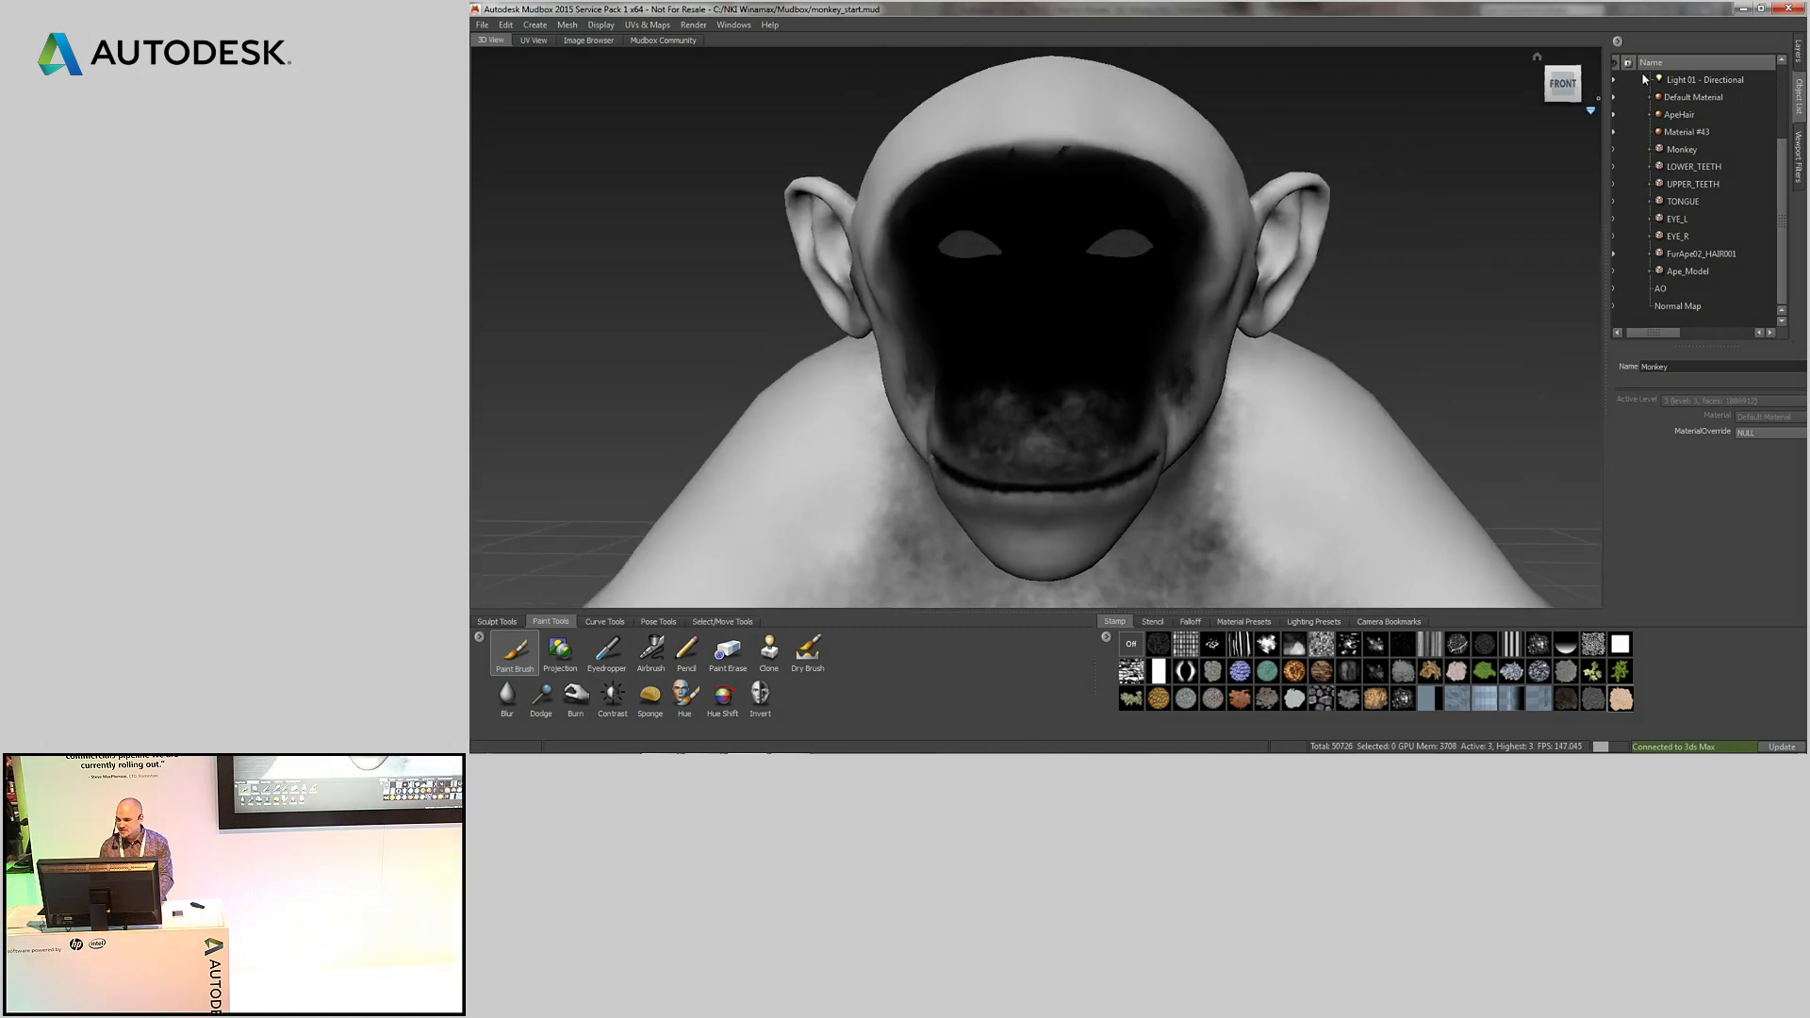
- Examine the fur mesh's COLOR, DENSITY, FRITZ and LENGTH paint layers by toggling their visibility
click(1797, 52)
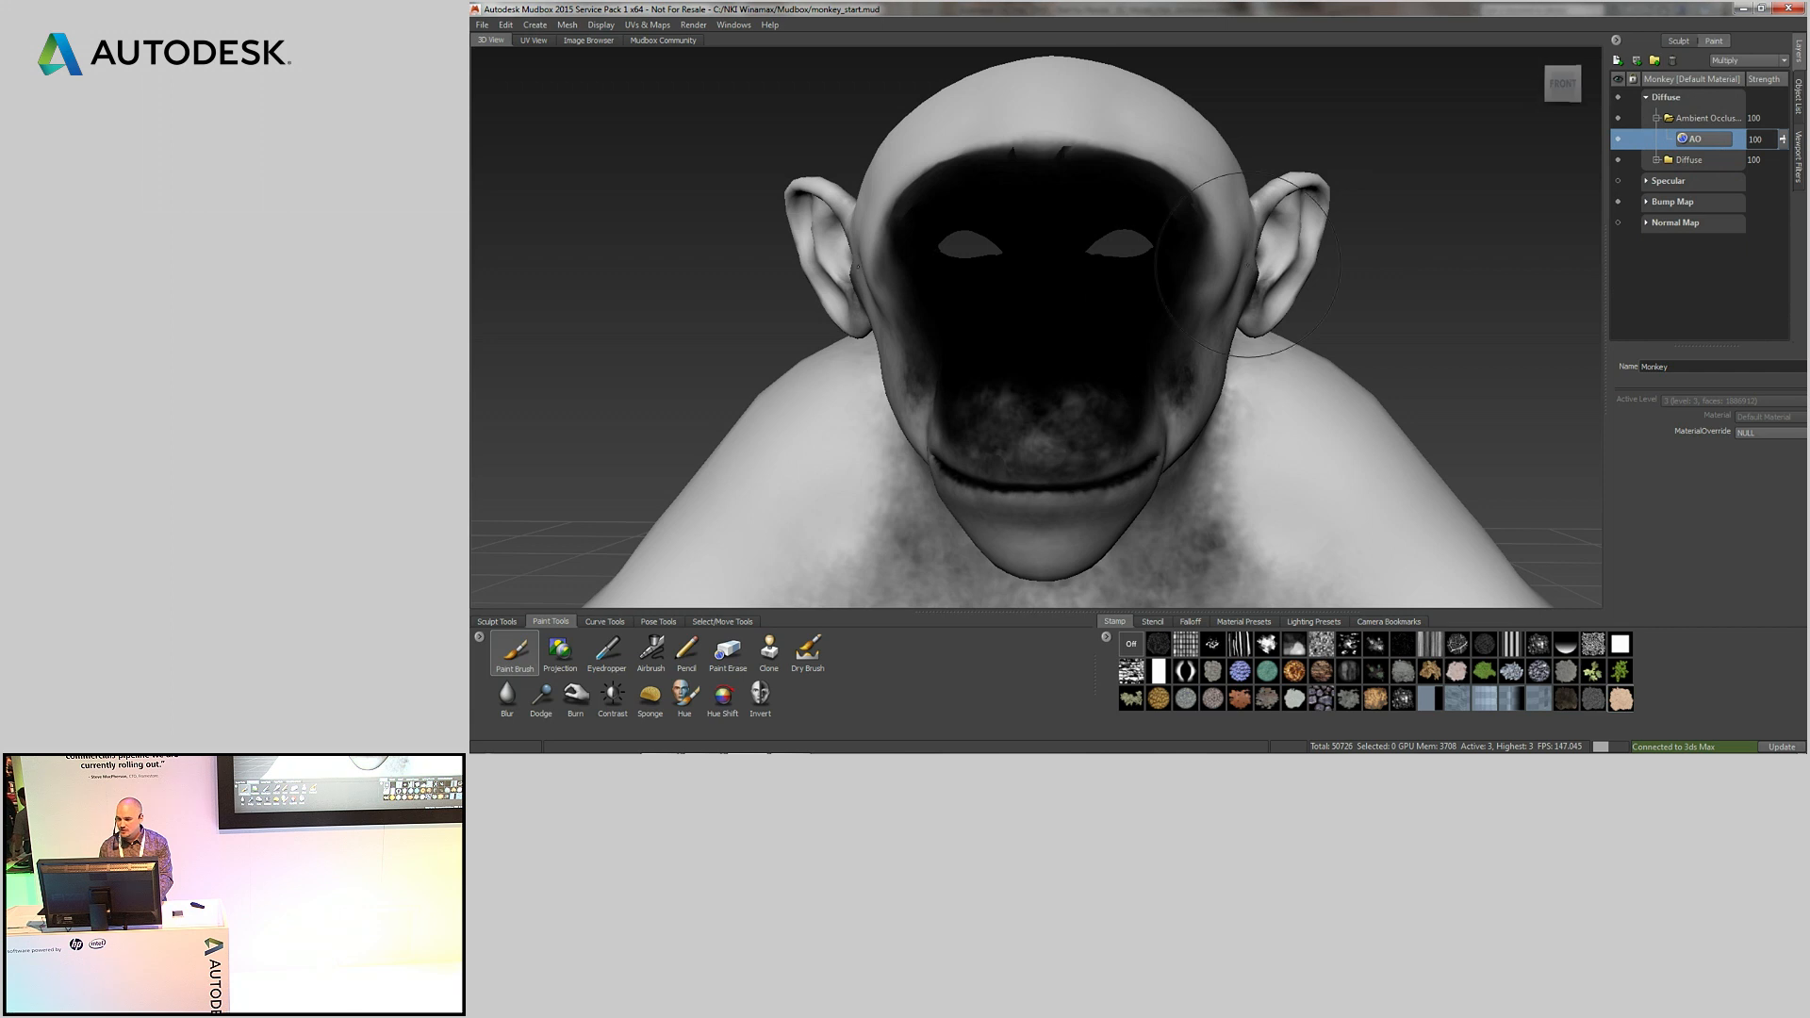
click(1696, 139)
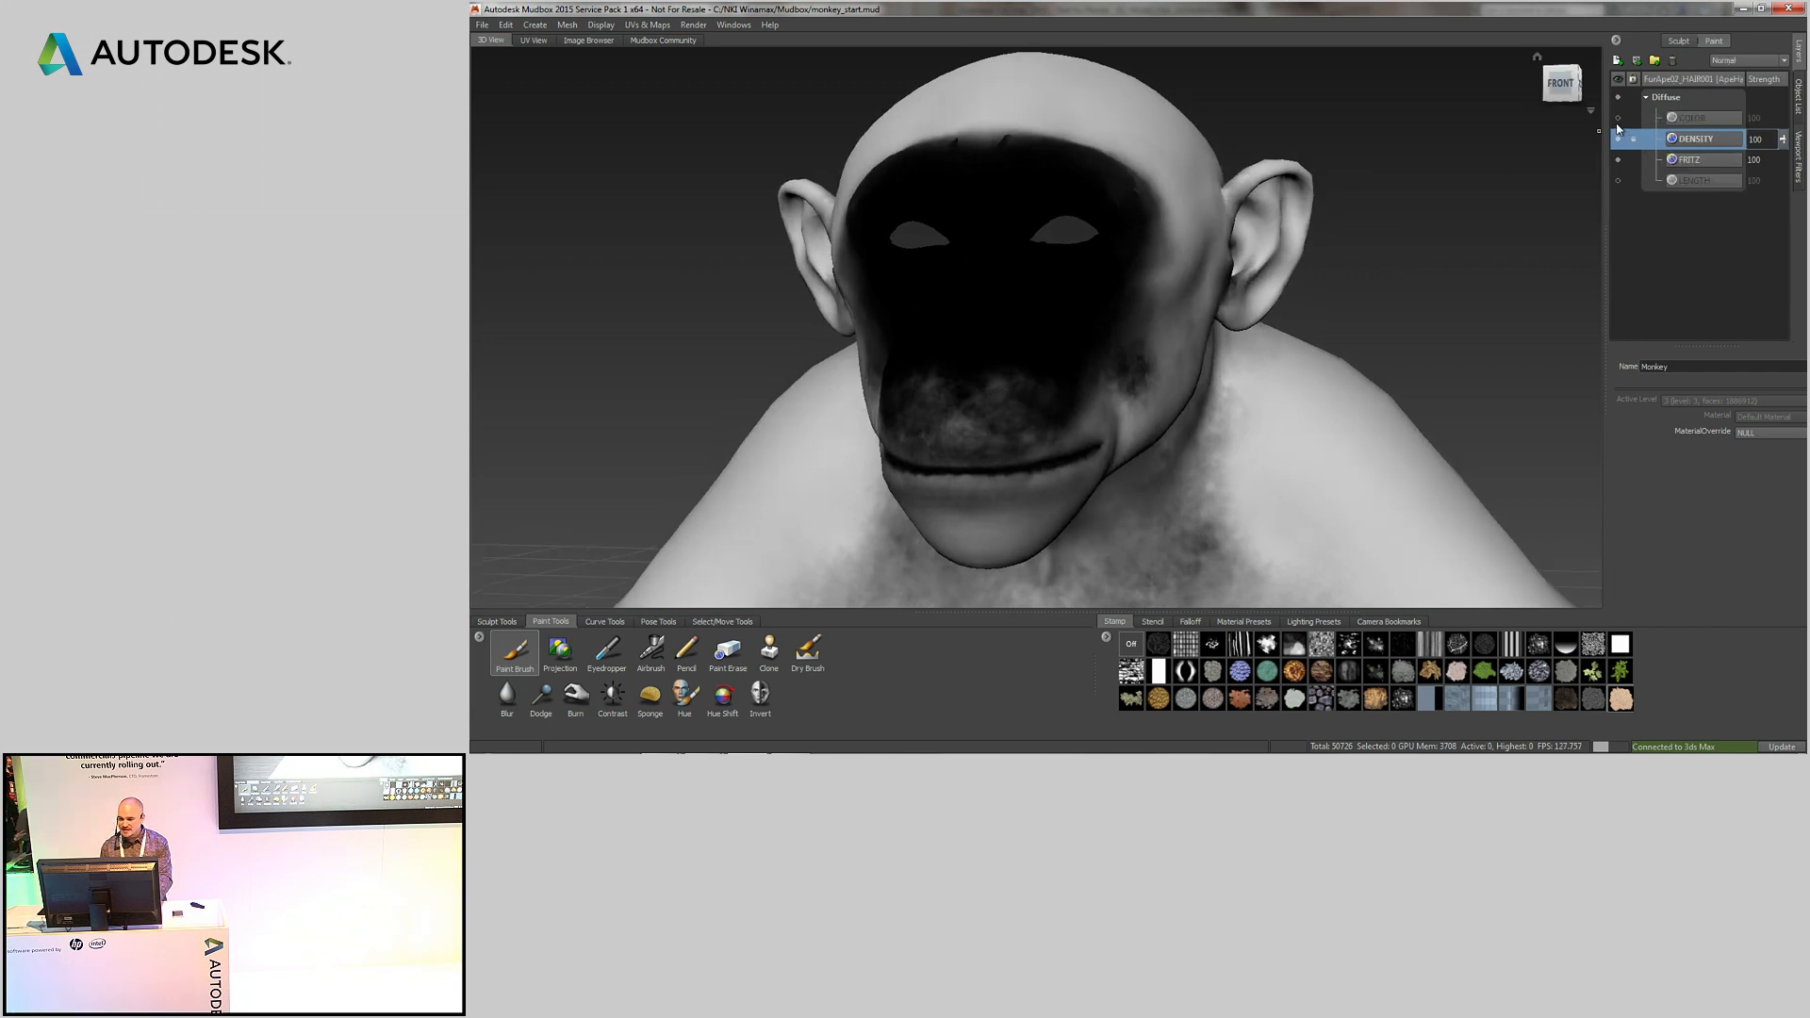
click(1618, 119)
click(1617, 119)
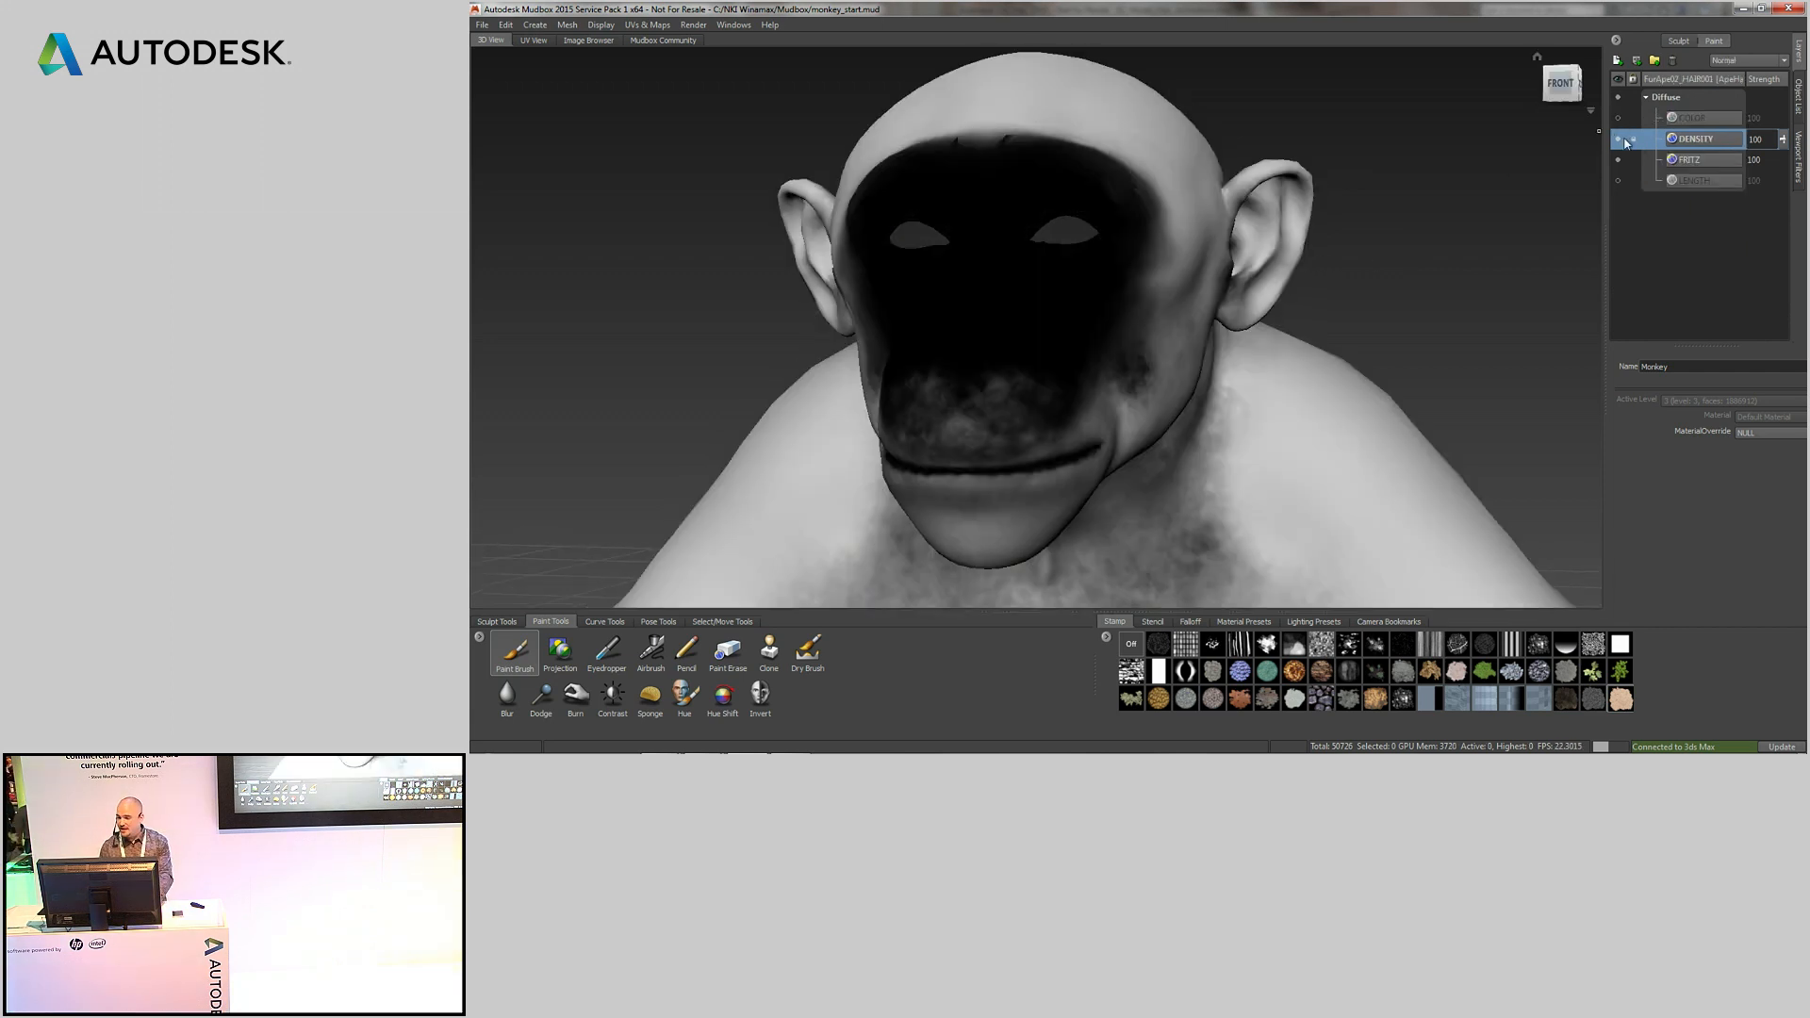
click(1617, 138)
click(1619, 161)
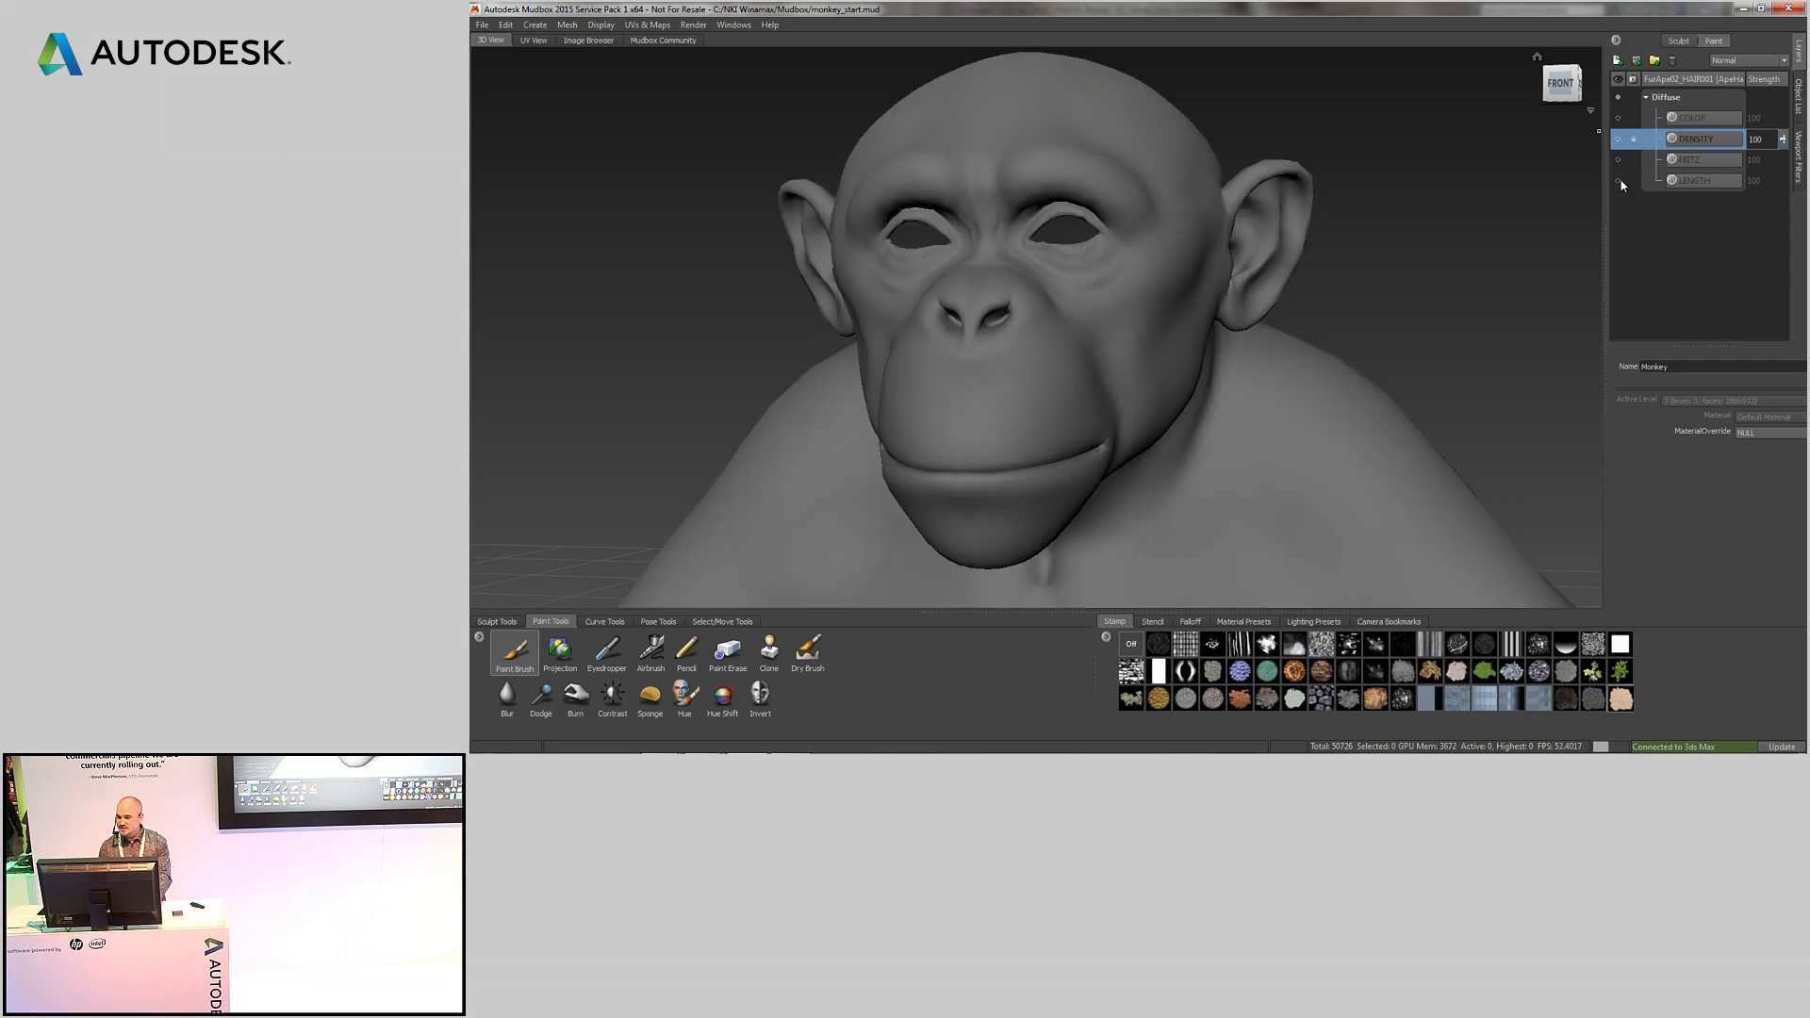
click(1618, 180)
scroll(1304, 256, down, 5)
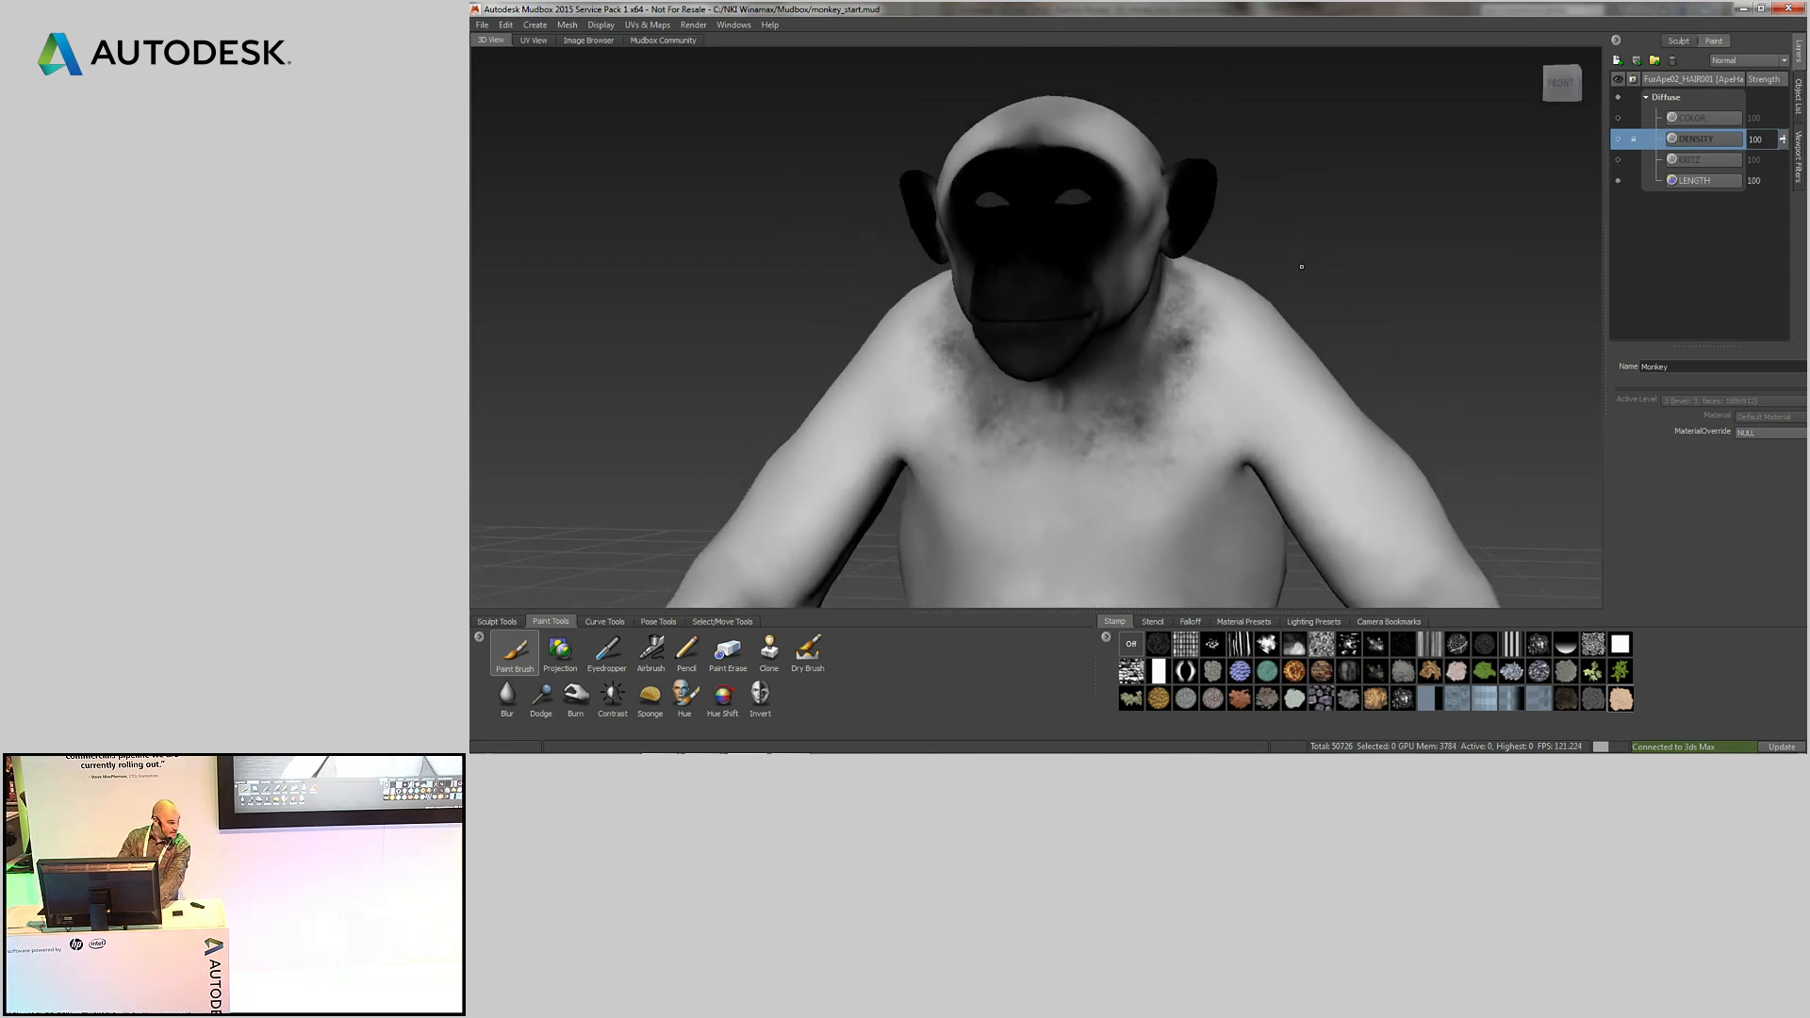
- Return to 3ds Max and open the Slate Material Editor's Hair view without its parameters, arranged around the HAIR_DENSITY, HAIR_LENGTH and BODY_FRIZZ bitmaps
key(alt+Tab)
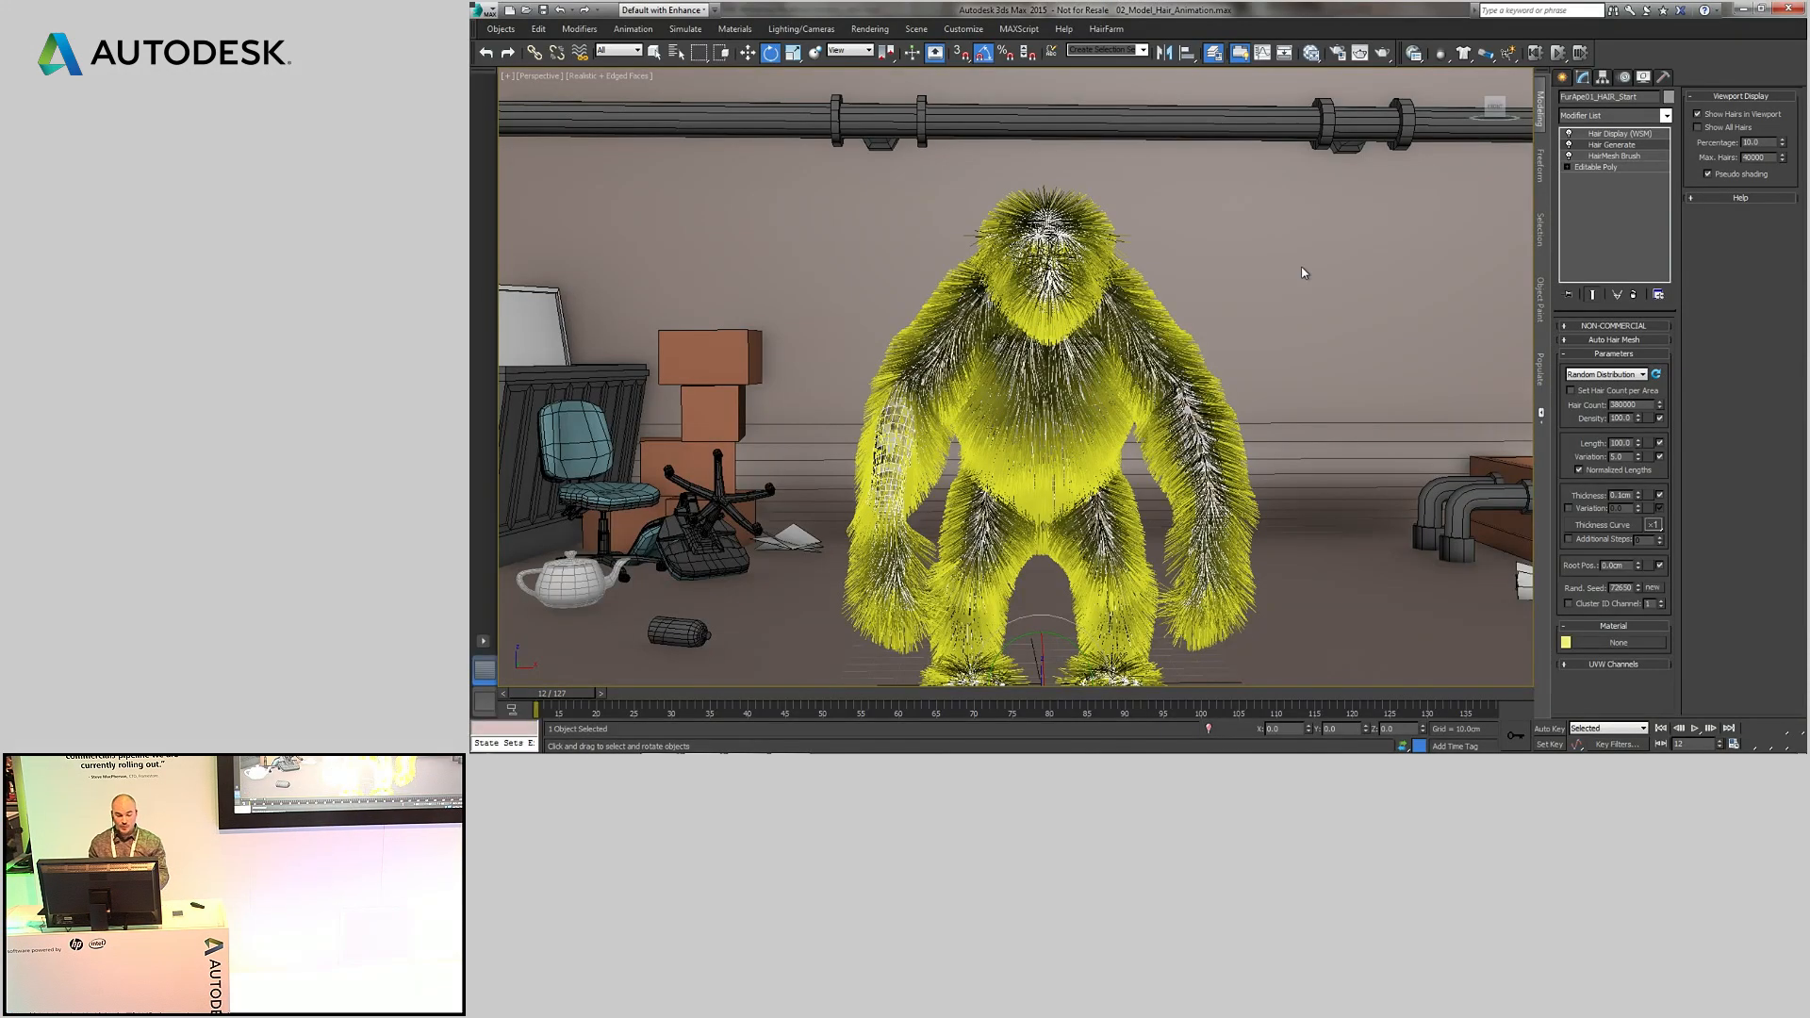
middle_drag(879, 386, 1122, 393)
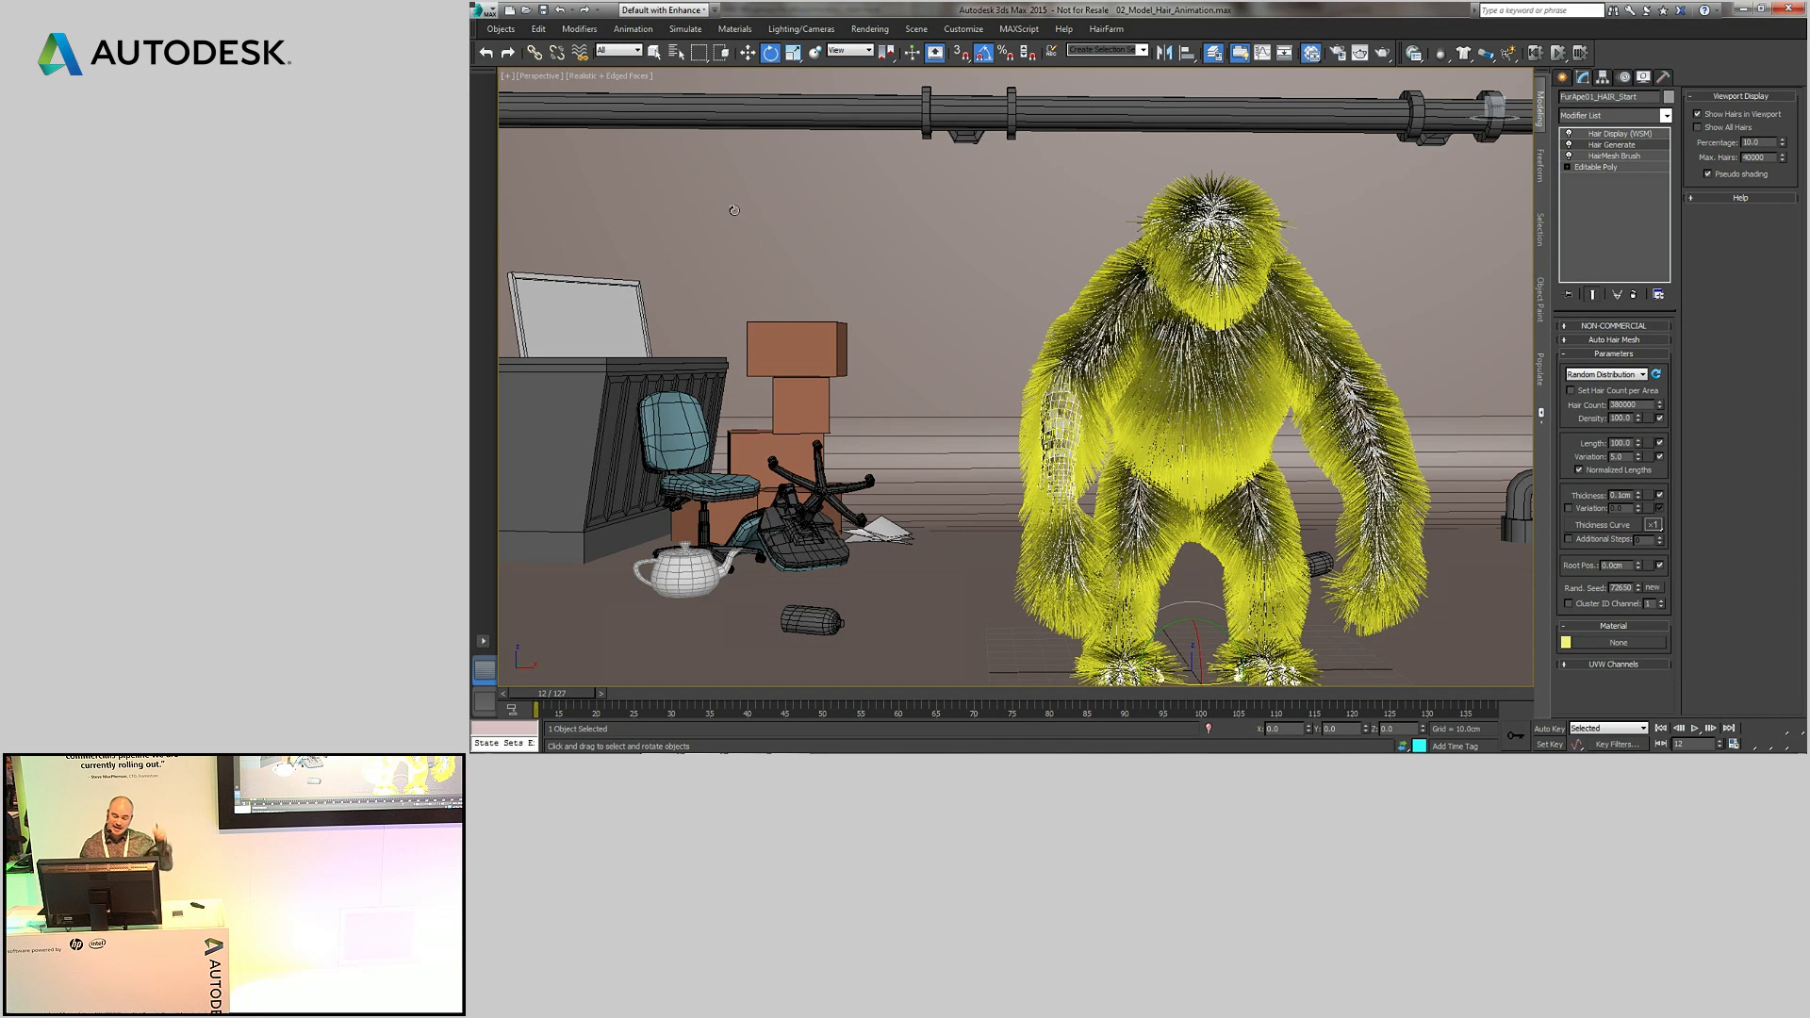
key(m)
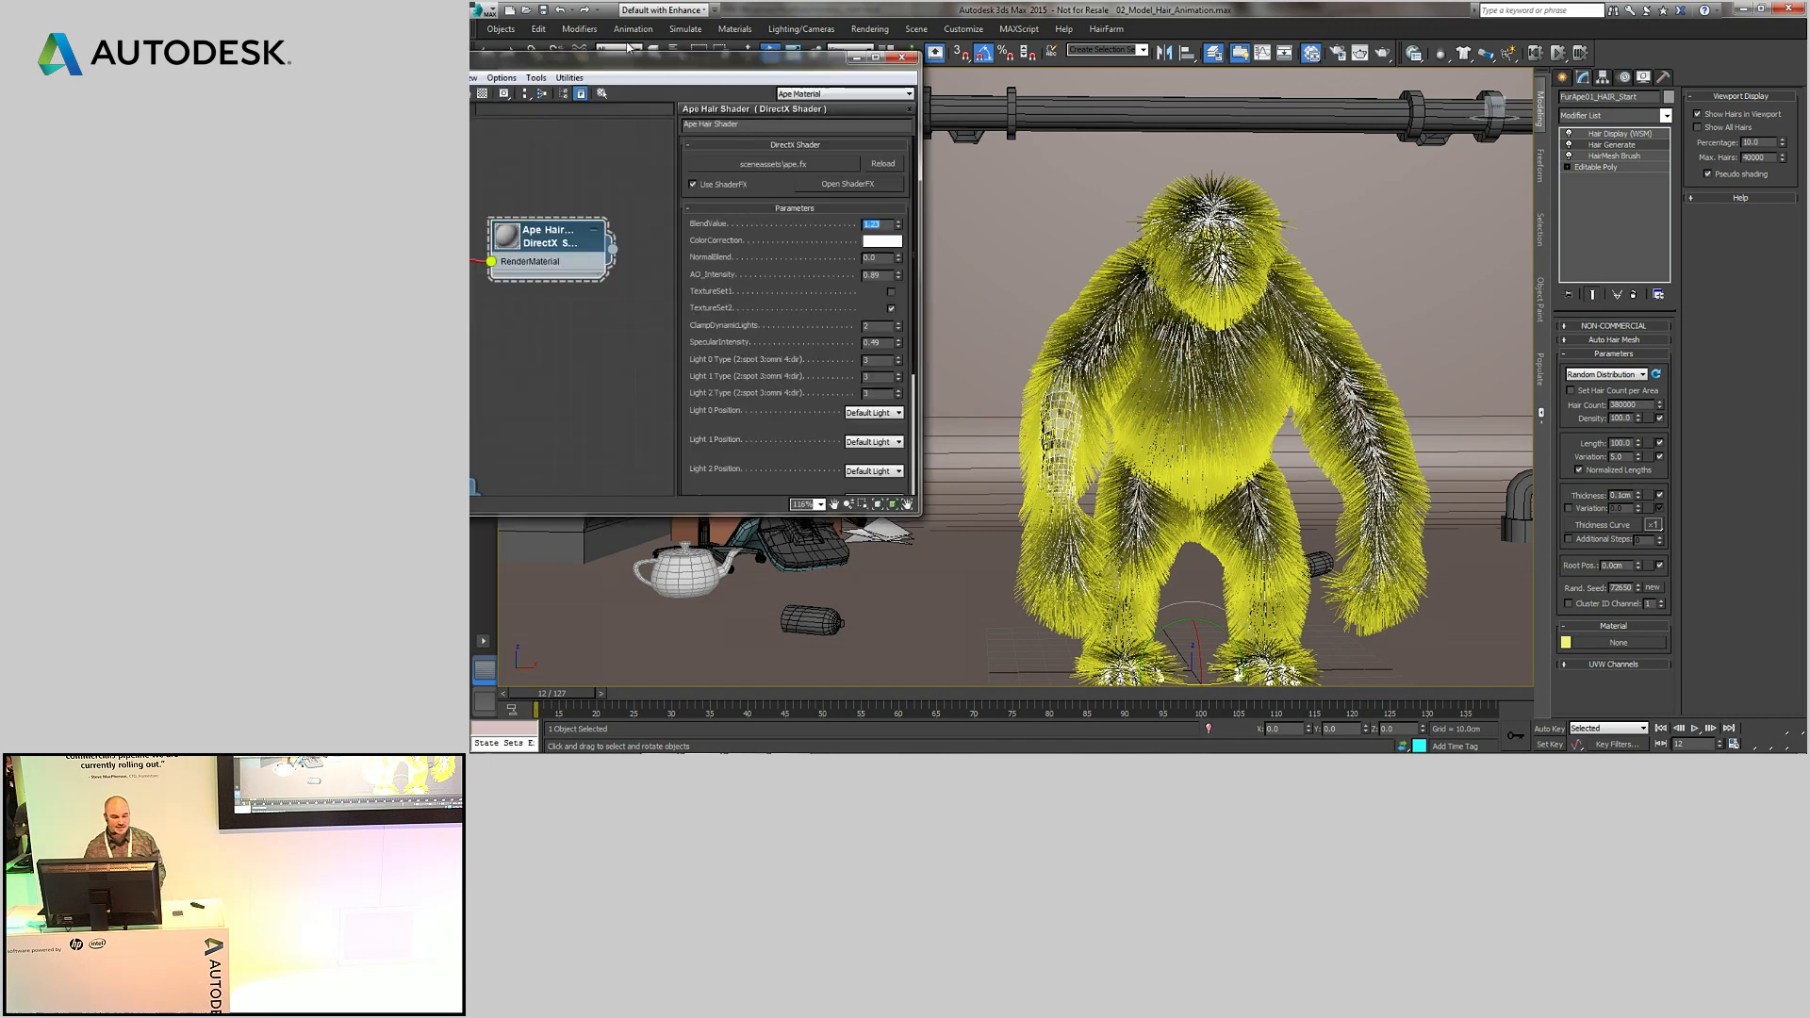
drag(648, 65, 854, 105)
click(558, 147)
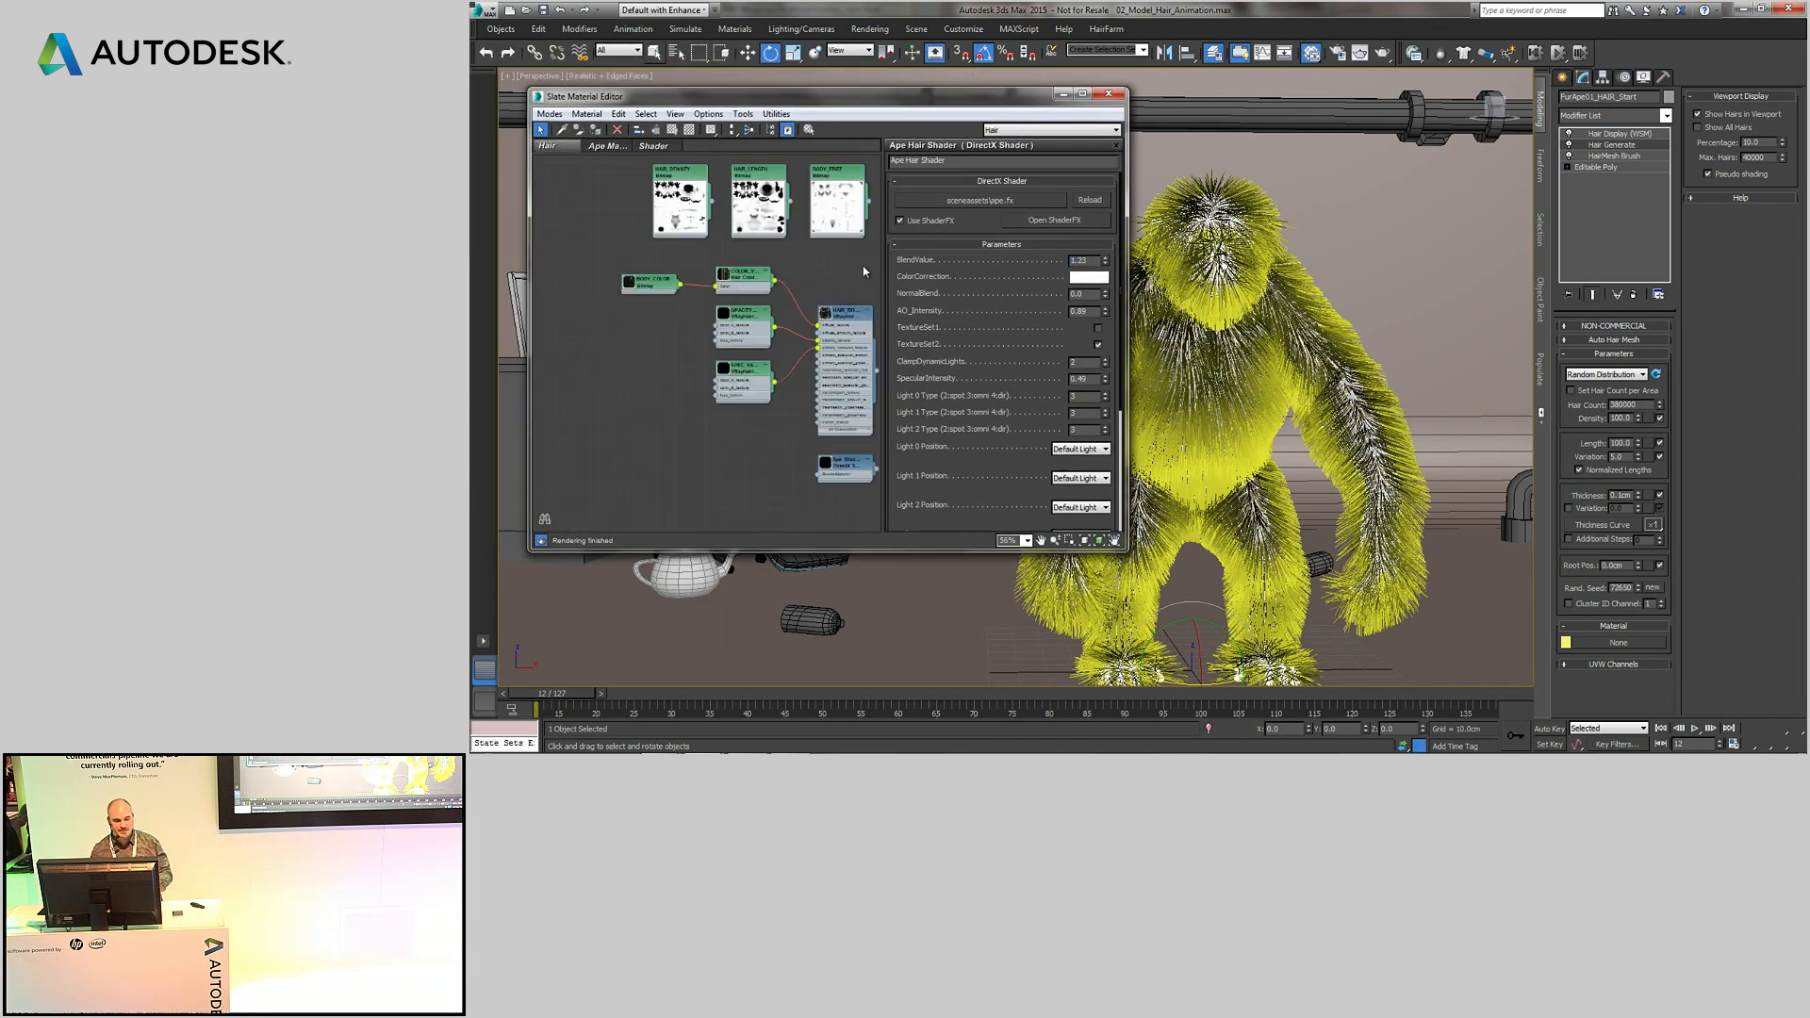
key(p)
middle_drag(761, 244, 806, 354)
scroll(806, 354, up, 5)
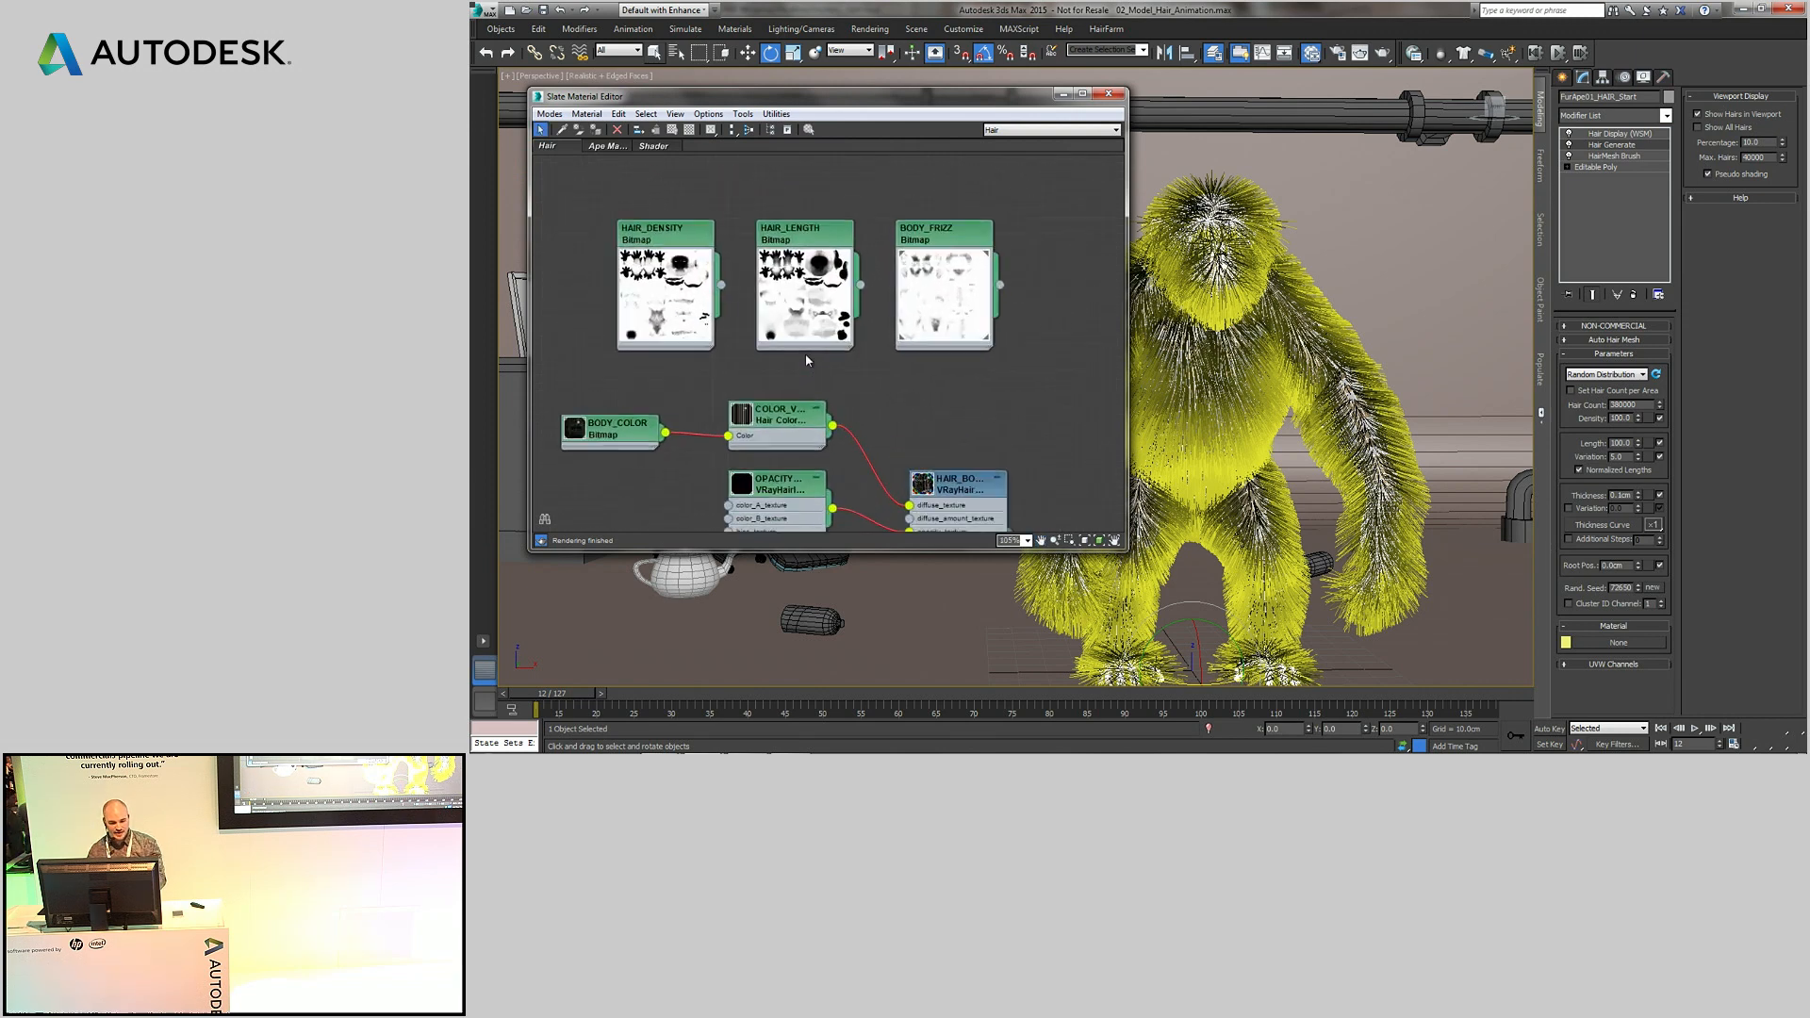
drag(653, 204, 652, 185)
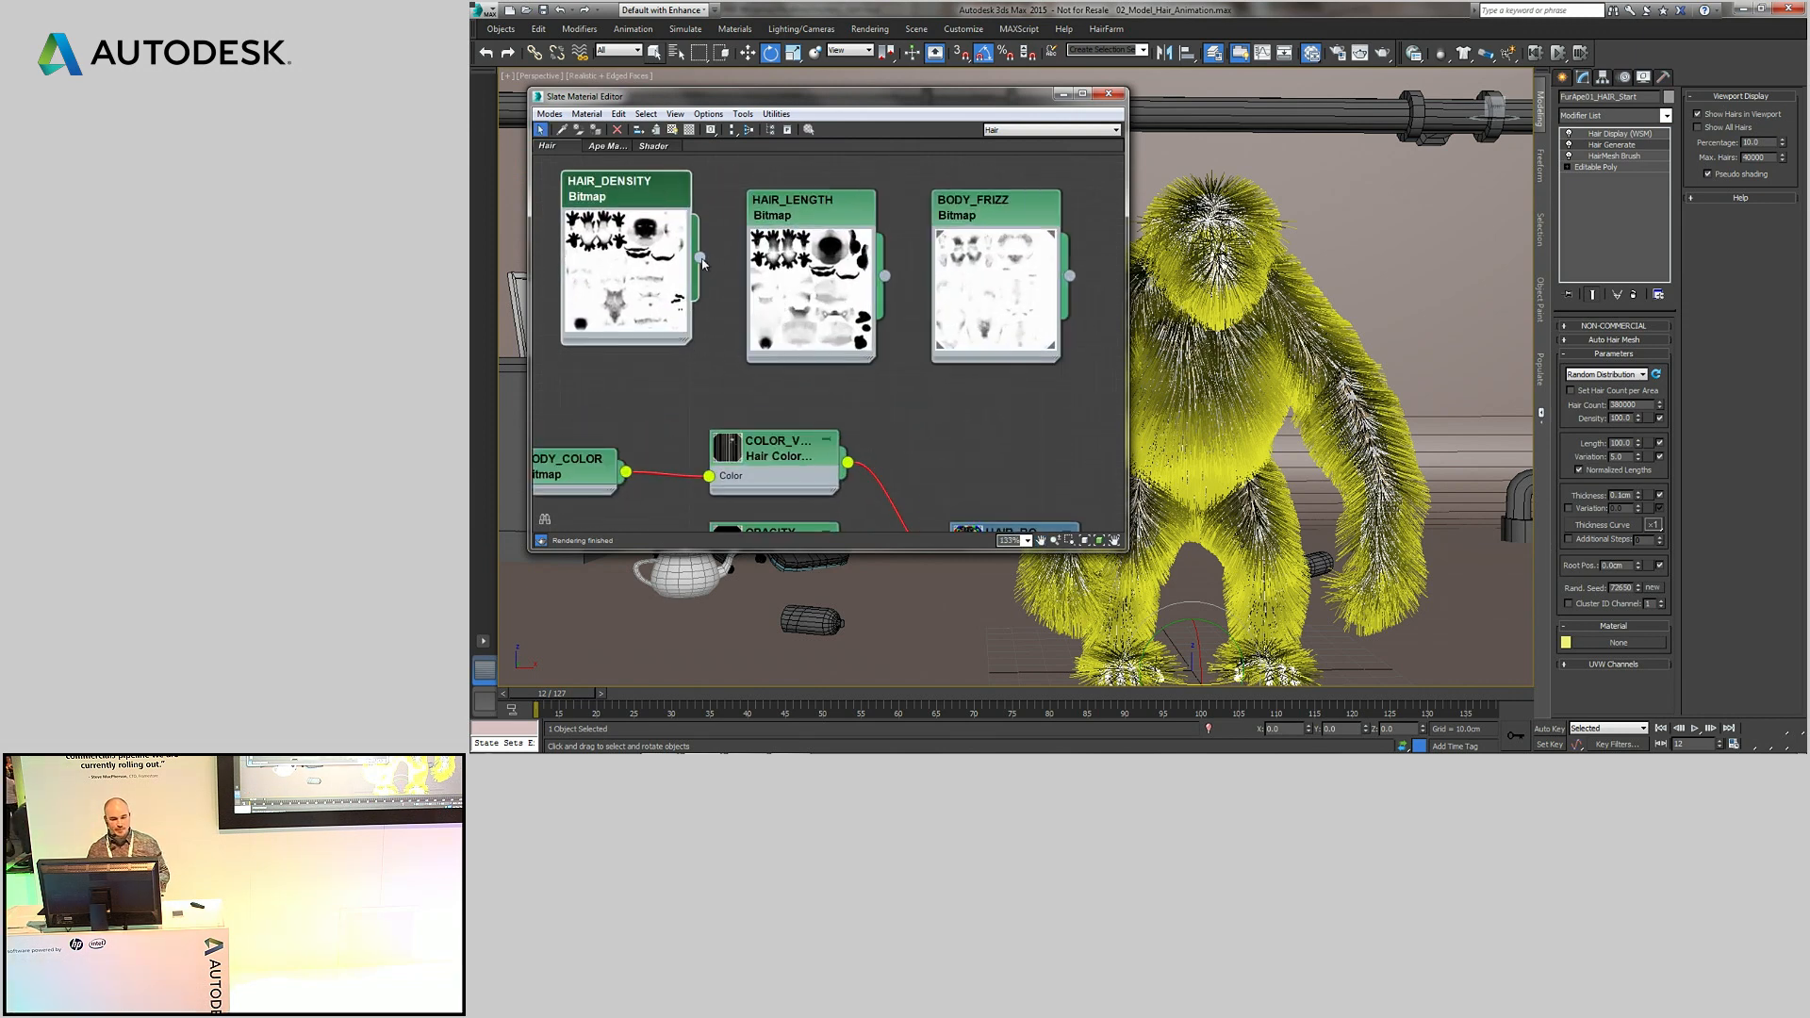
- Assign the HAIR_LENGTH bitmap as an instance to the Length map of Hair Generate
click(818, 213)
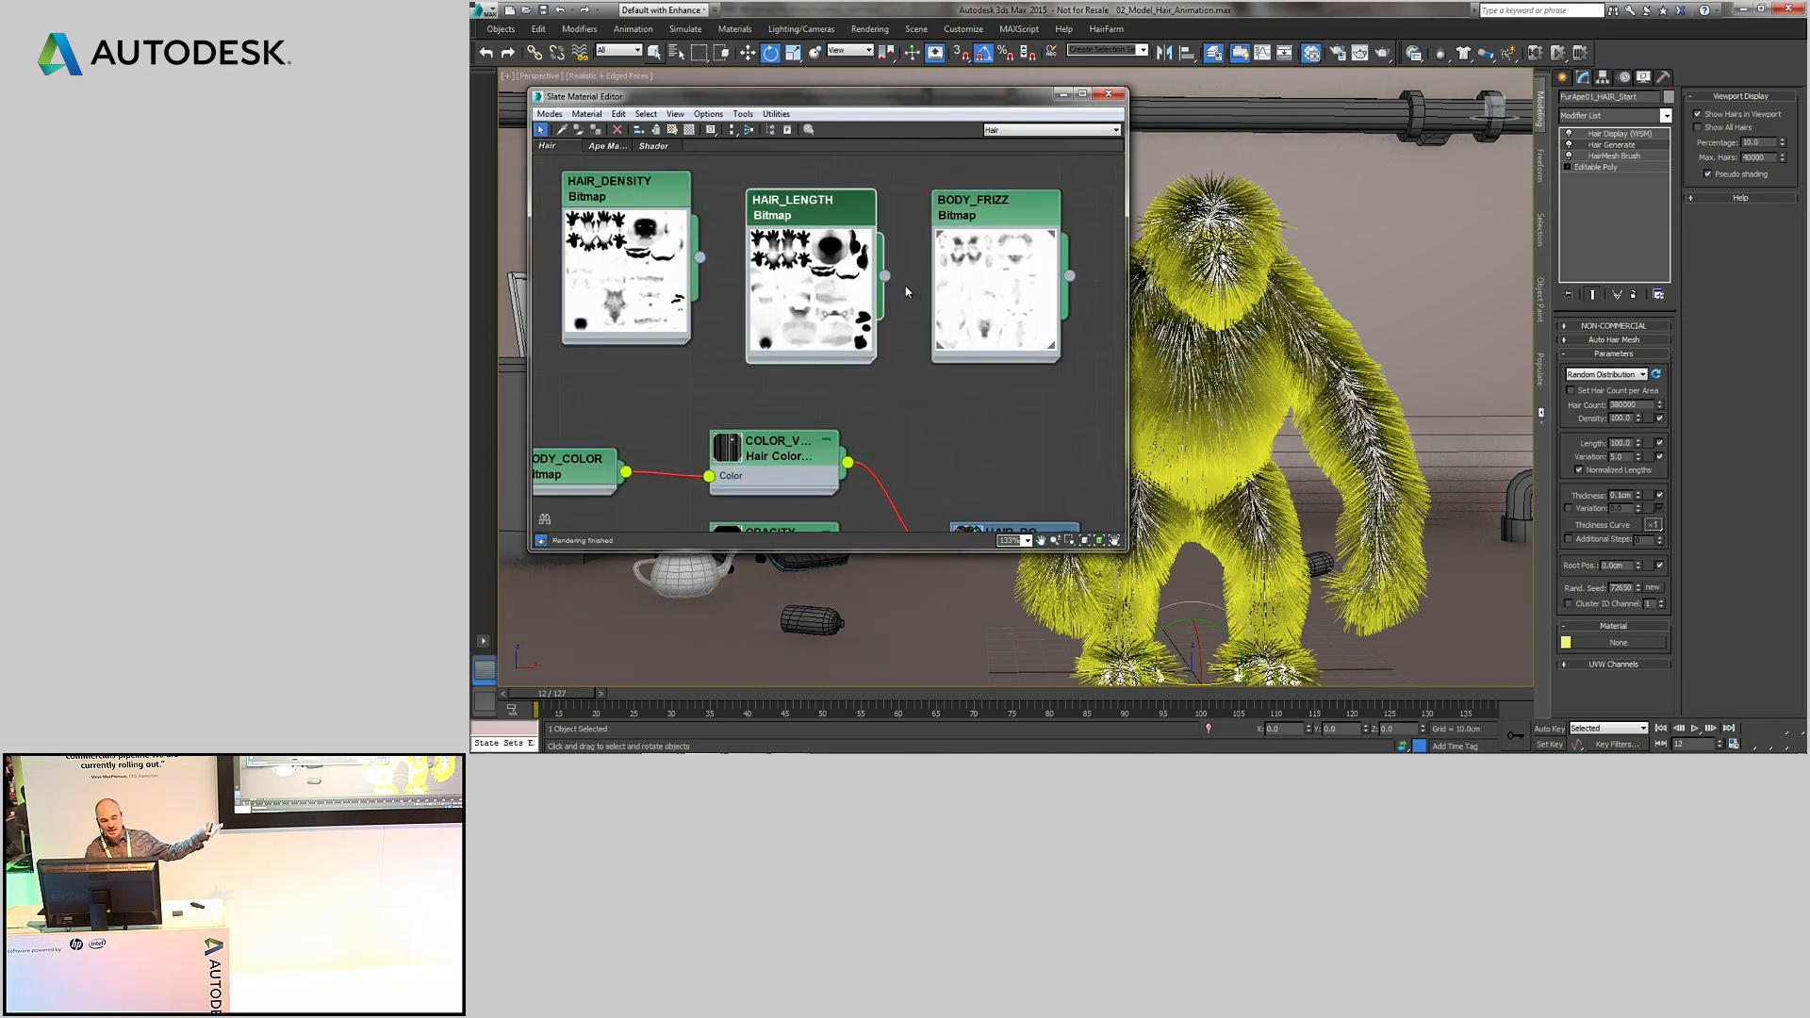
drag(883, 276, 1645, 445)
click(1105, 423)
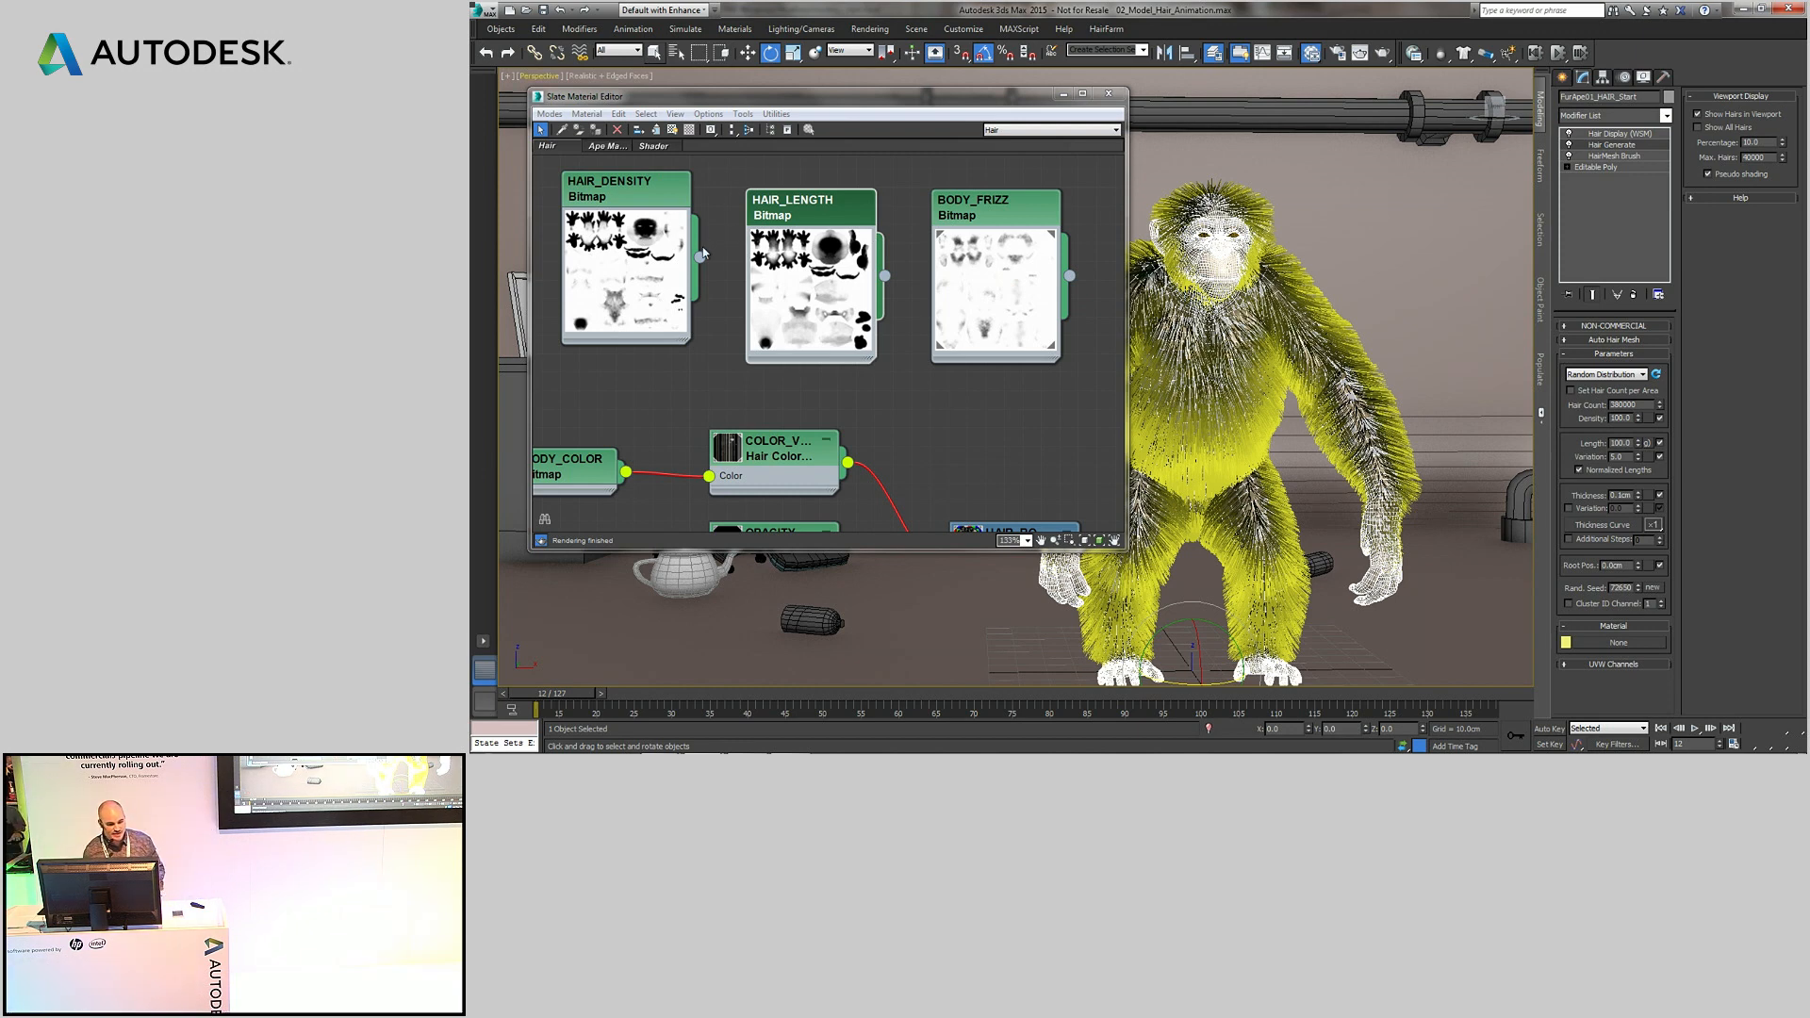
- Assign the HAIR_DENSITY bitmap as an instance to the Density map of Hair Generate and close the material editor
drag(701, 260, 1655, 419)
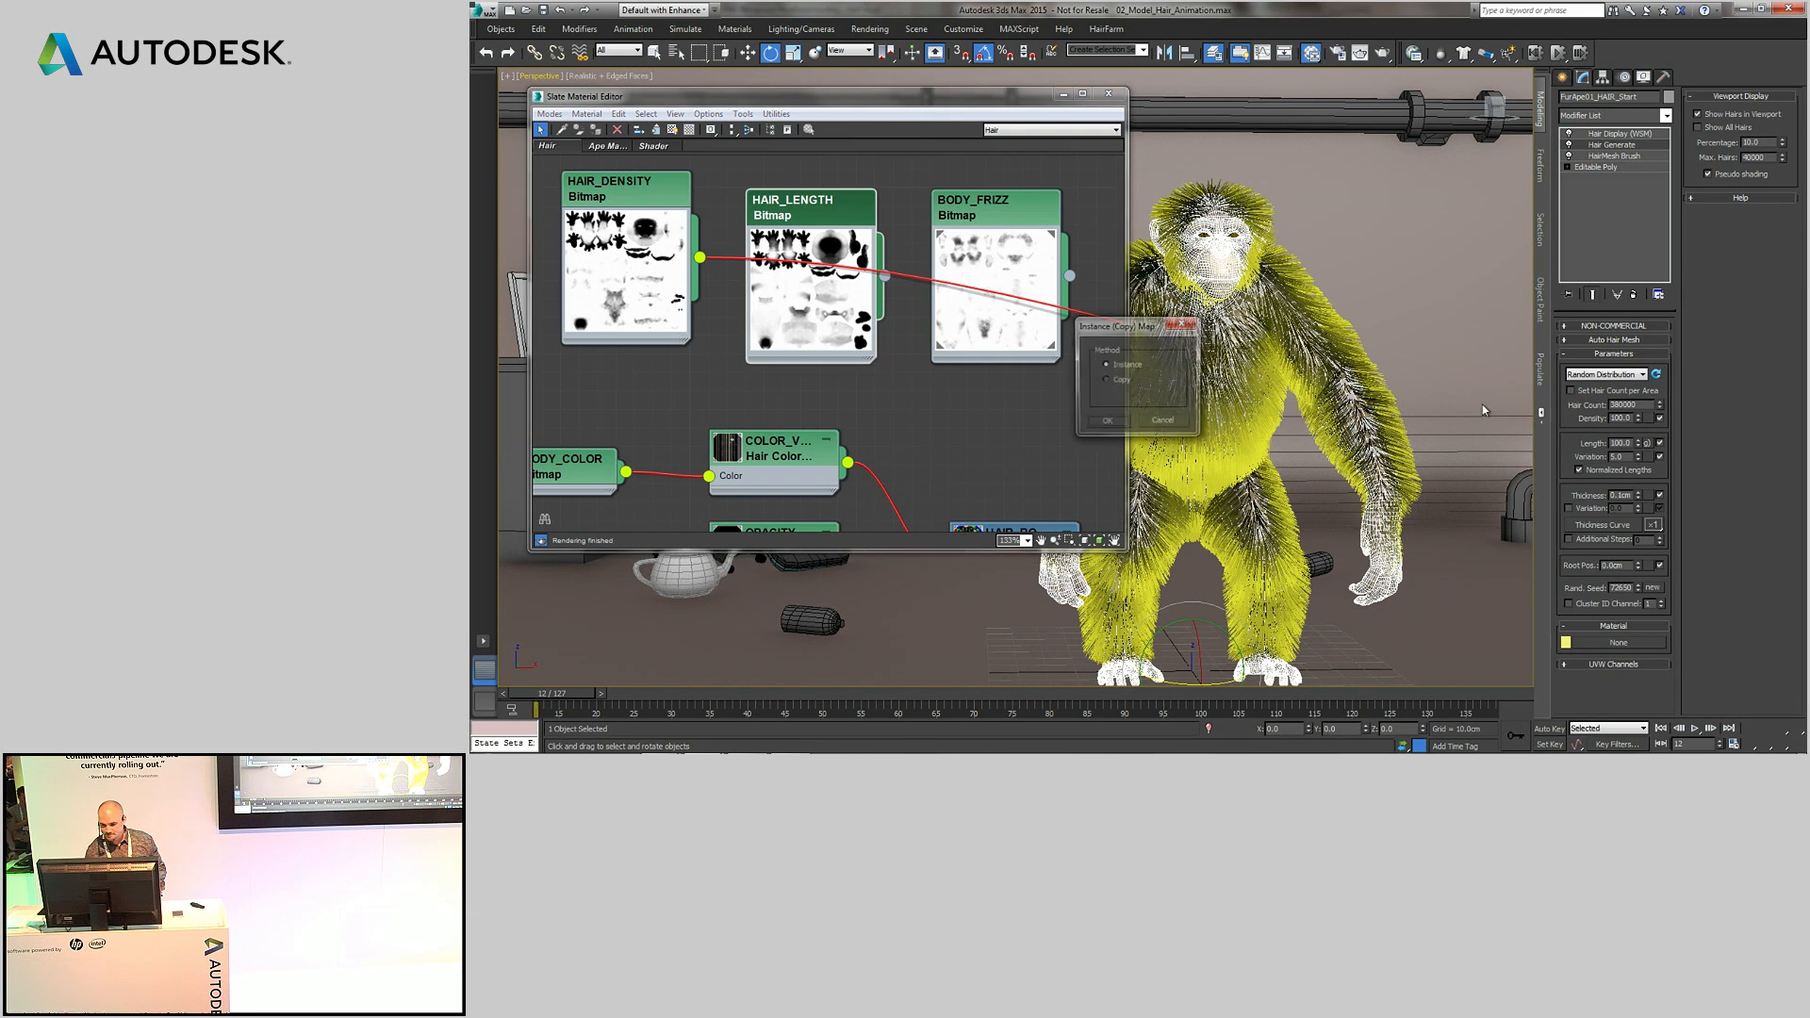
click(1110, 422)
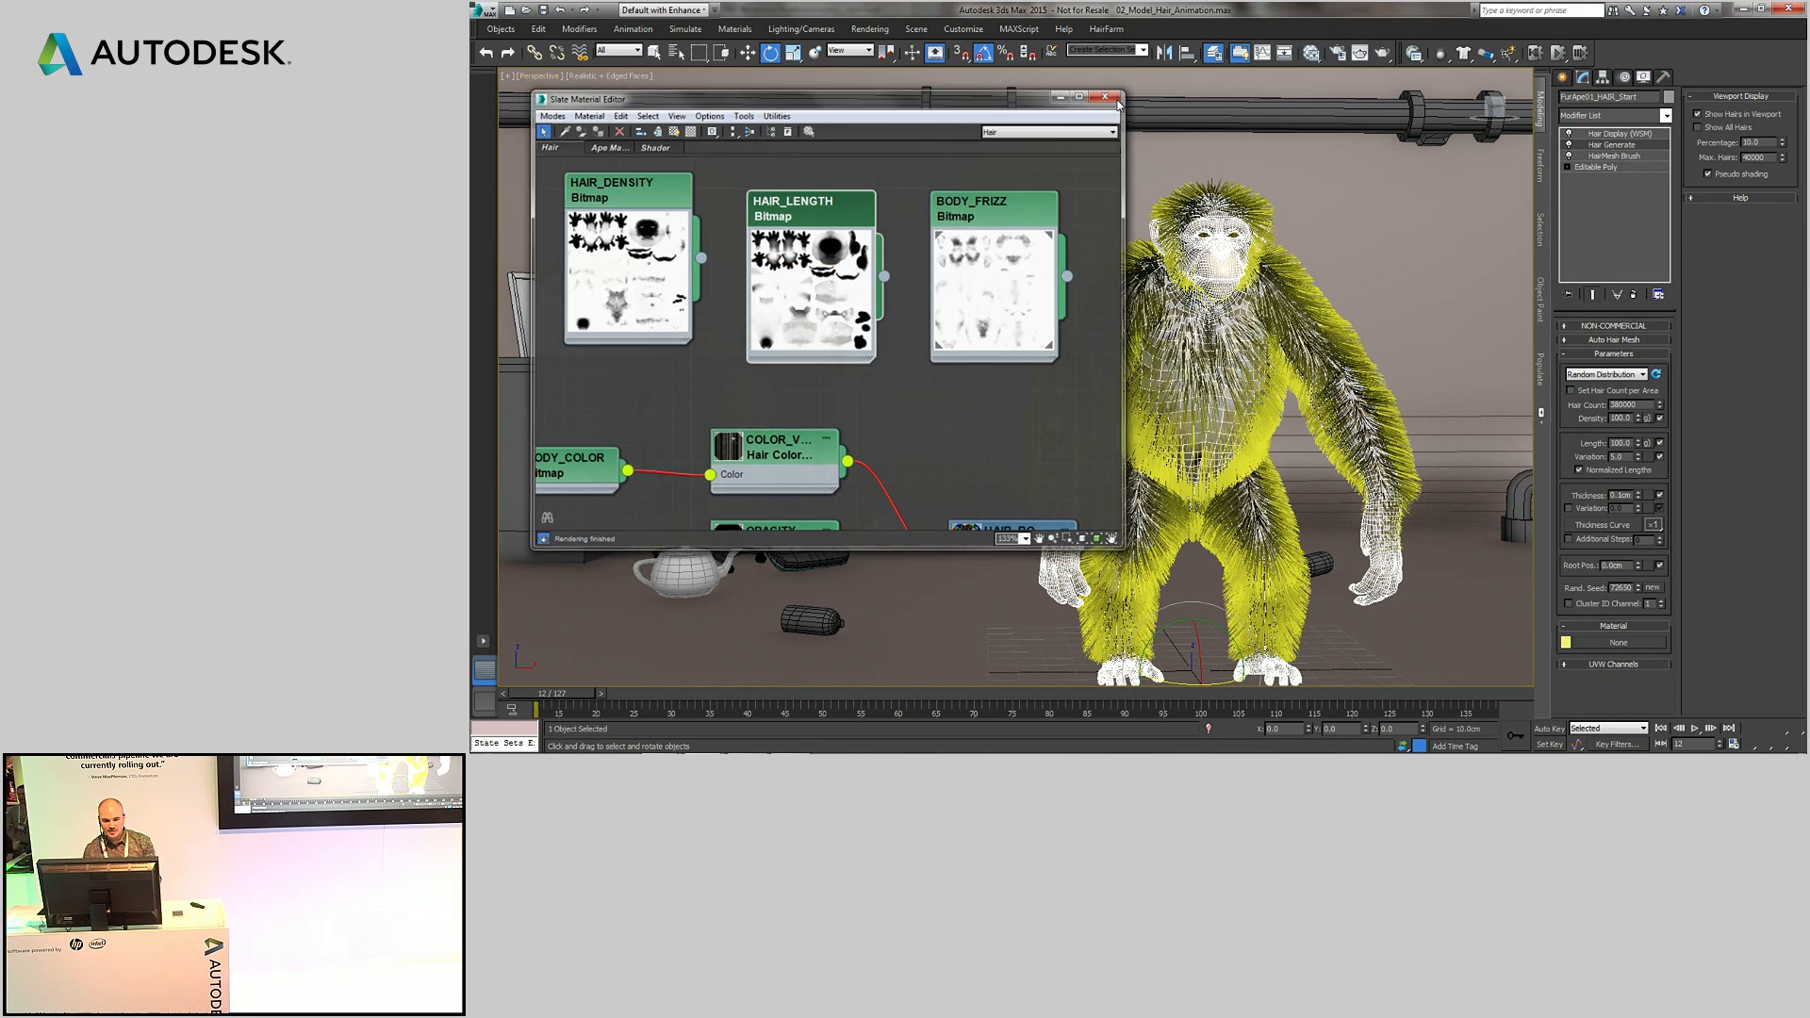
click(1108, 94)
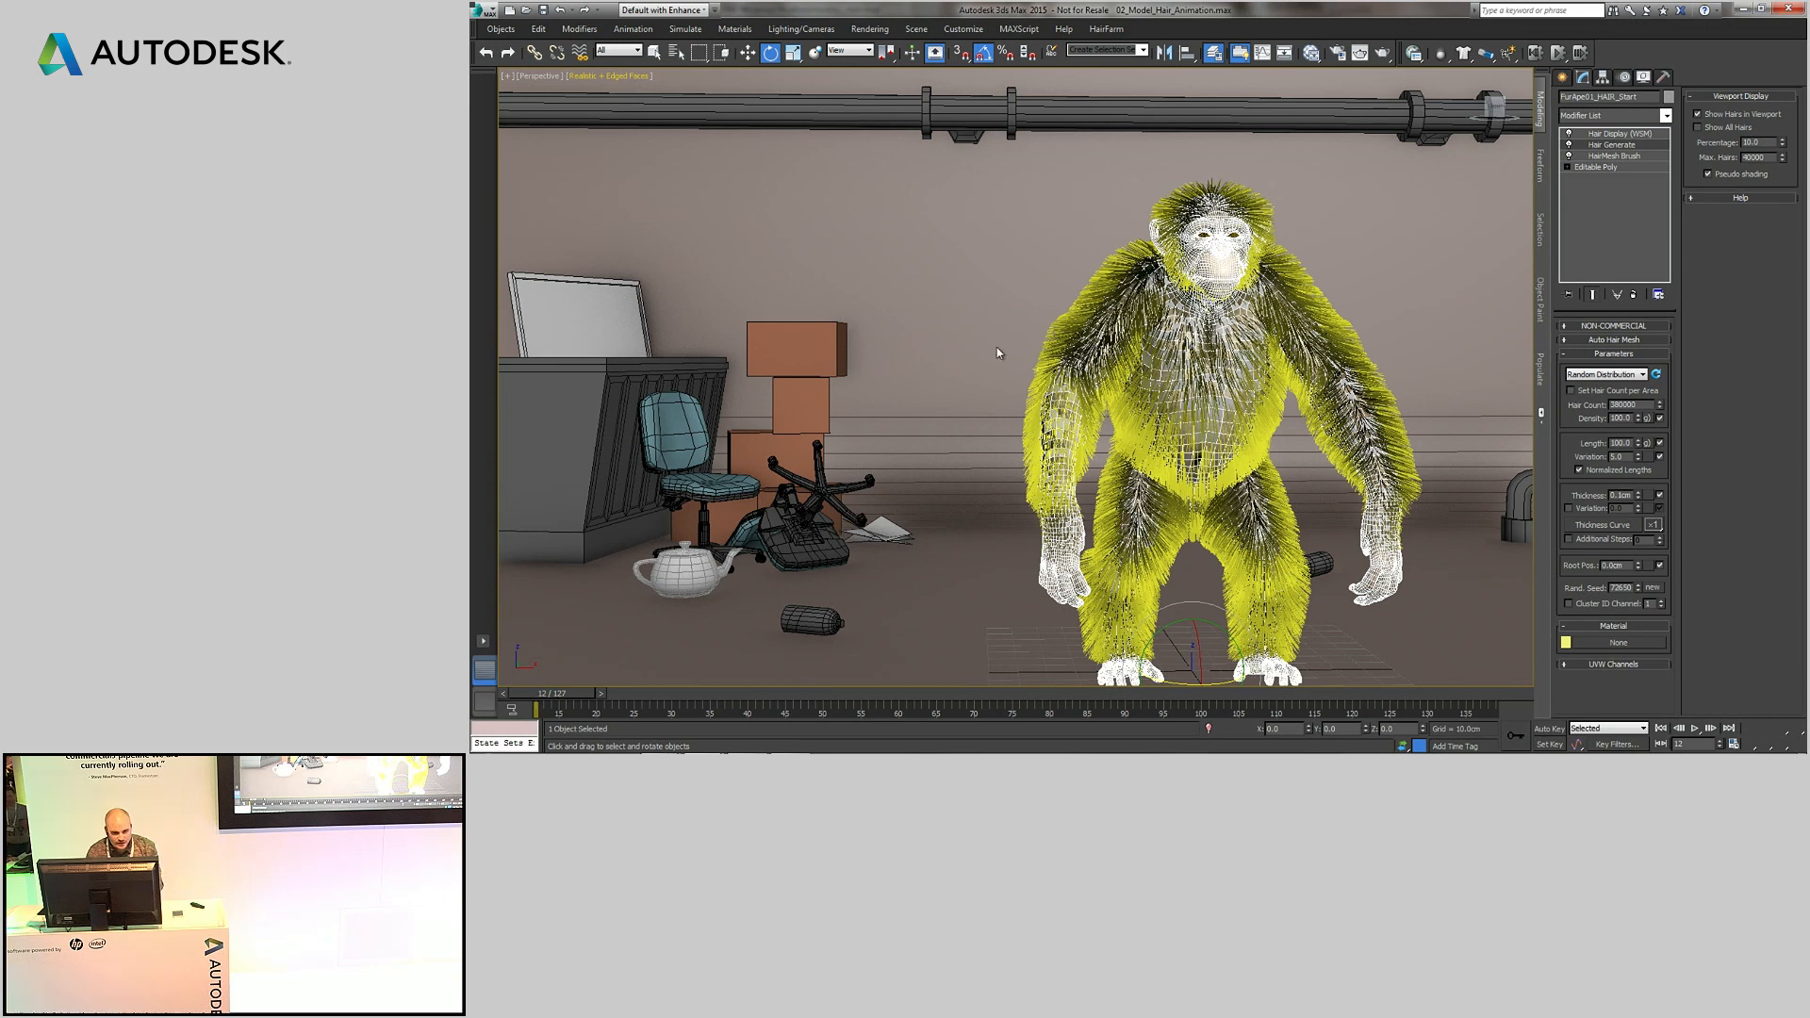
- Turn off edged faces for the selected object and the whole Perspective viewport so the ape and props show plain realistic shading
click(636, 78)
mouse_move(781, 269)
click(901, 264)
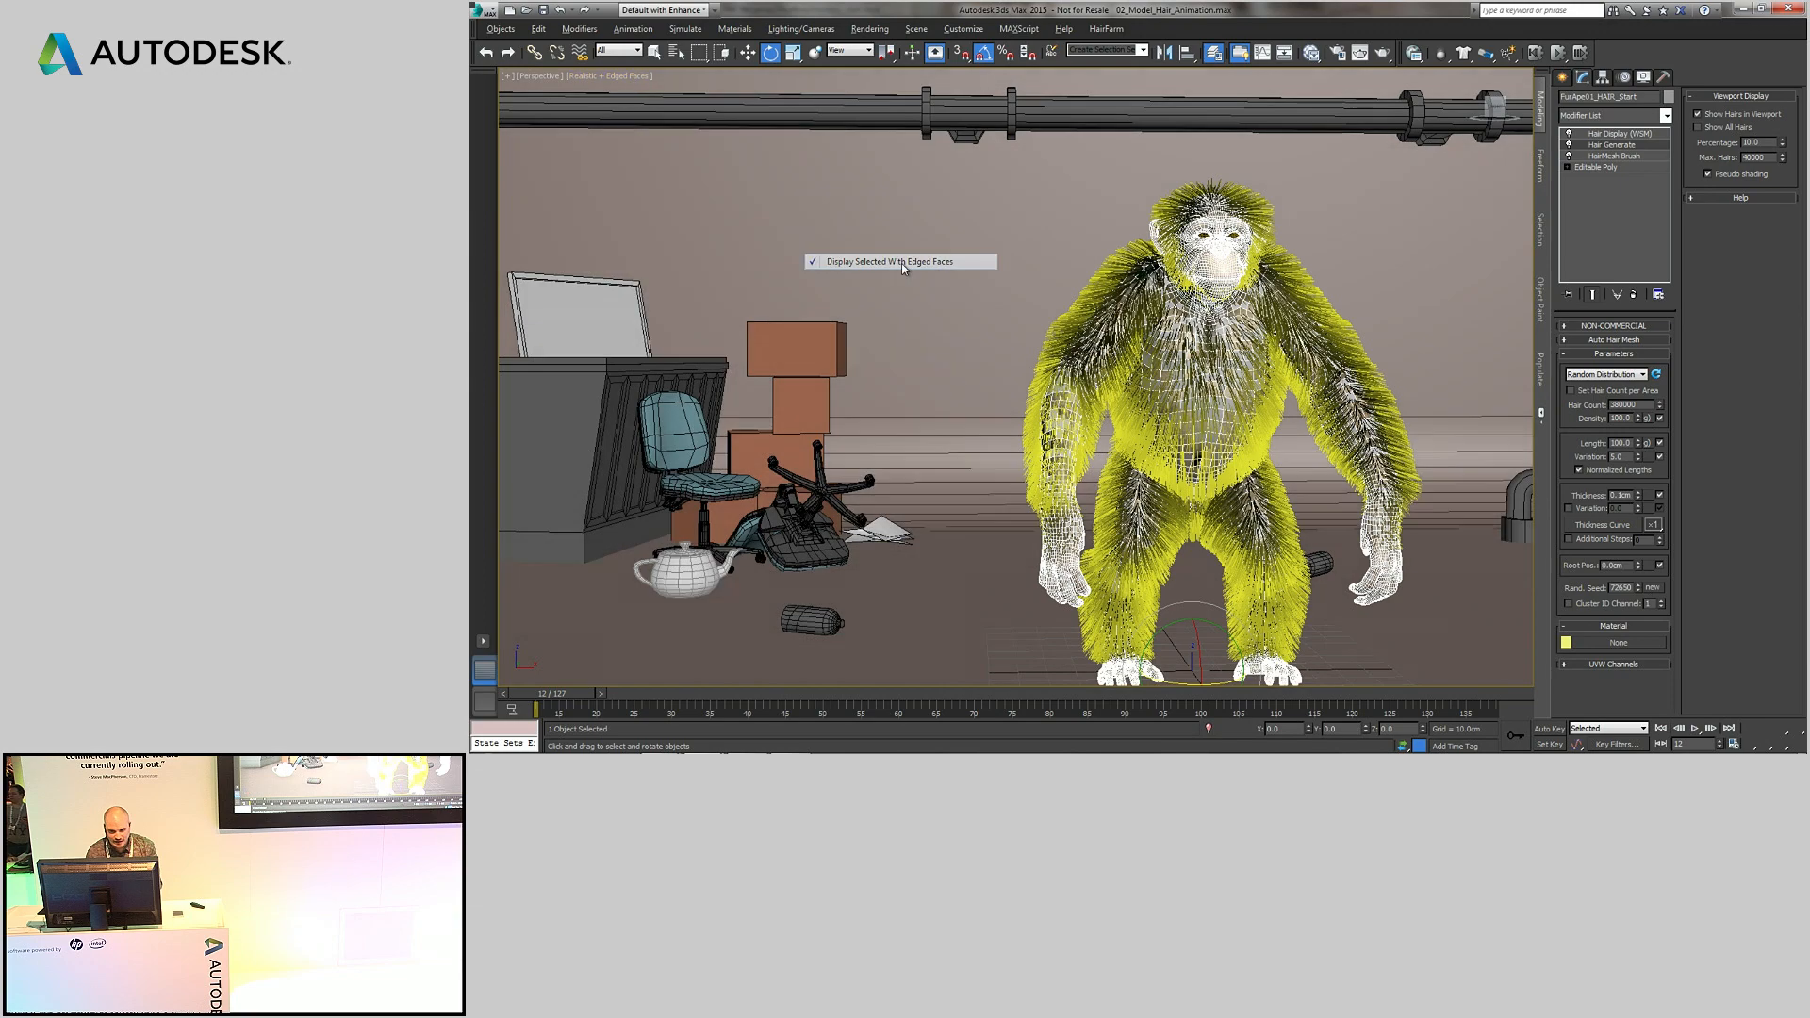
alt+middle_drag(1079, 287, 1157, 285)
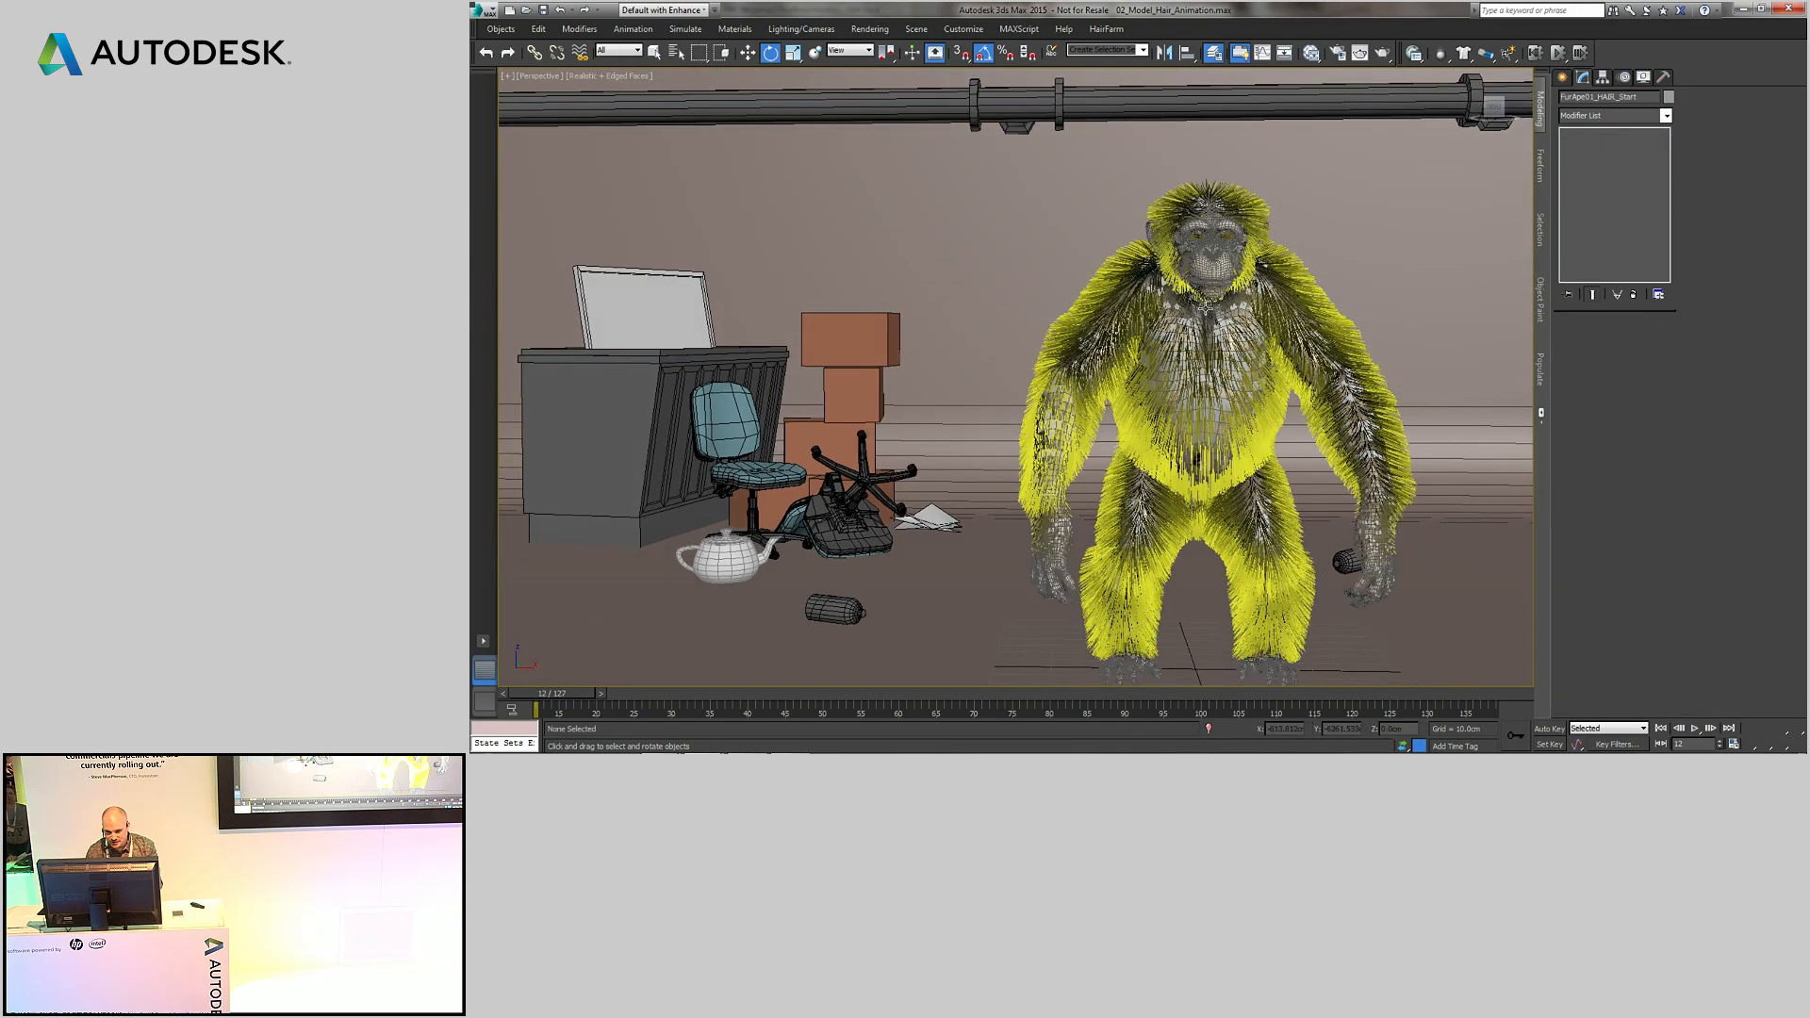
key(F4)
scroll(1199, 309, up, 2)
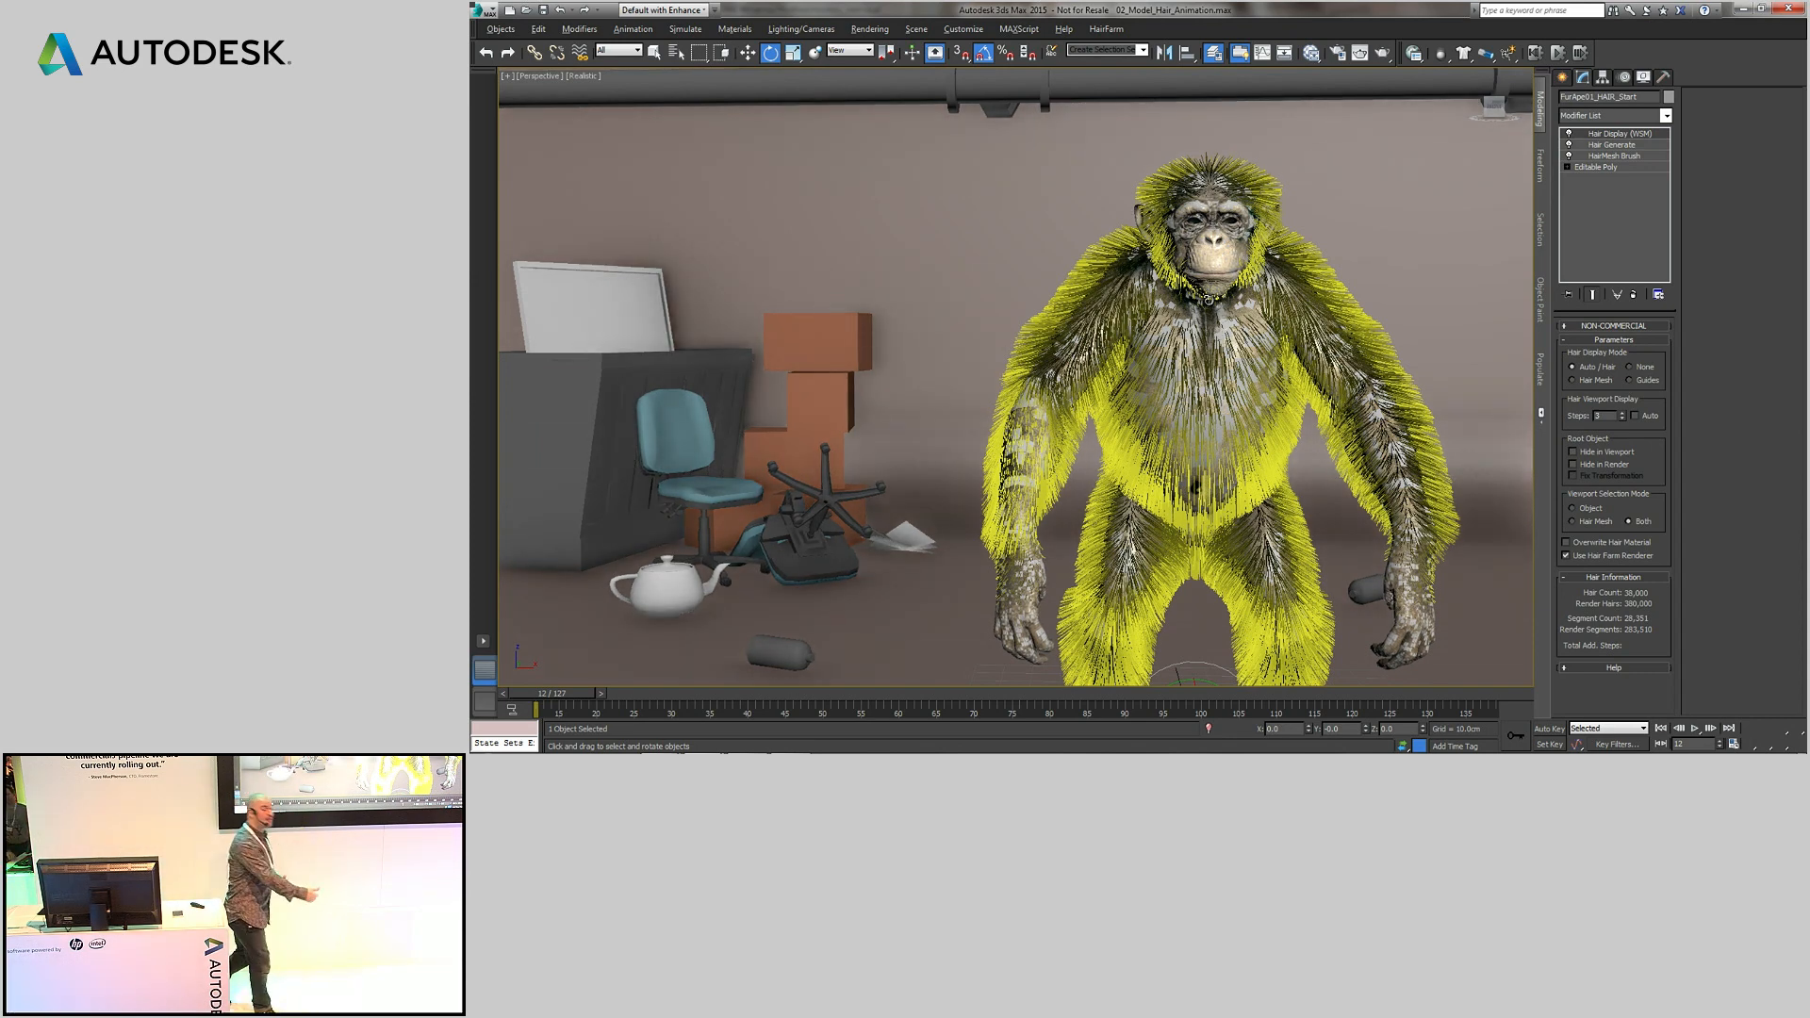
- Restore the 04 Hair Final scene state and frame the ape with the finished hair beside the yellow-furred one
right_click(1350, 172)
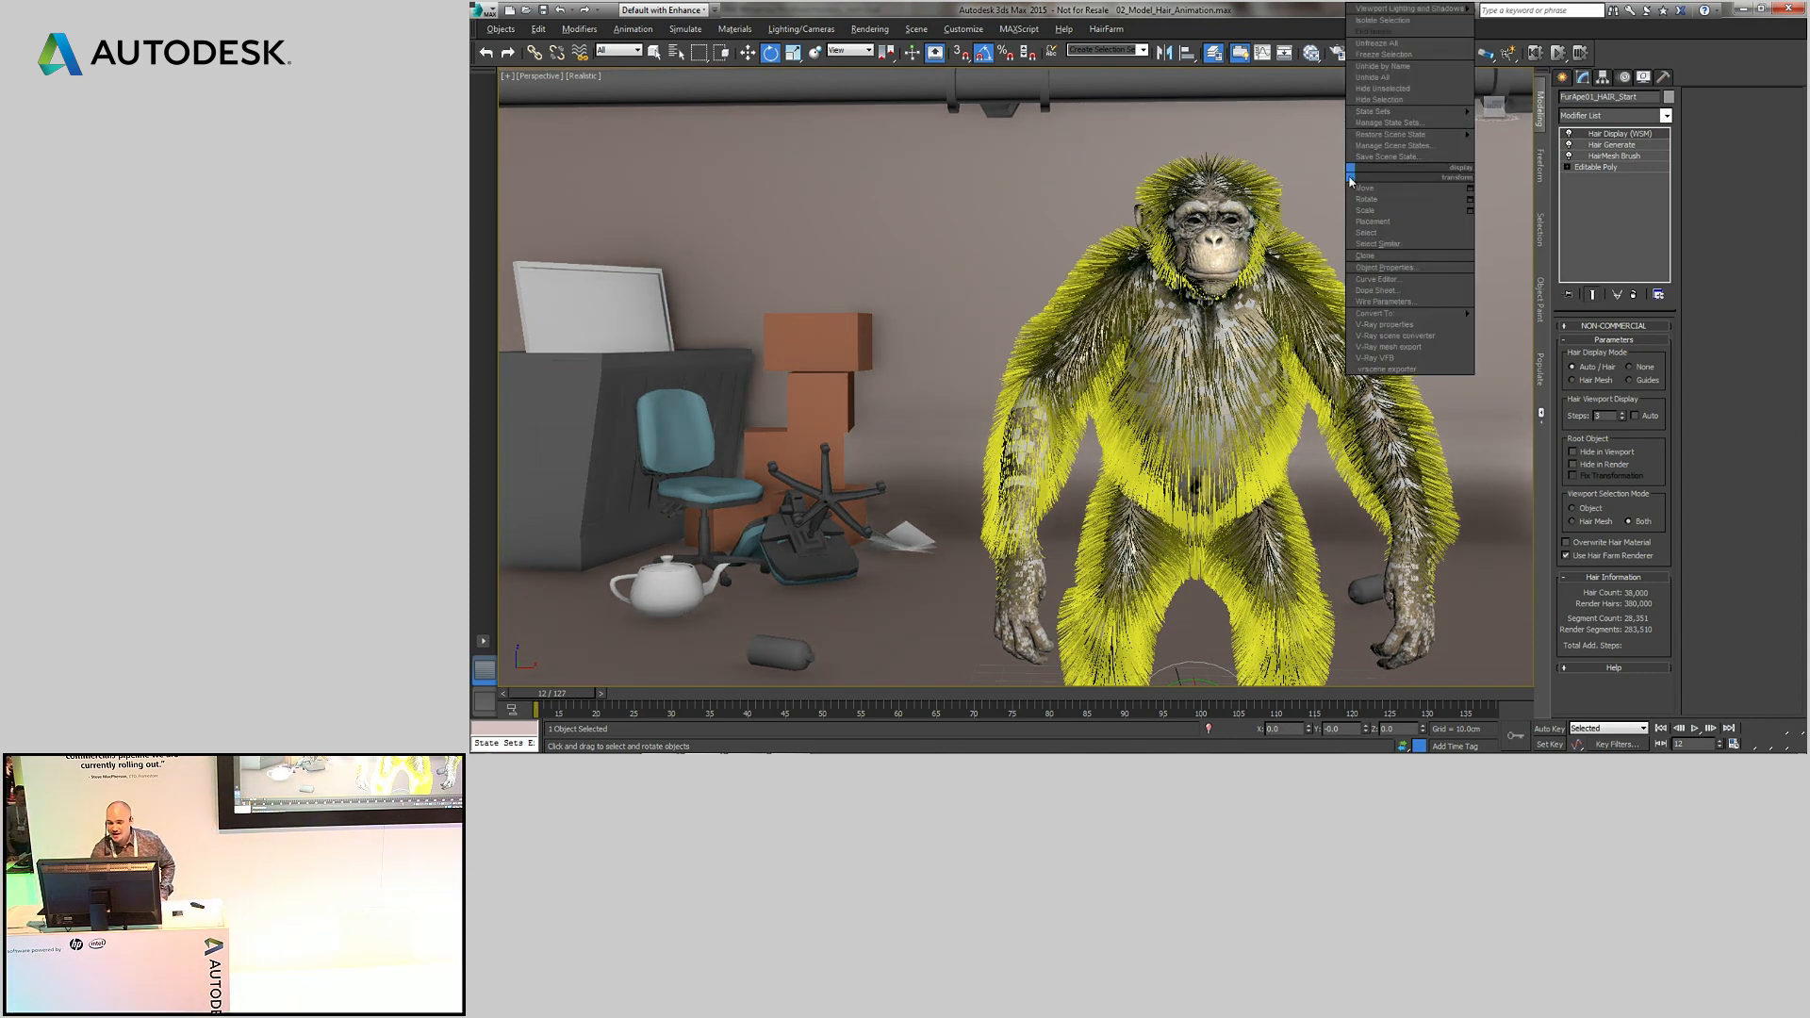
mouse_move(1395, 134)
click(1521, 126)
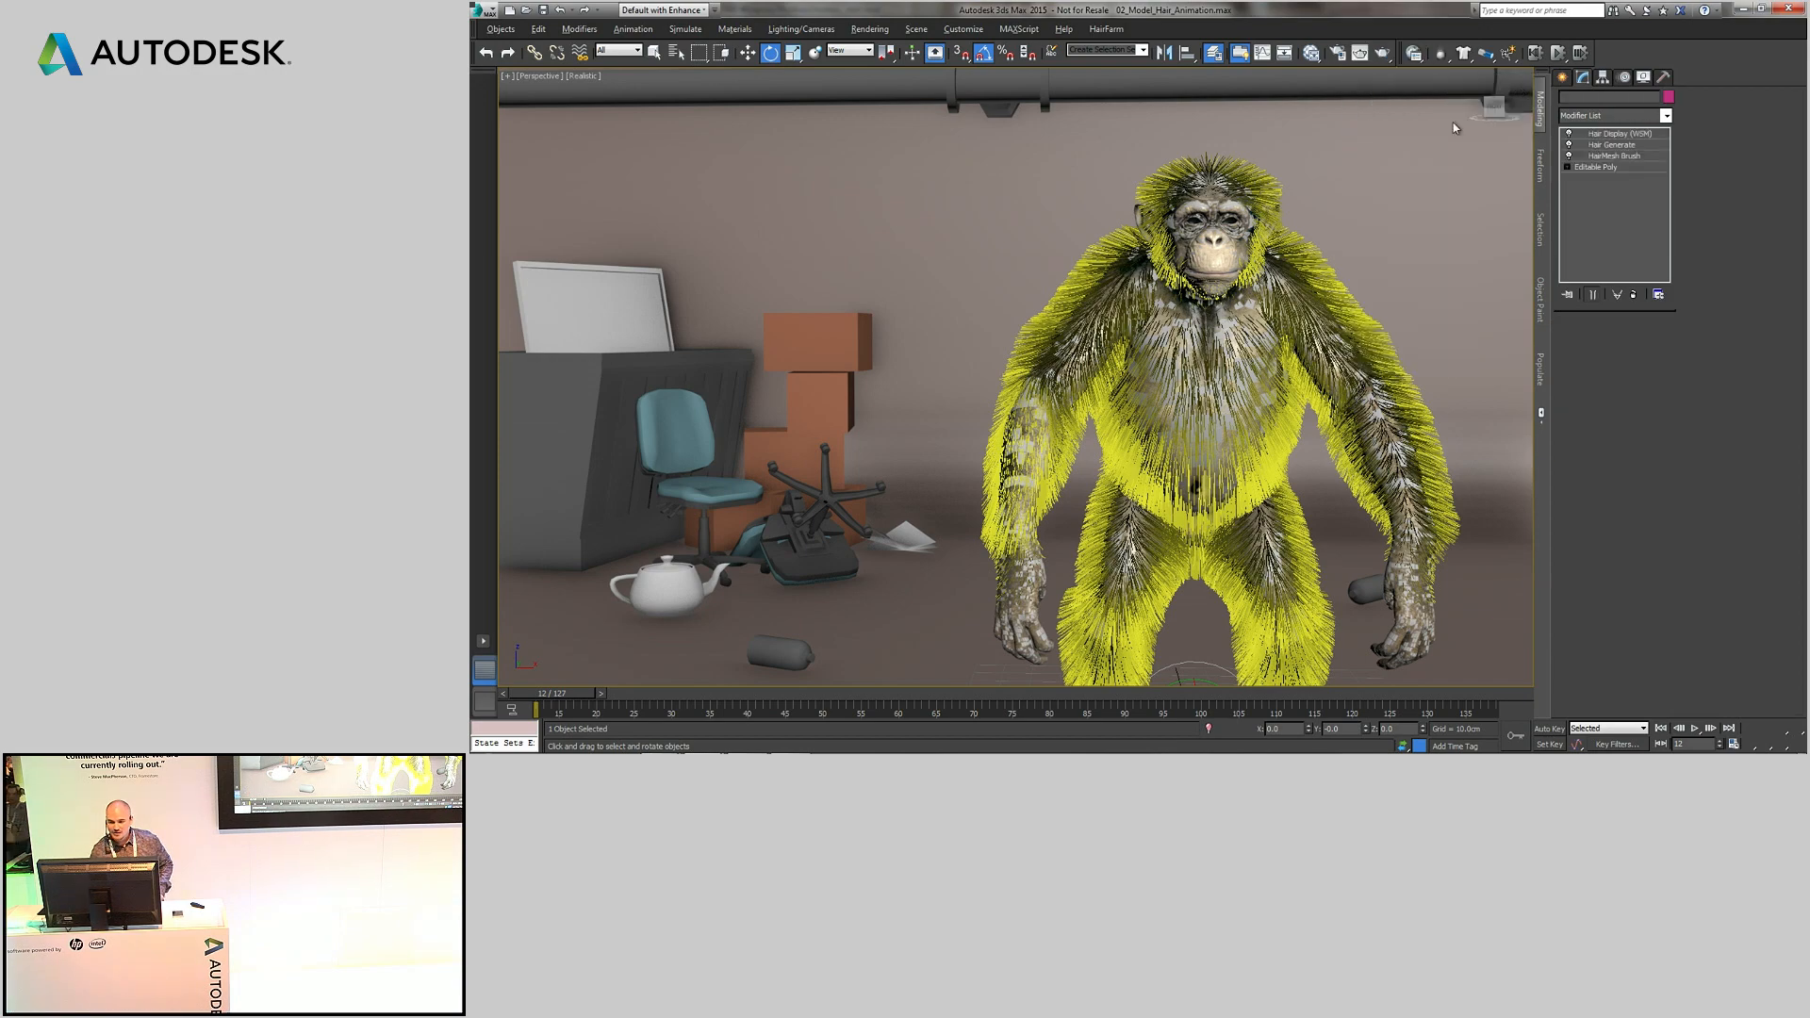
middle_drag(800, 308, 1005, 308)
scroll(1005, 377, down, 3)
scroll(1005, 377, up, 3)
alt+middle_drag(1005, 377, 1014, 381)
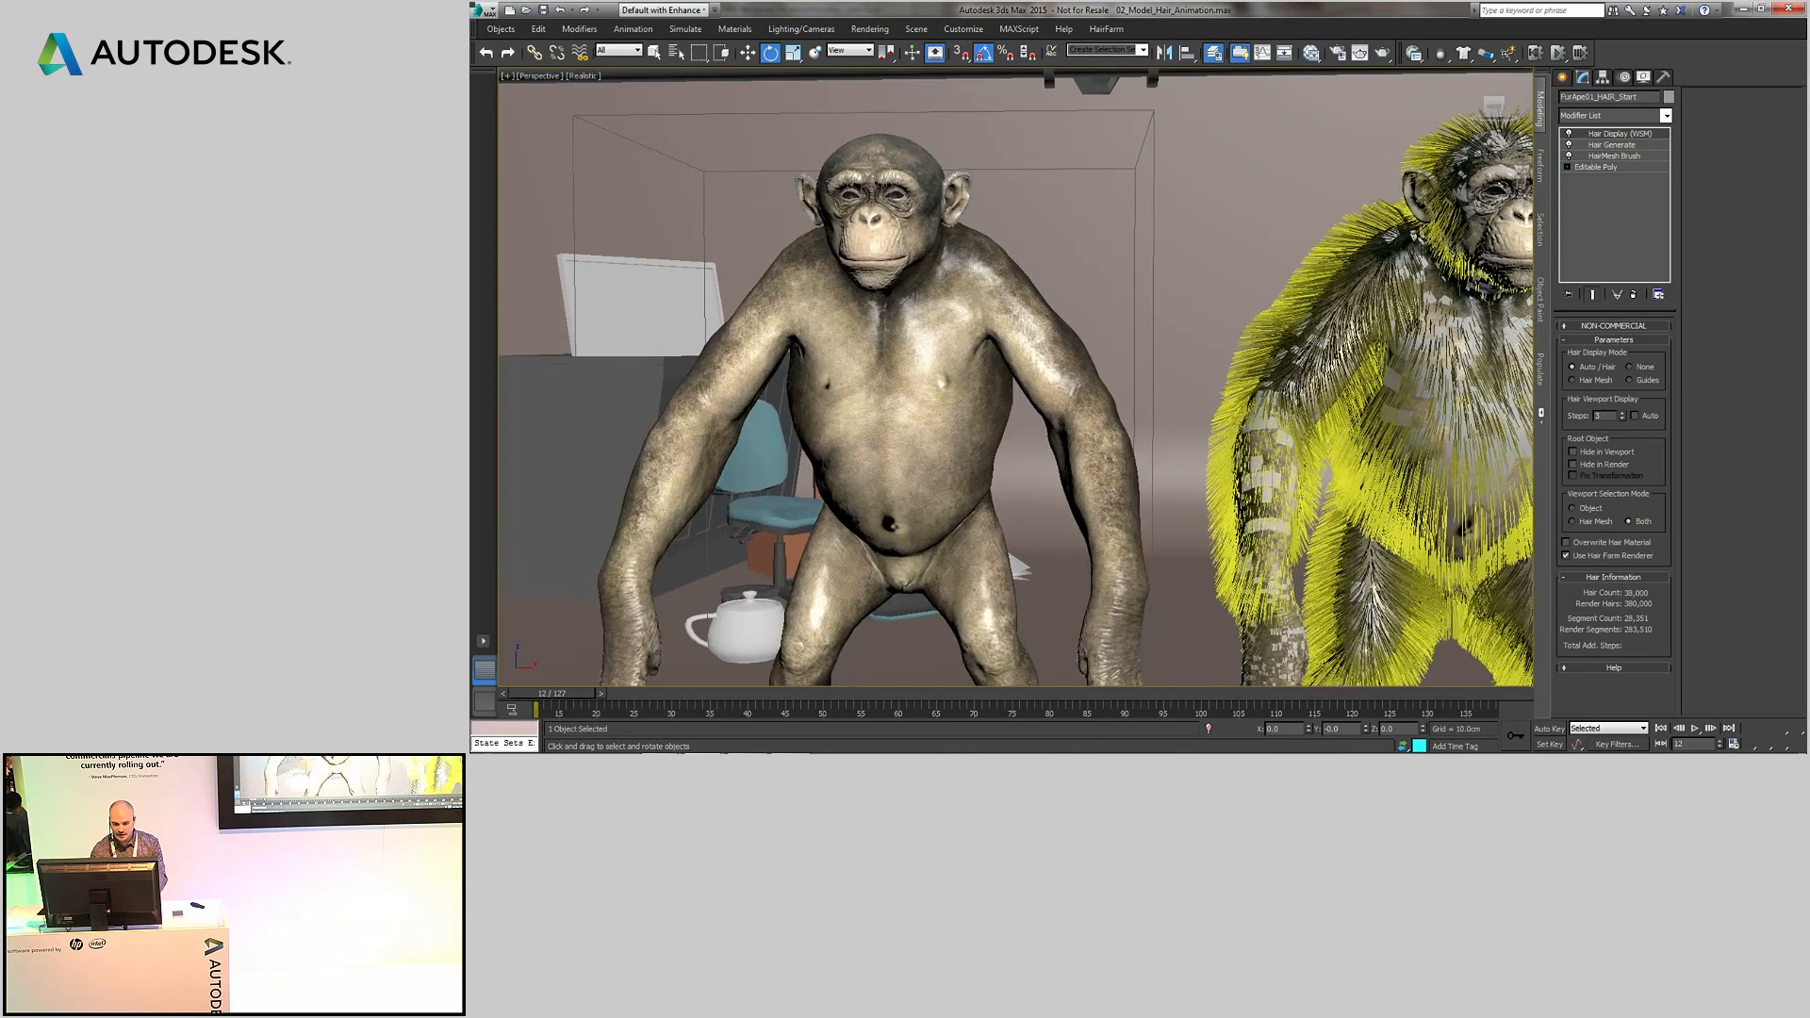
- Examine the finished ape's fur up close on the shoulder, chest, head and around the eyes
scroll(1029, 311, up, 4)
scroll(1039, 283, up, 3)
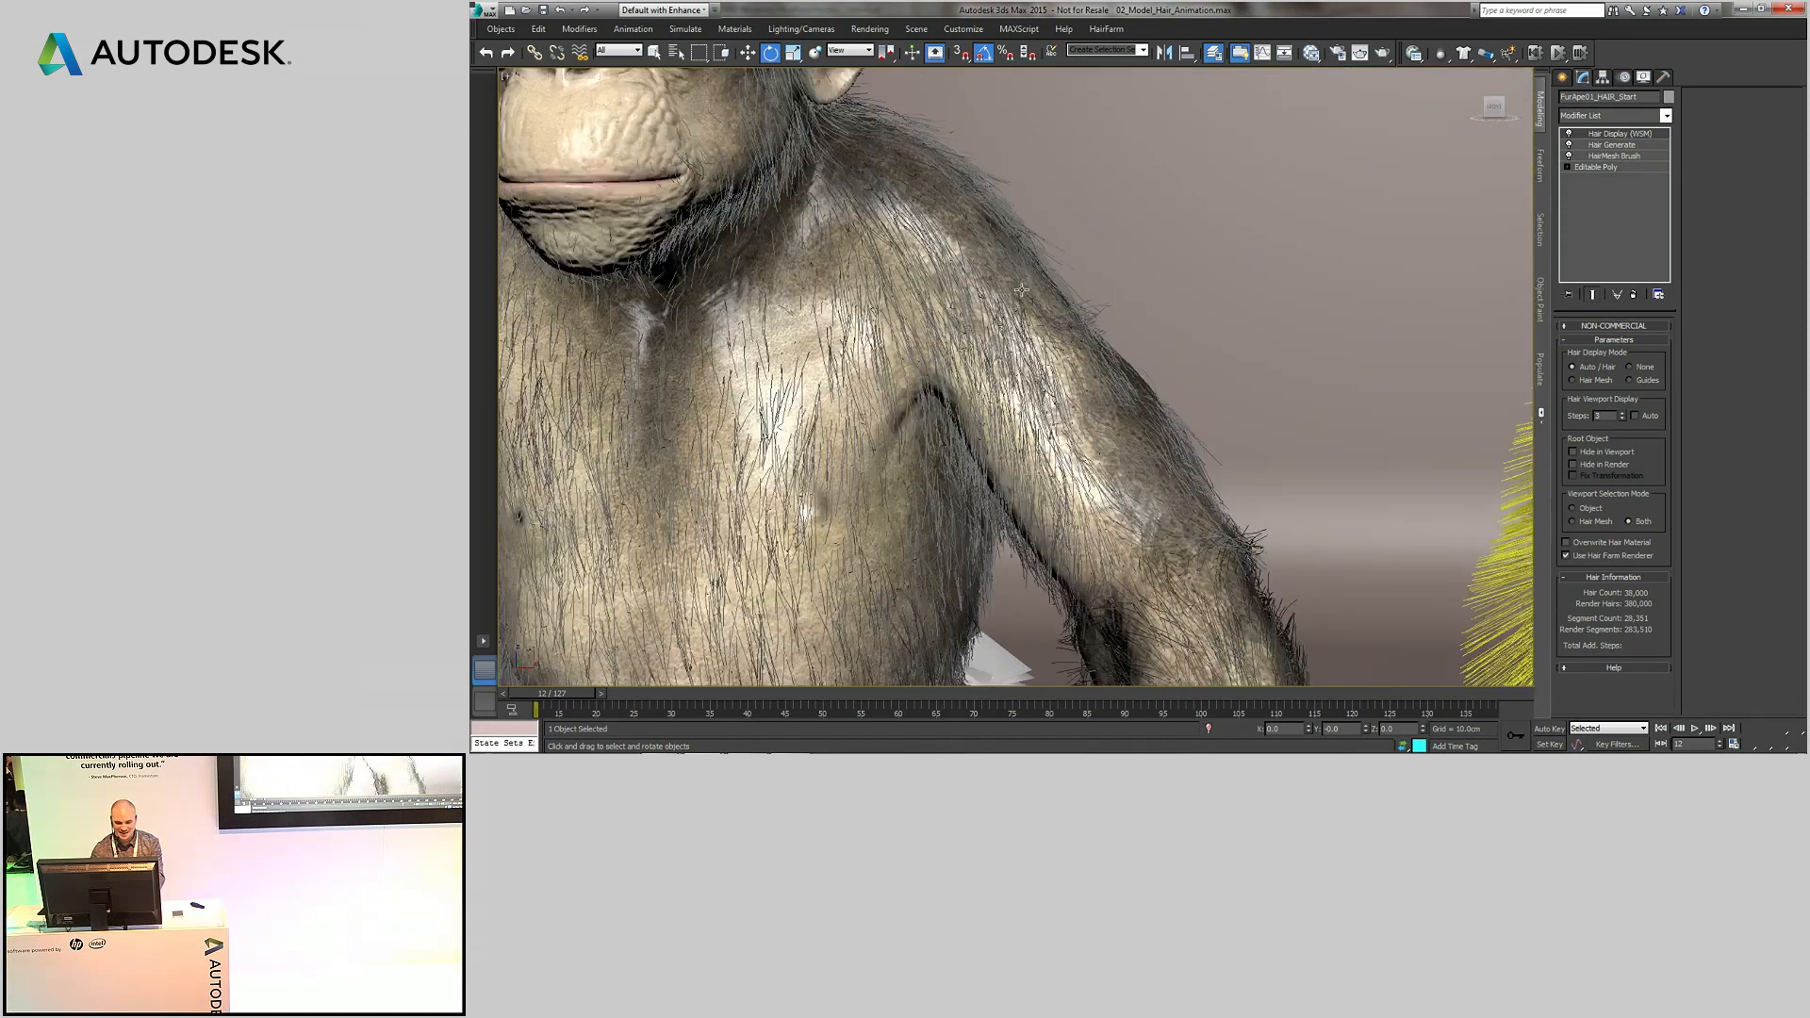
middle_drag(1073, 351, 1120, 411)
scroll(1009, 306, down, 2)
middle_drag(913, 196, 1020, 262)
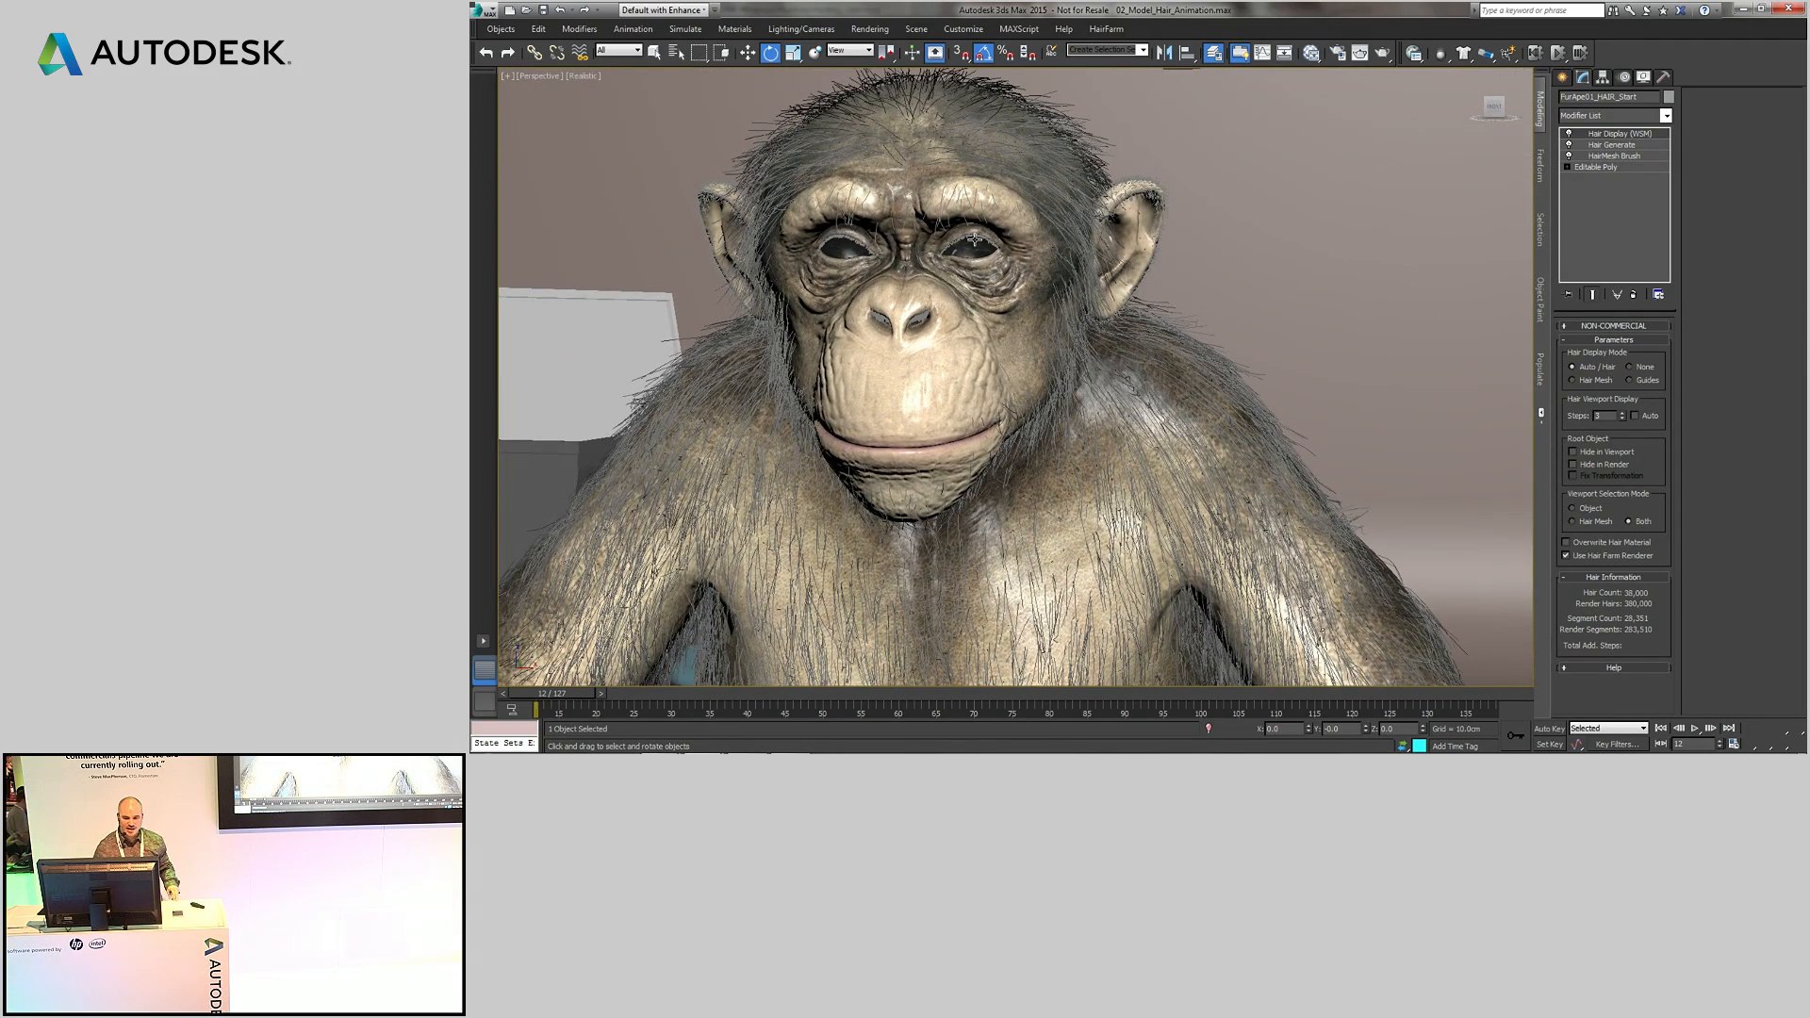
scroll(986, 250, up, 2)
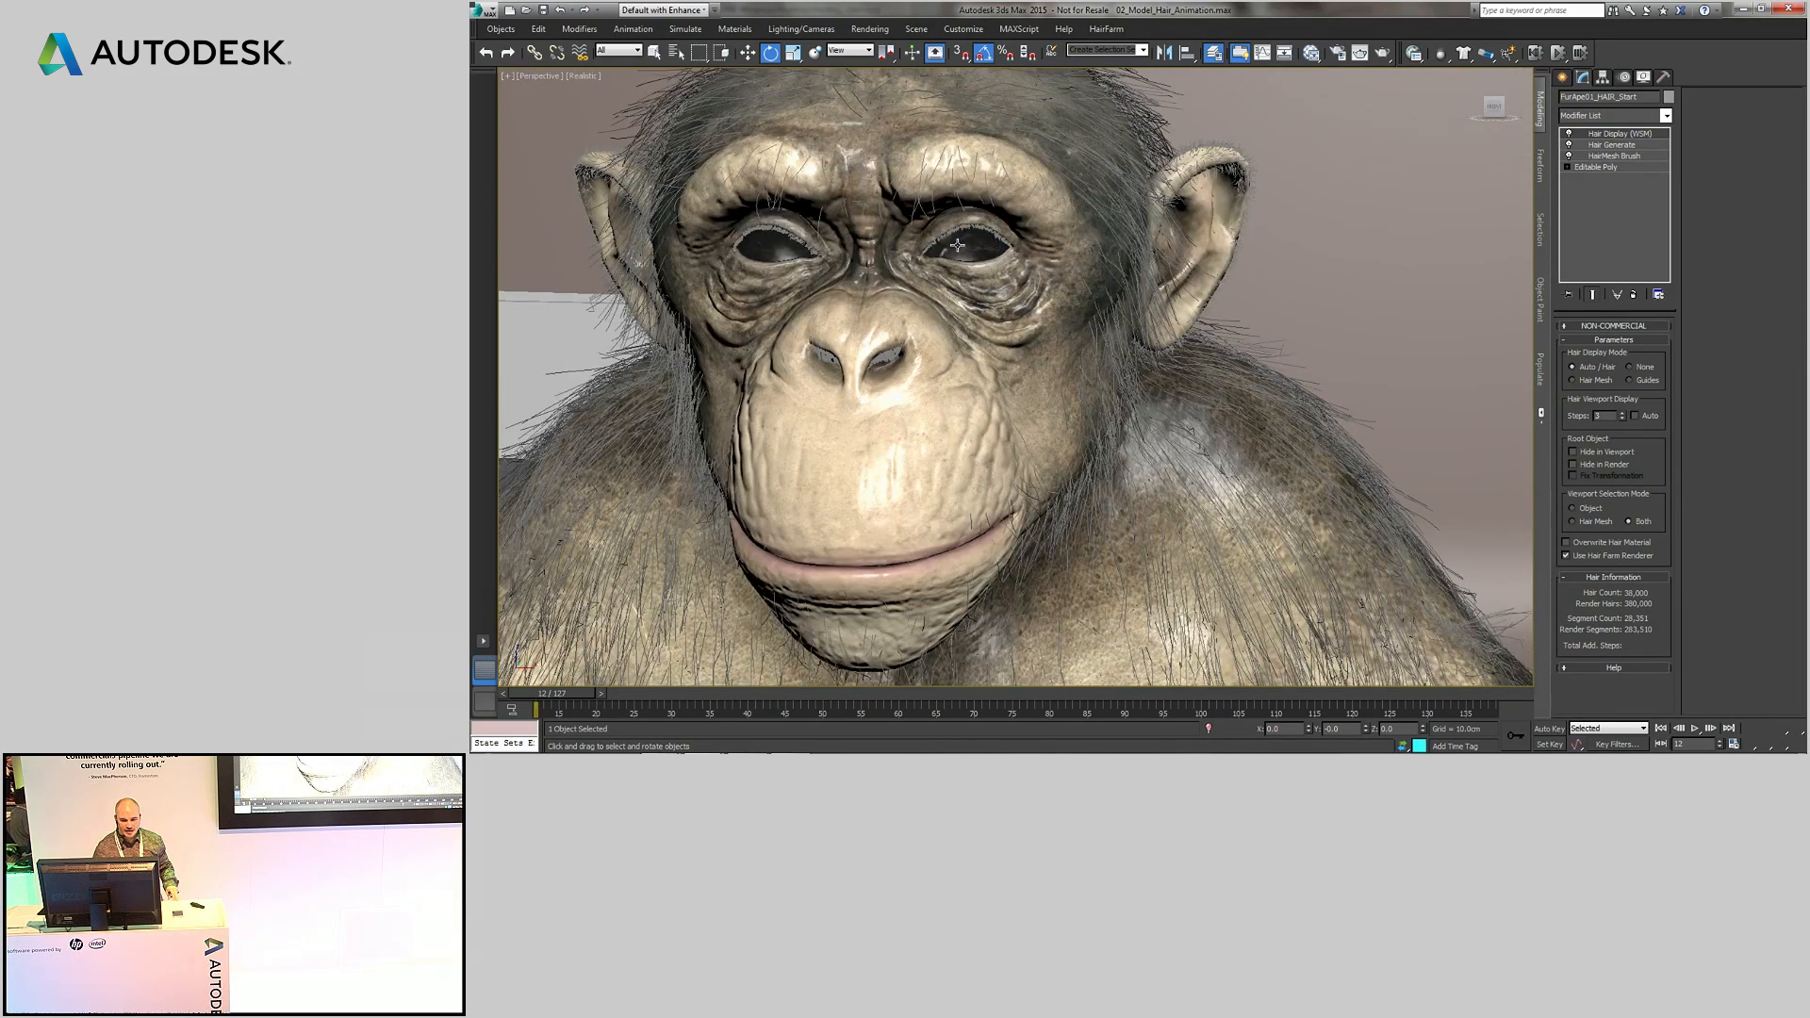
scroll(959, 247, up, 3)
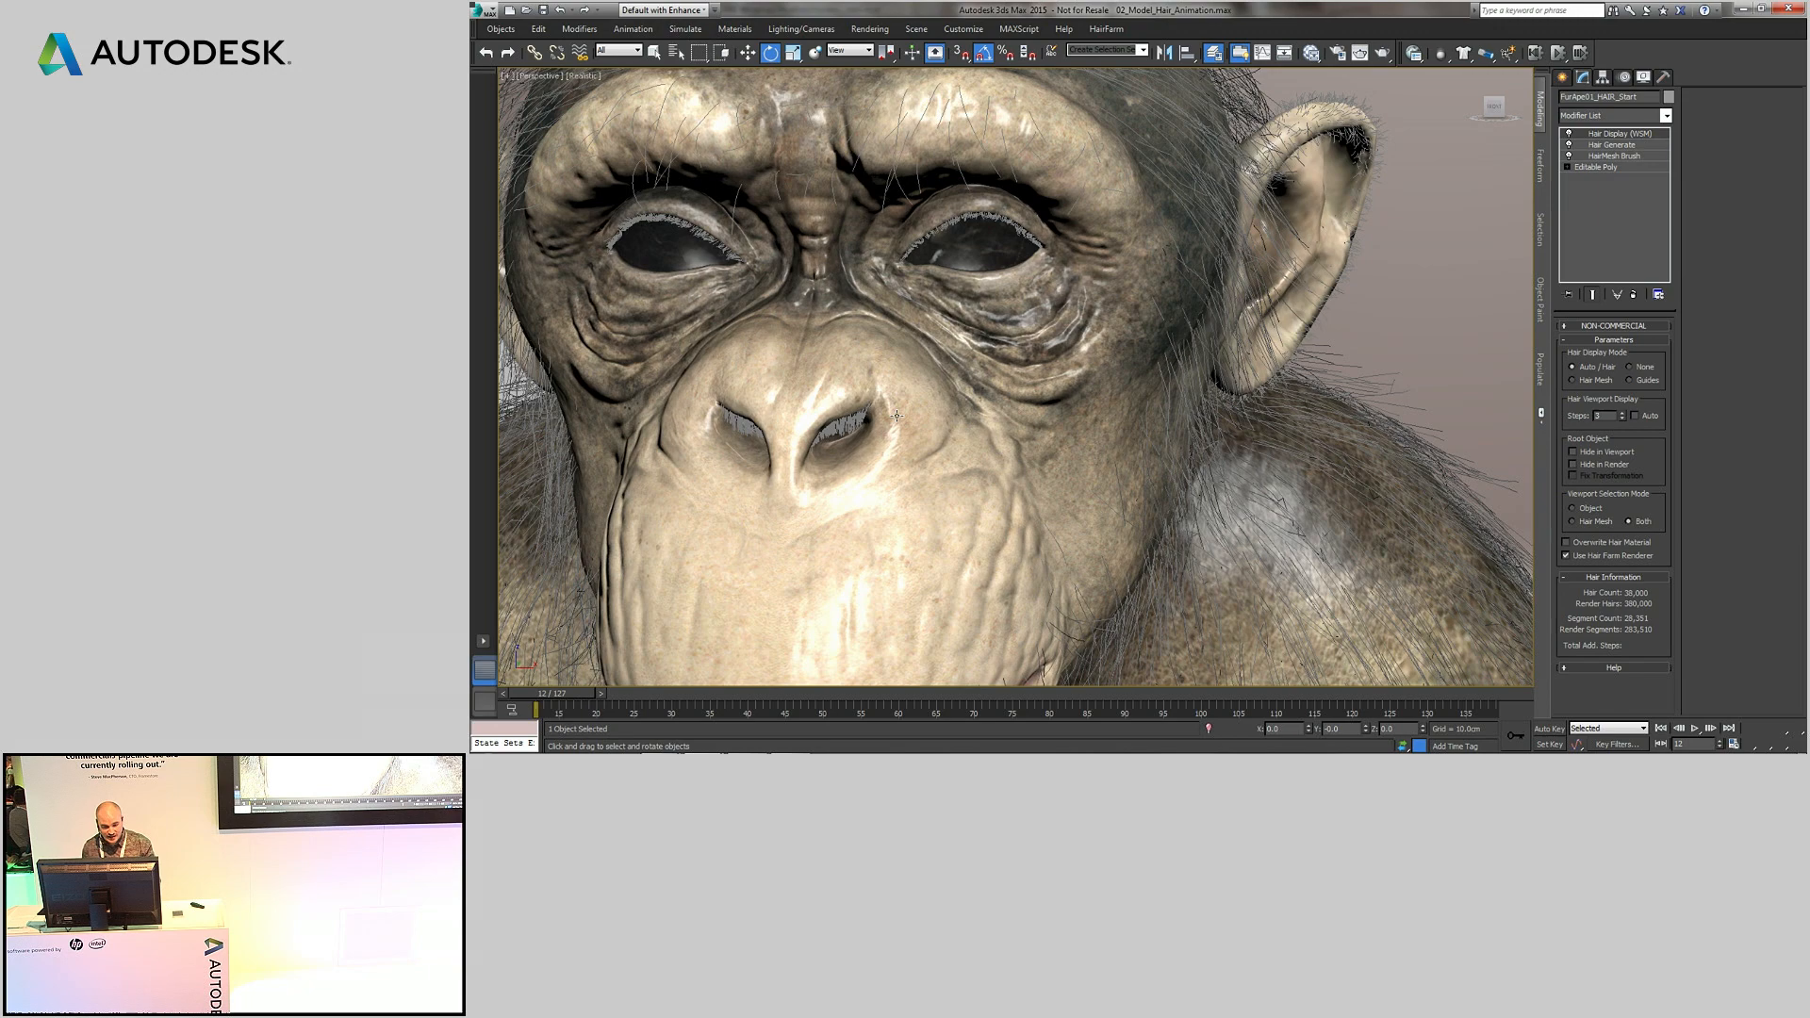
- Switch to the Hair Breakdown presentation, show the slide of ape material and fur variations, and return to 3ds Max
key(alt+Tab)
key(alt+Tab)
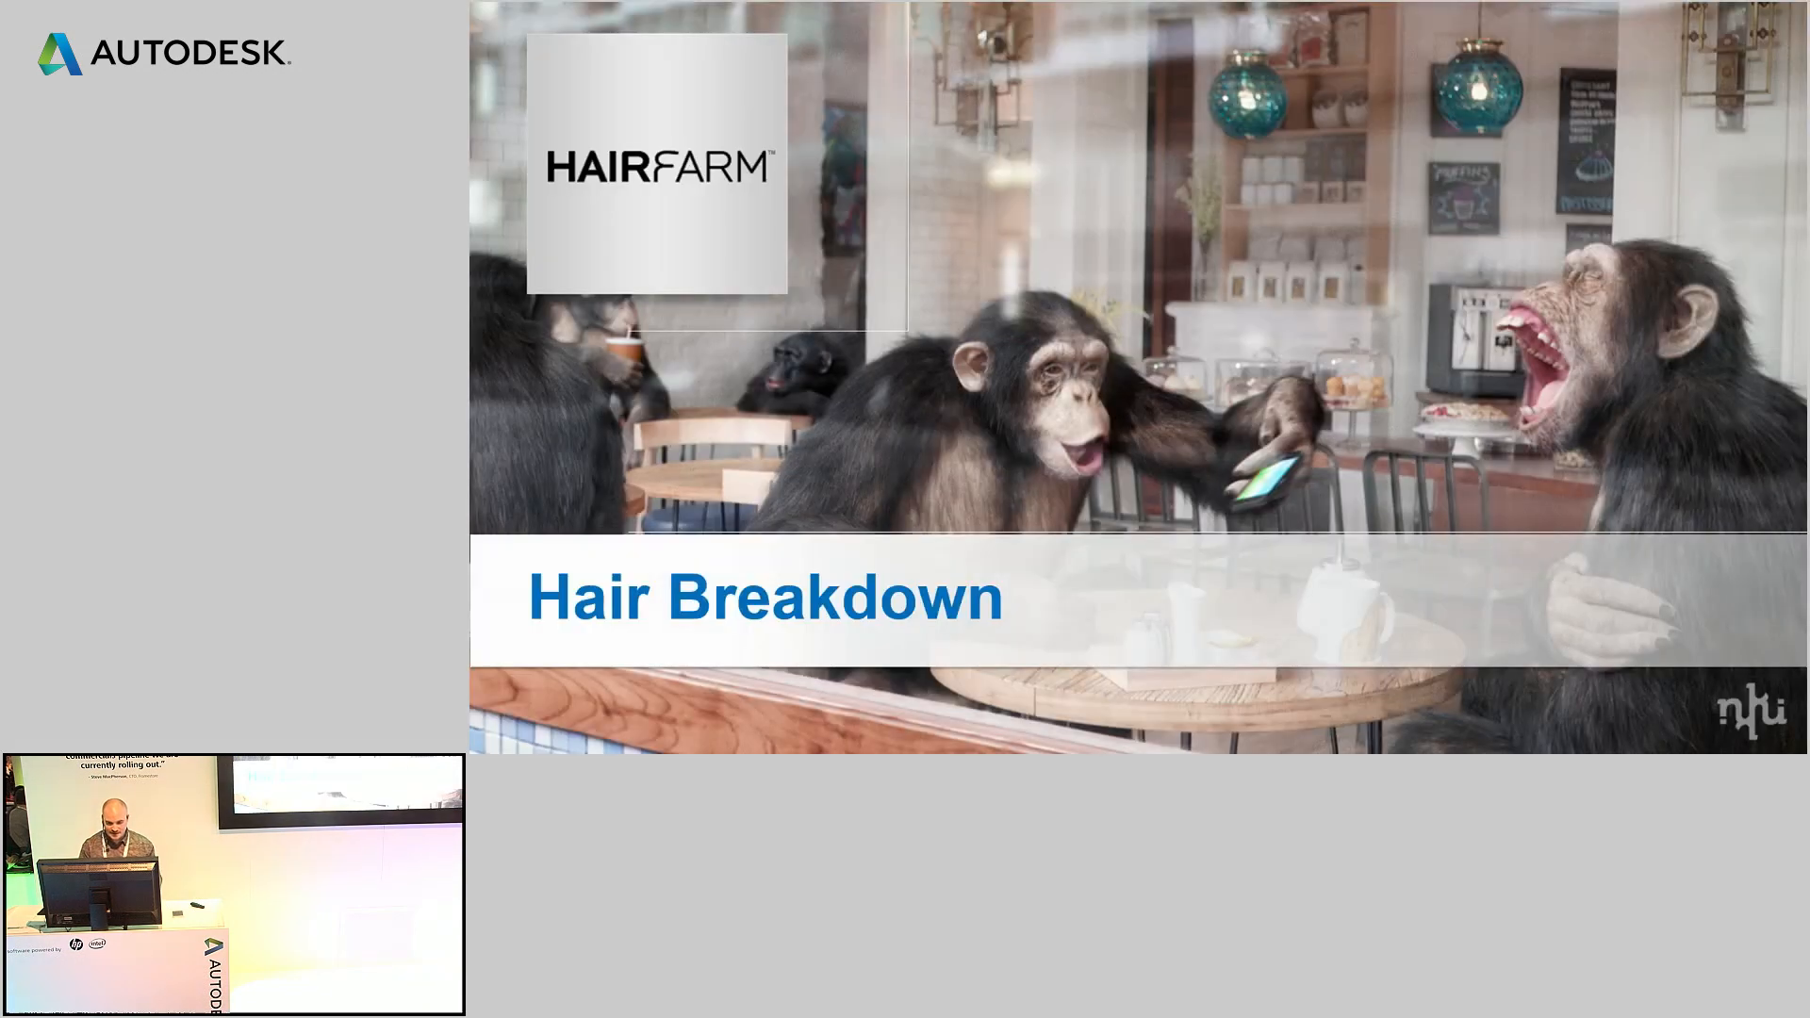
key(Right)
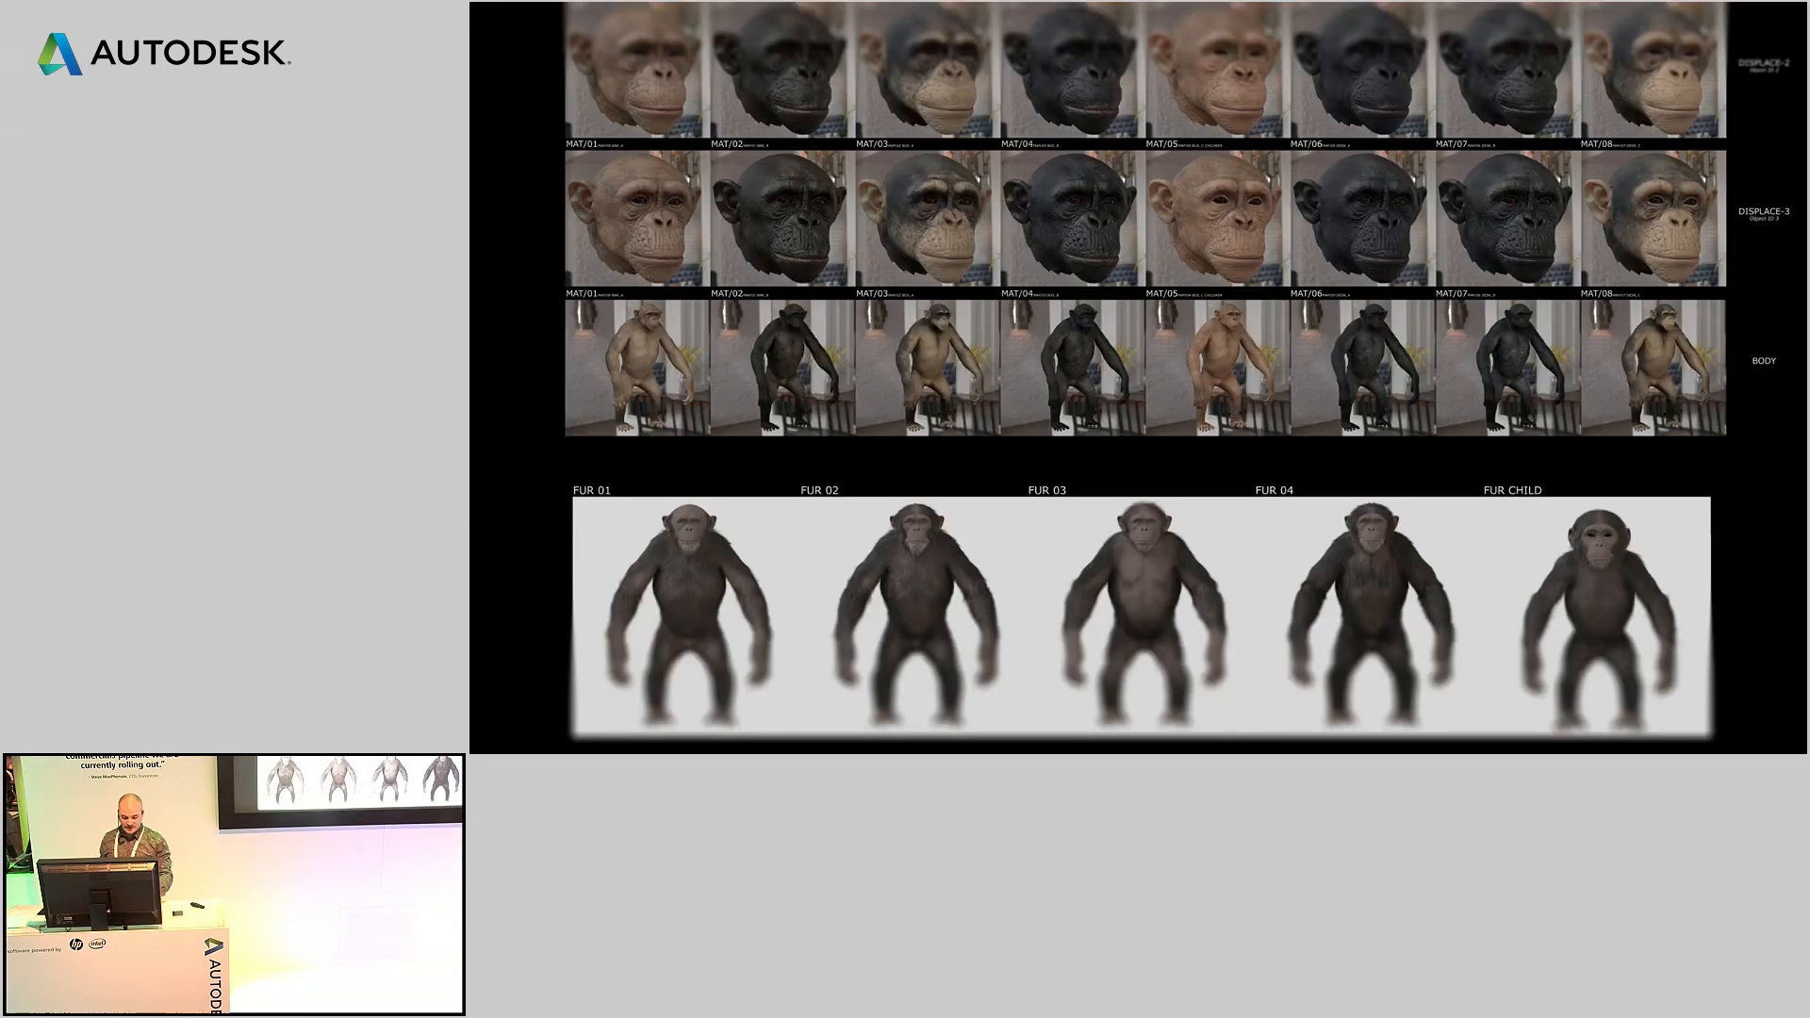
key(alt+Tab)
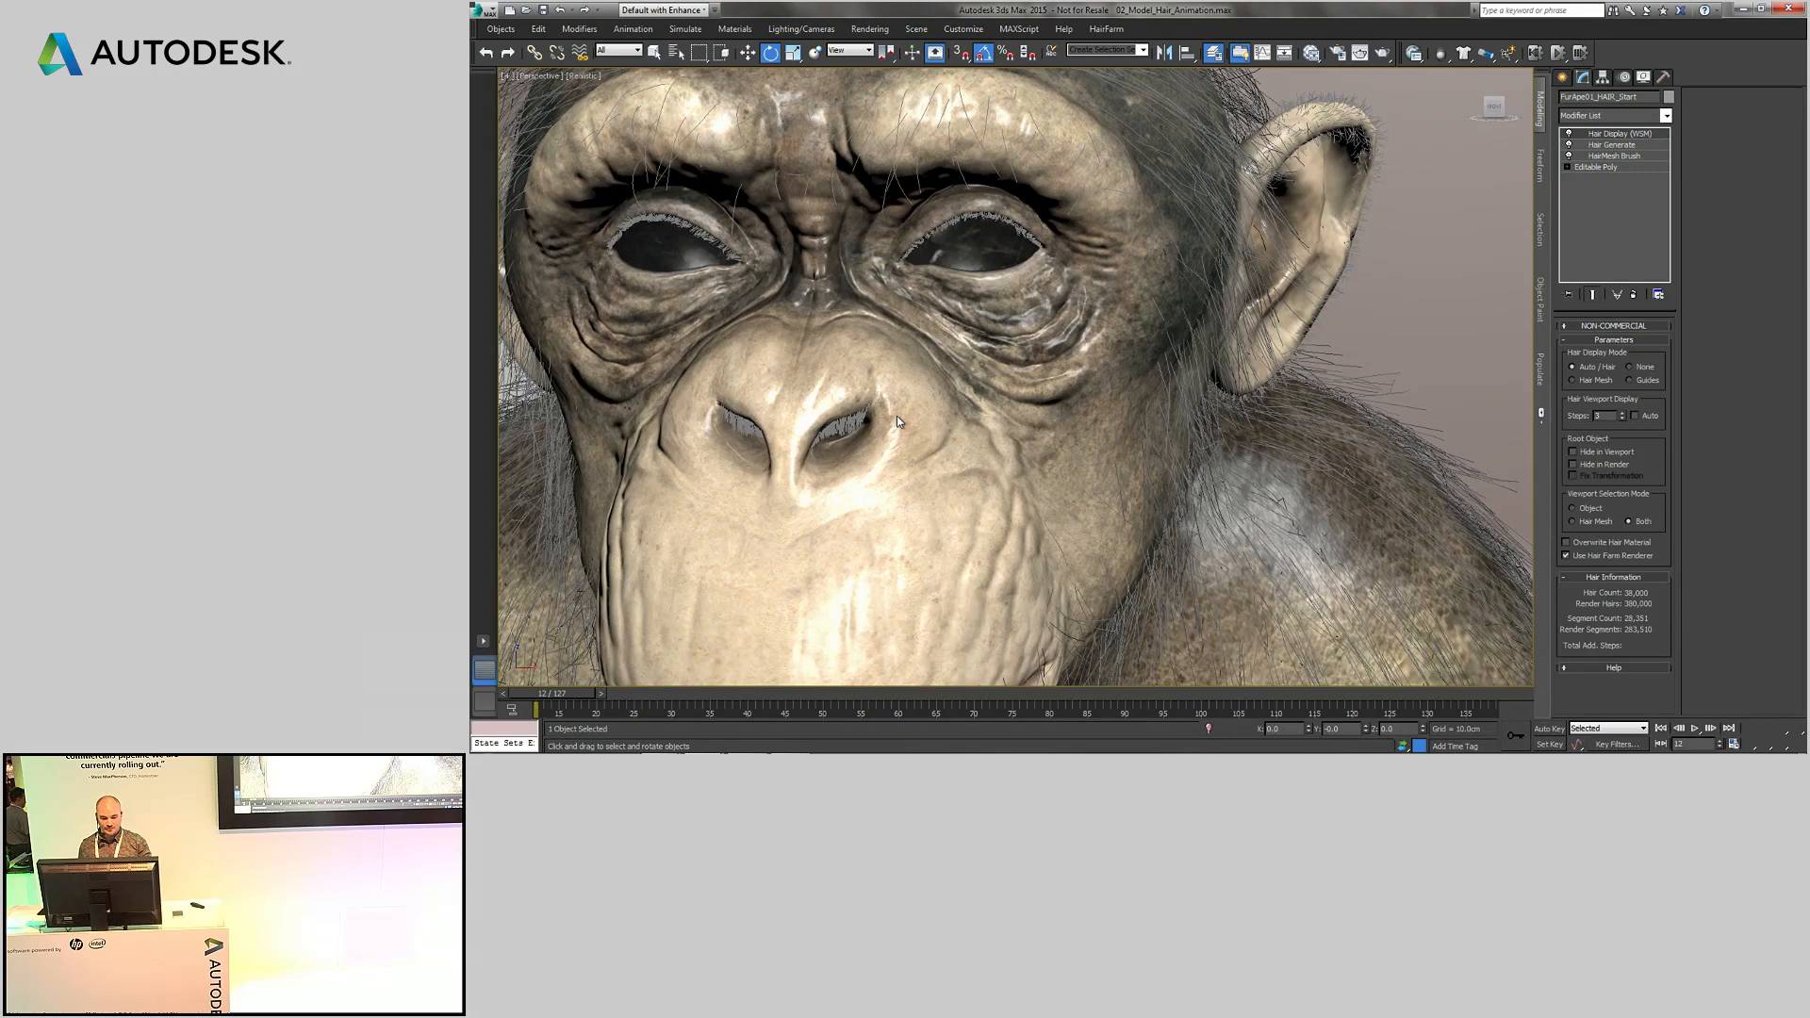
- Restore the 05 Rigs scene state and narrow the command panel to one column with all three ape rigs in view
scroll(718, 298, down, 10)
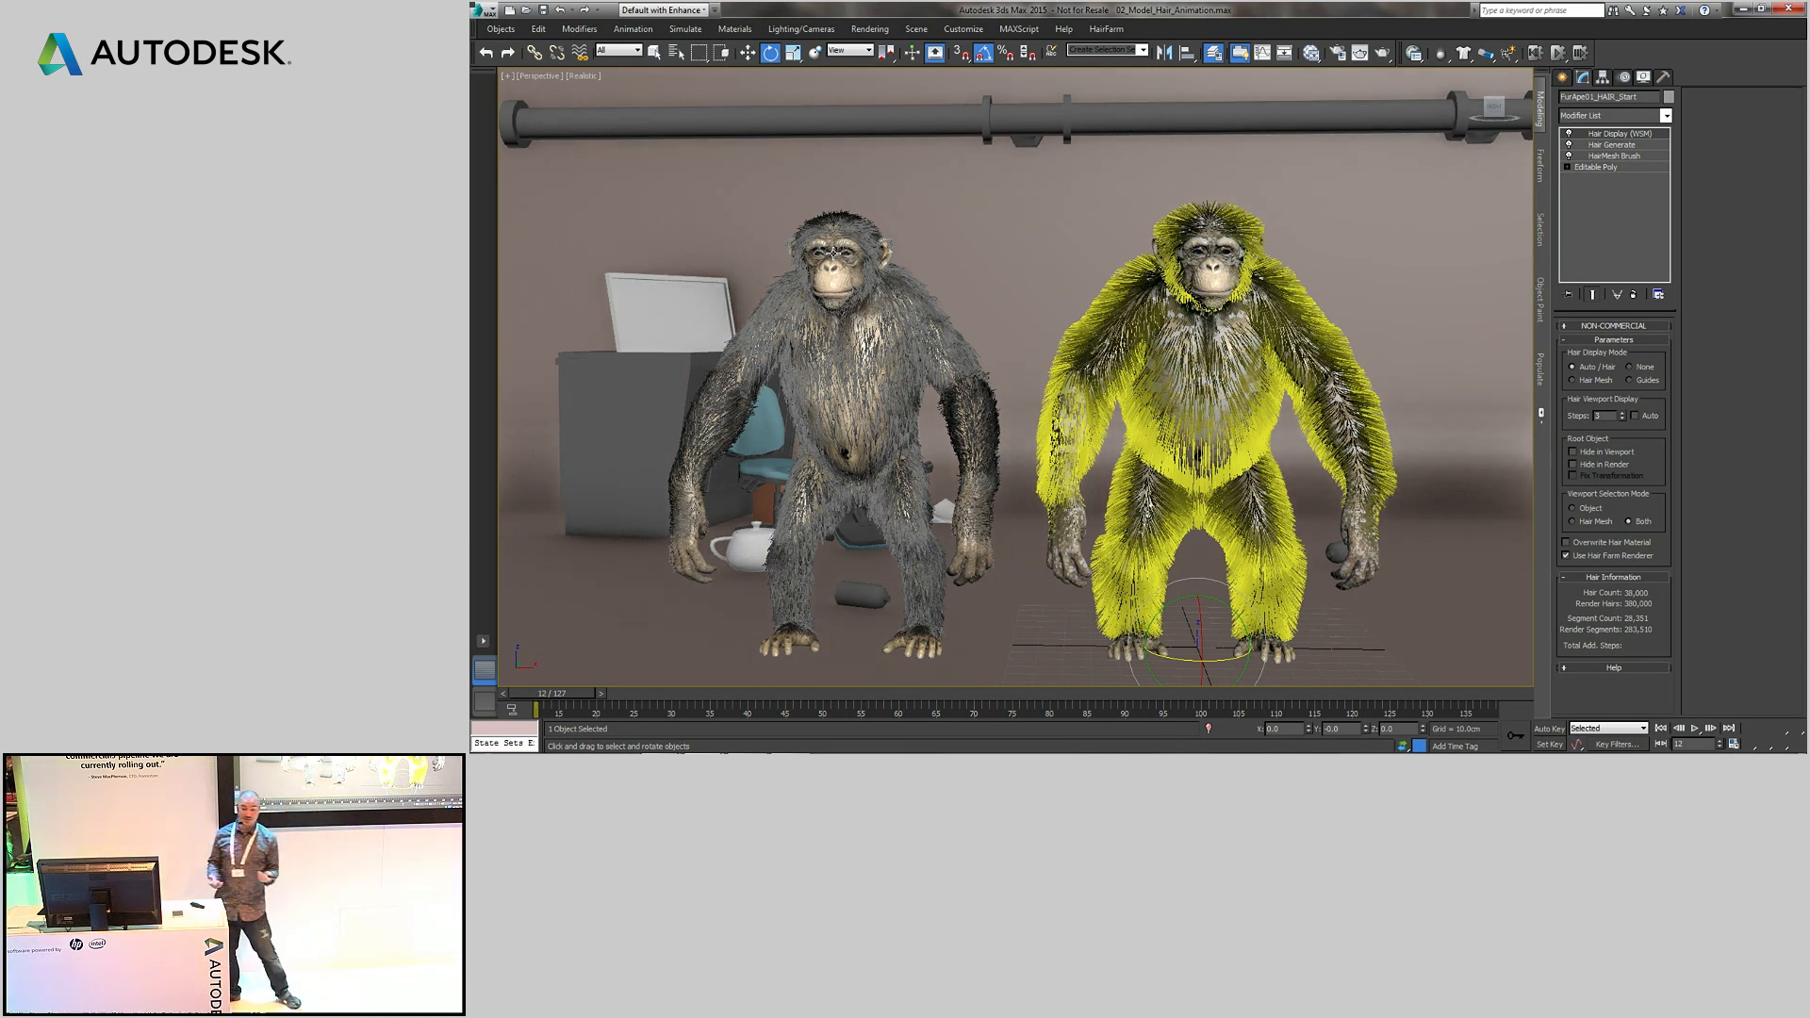
right_click(987, 197)
mouse_move(1094, 154)
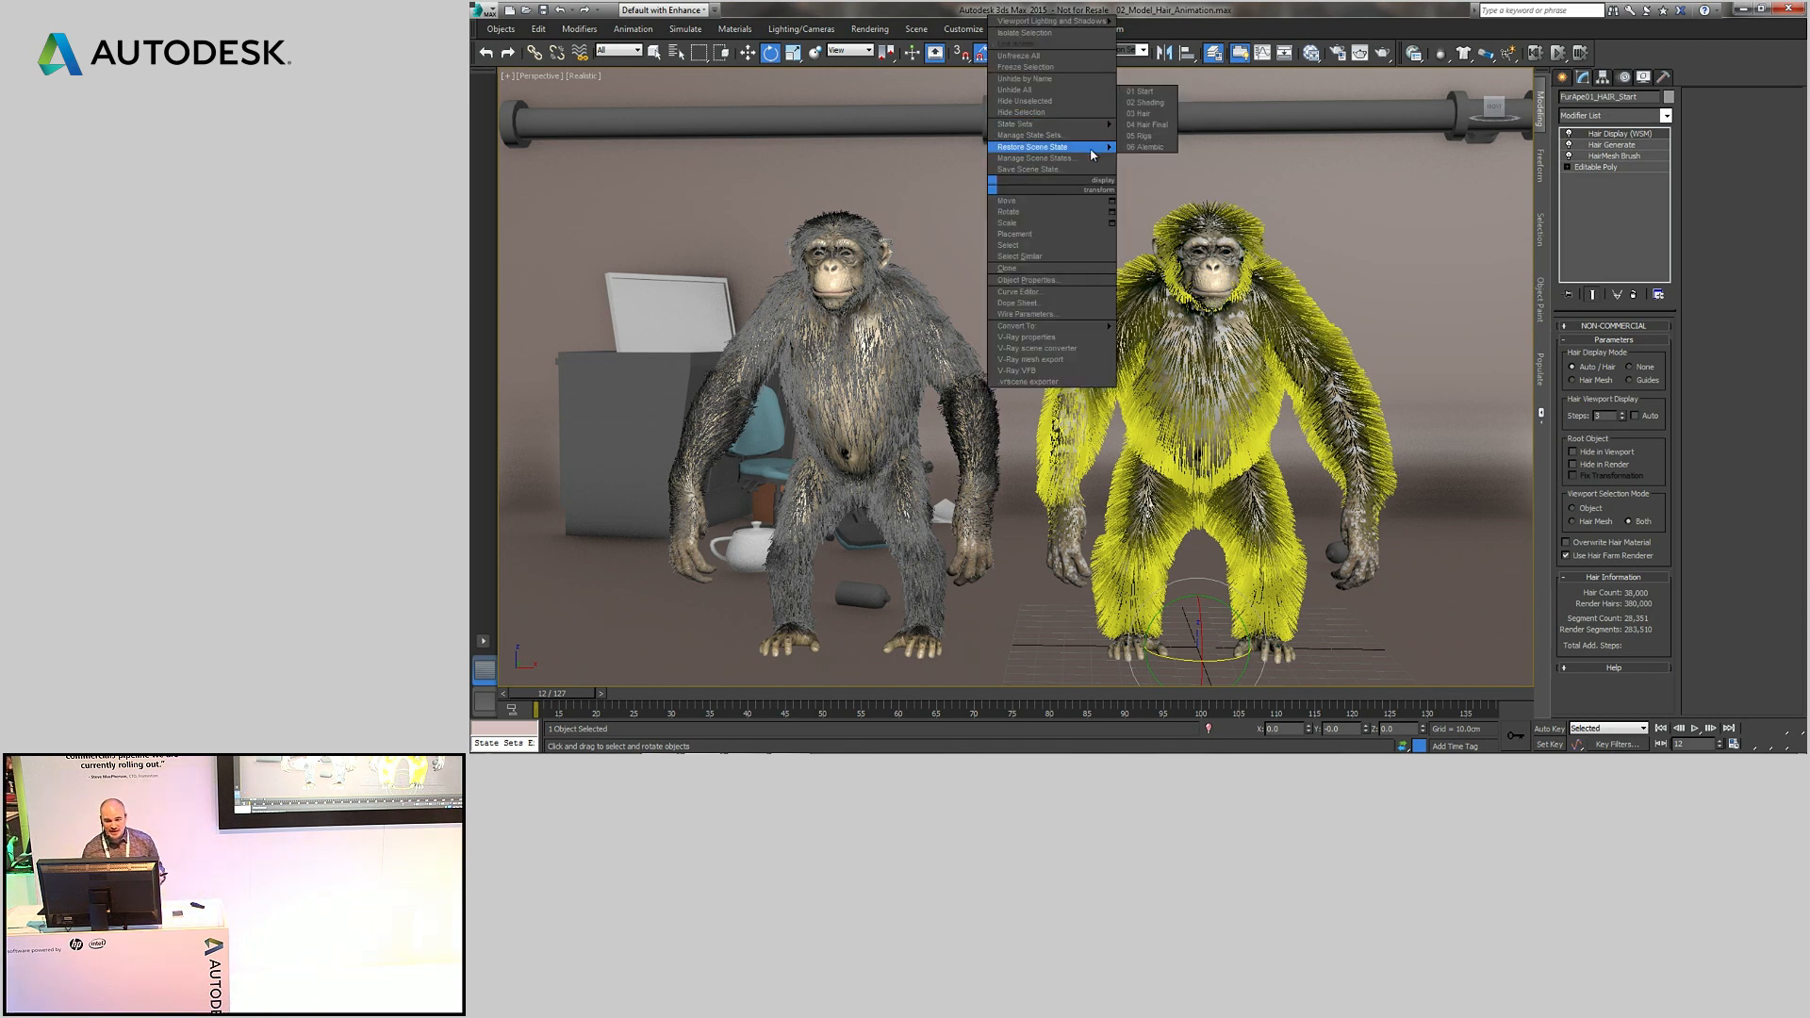
click(1146, 136)
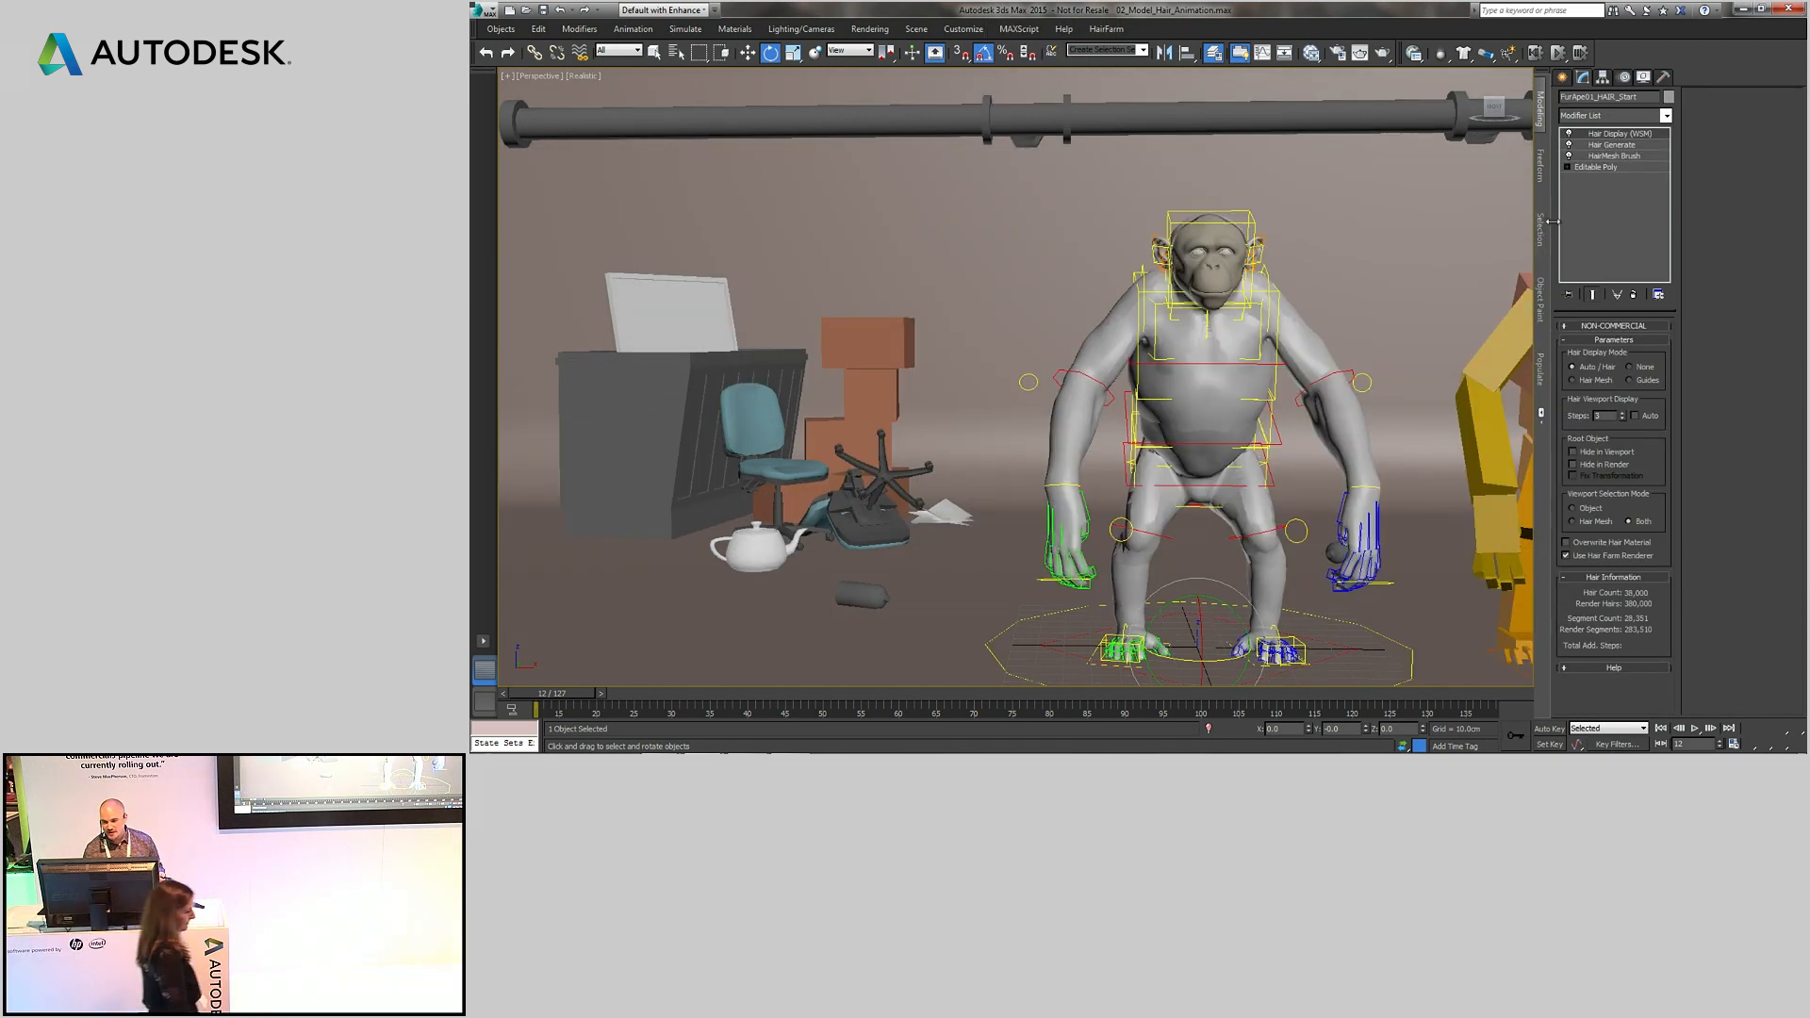
drag(1549, 226, 1679, 226)
middle_drag(1296, 269, 945, 272)
scroll(945, 272, down, 4)
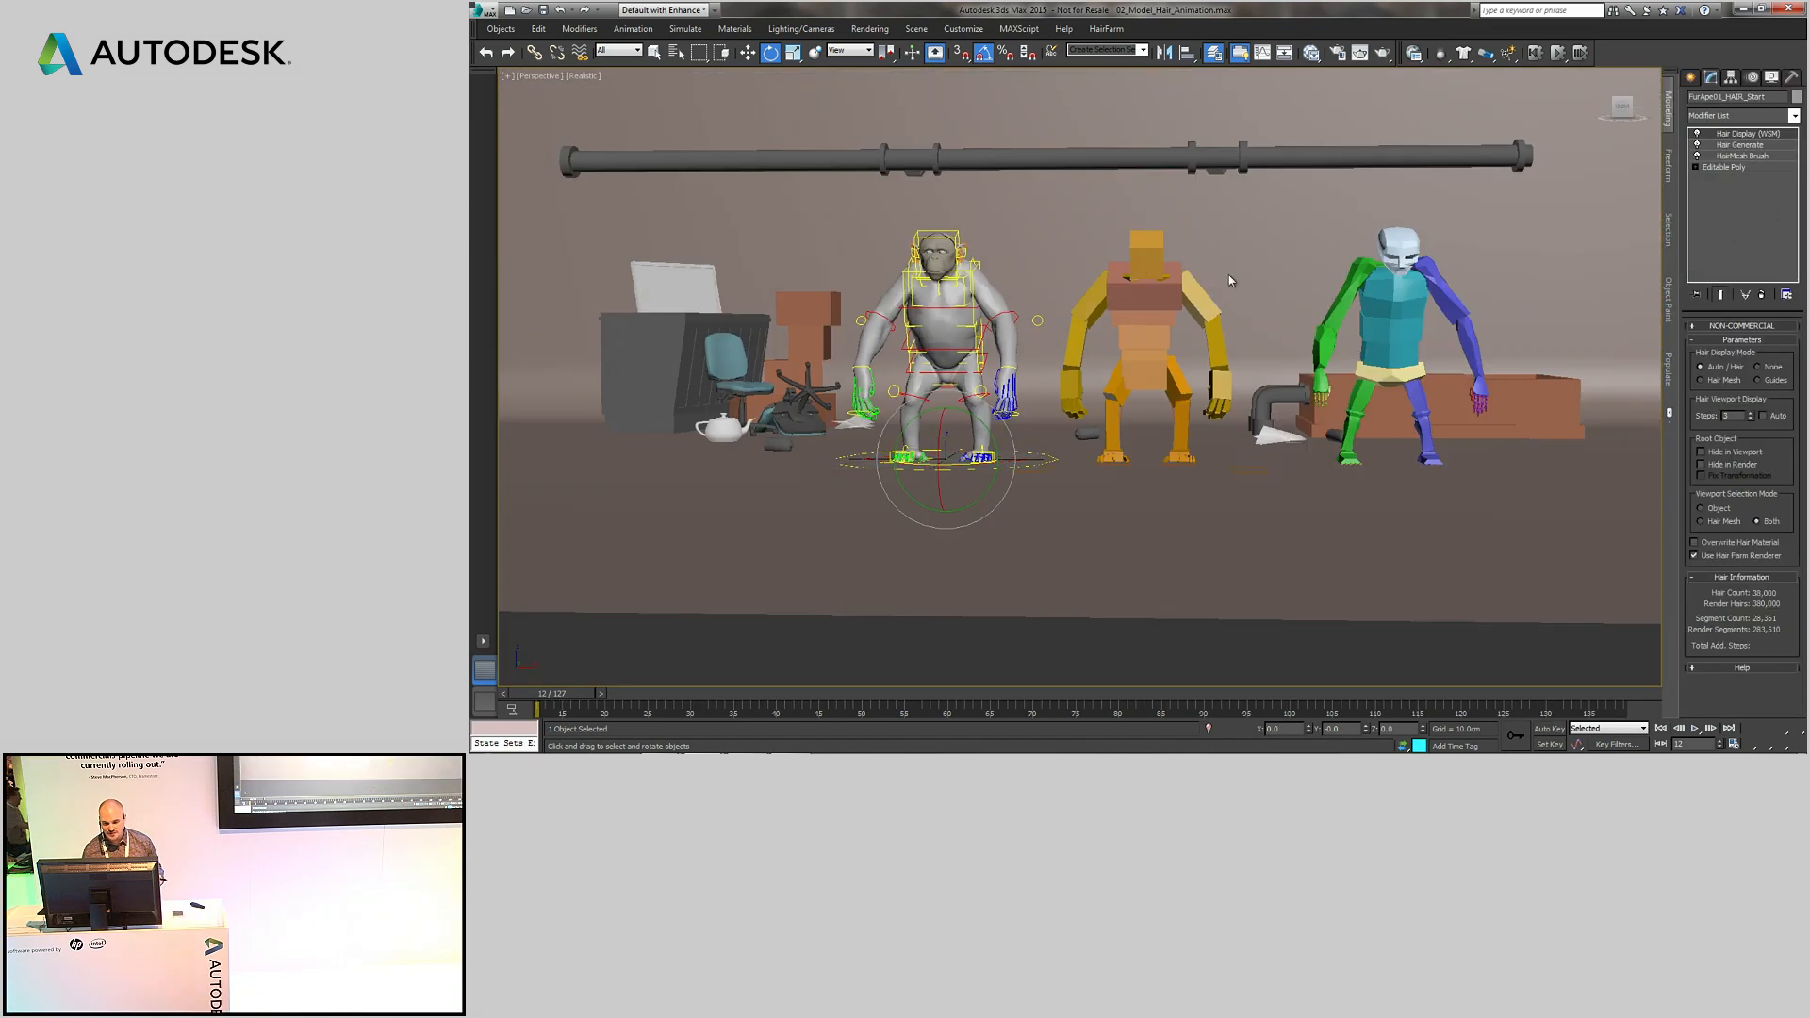
scroll(1229, 274, up, 4)
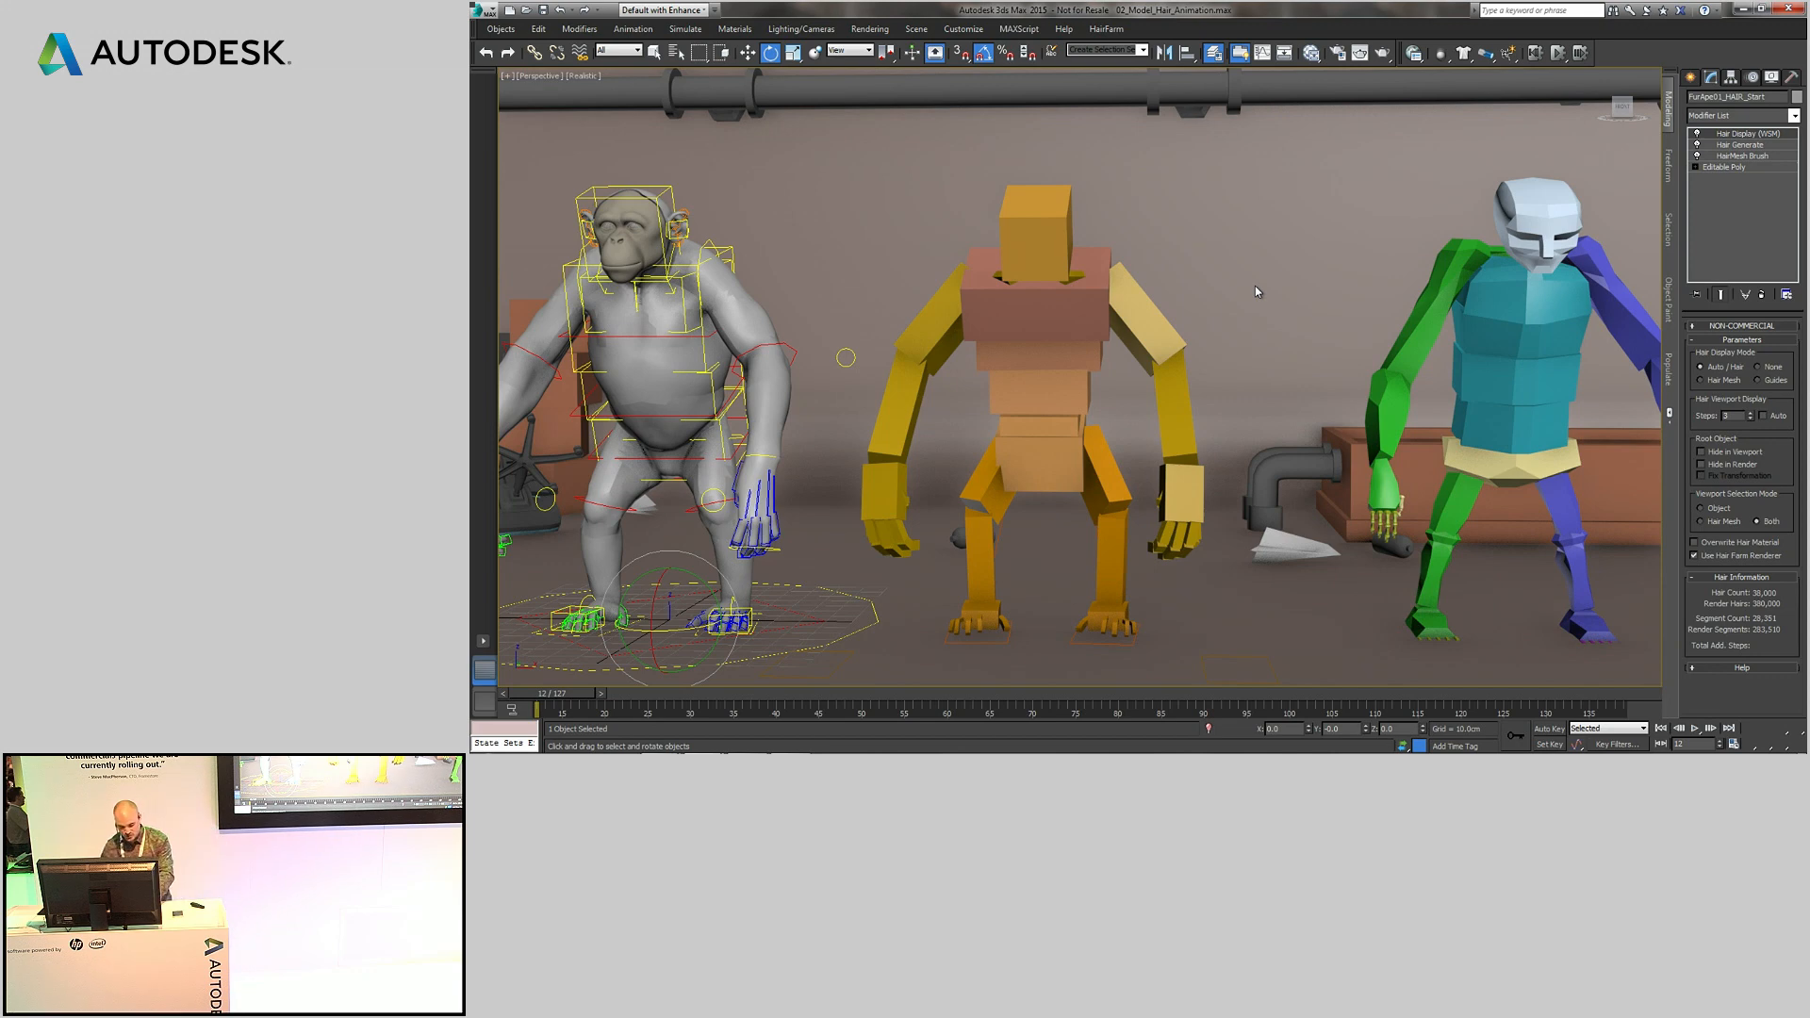
- Enter Expert Mode and try moving the hands of the green-and-blue rig and the orange CAT rig
key(ctrl+x)
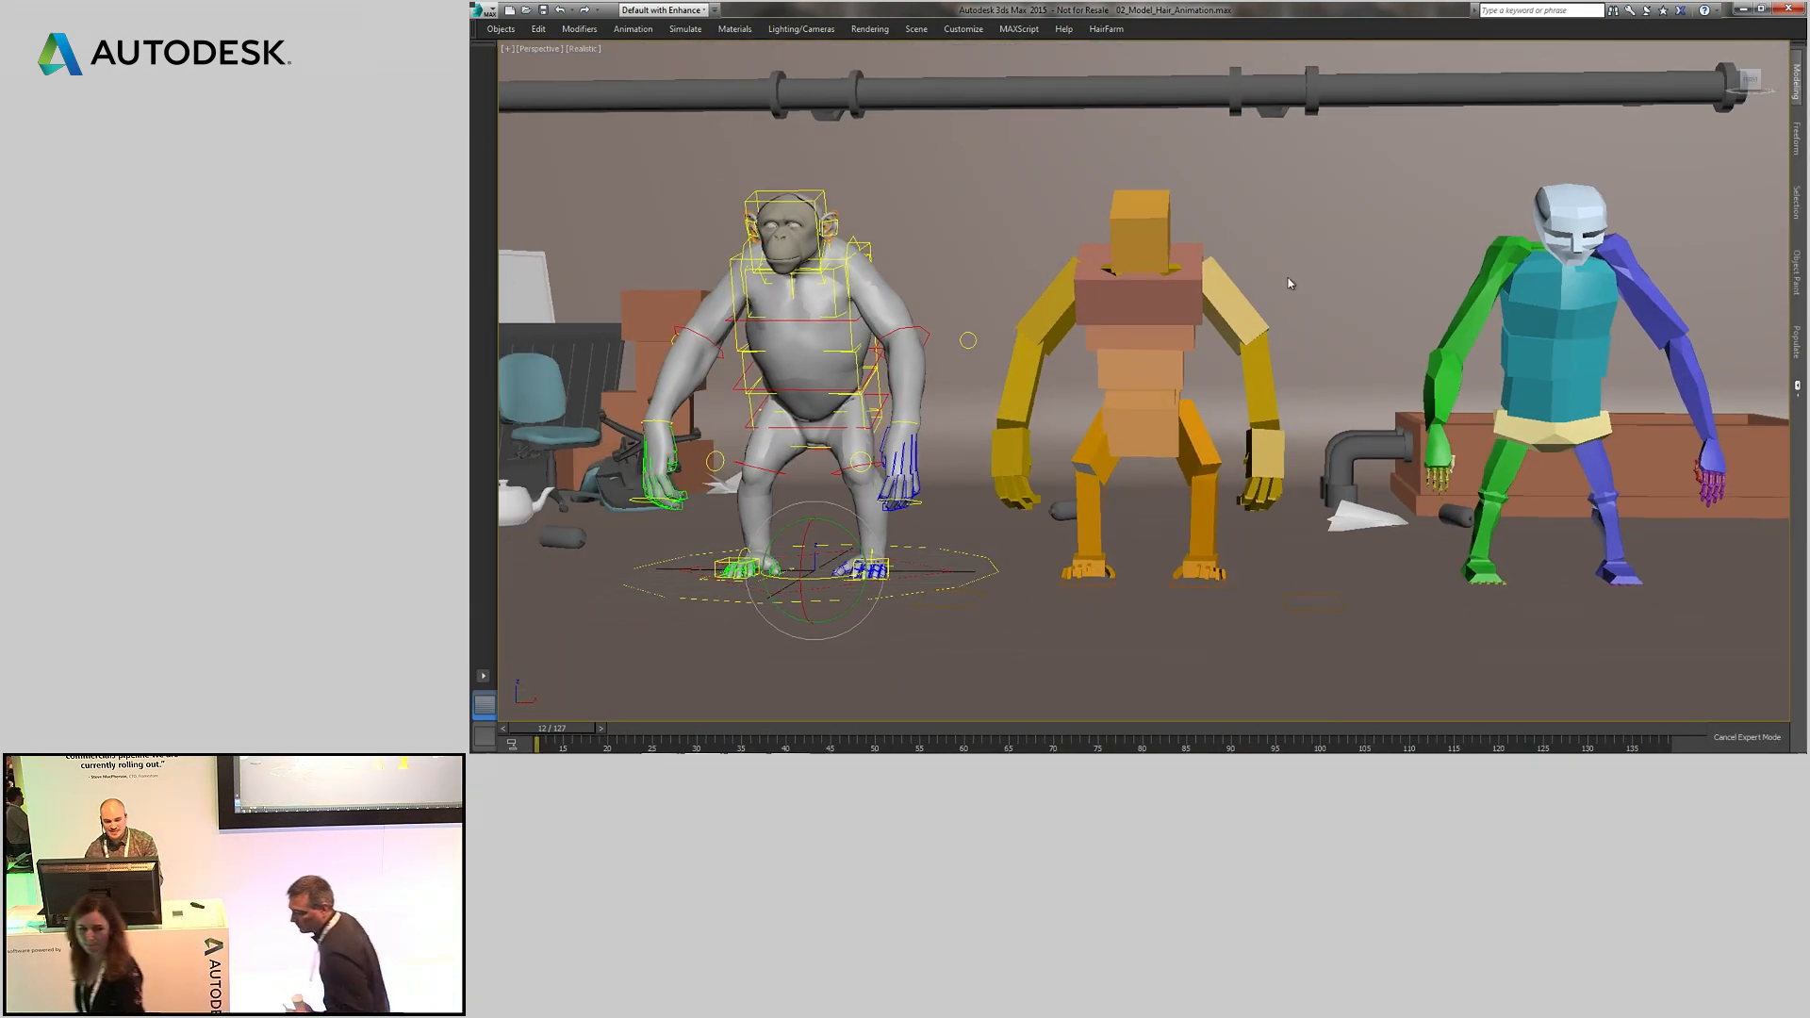
middle_drag(1283, 308, 1248, 327)
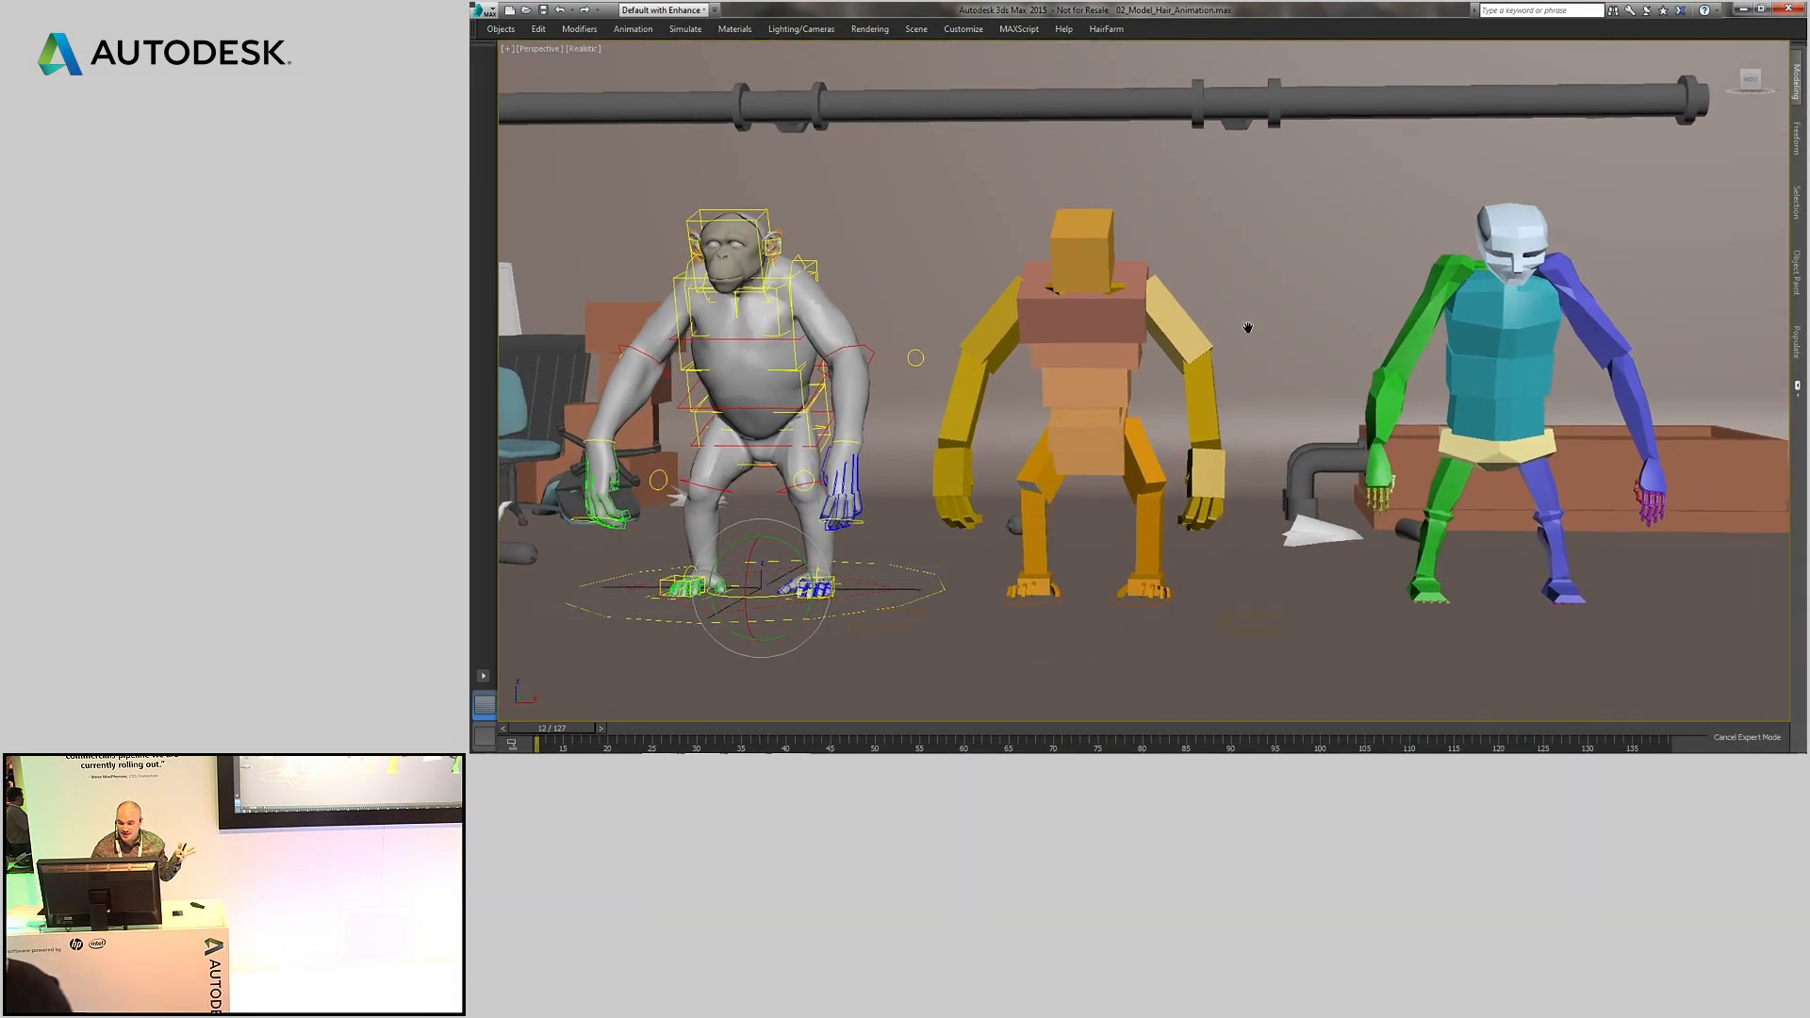
click(1368, 457)
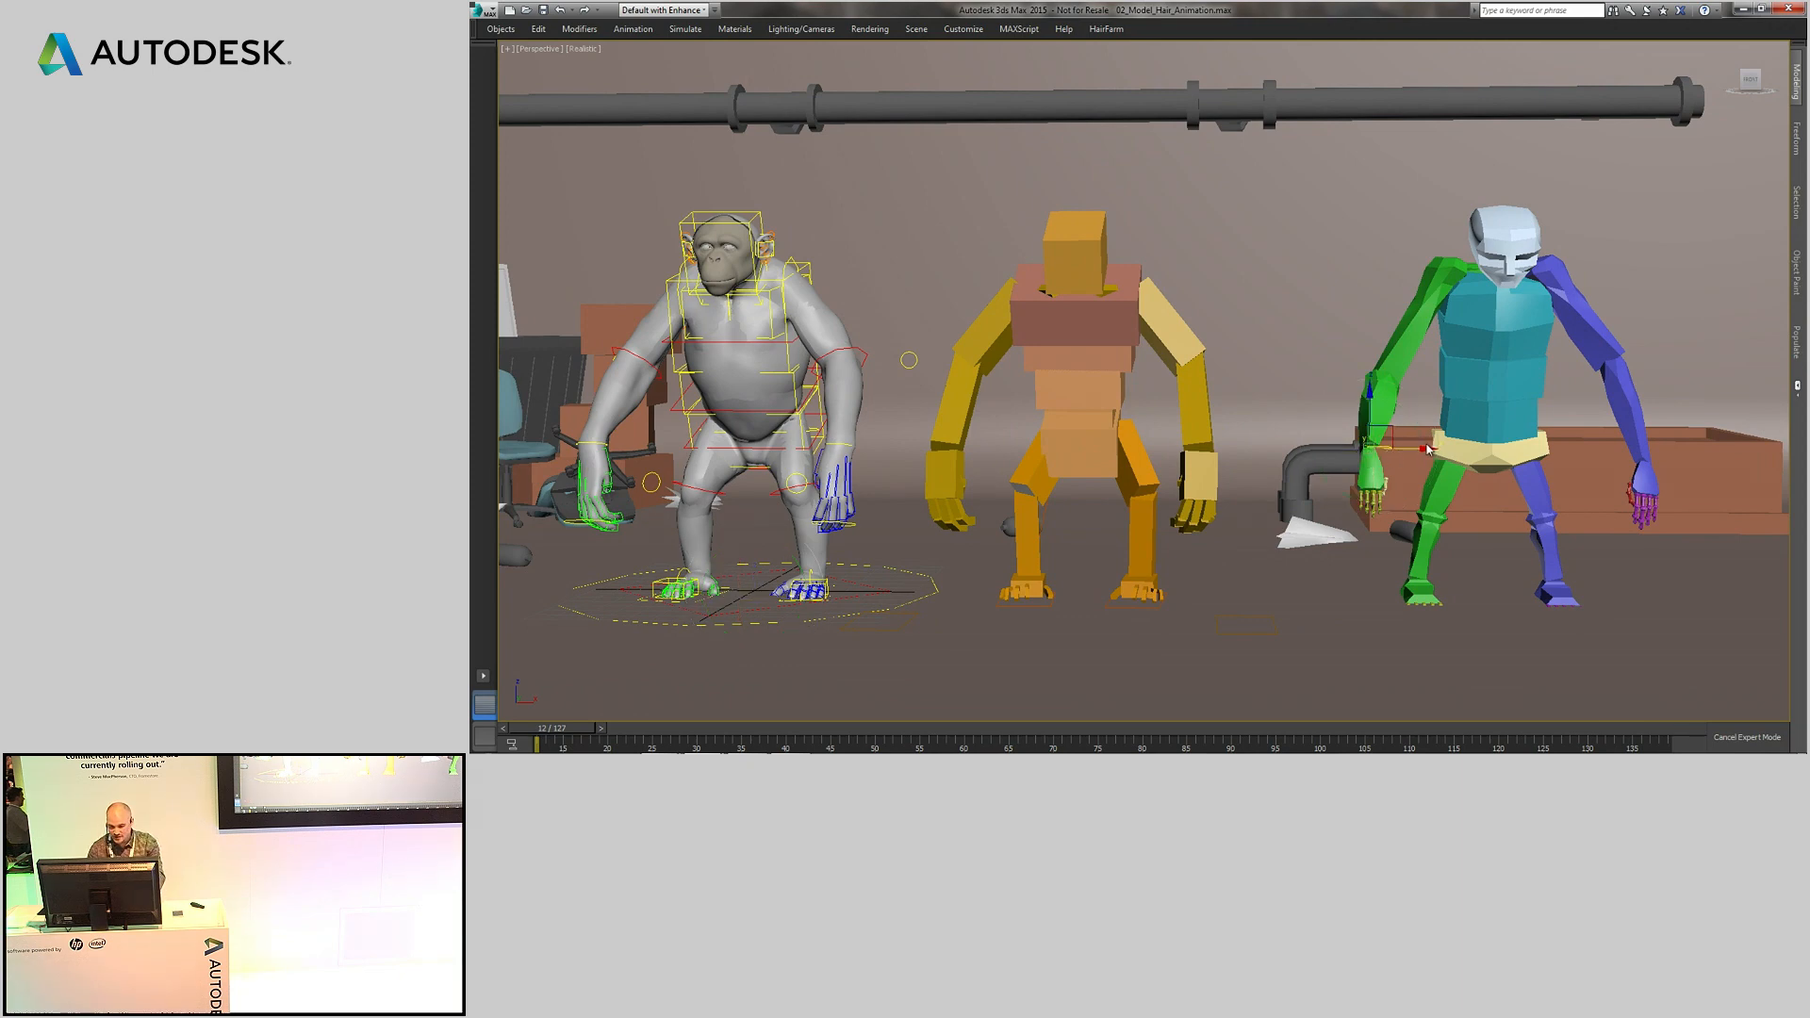
drag(1388, 431, 1432, 172)
right_click(1431, 173)
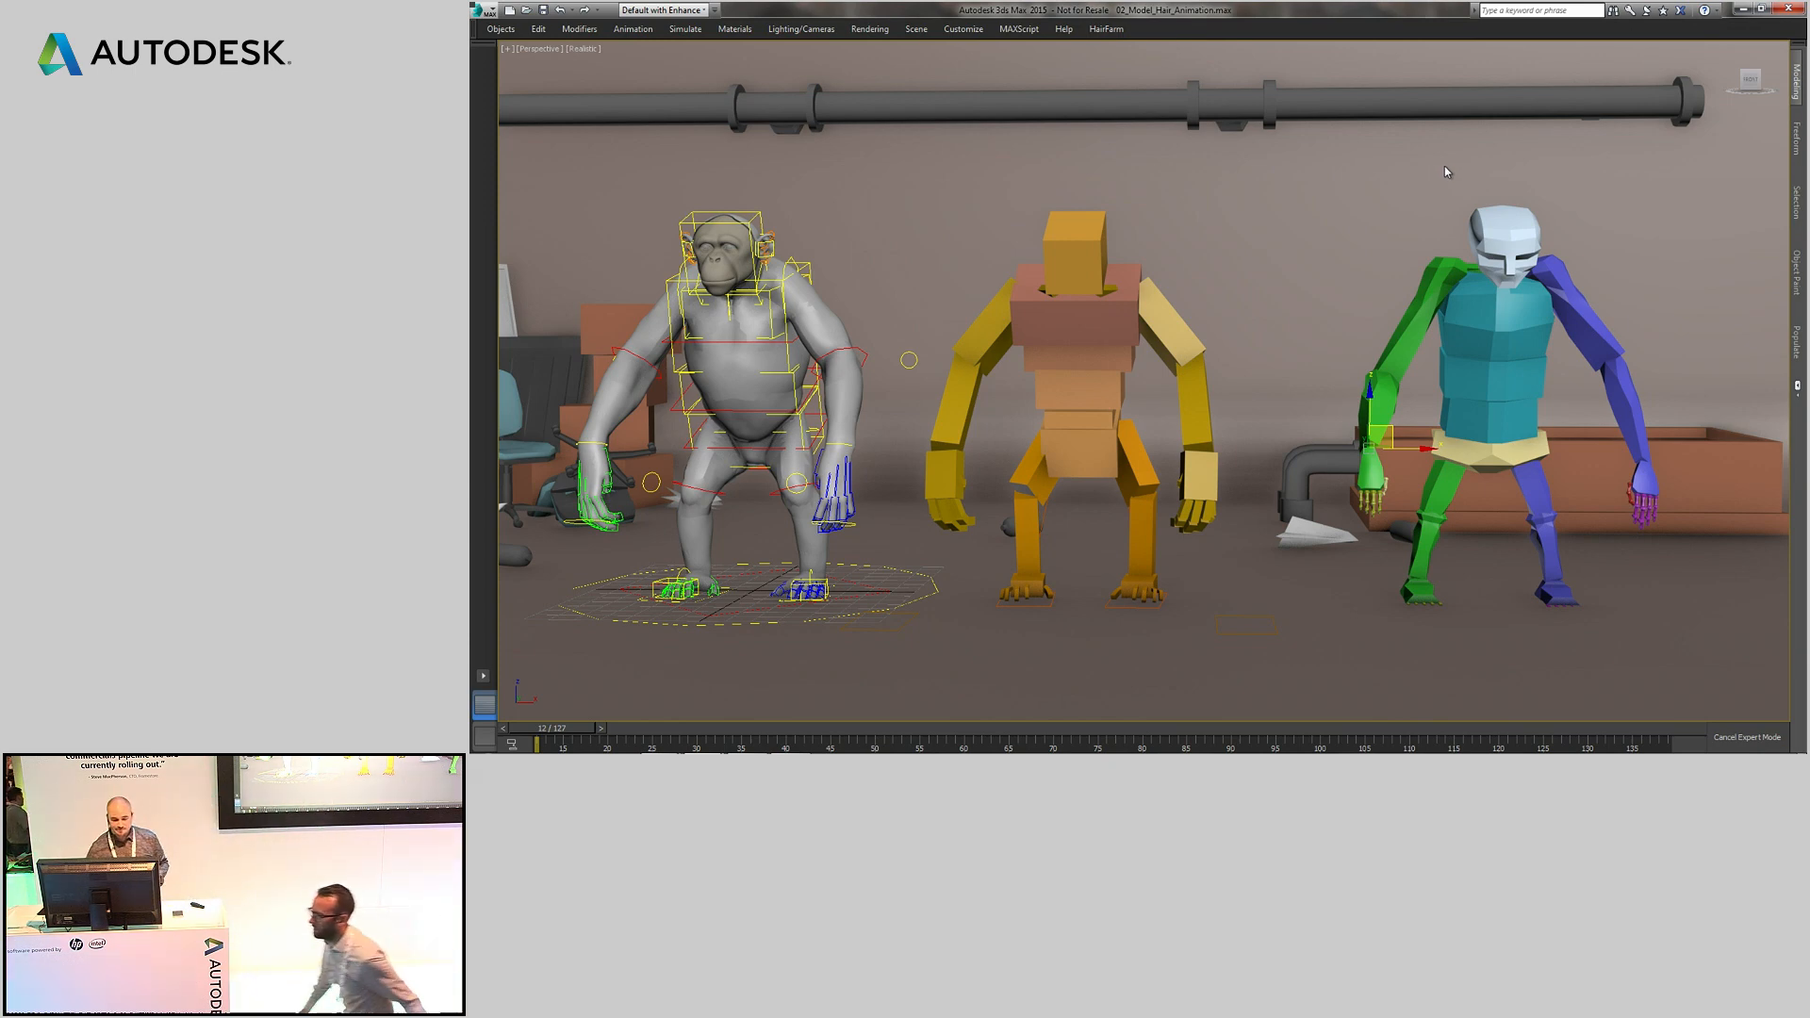
click(933, 469)
drag(957, 428, 928, 313)
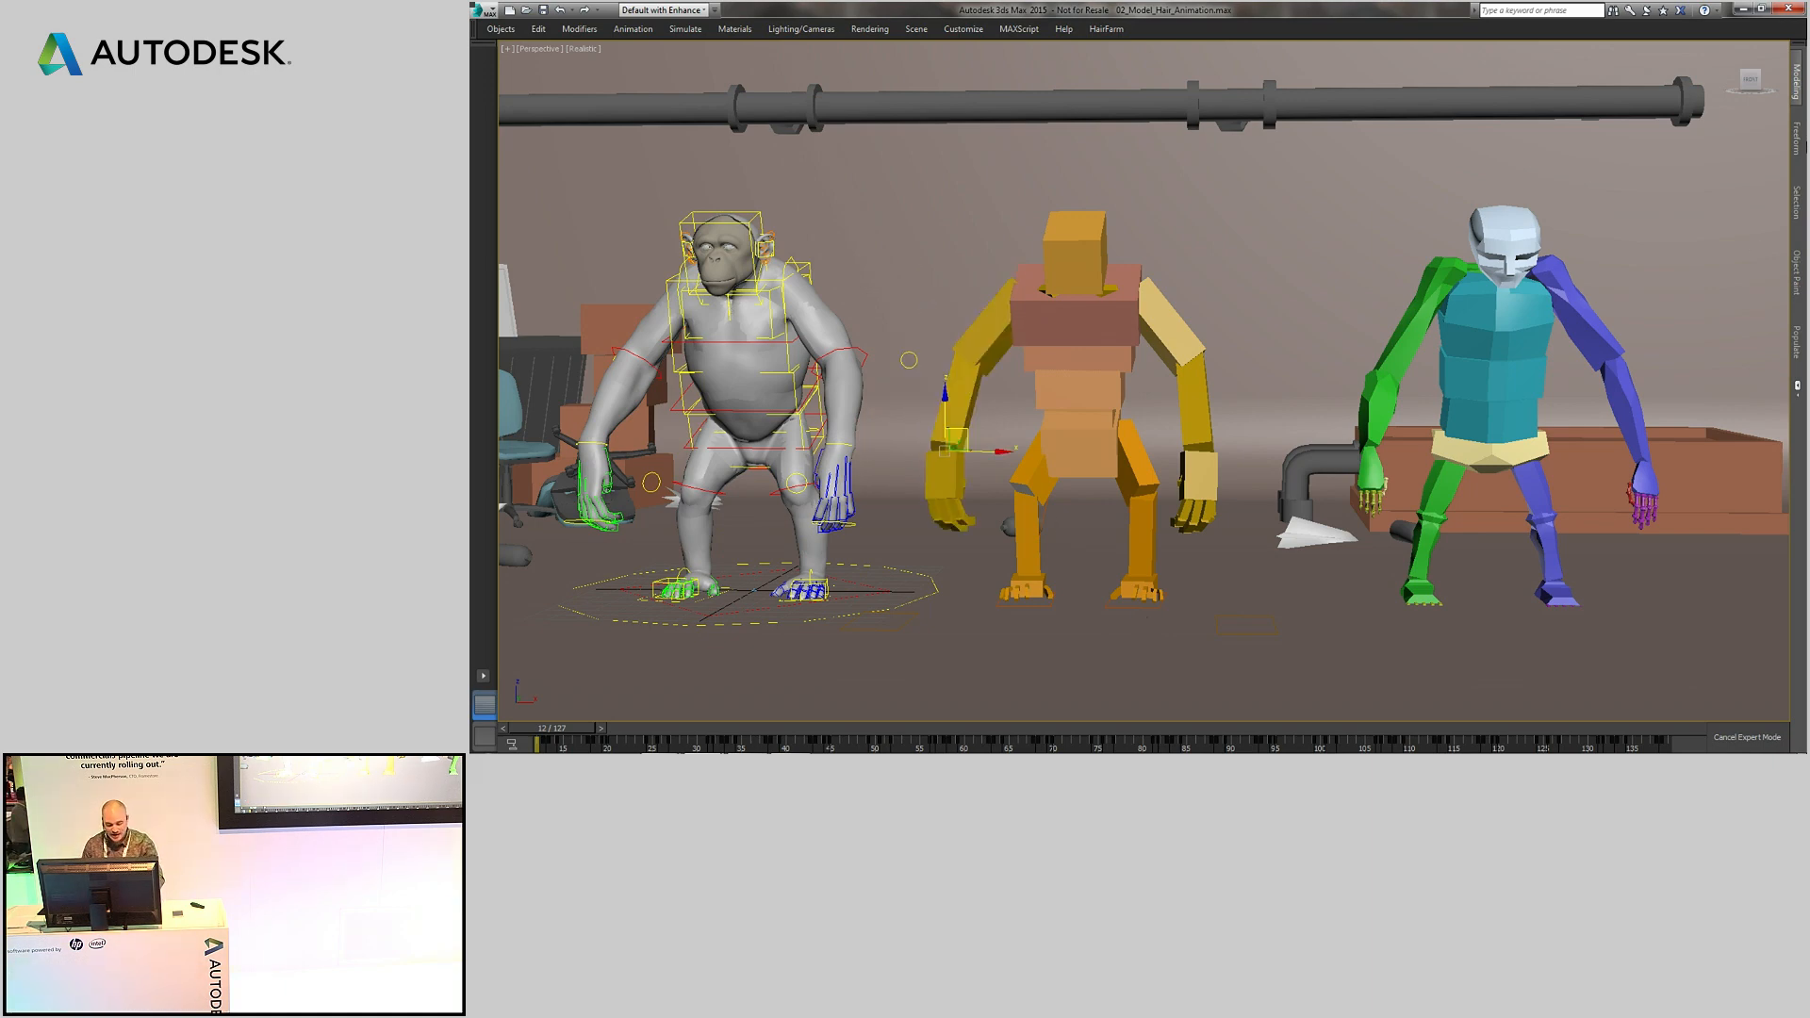
- Leave Expert Mode, switch the orange CAT rig from setup to animation mode, and scrub its CATMotion walk to frame 29
key(ctrl+x)
click(1750, 83)
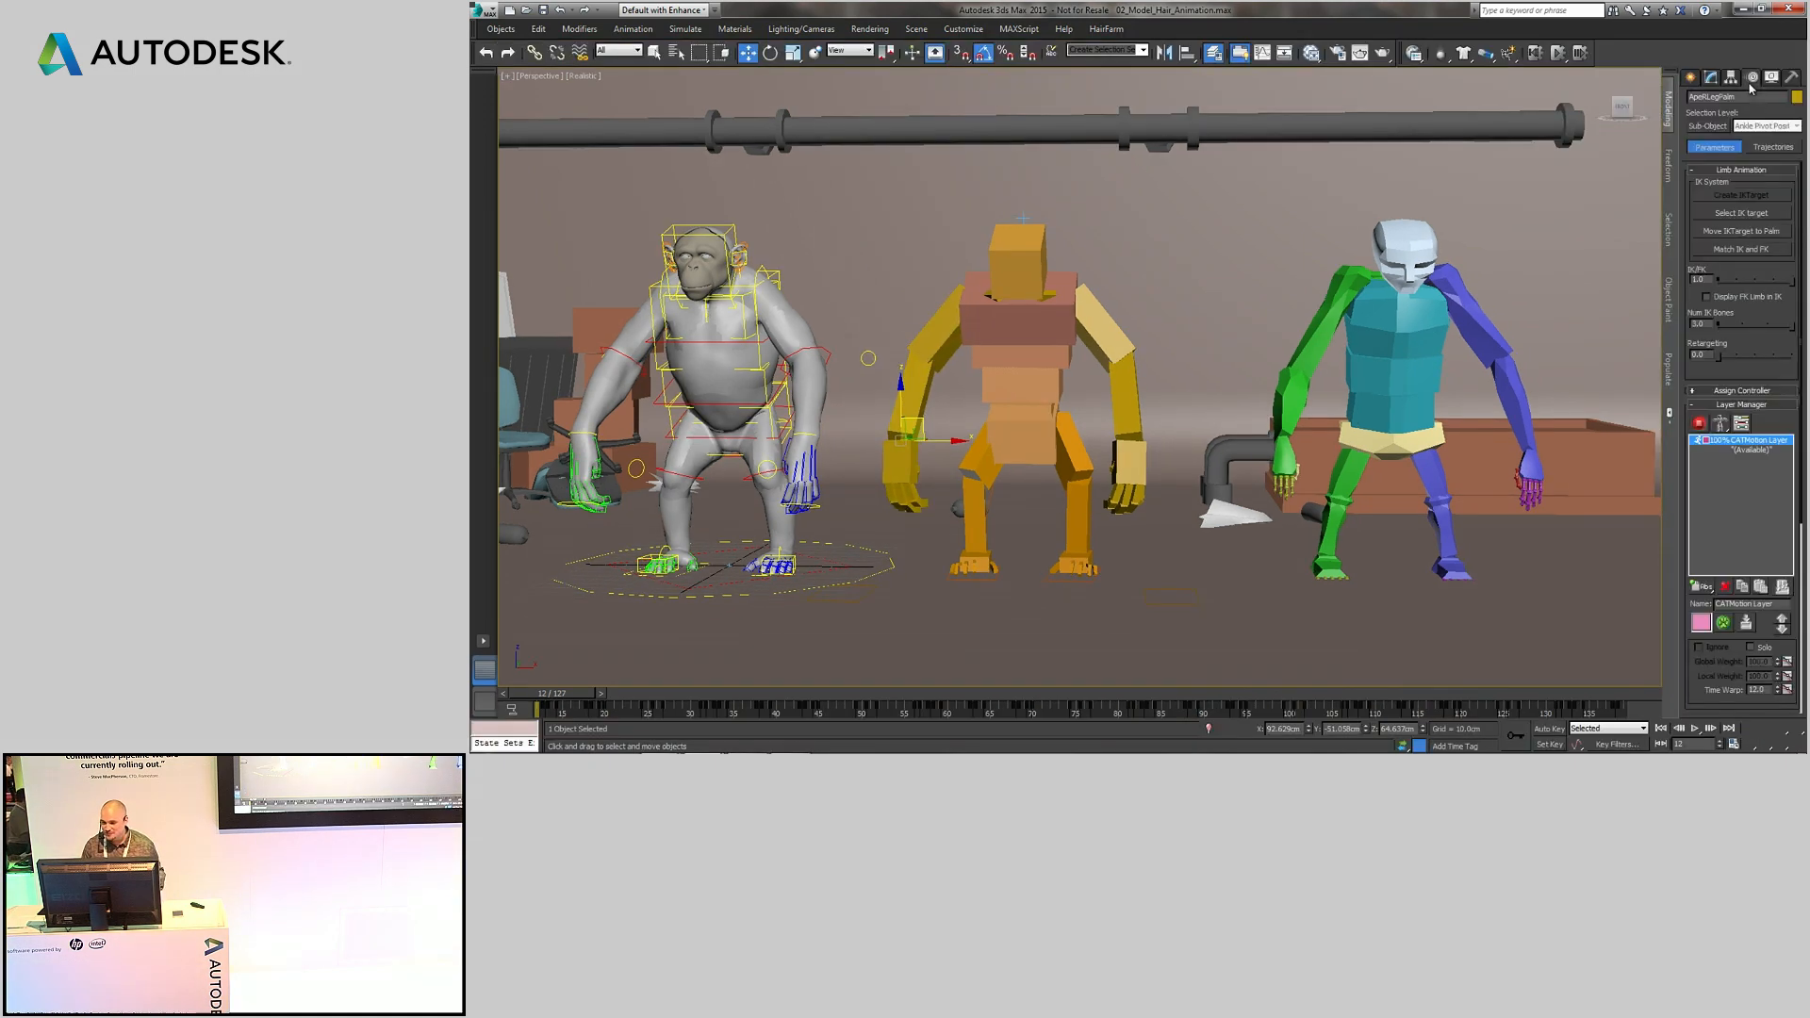
click(1702, 423)
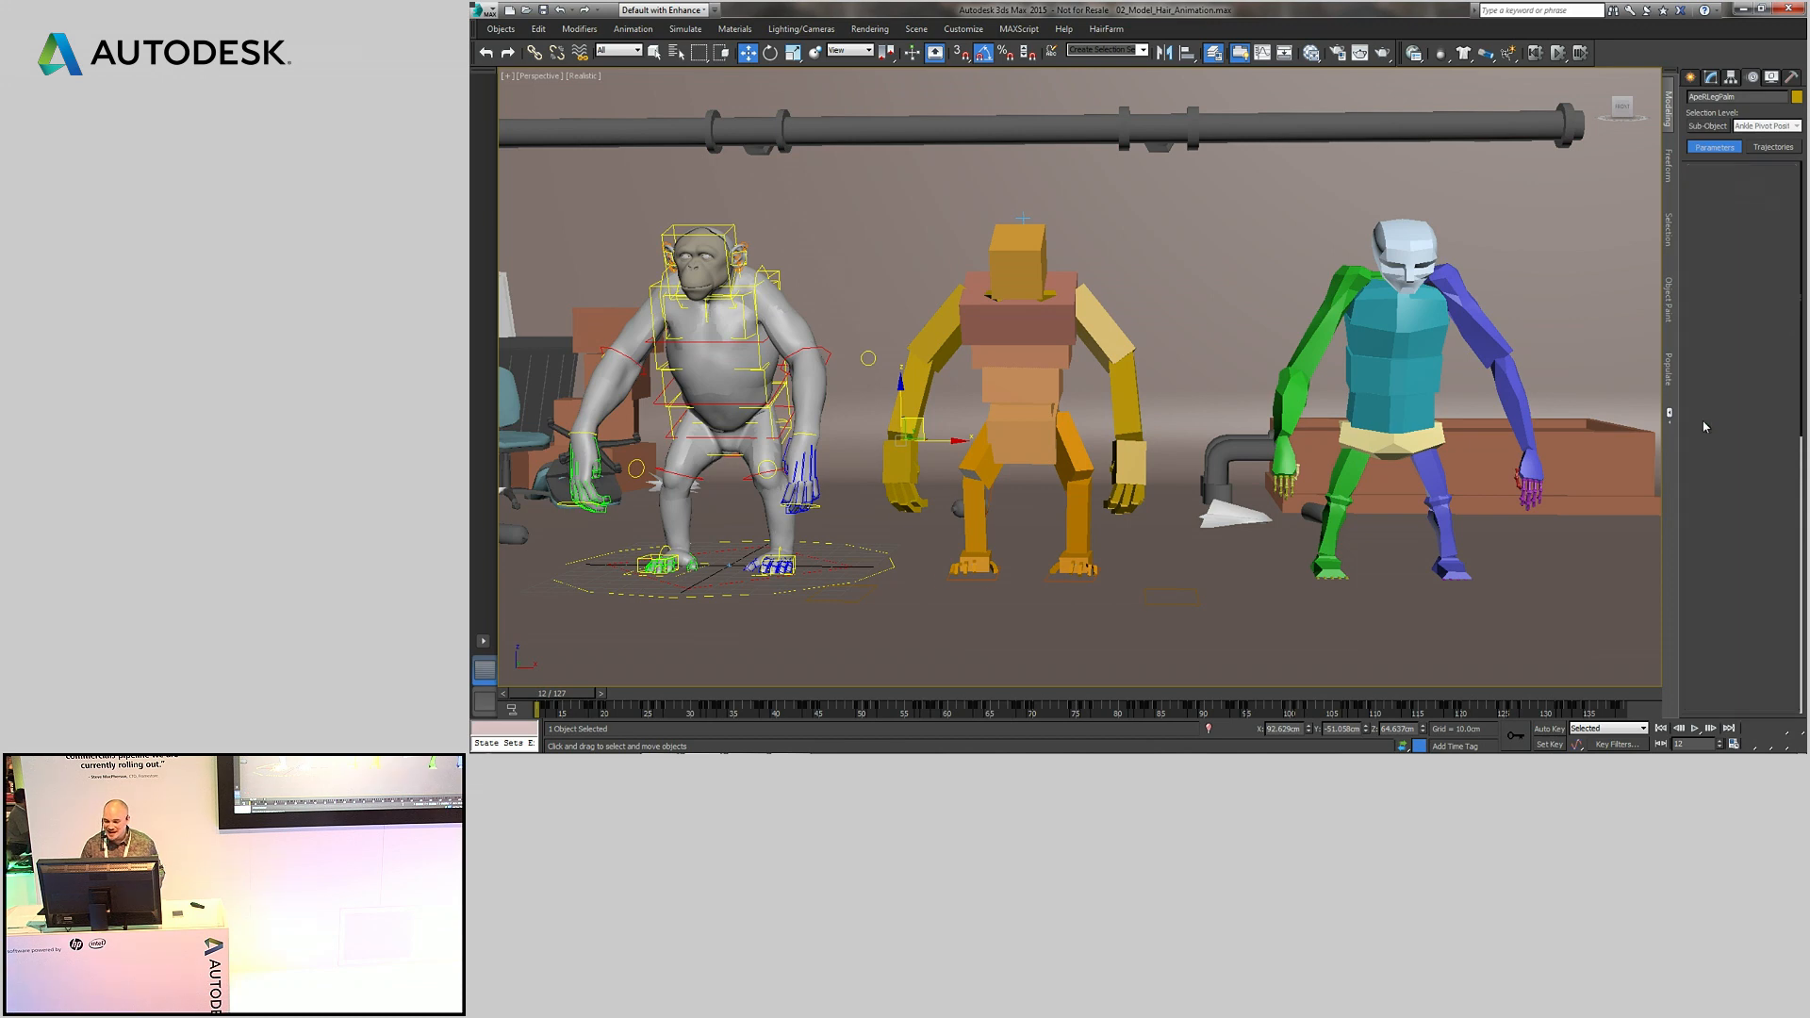
drag(557, 696, 684, 712)
key(w)
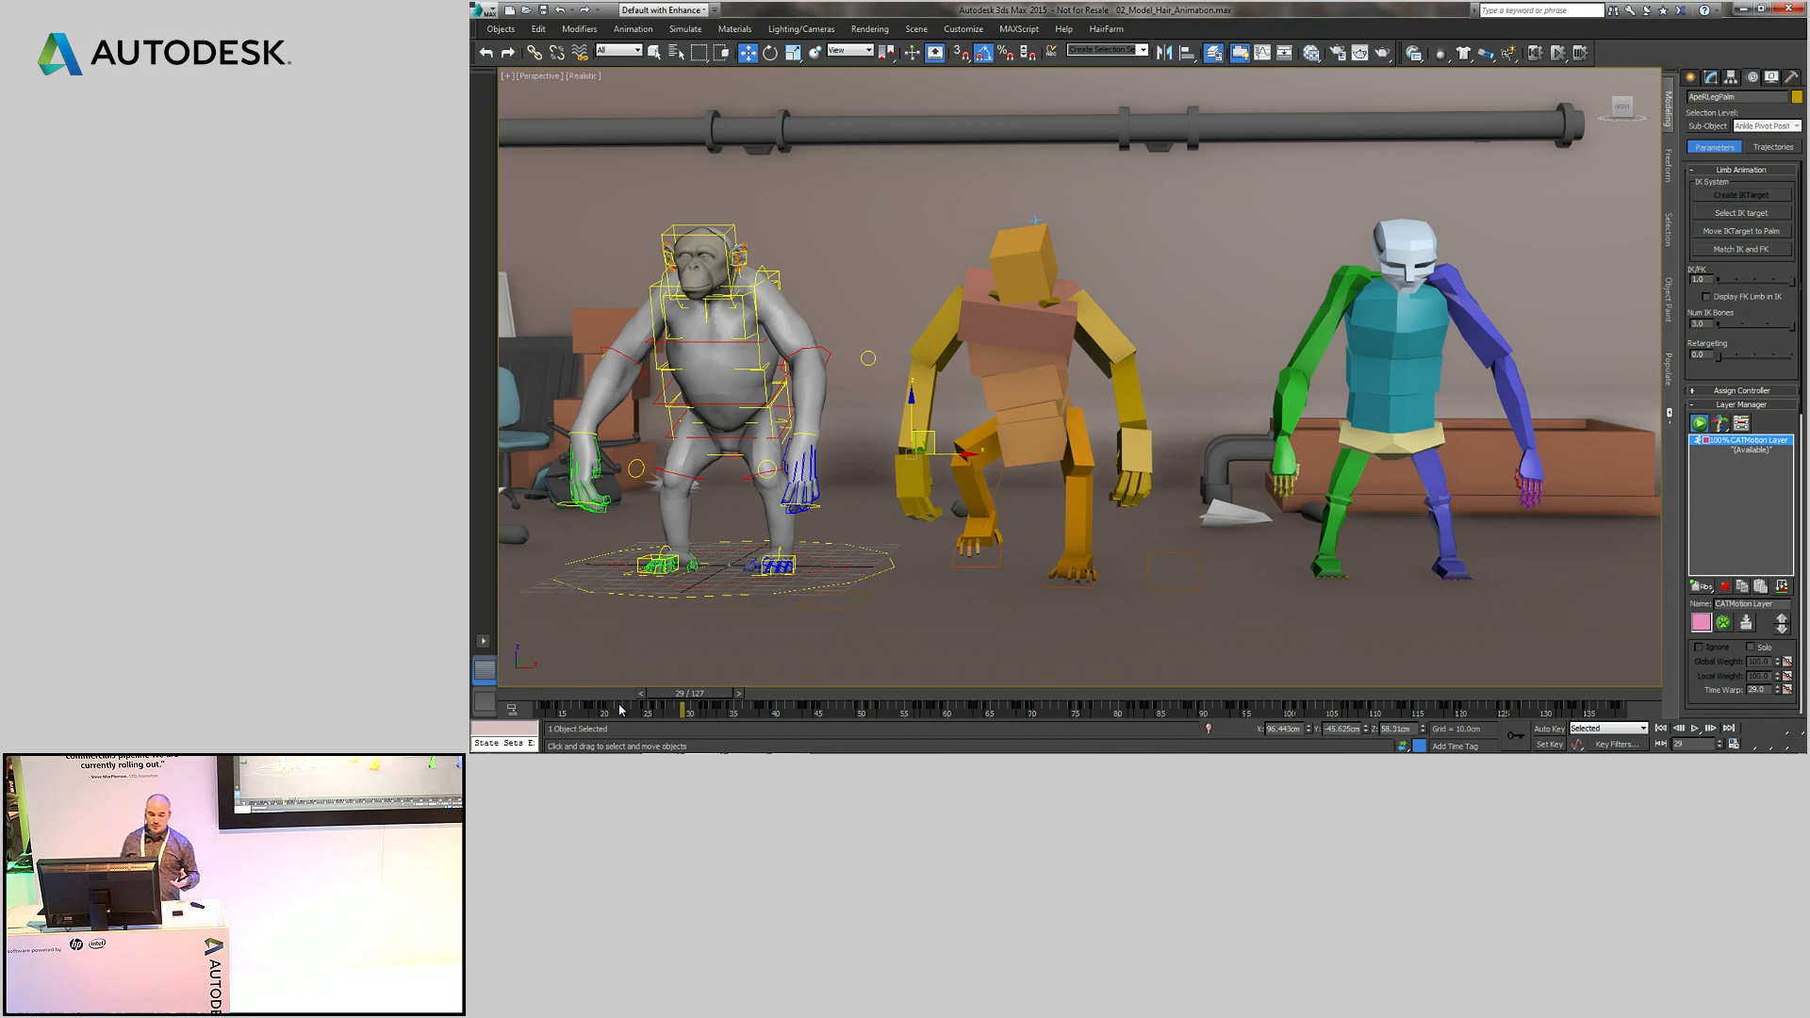
- Try moving the grey ape rig's chest control and display its modifier parameters in a two-column command panel
middle_drag(820, 411, 1275, 403)
scroll(1187, 403, up, 4)
click(1192, 317)
key(e)
key(w)
mouse_move(1137, 311)
mouse_down()
mouse_move(1103, 288)
mouse_move(1157, 281)
mouse_up()
right_click(1158, 282)
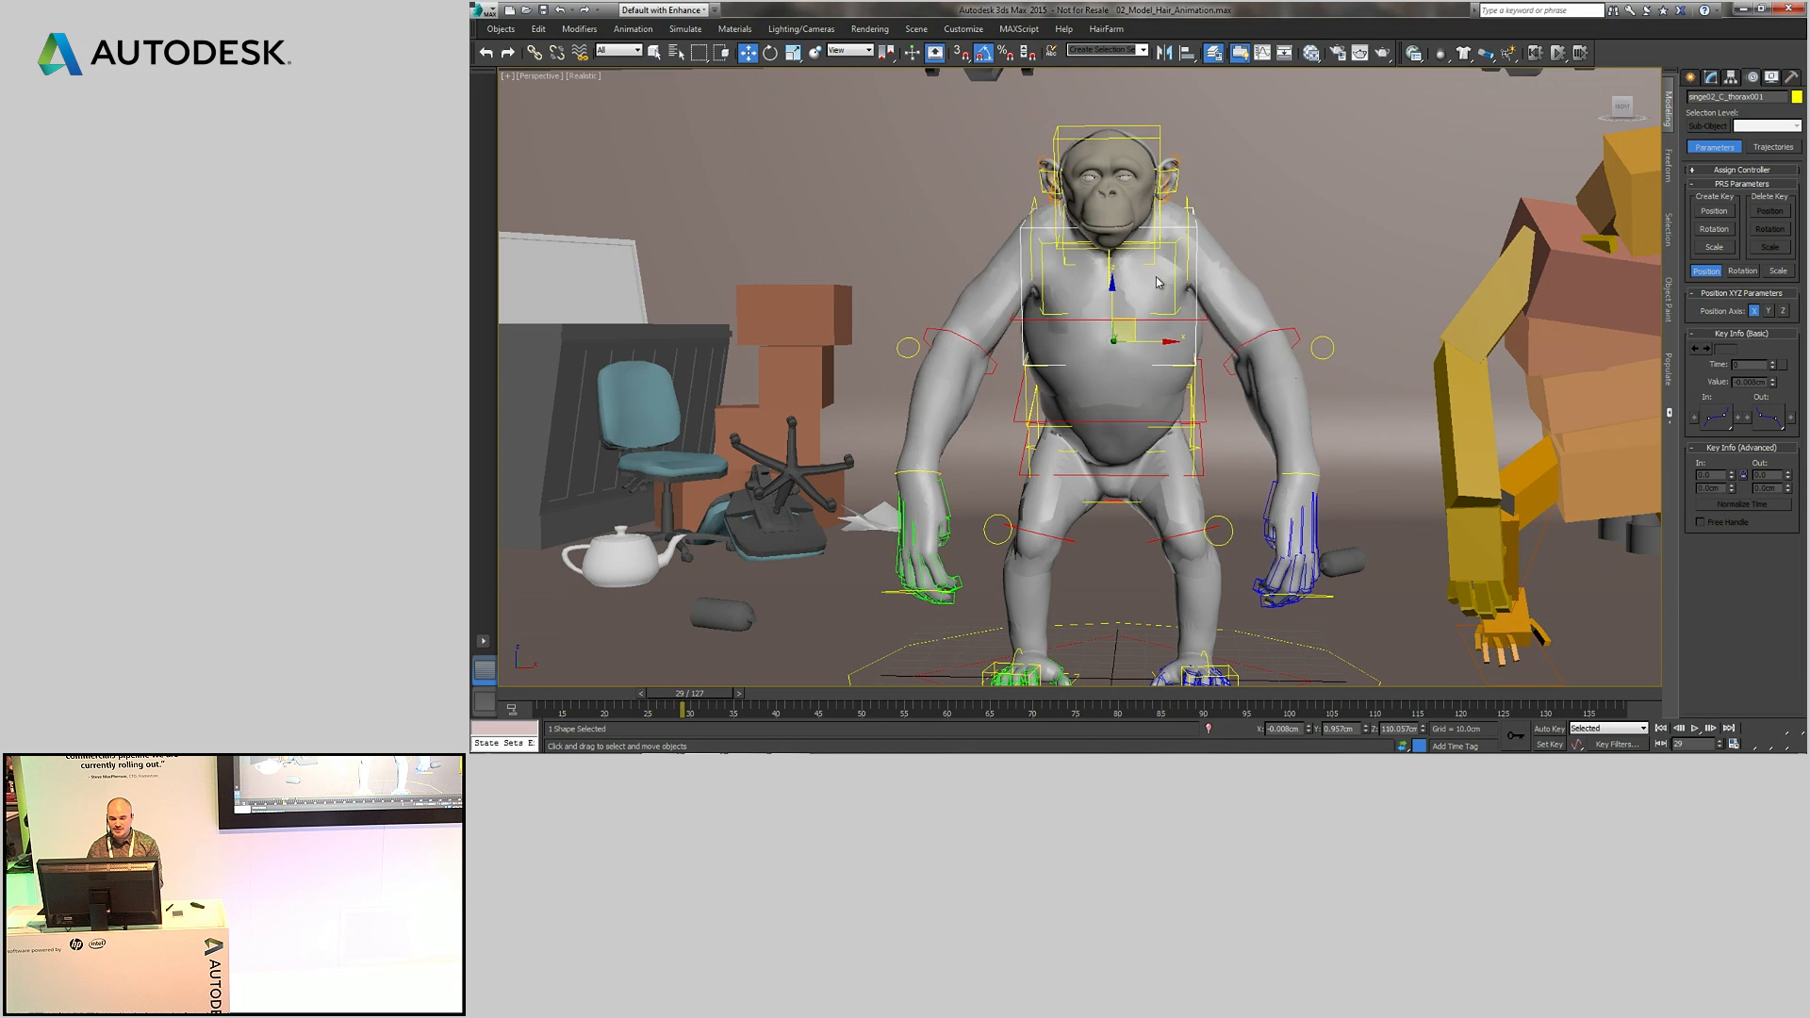
click(1712, 79)
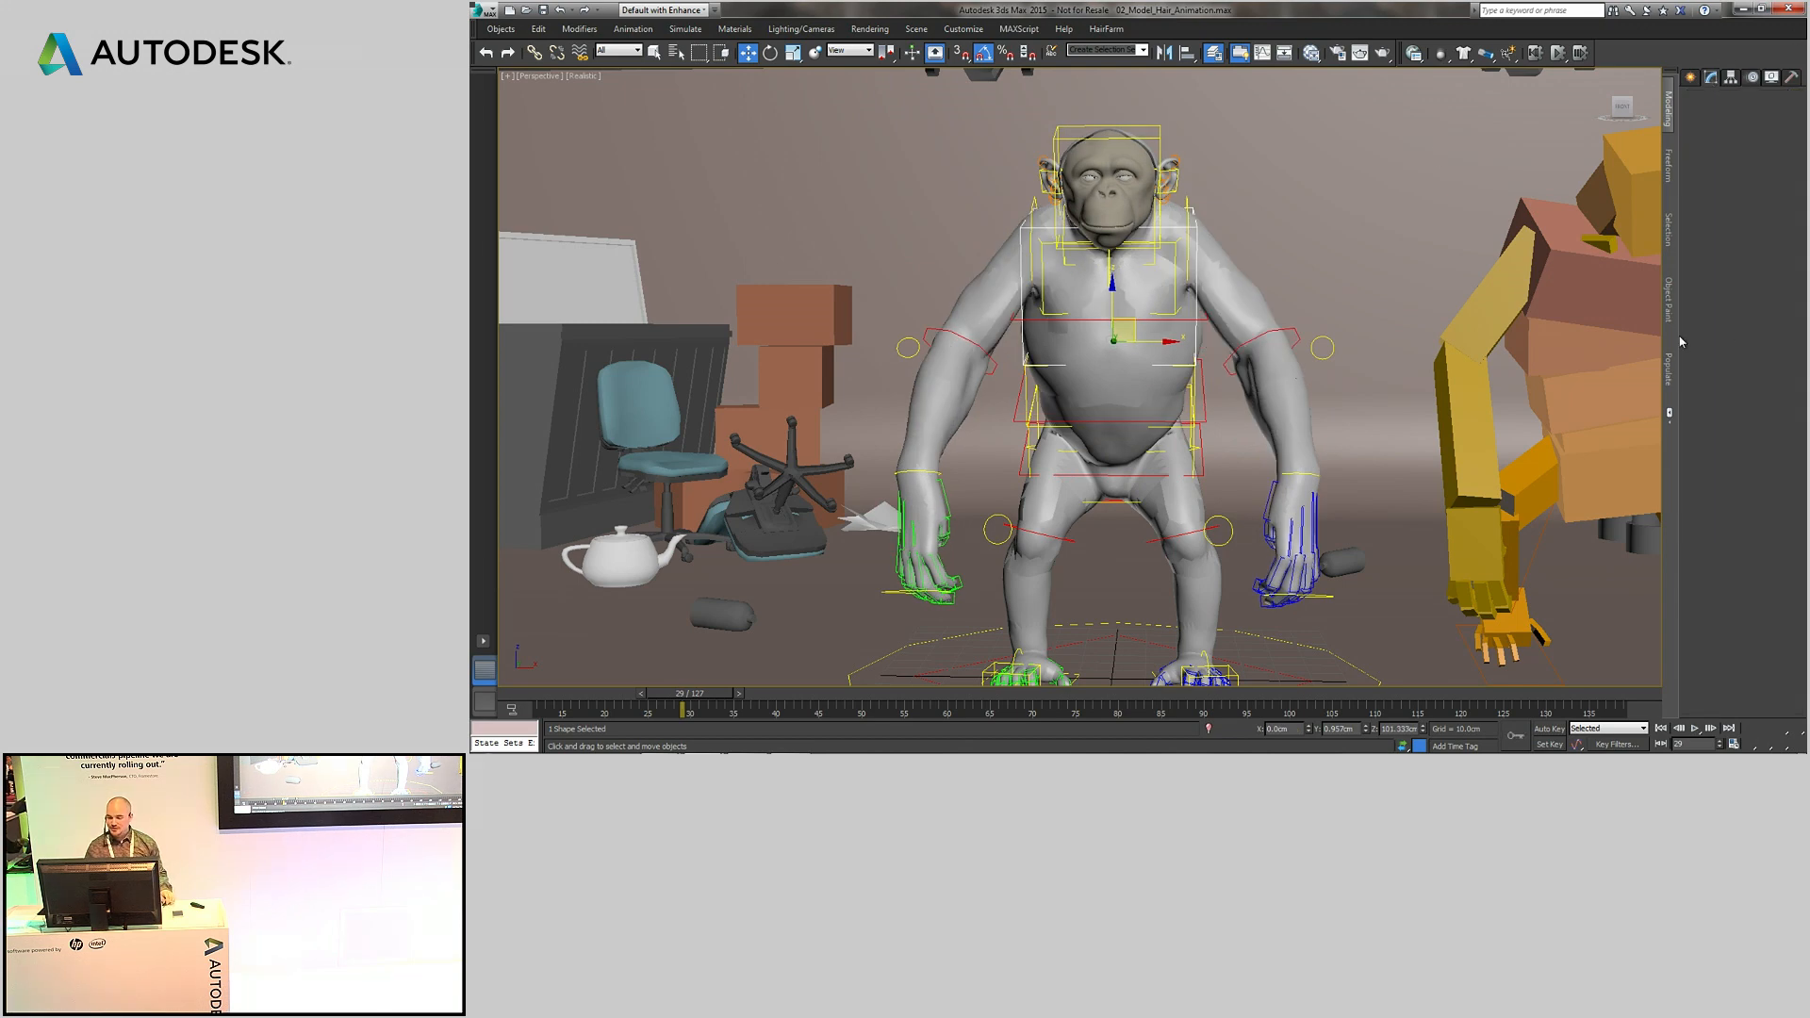
drag(1682, 334, 1555, 336)
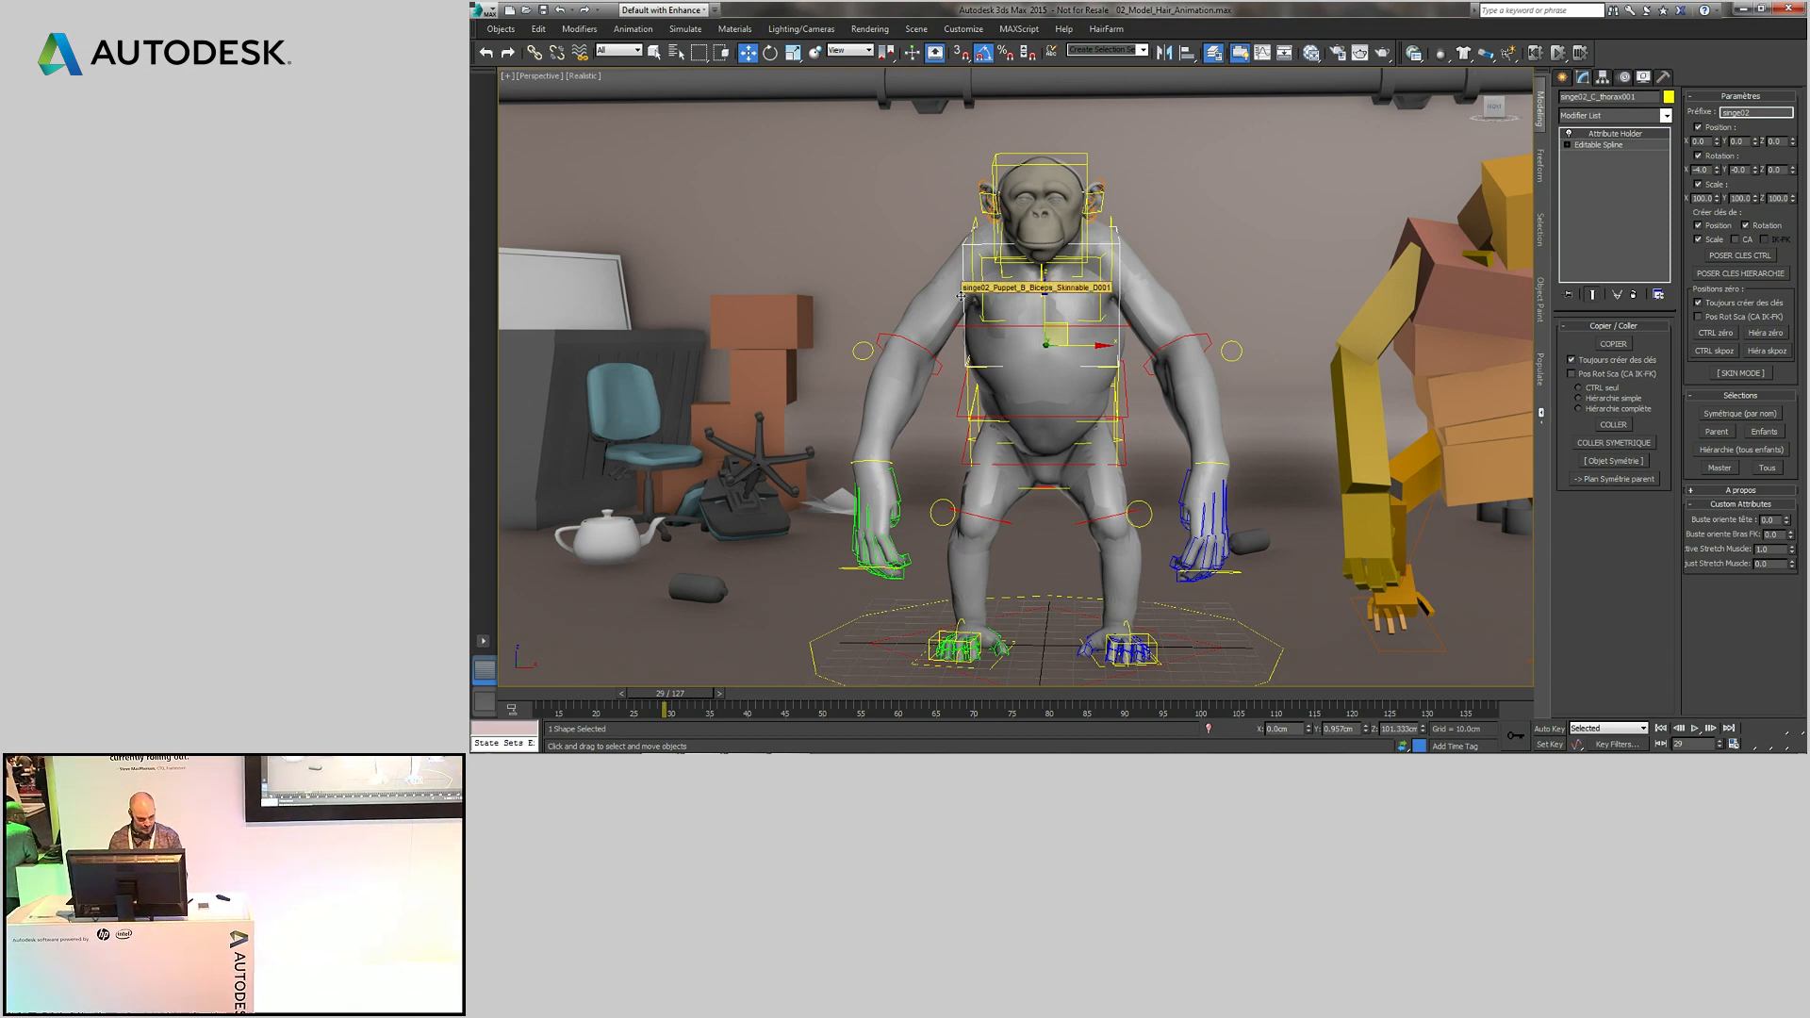
- Open the Layer Explorer and unhide the facial controls layer of the grey ape rig, with its face framed
key(alt+w)
click(519, 194)
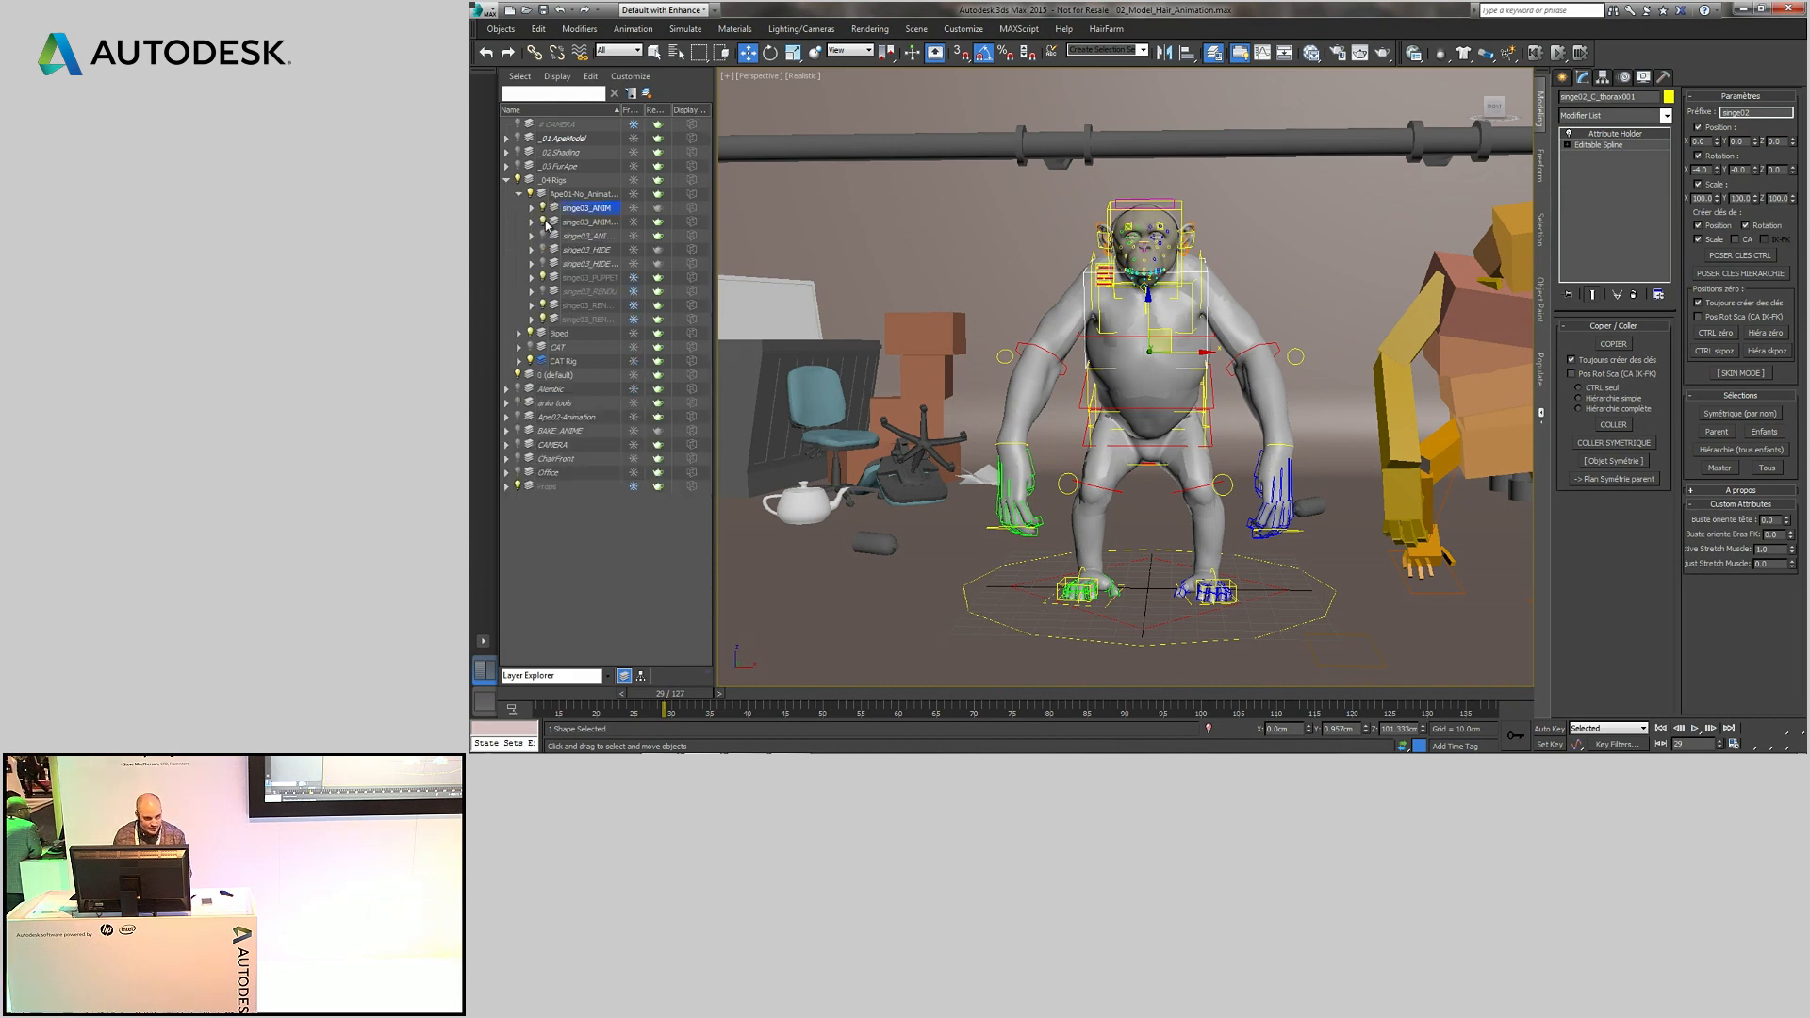
scroll(1283, 262, up, 5)
middle_drag(1201, 252, 1293, 276)
- Select the ape's chin control, try moving it, and scrub the facial animation back to frame 12
click(1222, 497)
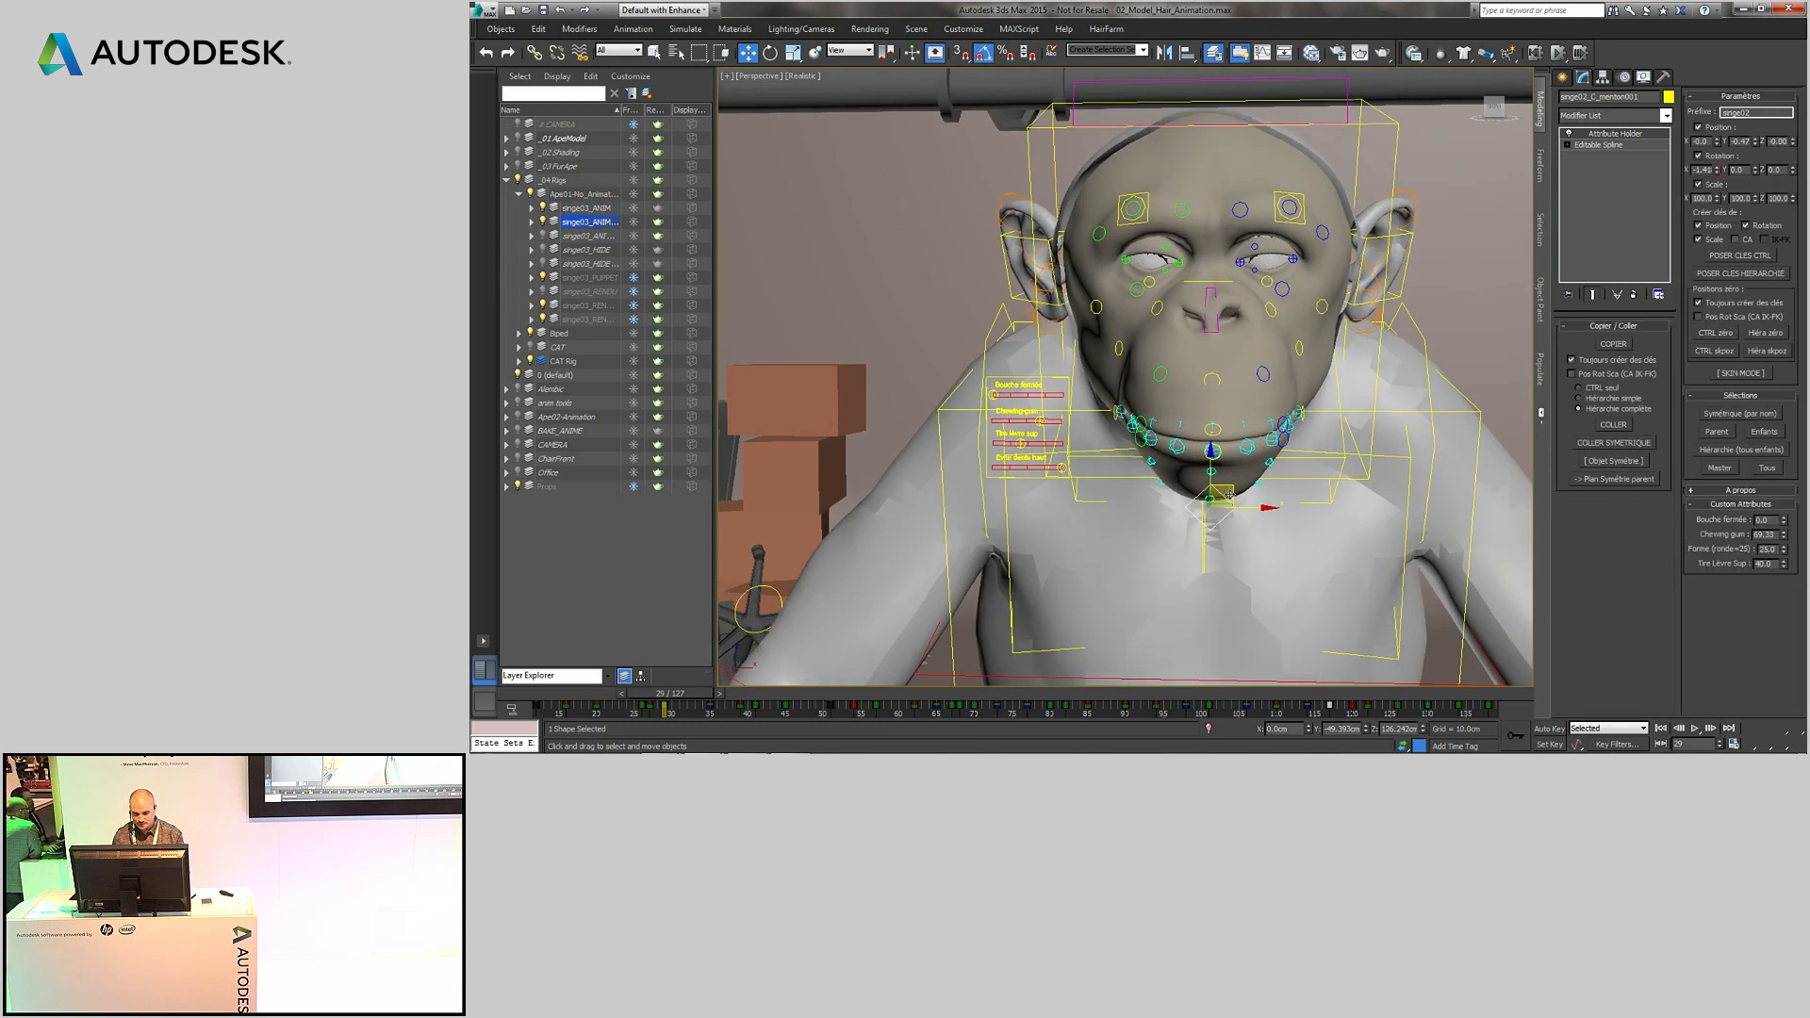
mouse_move(1228, 483)
mouse_down()
mouse_move(1195, 517)
mouse_move(1230, 481)
mouse_up()
drag(672, 696, 516, 699)
key(w)
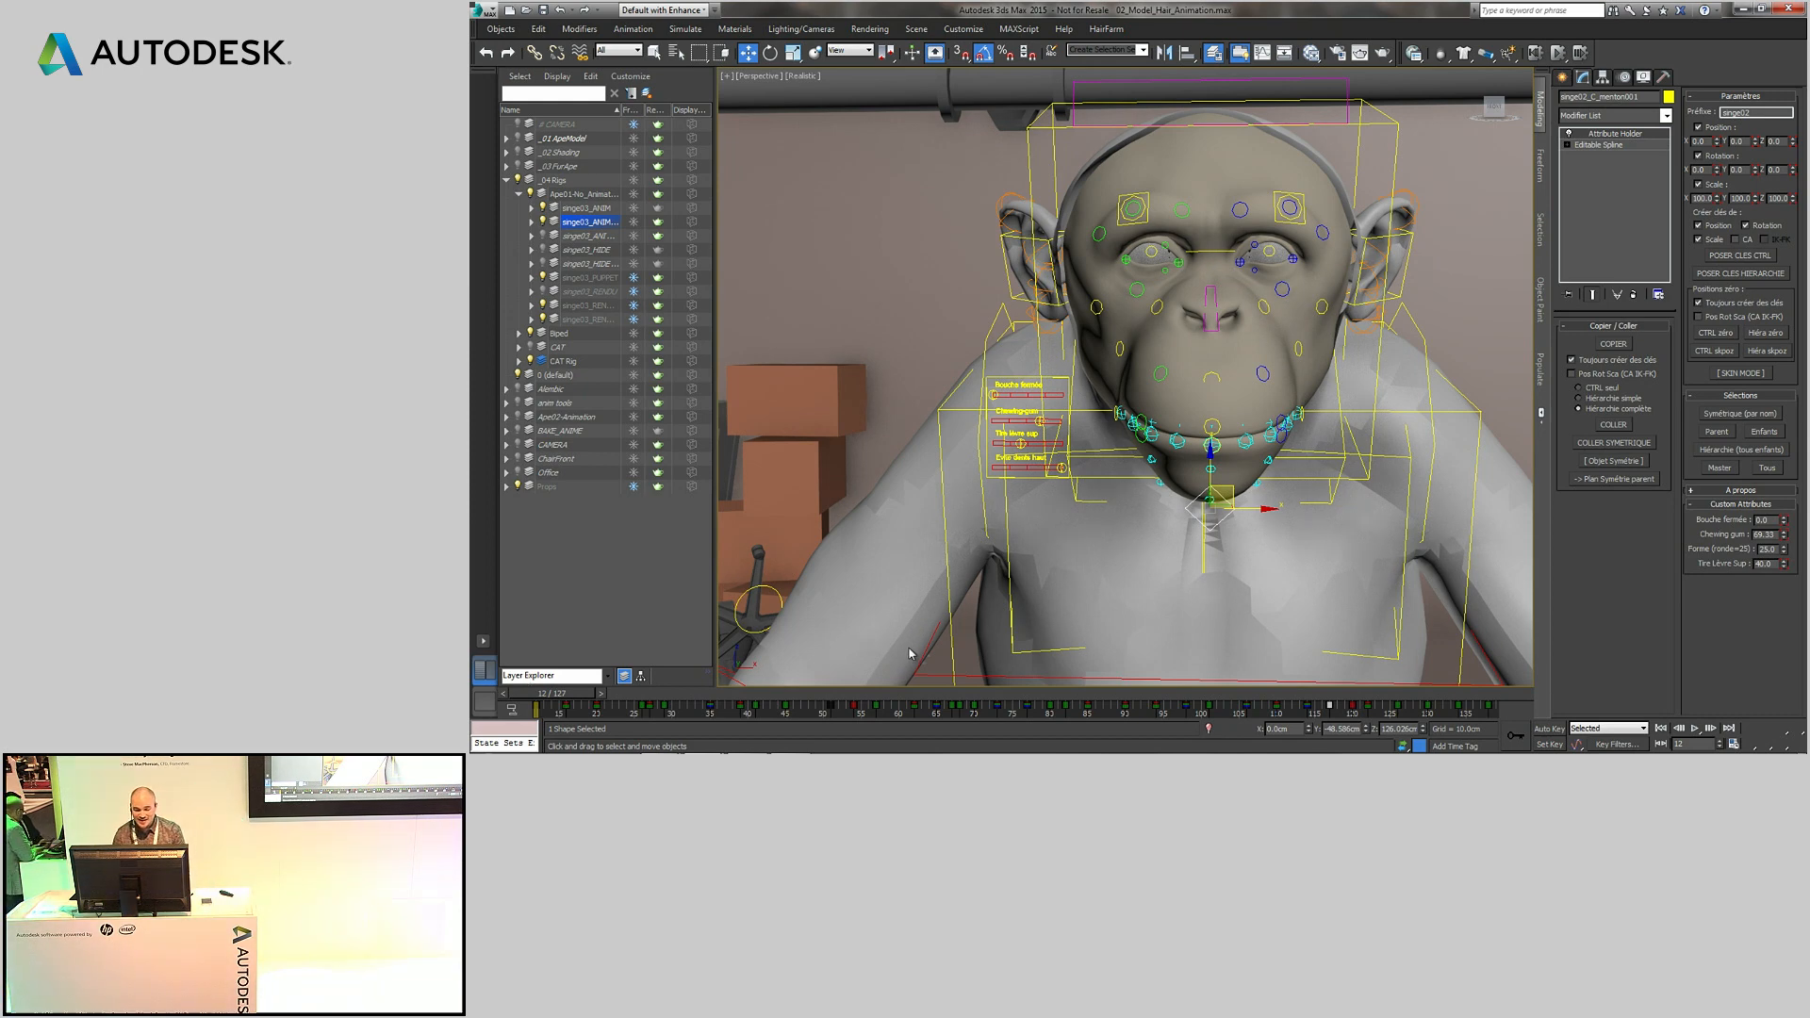
scroll(1018, 556, down, 6)
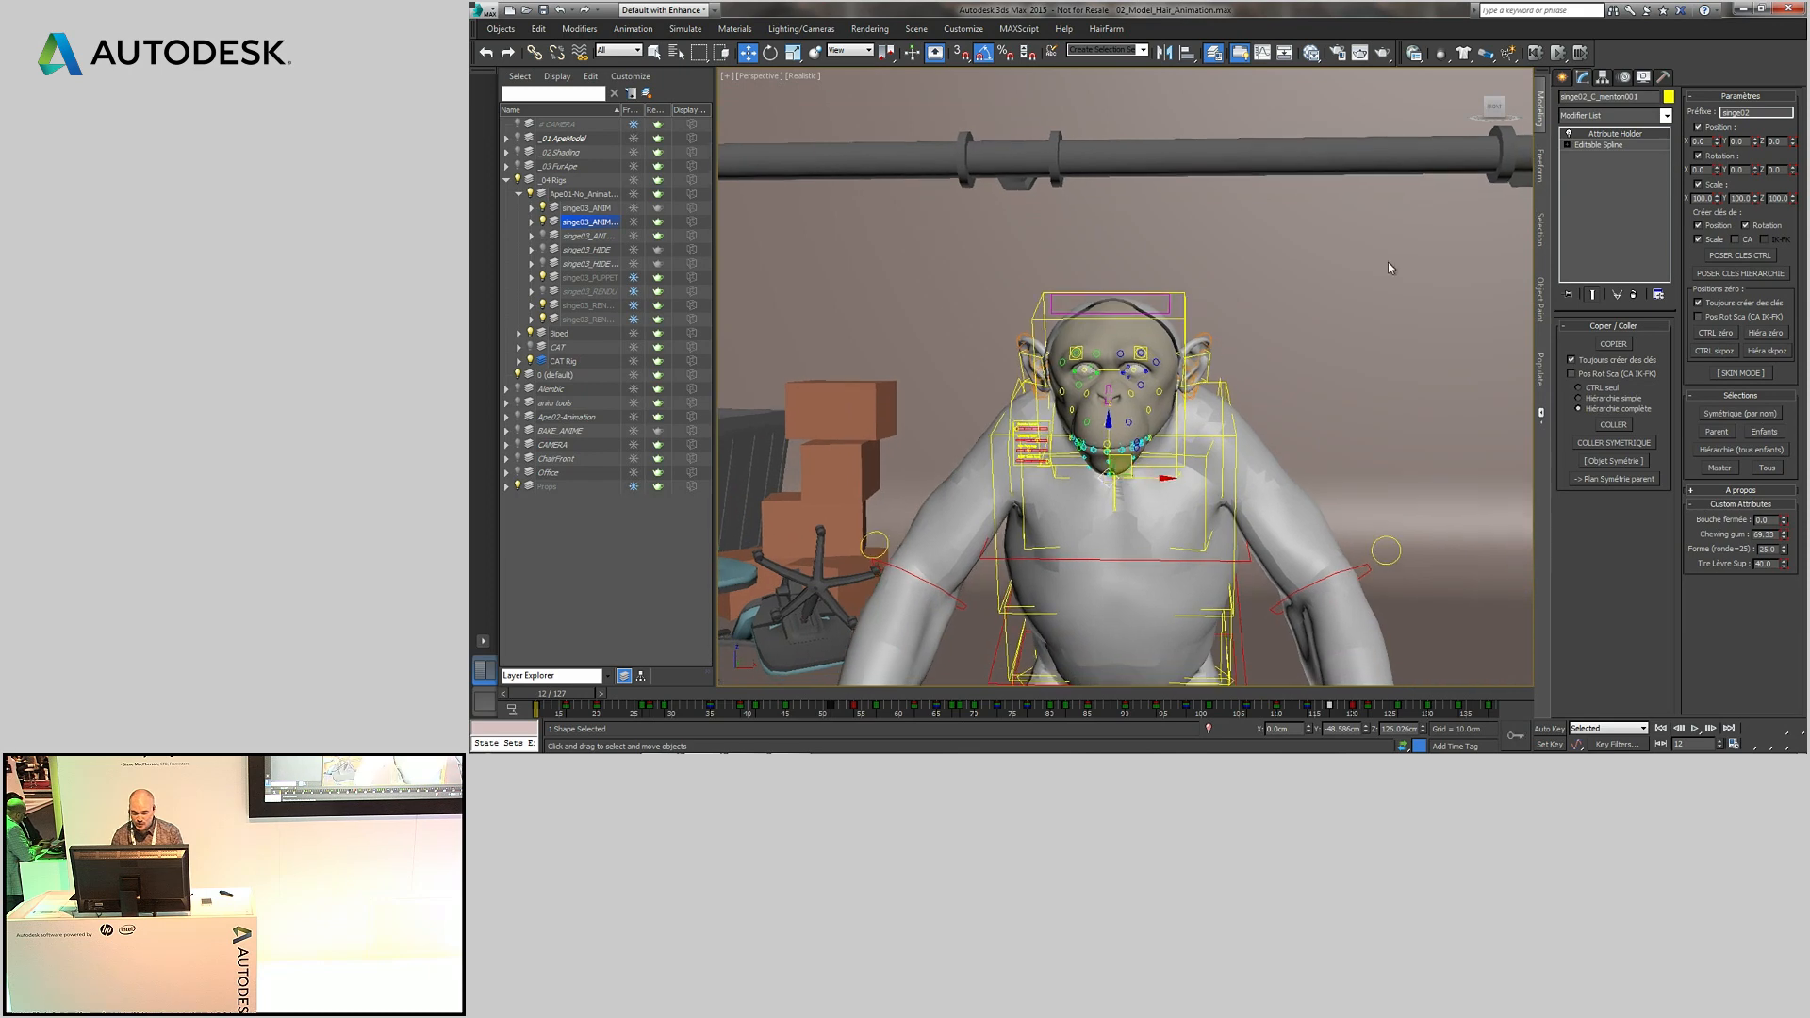
right_click(1452, 238)
click(1496, 207)
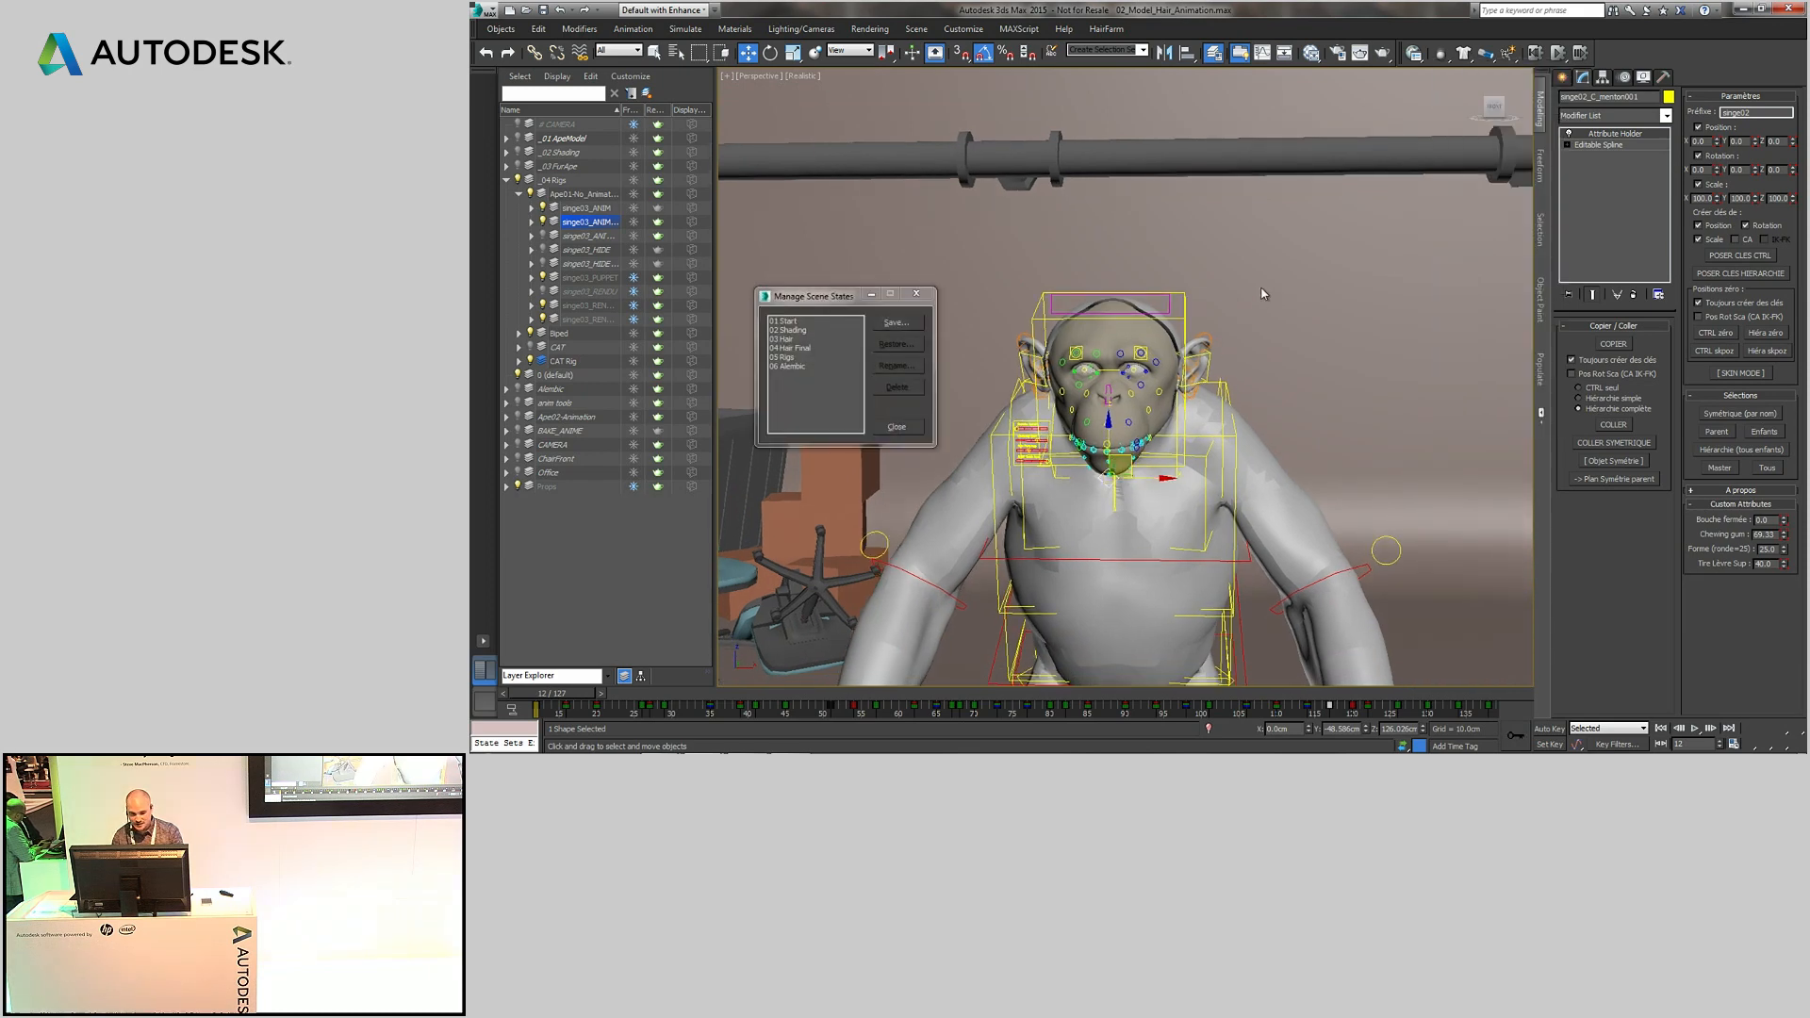
click(896, 426)
- Restore the 06 Alembic scene state
right_click(1329, 222)
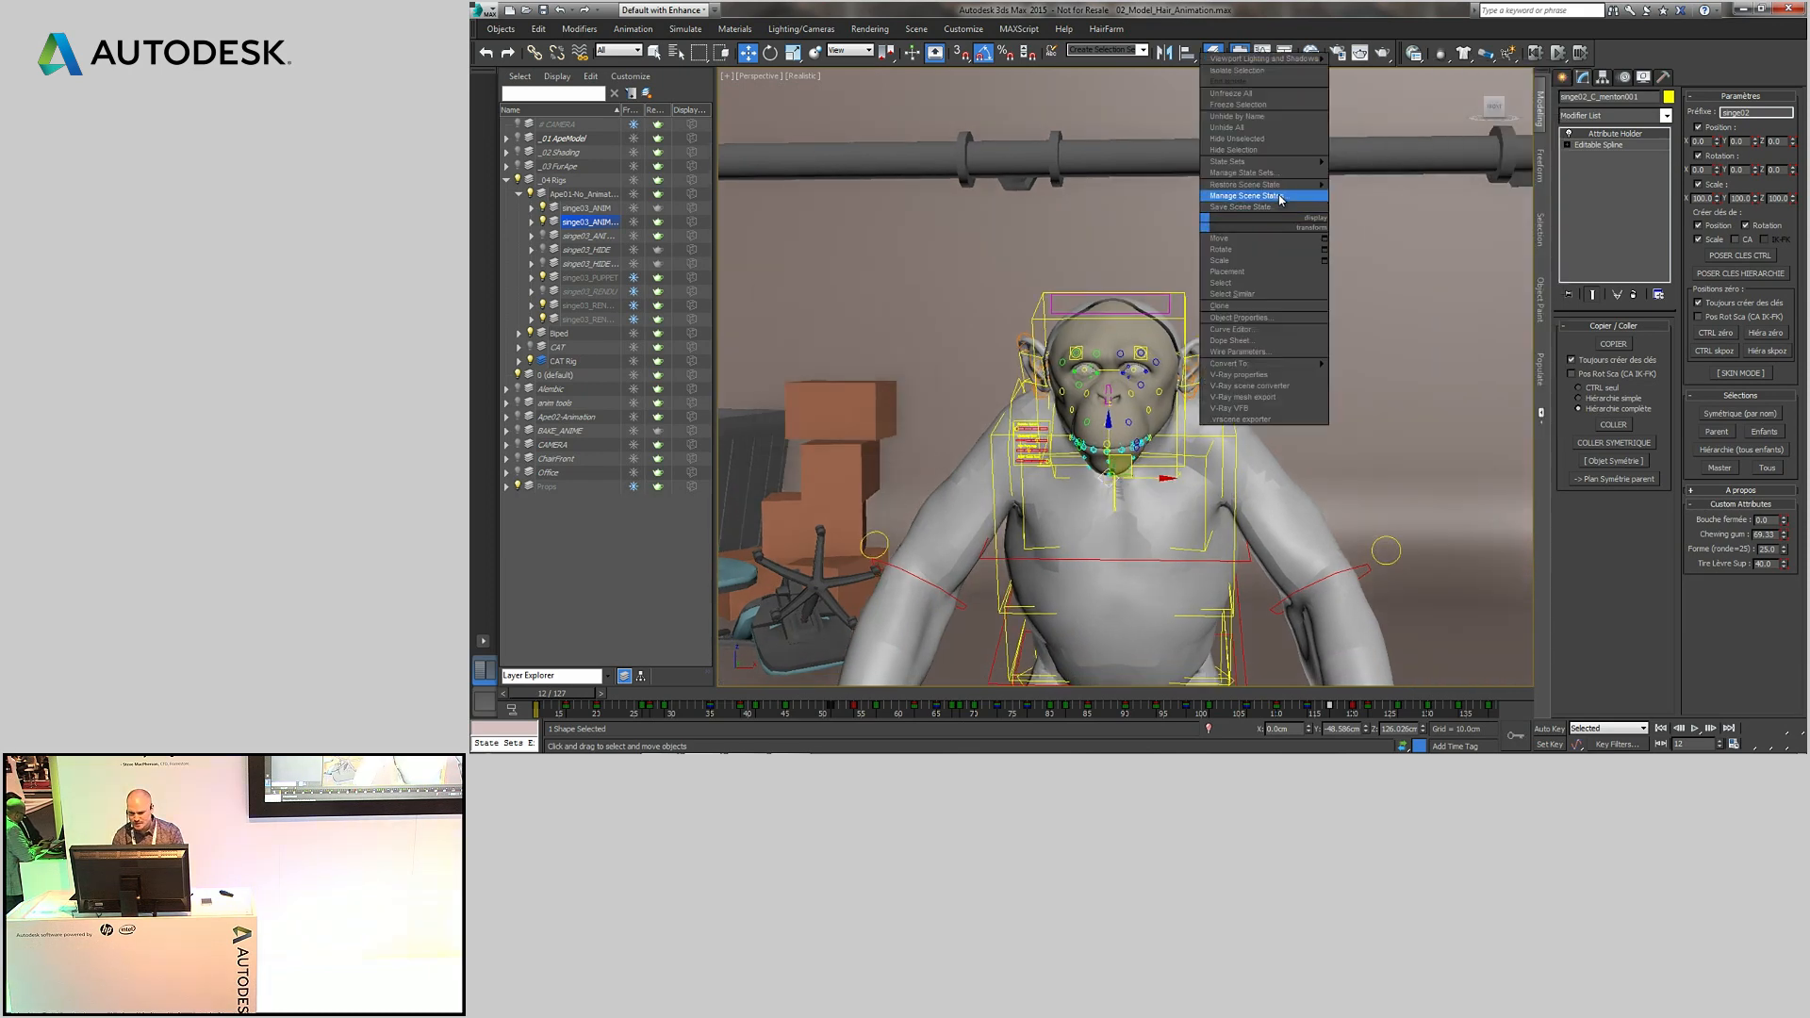
mouse_move(1311, 184)
click(1369, 176)
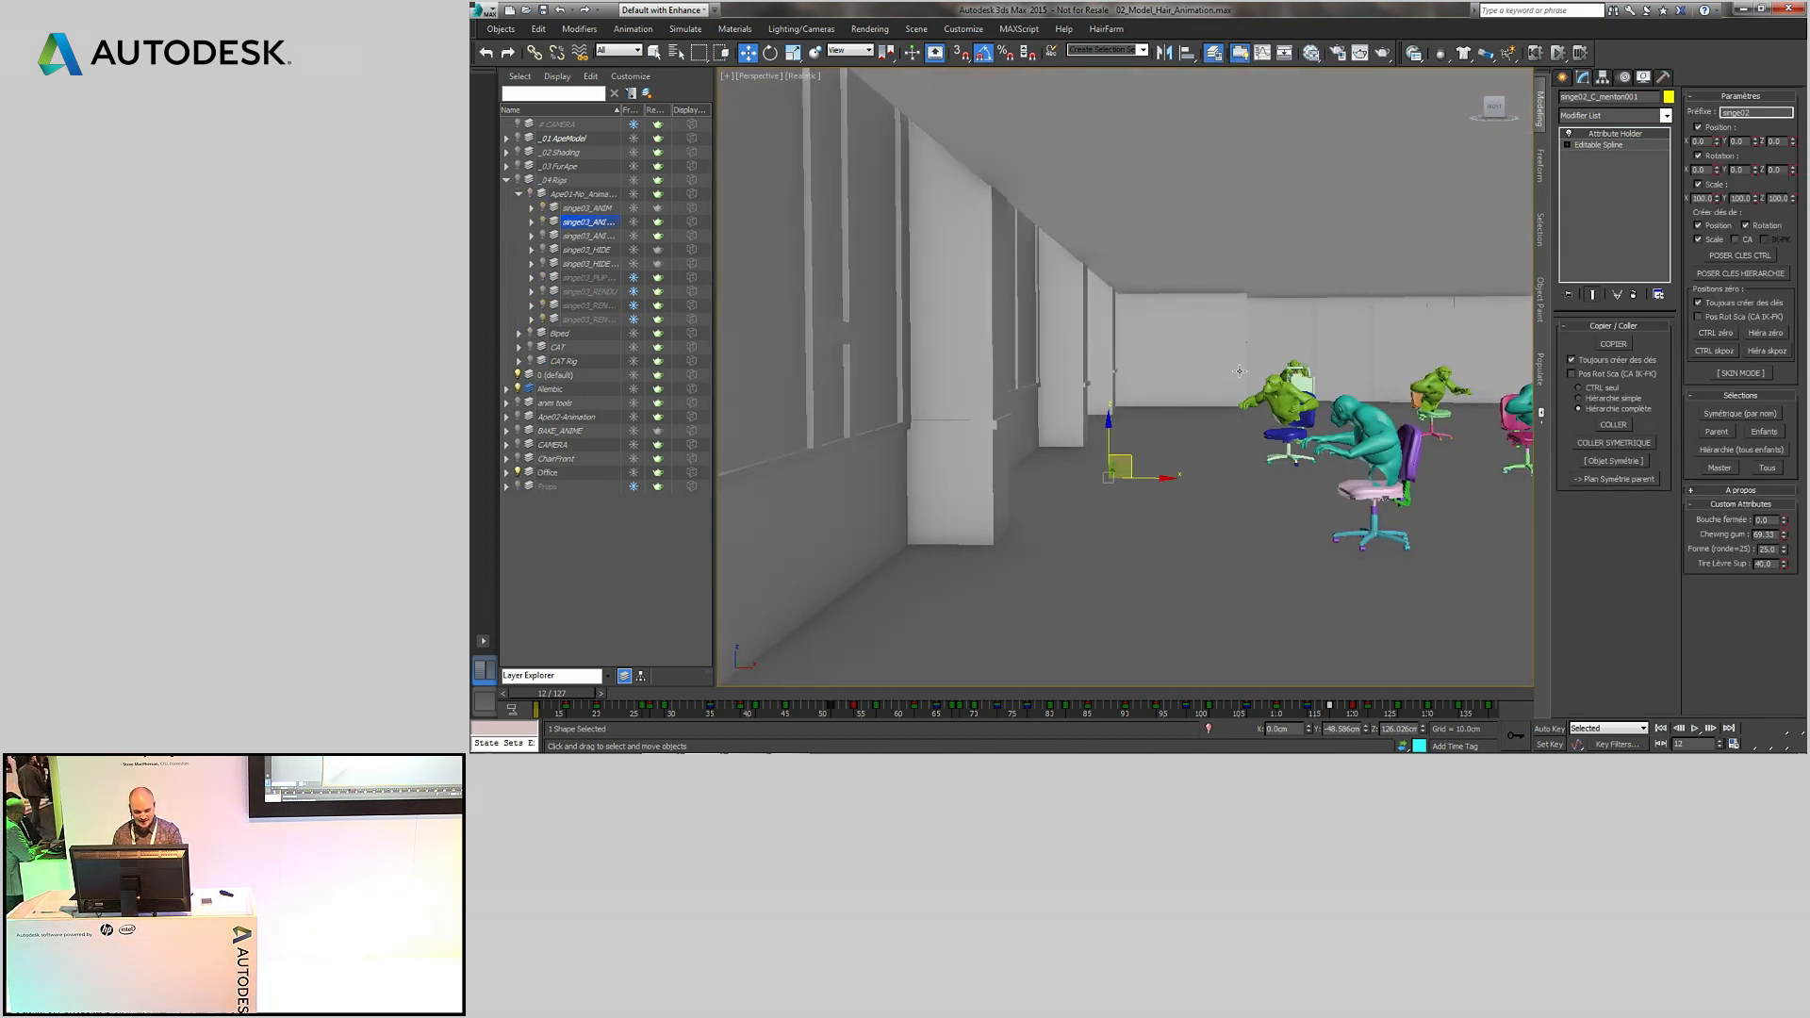
- Frame the apes seated in the office and scrub their cached Alembic animation to frame 65
key(alt+w)
scroll(1238, 368, down, 6)
middle_drag(1238, 367, 1028, 369)
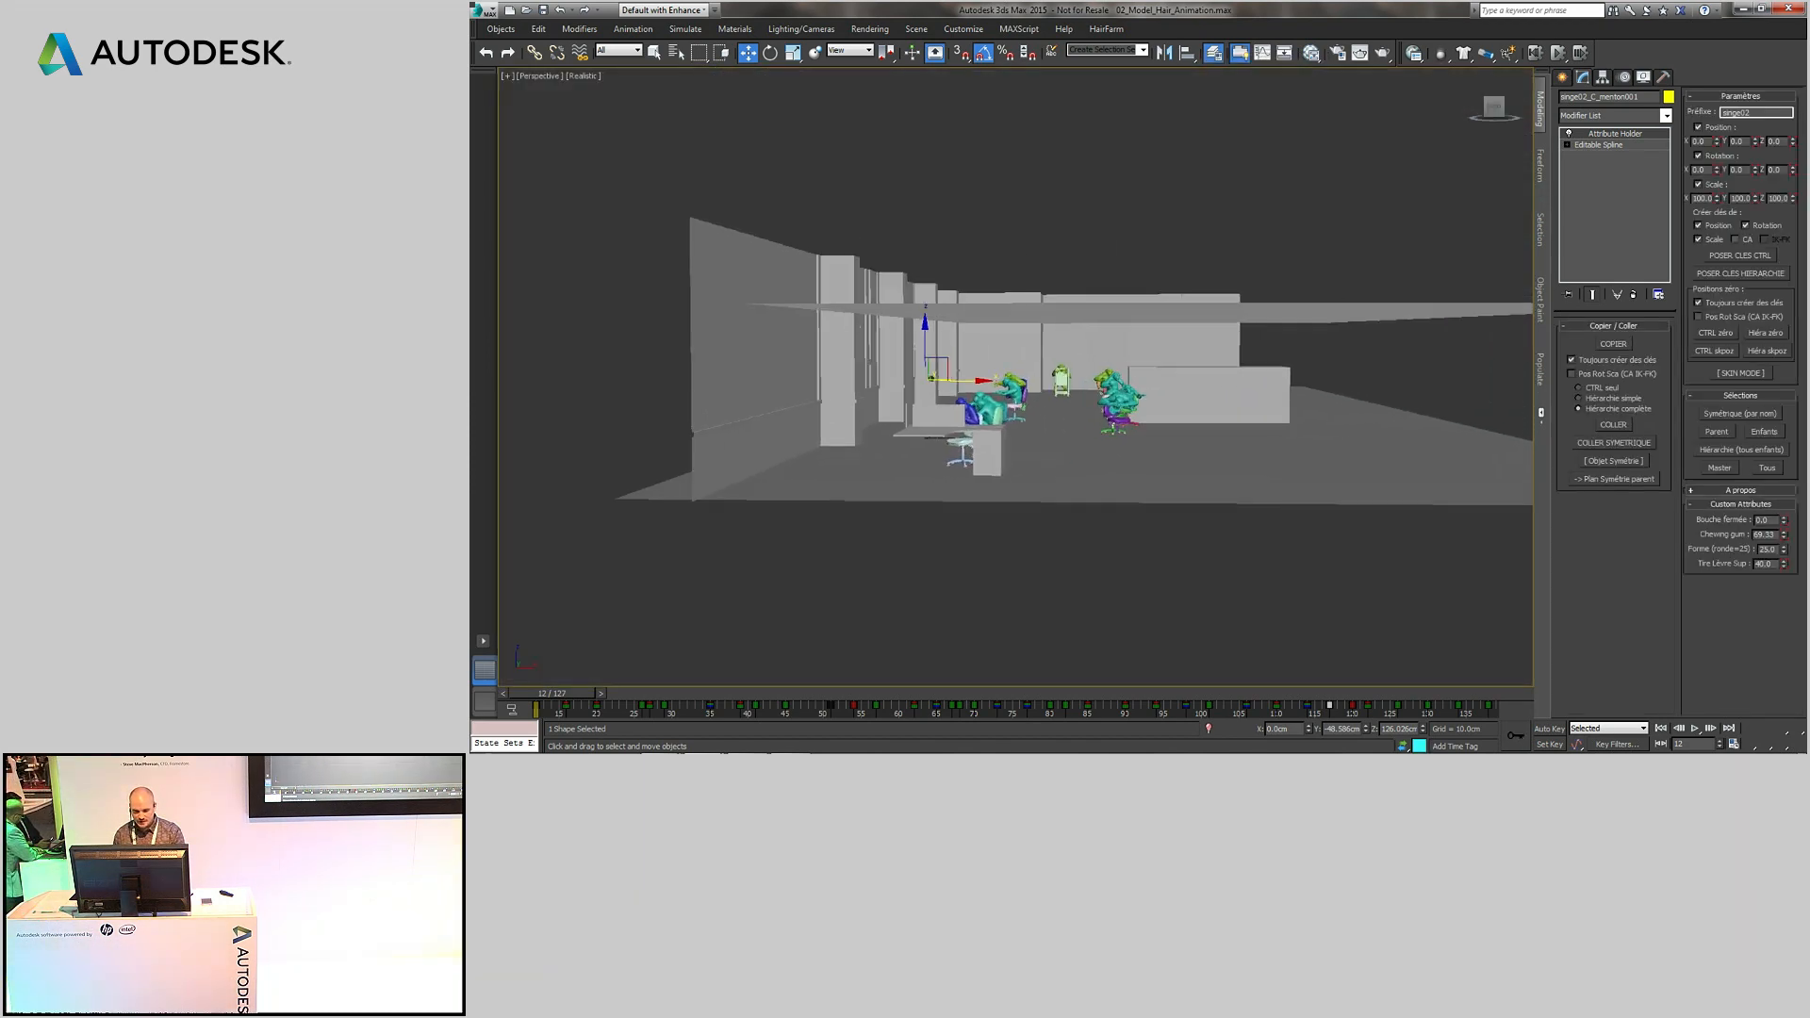
scroll(1028, 370, up, 5)
middle_drag(680, 682, 745, 665)
key(q)
drag(537, 697, 946, 697)
key(w)
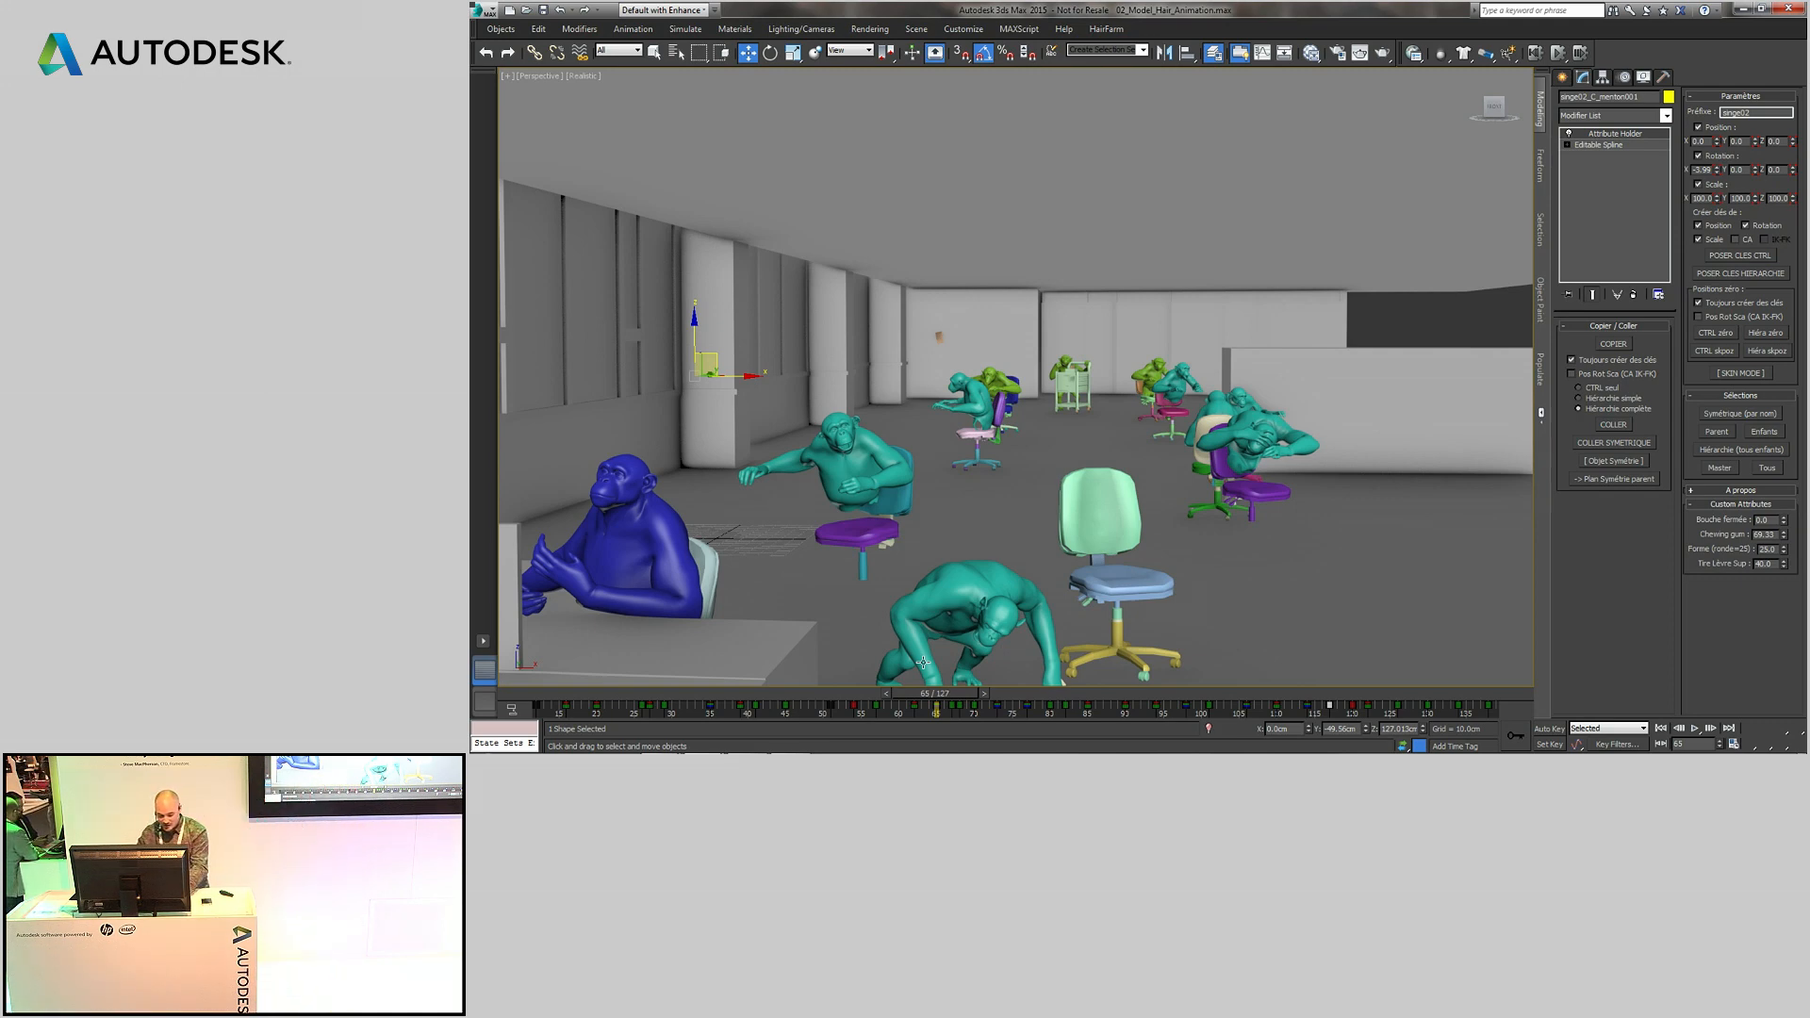
- Switch to the presentation clip, open the Monkey Island script and pick the seated middle ape as its body mesh
key(alt+Tab)
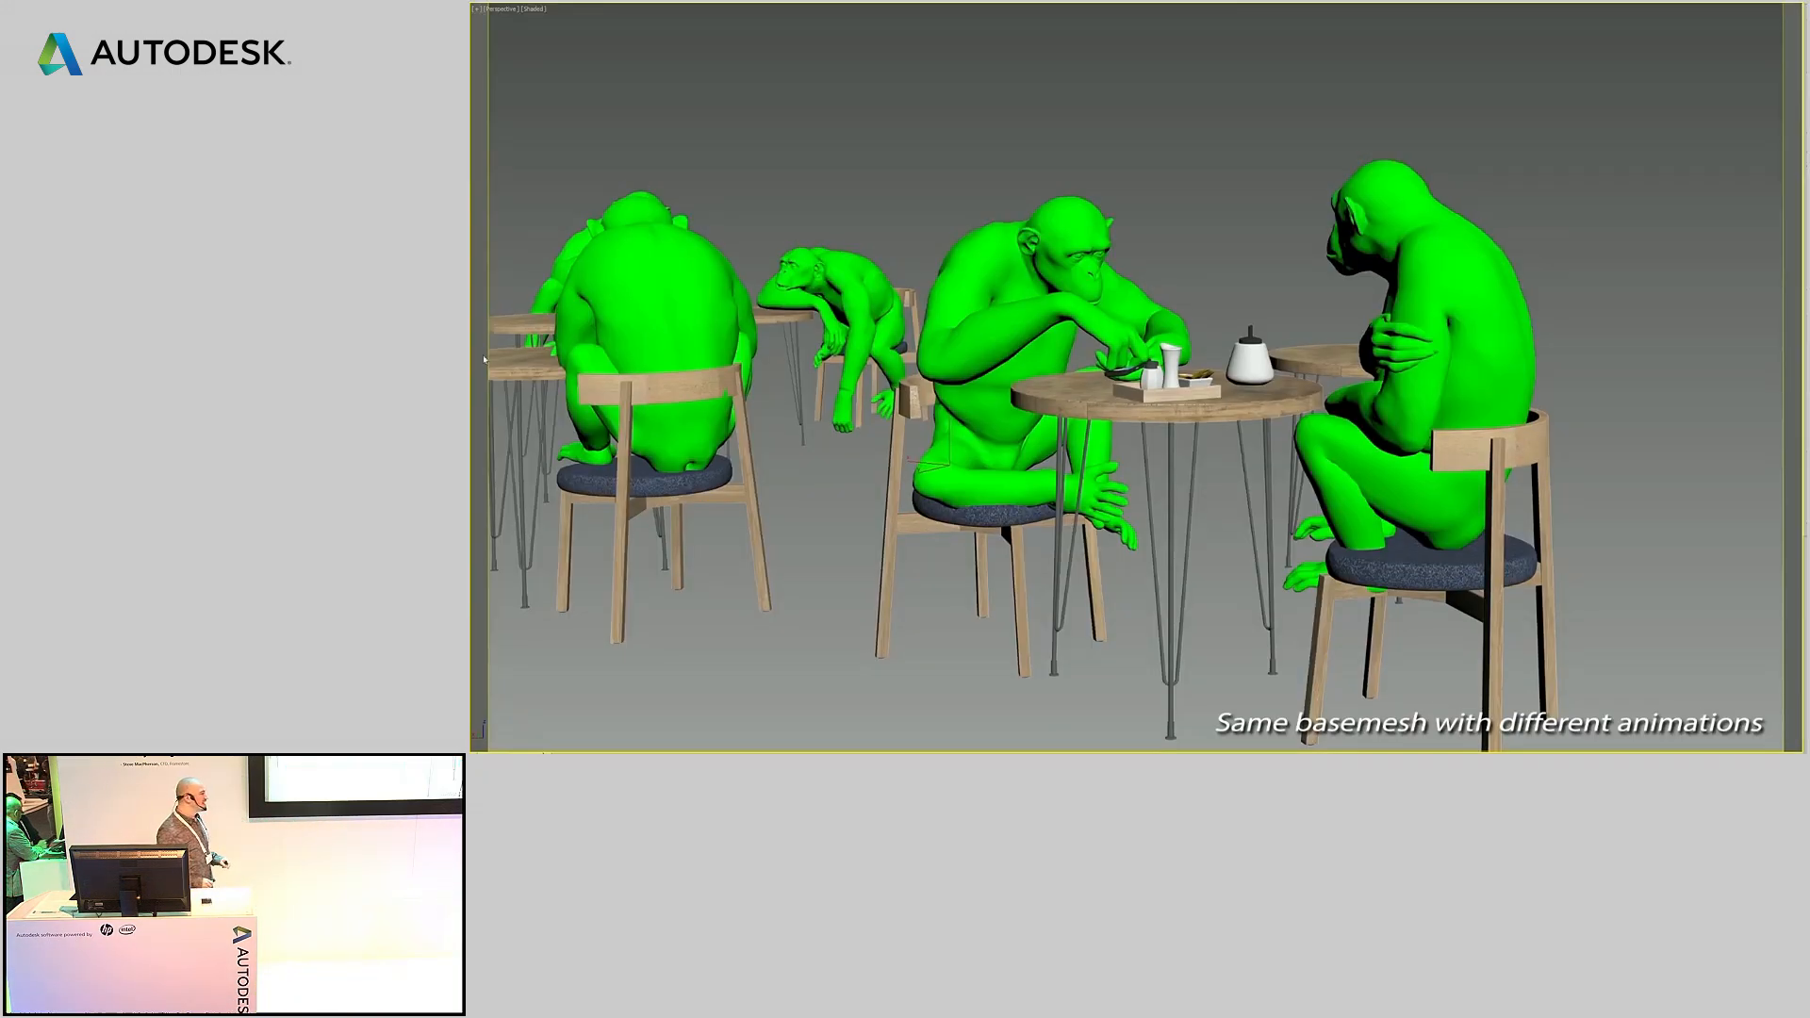
alt+middle_drag(1006, 283, 971, 240)
click(1233, 6)
drag(1145, 258, 1270, 24)
middle_drag(1164, 120, 1122, 136)
click(1271, 54)
click(1098, 264)
alt+middle_drag(1099, 264, 1103, 283)
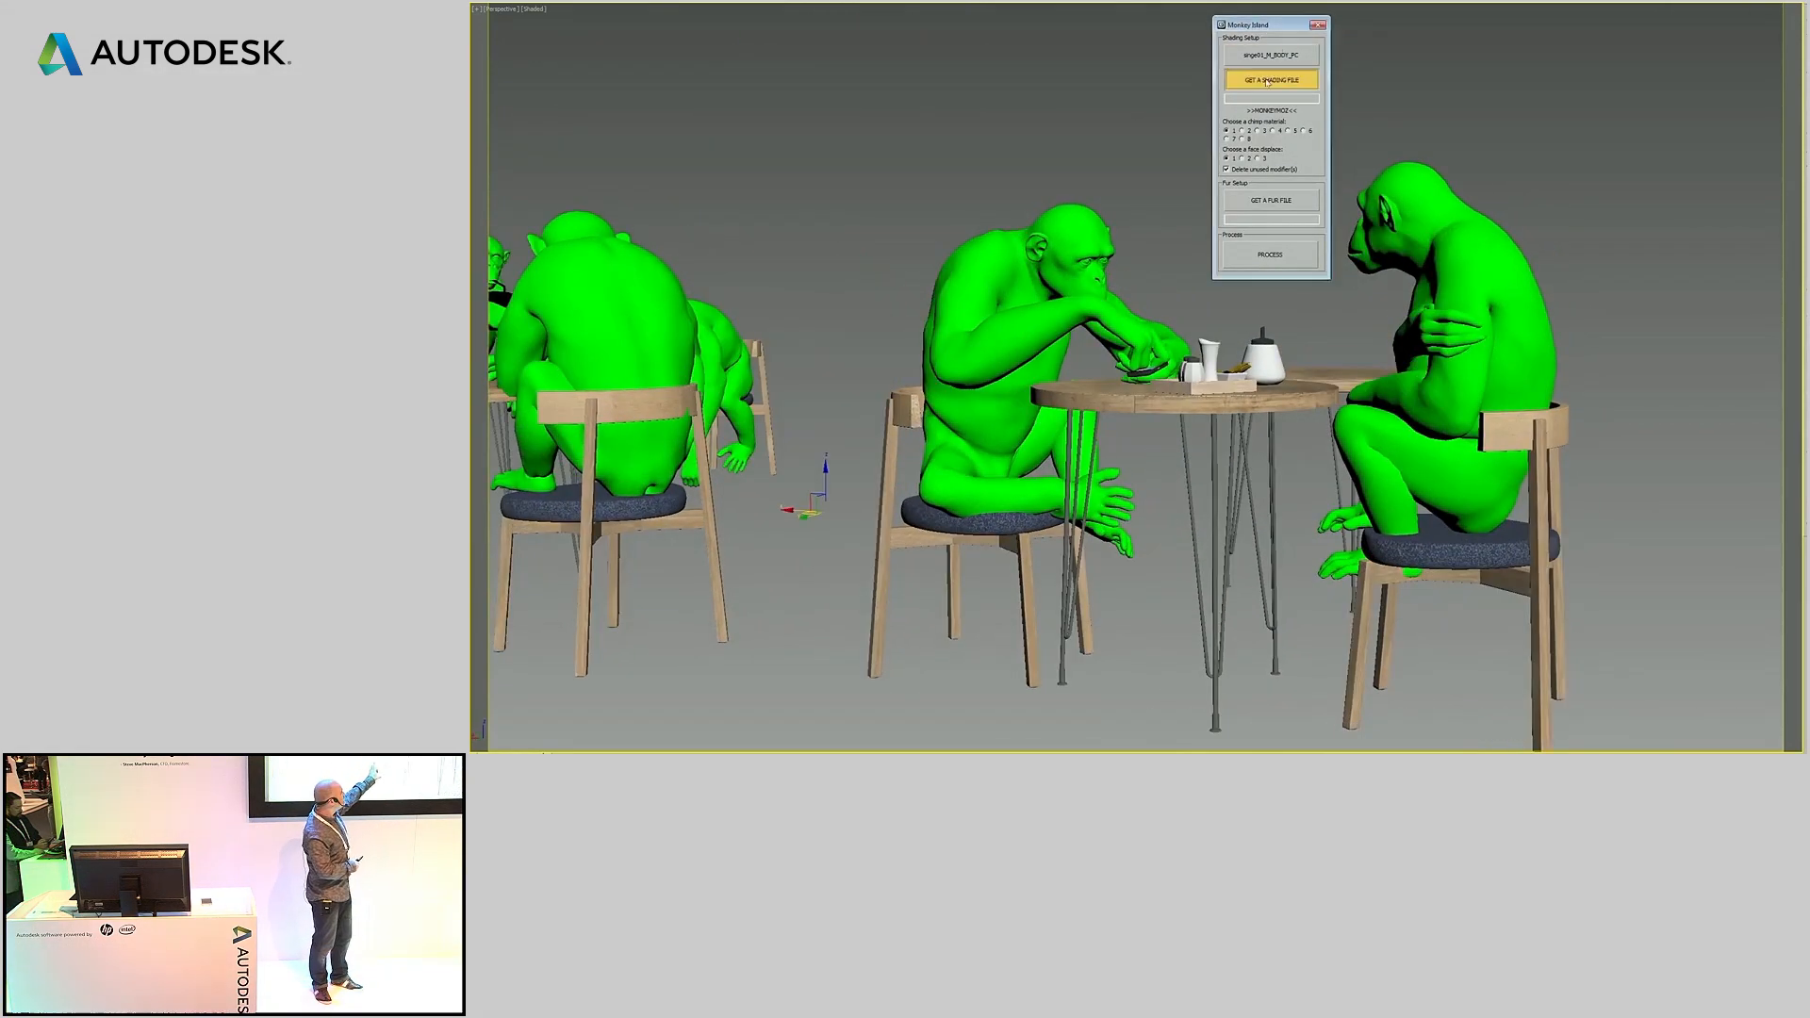
- Merge the SHADING_CADULT_ALL_2K_DEF.max shading and a fur file onto the picked ape with the Monkey Island script
click(612, 330)
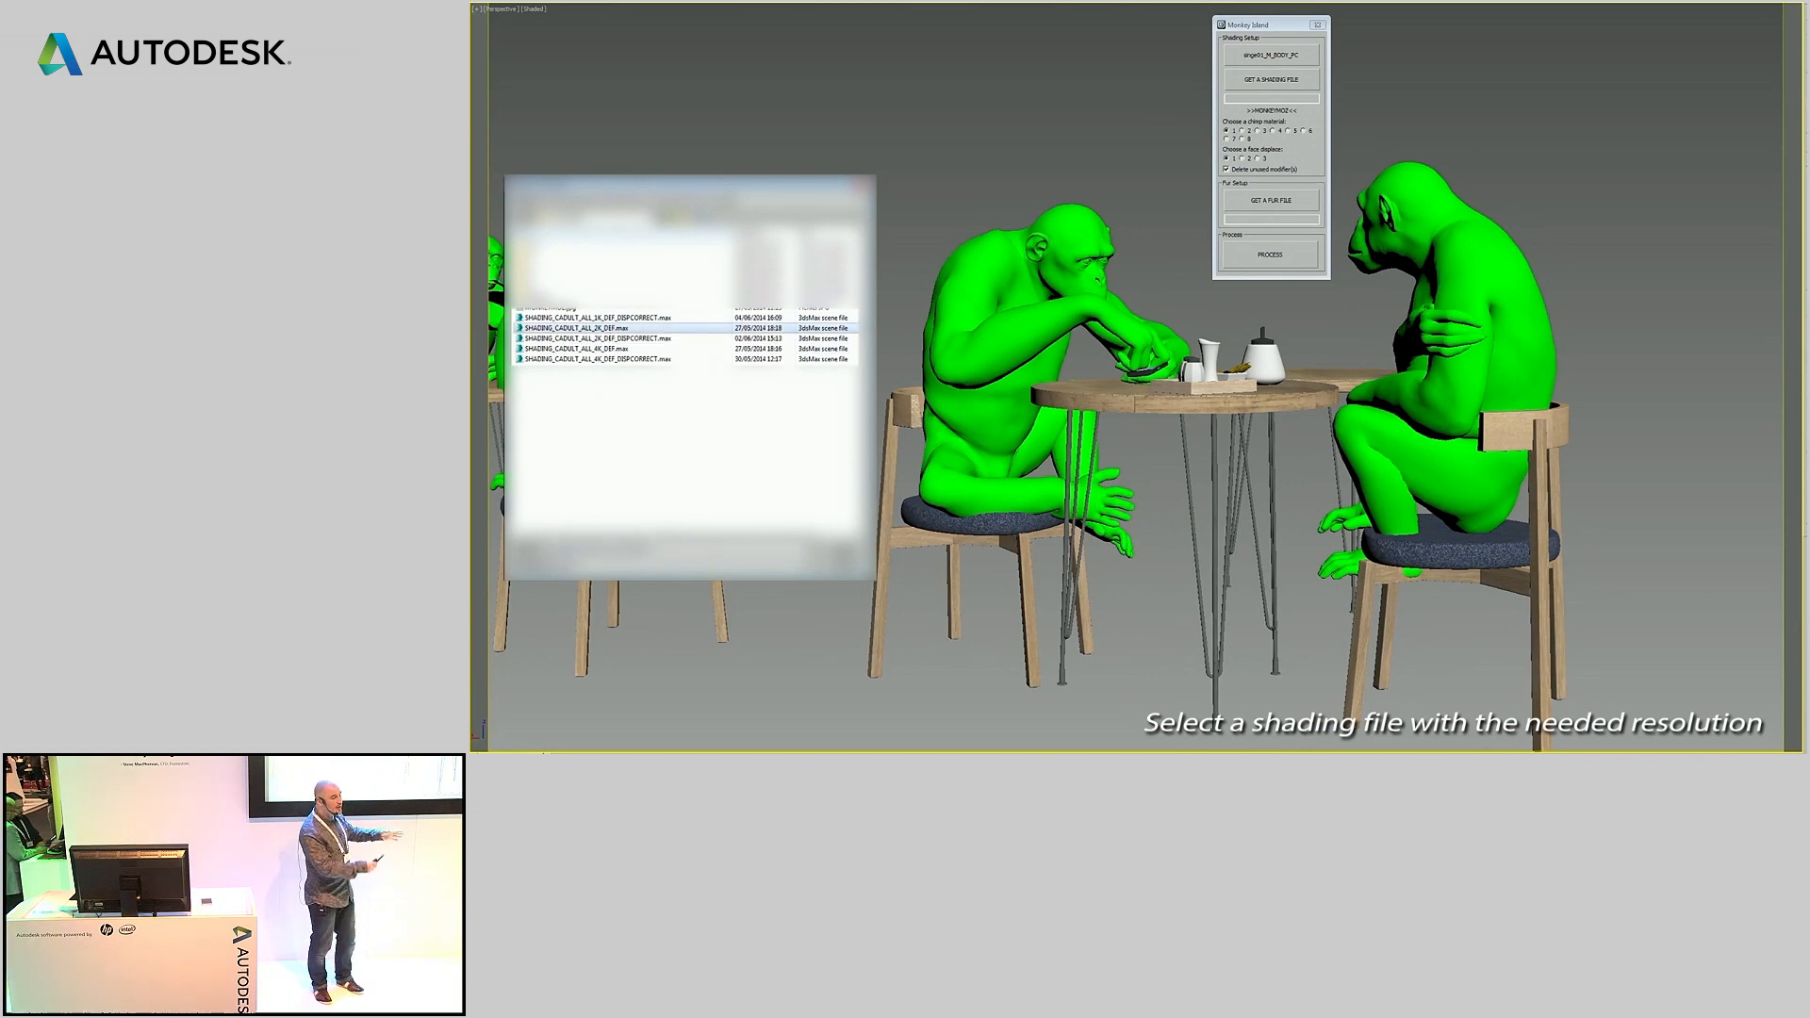
double_click(611, 328)
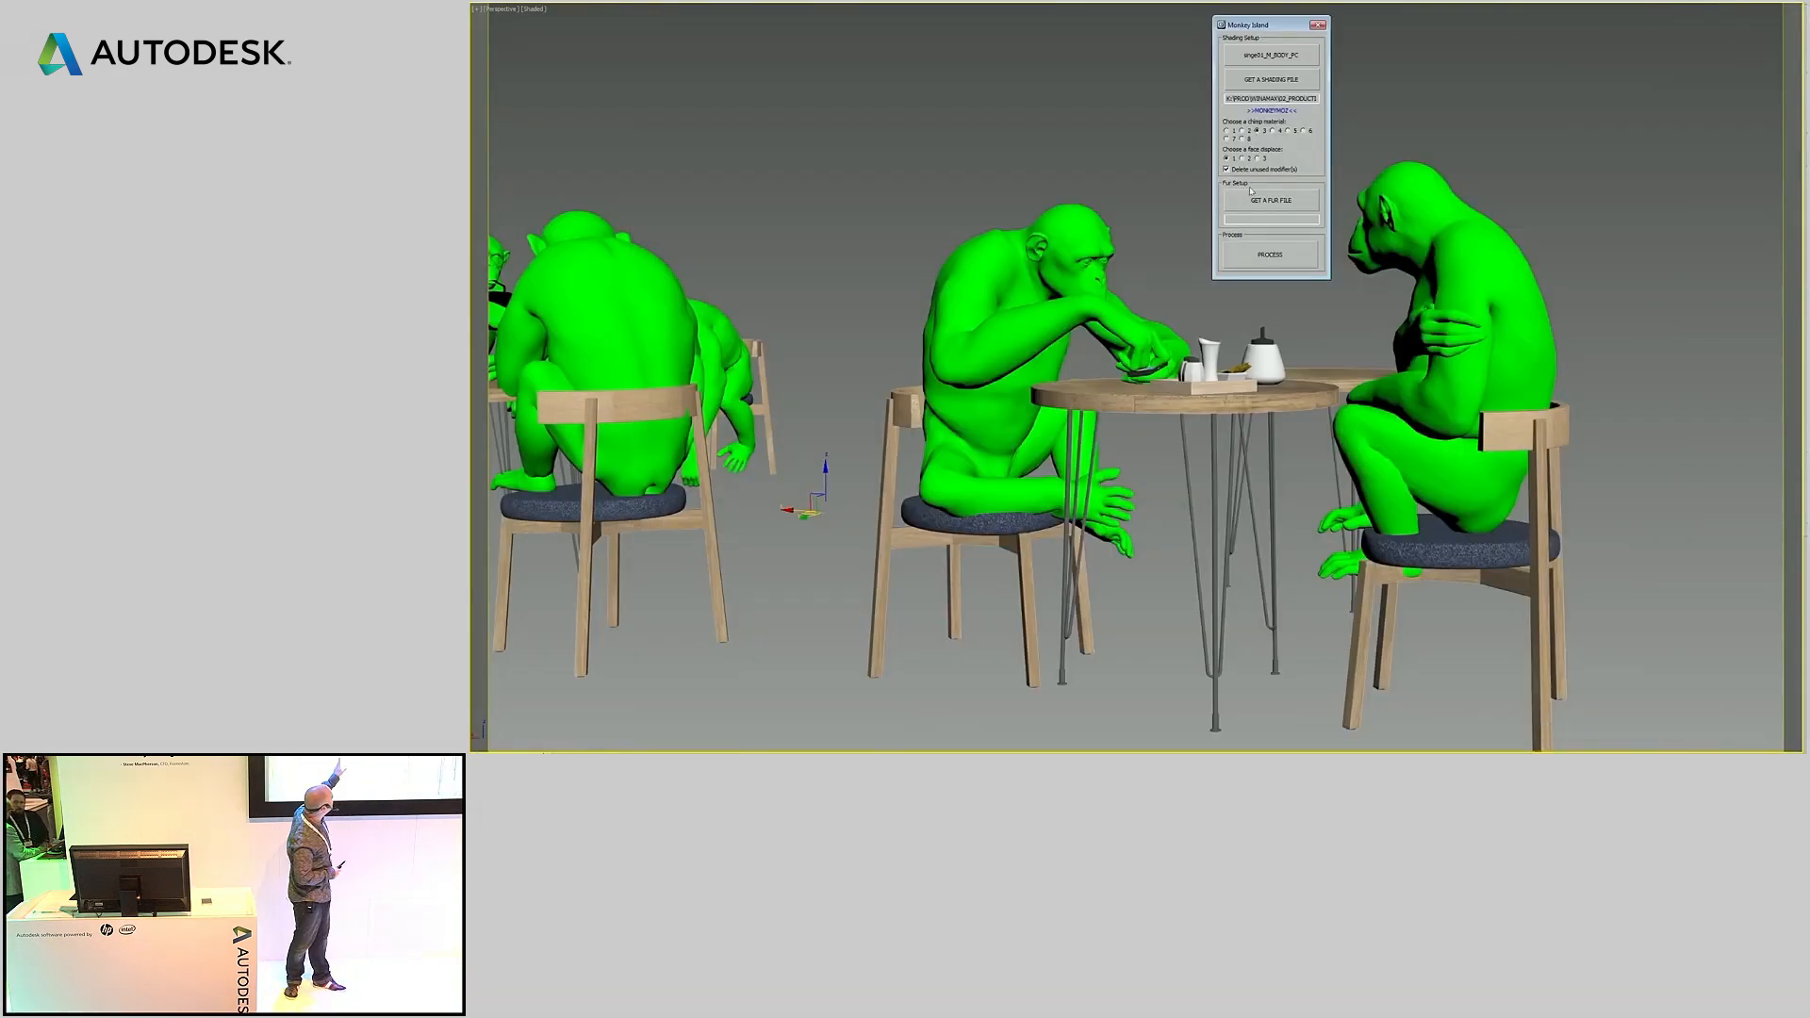
click(1271, 200)
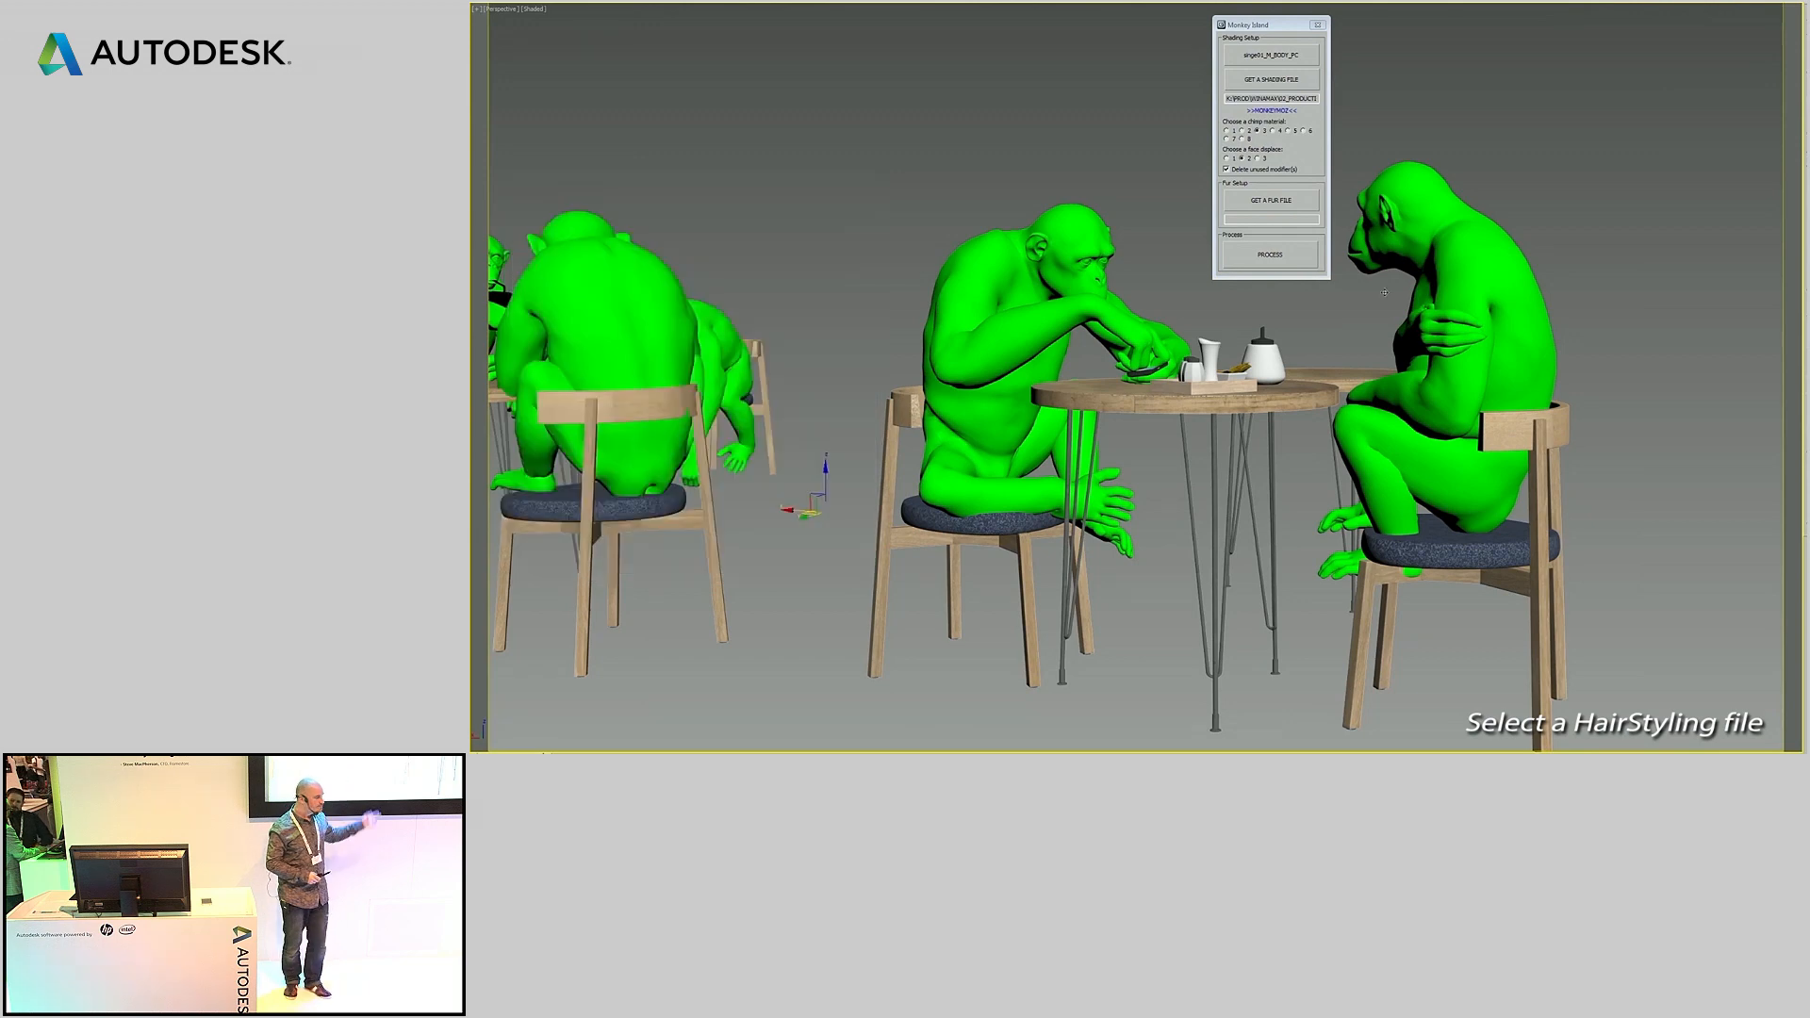
click(1280, 267)
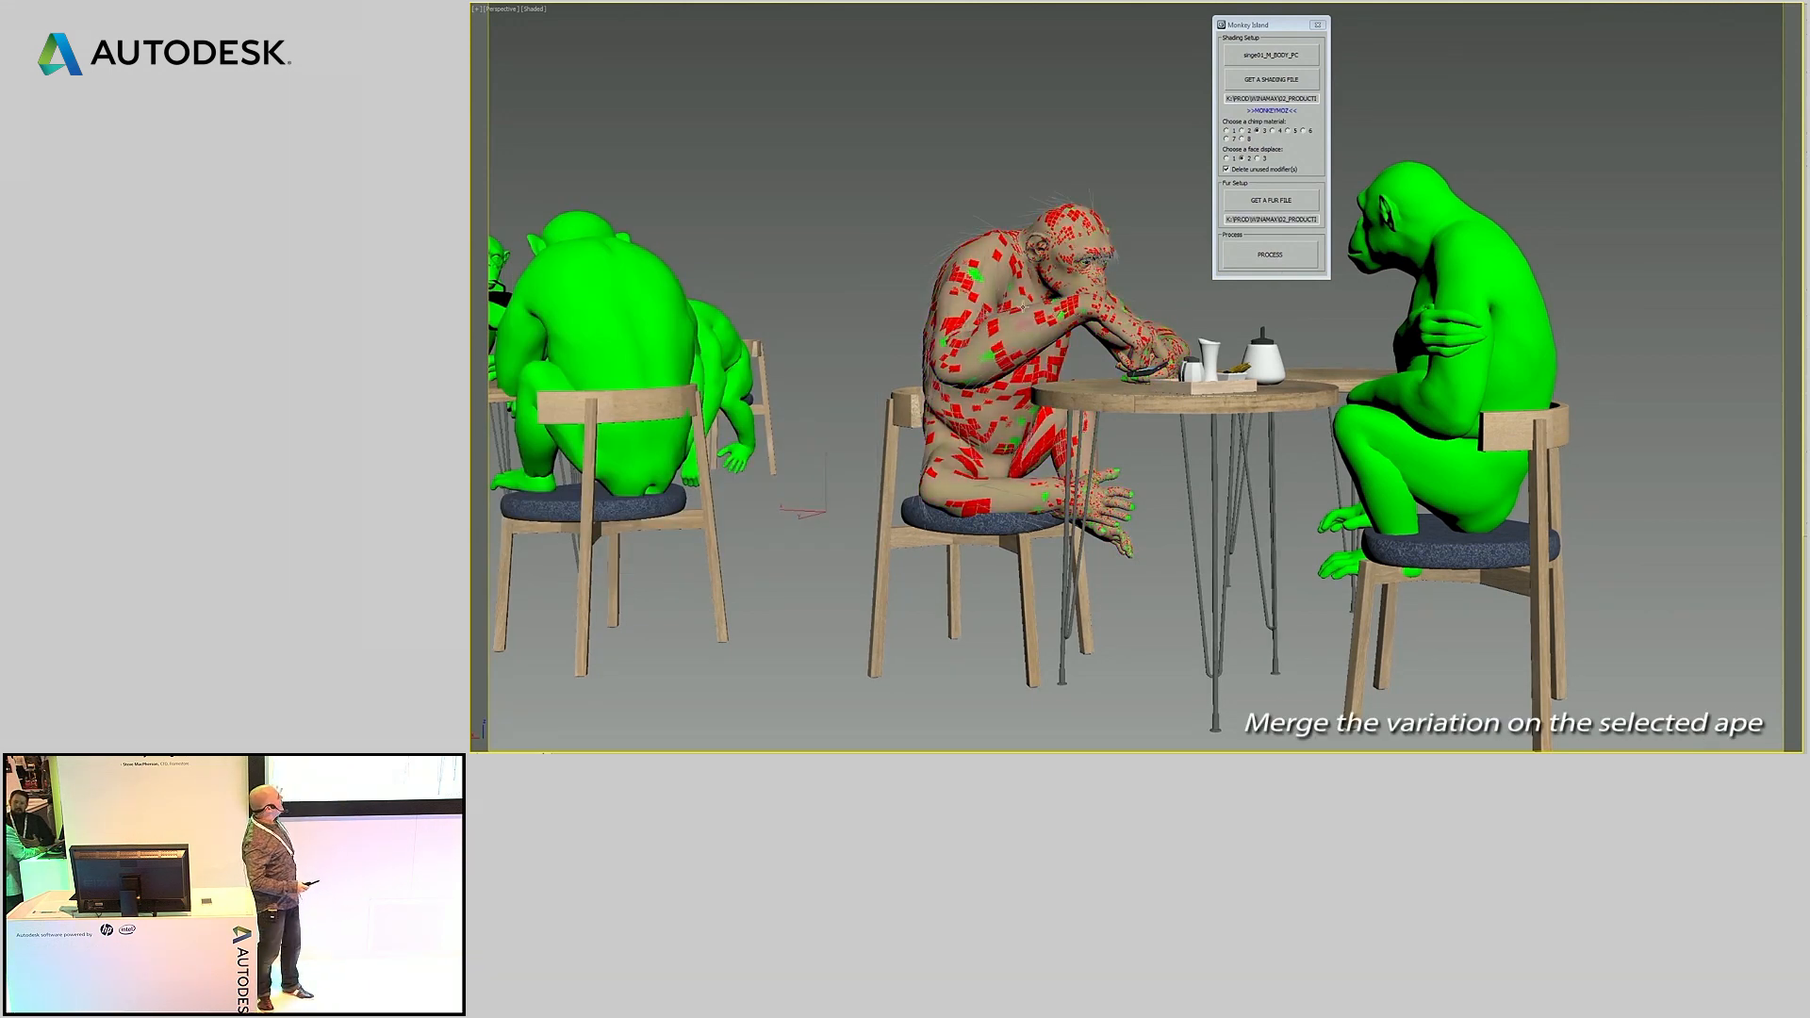
mouse_move(1110, 316)
alt+middle_down()
mouse_move(1033, 330)
mouse_move(1112, 333)
alt+middle_up()
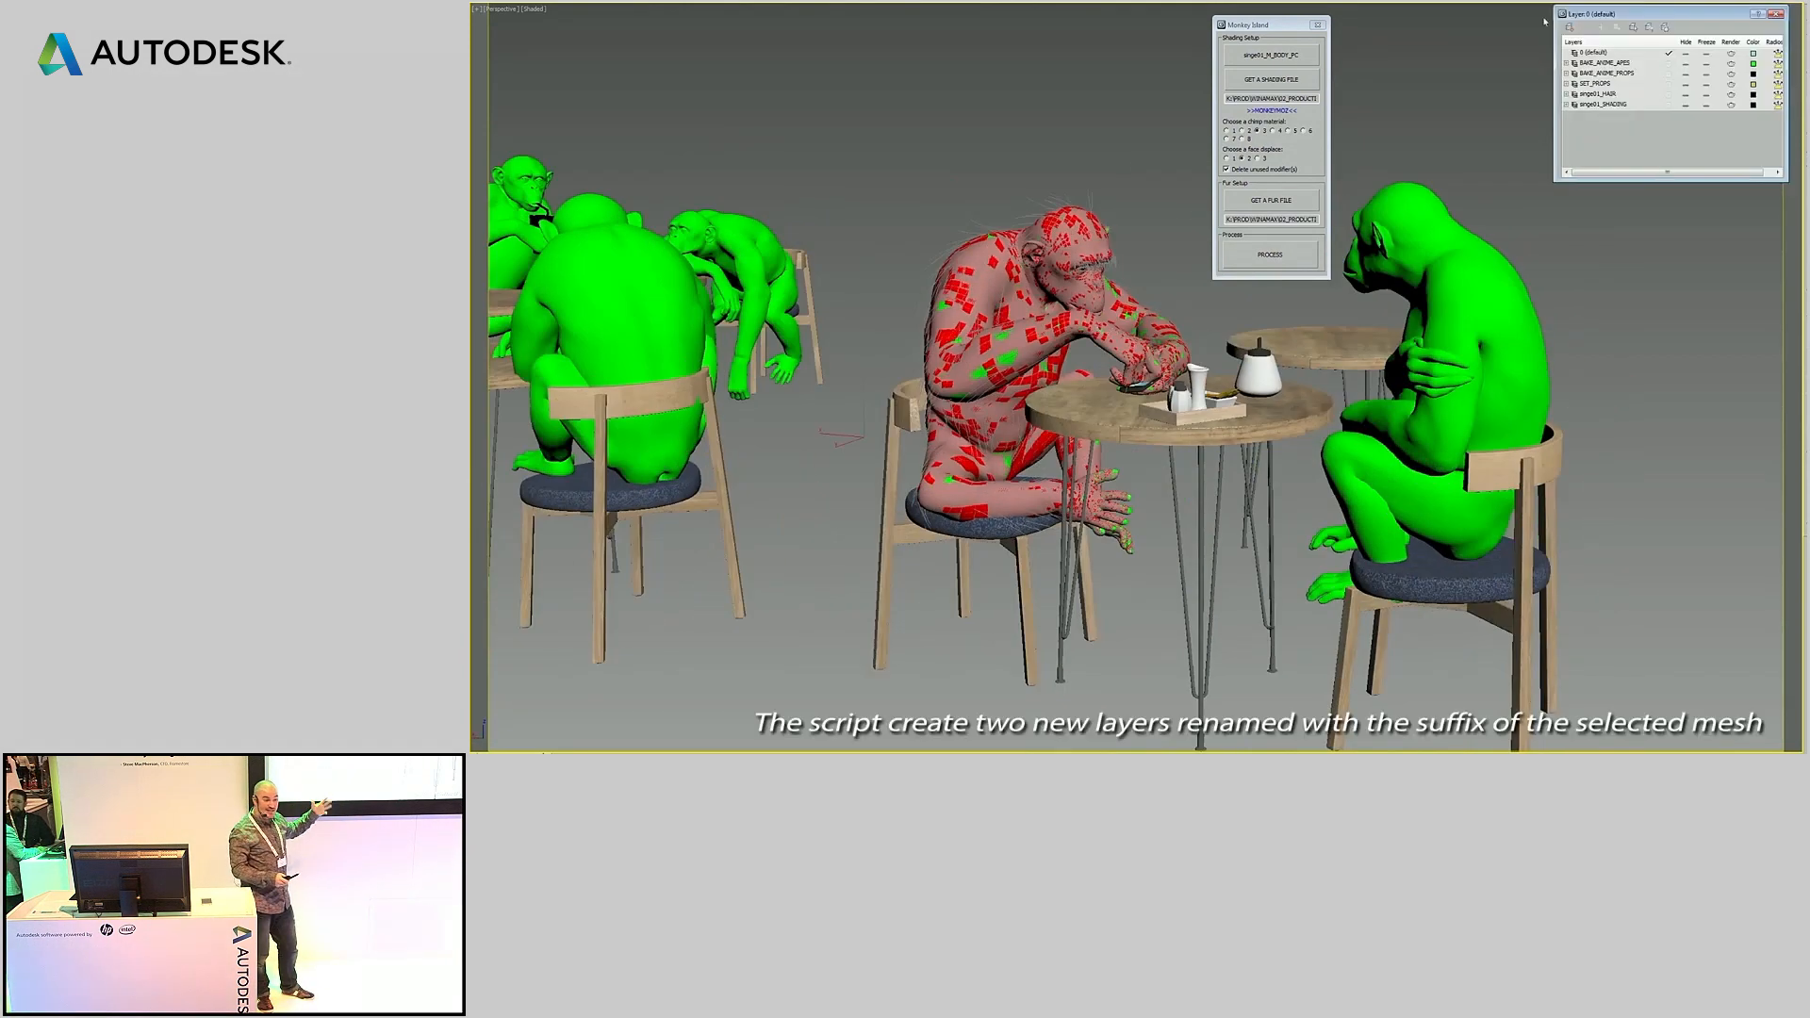
- Close the Monkey Island script, hide the baked apes, baked props and set props layers, and toggle the ape's hair and shading layers
click(1318, 26)
click(1686, 63)
click(1686, 73)
click(1685, 84)
alt+middle_drag(1457, 229, 1381, 231)
click(1685, 94)
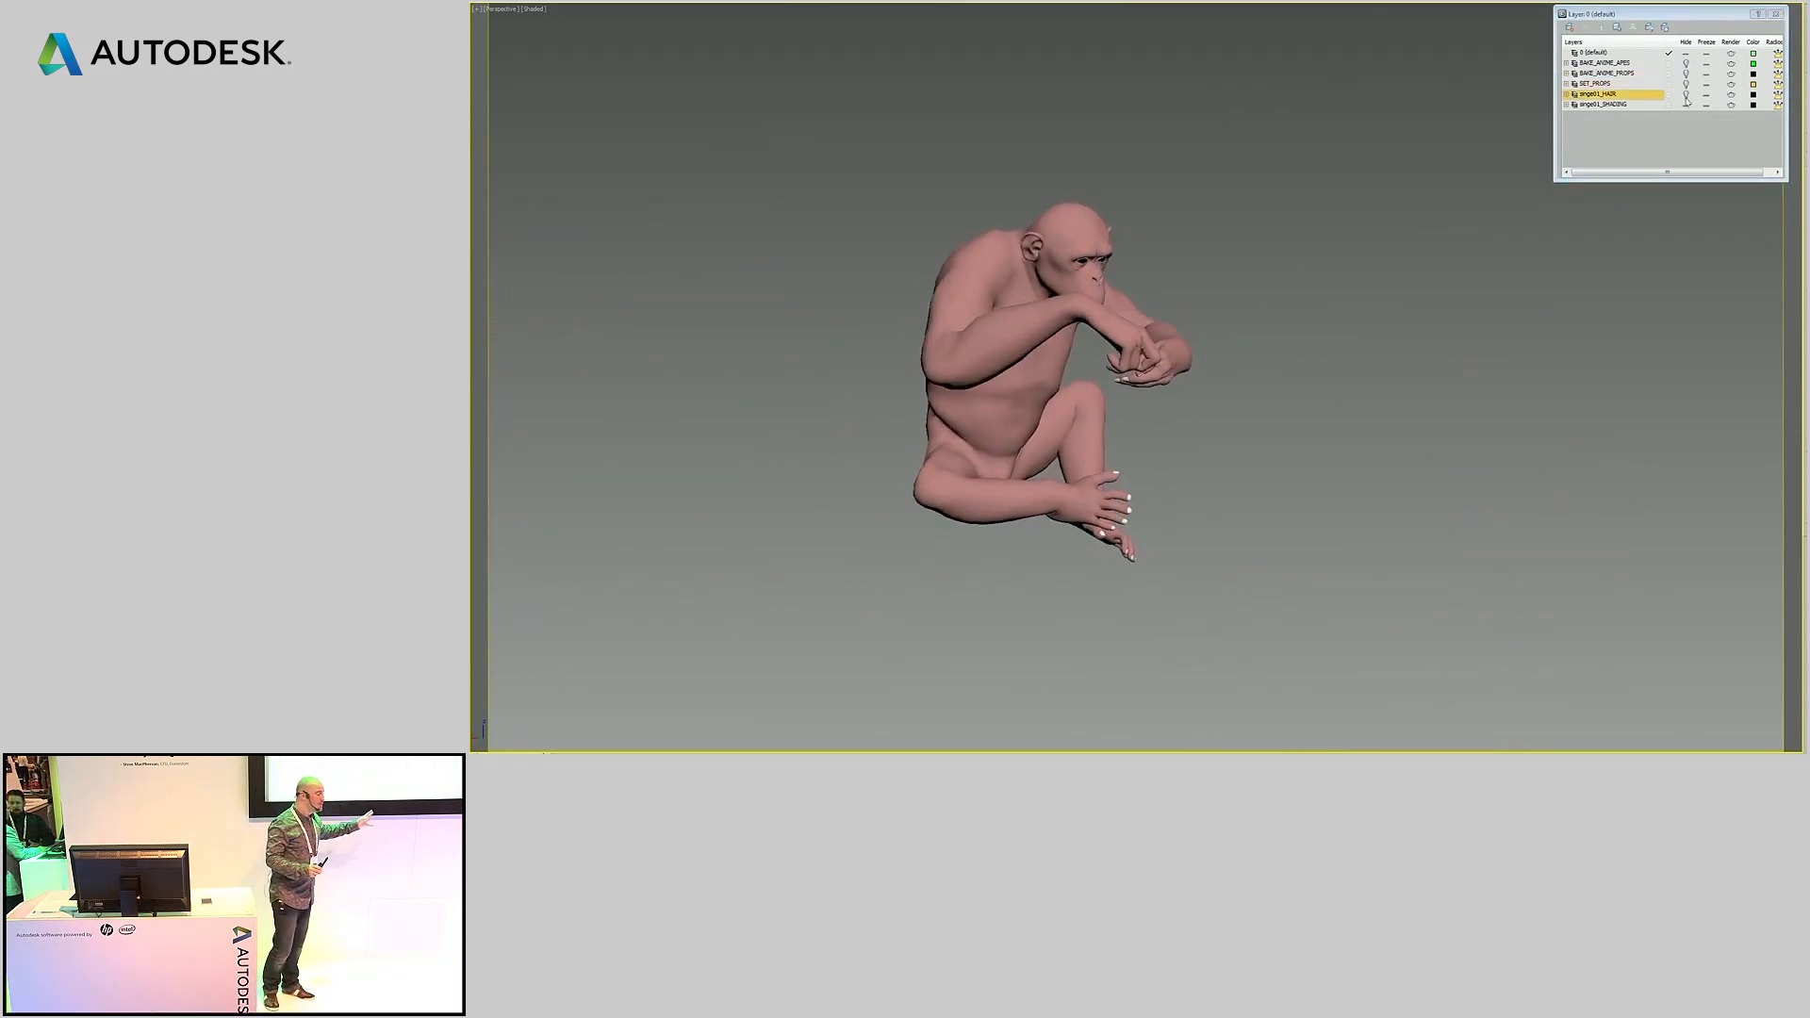
click(1685, 94)
click(1685, 105)
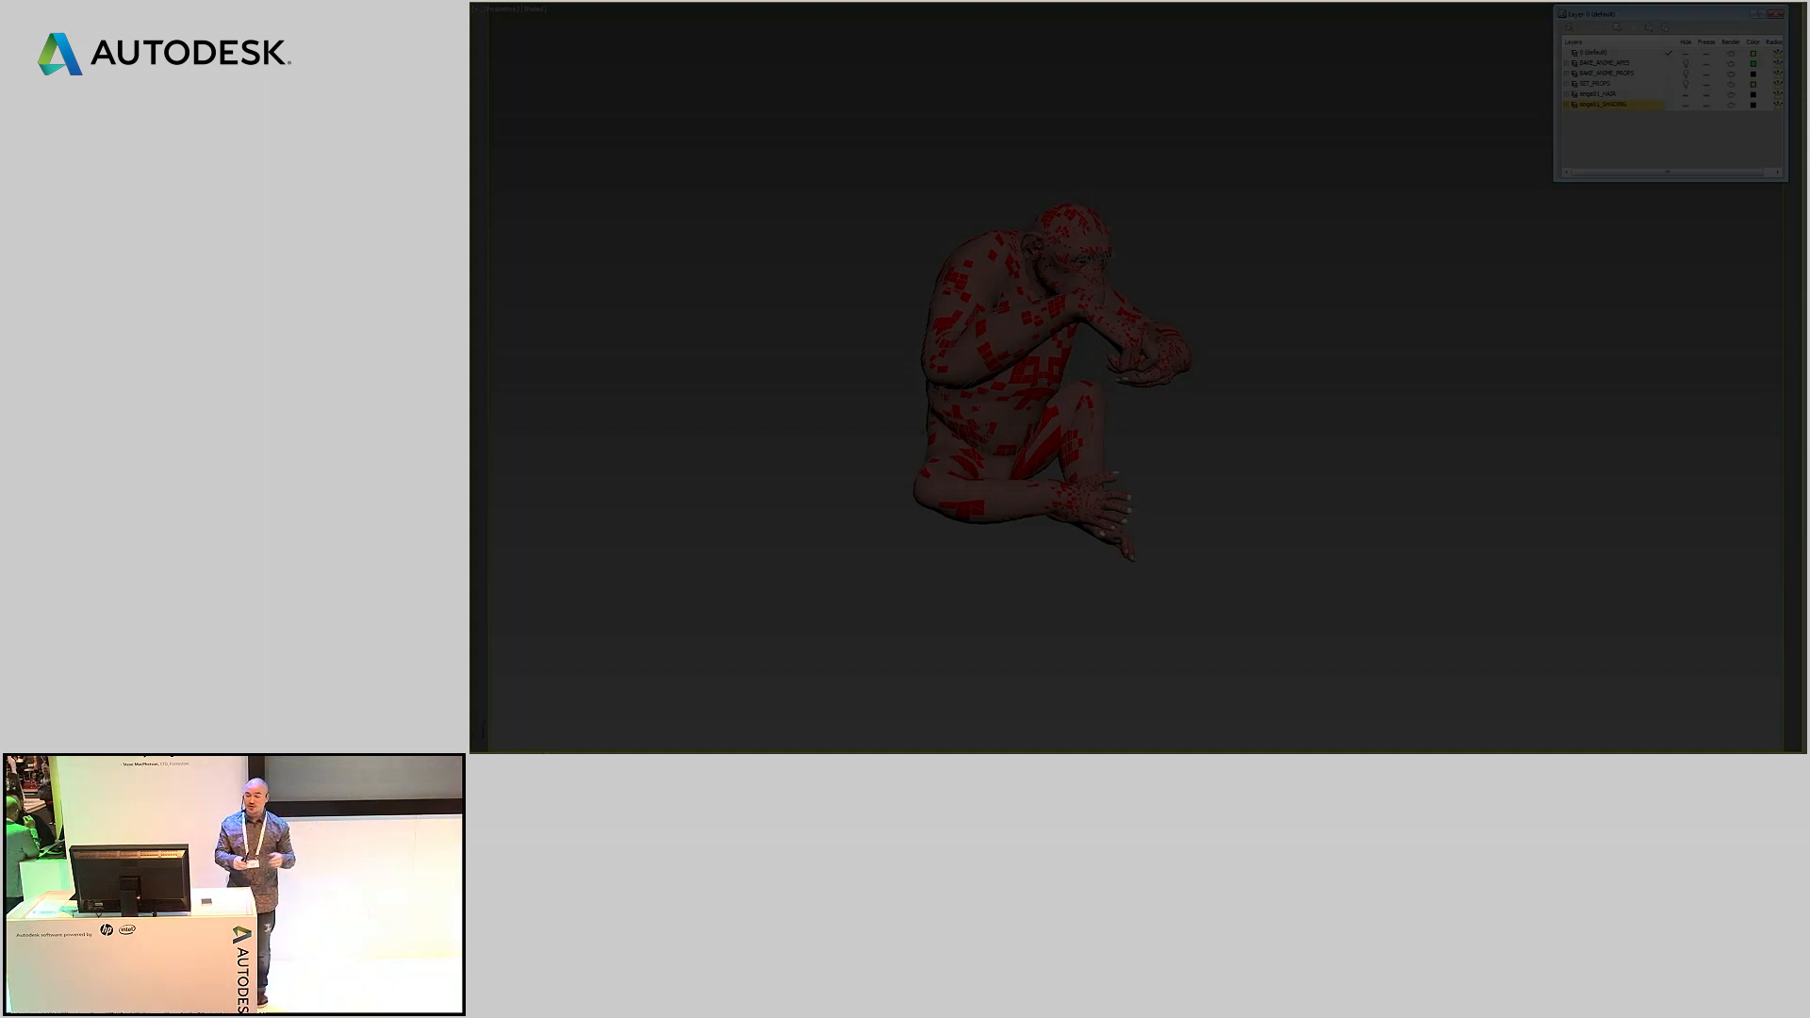
- Switch to the 3ds Max environment and rendering scene and restore its 03_AlembicCharacters scene state
key(alt+Tab)
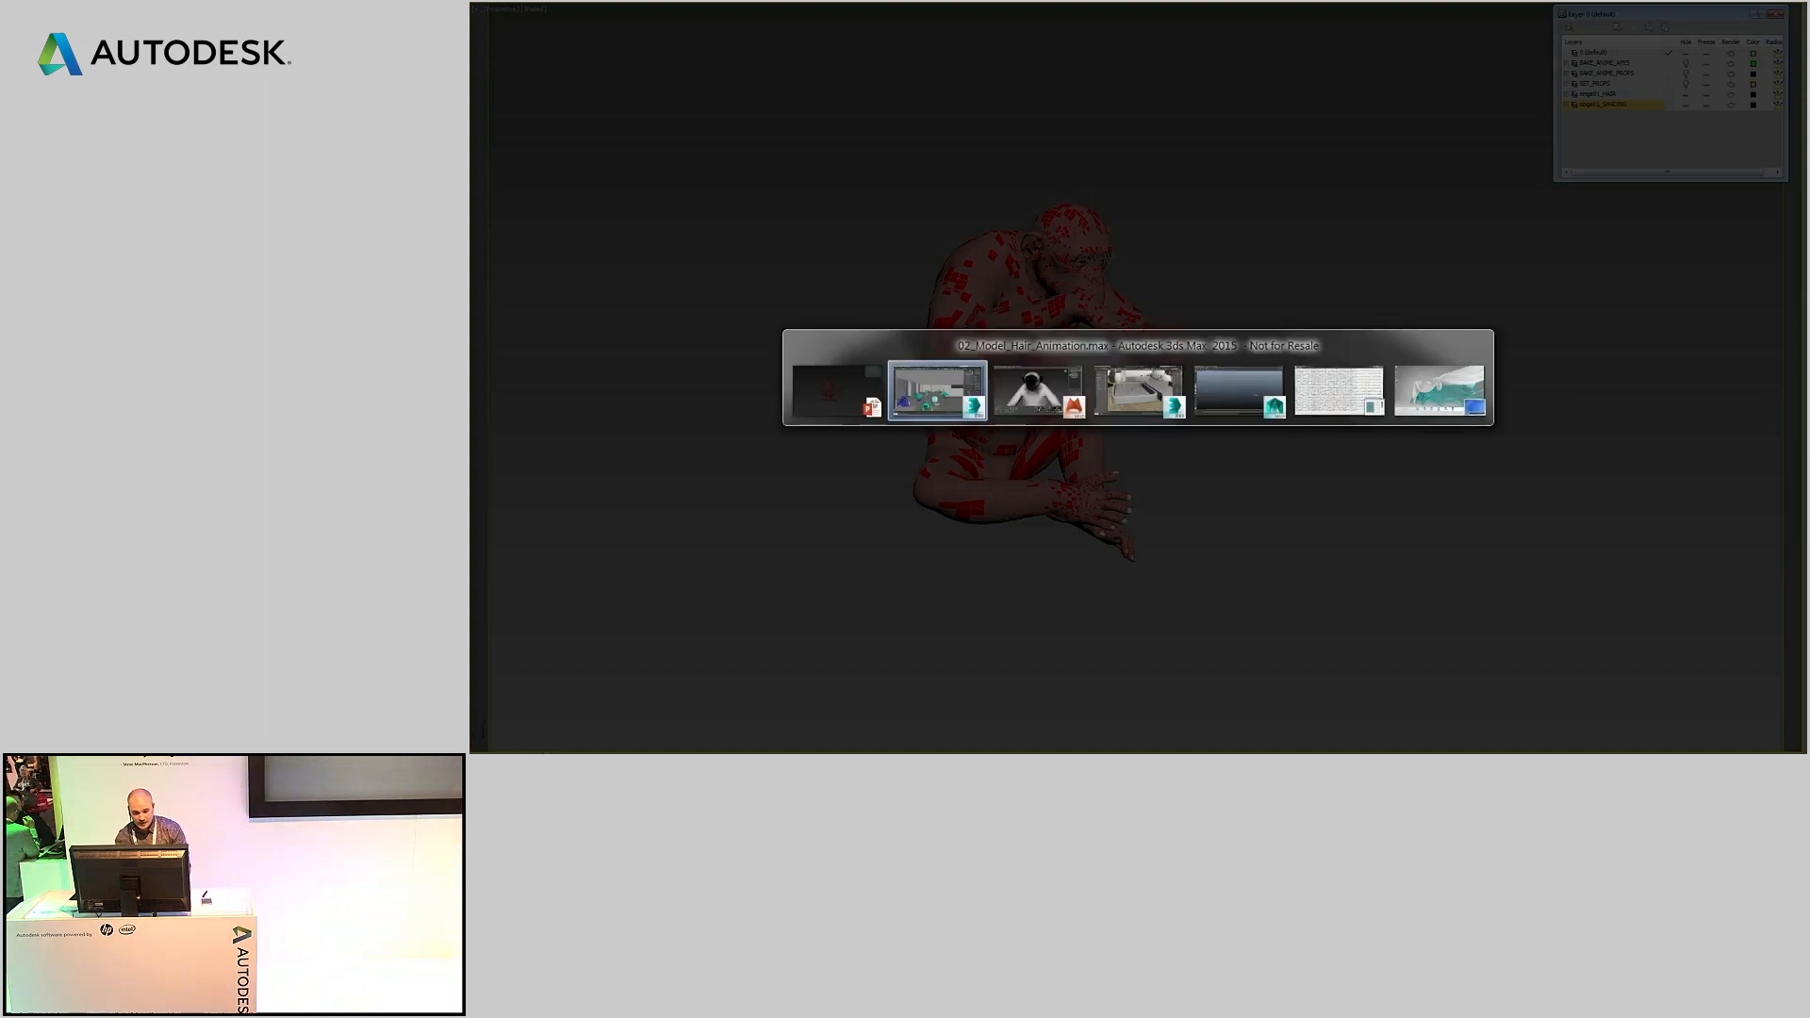
key(alt+Tab)
key(alt+Tab)
right_click(1076, 191)
mouse_move(1184, 154)
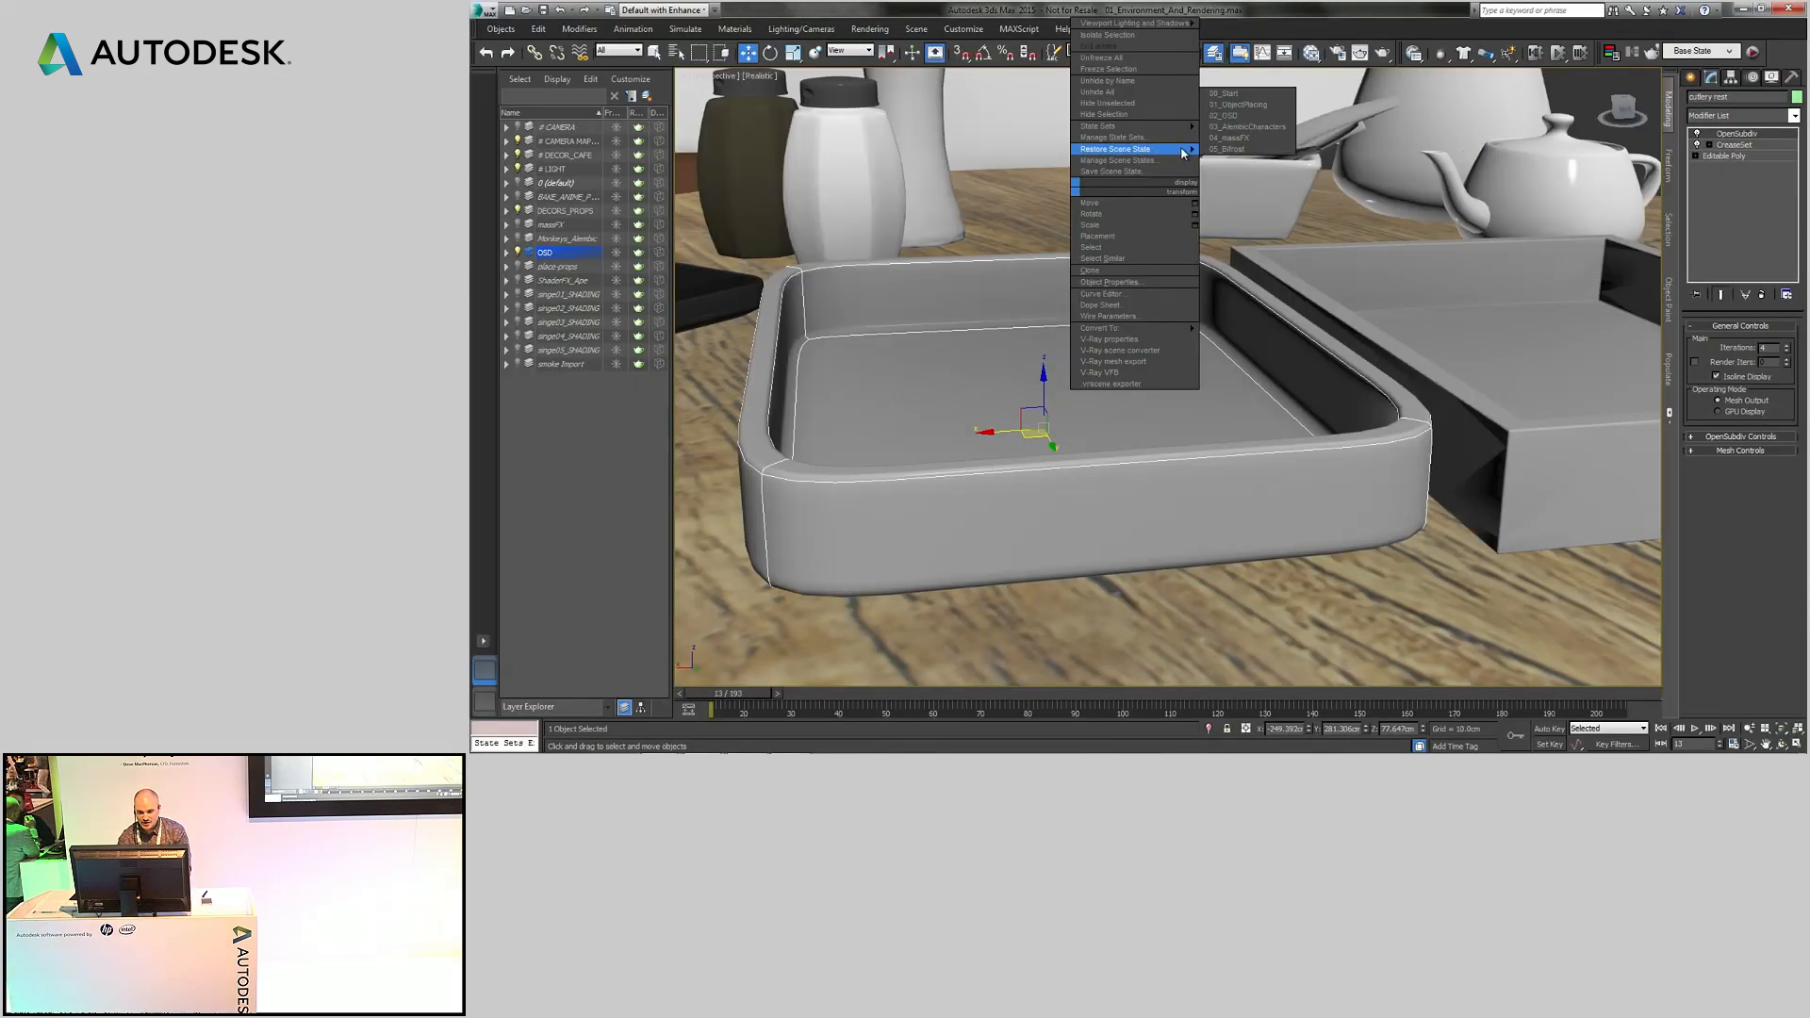
click(1247, 127)
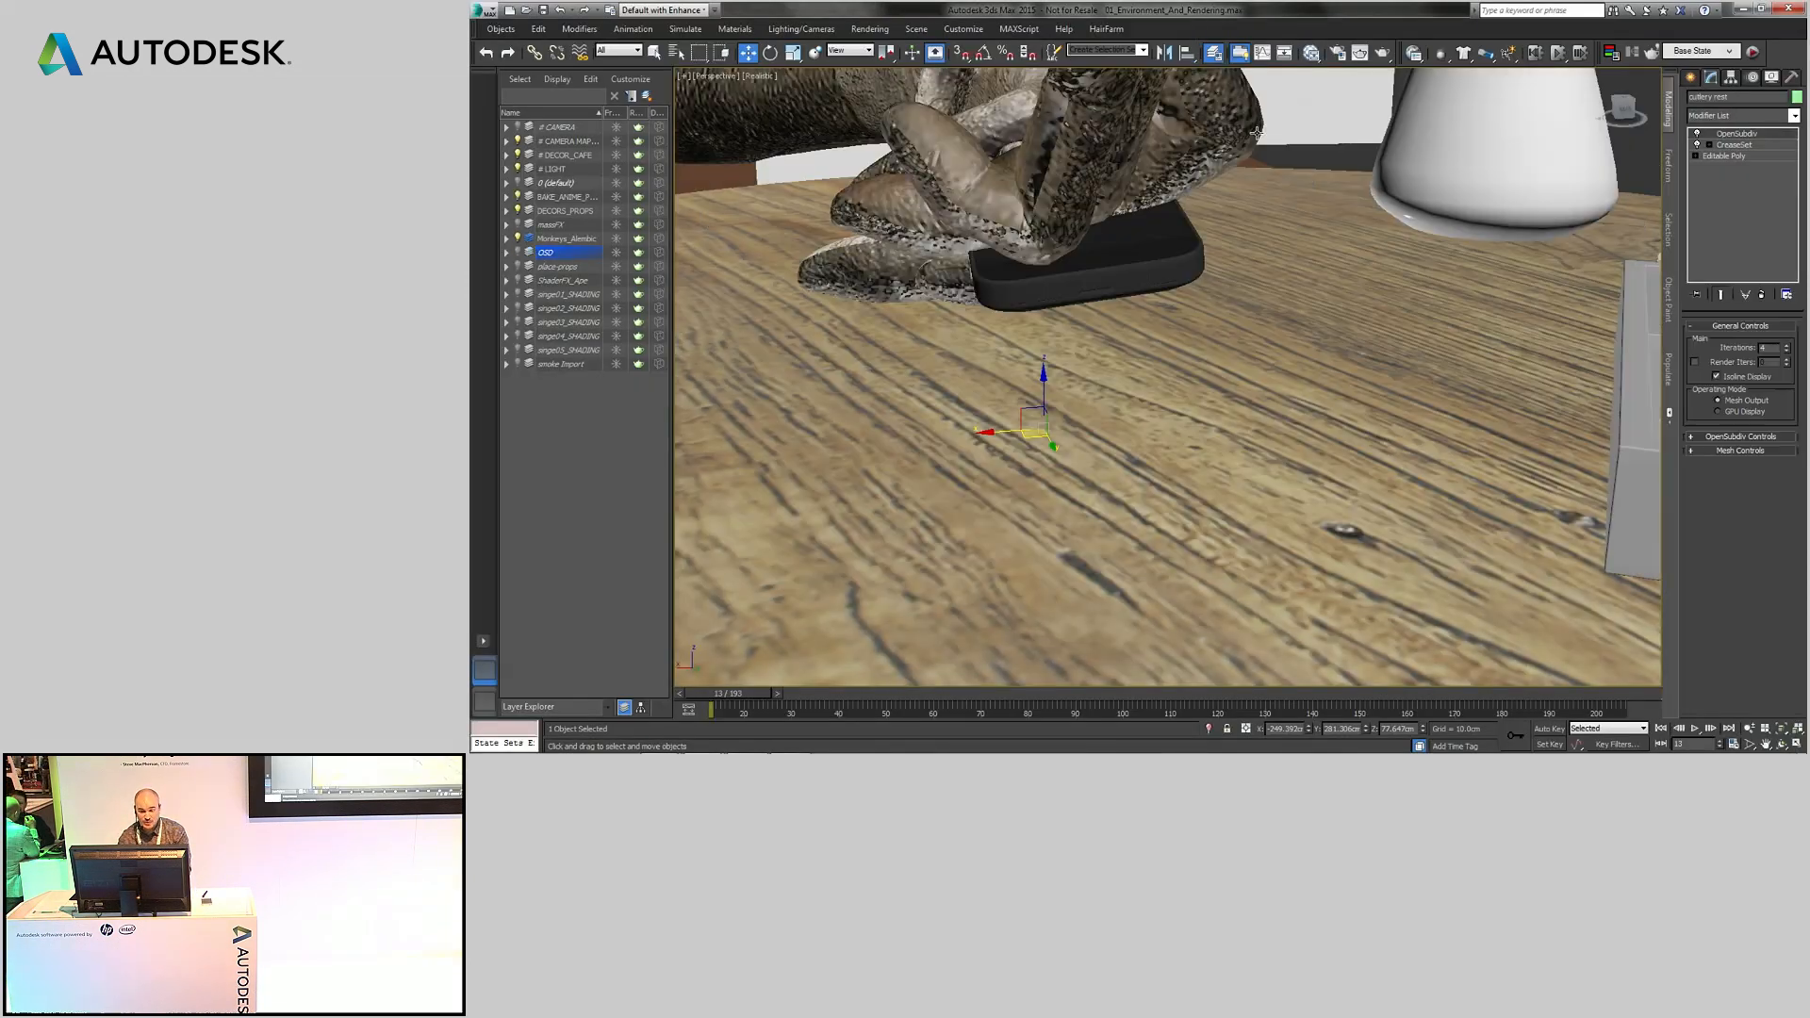
- Frame the apes around the café table and scrub their animation to frame 80
click(485, 703)
alt+middle_drag(1122, 382, 1233, 387)
scroll(1232, 388, up, 4)
middle_drag(1107, 490, 1258, 387)
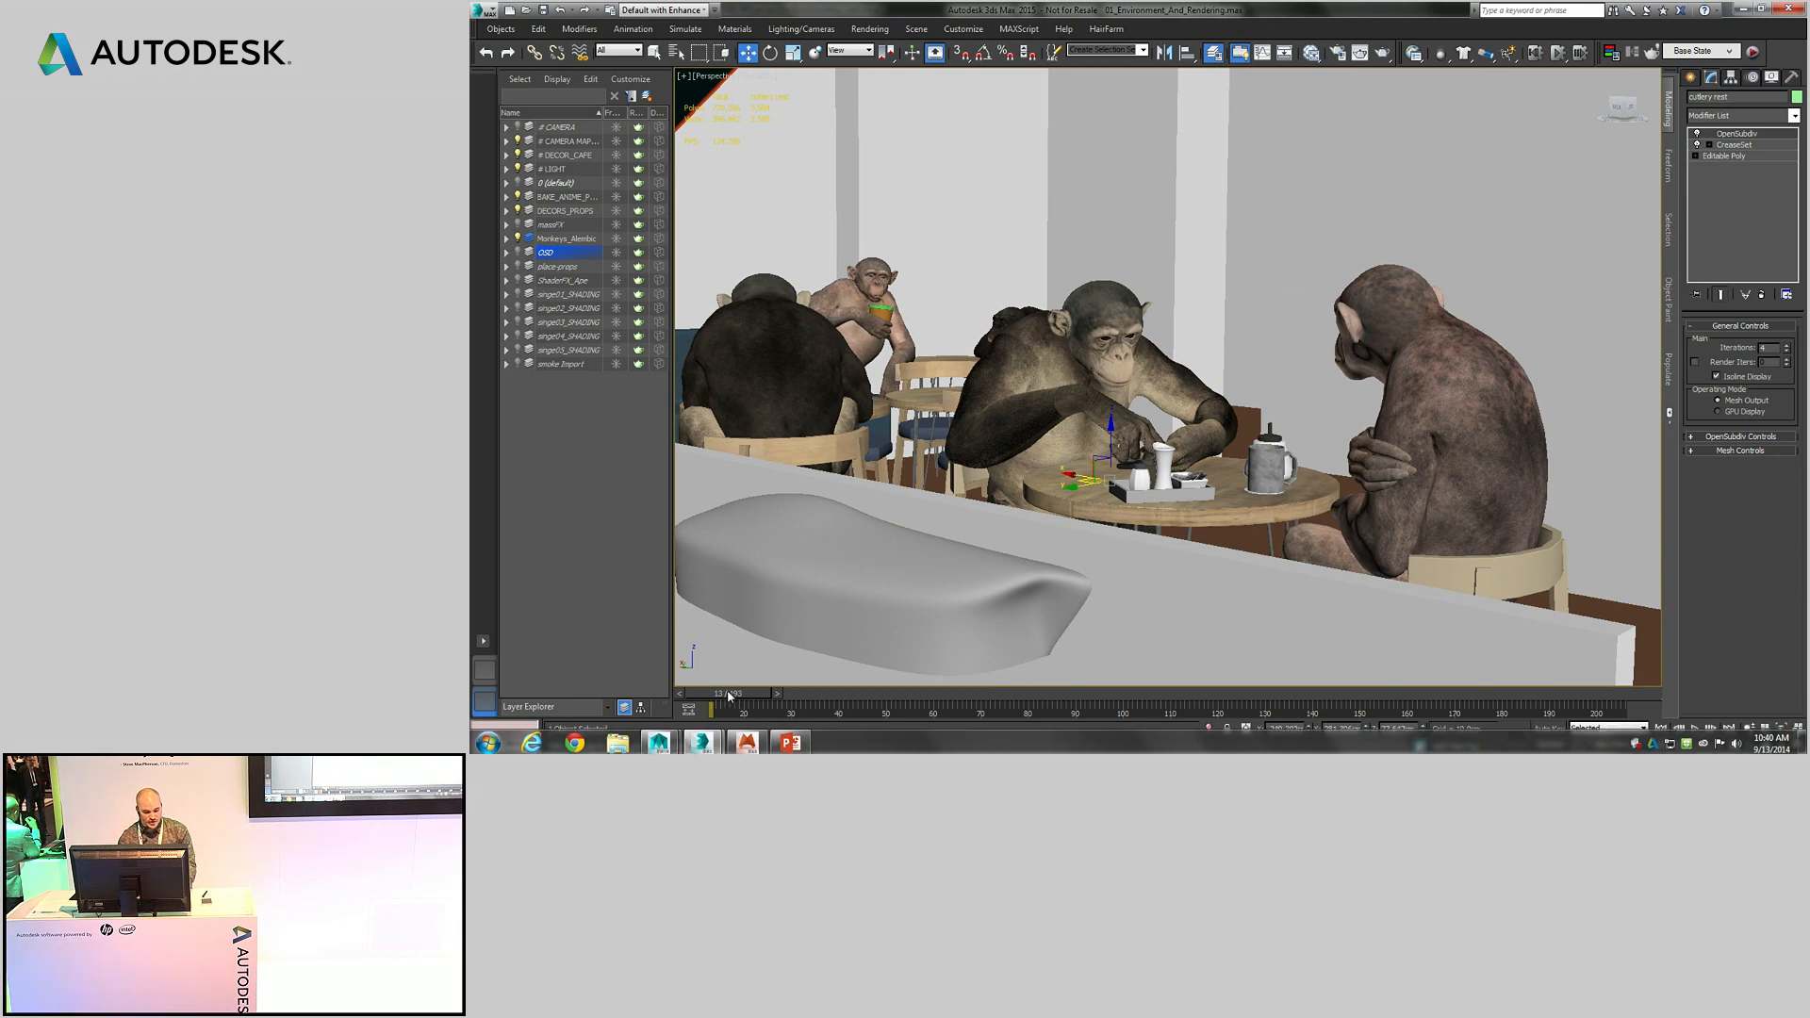
drag(734, 695, 994, 700)
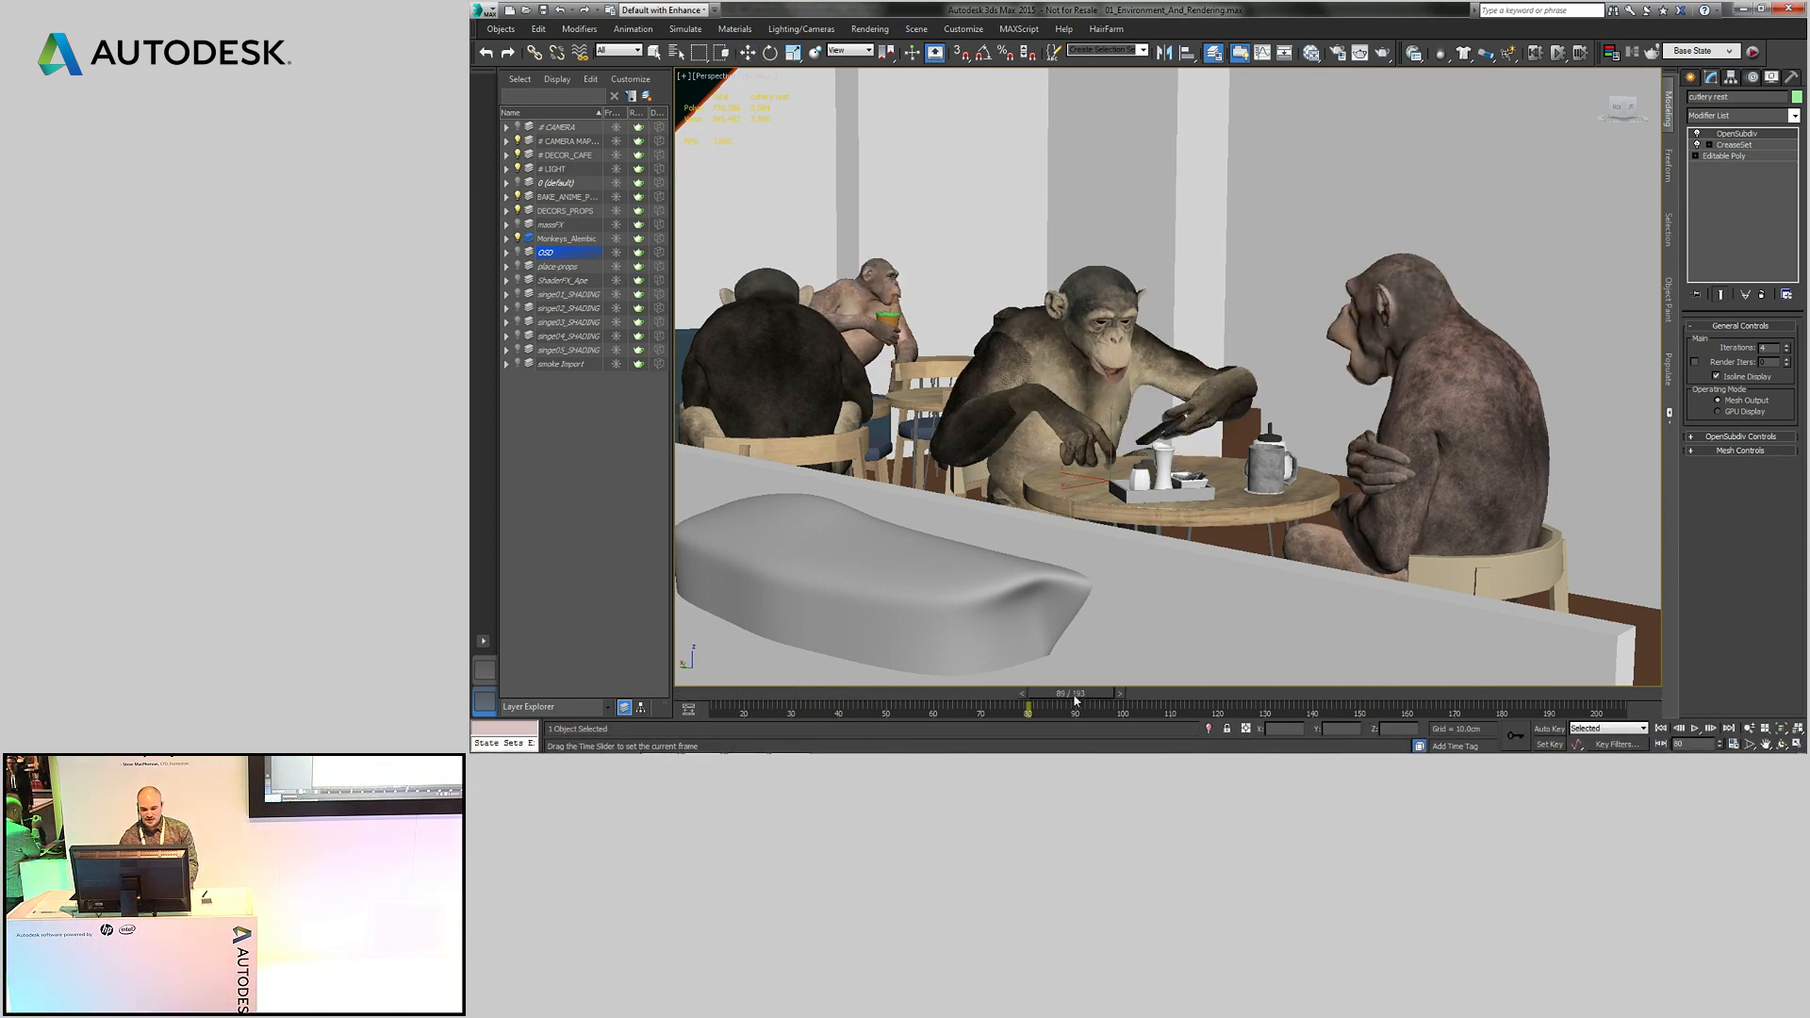
key(w)
- Select the middle ape's Alembic body mesh to show its source parameters and scrub to frame 74
click(1063, 315)
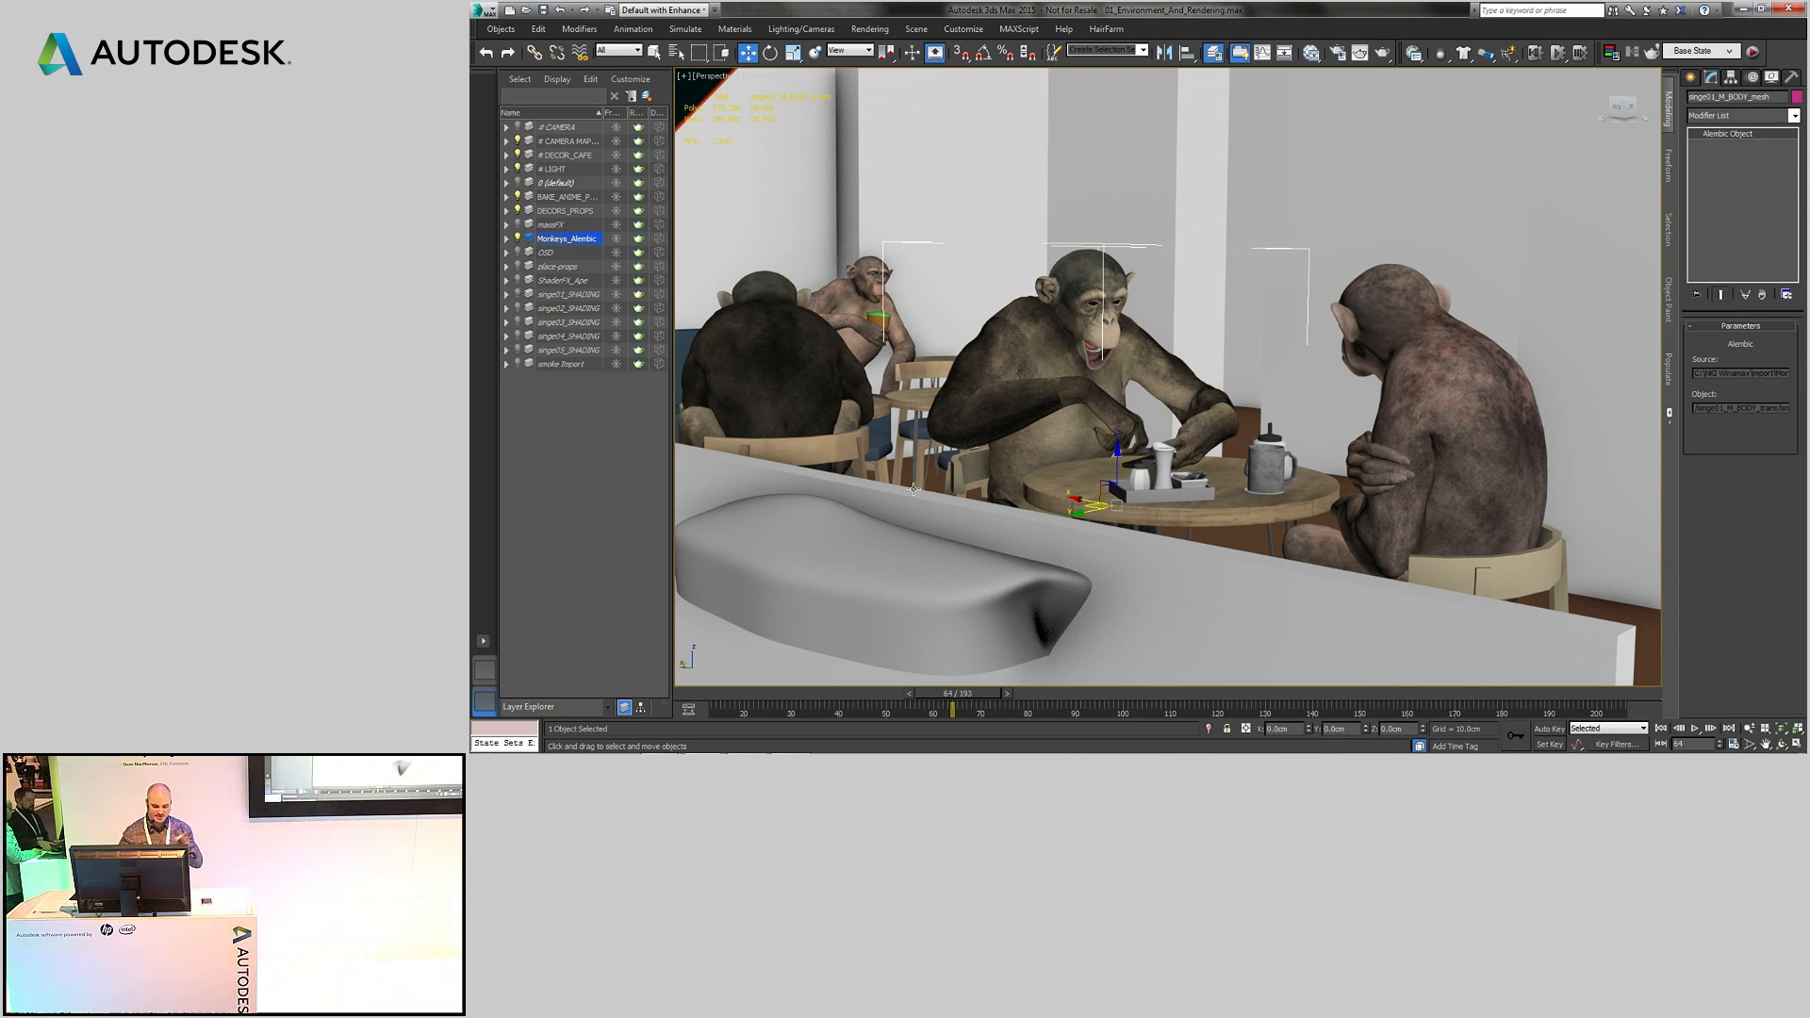
drag(957, 695, 1001, 695)
key(w)
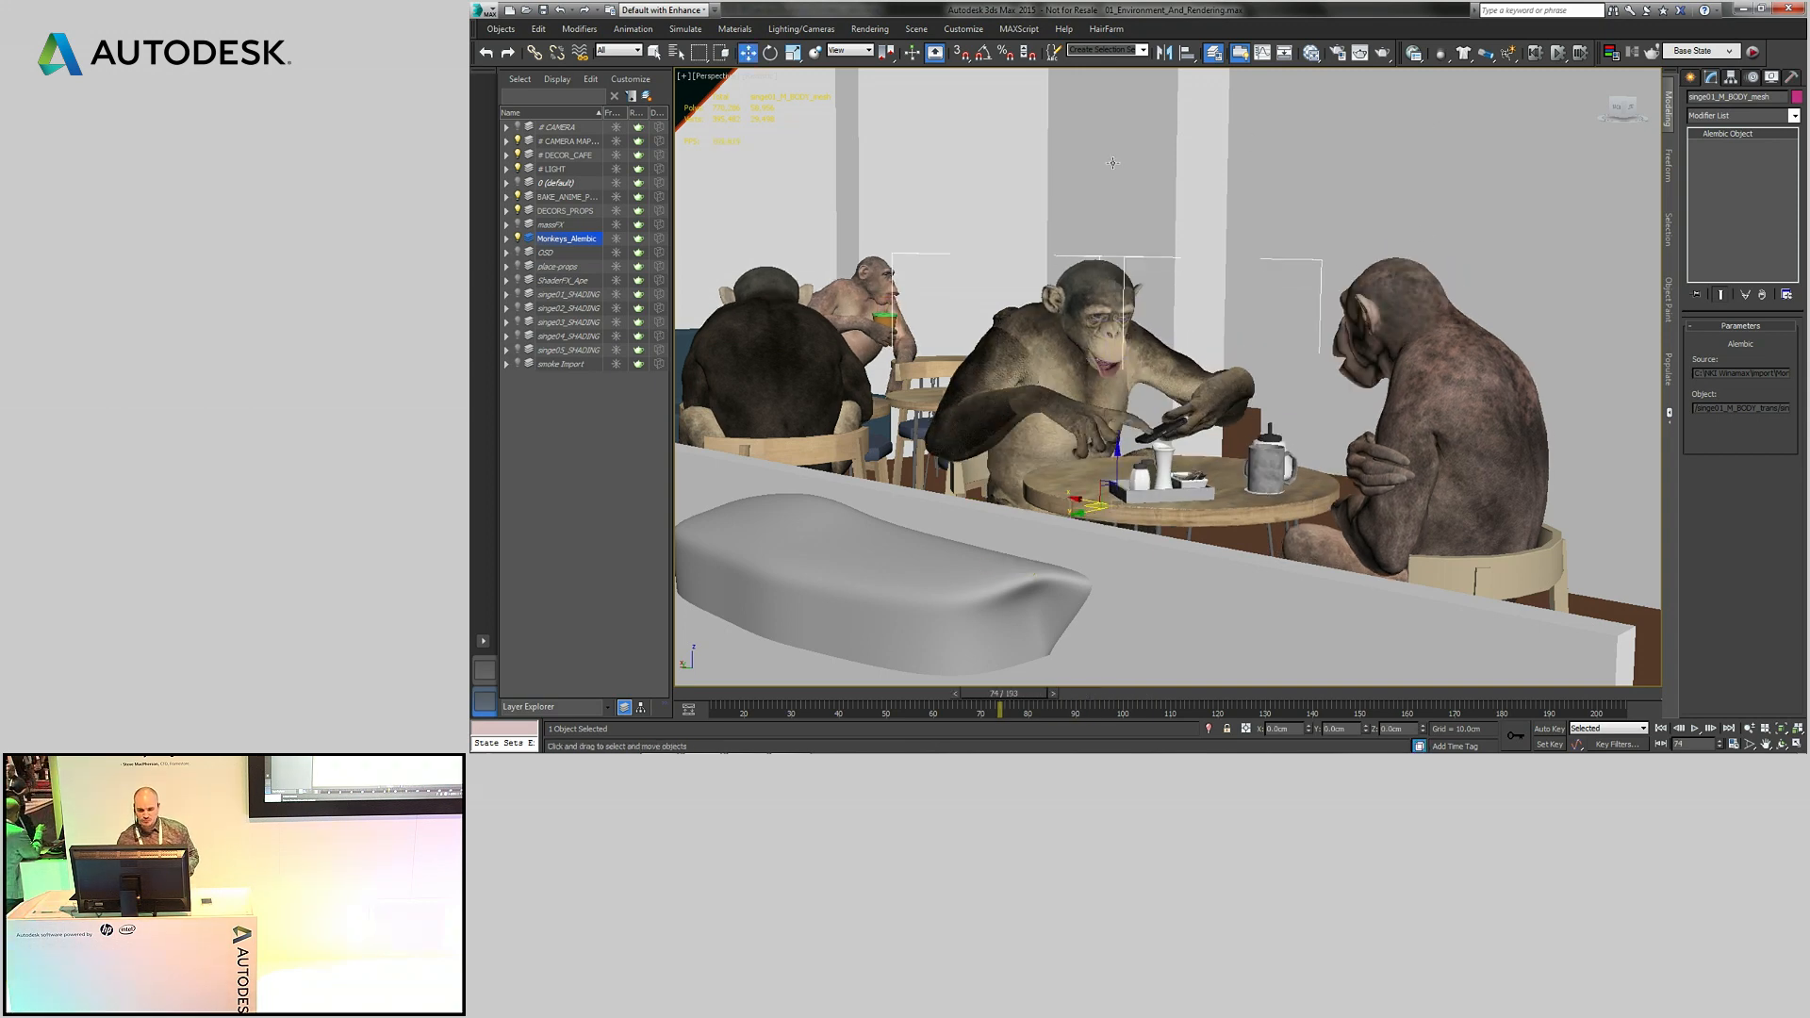
- Restore the 04_massFX scene state of the café scene
click(1232, 594)
right_click(1223, 296)
mouse_move(1291, 260)
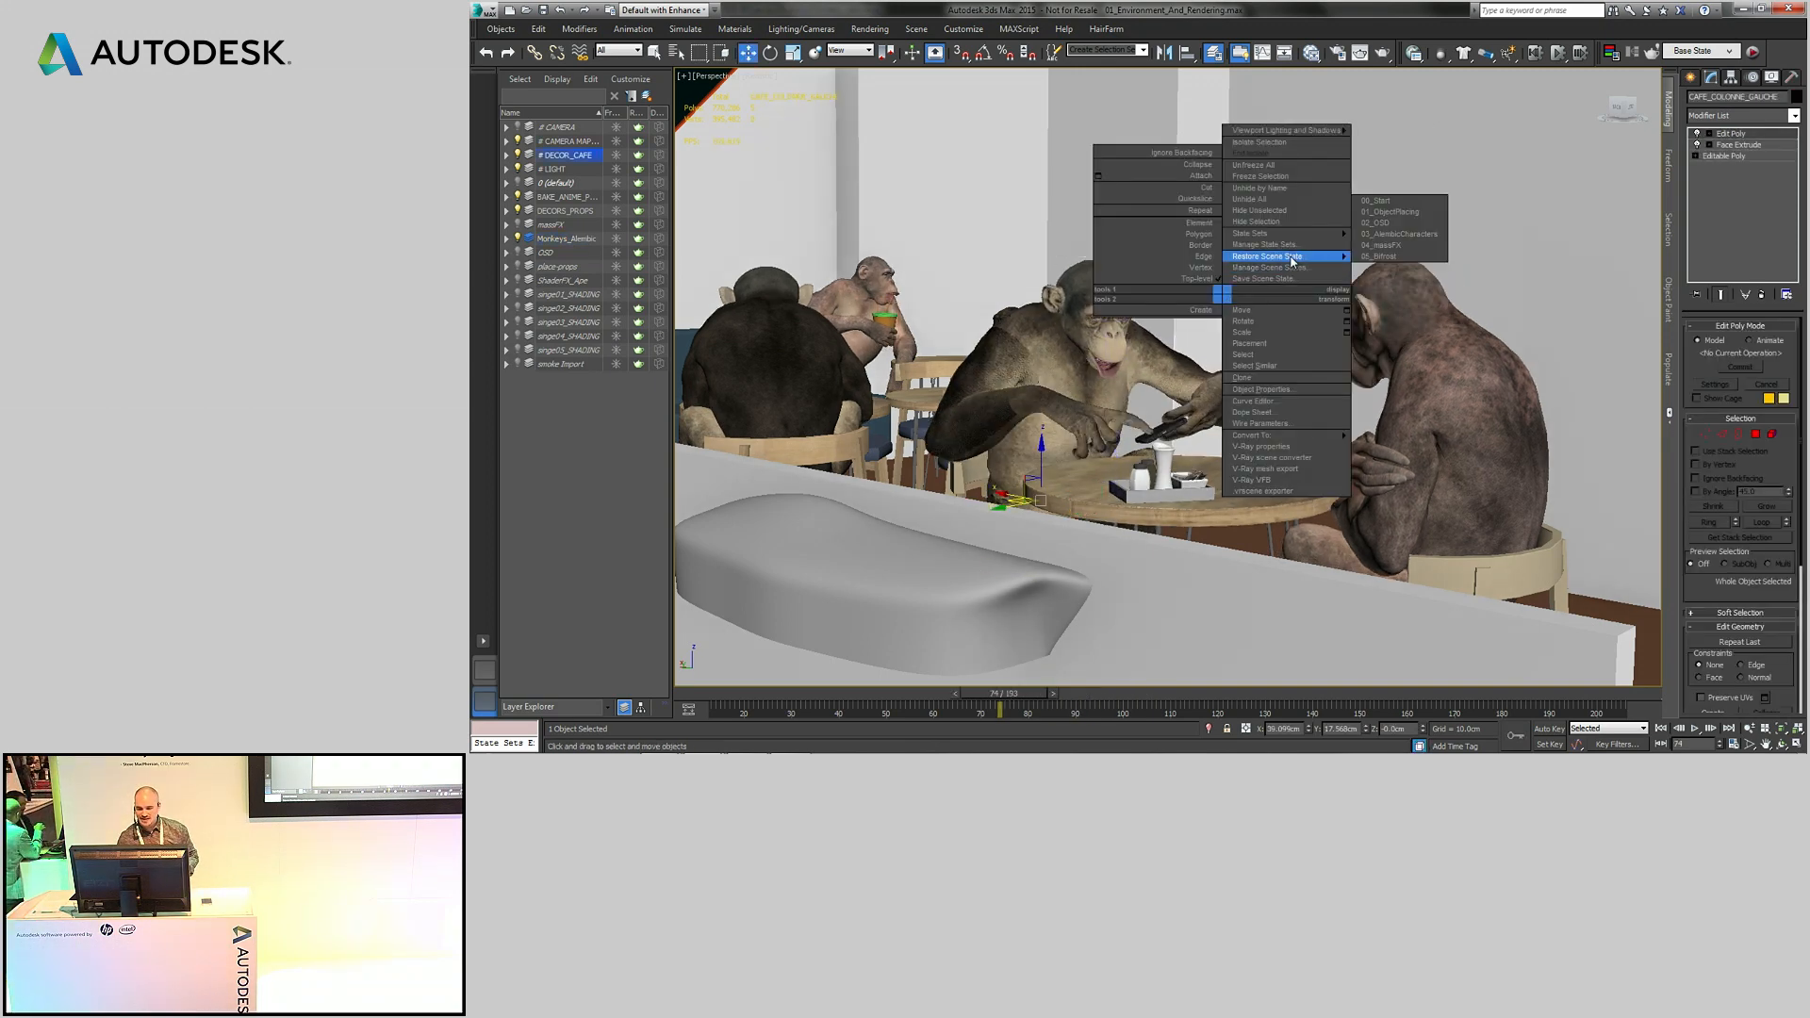
click(1382, 246)
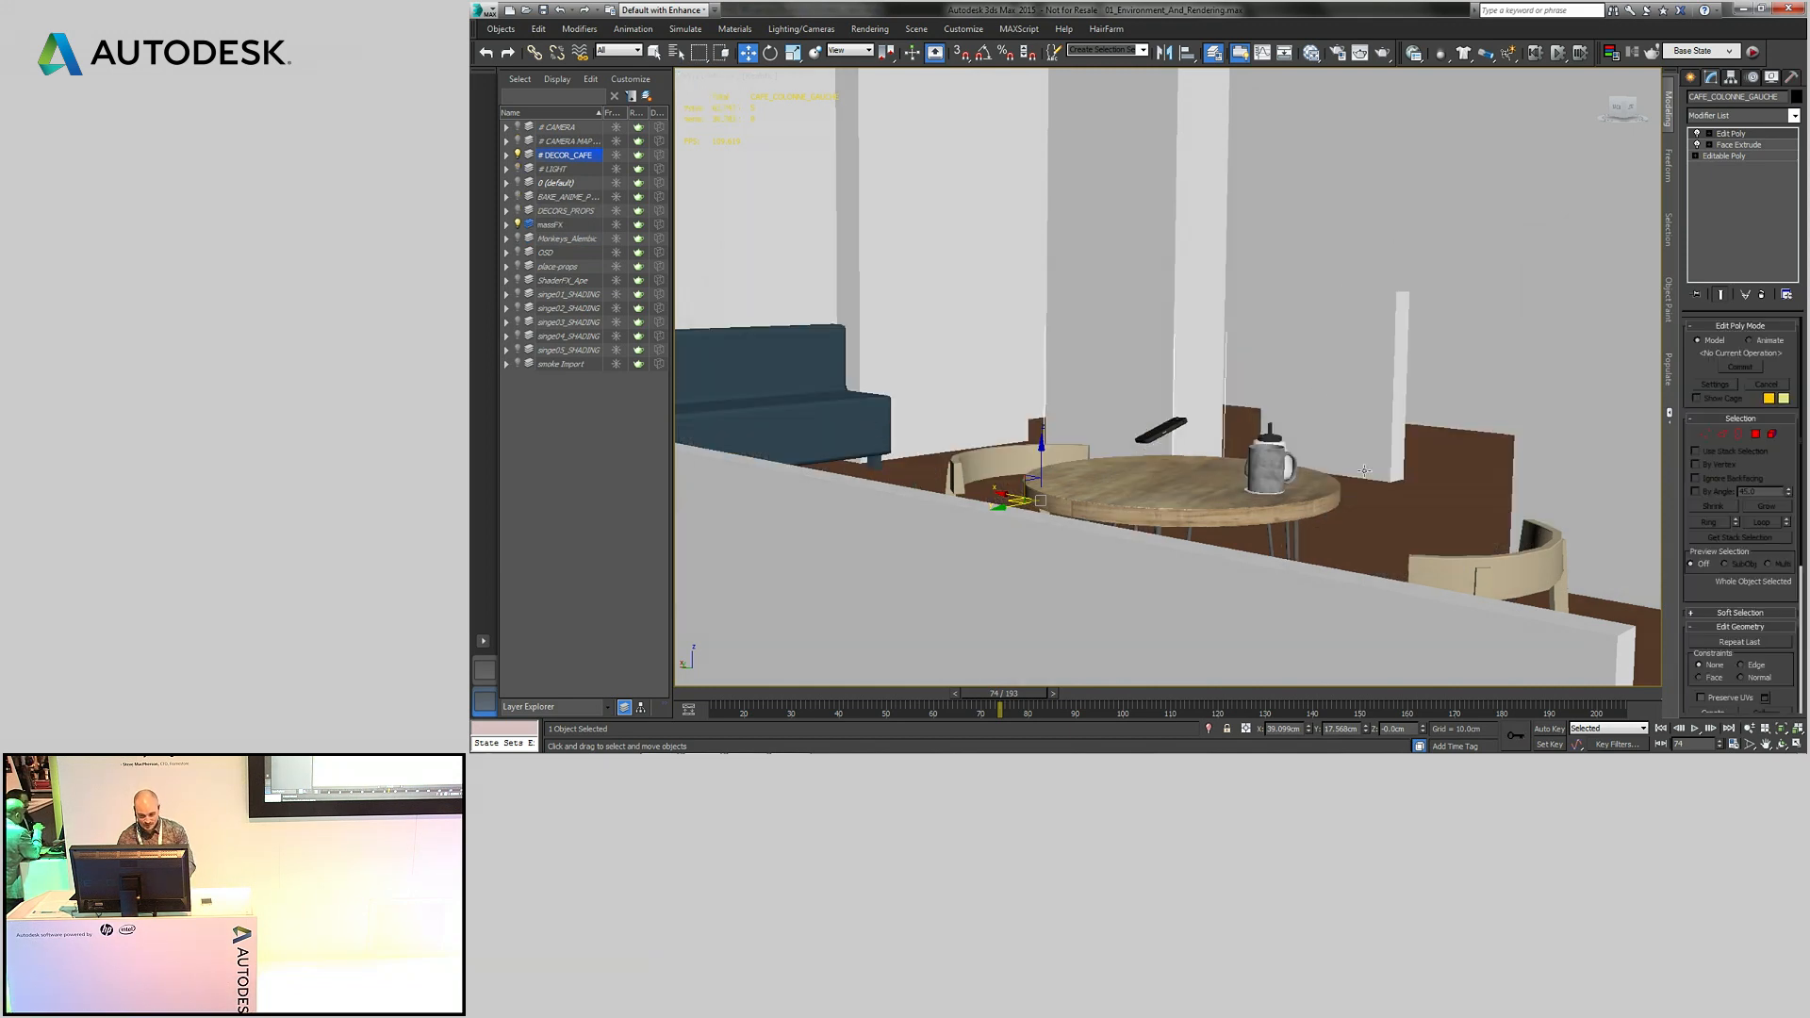
- Inspect the modifier stack of the mug on the table, deselect it and start the MassFX simulation
click(1270, 467)
scroll(1272, 462, up, 2)
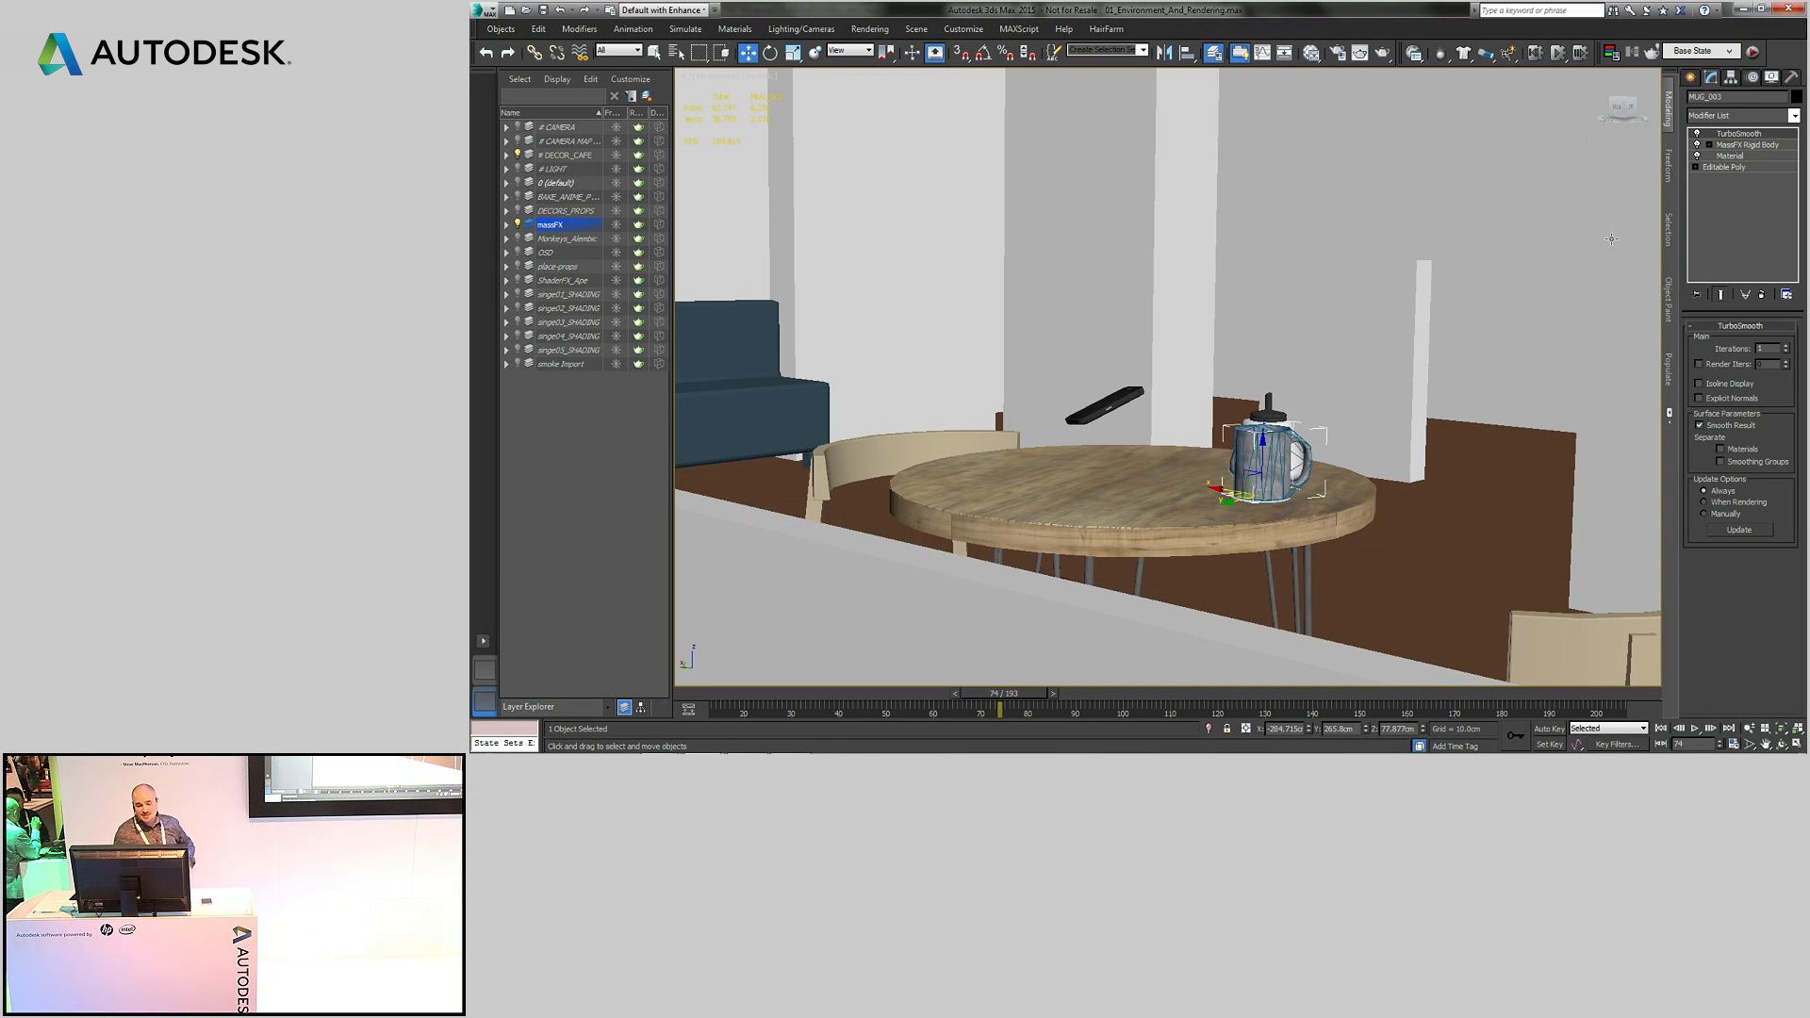
click(1502, 383)
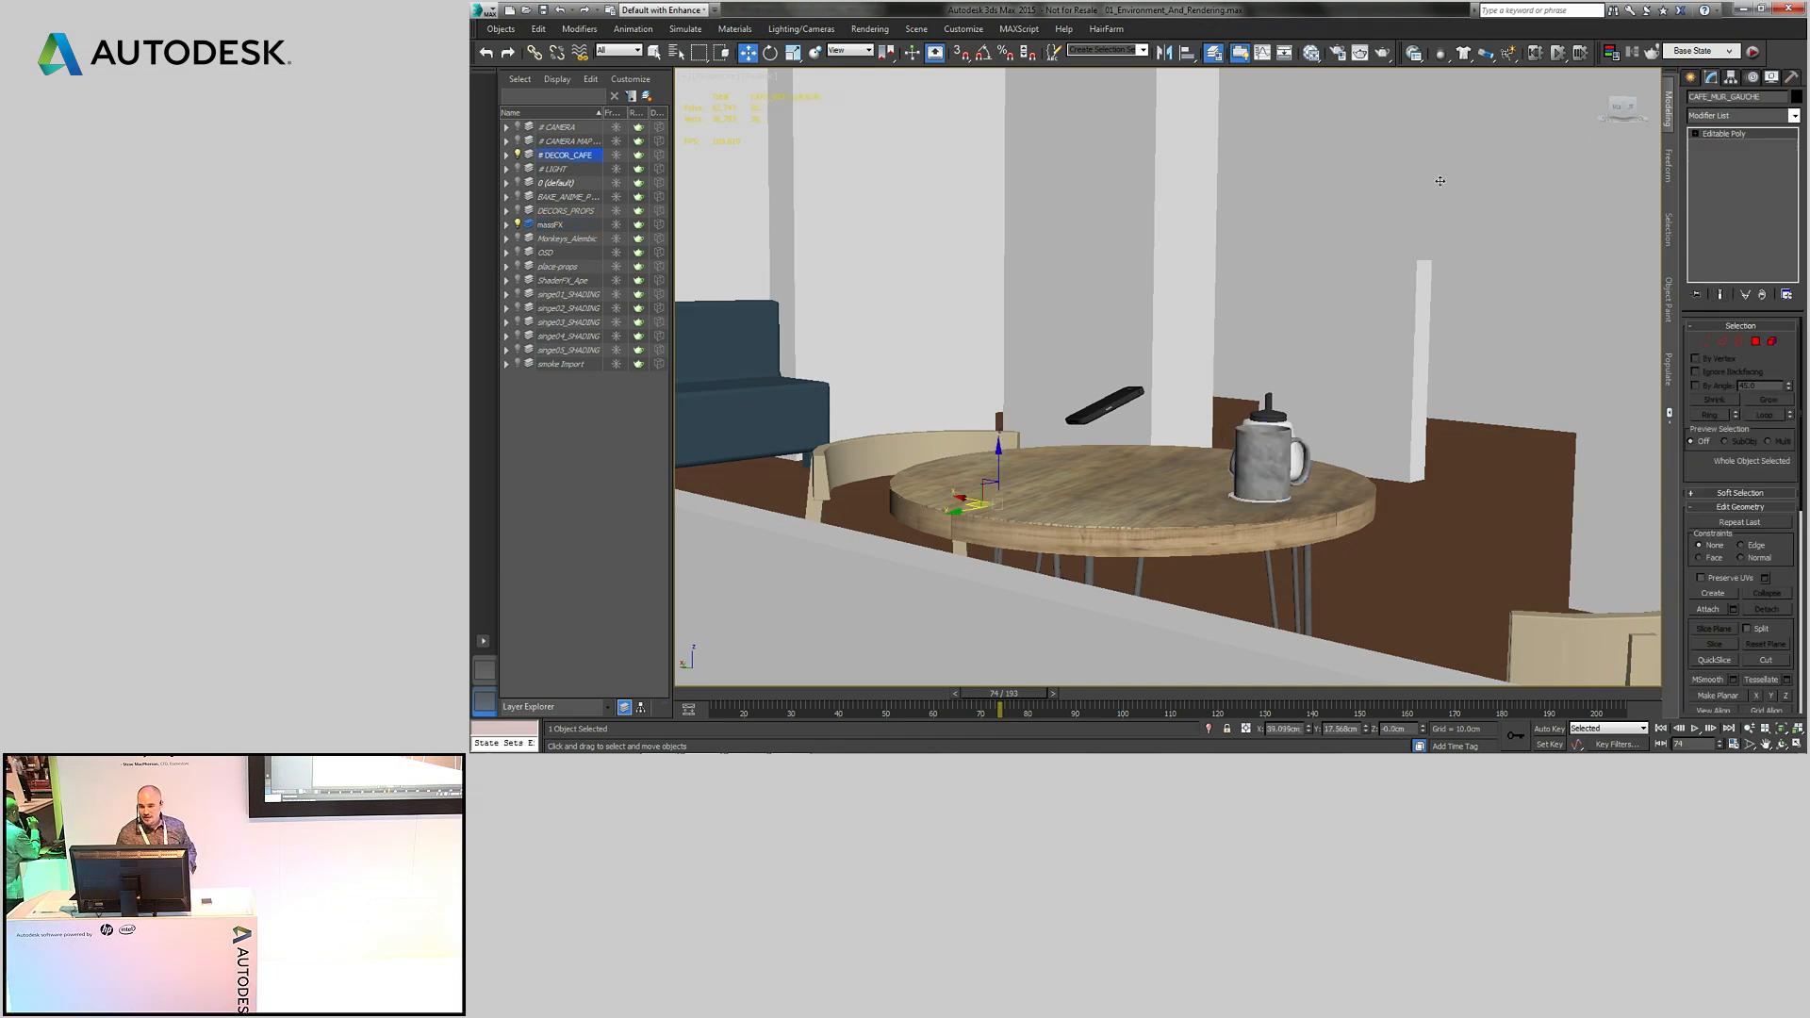
click(1559, 54)
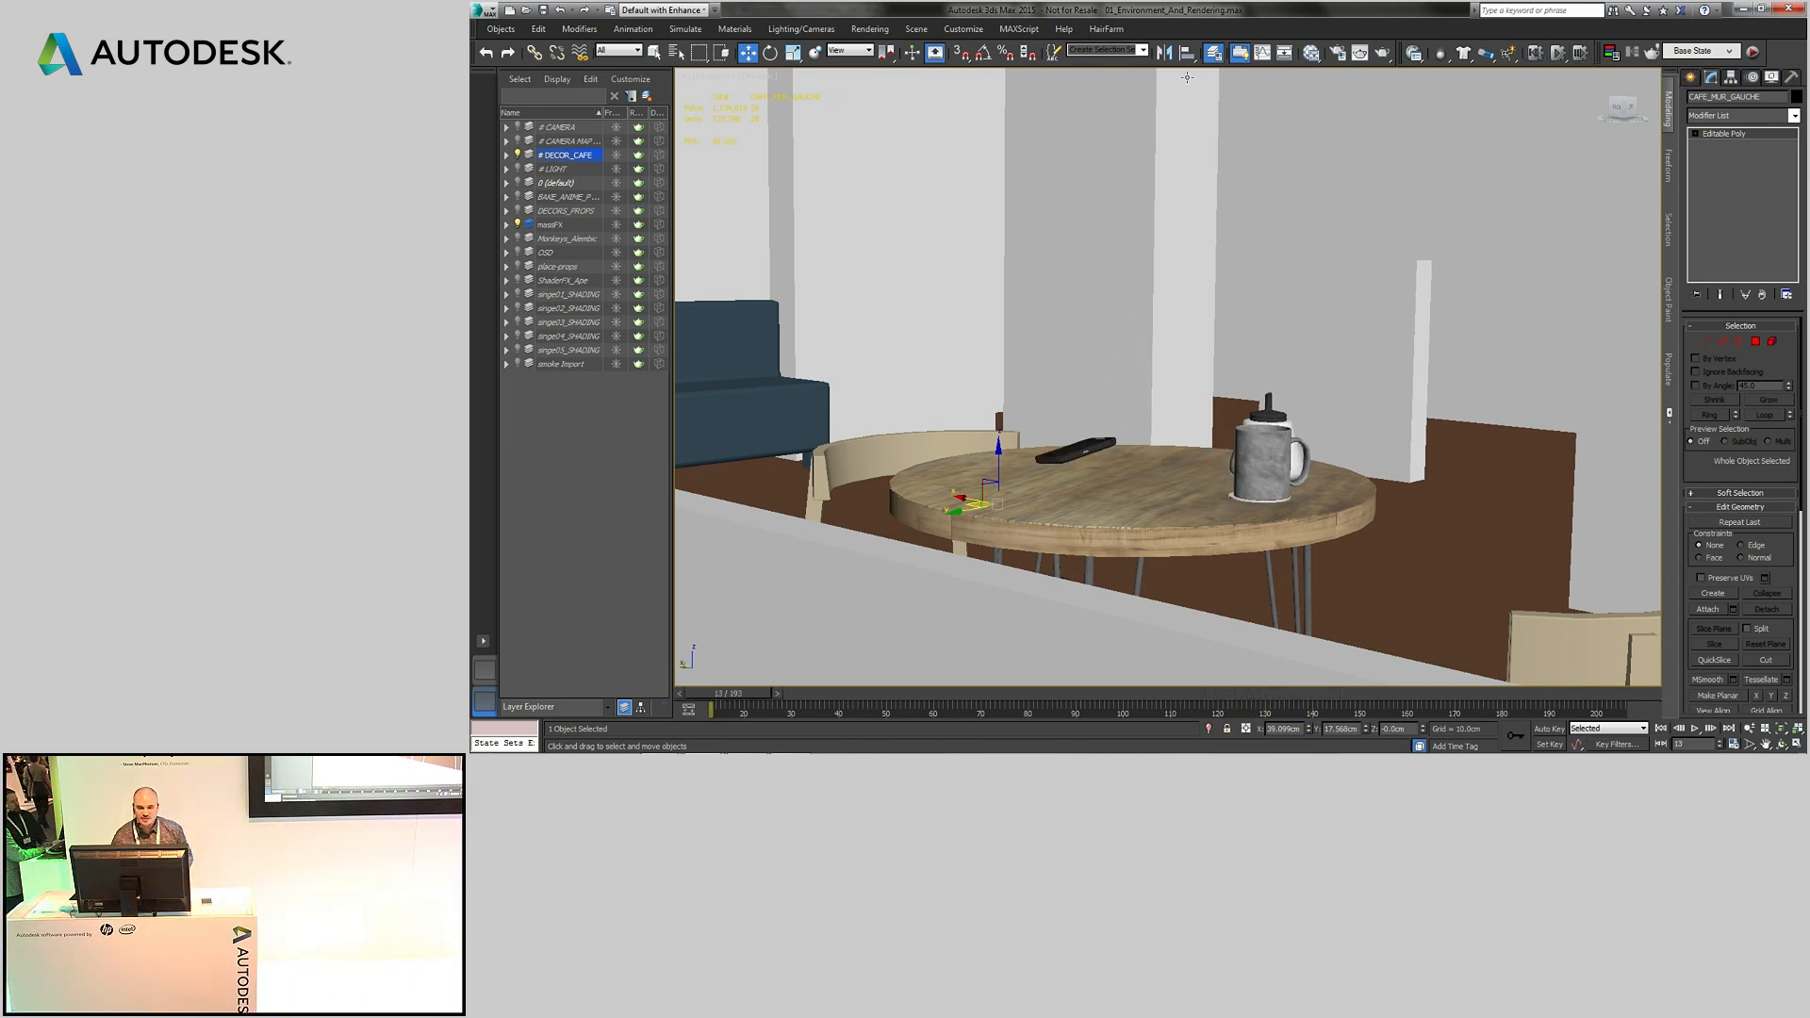
- Select the objects of the MayaExport selection set and restore the 05_Bifrost scene state
click(1113, 72)
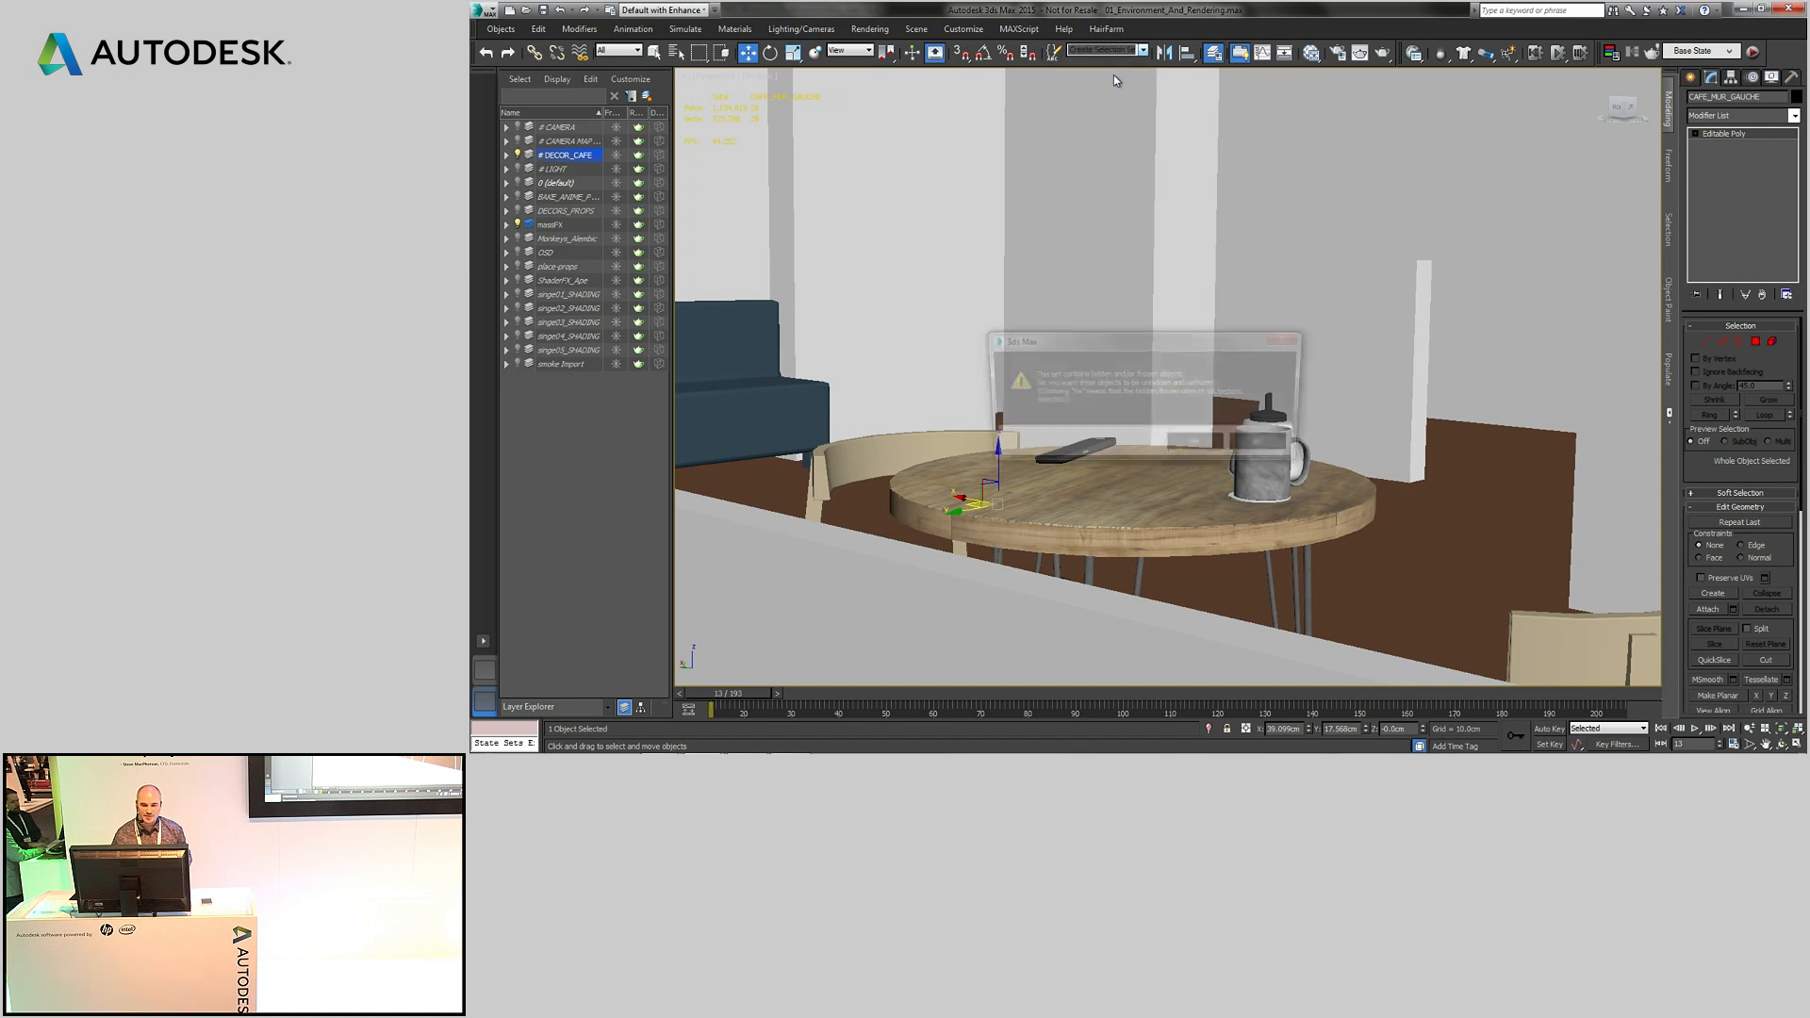
click(1218, 455)
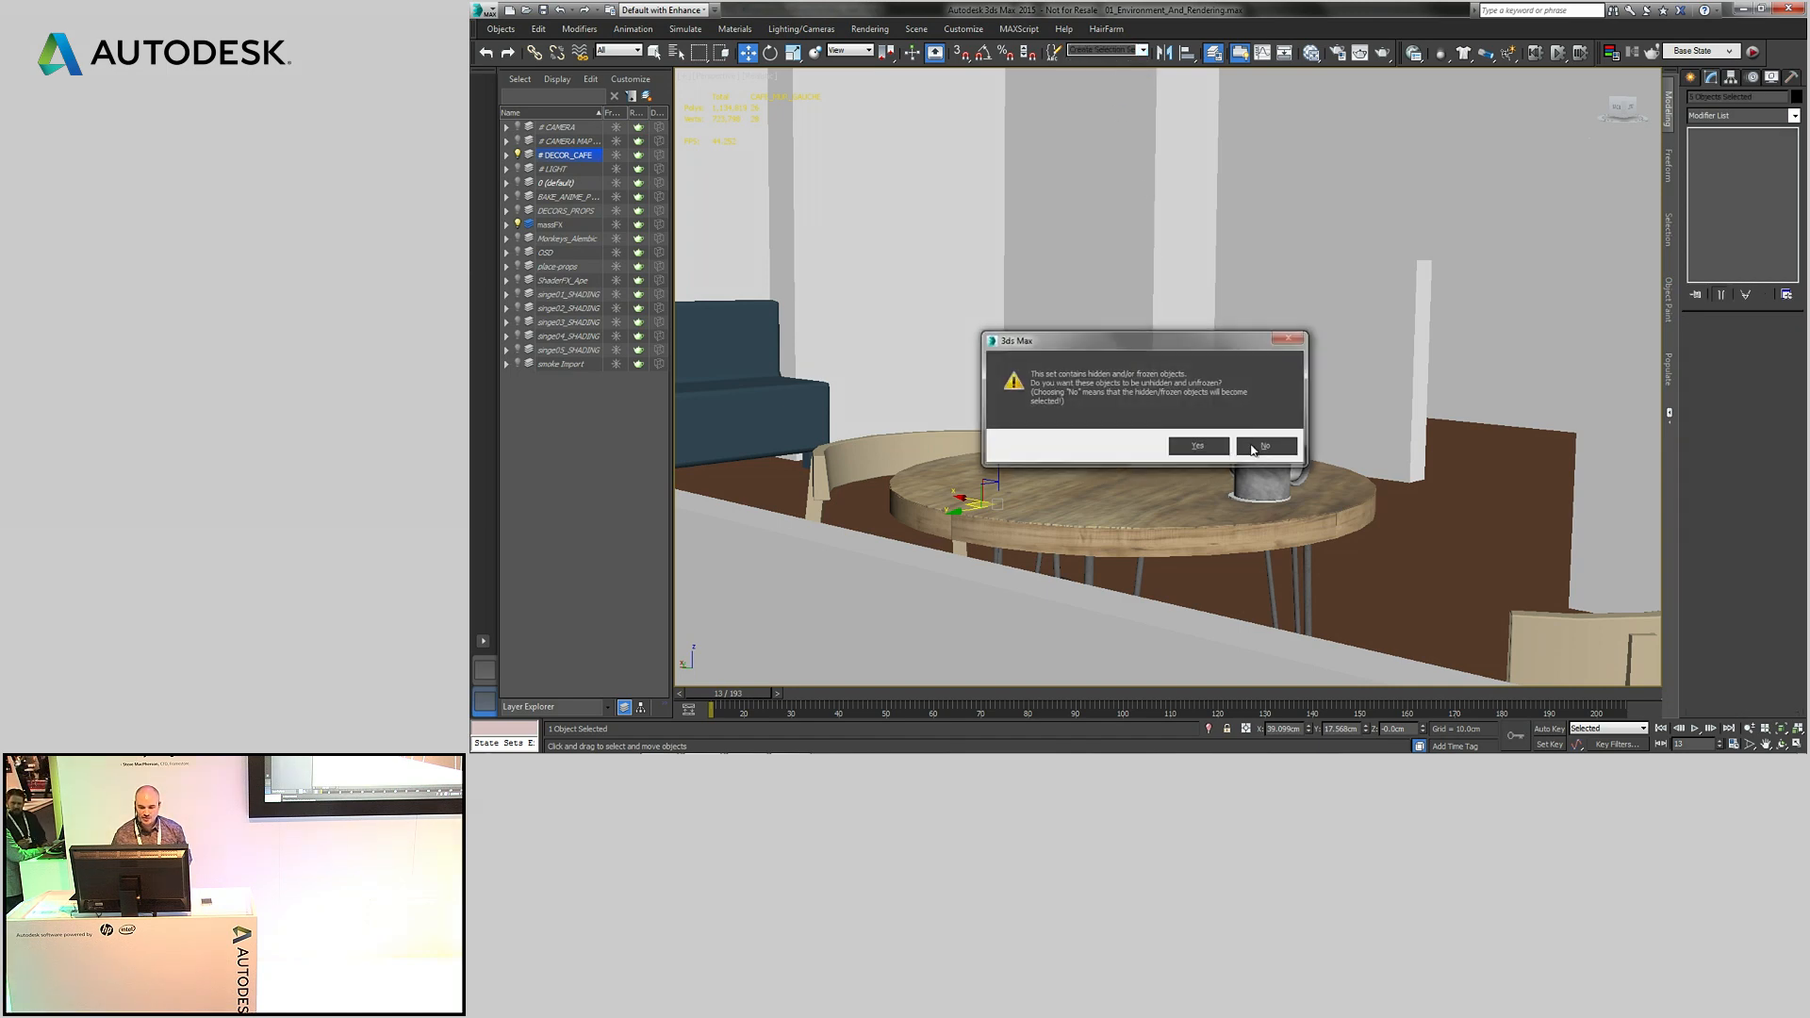
right_click(1280, 318)
mouse_move(1362, 280)
click(1445, 278)
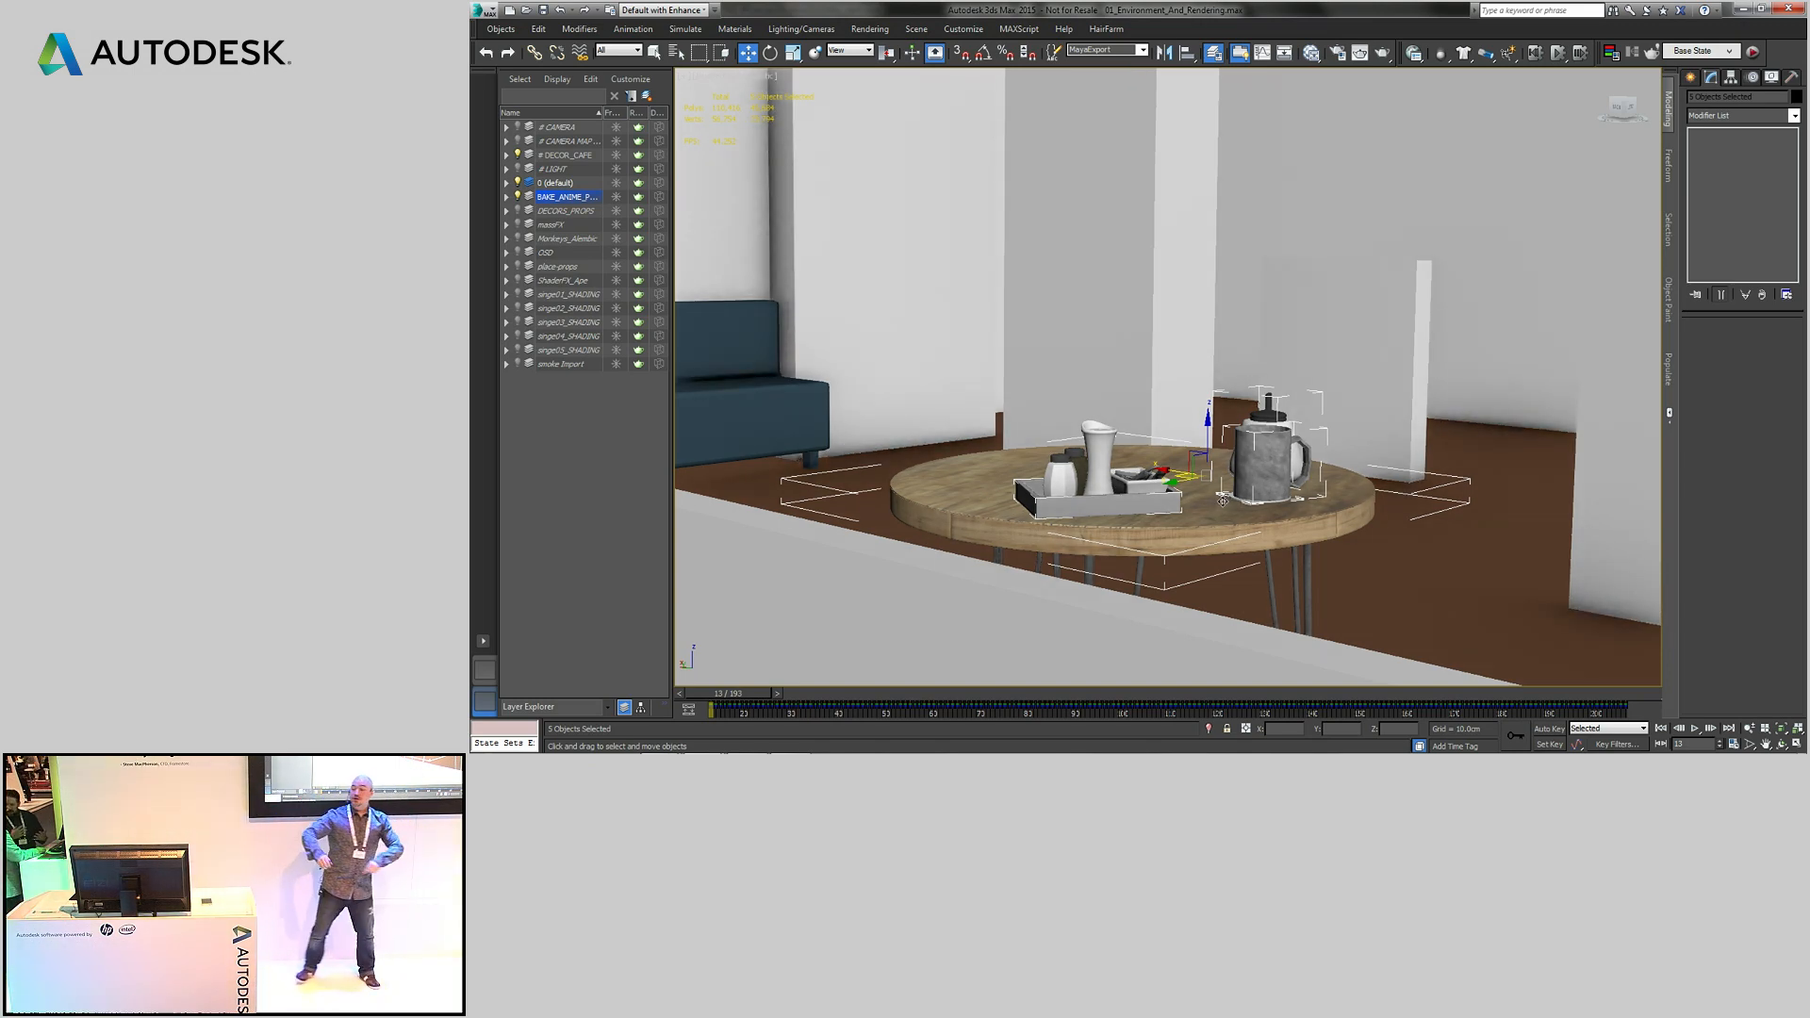
- Send the selected table props to the current Maya scene
click(477, 10)
mouse_move(503, 274)
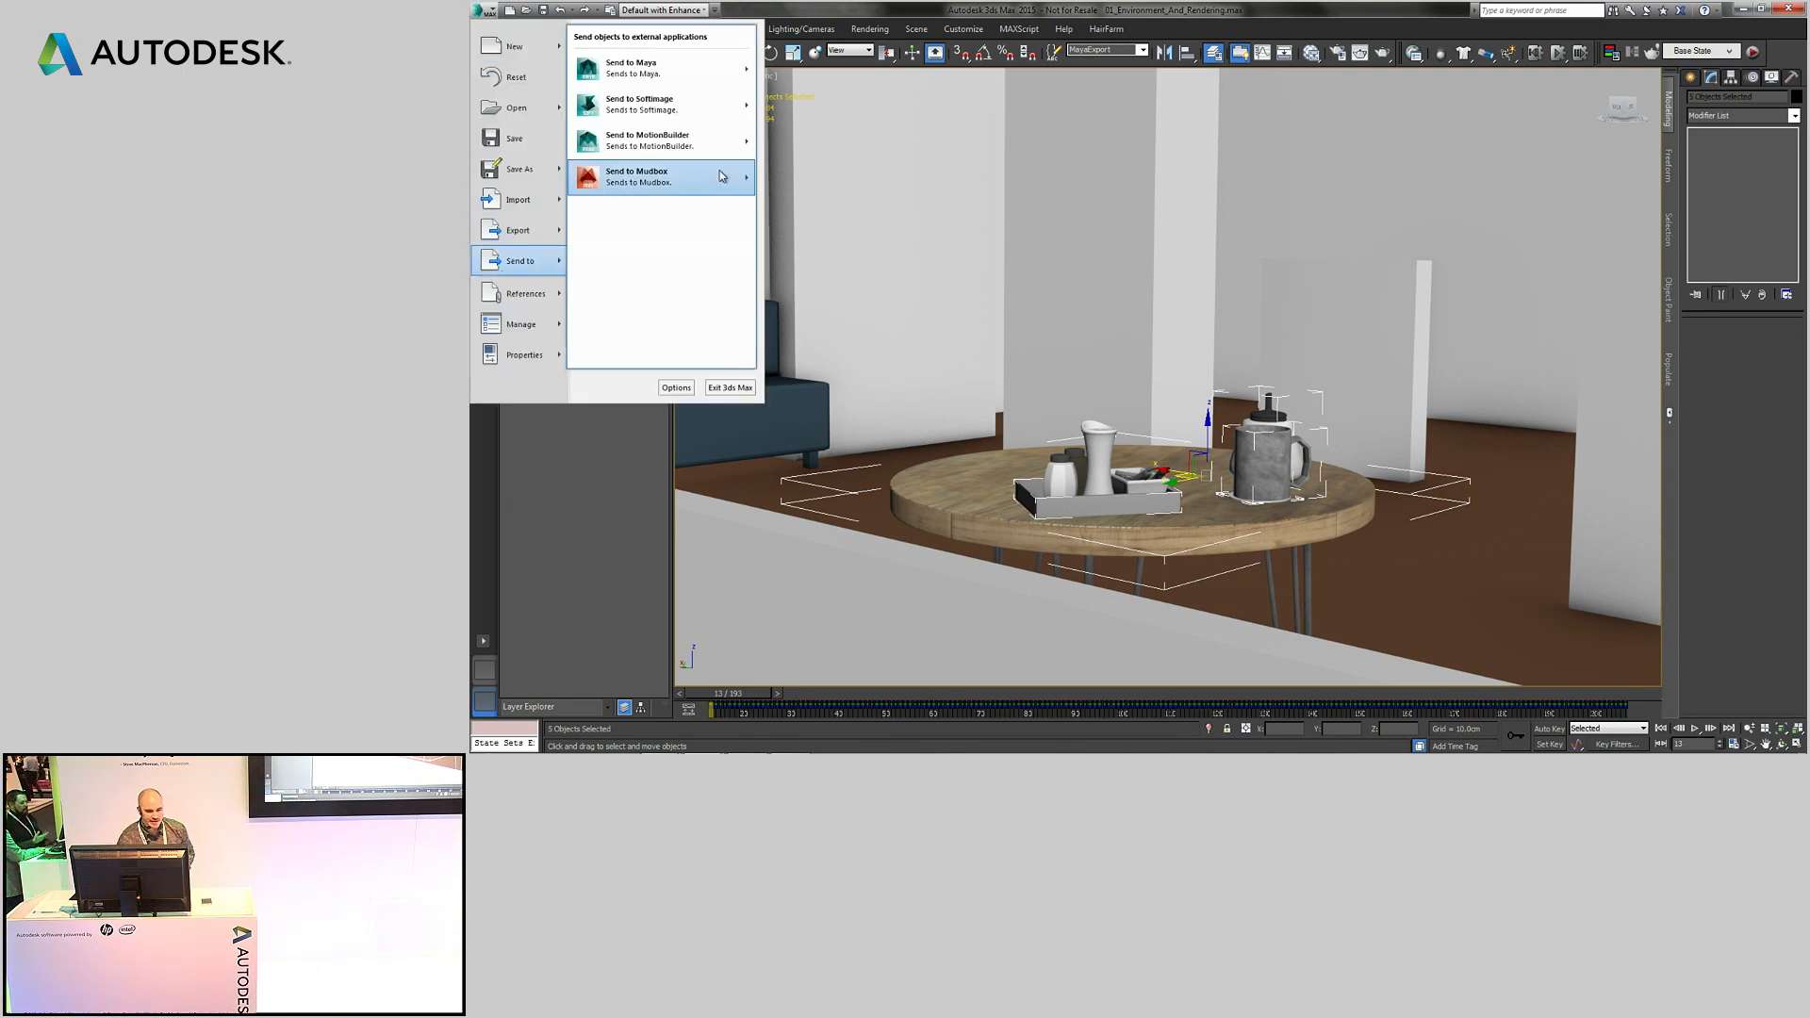
mouse_move(731, 69)
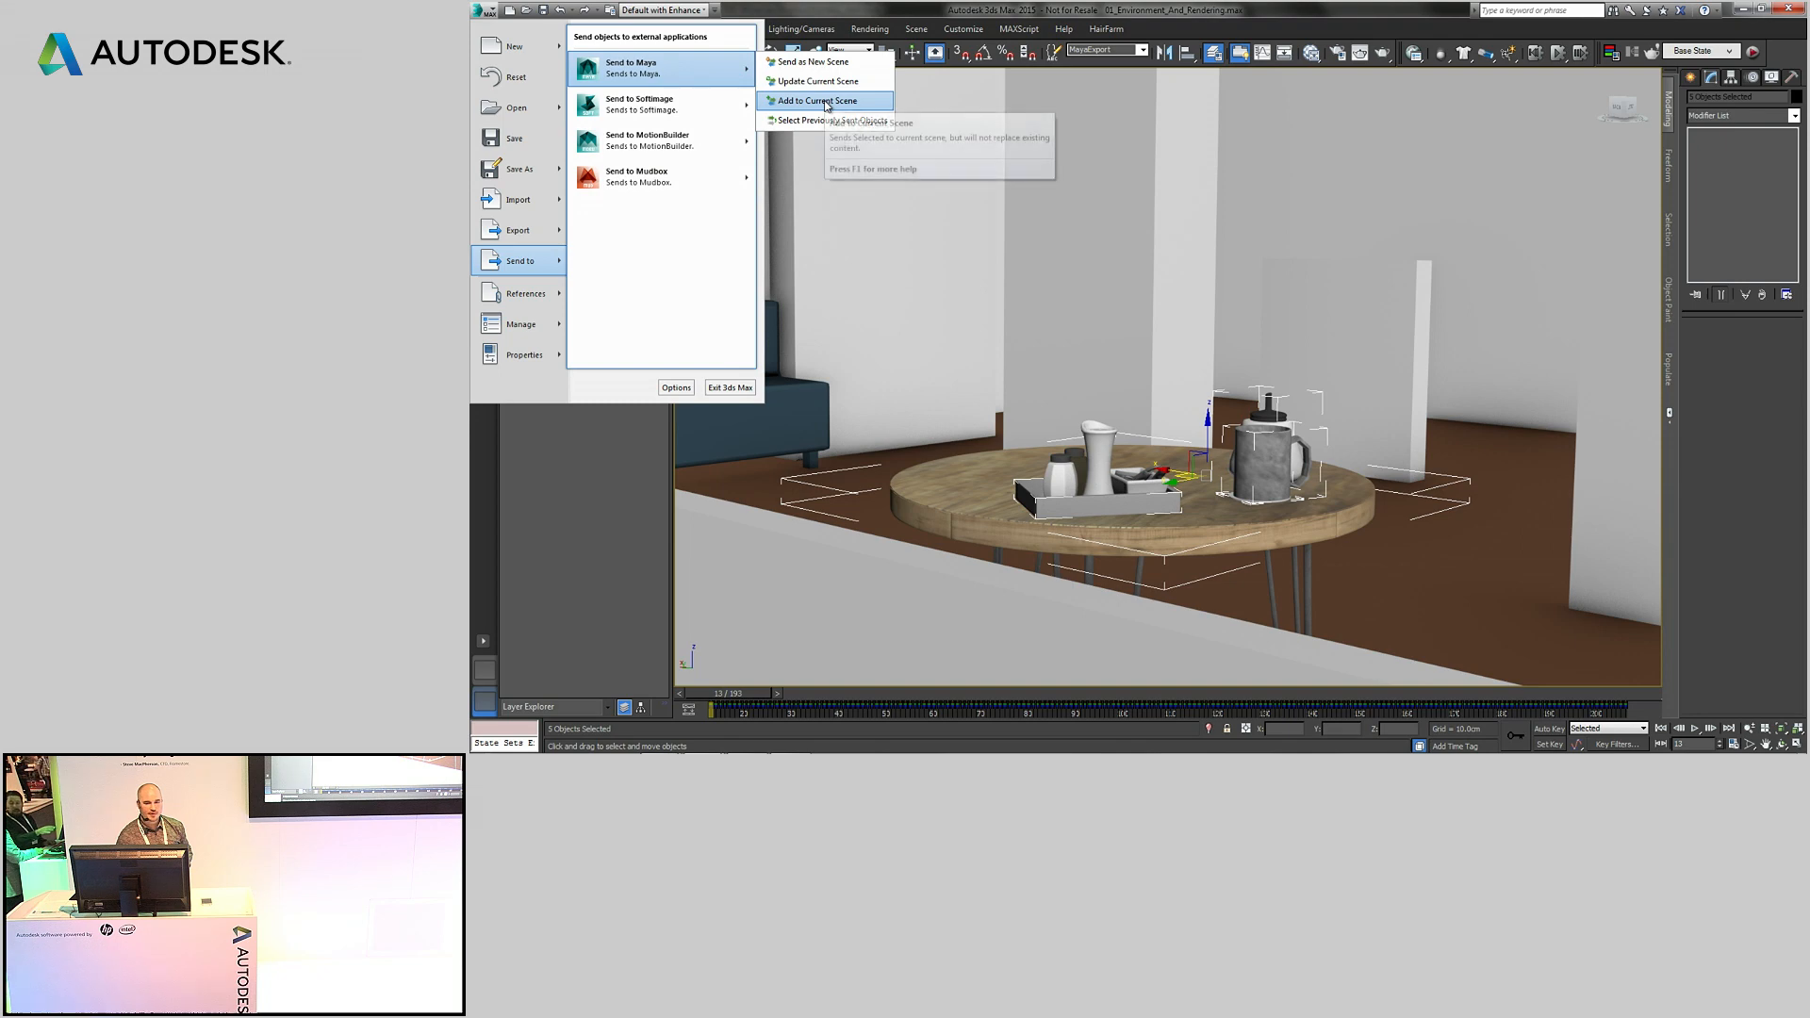
click(816, 88)
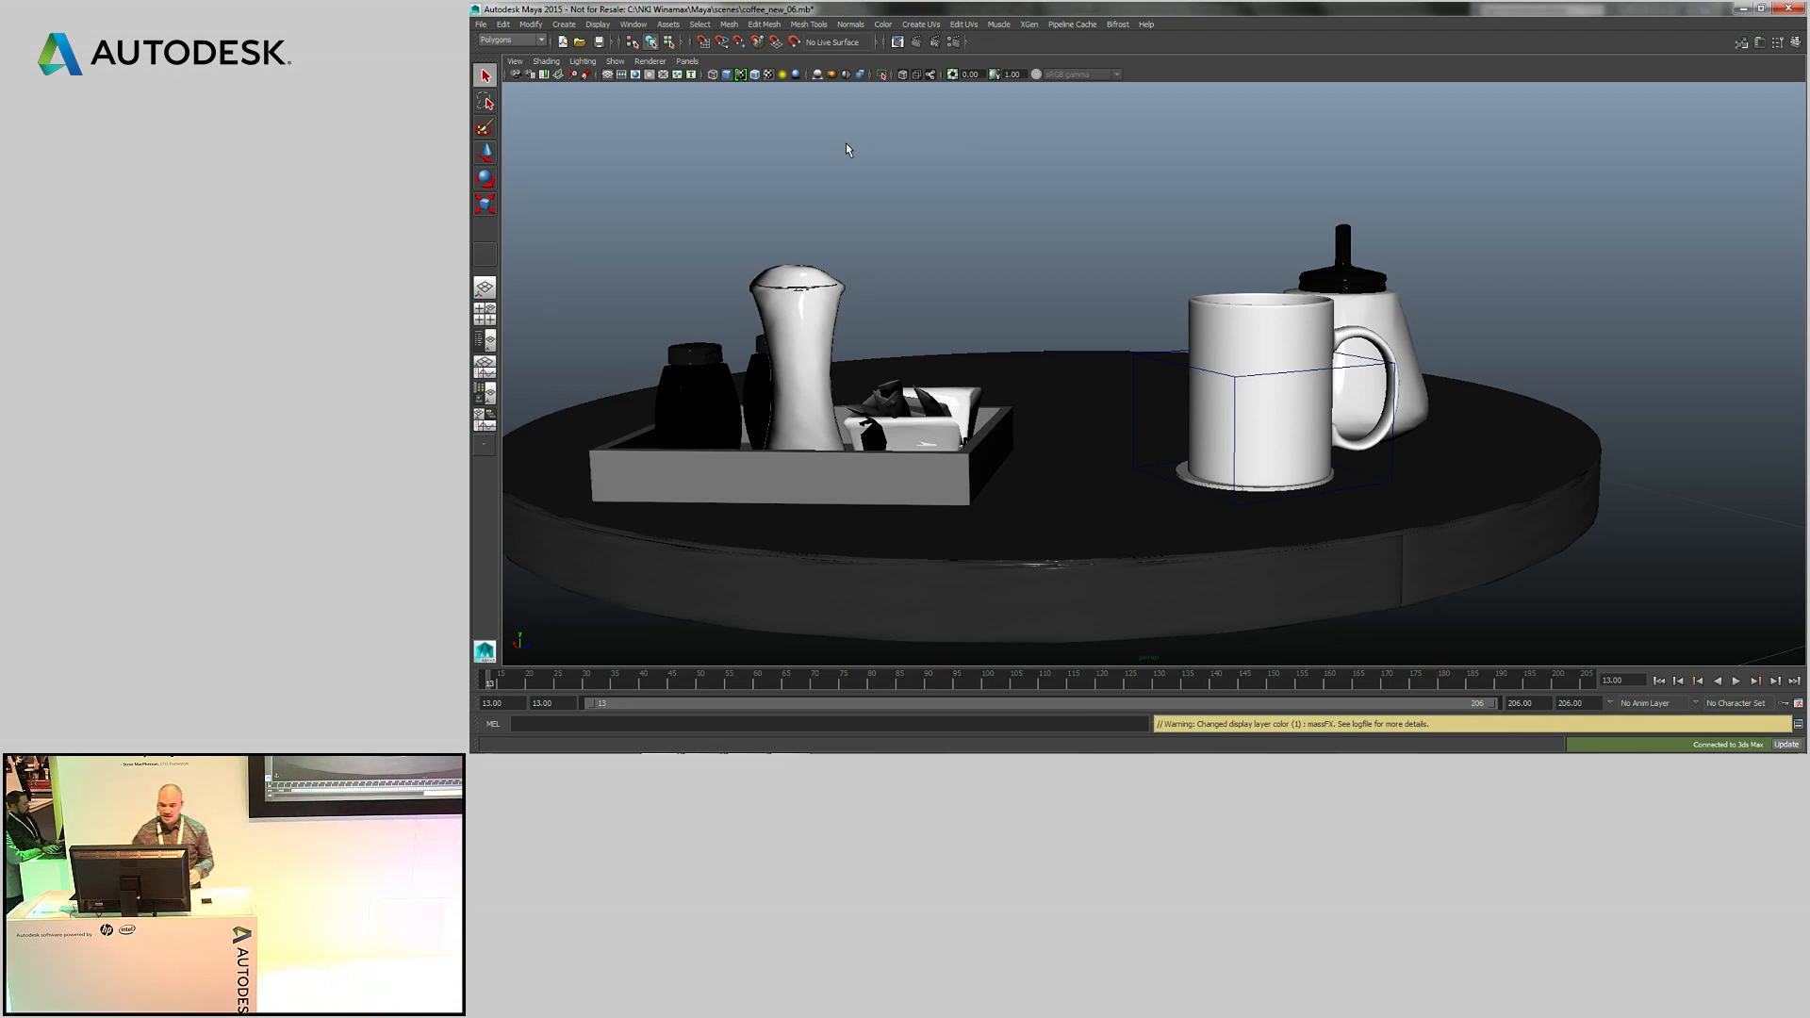
- Raise the transparency of the mug's phong material in Maya and go to frame 87 of the liquid simulation
click(1235, 320)
key(ctrl+a)
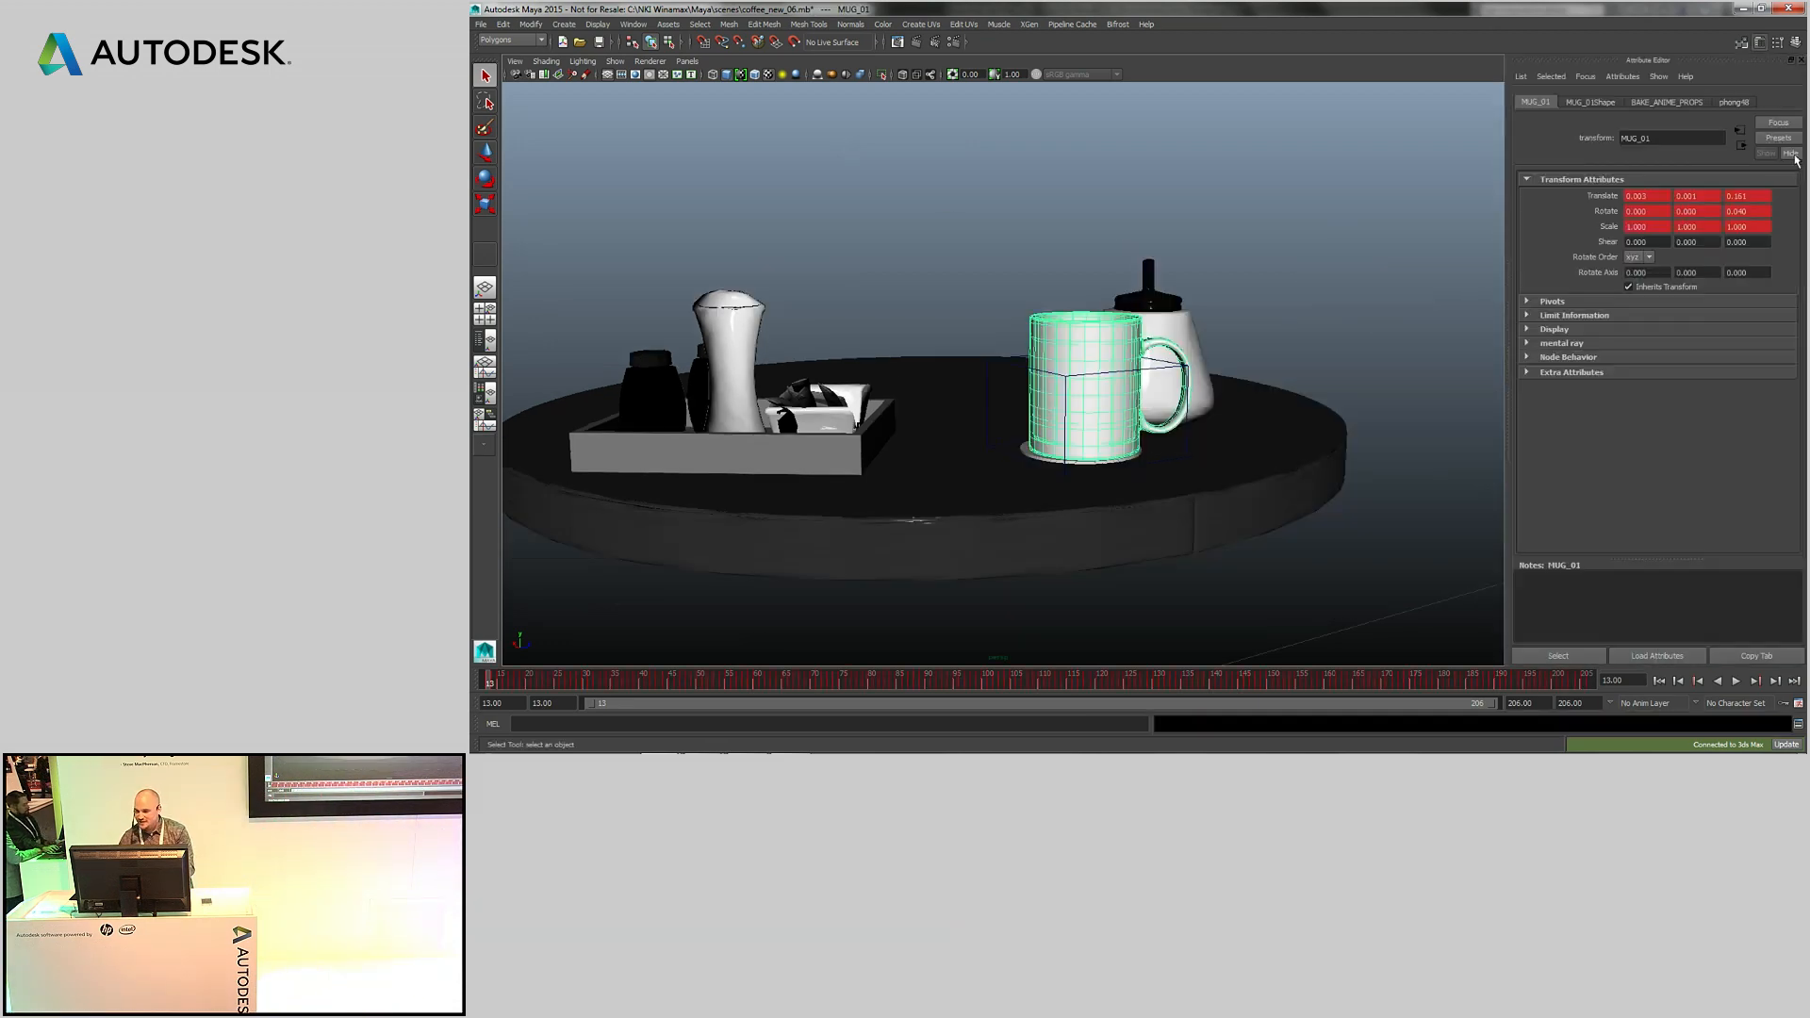
click(1734, 102)
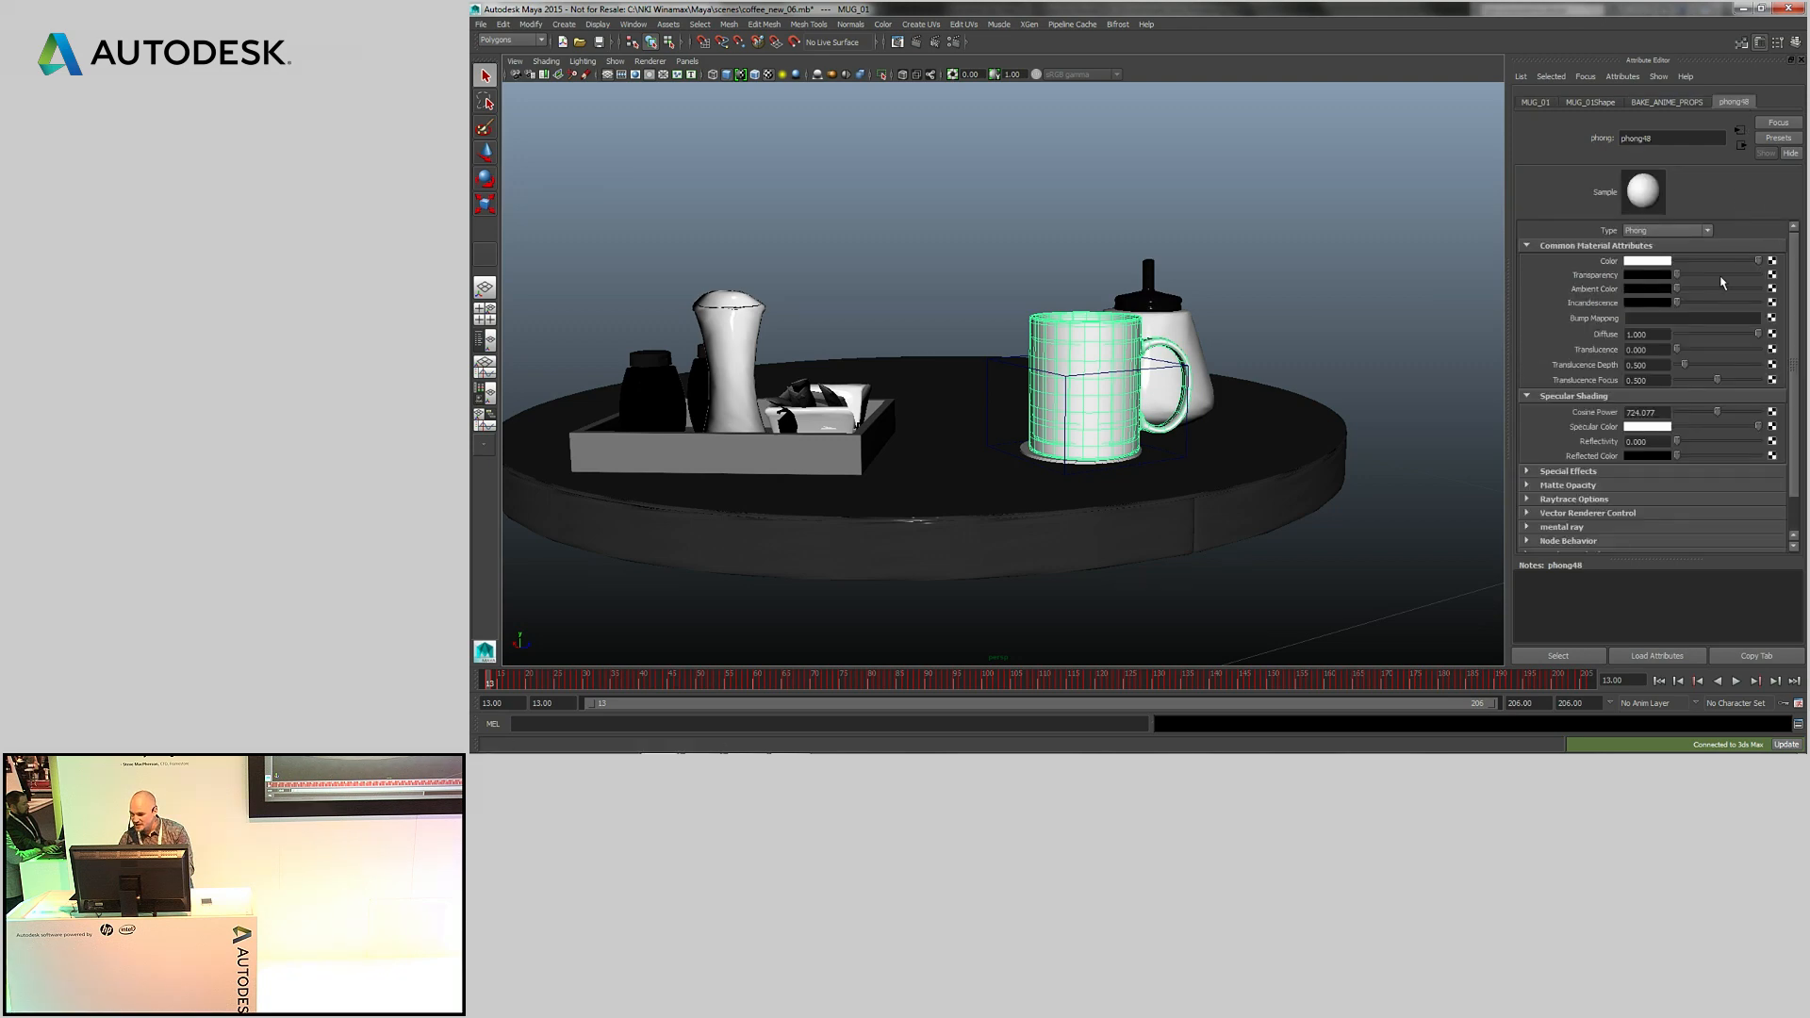
drag(1678, 276, 1729, 282)
click(1326, 233)
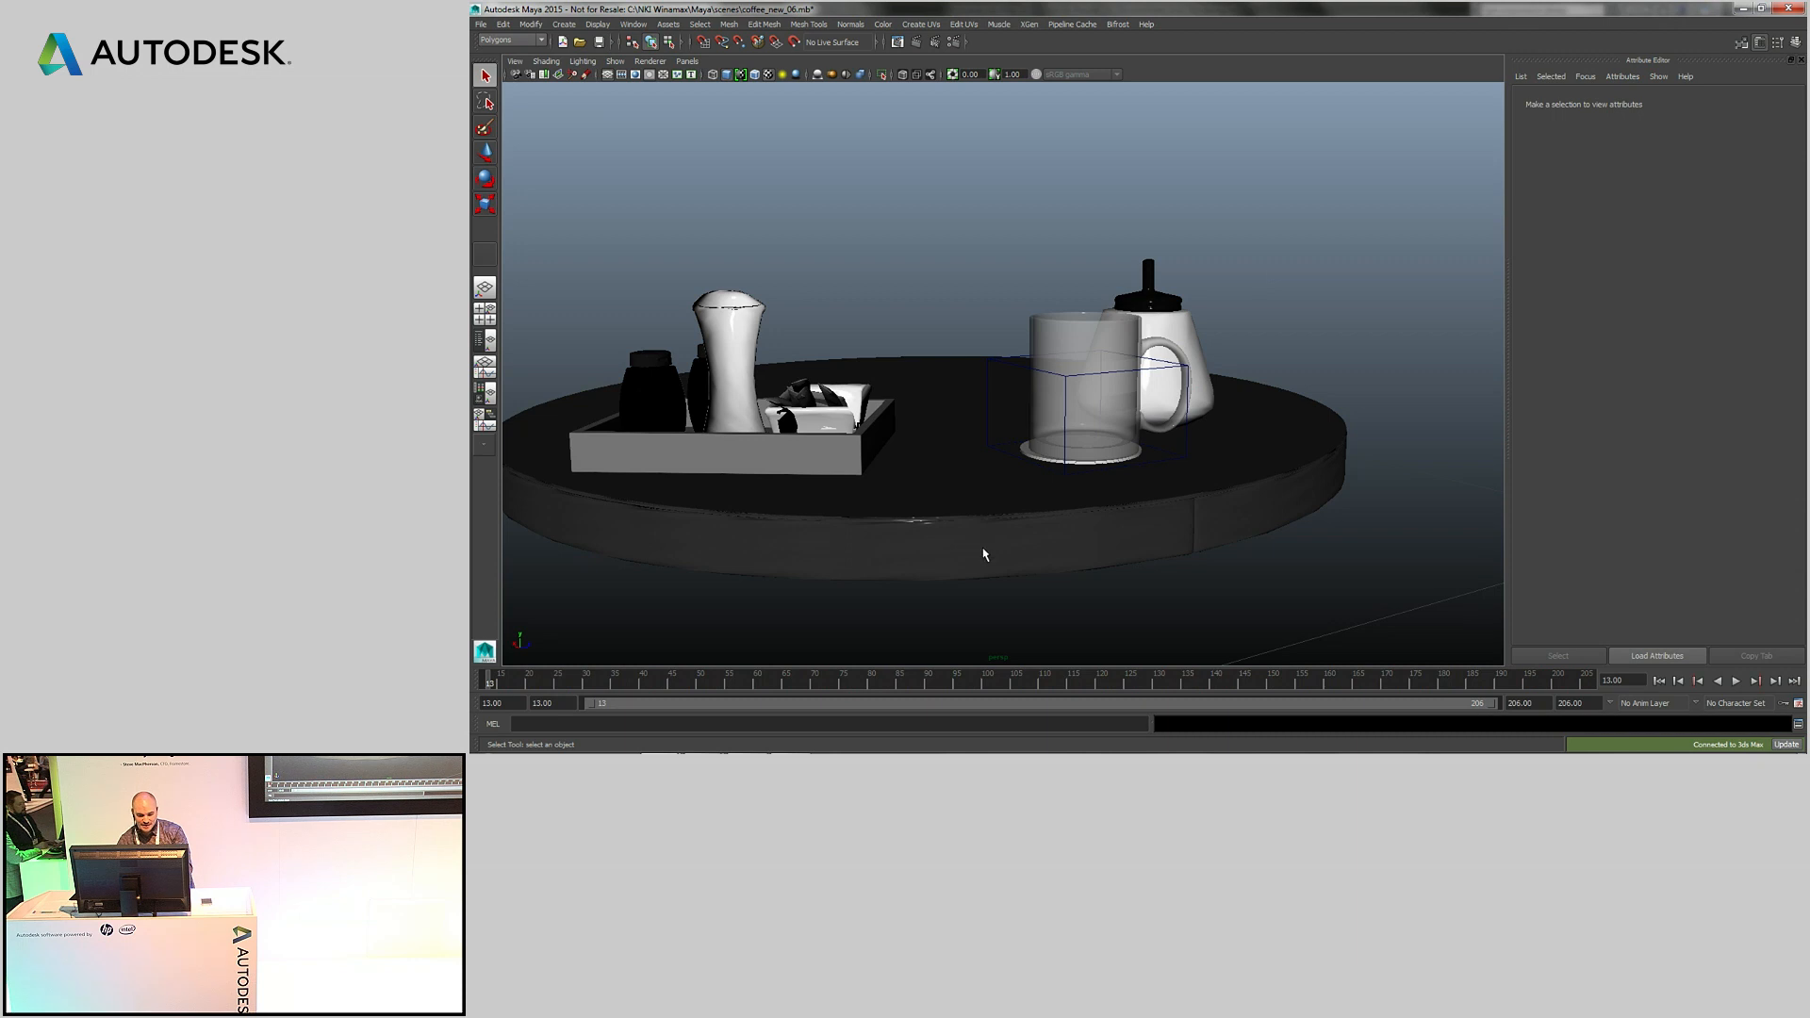
click(912, 683)
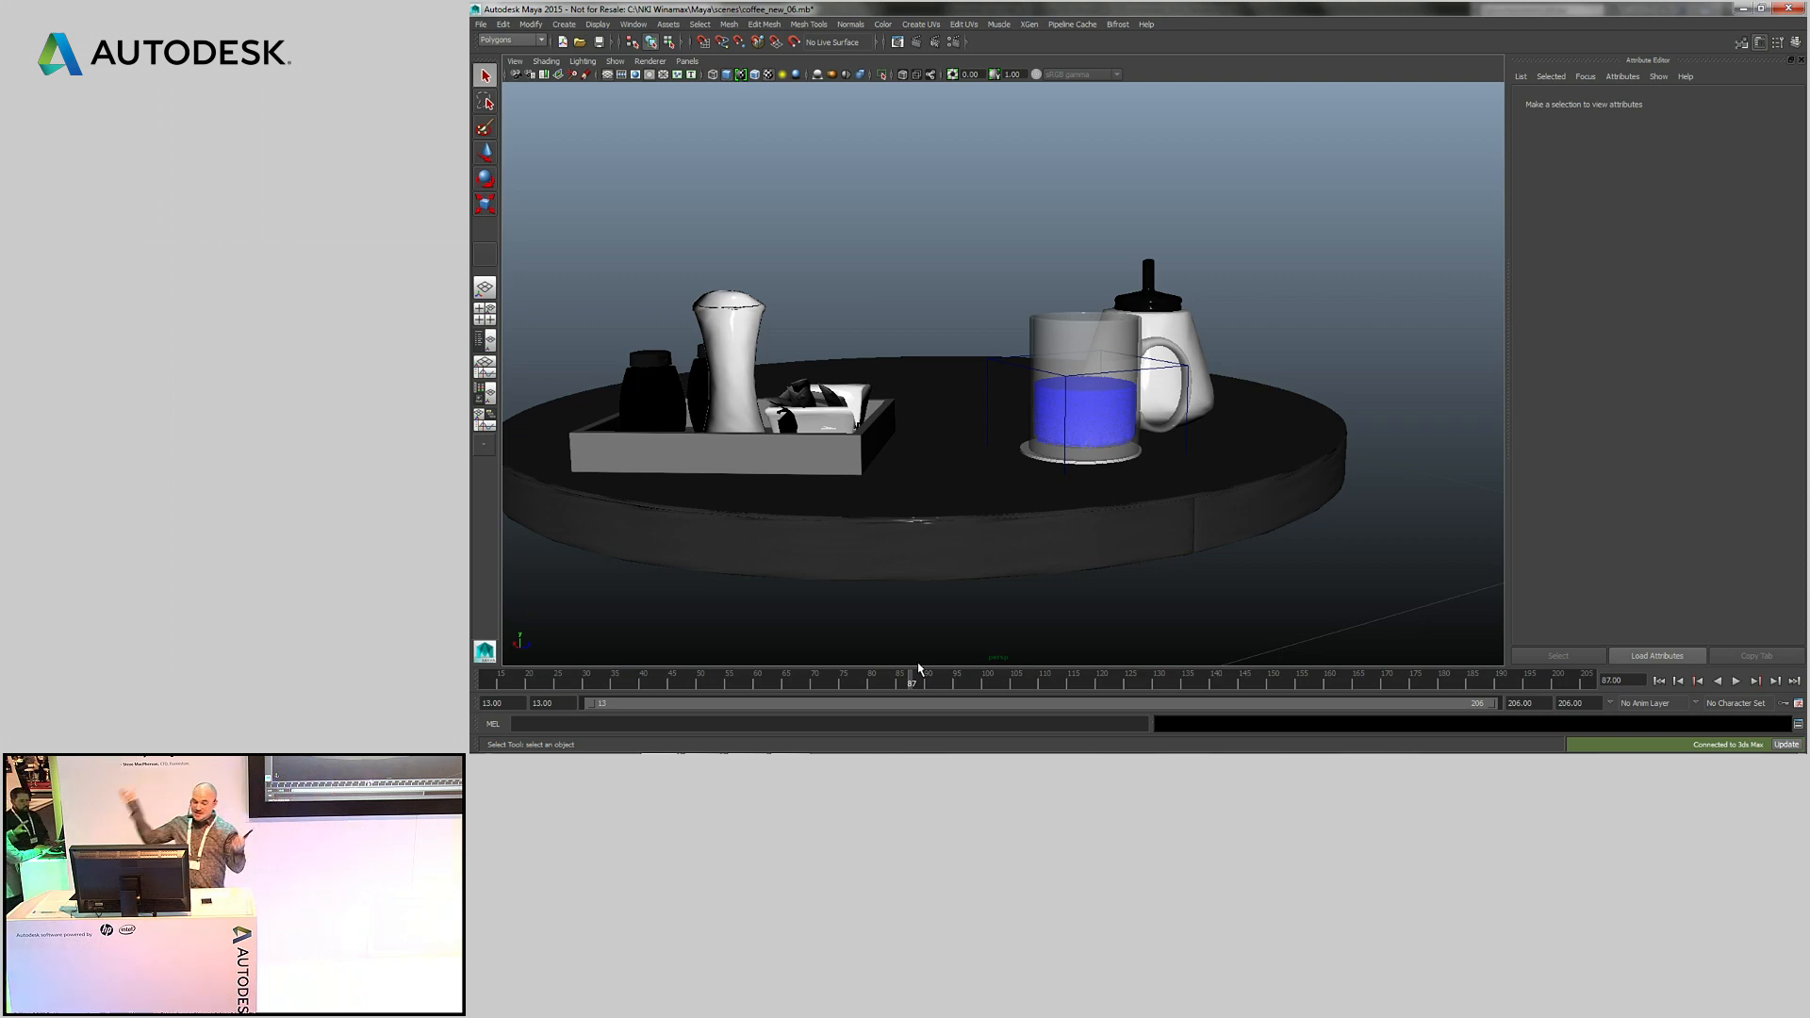
- Scrub the Maya liquid simulation to frame 105, and import bifrost_coffee_v2.abc into 3ds Max, starting at the current frame
mouse_move(950, 679)
mouse_down()
mouse_move(1094, 684)
mouse_move(921, 699)
mouse_move(1140, 702)
mouse_move(921, 687)
mouse_move(1013, 689)
mouse_up()
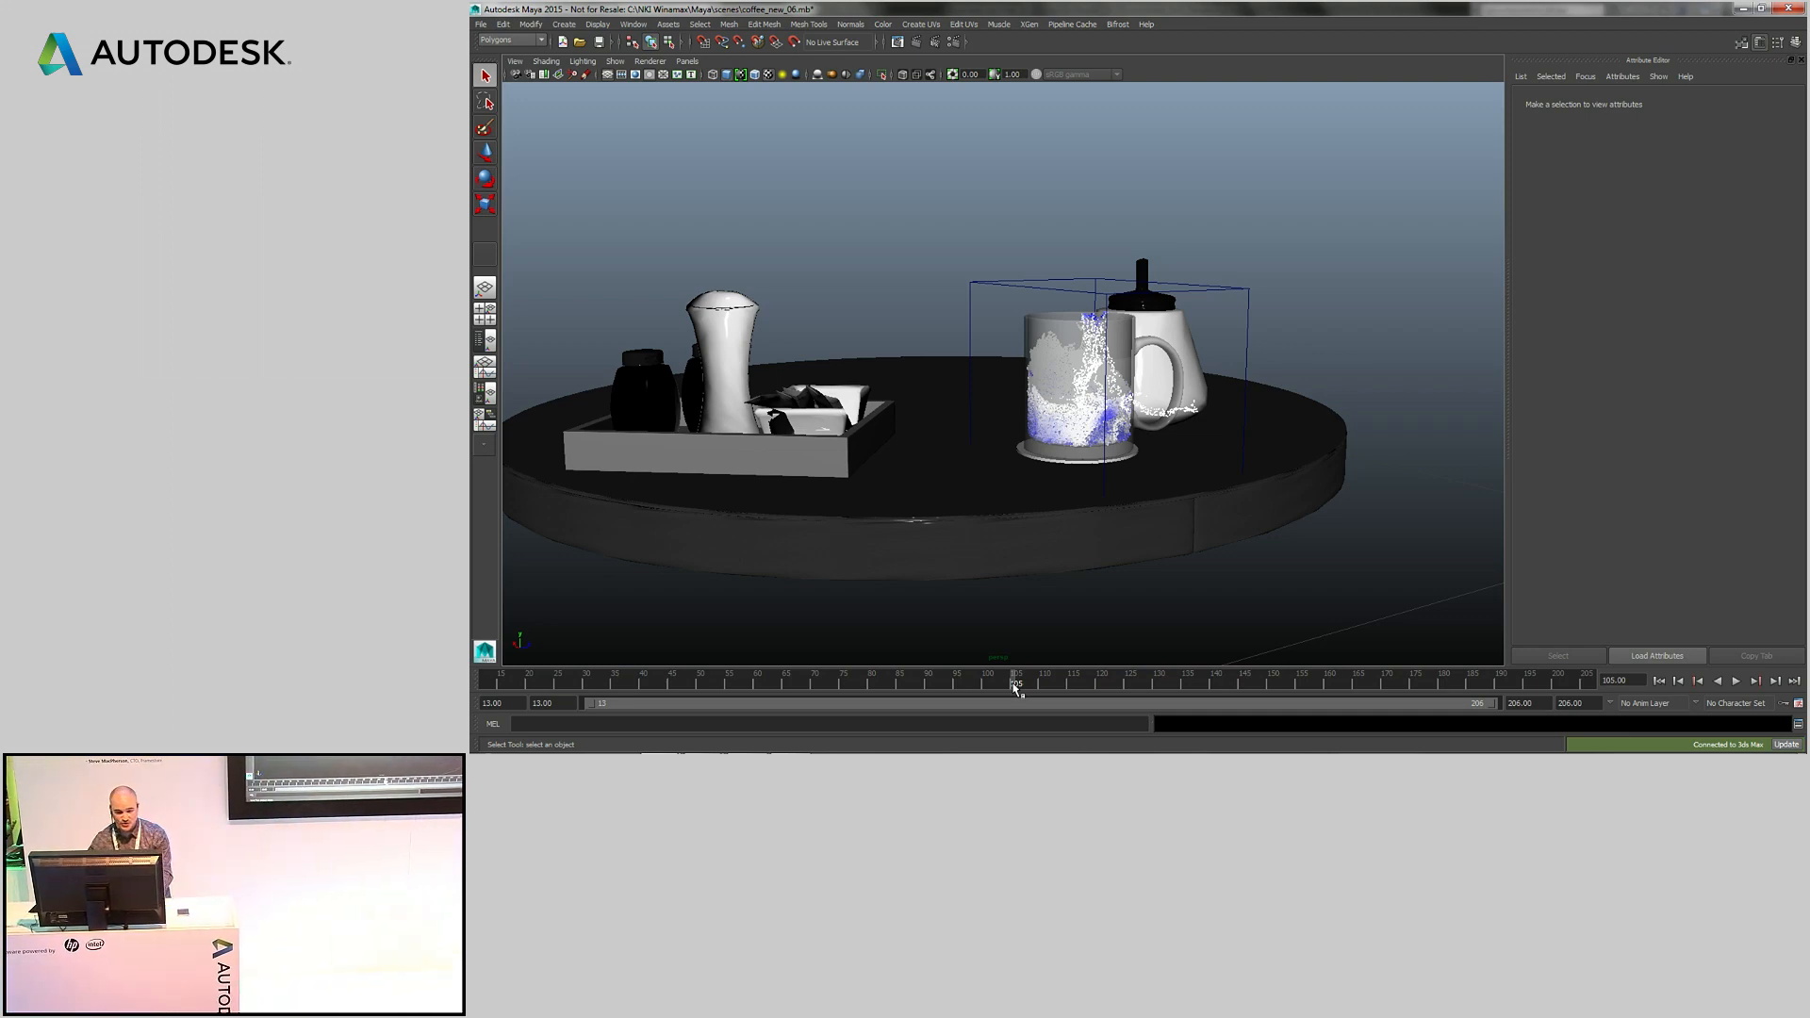
key(alt+Tab)
click(483, 11)
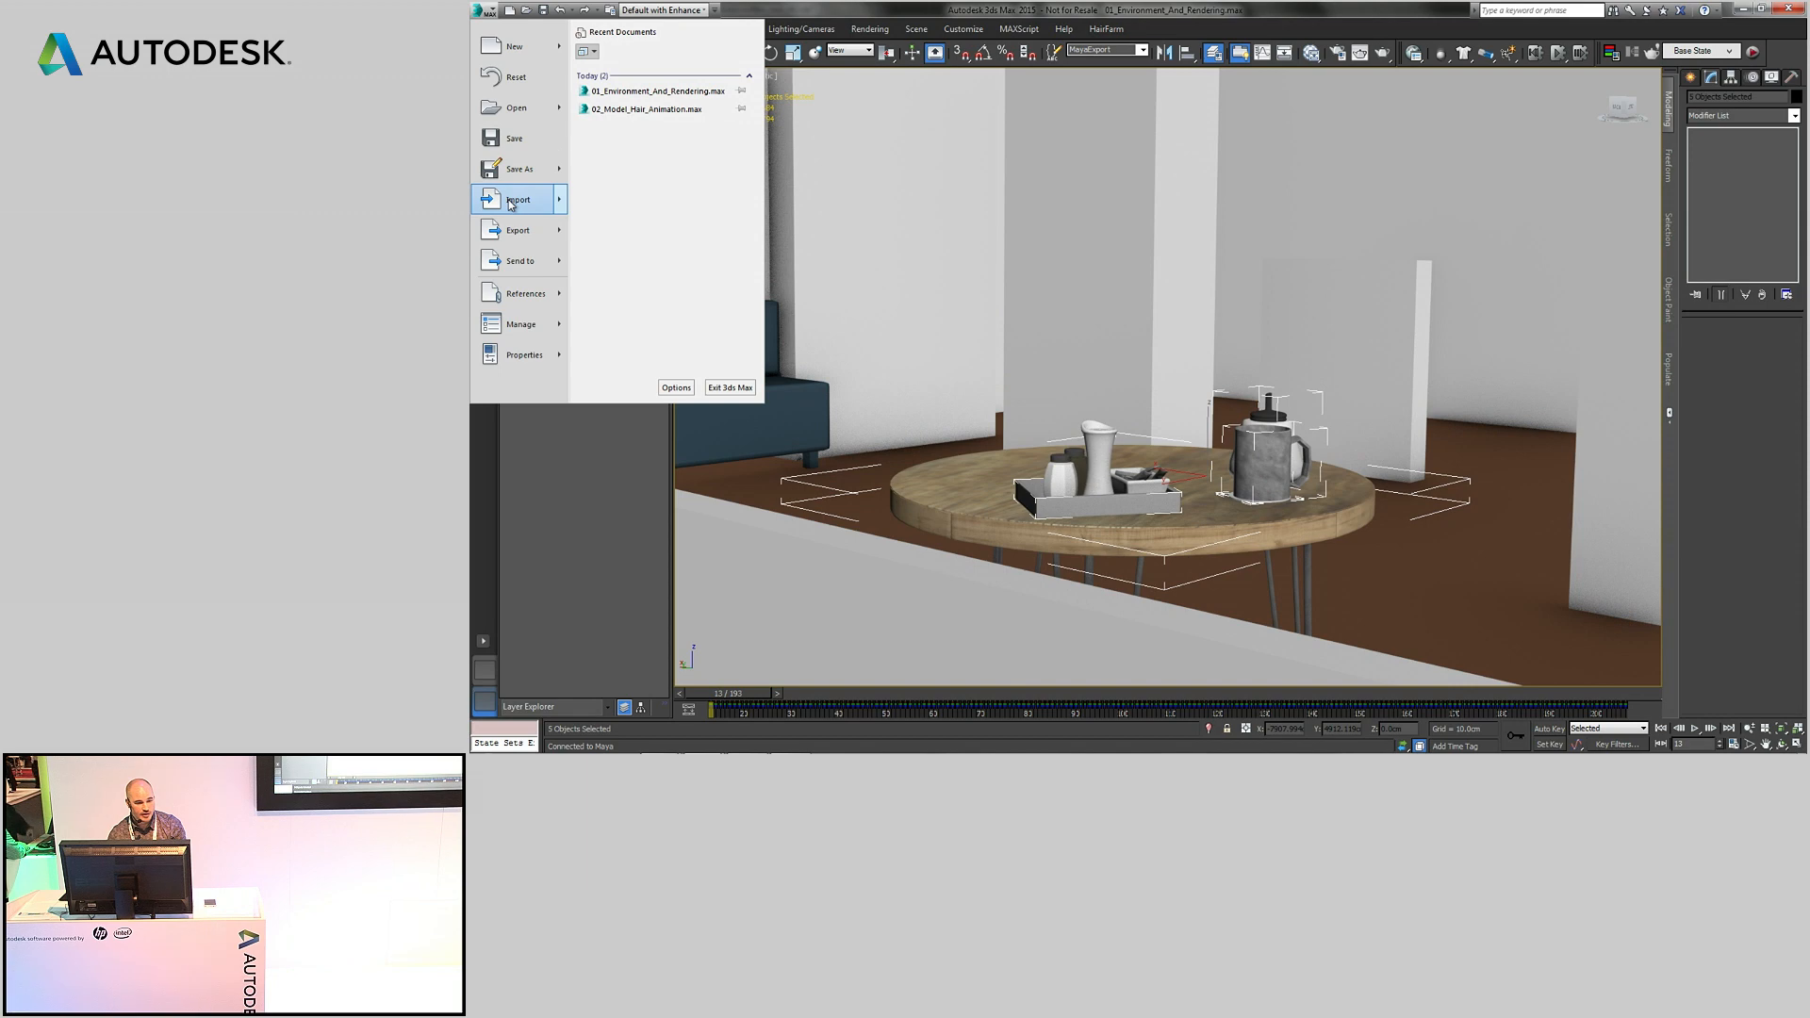
click(516, 199)
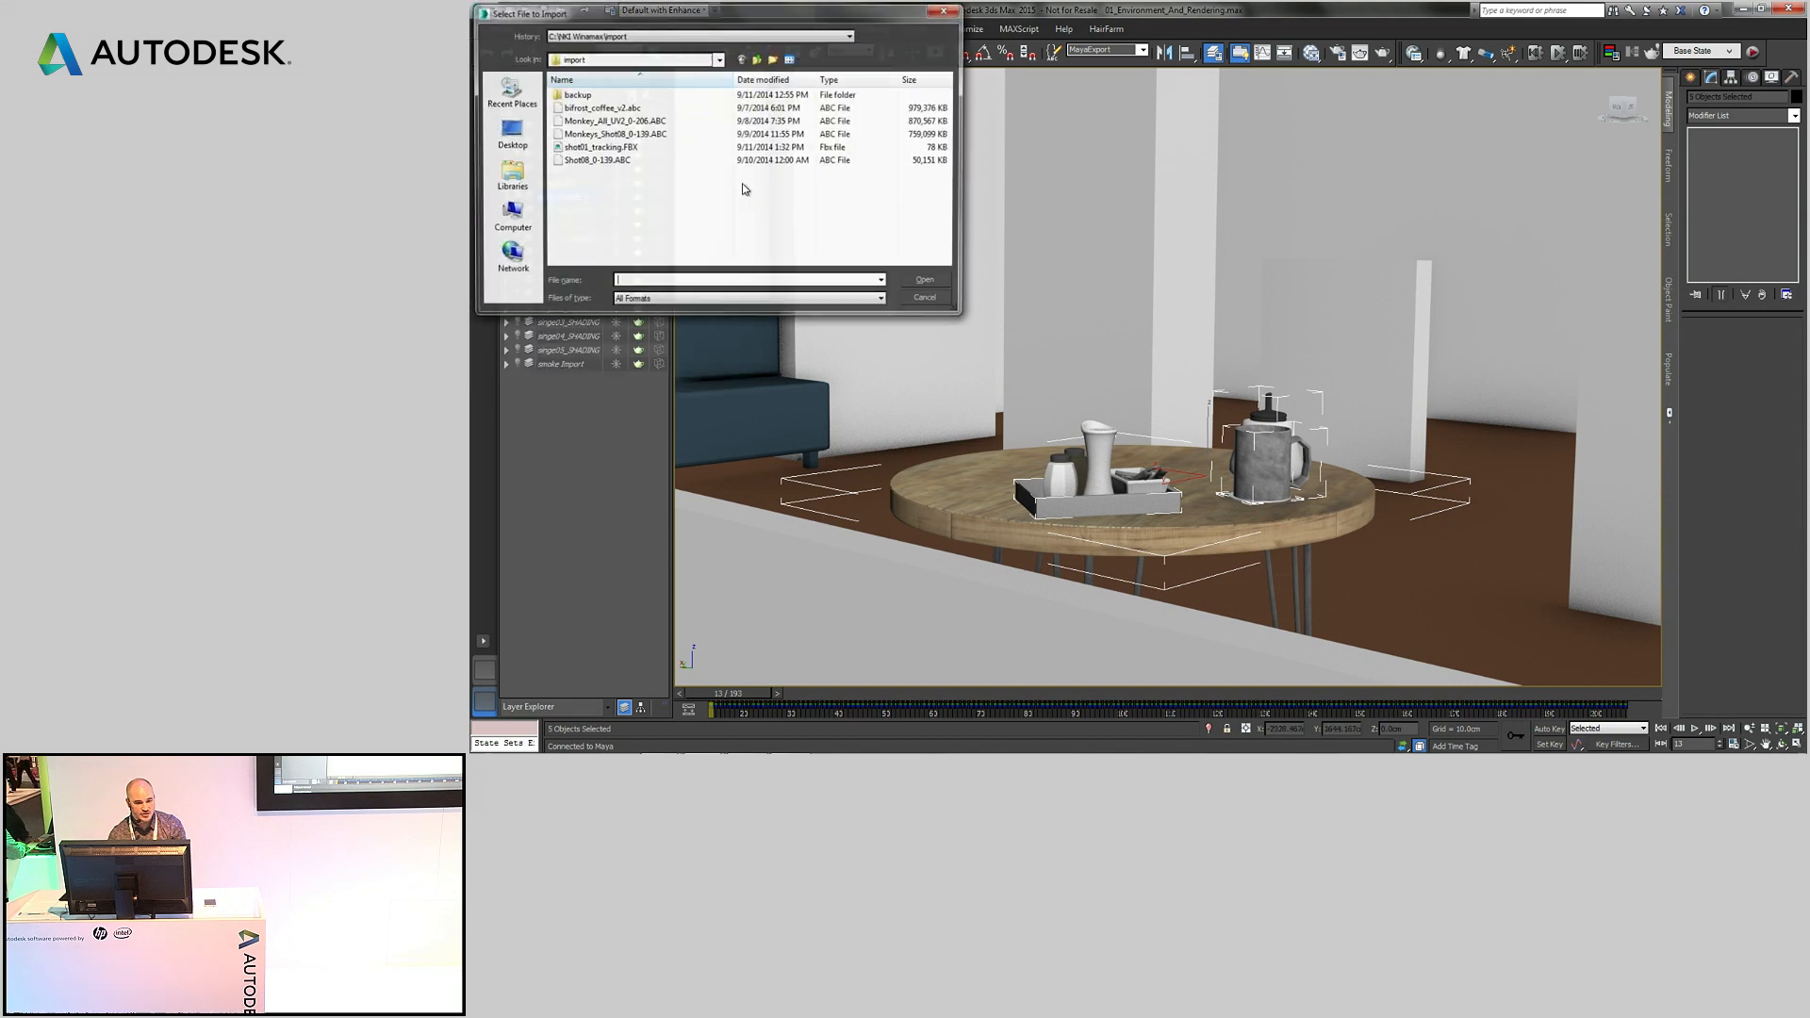
click(652, 110)
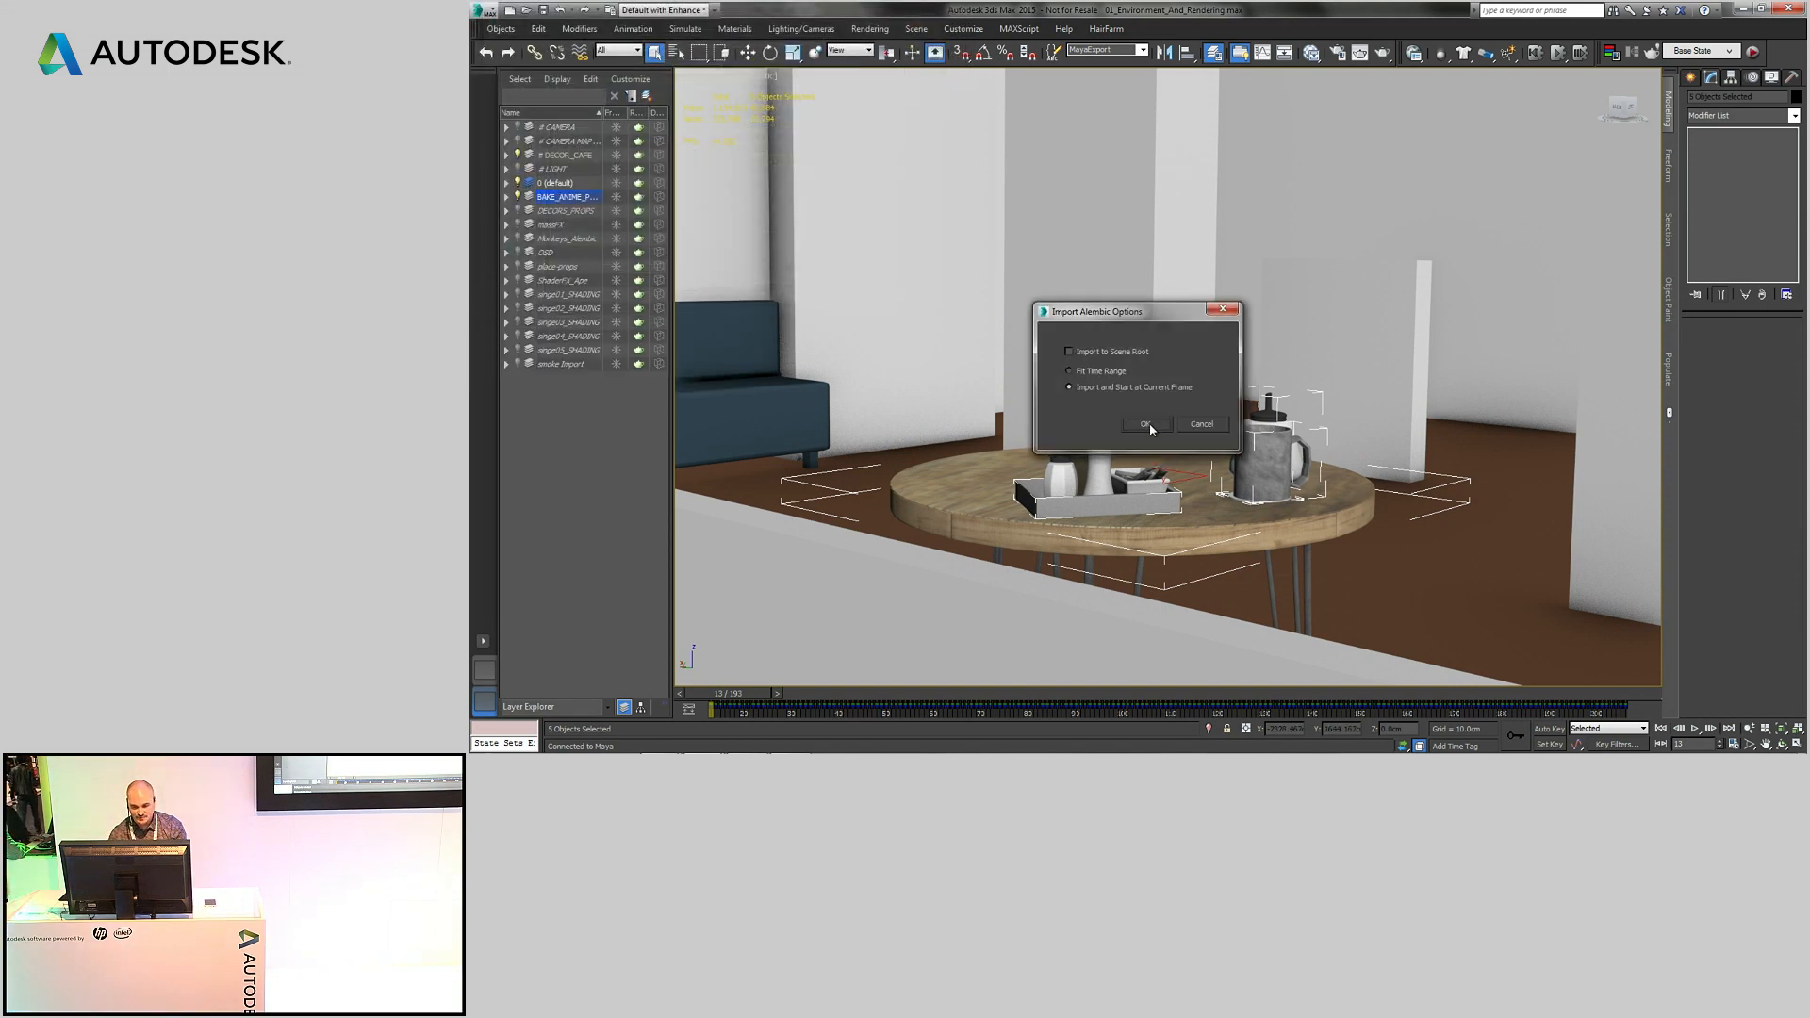
click(1148, 425)
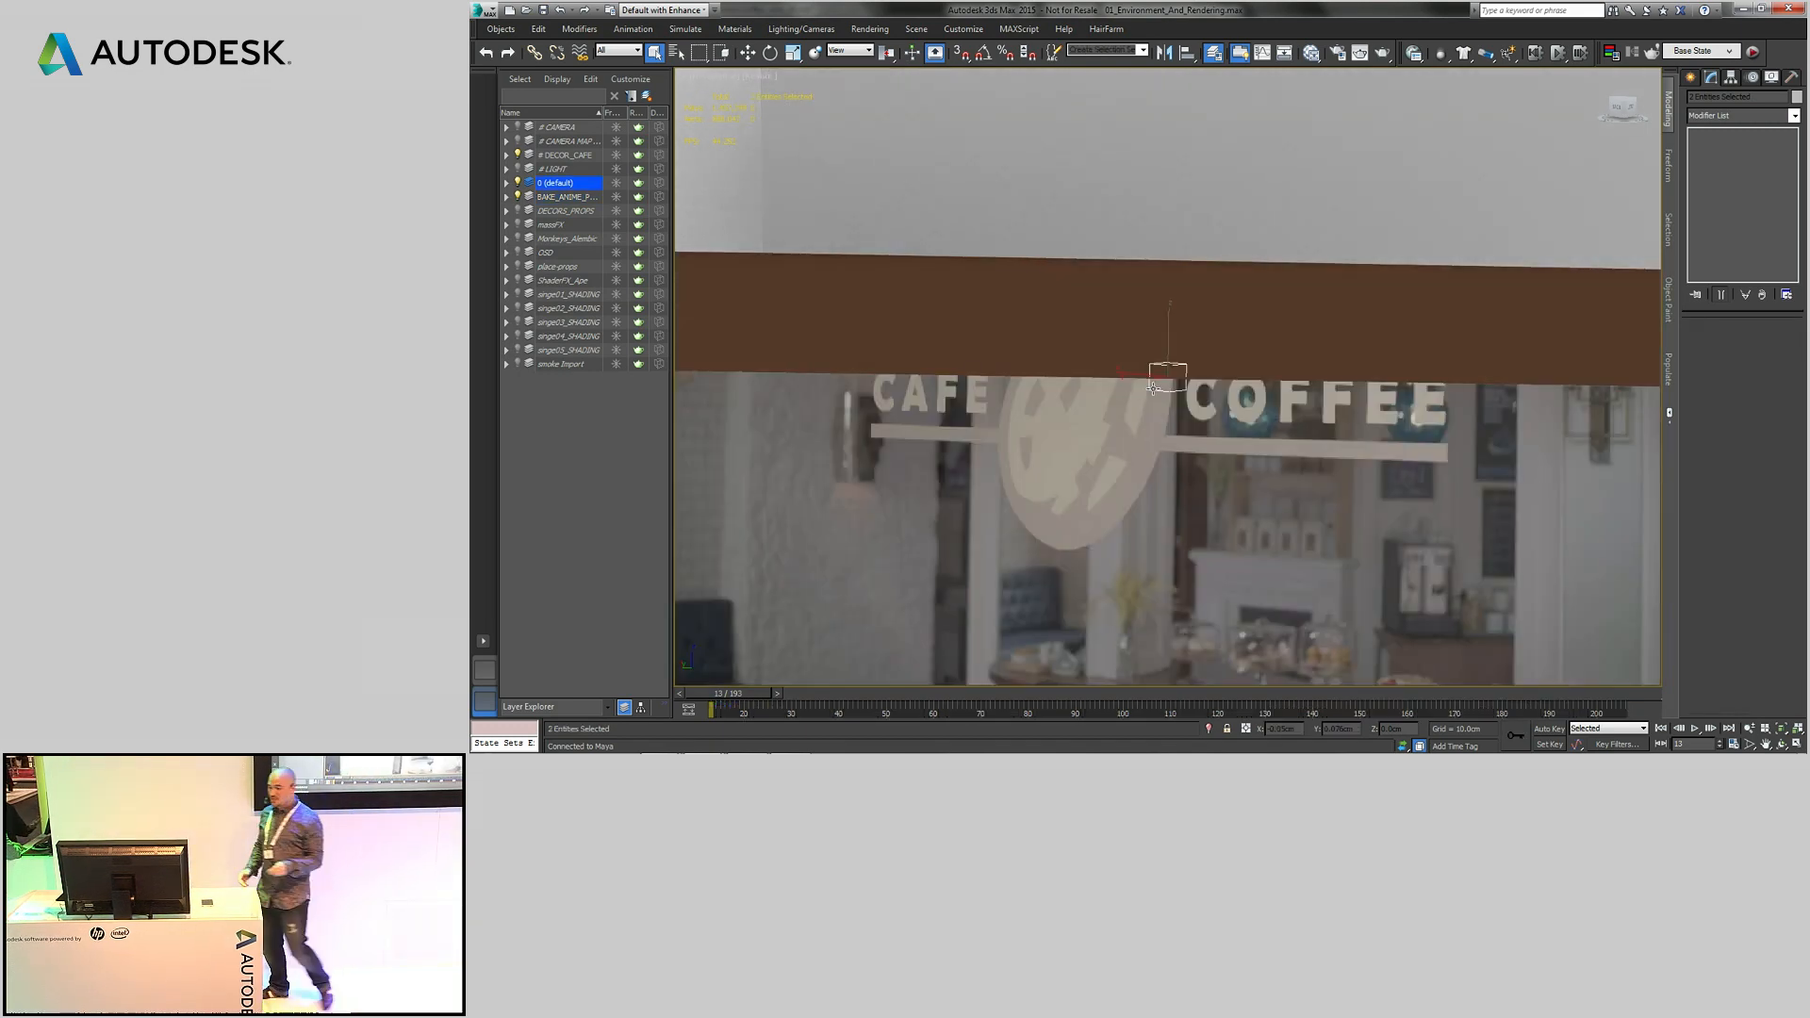
- Restore the table view, frame the mug closely and scrub the imported liquid animation through frame 107
key(shift+z)
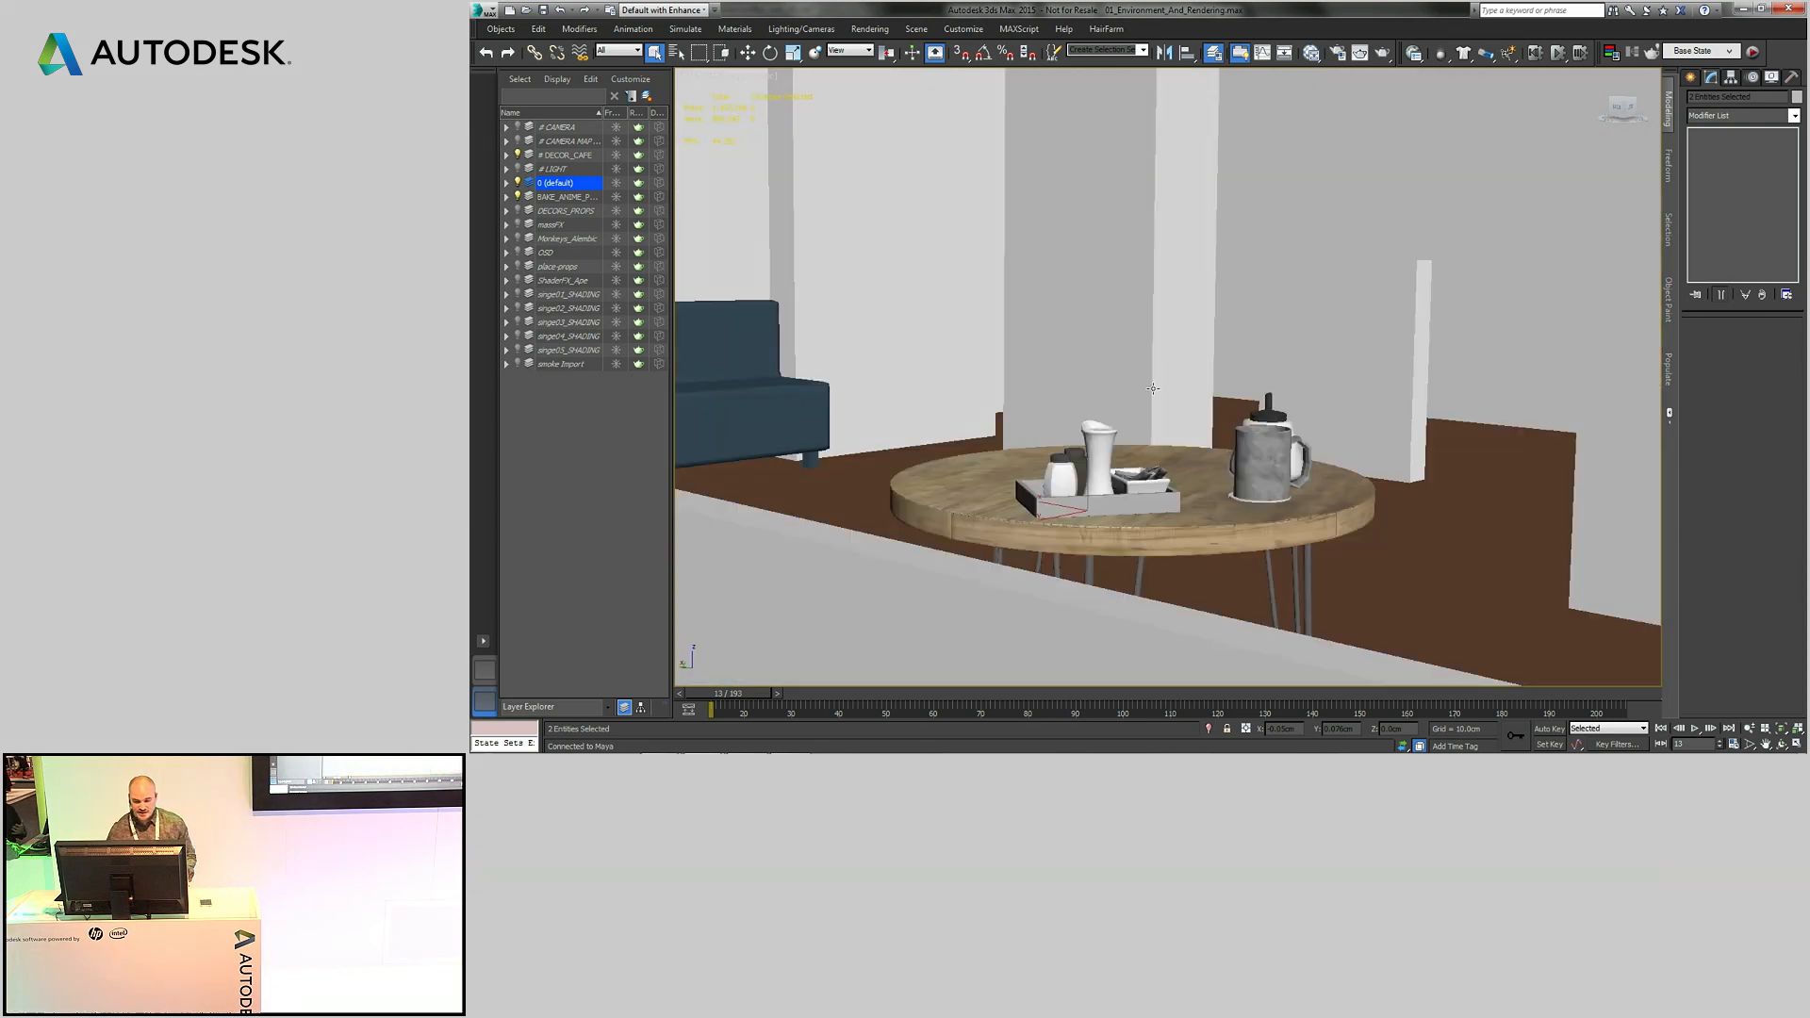
drag(751, 700, 755, 703)
mouse_move(1150, 721)
mouse_down()
mouse_move(1185, 702)
mouse_move(1149, 699)
mouse_up()
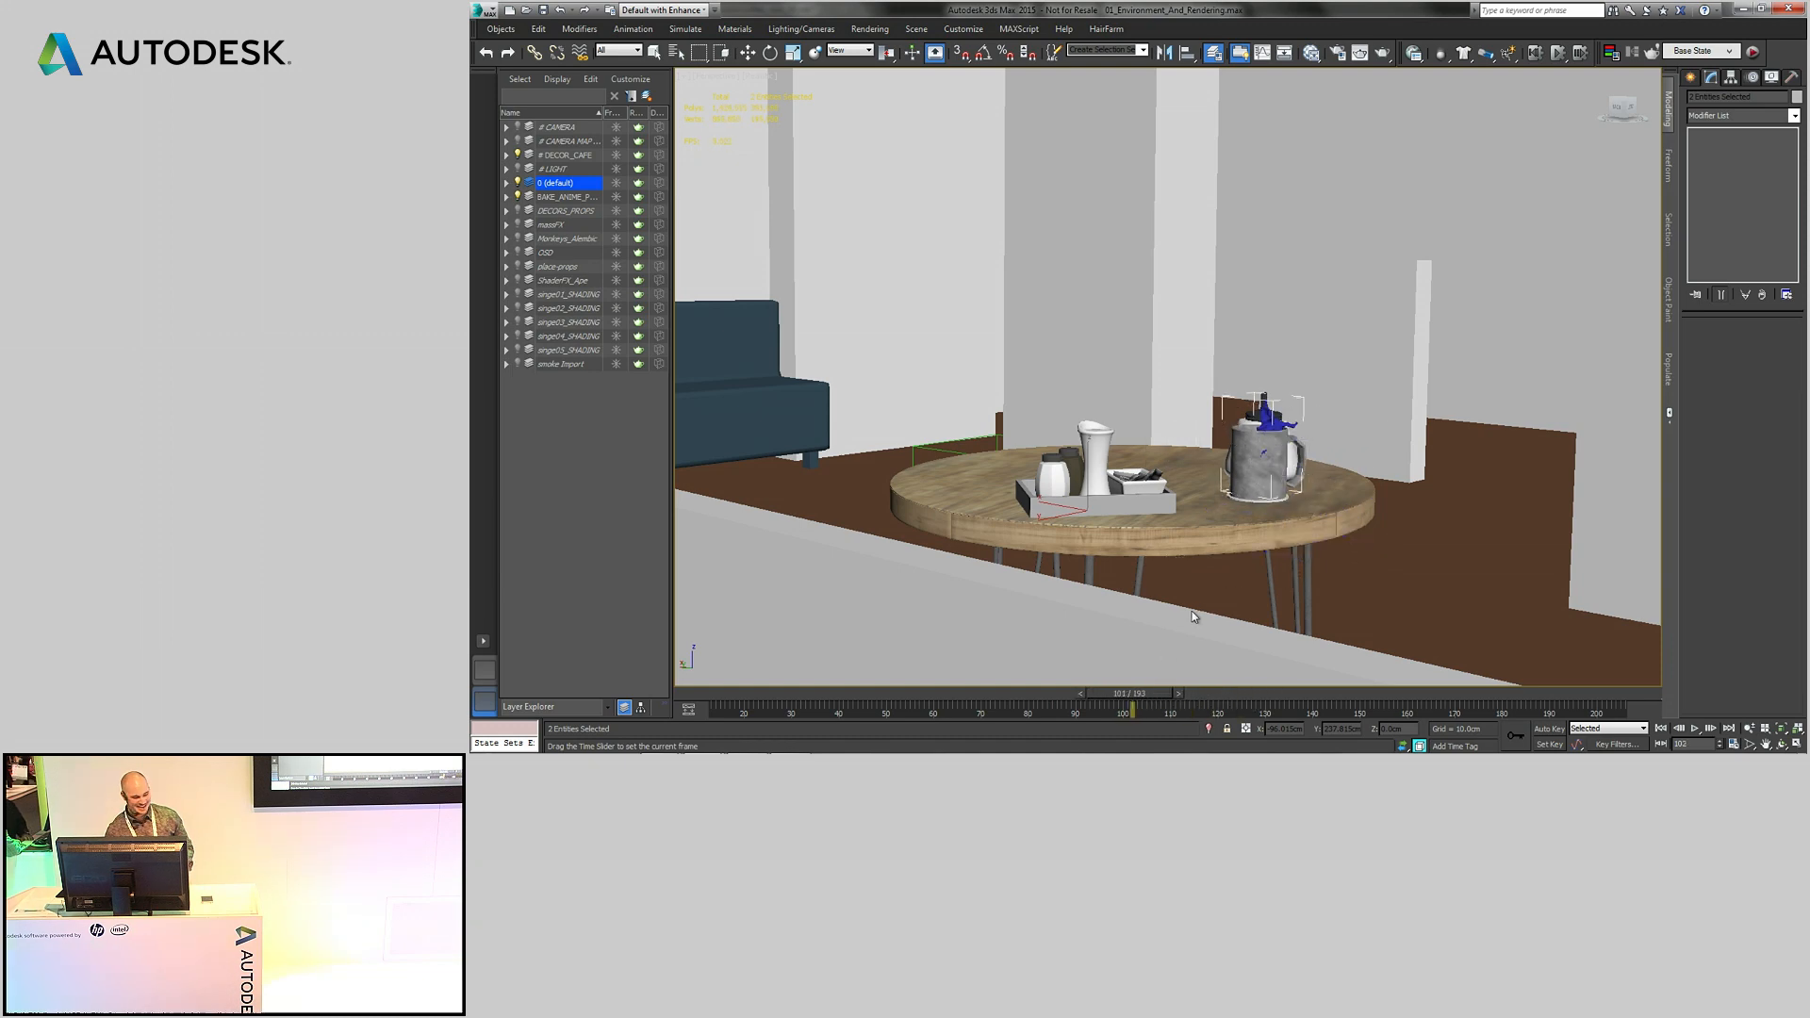
key(z)
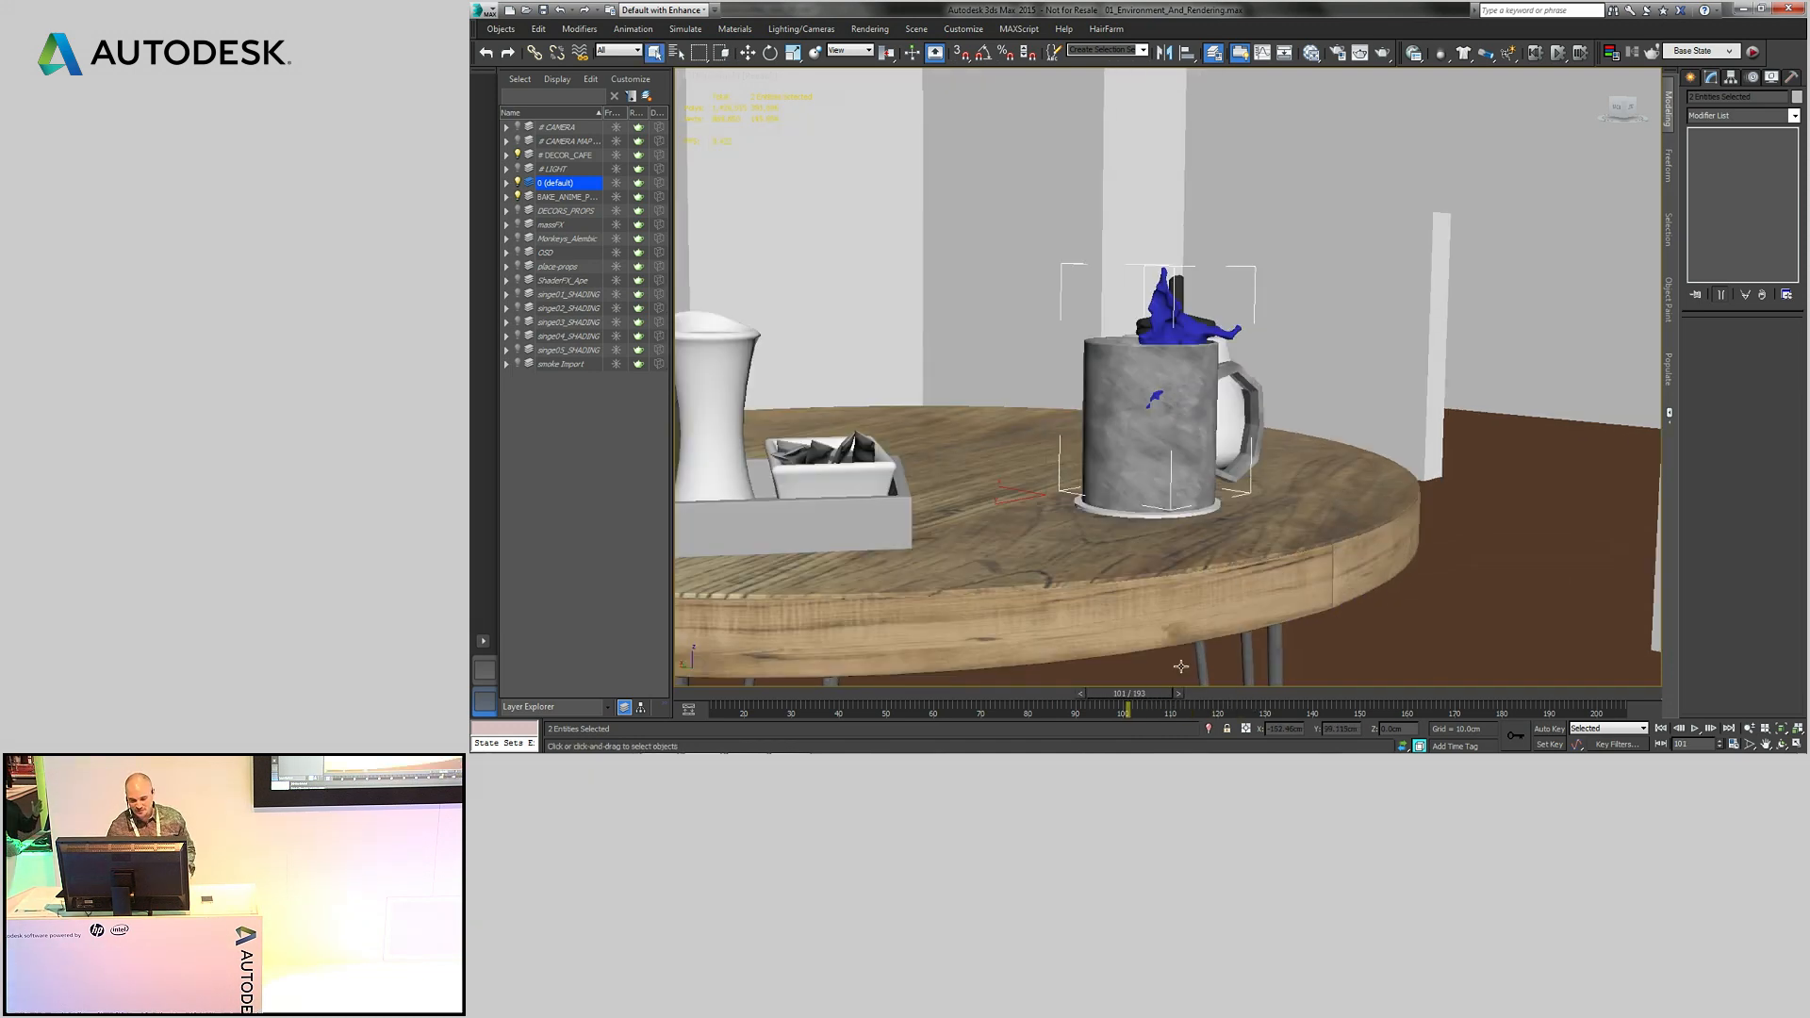
drag(1167, 700, 1181, 699)
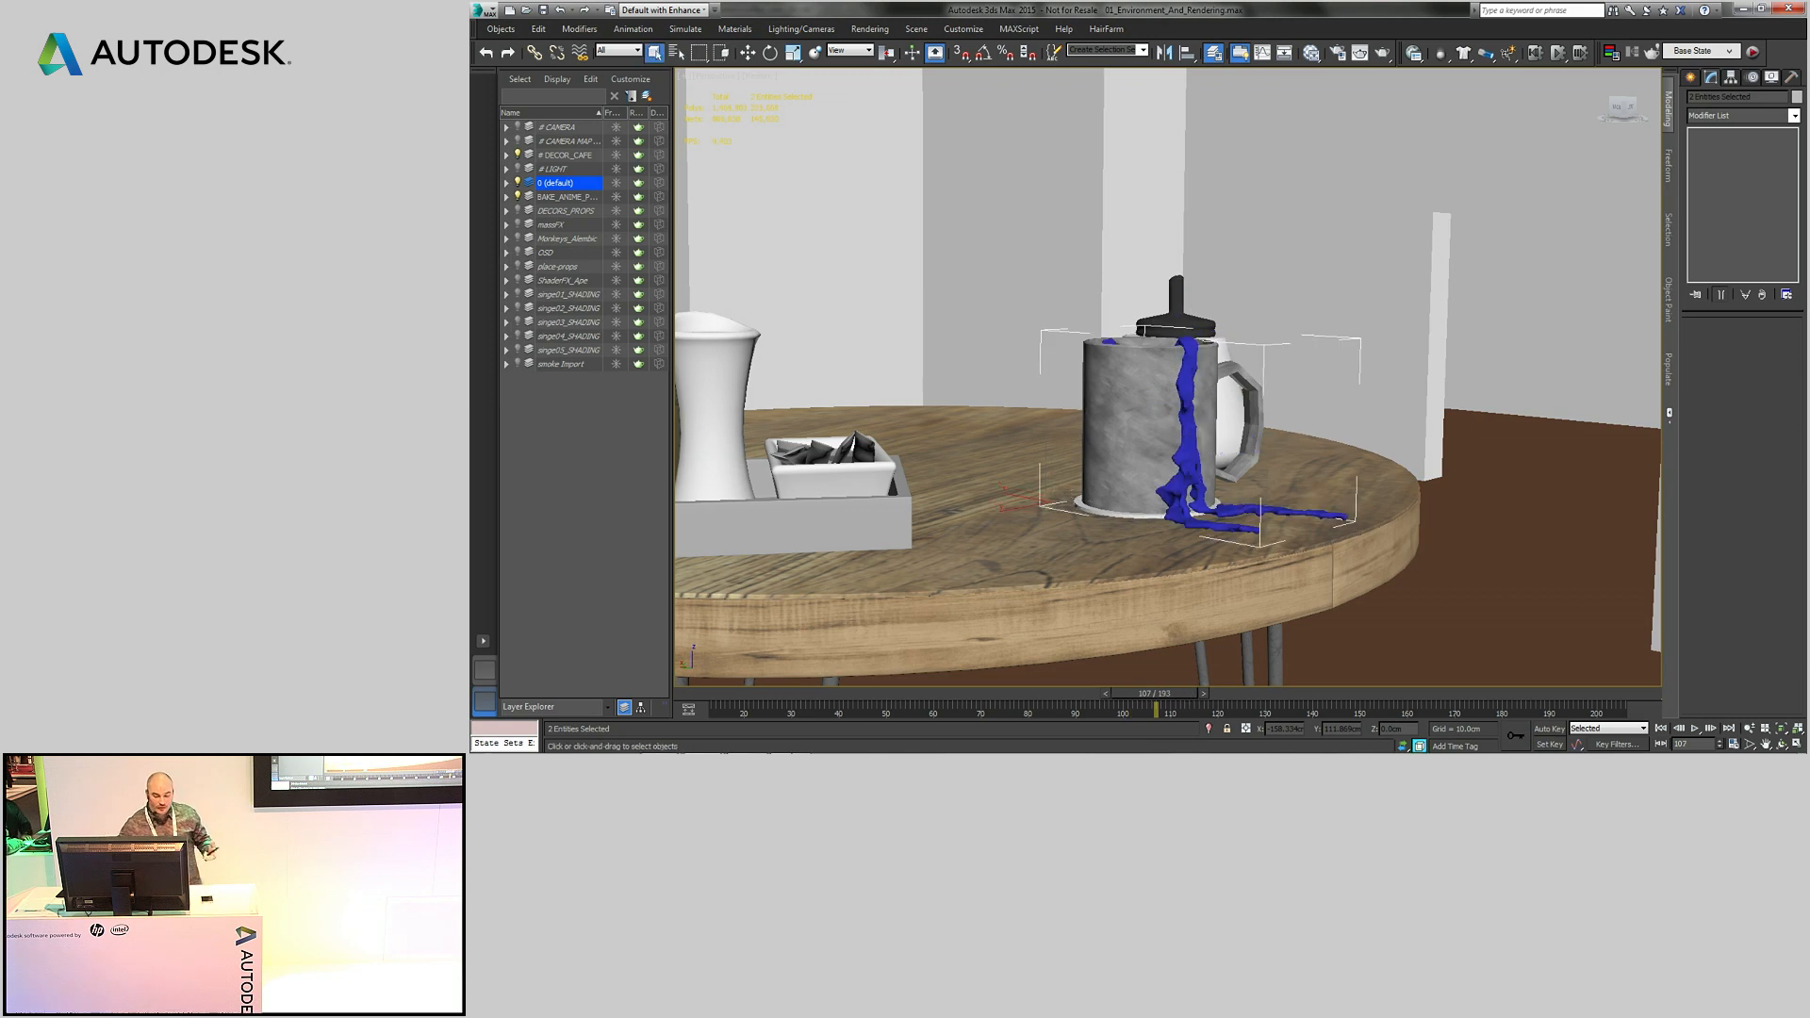
- Switch to Smoke and step through the stacked P01_BACK_0100 ABGR, alpha and Z Depth render passes in the timeline
mouse_move(652, 748)
click(790, 740)
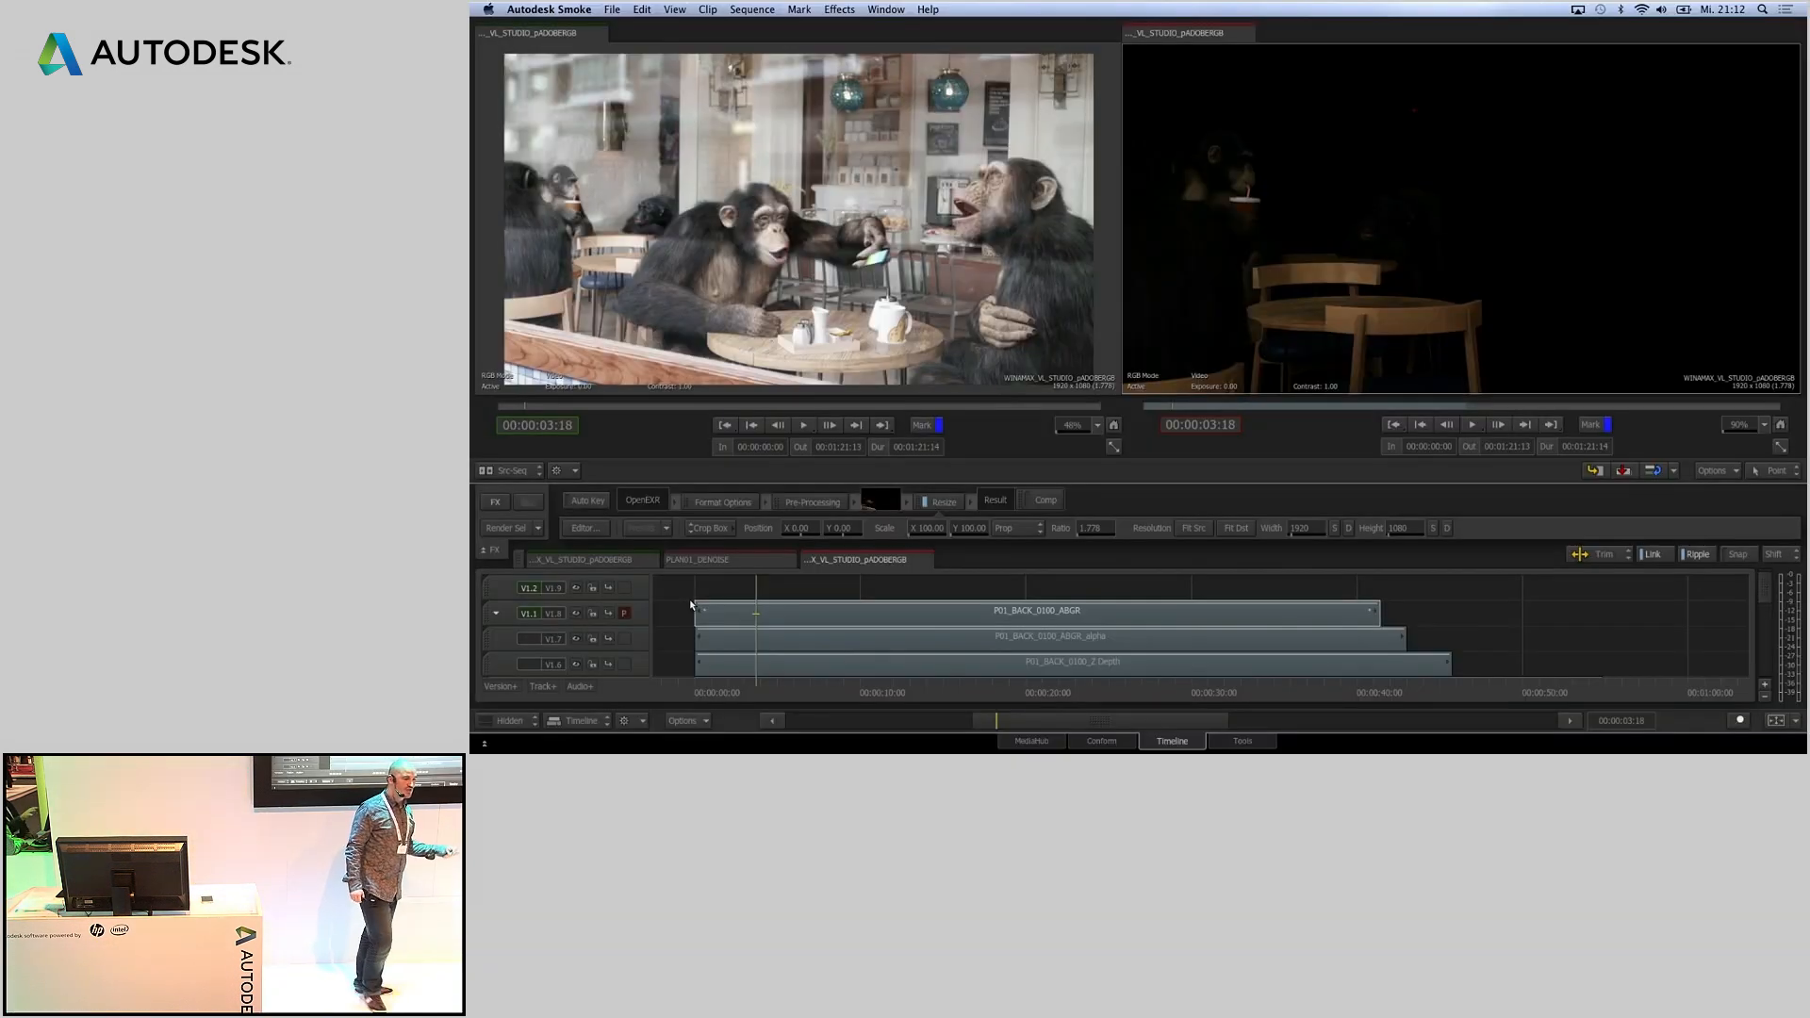
key(Down)
key(Down)
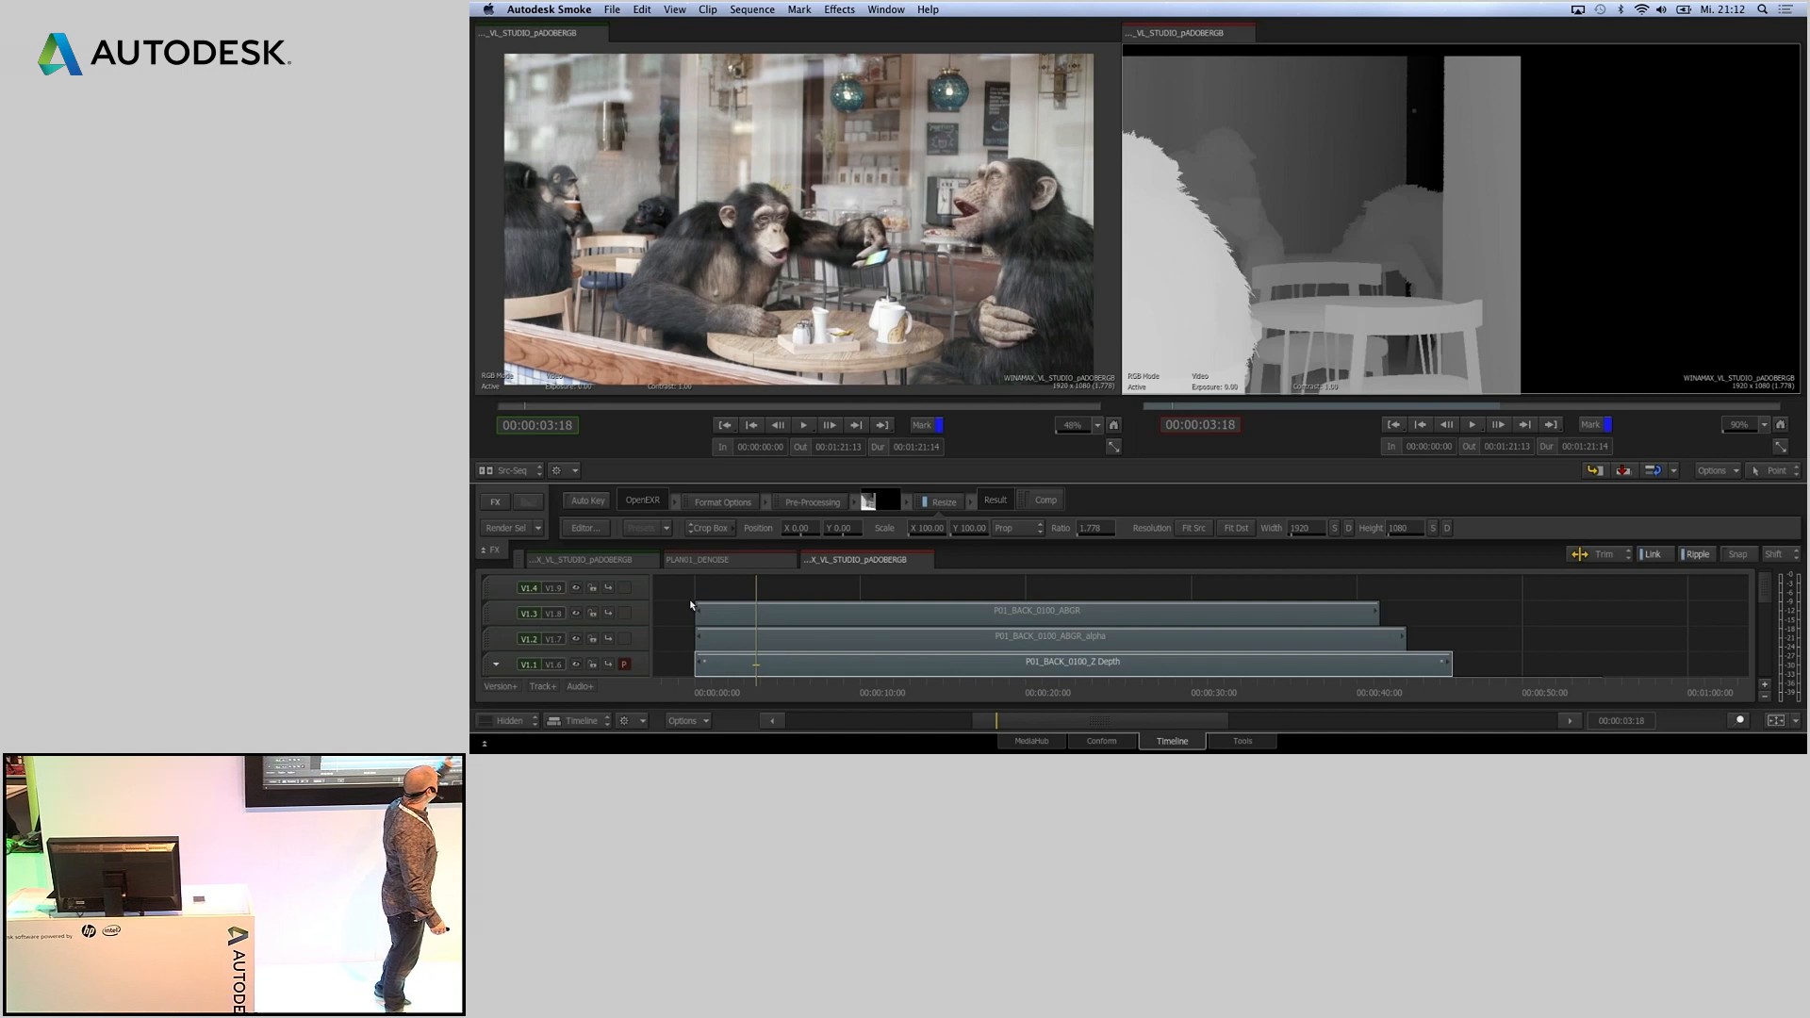
key(Down)
key(Down)
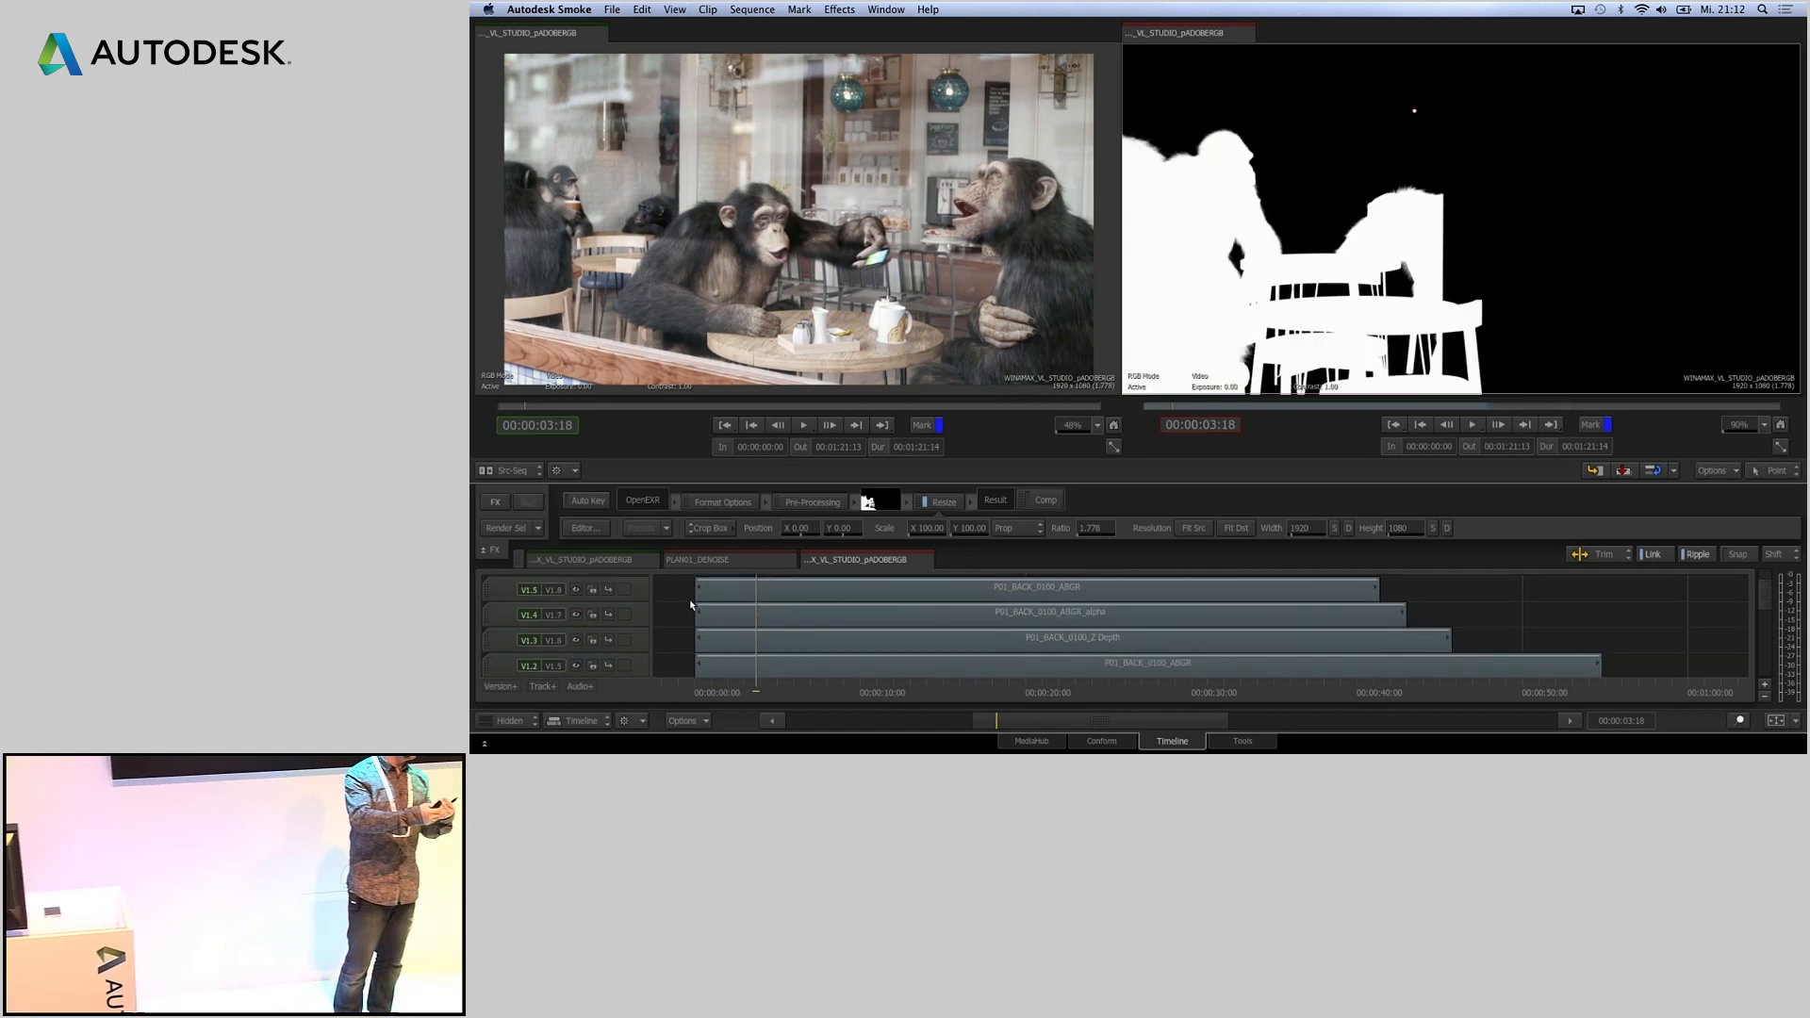
key(Down)
key(Down)
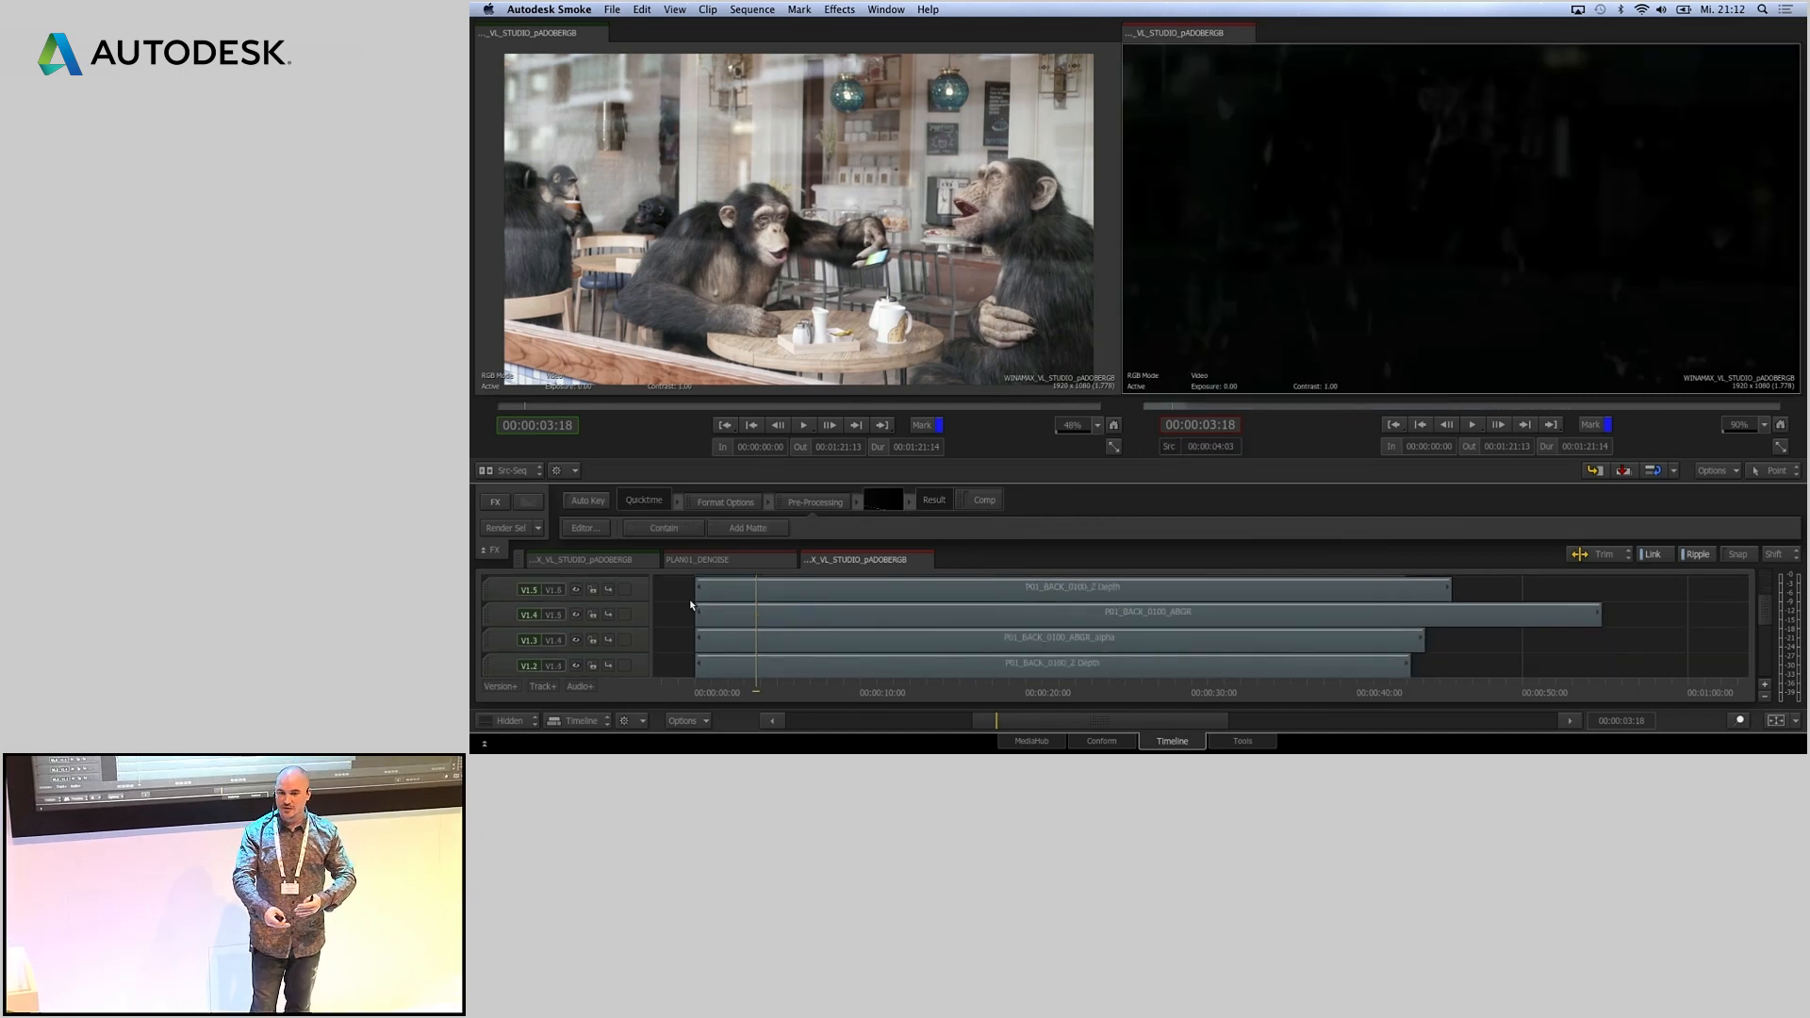
key(Down)
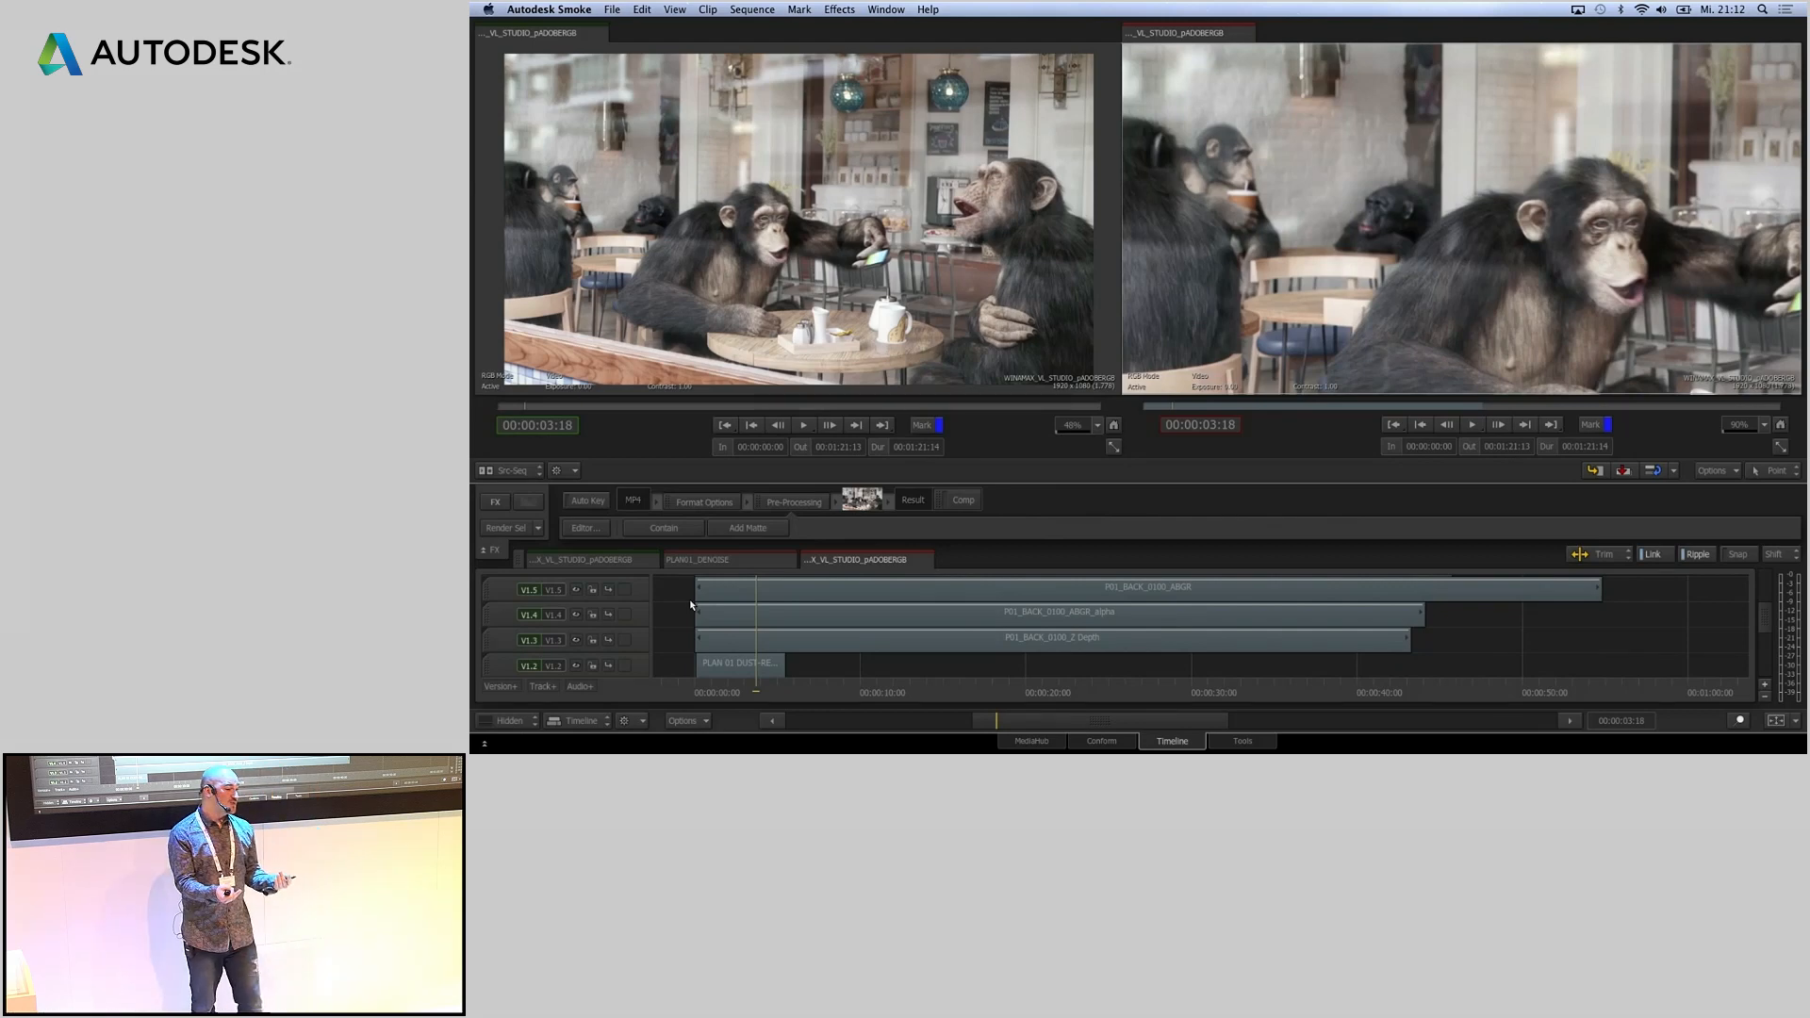
key(Down)
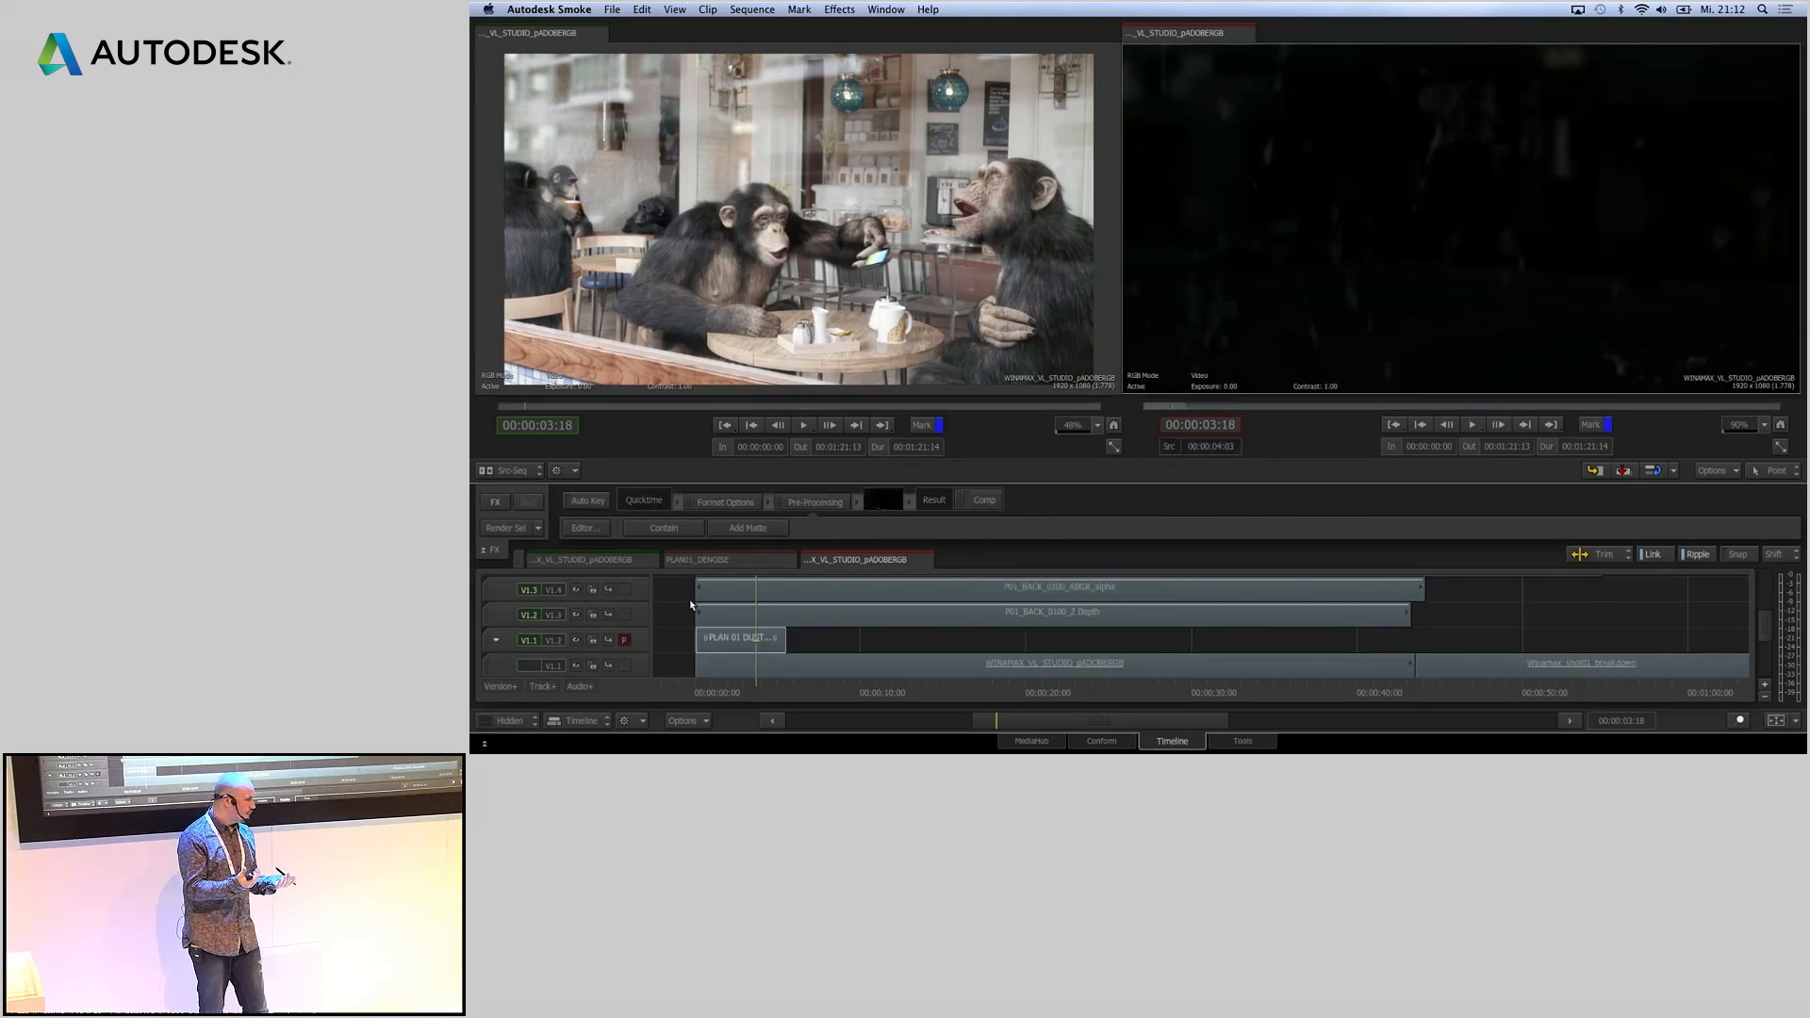
key(Up)
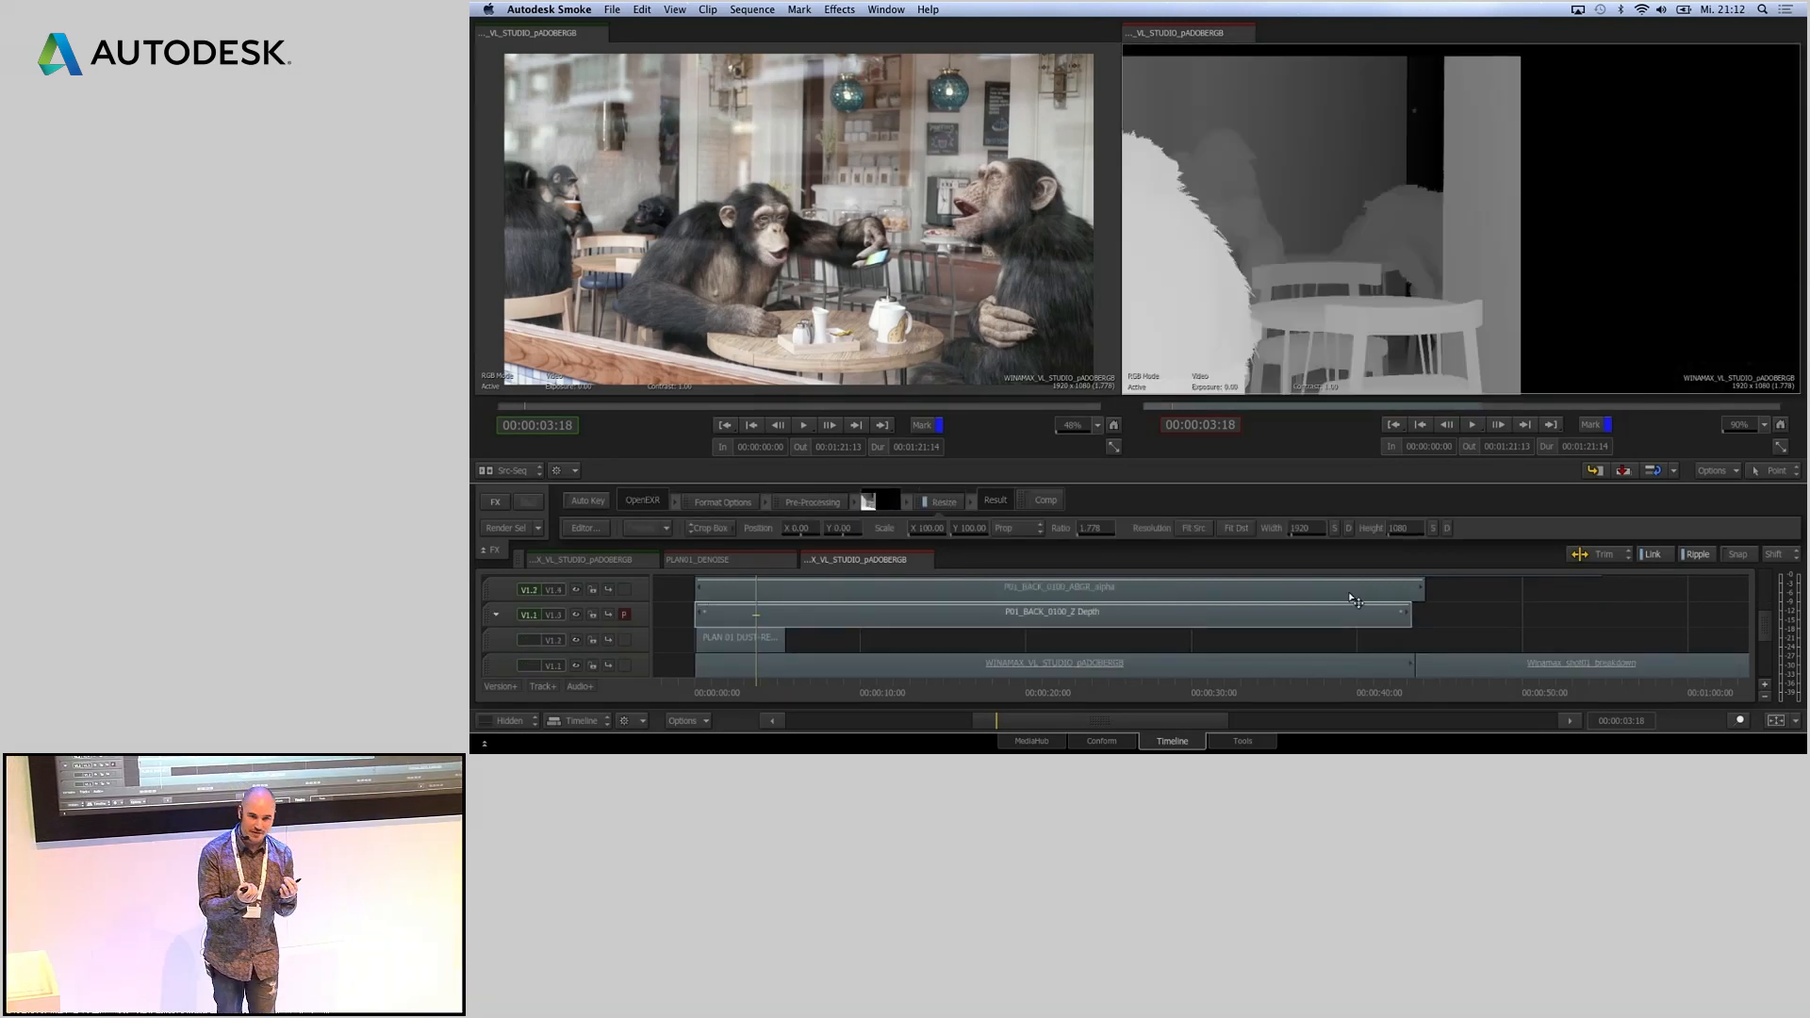
- Select the stacked P01_BACK_0100 ABGR, alpha and Z Depth segments and create a ConnectFX from them, using the selection as a flowgraph
scroll(1446, 614, up, 1)
click(1370, 618)
super+click(1377, 595)
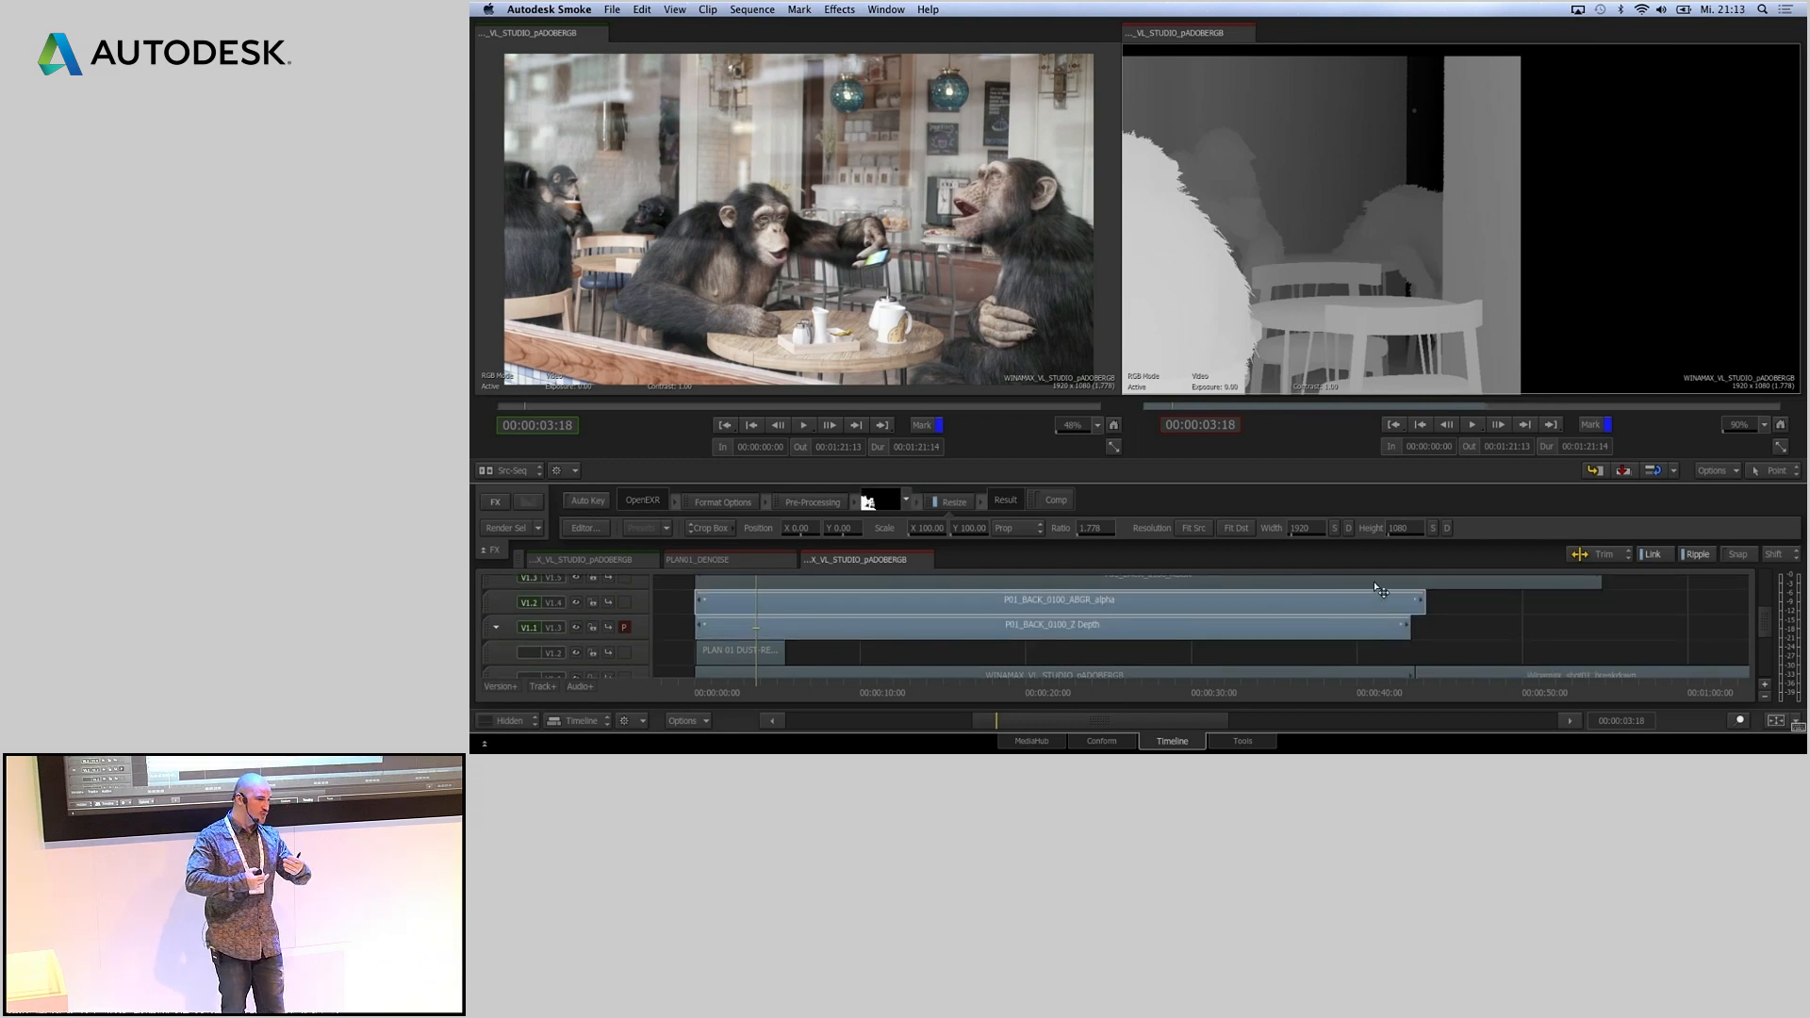
super+click(1378, 583)
scroll(1378, 584, up, 3)
super+click(1102, 595)
scroll(1102, 596, up, 2)
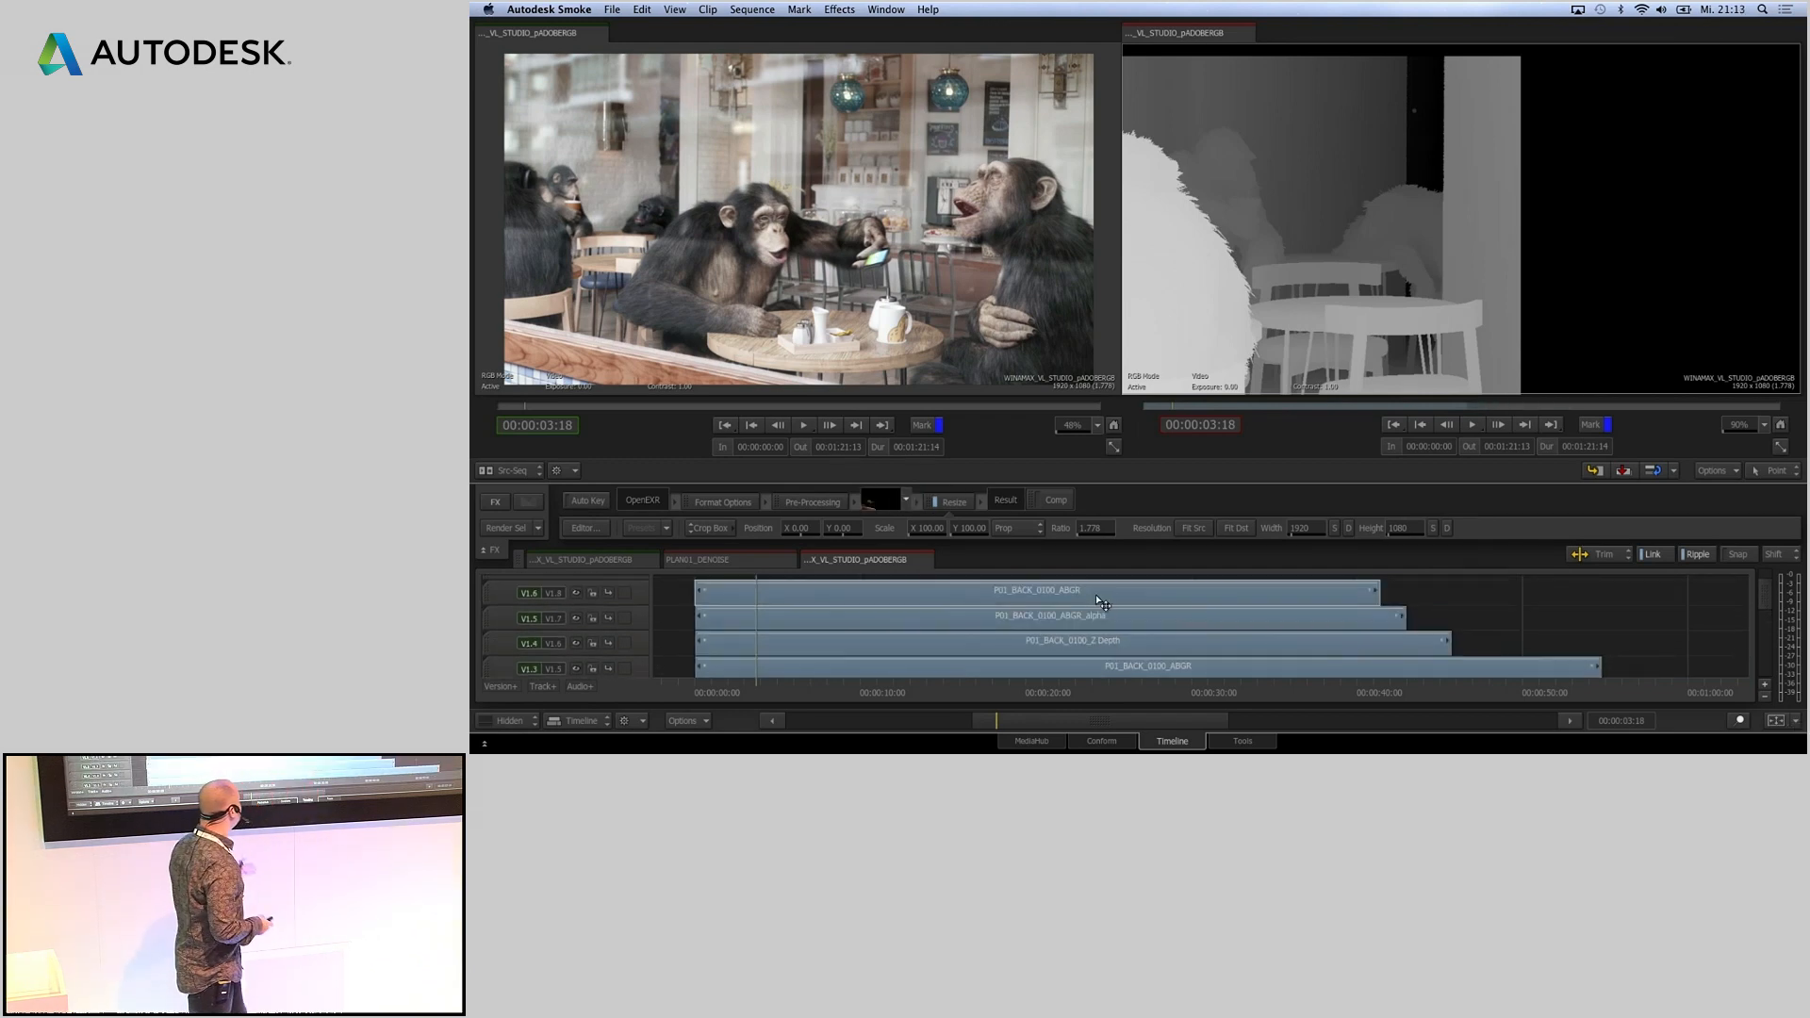
click(495, 503)
click(578, 515)
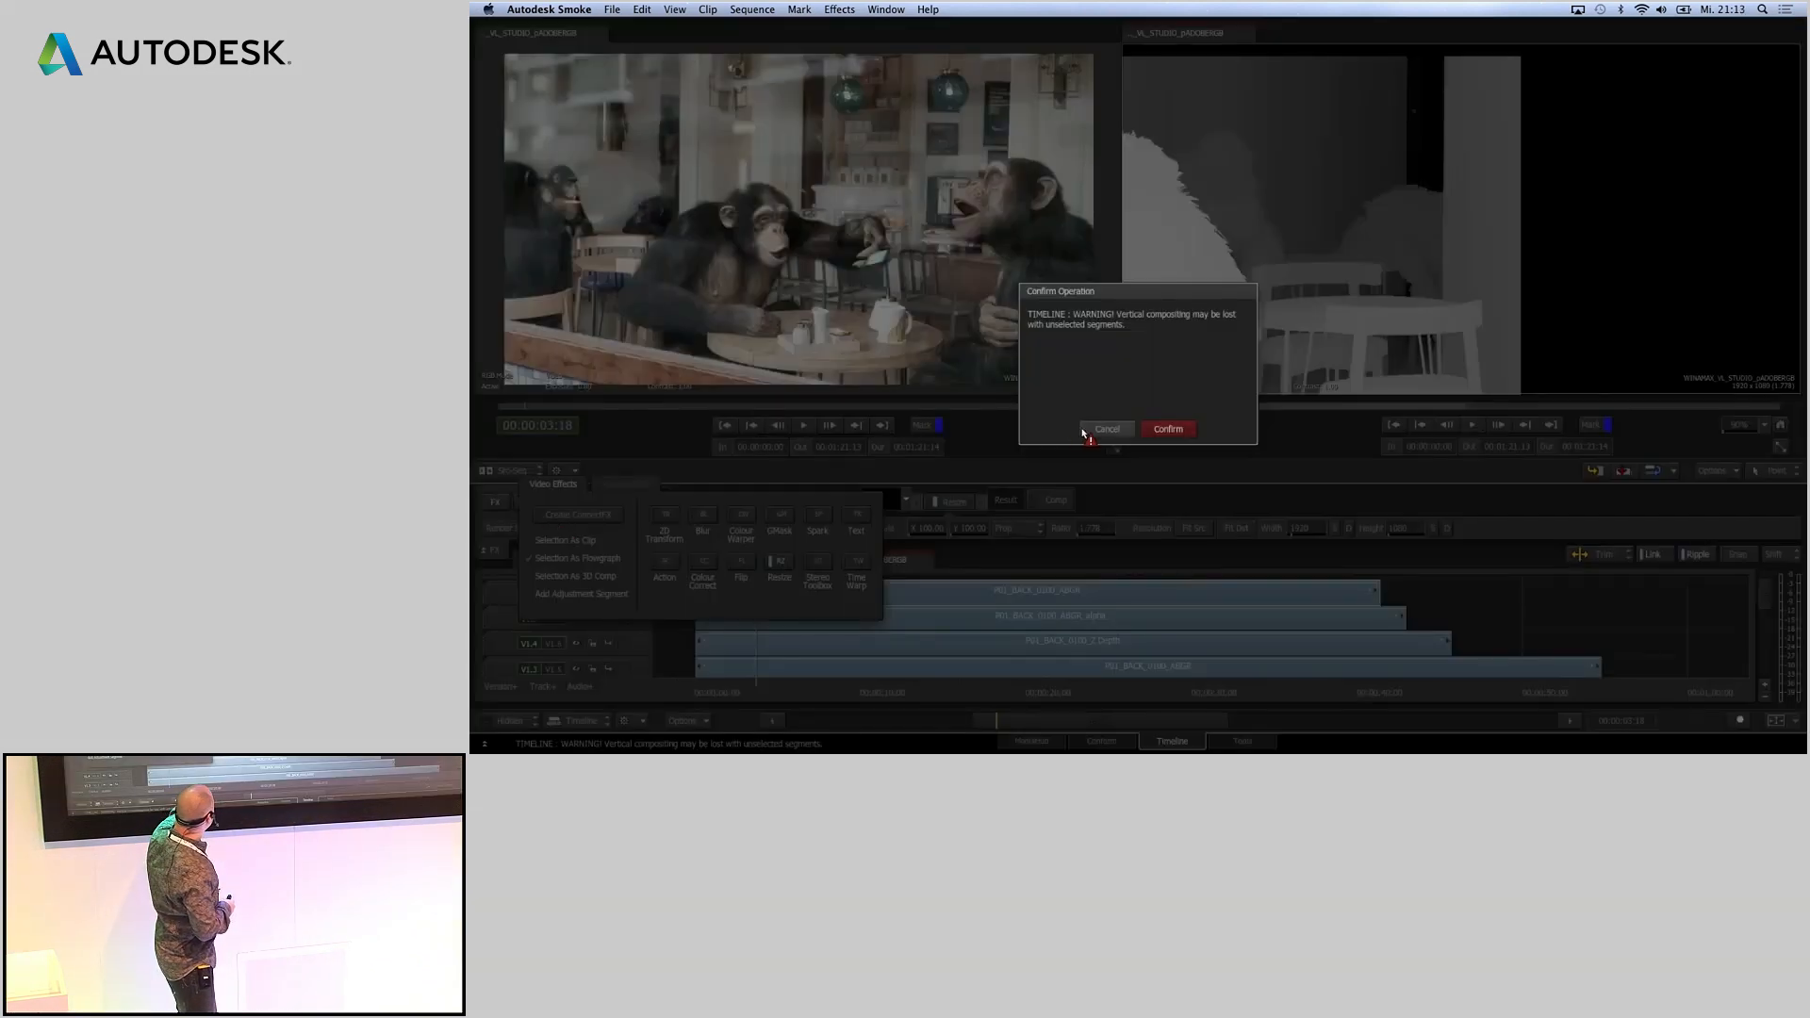
click(1175, 434)
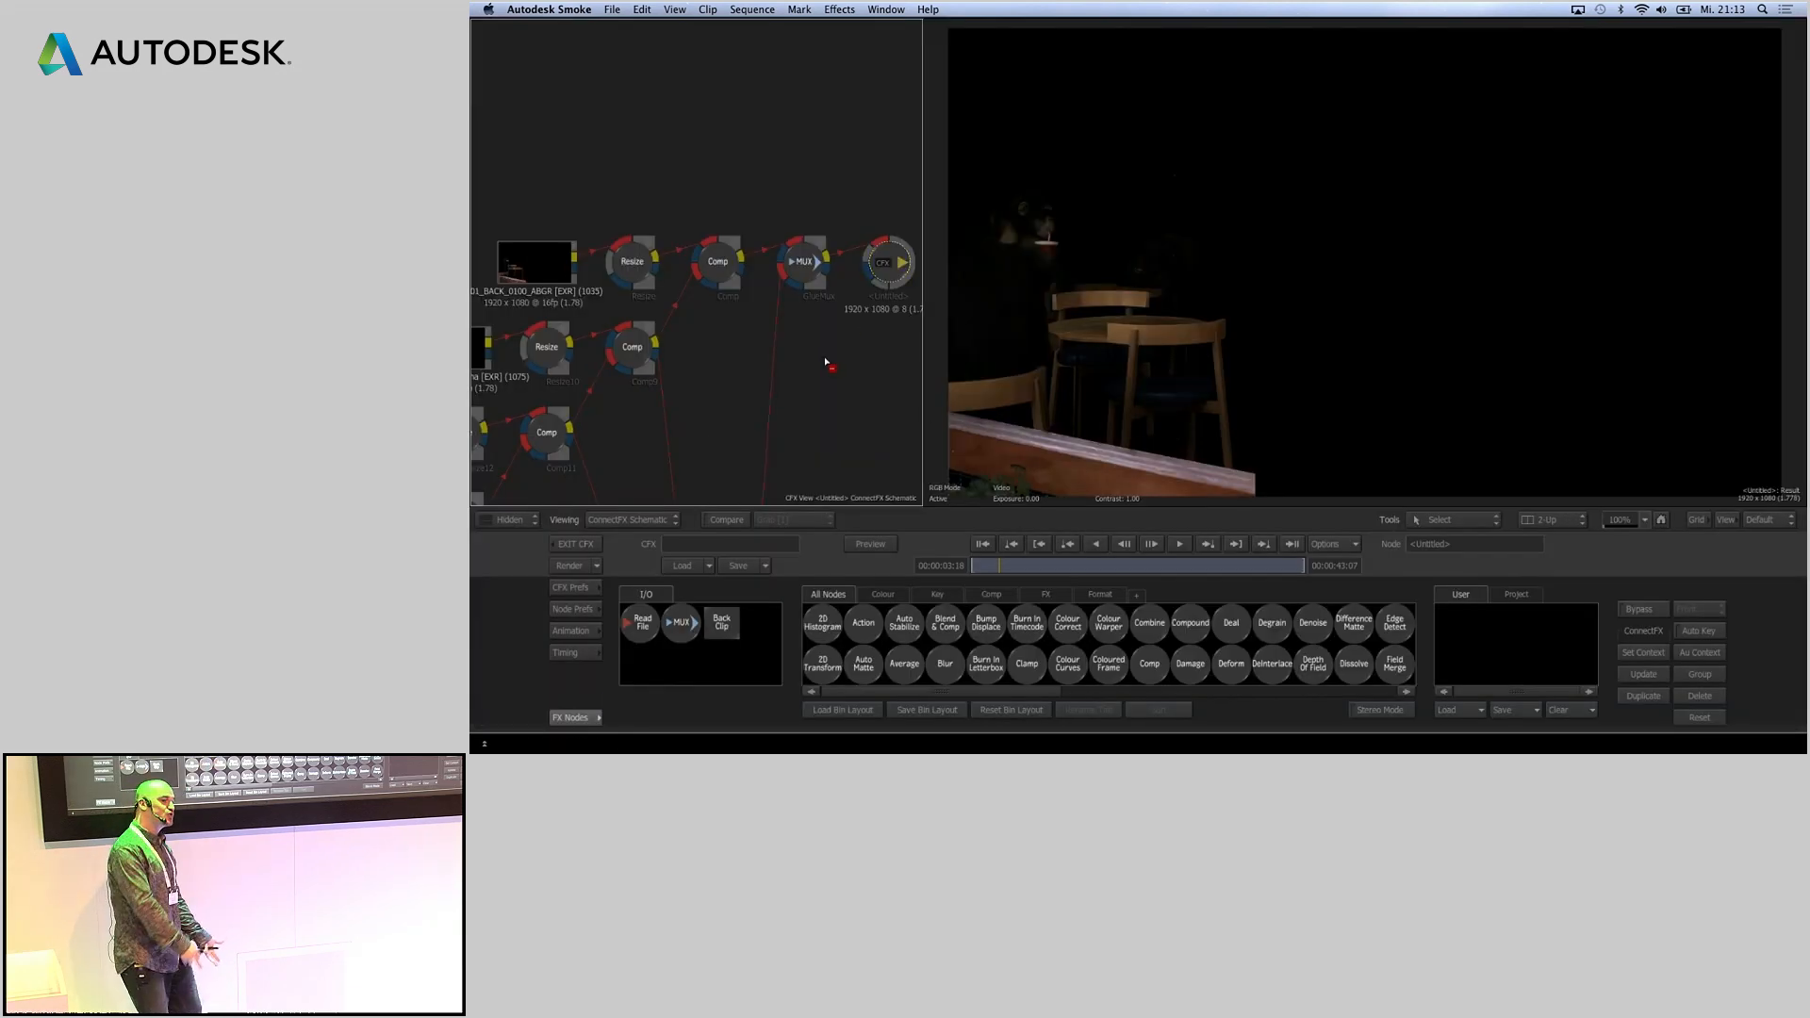
- Examine the ABGR, alpha and Z Depth source clips feeding the Resize and Comp nodes in the ConnectFX schematic
middle_drag(844, 305, 887, 244)
drag(922, 306, 1045, 303)
middle_drag(1044, 303, 849, 245)
click(688, 210)
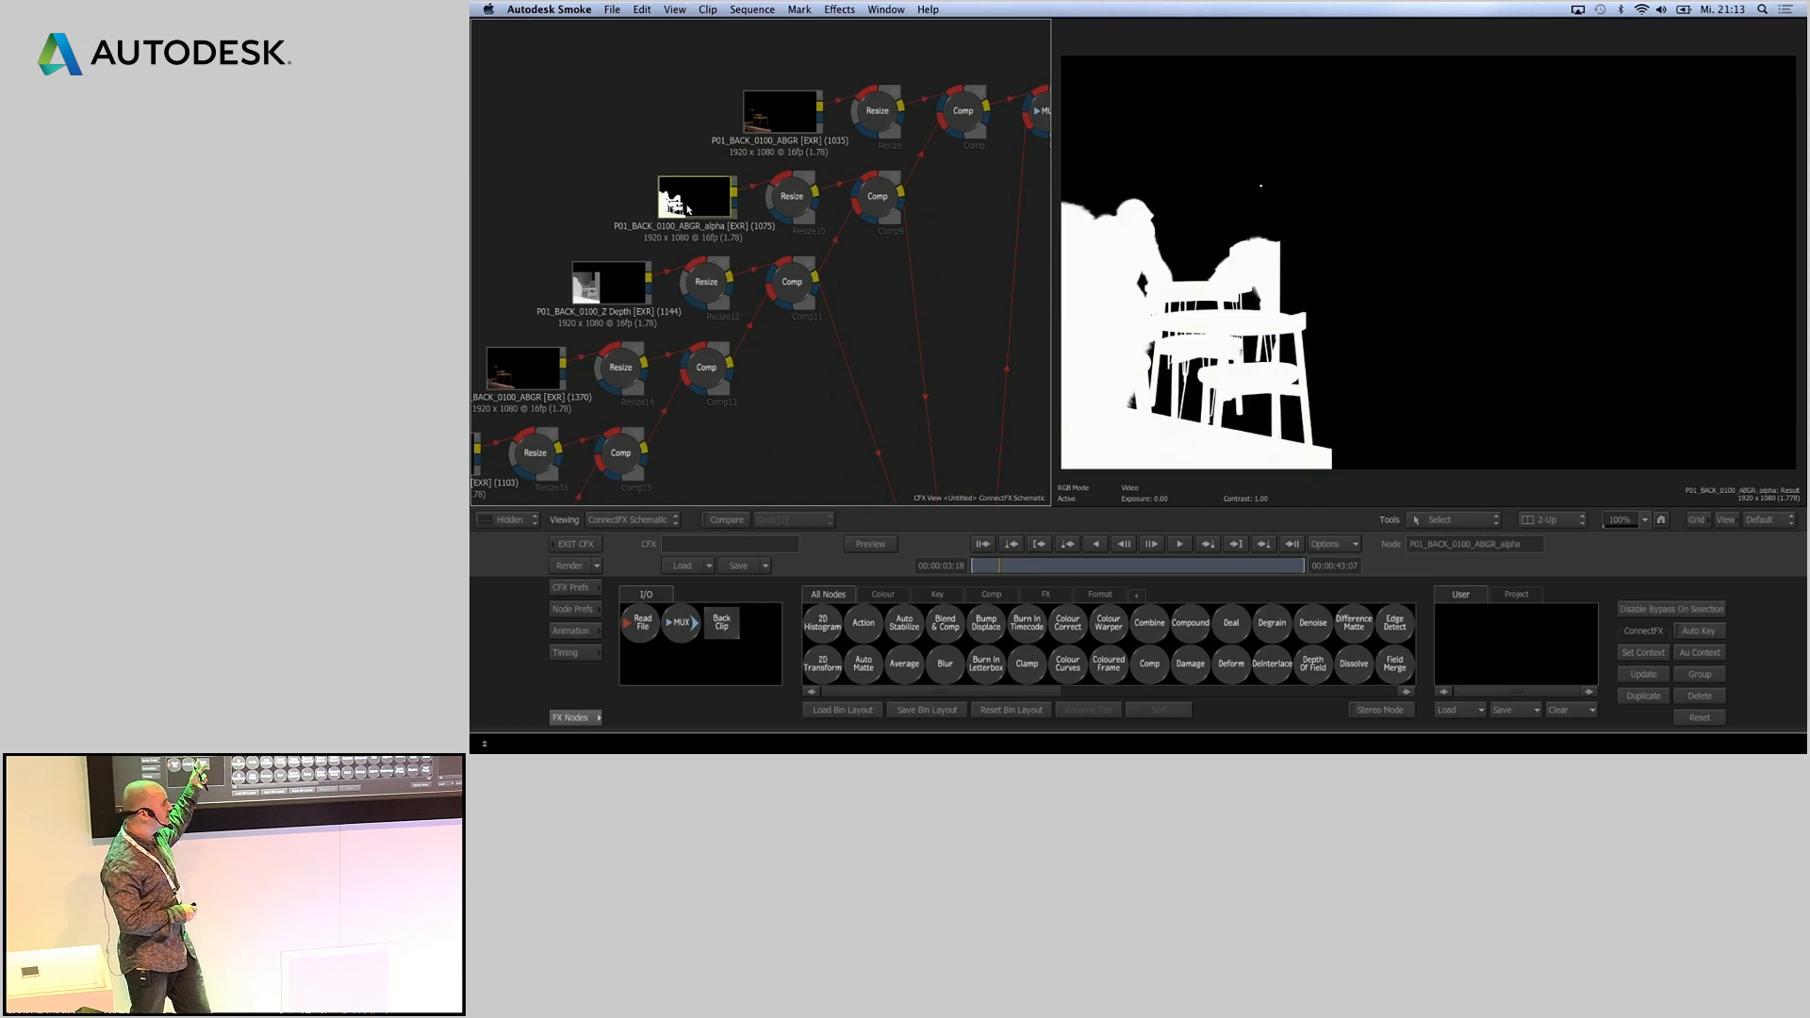
click(624, 283)
click(795, 115)
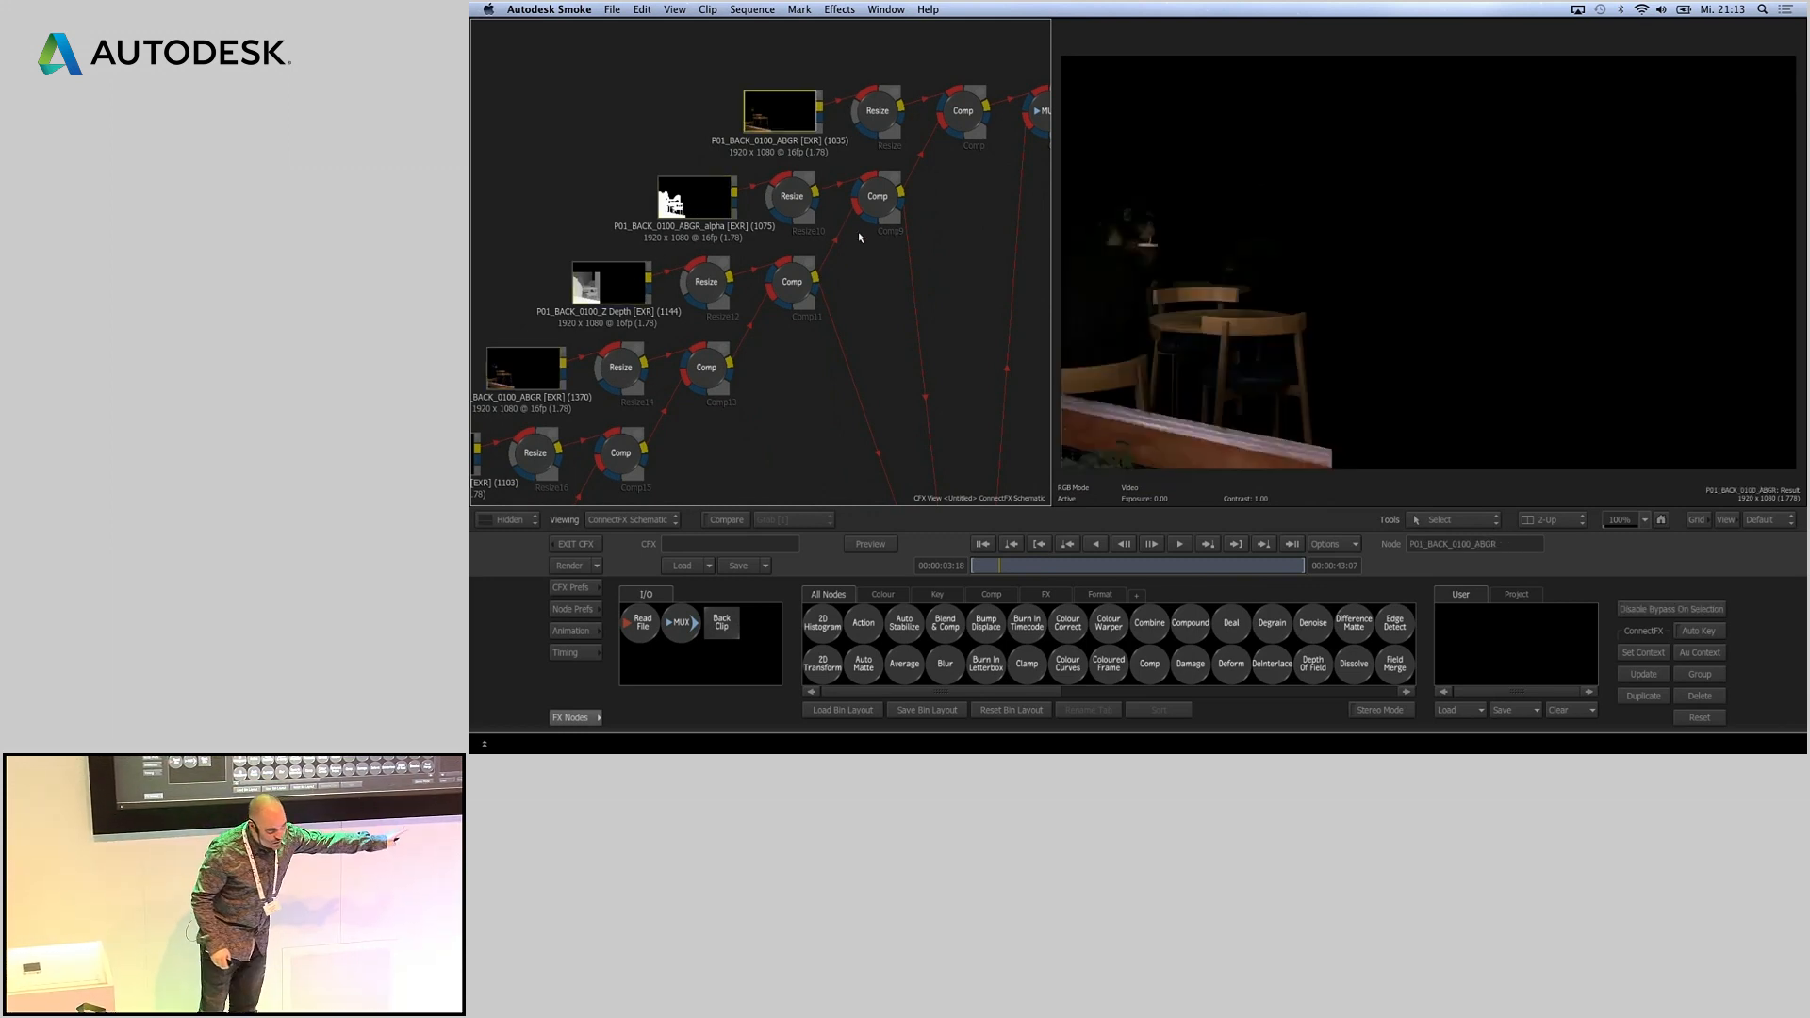
drag(932, 262, 1032, 163)
right_click(564, 360)
click(544, 419)
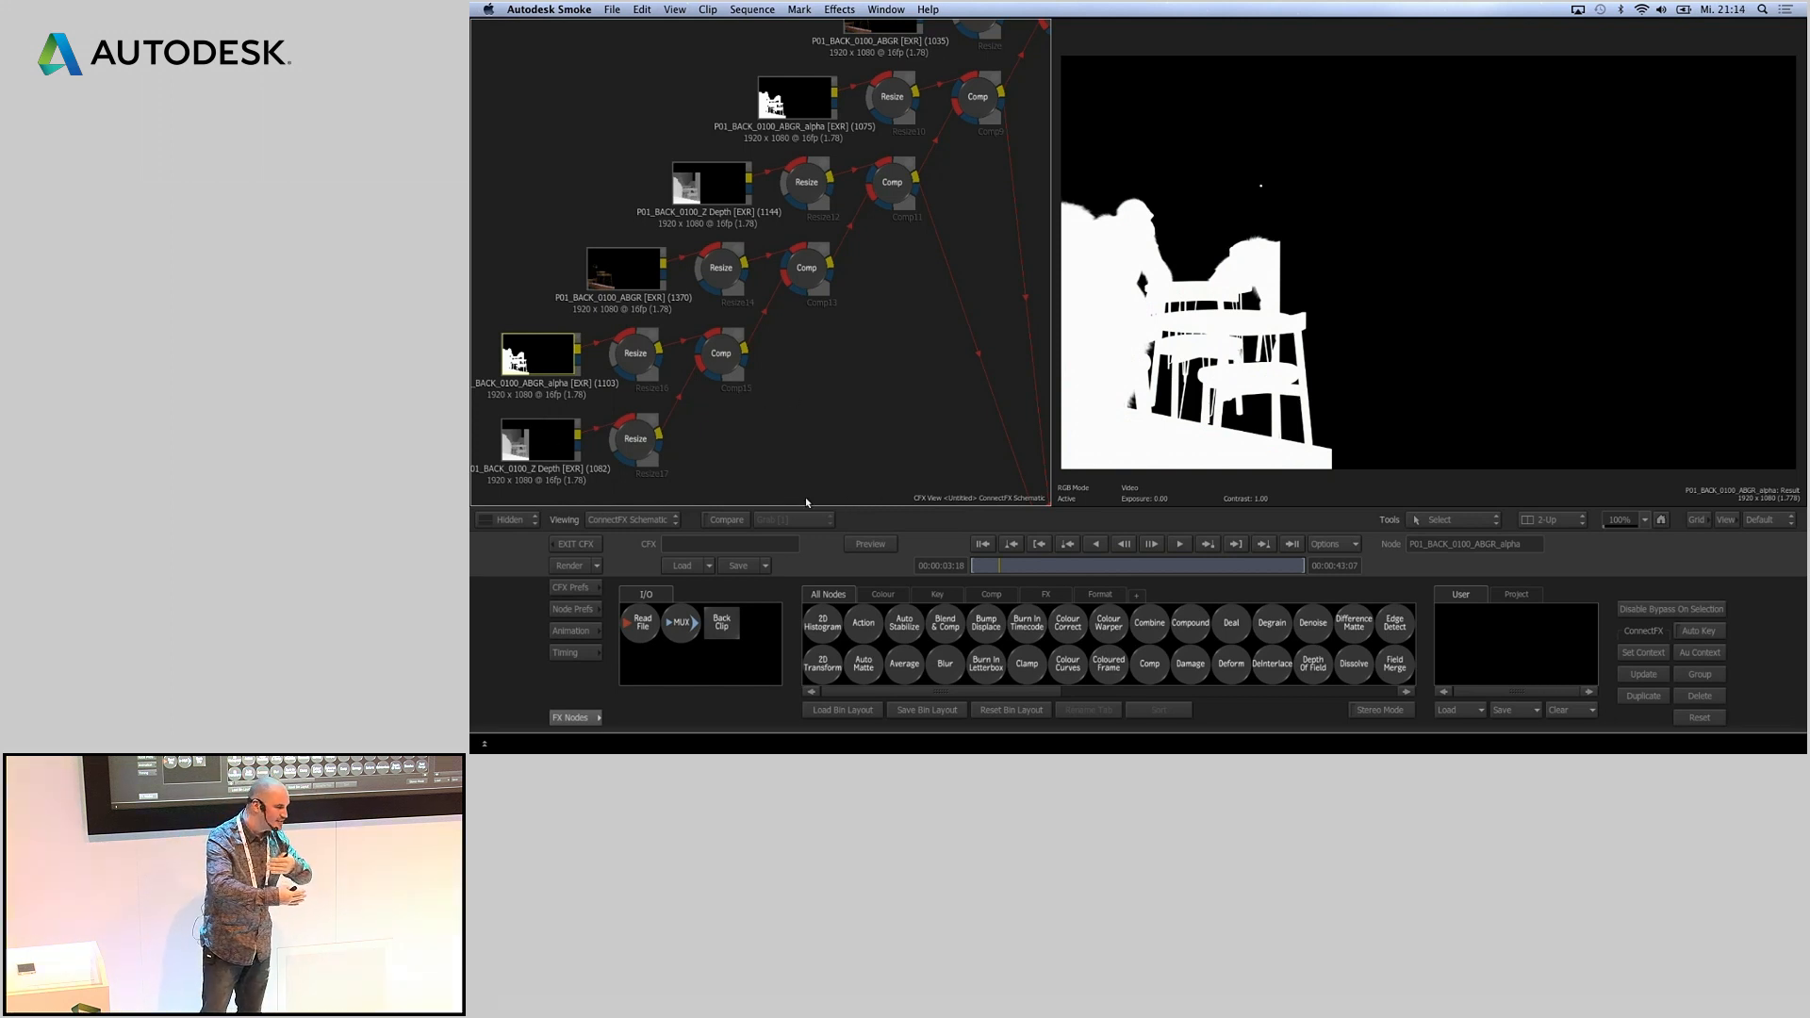
- Exit ConnectFX and play the shot breakdown full screen from 00:00:43:13
click(574, 545)
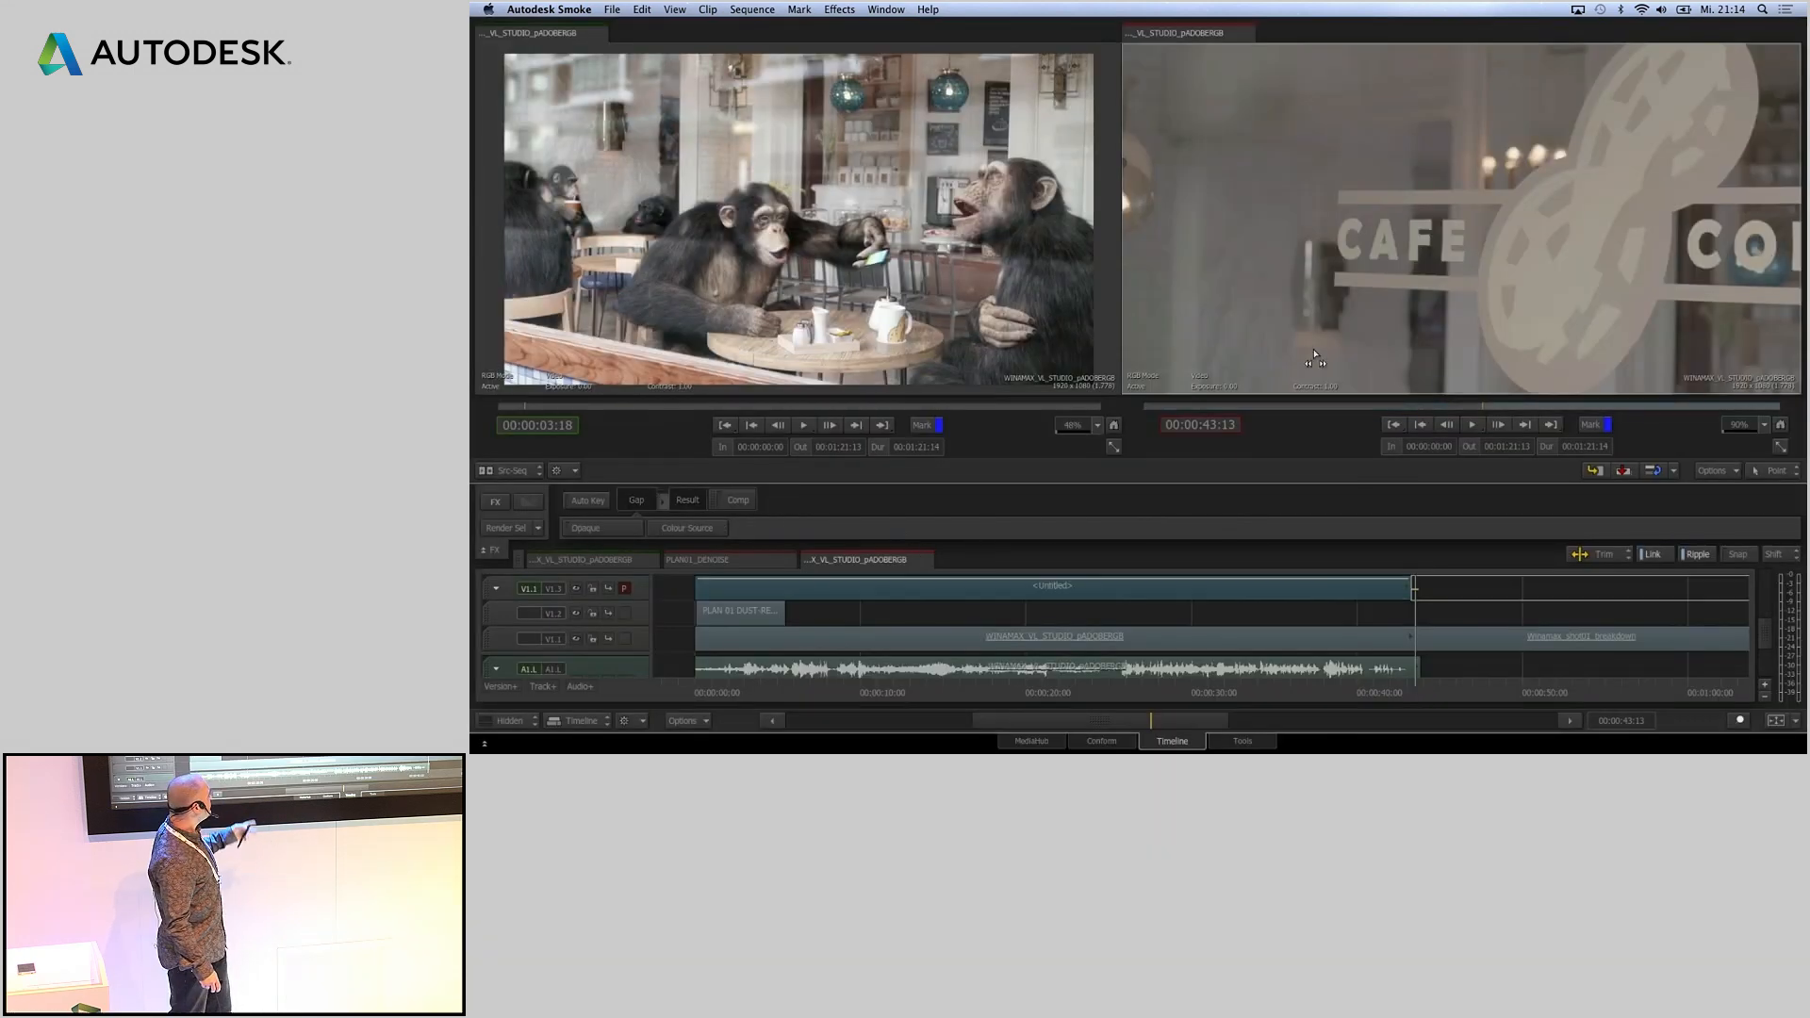
key(ctrl+Escape)
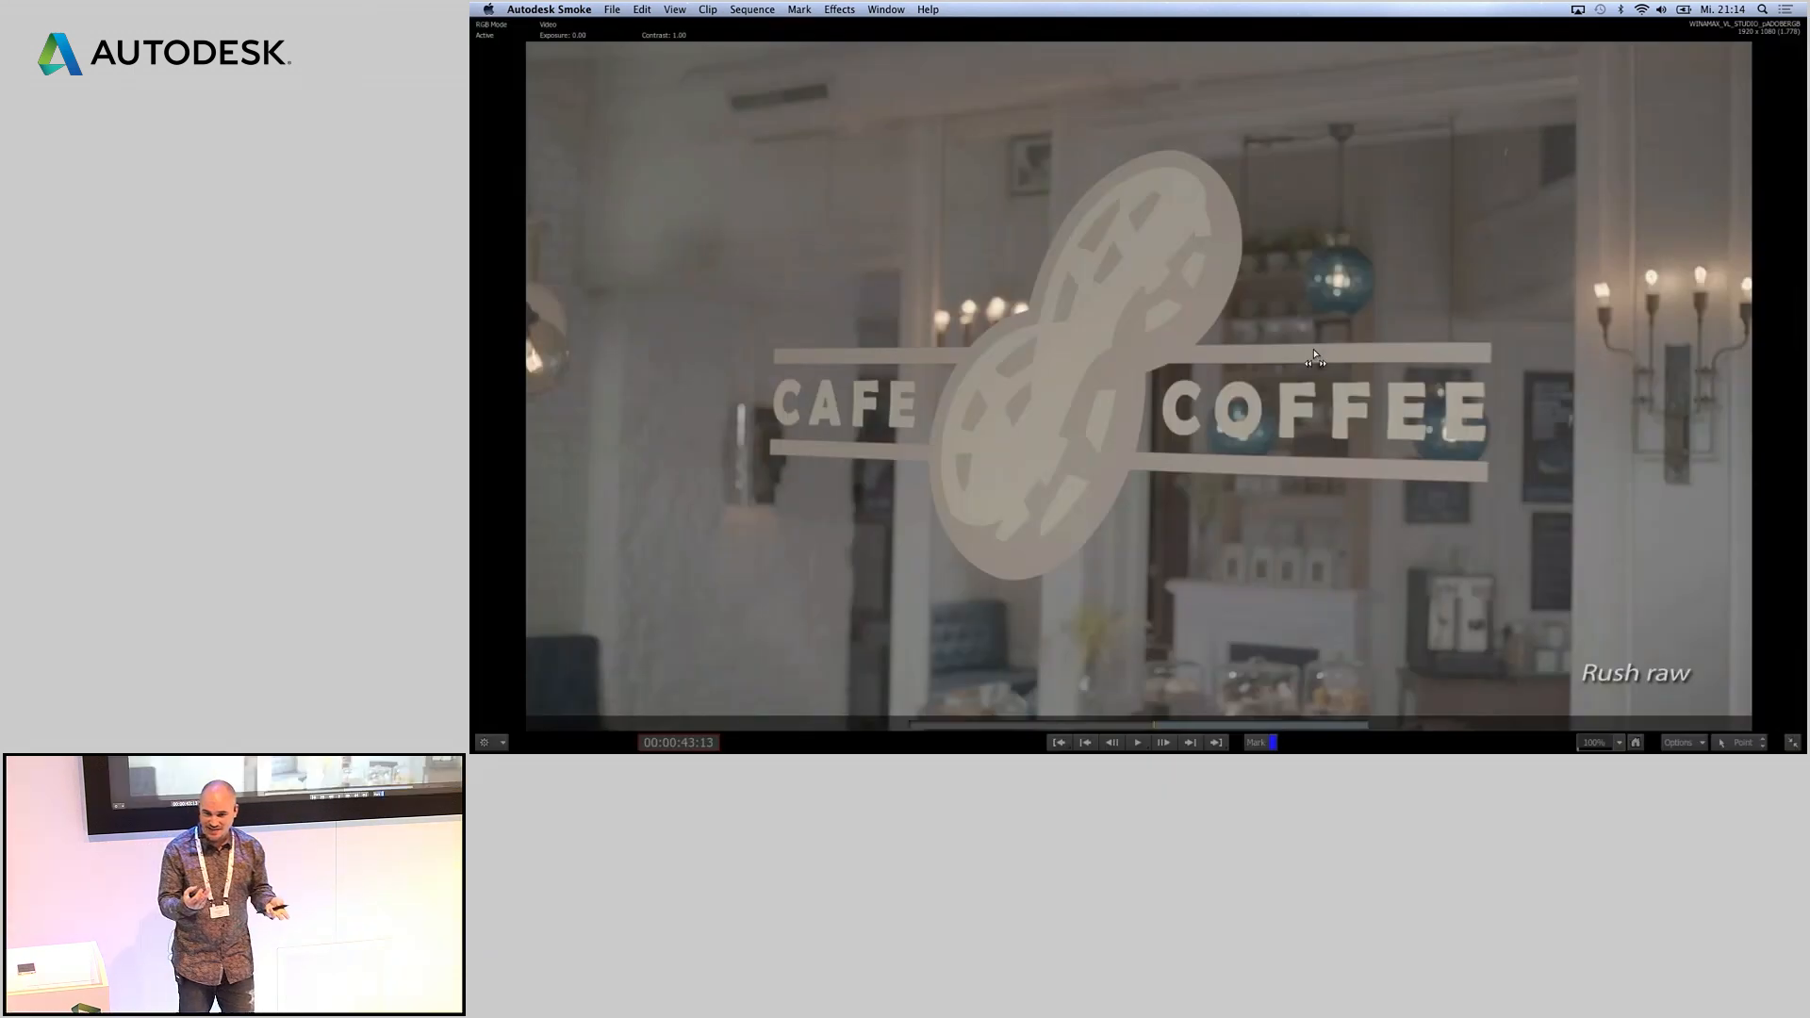
key(space)
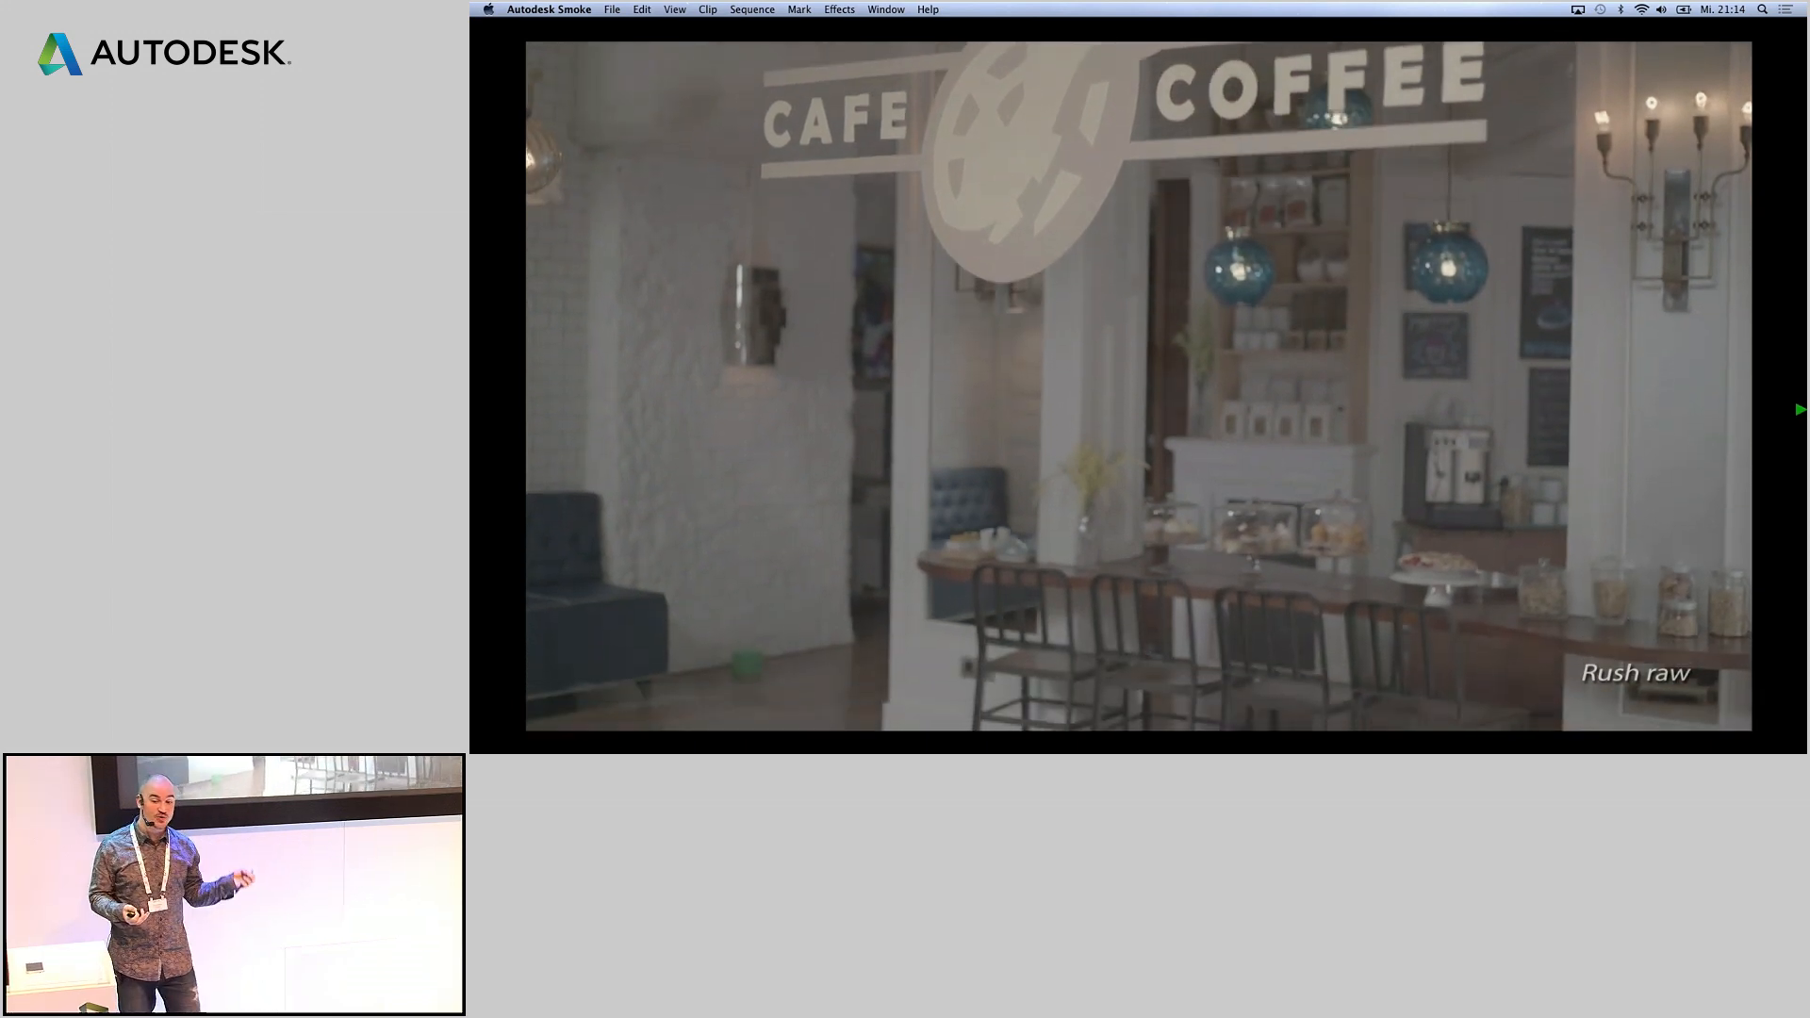